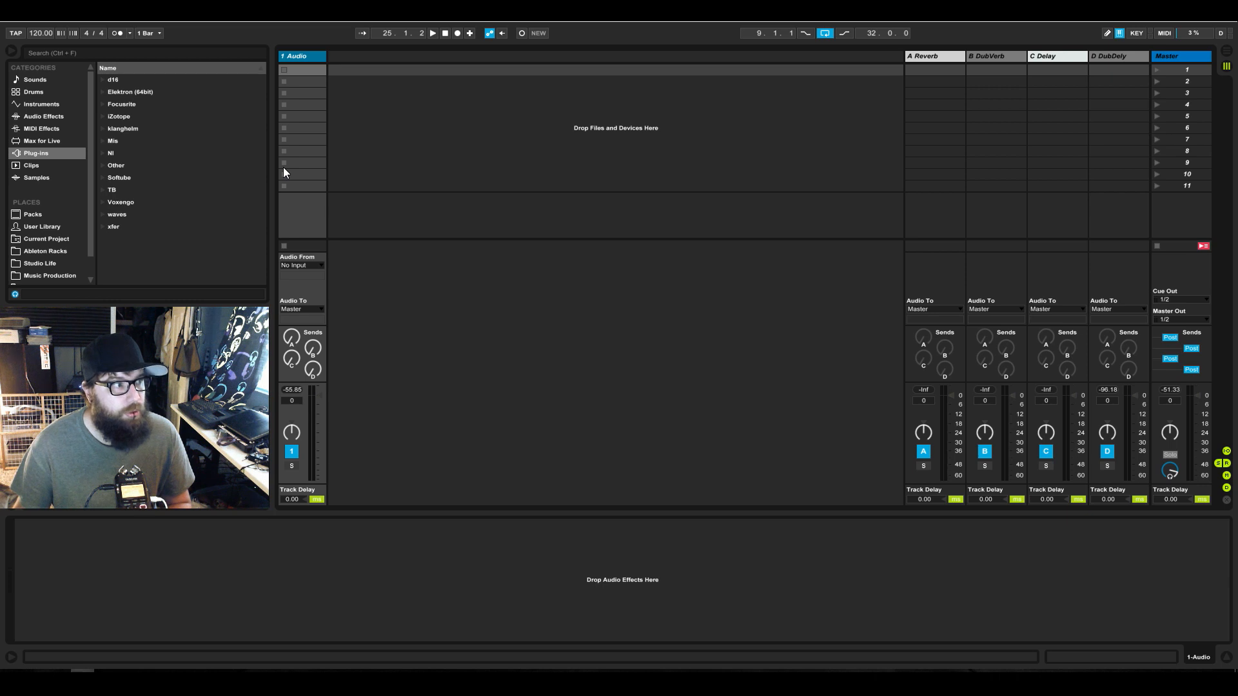
Add the Sampler instrument to the set as a new MIDI track next to the audio track
{"action": "left_click", "coordinate": [90, 265]}
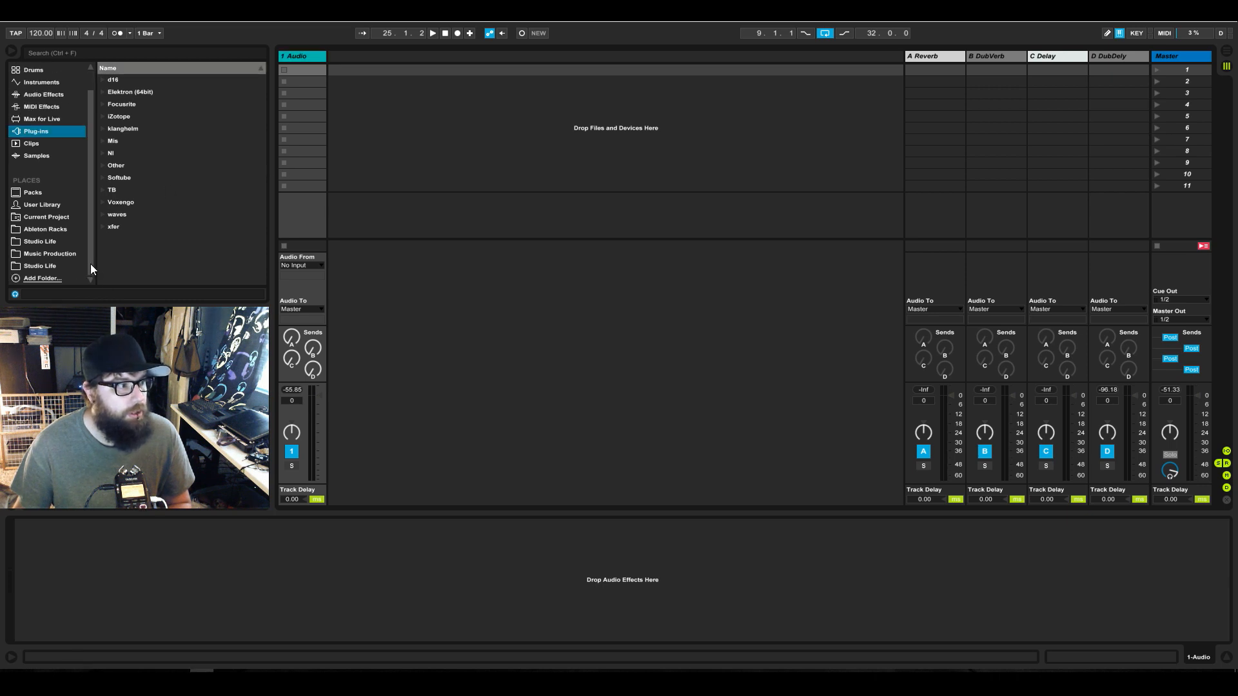
{"action": "left_click", "coordinate": [50, 95]}
{"action": "left_click", "coordinate": [50, 106]}
{"action": "left_click", "coordinate": [46, 87]}
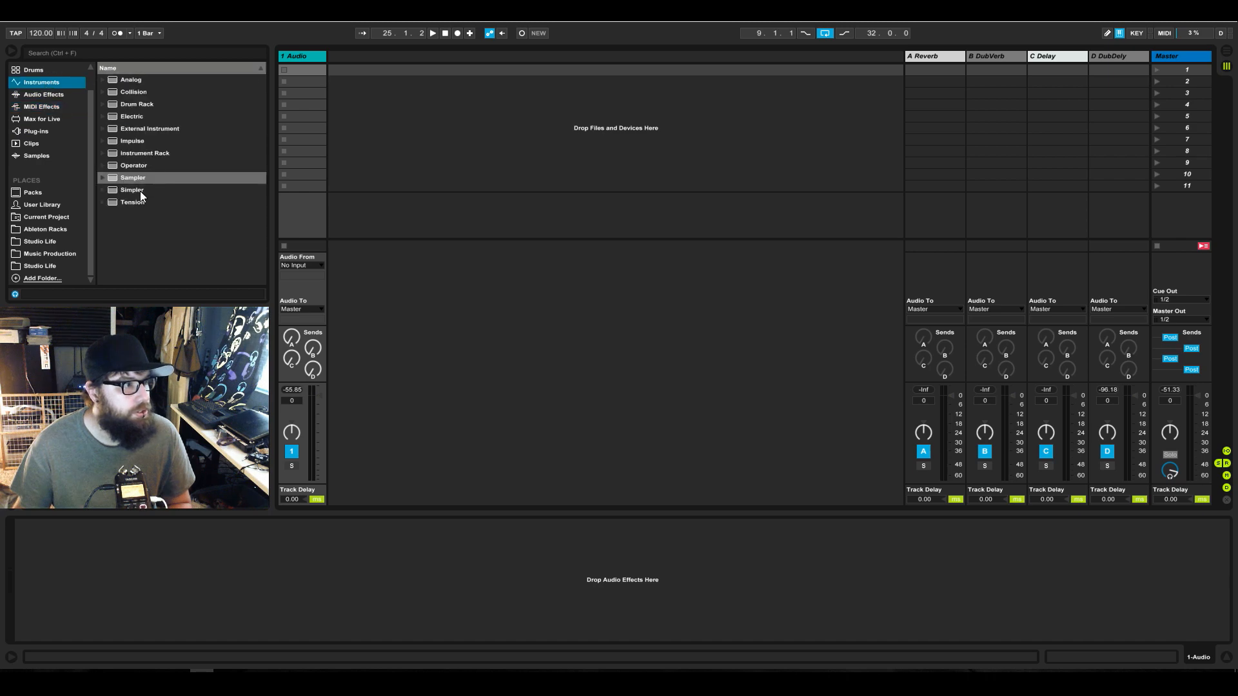
{"action": "left_click_drag", "start_coordinate": [132, 179], "coordinate": [393, 72]}
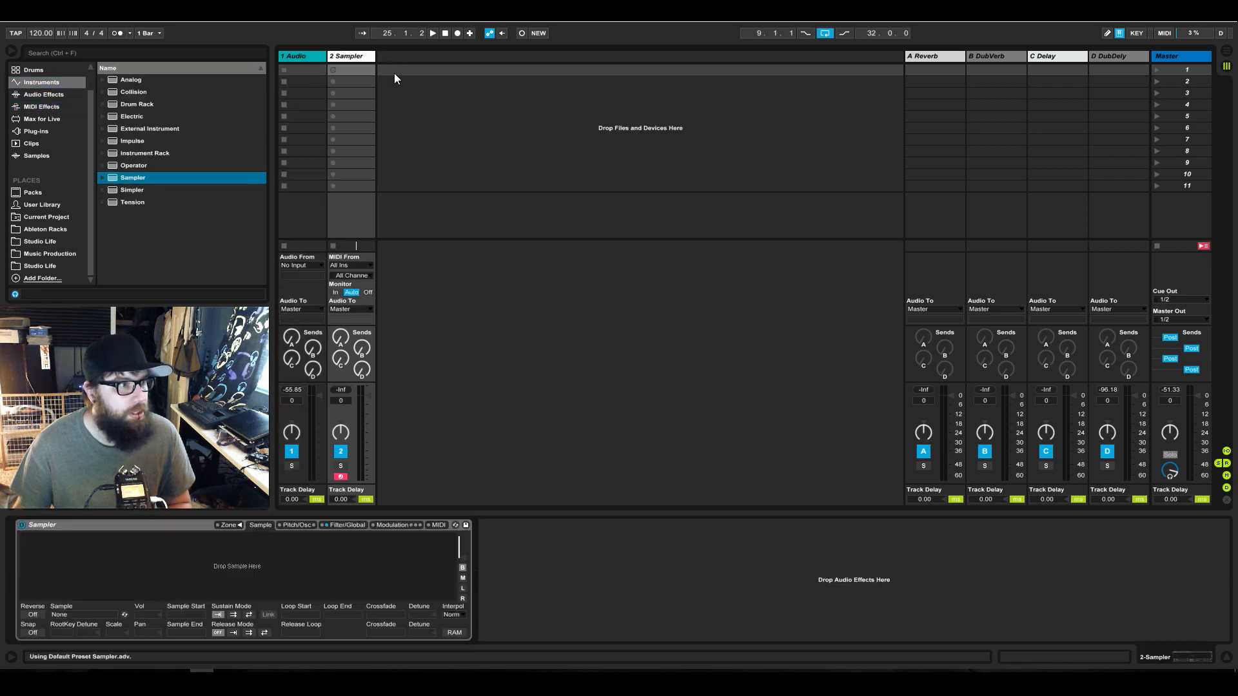
Browse the Music Production samples to Samplephonics, 909, Samples, Clean Samples and expand the BD_D10-0_T1-A1 folder
{"action": "left_click", "coordinate": [60, 229]}
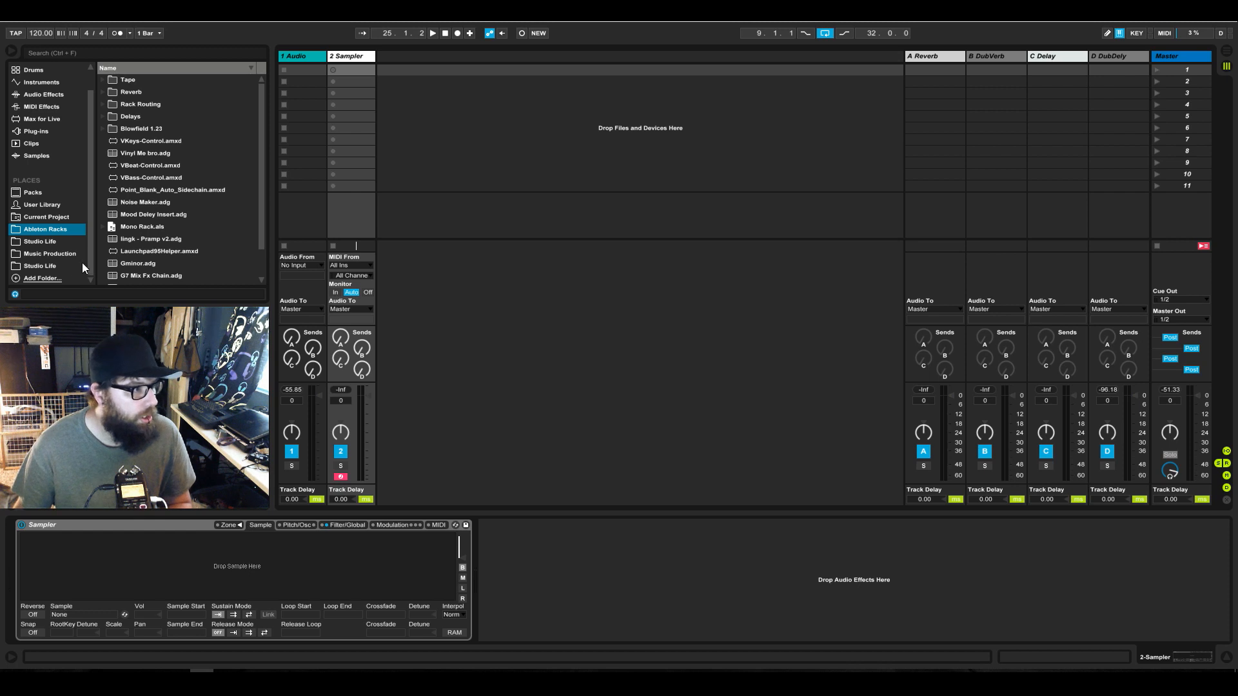
{"action": "left_click", "coordinate": [50, 265]}
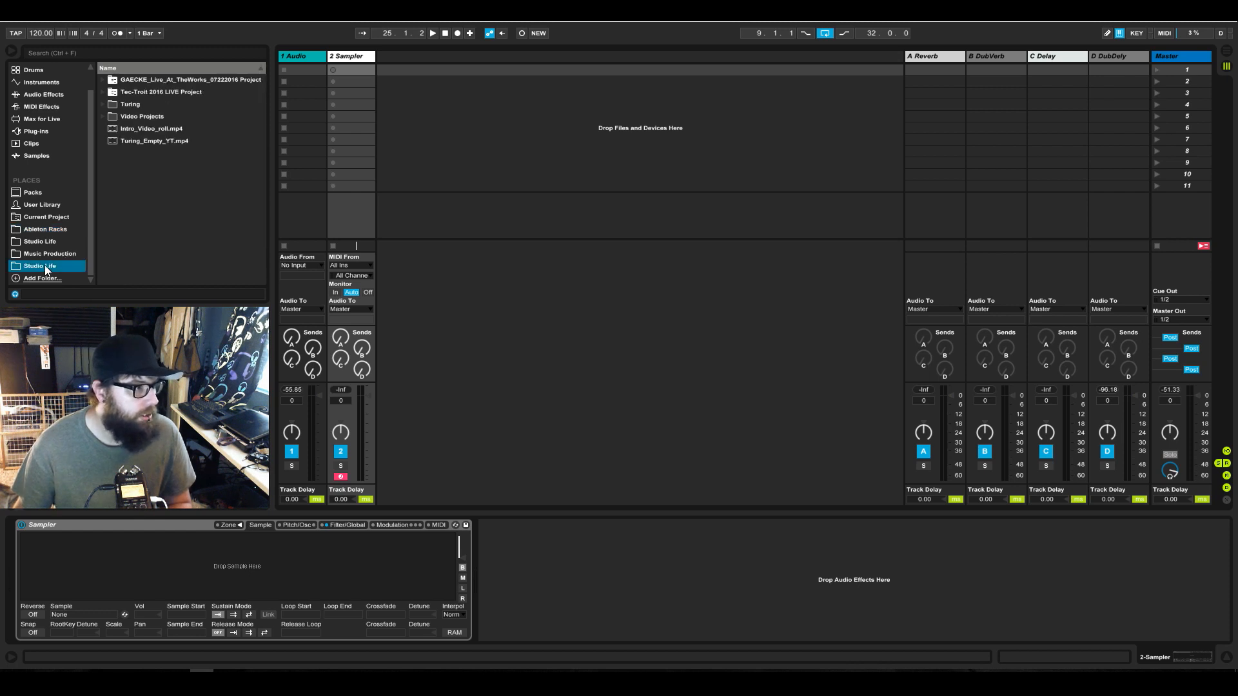
{"action": "left_click", "coordinate": [49, 254]}
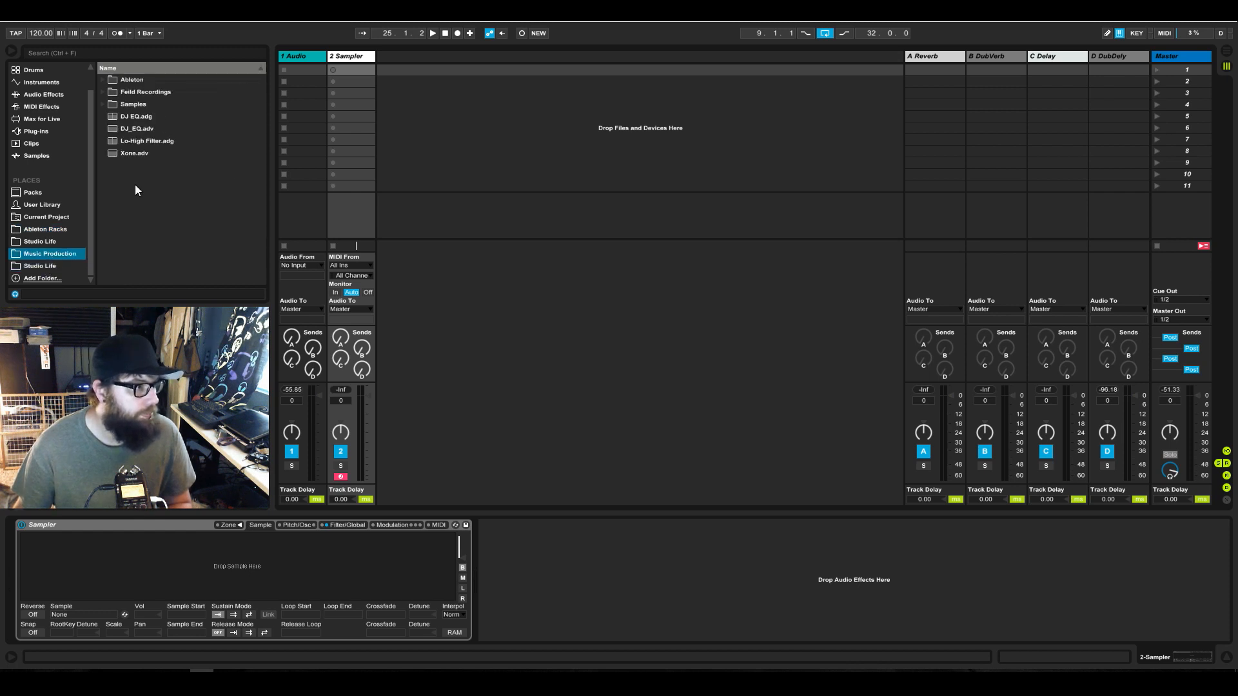
{"action": "left_click", "coordinate": [102, 104]}
{"action": "left_click_drag", "start_coordinate": [265, 113], "coordinate": [246, 272]}
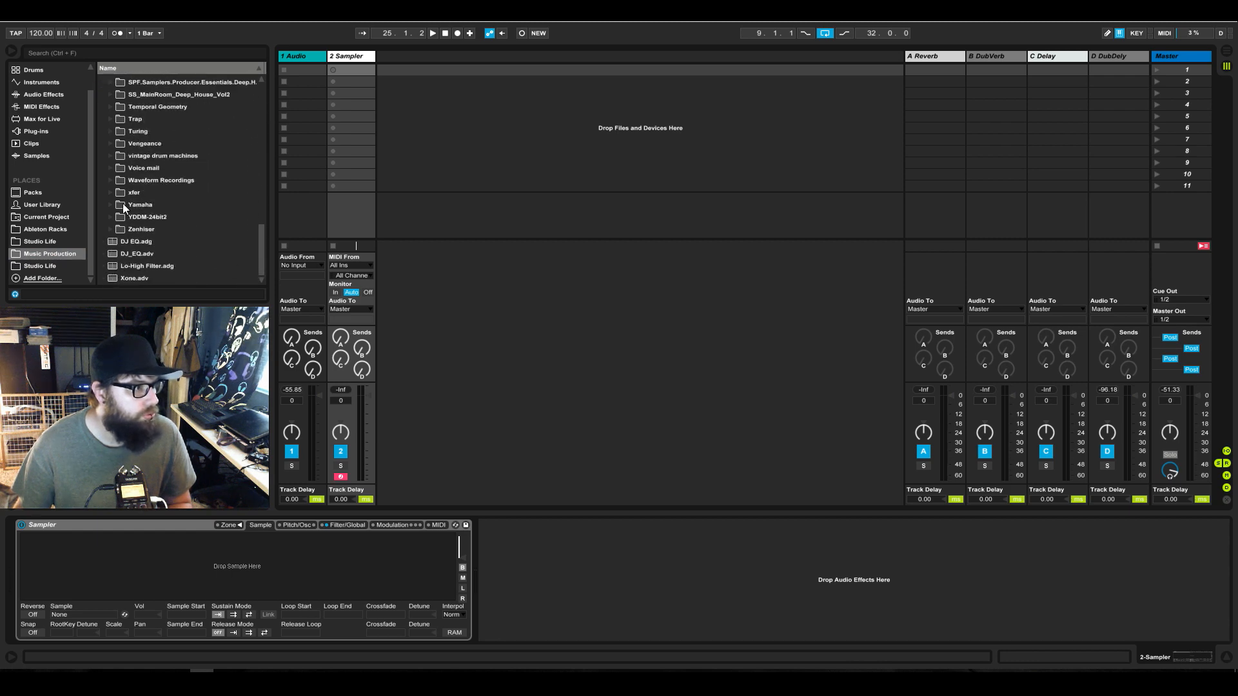
{"action": "scroll", "coordinate": [123, 203], "scroll_direction": "up", "scroll_amount": 3}
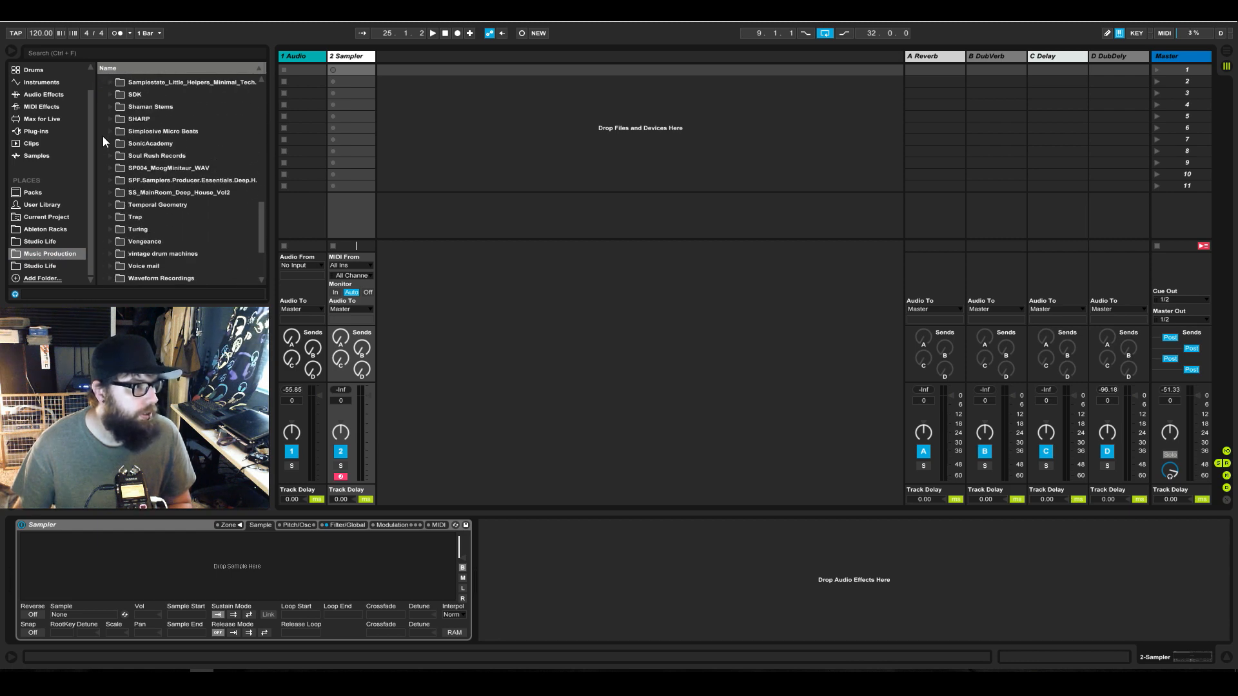
{"action": "scroll", "coordinate": [109, 129], "scroll_direction": "up", "scroll_amount": 2}
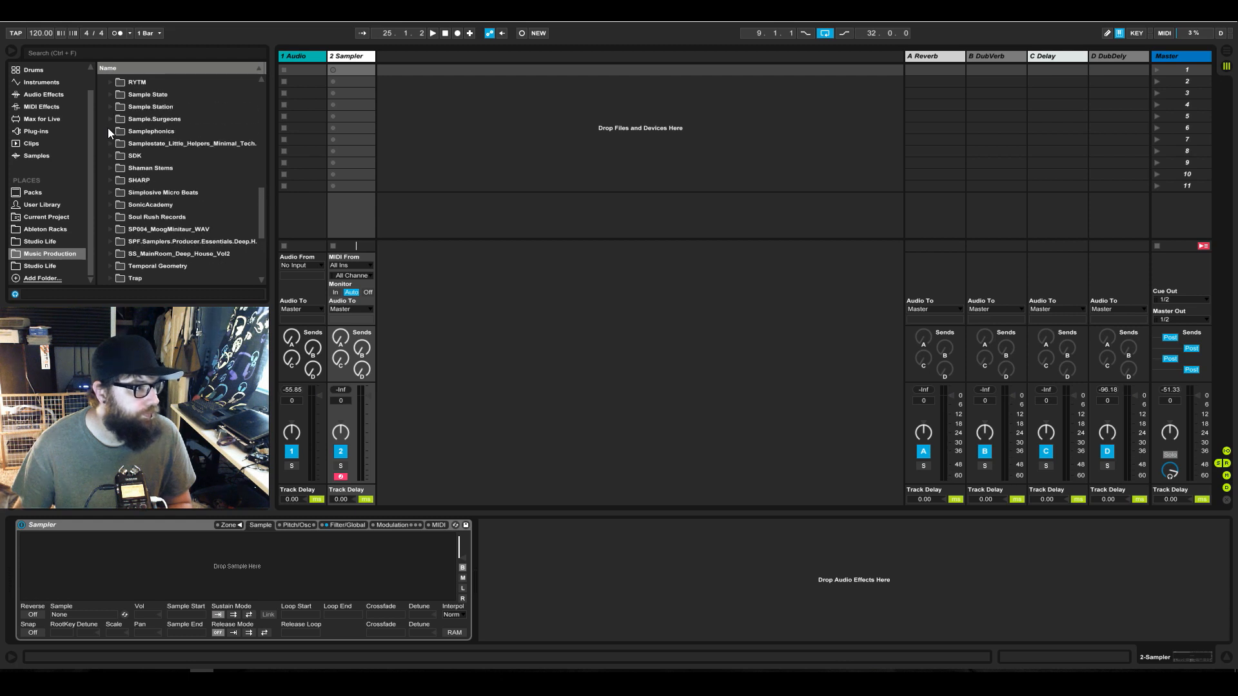
{"action": "left_click", "coordinate": [107, 130]}
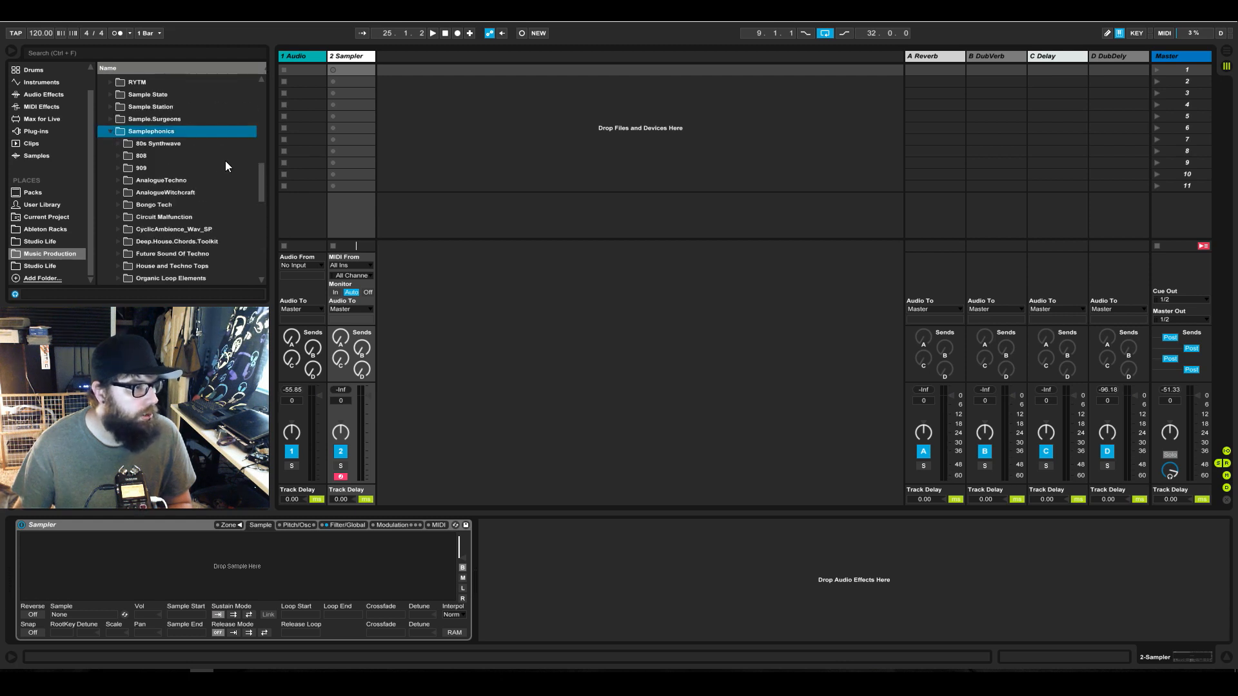
{"action": "left_click", "coordinate": [120, 166]}
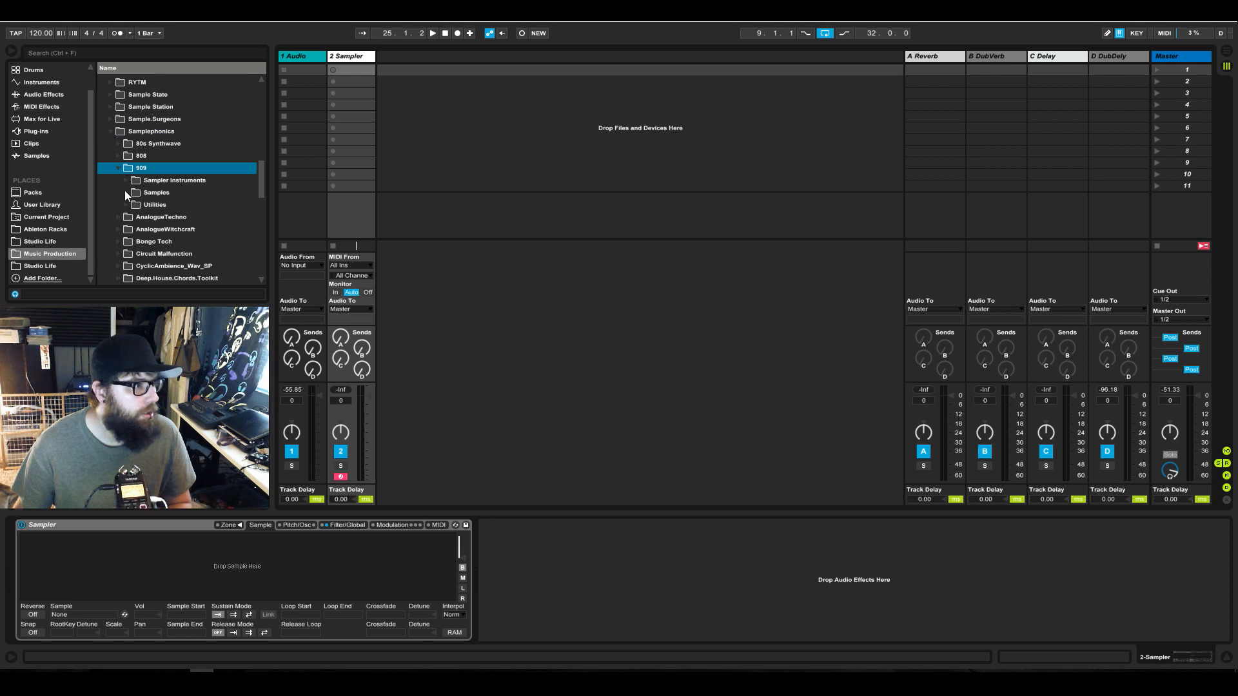
{"action": "left_click", "coordinate": [126, 193]}
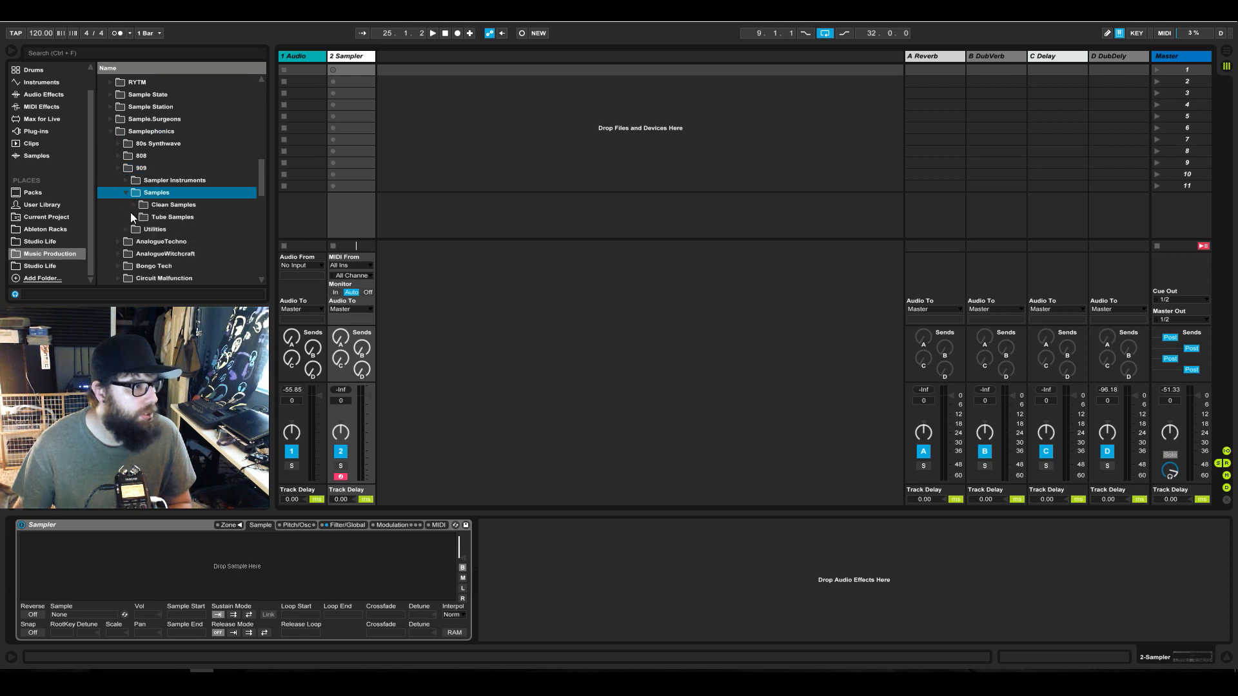
{"action": "left_click", "coordinate": [134, 206]}
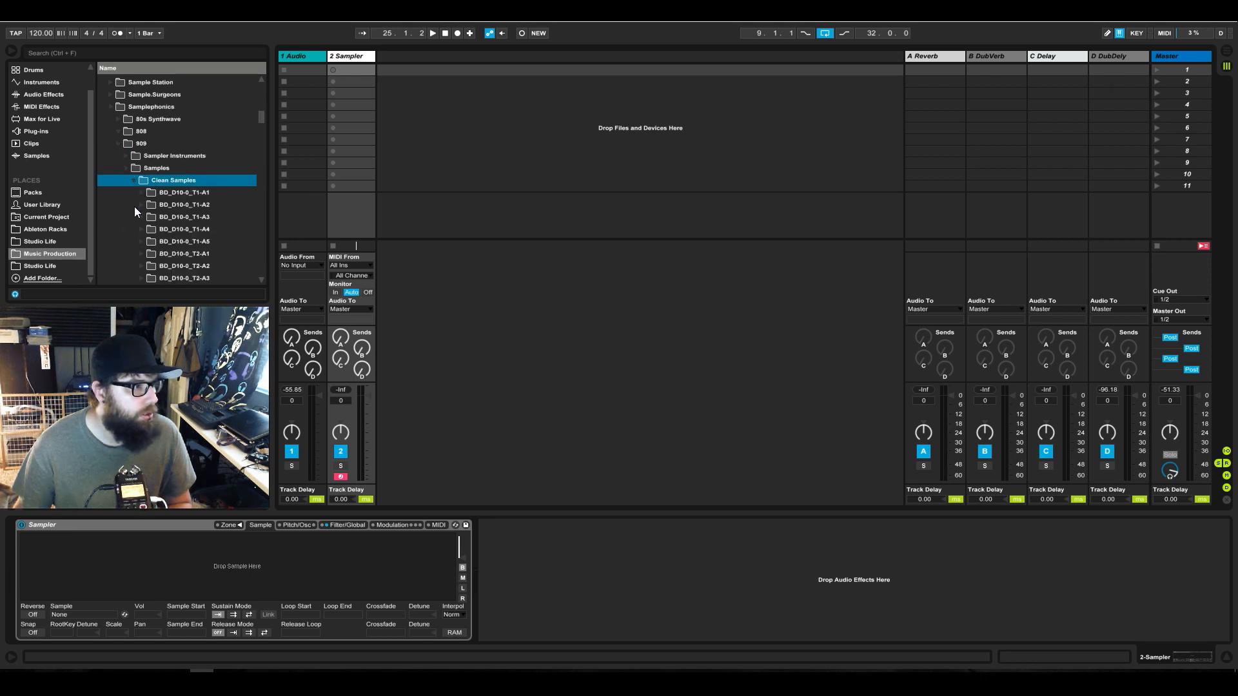
{"action": "left_click", "coordinate": [138, 180]}
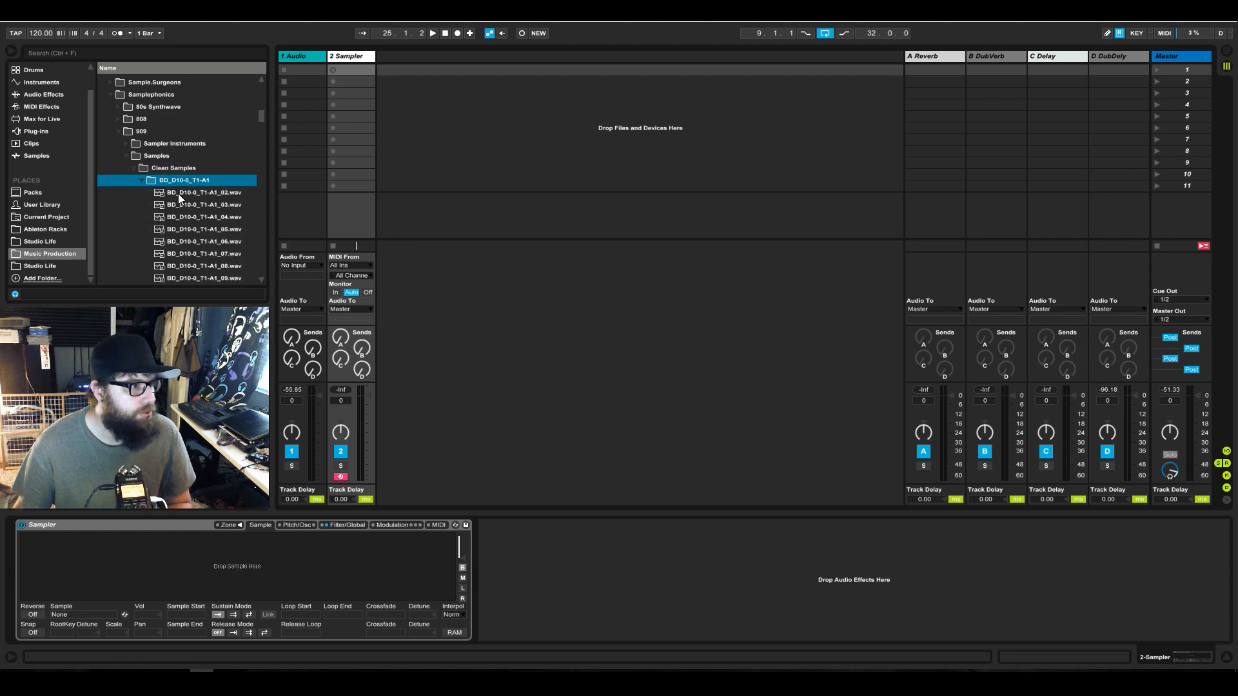
Audition the kick samples in the BD_D10-0_T1-A1 folder, comparing the ones around number 06
{"action": "key", "text": "Down"}
{"action": "key", "text": "Down"}
{"action": "key", "text": "Down"}
{"action": "key", "text": "Down"}
{"action": "key", "text": "Down"}
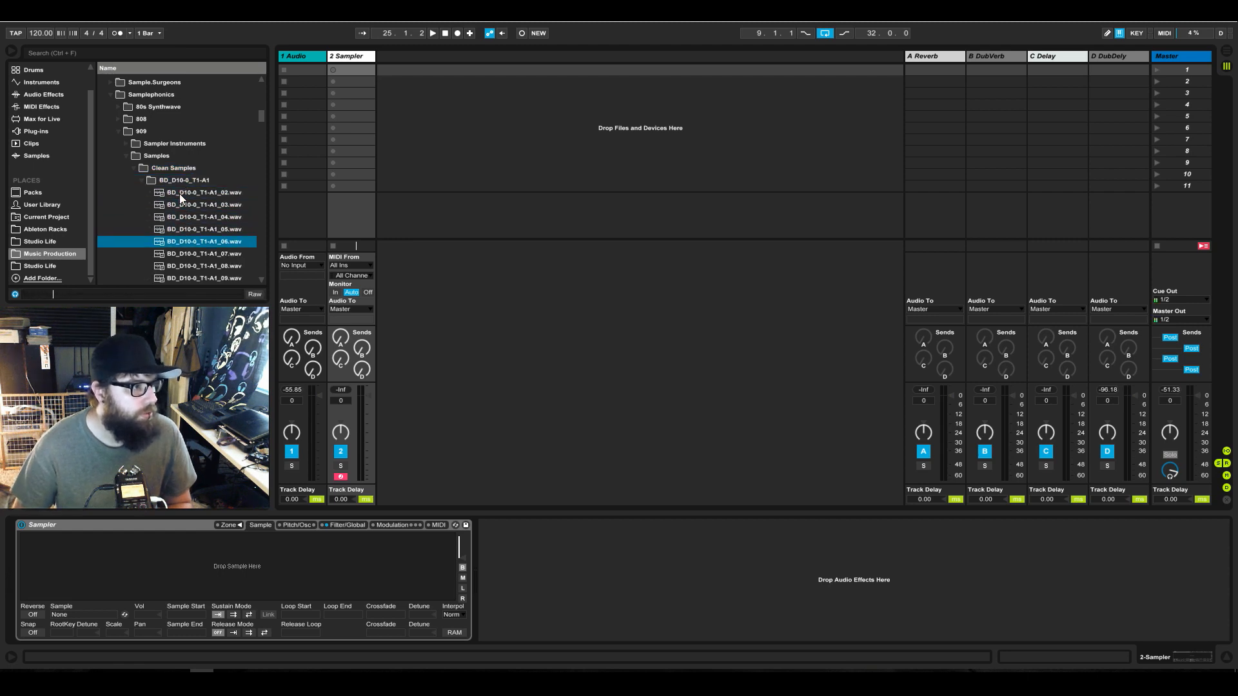
{"action": "key", "text": "Up"}
{"action": "key", "text": "Down"}
{"action": "key", "text": "Down"}
{"action": "key", "text": "Up"}
{"action": "key", "text": "Up"}
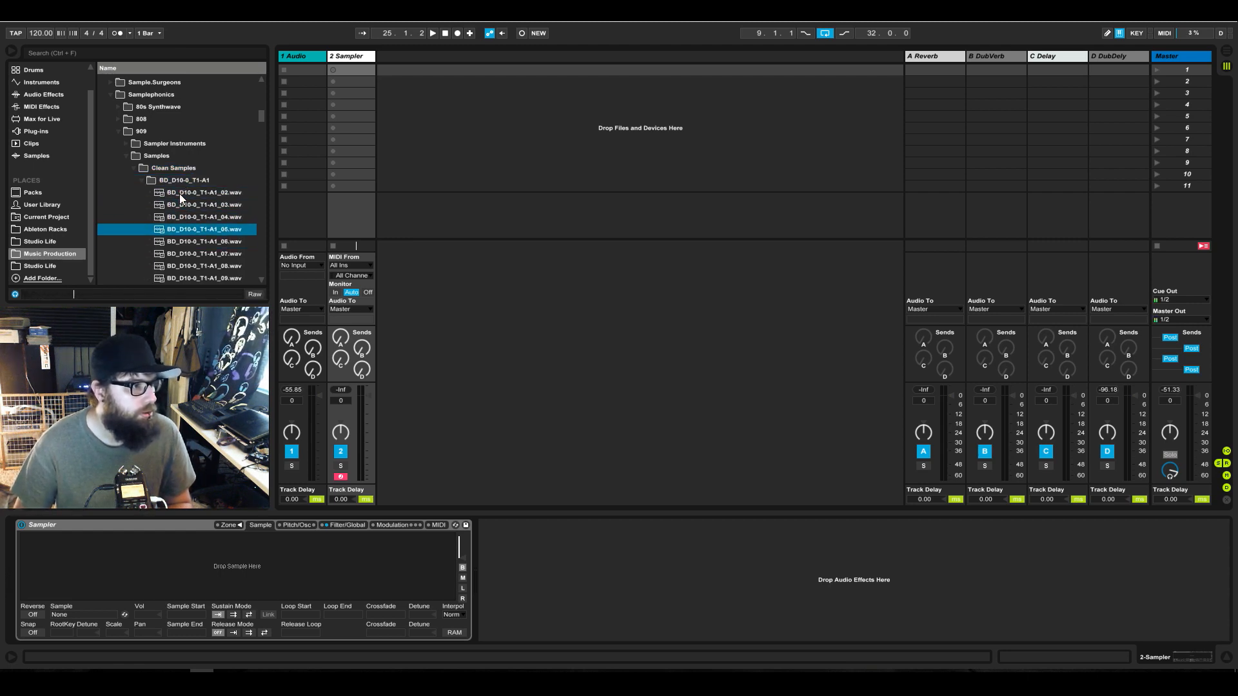
{"action": "key", "text": "Down"}
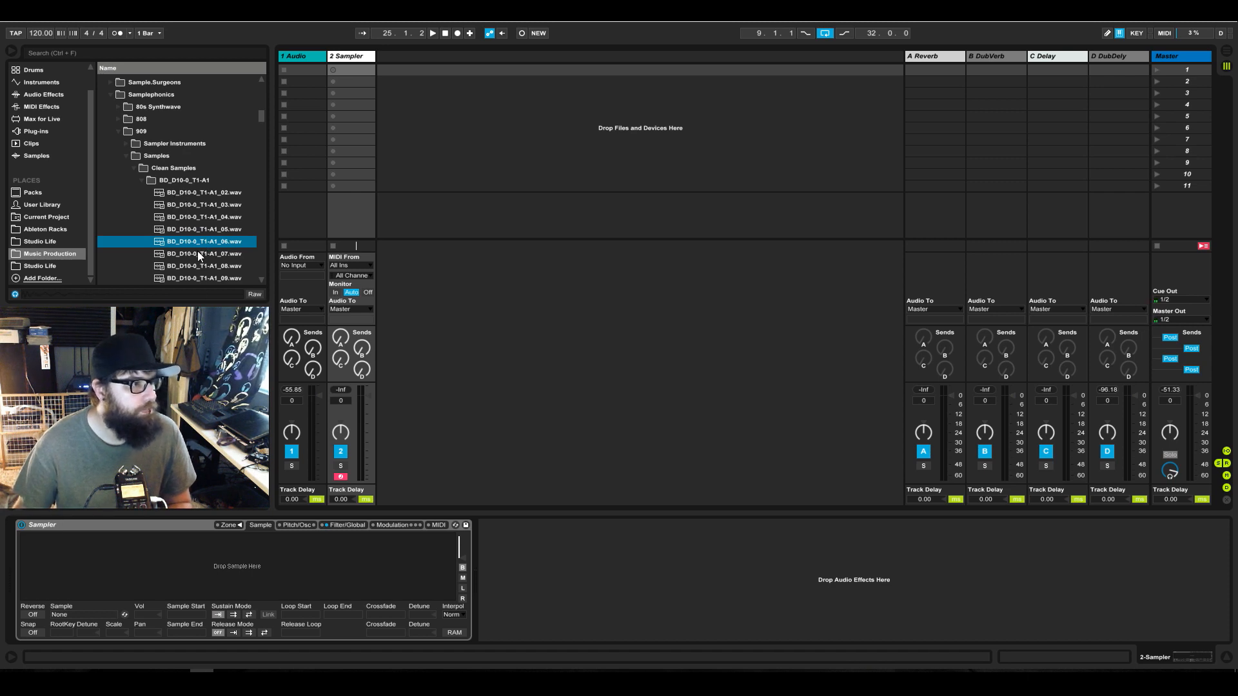
Load BD_D10-0_T1-A1_06.wav into the empty Sampler
{"action": "scroll", "coordinate": [218, 261], "scroll_direction": "down", "scroll_amount": 4}
{"action": "scroll", "coordinate": [141, 267], "scroll_direction": "down", "scroll_amount": 1}
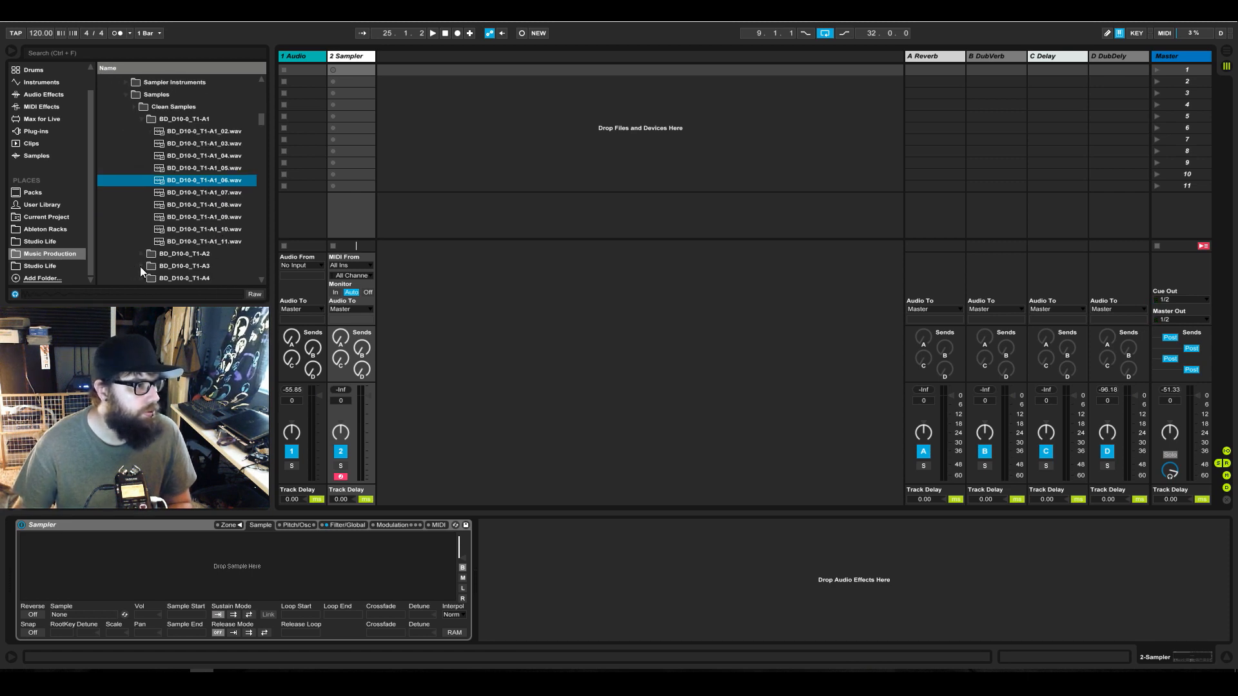
{"action": "scroll", "coordinate": [140, 266], "scroll_direction": "down", "scroll_amount": 10}
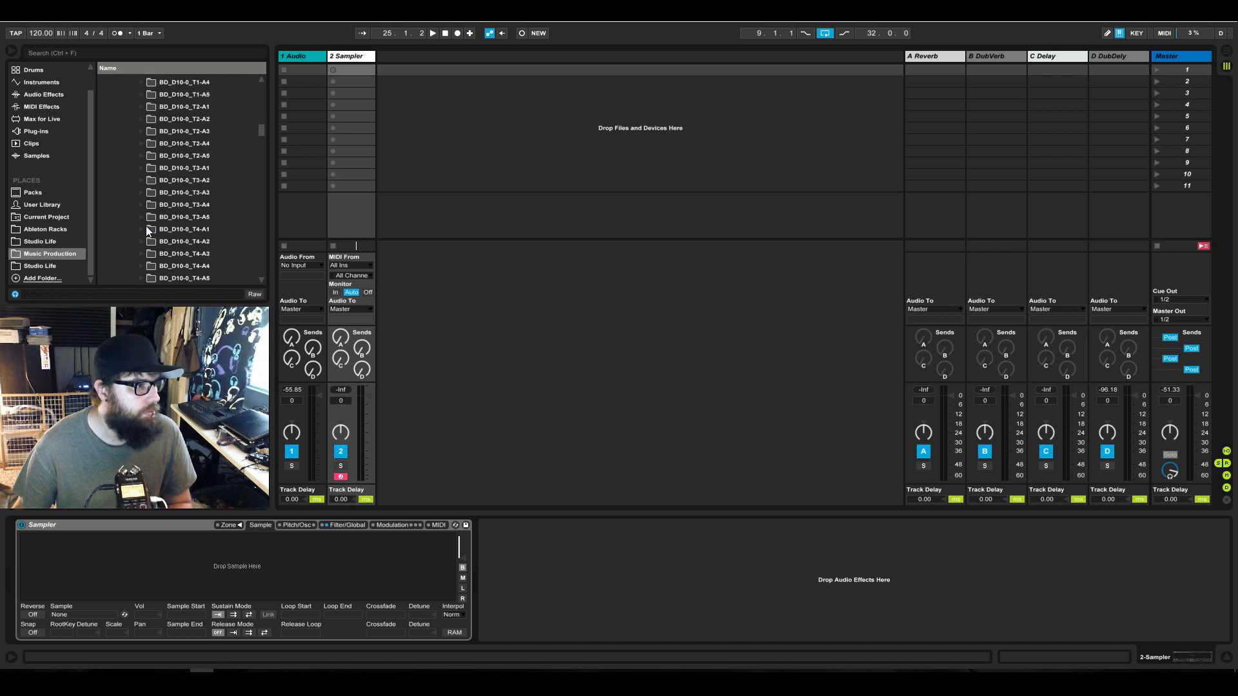
{"action": "scroll", "coordinate": [146, 229], "scroll_direction": "up", "scroll_amount": 7}
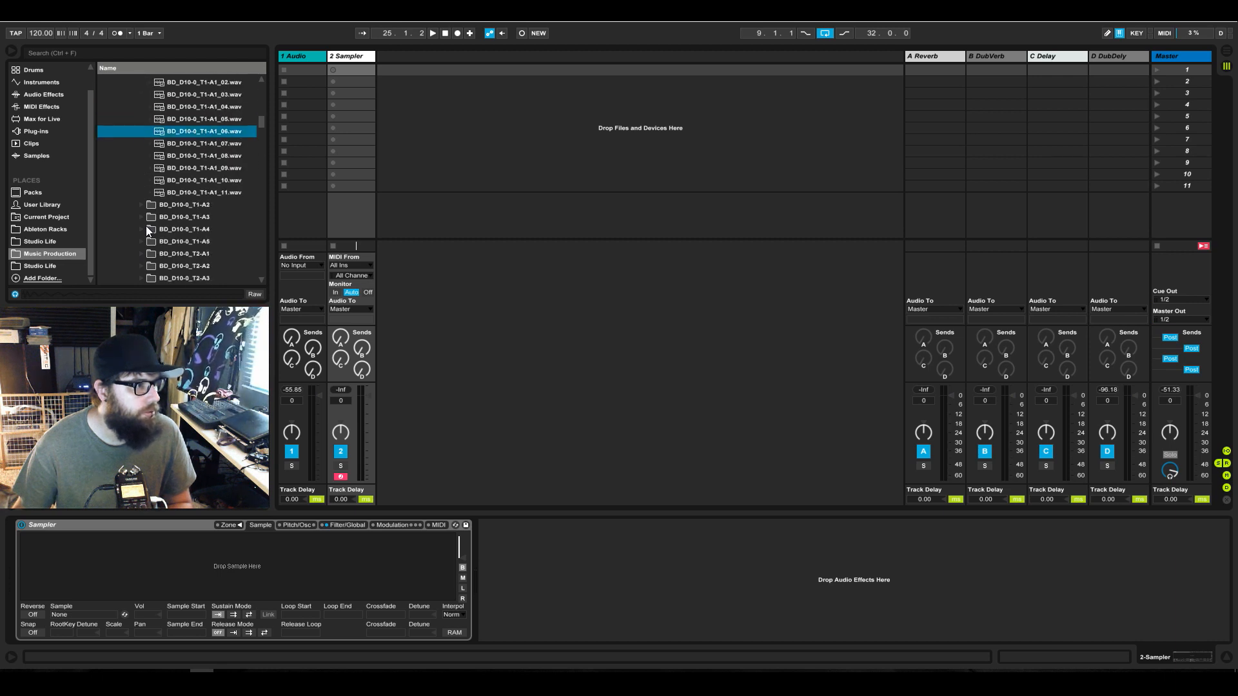
{"action": "scroll", "coordinate": [146, 226], "scroll_direction": "up", "scroll_amount": 3}
{"action": "left_click_drag", "start_coordinate": [224, 193], "coordinate": [344, 558]}
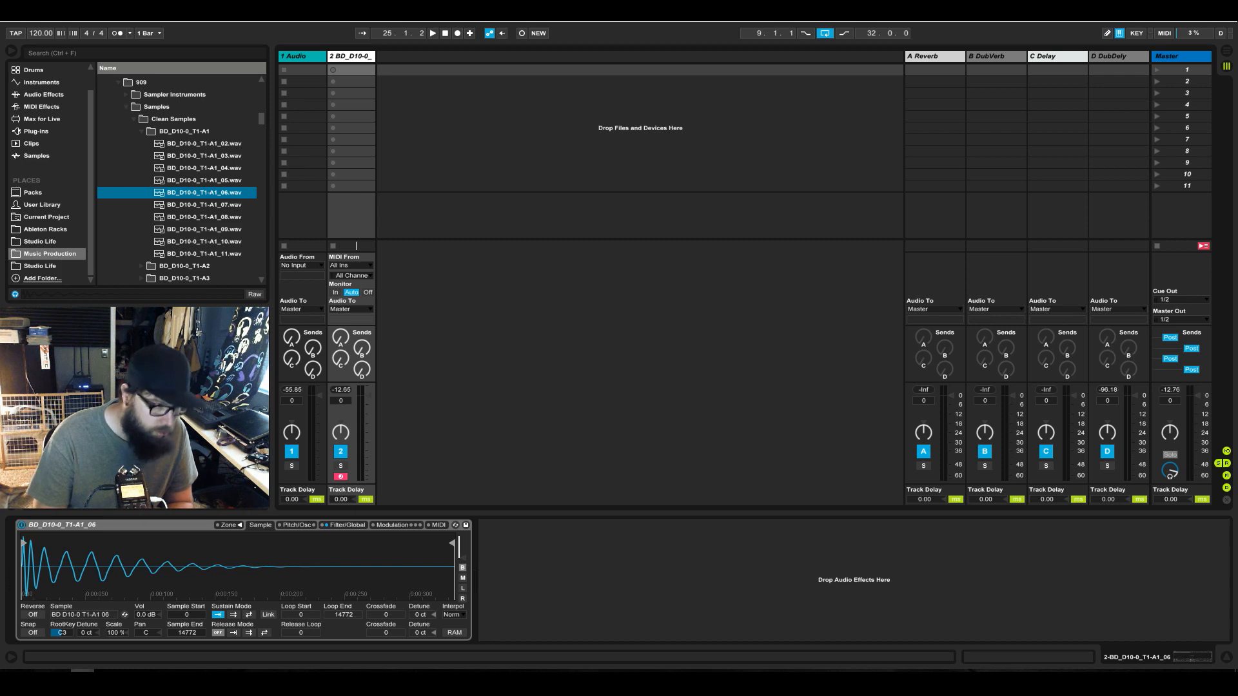
Play the kick from the computer keyboard, shifting the octave range down one and back up
{"action": "left_click", "coordinate": [522, 386]}
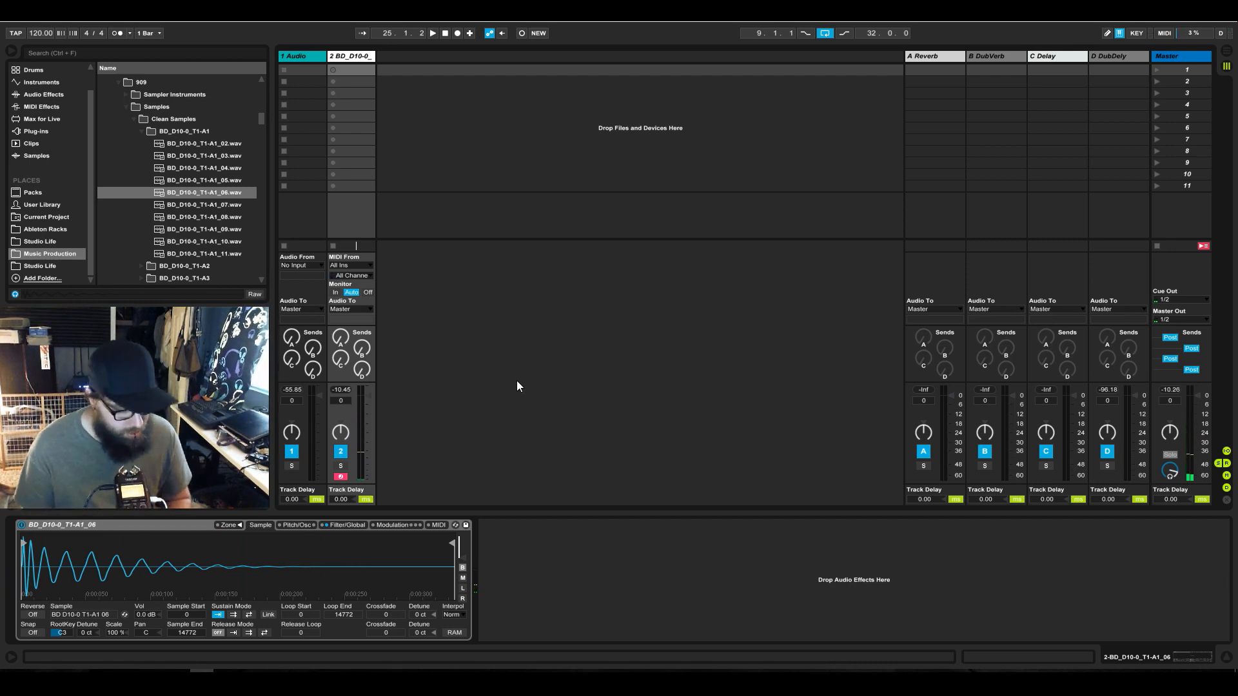
{"action": "key", "text": "z"}
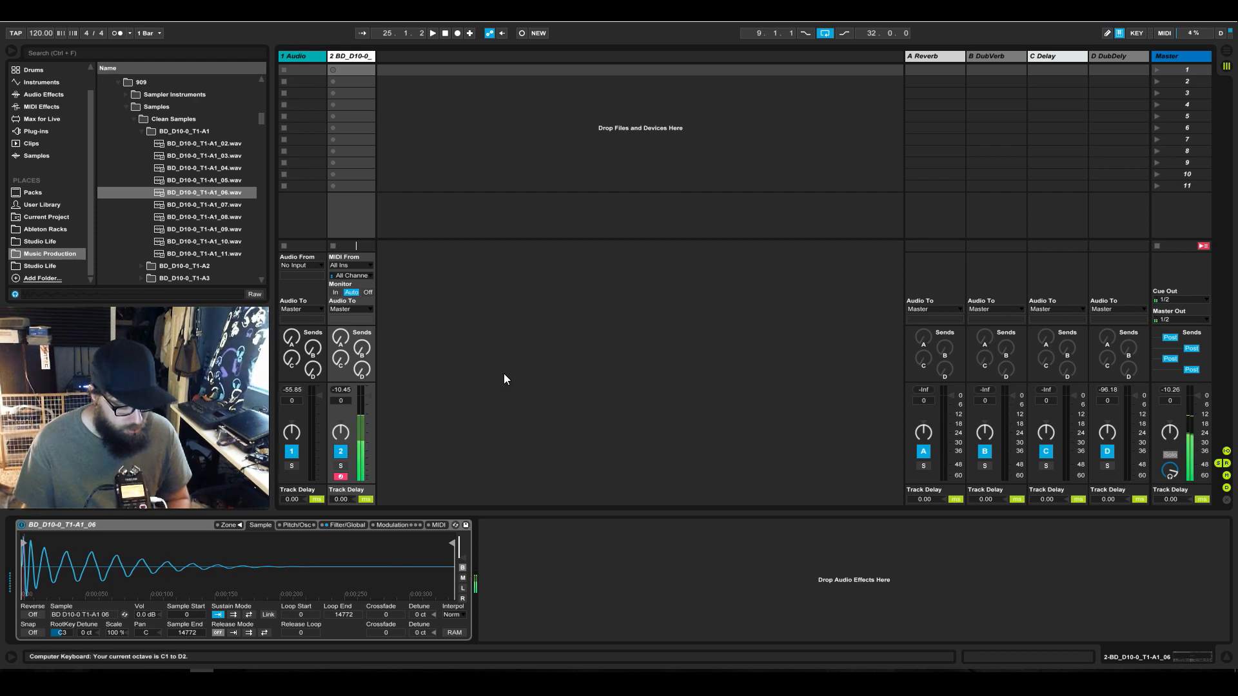
{"action": "key", "text": "x"}
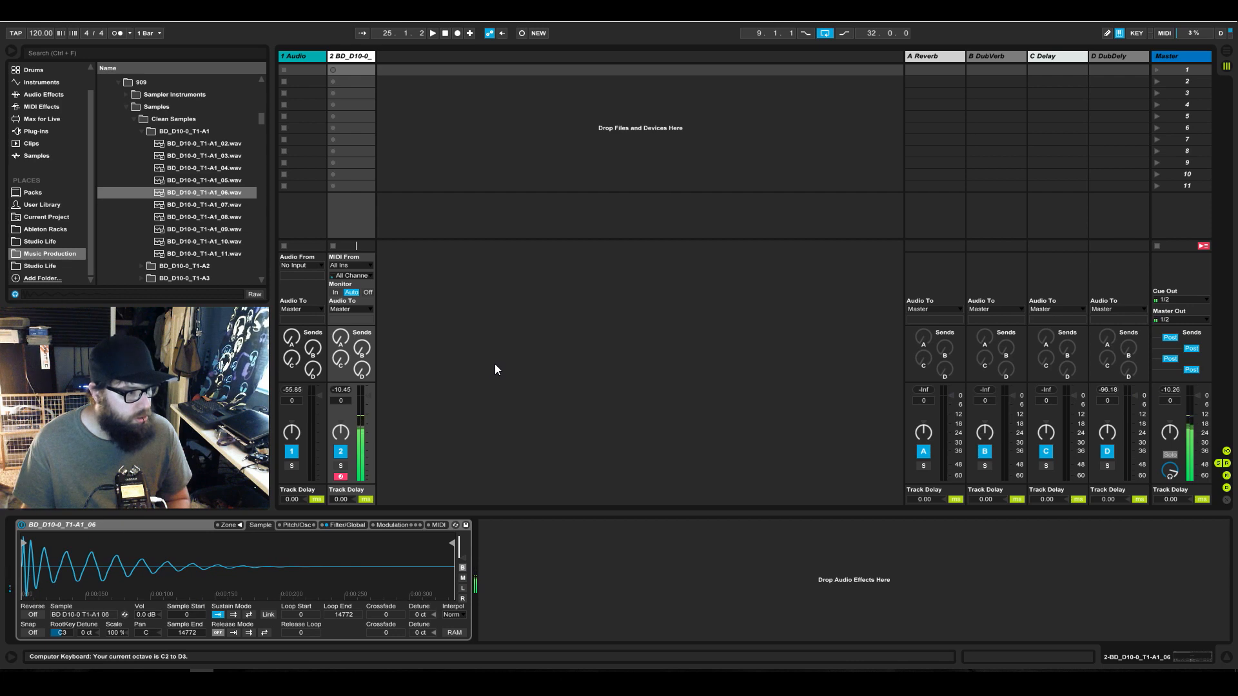
Create a MIDI clip in the kick track's first slot and add a sixteenth C3 note at 1.1.1
{"action": "double_click", "coordinate": [362, 71]}
{"action": "key", "text": "a"}
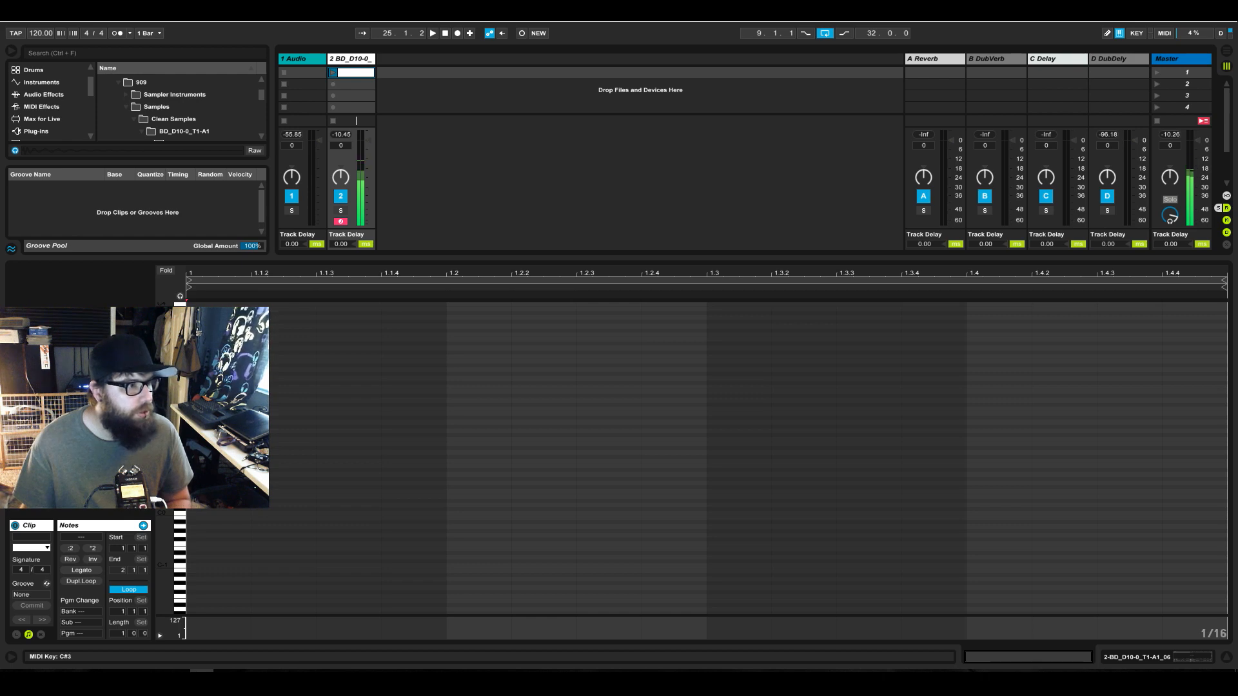
{"action": "double_click", "coordinate": [202, 356]}
{"action": "left_click", "coordinate": [437, 339]}
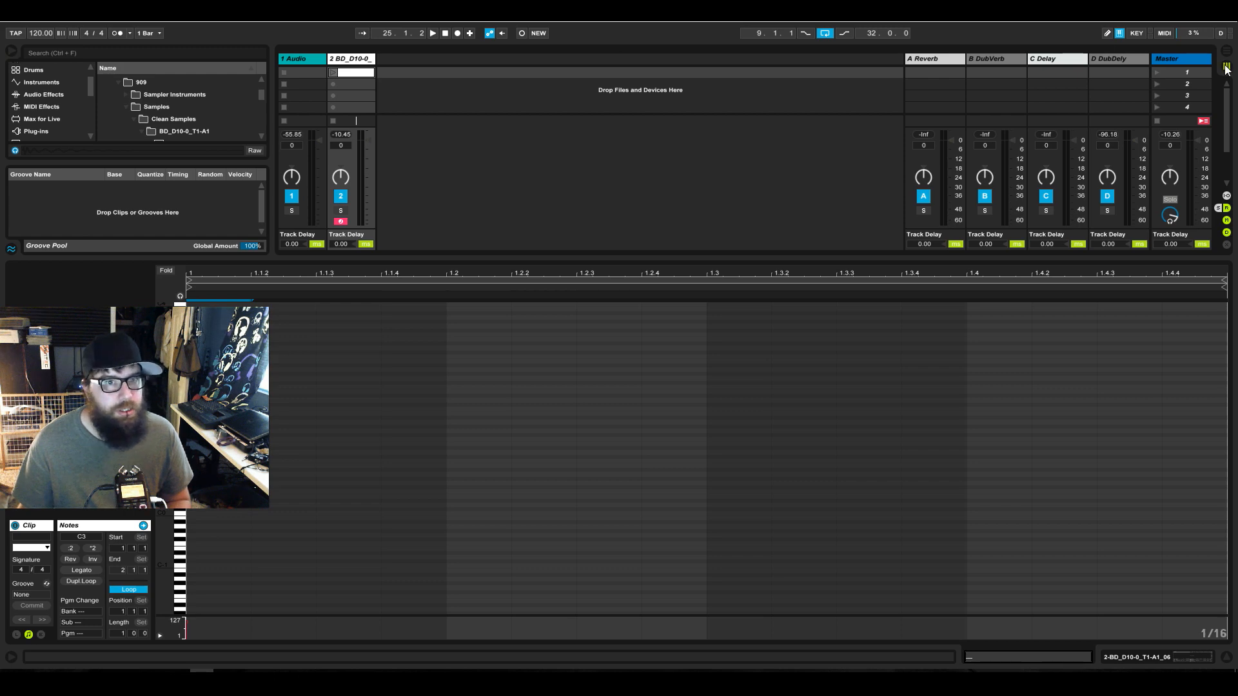
{"action": "left_click", "coordinate": [16, 655]}
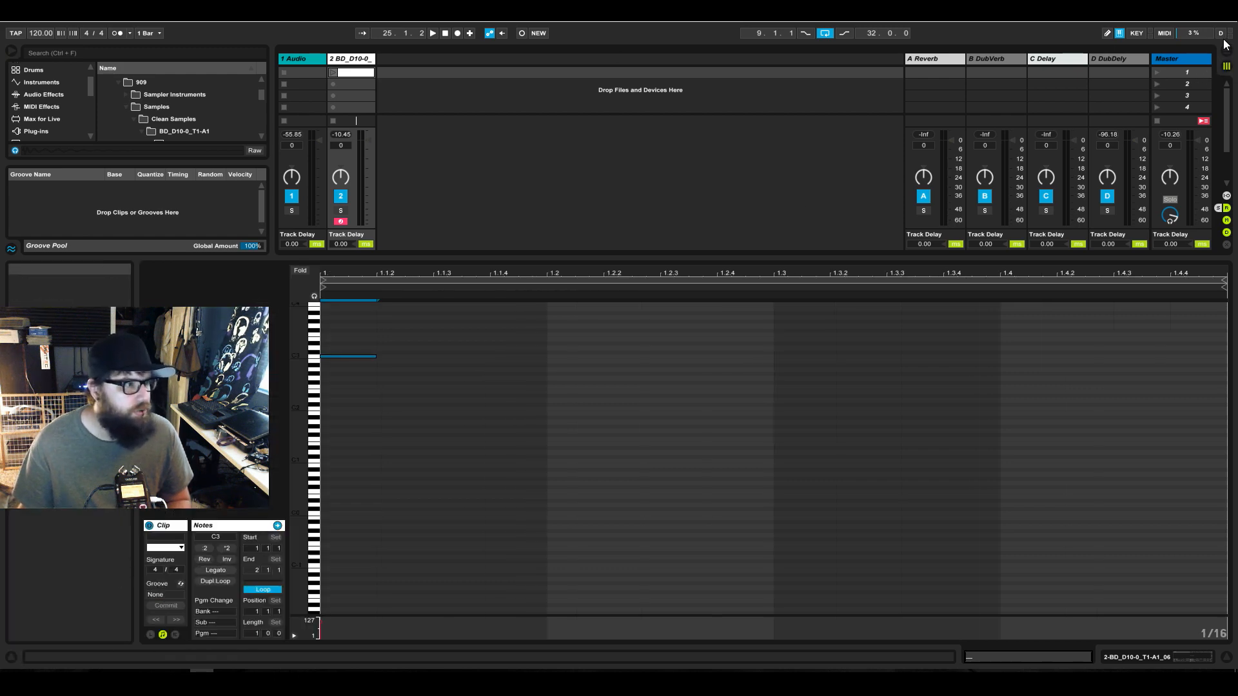
{"action": "left_click", "coordinate": [9, 658]}
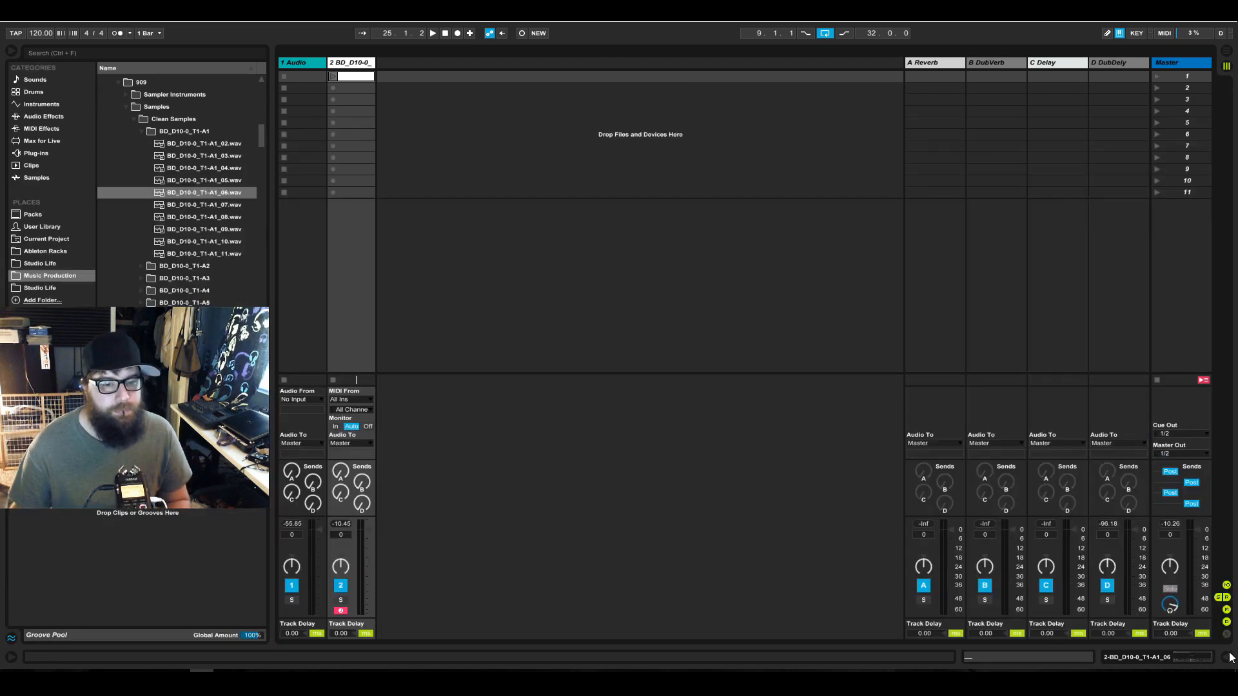
{"action": "left_click", "coordinate": [1227, 657]}
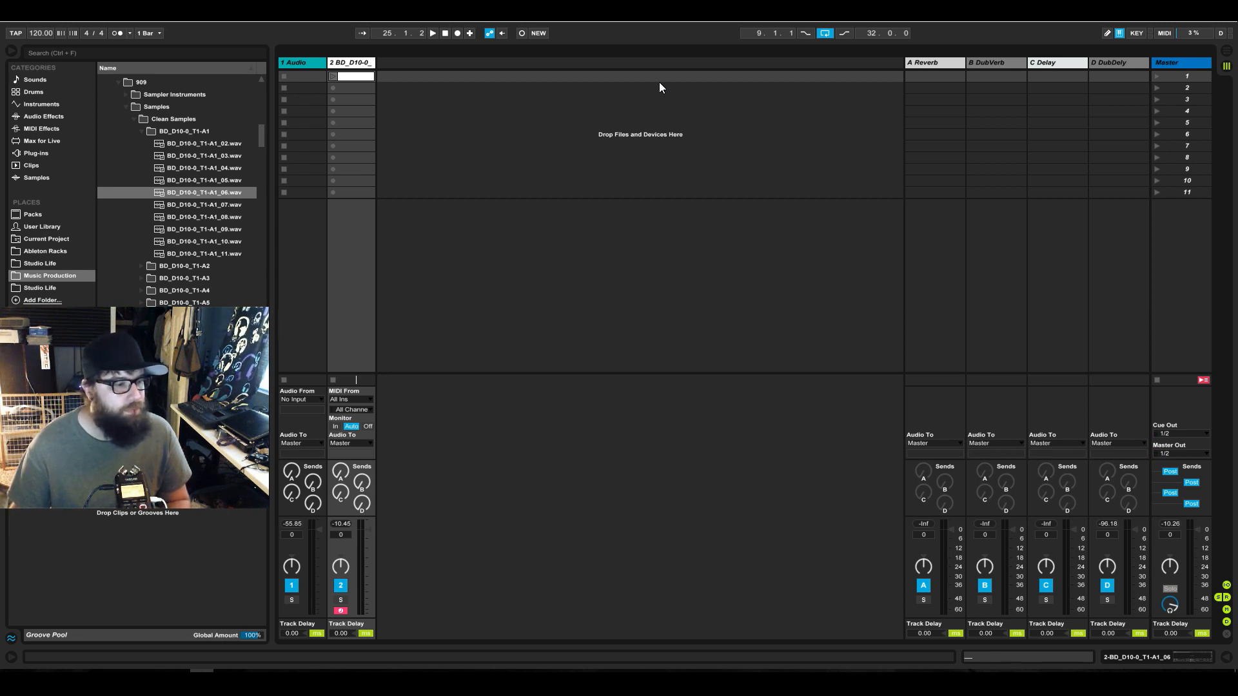
Shorten the kick clip's loop to a single sixteenth, from 1.1.1 to 1.1.2, and launch the clip
{"action": "double_click", "coordinate": [346, 78]}
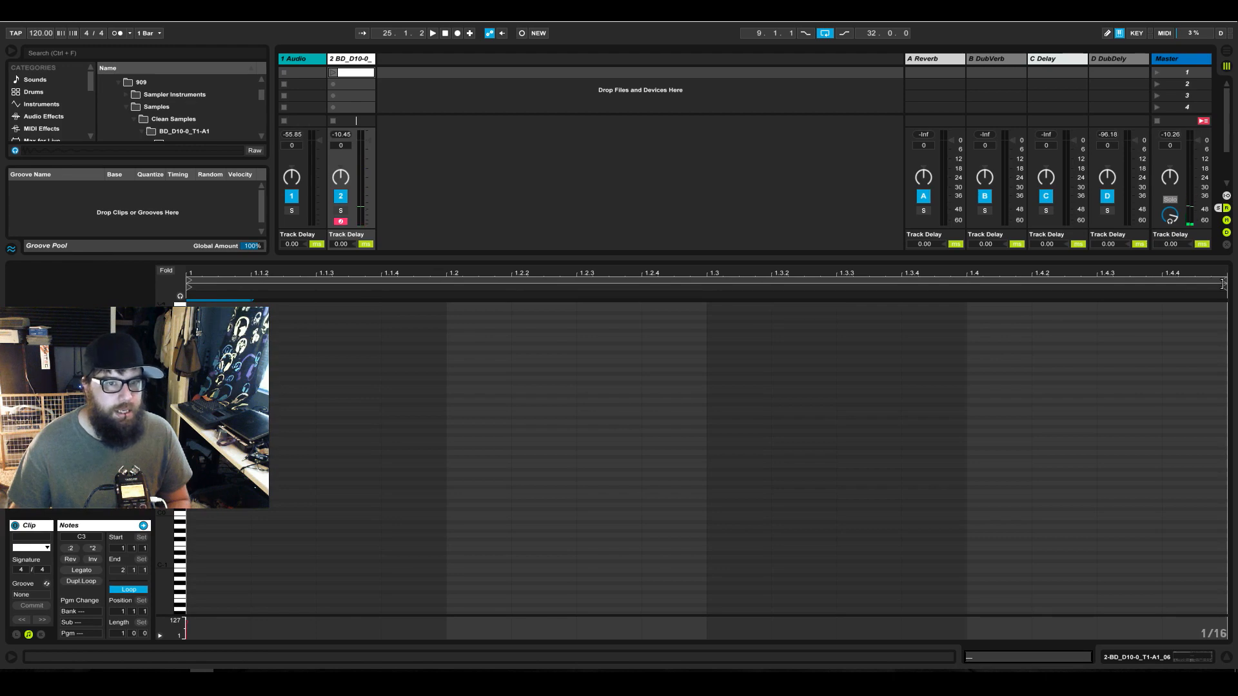
{"action": "left_click_drag", "start_coordinate": [1223, 284], "coordinate": [248, 302]}
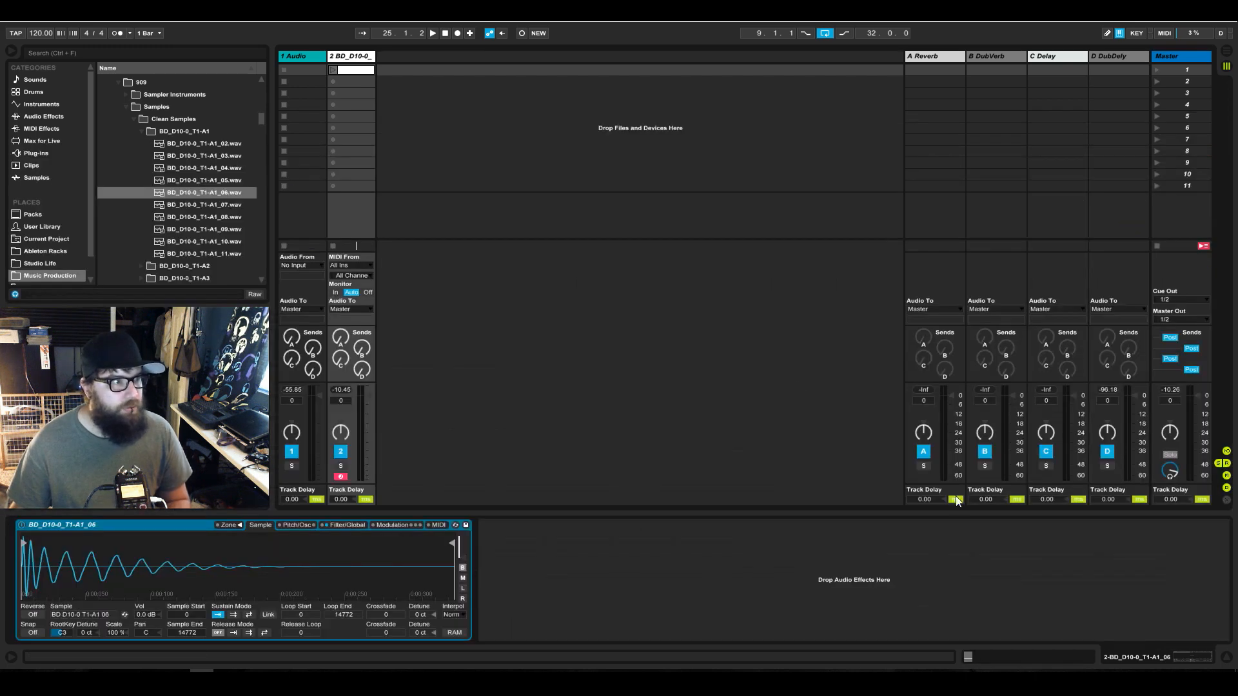
{"action": "left_click", "coordinate": [331, 70]}
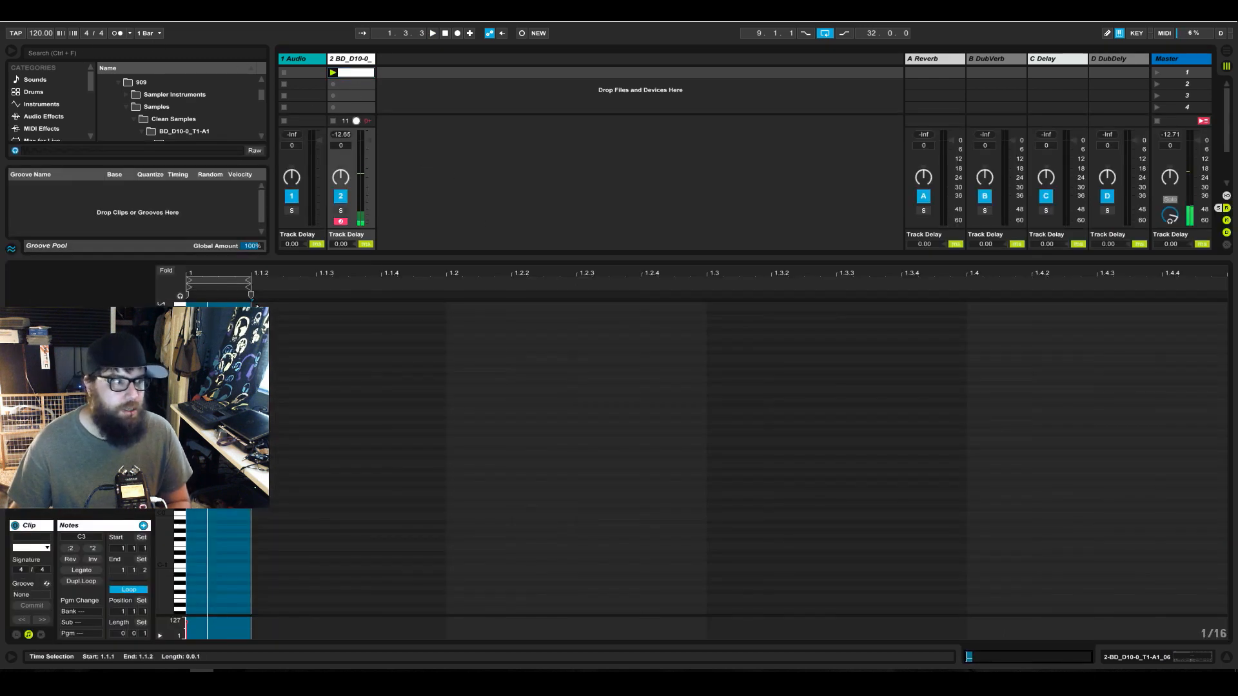
Extend the kick clip's loop to one beat, ending at 1.2, and launch the clip
{"action": "left_click_drag", "start_coordinate": [248, 281], "coordinate": [444, 287]}
{"action": "left_click", "coordinate": [233, 359]}
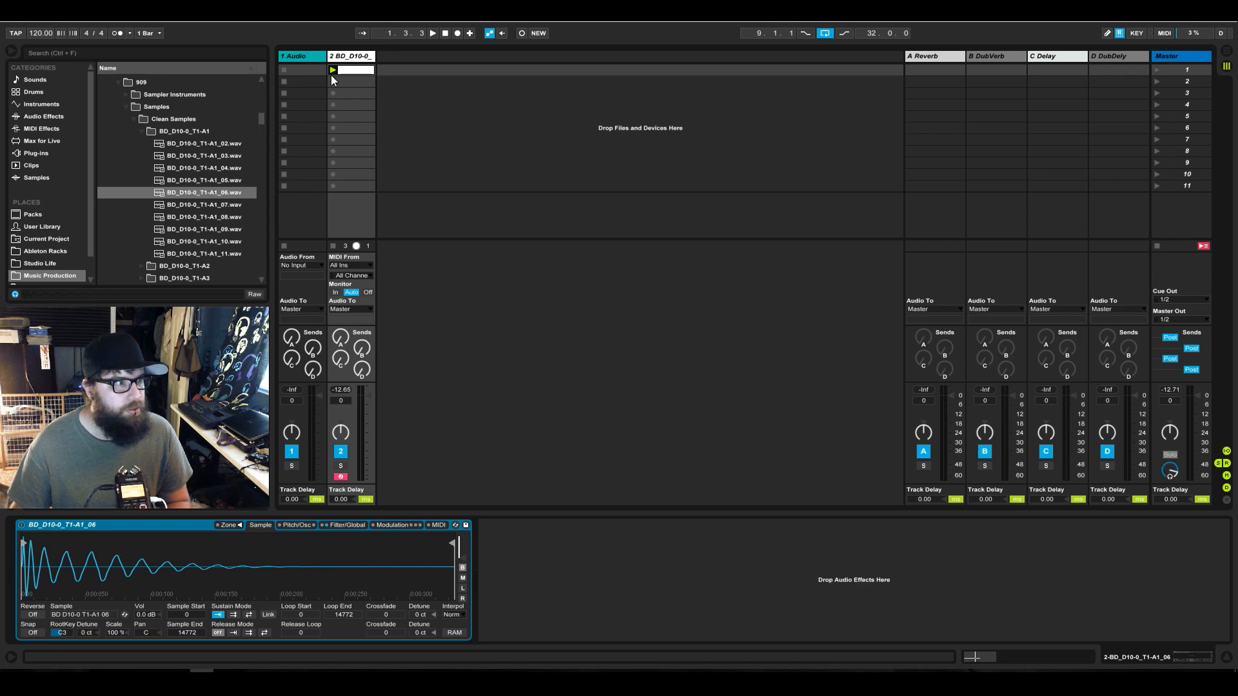
{"action": "left_click", "coordinate": [333, 71]}
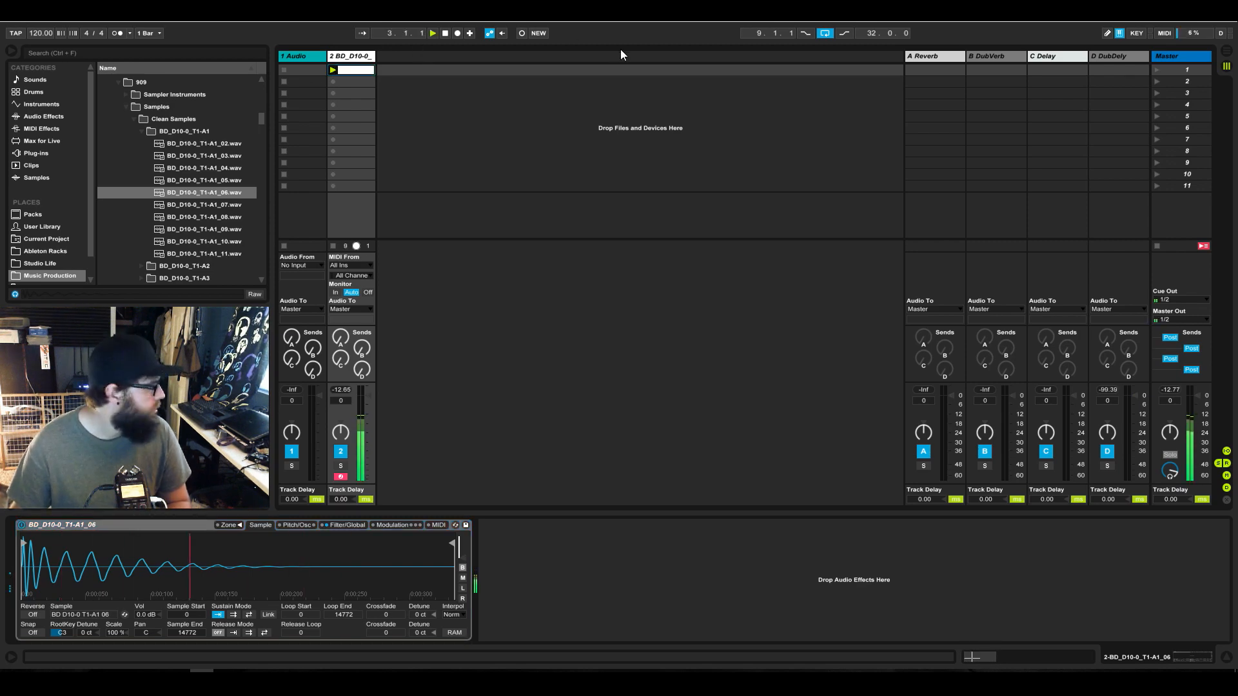
Show the device chain of the Master track
{"action": "left_click", "coordinate": [1199, 56]}
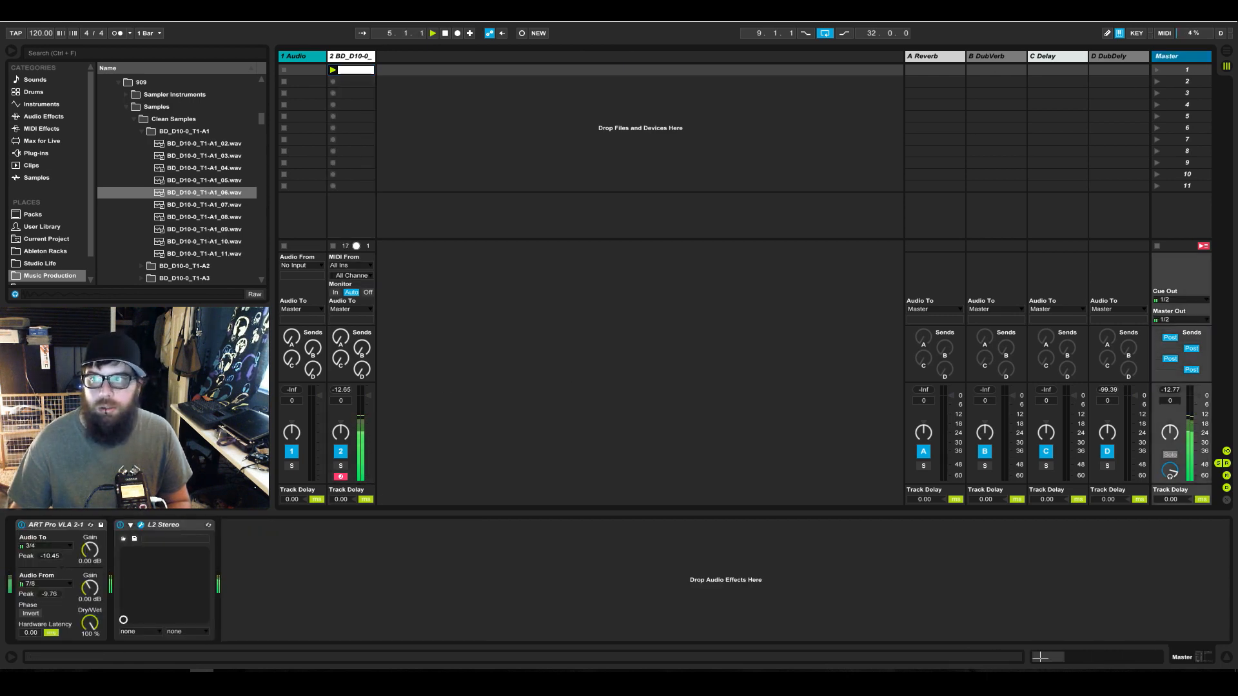
Open the L2 limiter's window on the Master track and lower its threshold to -6.0
{"action": "left_click_drag", "start_coordinate": [470, 181], "coordinate": [859, 175]}
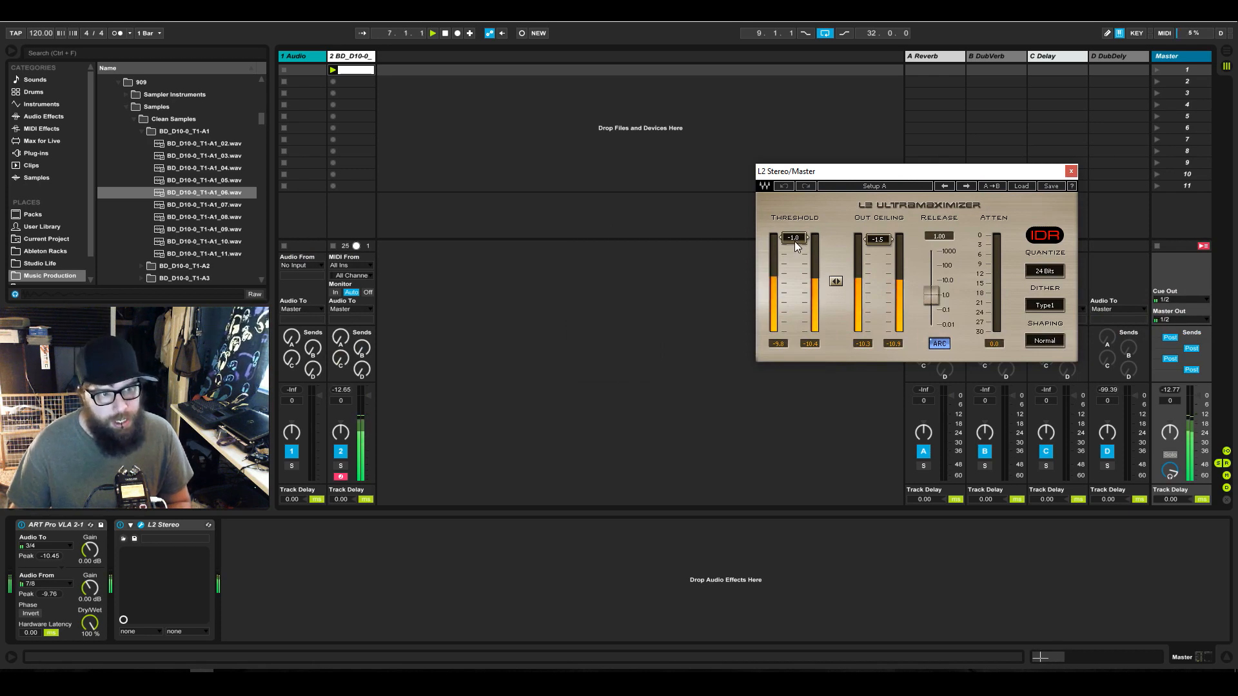
{"action": "left_click_drag", "start_coordinate": [795, 241], "coordinate": [794, 254]}
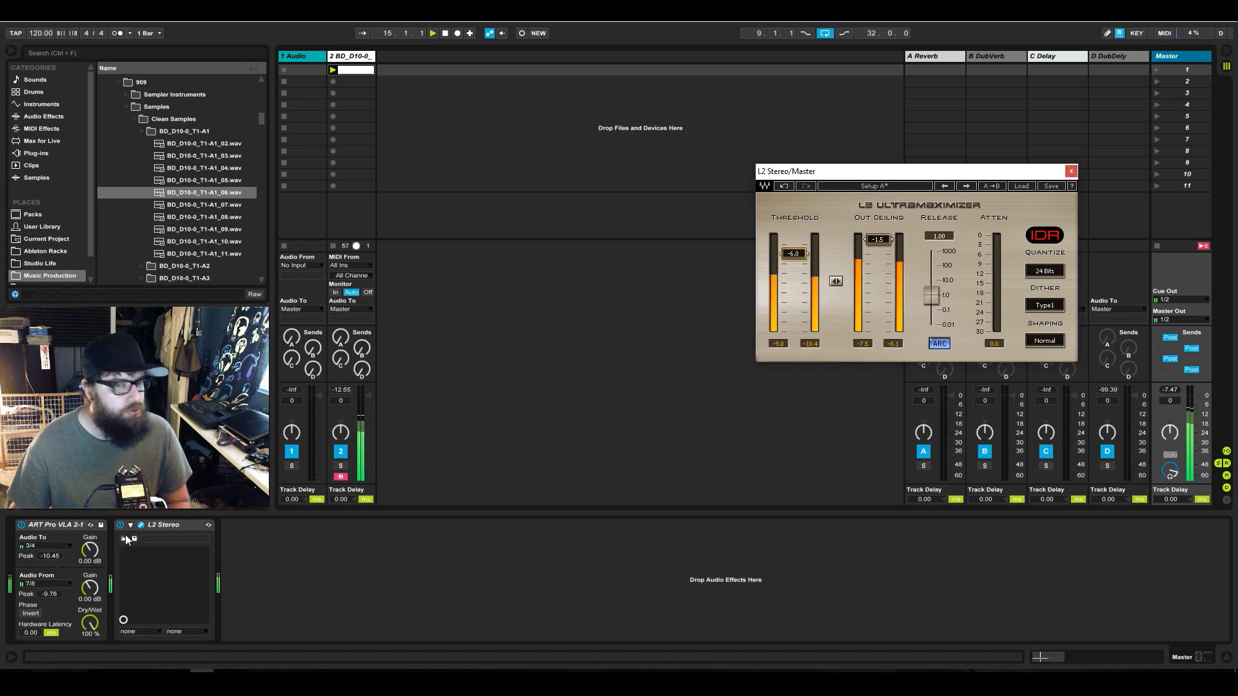
{"action": "key", "text": "alt+Tab"}
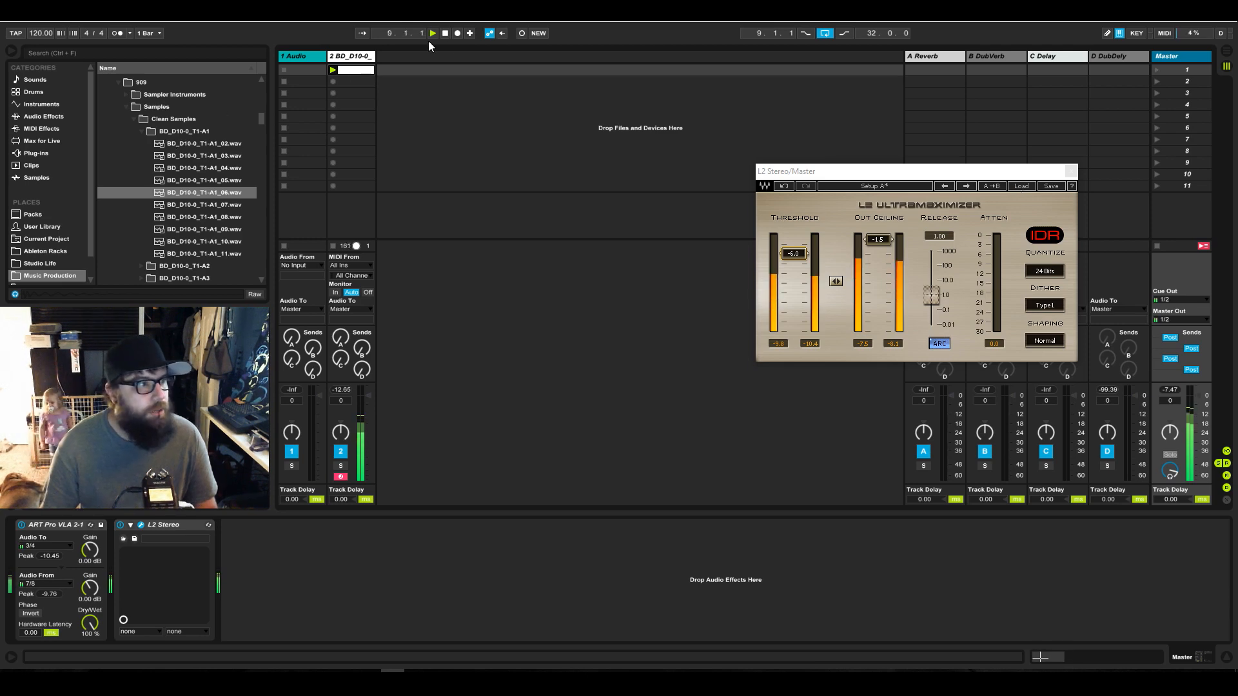
Add an empty Sampler instrument on a new MIDI track beside the kick track
{"action": "left_click", "coordinate": [361, 58]}
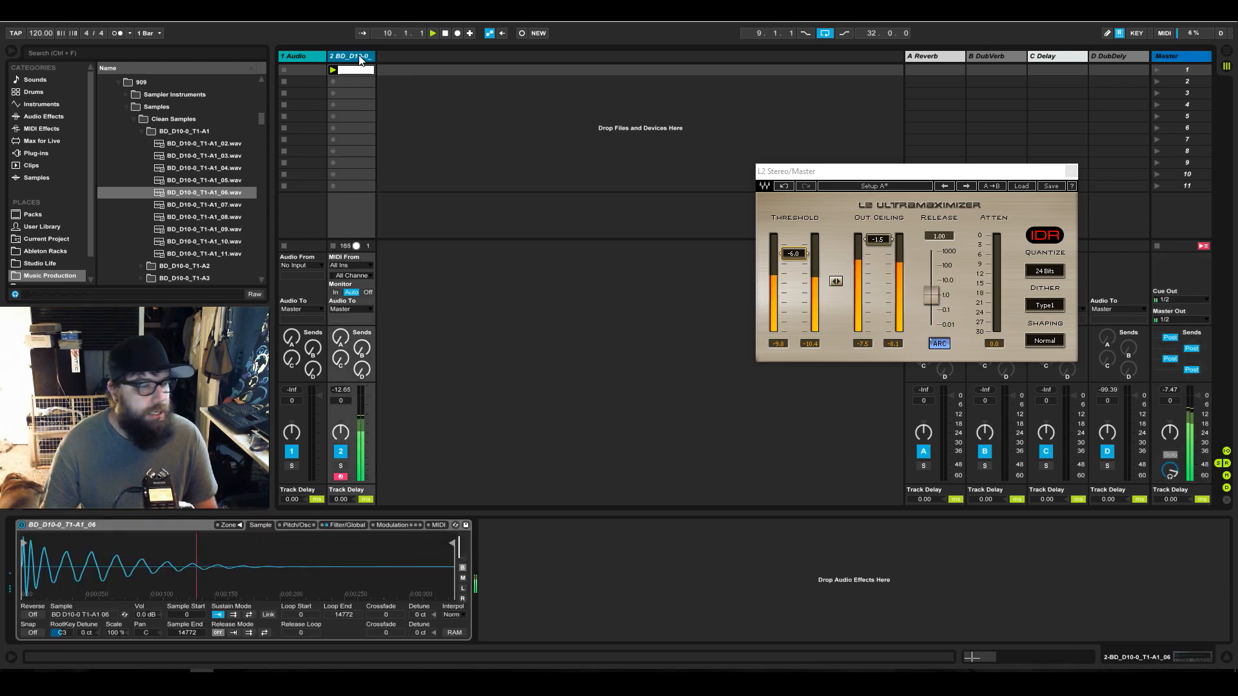
{"action": "left_click", "coordinate": [117, 85]}
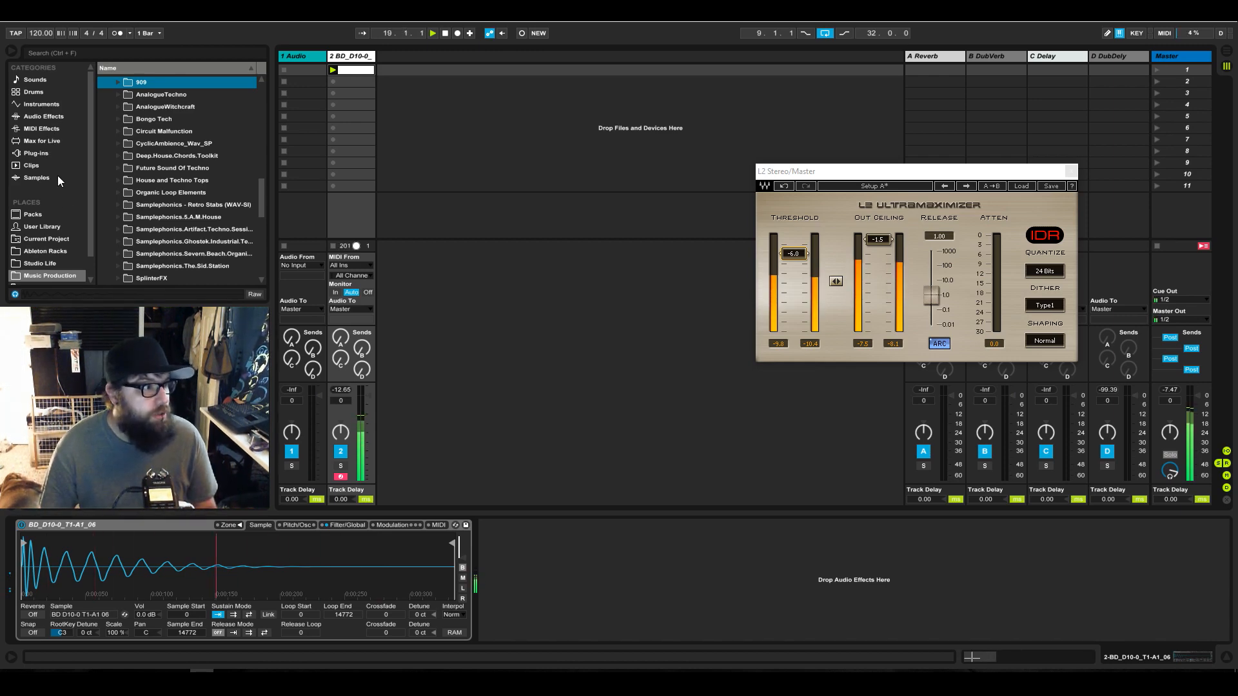
{"action": "left_click", "coordinate": [58, 117]}
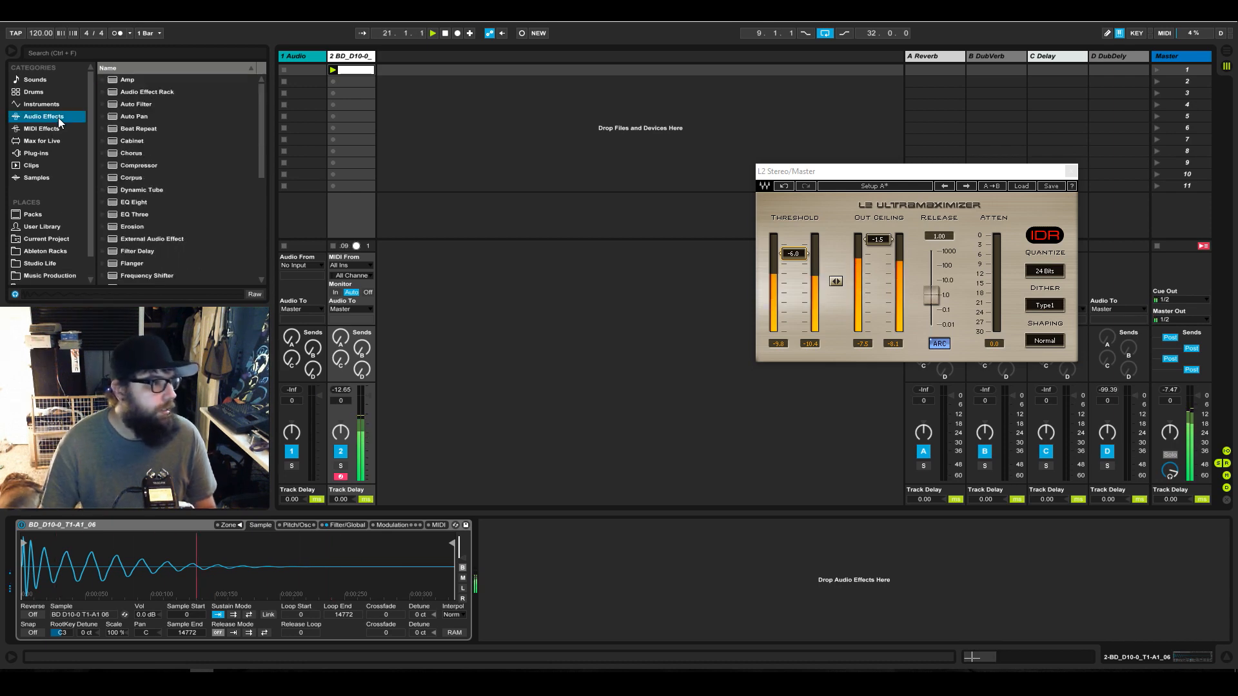
{"action": "left_click", "coordinate": [43, 177]}
{"action": "left_click", "coordinate": [42, 165]}
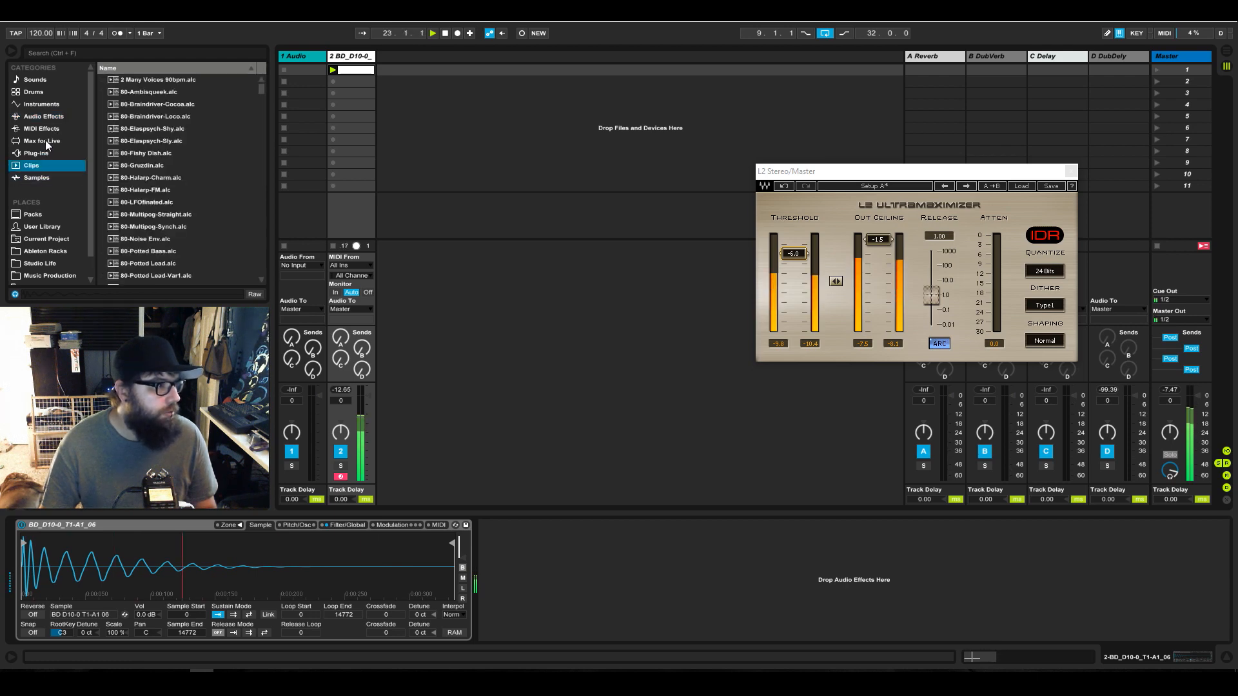
{"action": "left_click", "coordinate": [45, 128]}
{"action": "left_click", "coordinate": [42, 116]}
{"action": "left_click", "coordinate": [41, 104]}
{"action": "left_click_drag", "start_coordinate": [174, 181], "coordinate": [141, 177]}
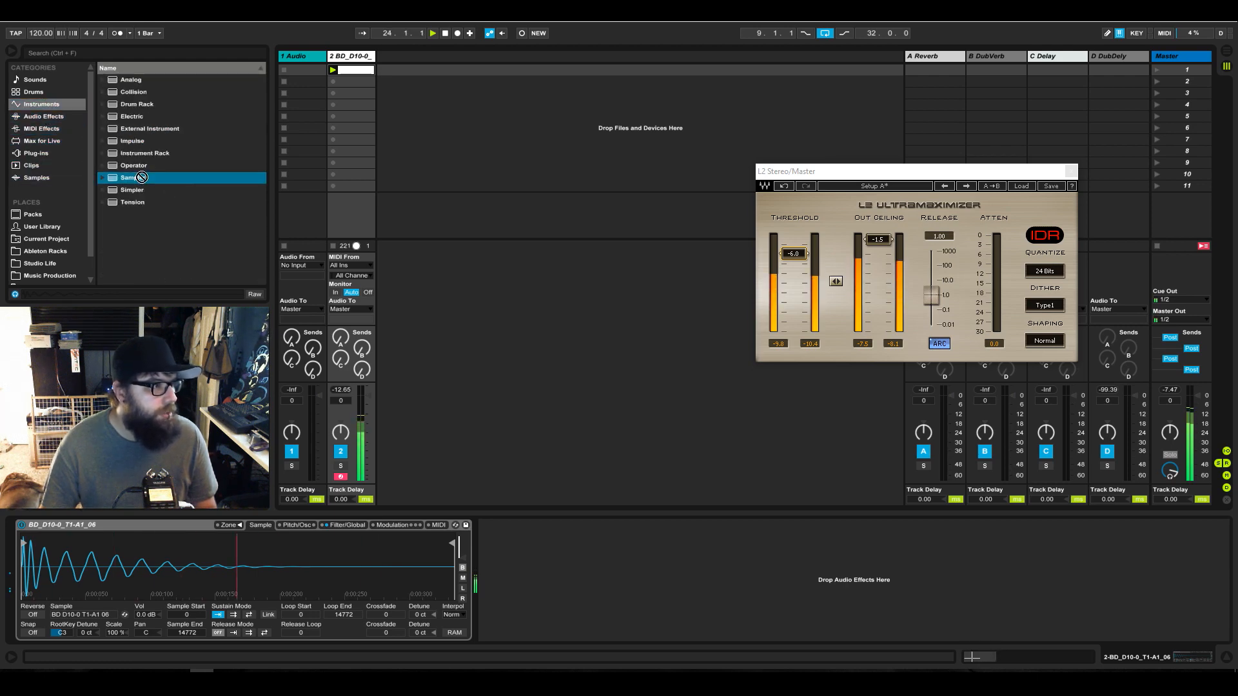
{"action": "left_click_drag", "start_coordinate": [482, 97], "coordinate": [483, 102]}
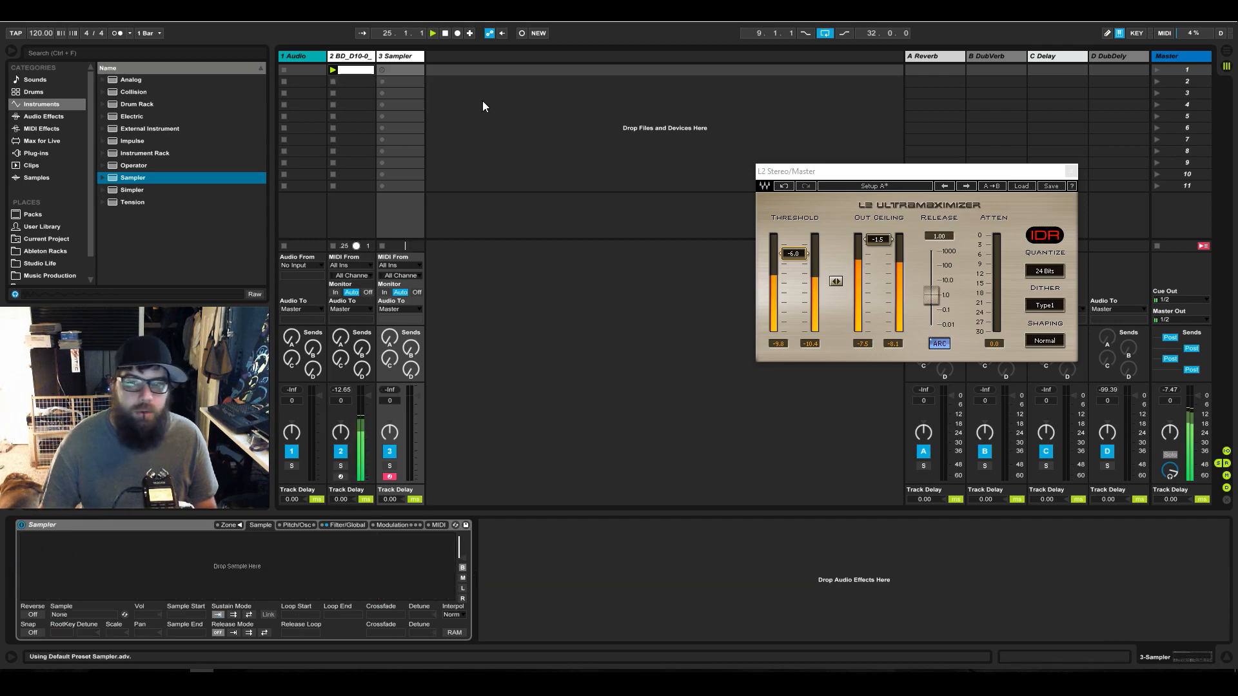
Collapse the Samplephonics folder and expand the Wave Table folder inside lingk in the Music Production place
{"action": "scroll", "coordinate": [50, 277], "scroll_direction": "down", "scroll_amount": 2}
{"action": "left_click", "coordinate": [50, 254]}
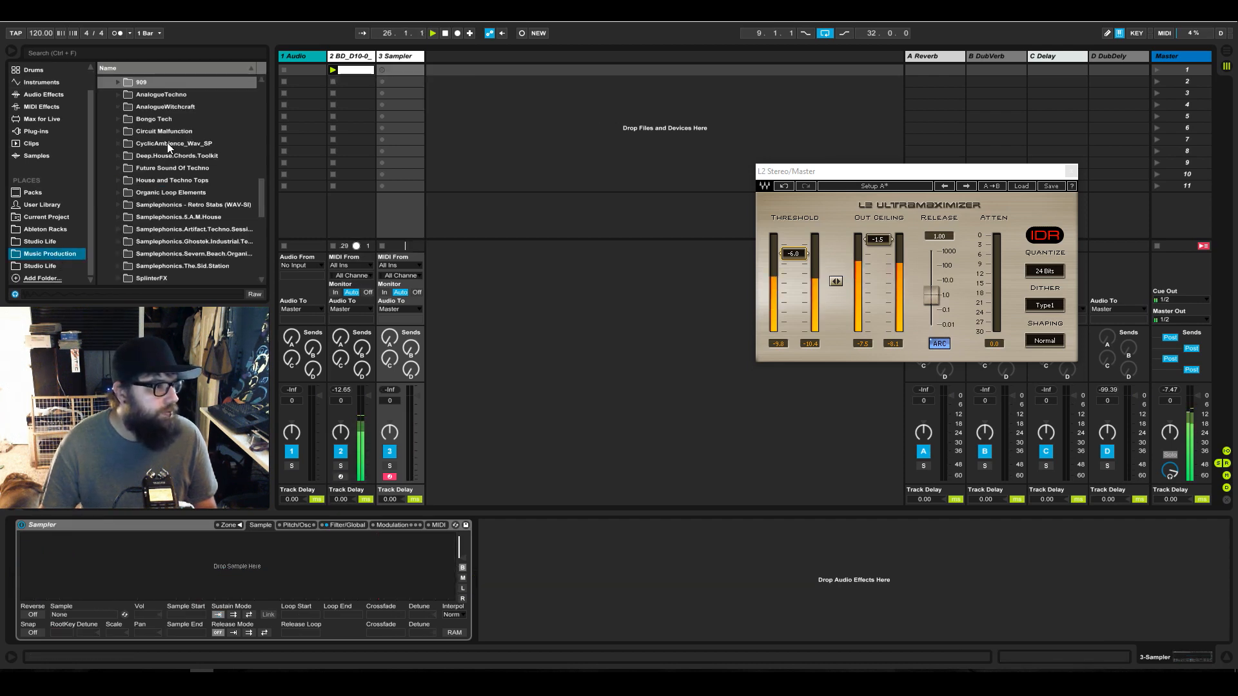
{"action": "scroll", "coordinate": [156, 141], "scroll_direction": "down", "scroll_amount": 6}
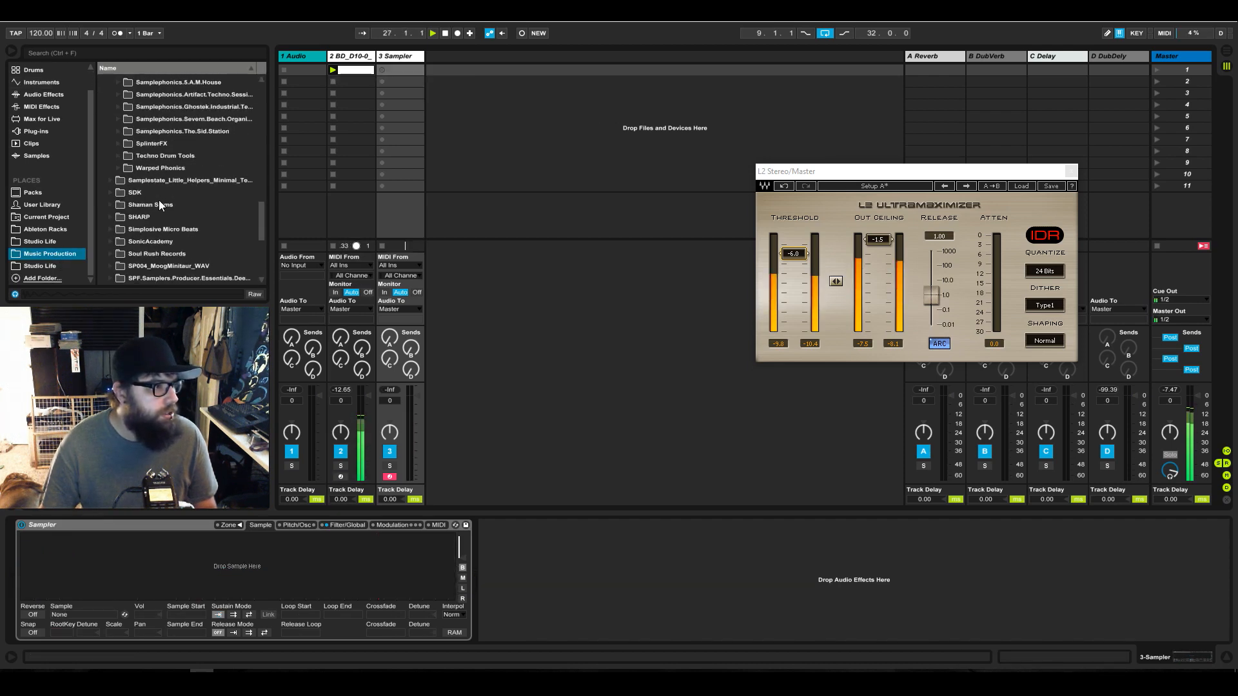
{"action": "scroll", "coordinate": [109, 218], "scroll_direction": "down", "scroll_amount": 3}
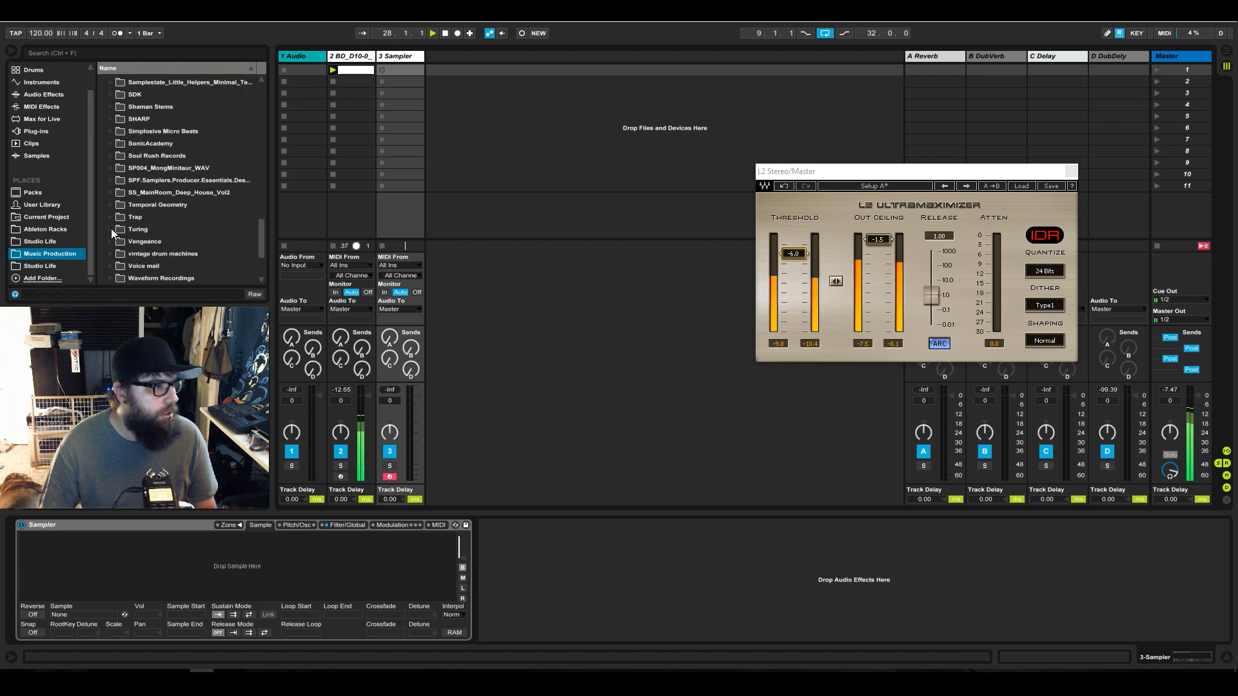
{"action": "scroll", "coordinate": [116, 230], "scroll_direction": "up", "scroll_amount": 5}
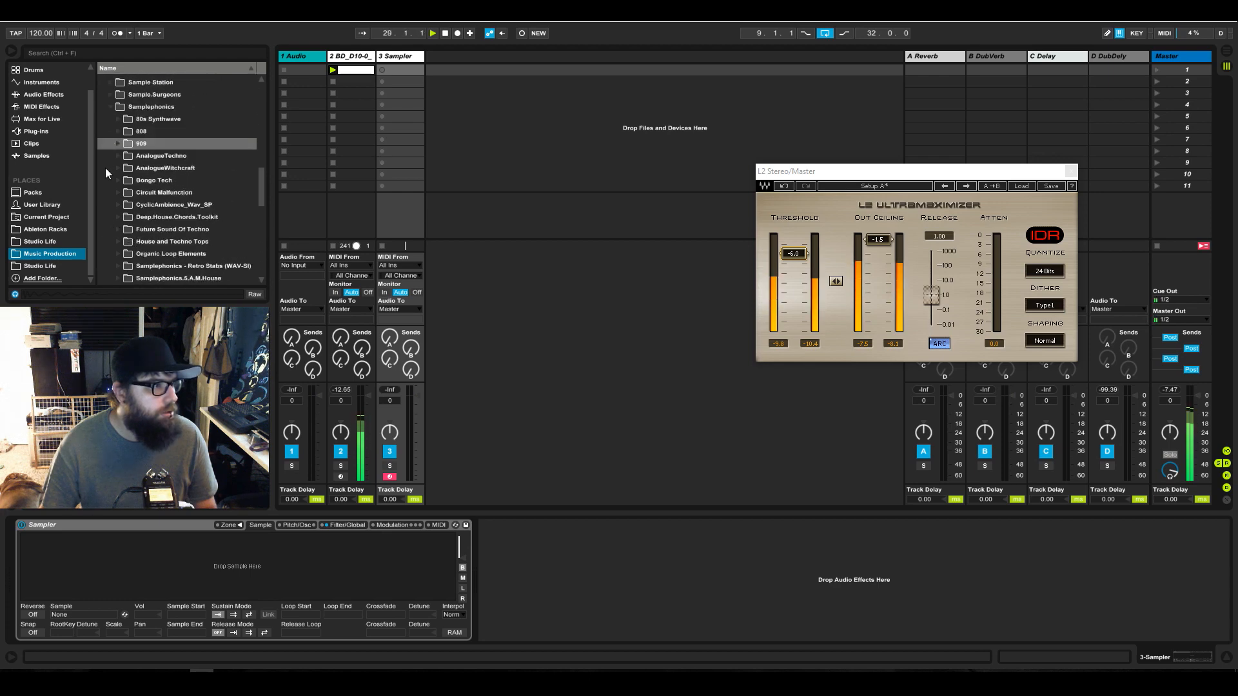
{"action": "left_click", "coordinate": [111, 107]}
{"action": "scroll", "coordinate": [126, 147], "scroll_direction": "up", "scroll_amount": 6}
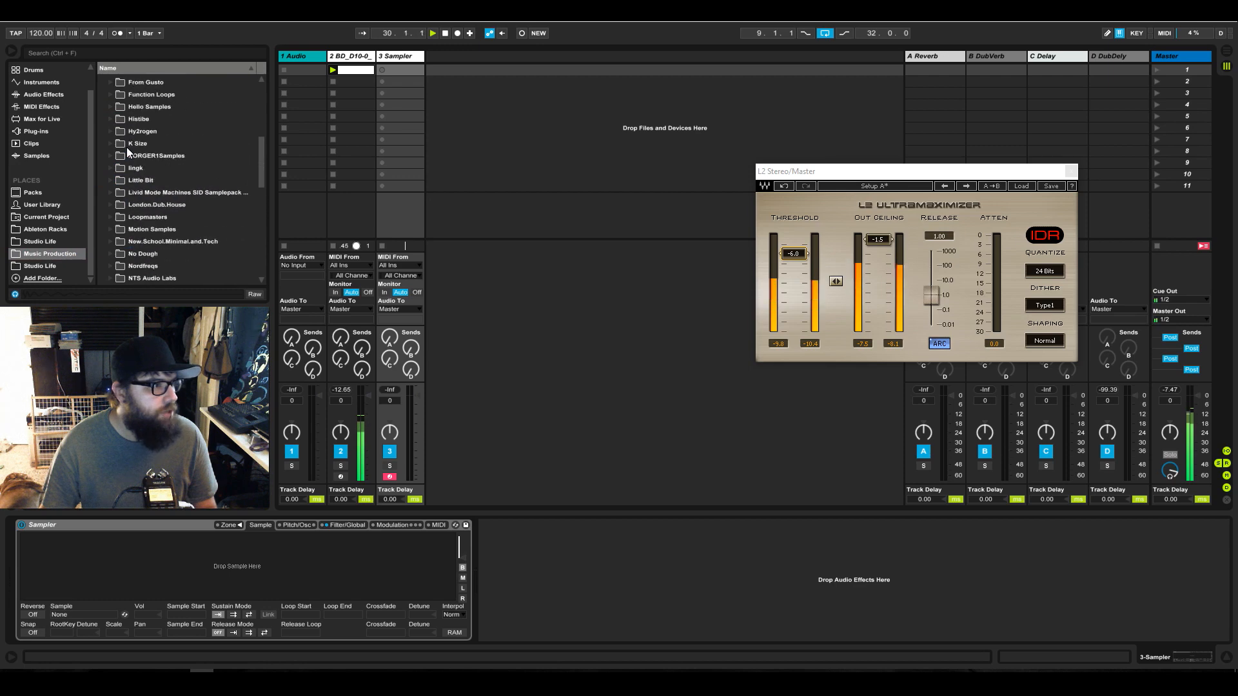
{"action": "left_click", "coordinate": [114, 170]}
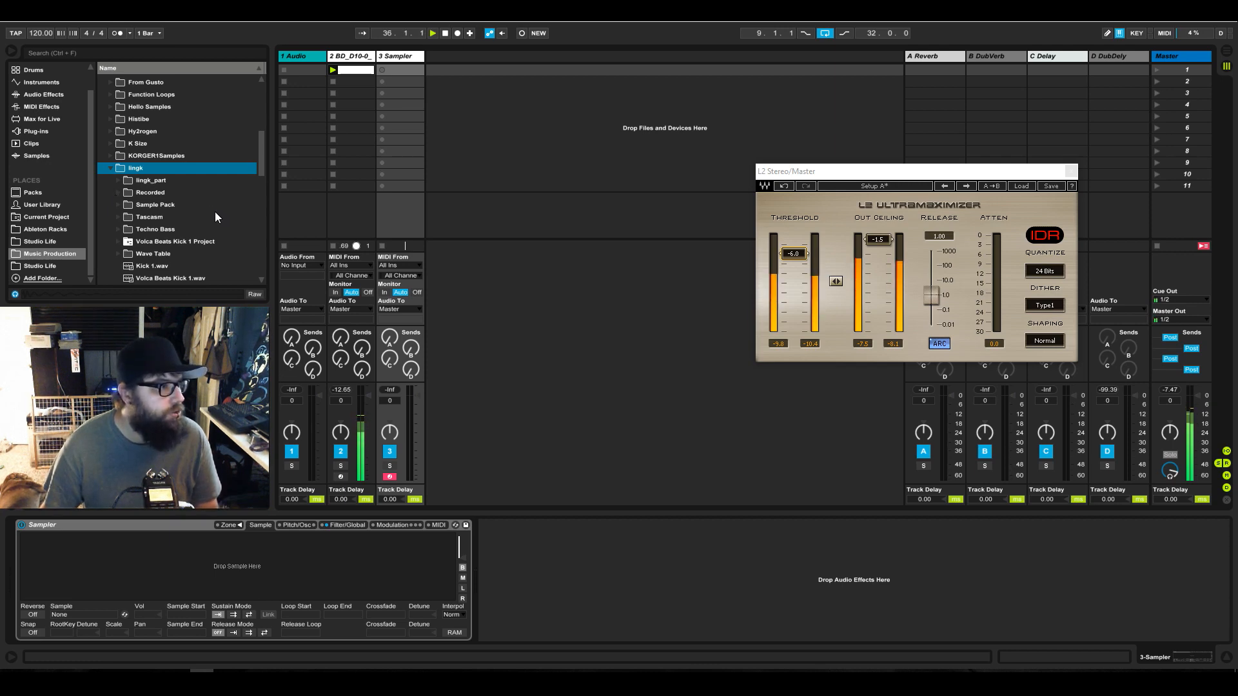
{"action": "scroll", "coordinate": [185, 177], "scroll_direction": "down", "scroll_amount": 2}
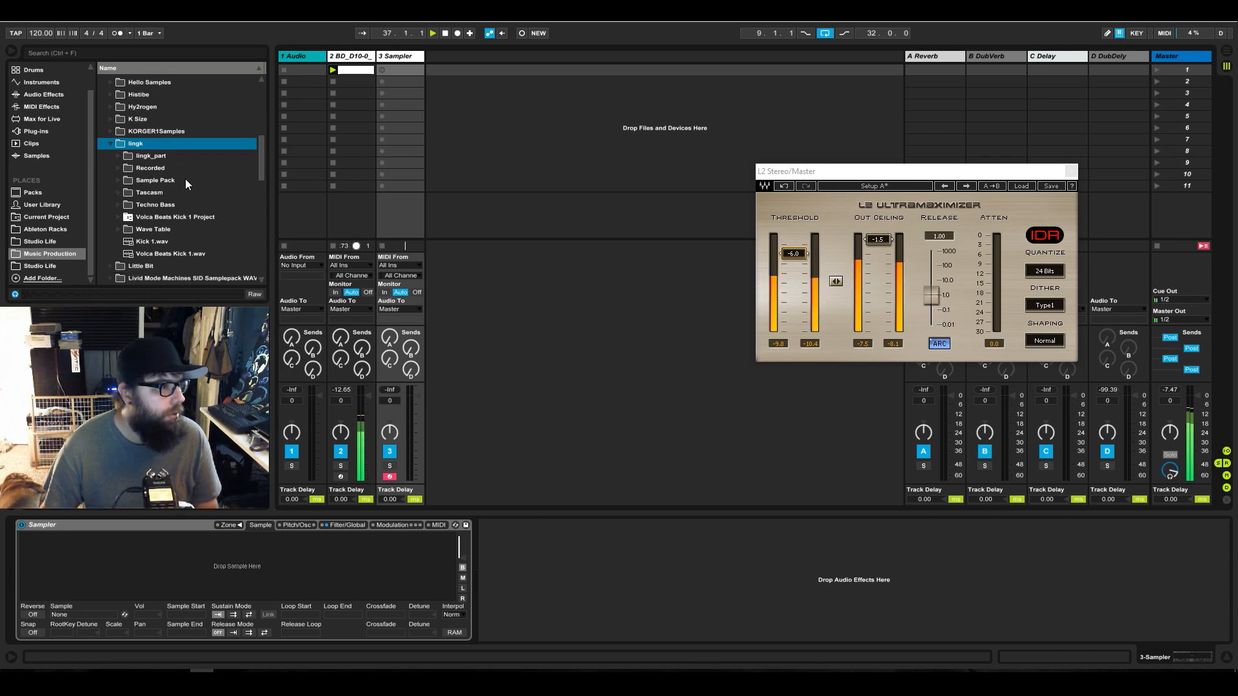
{"action": "left_click", "coordinate": [122, 227]}
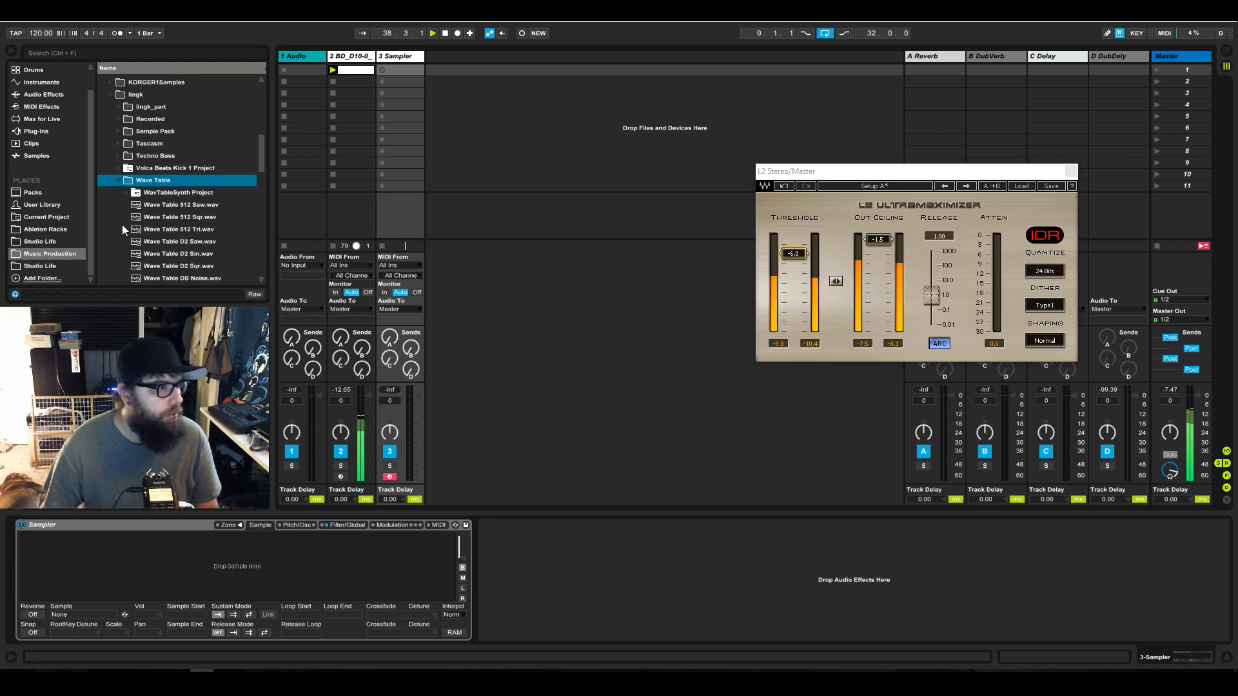
Preview the 512 saw and square wavetables and load Wave Table 512 Saw.wav into the new track's Sampler
{"action": "left_click", "coordinate": [211, 205]}
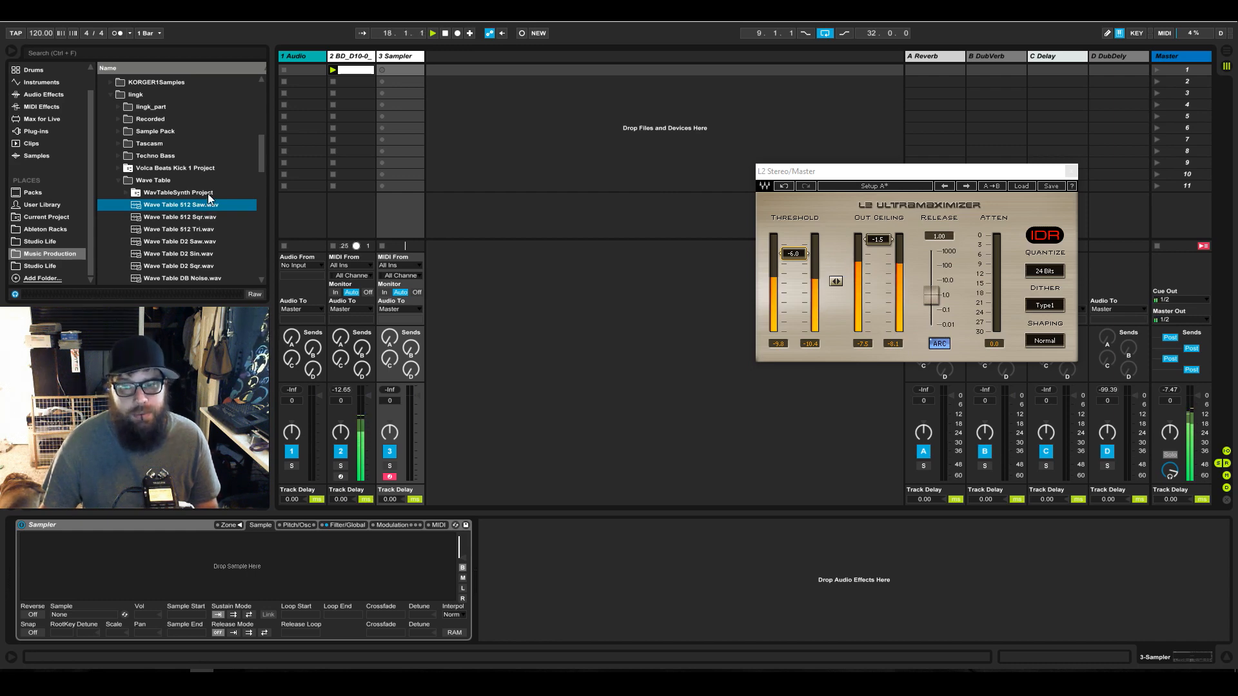
{"action": "left_click", "coordinate": [213, 217]}
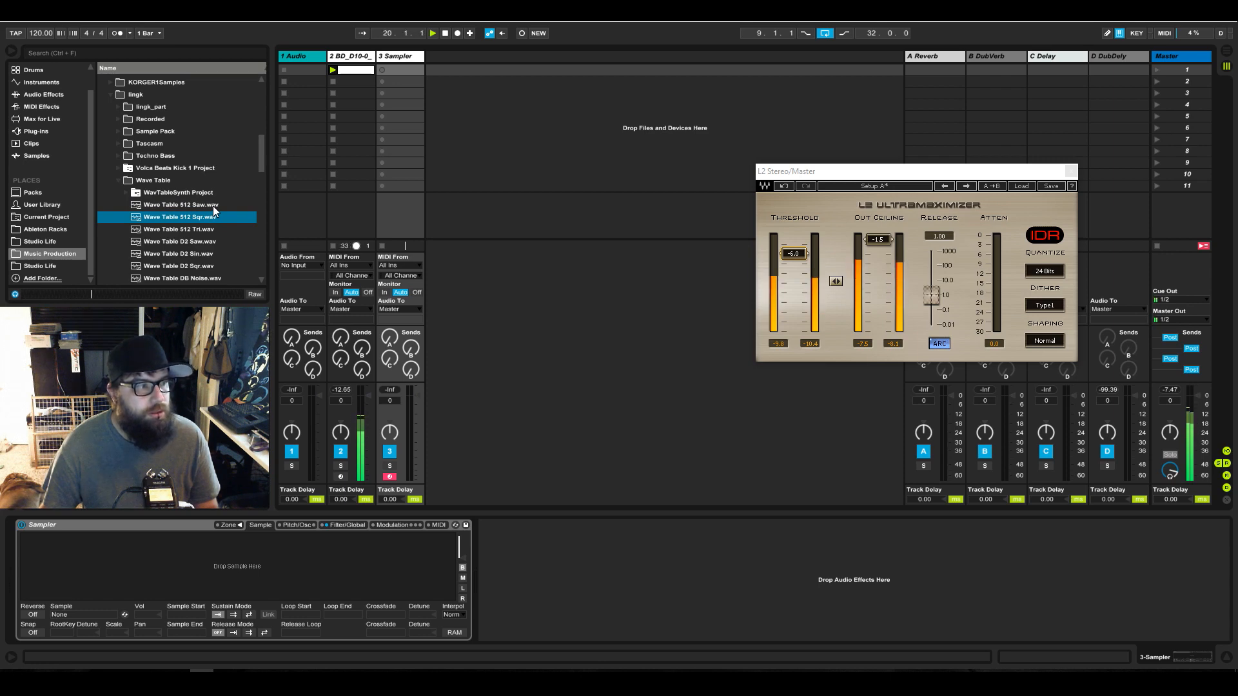
{"action": "left_click", "coordinate": [211, 206]}
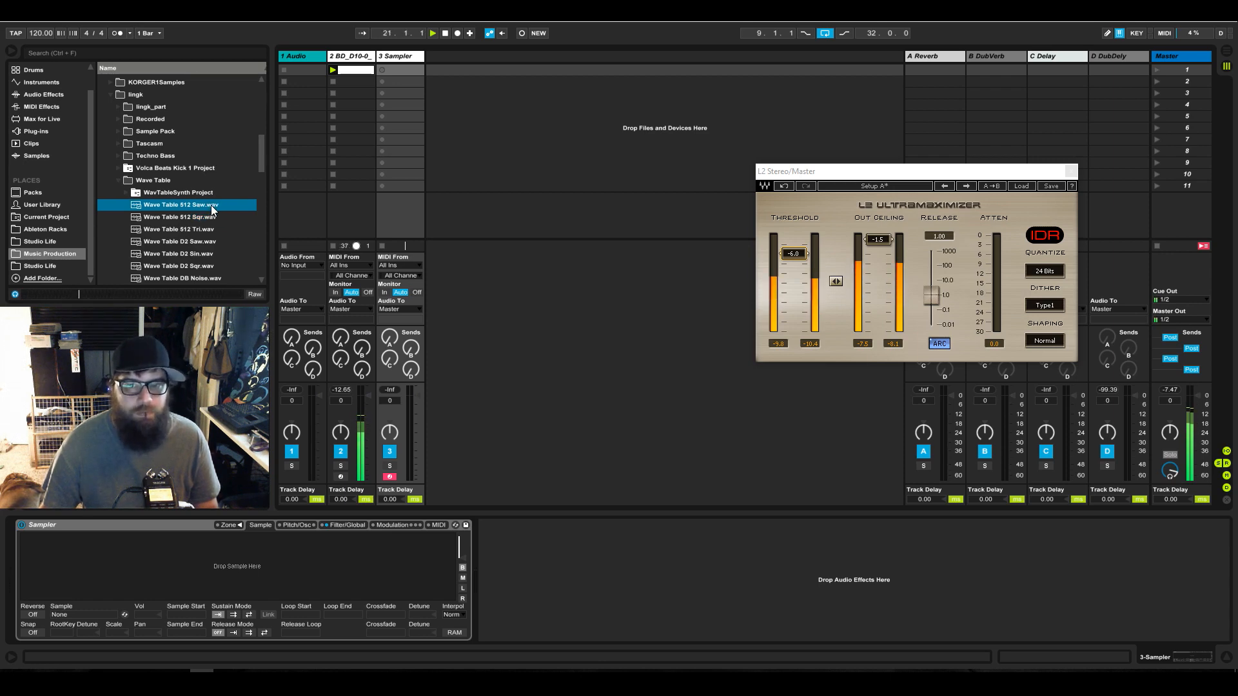
{"action": "left_click_drag", "start_coordinate": [273, 478], "coordinate": [246, 564]}
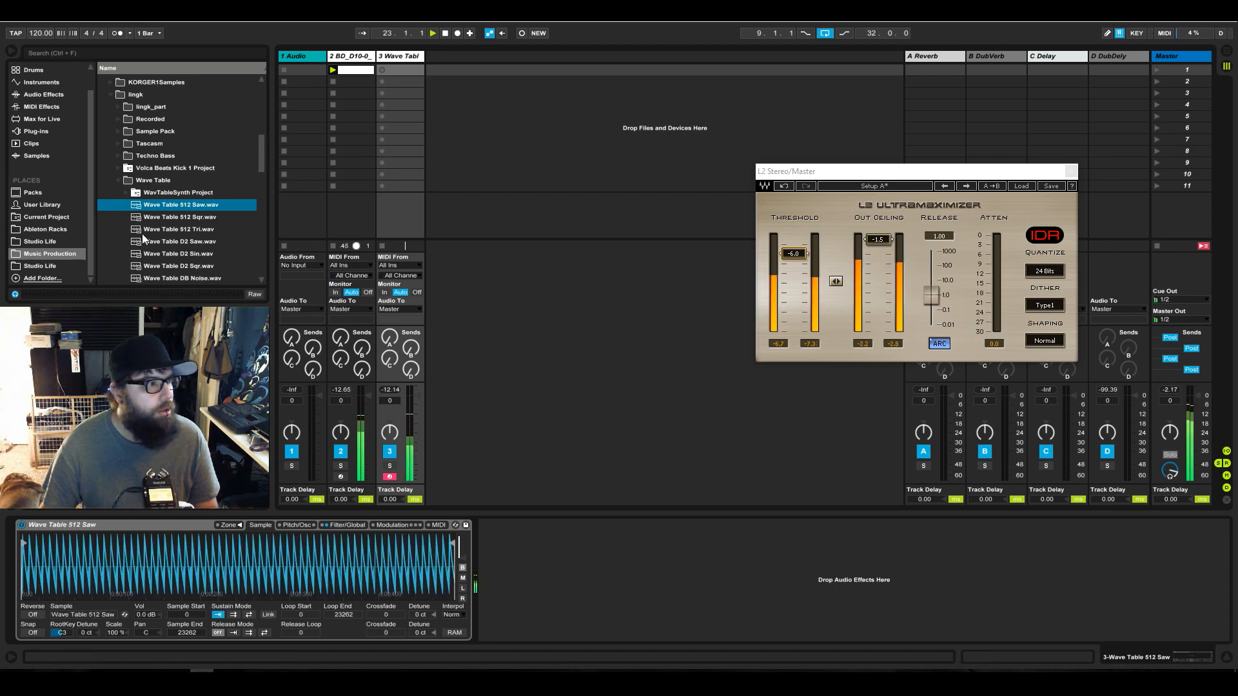
Insert the Gminor.adg rack from Ableton Racks before the Sampler, view its devices and fold the rack
{"action": "left_click", "coordinate": [63, 227]}
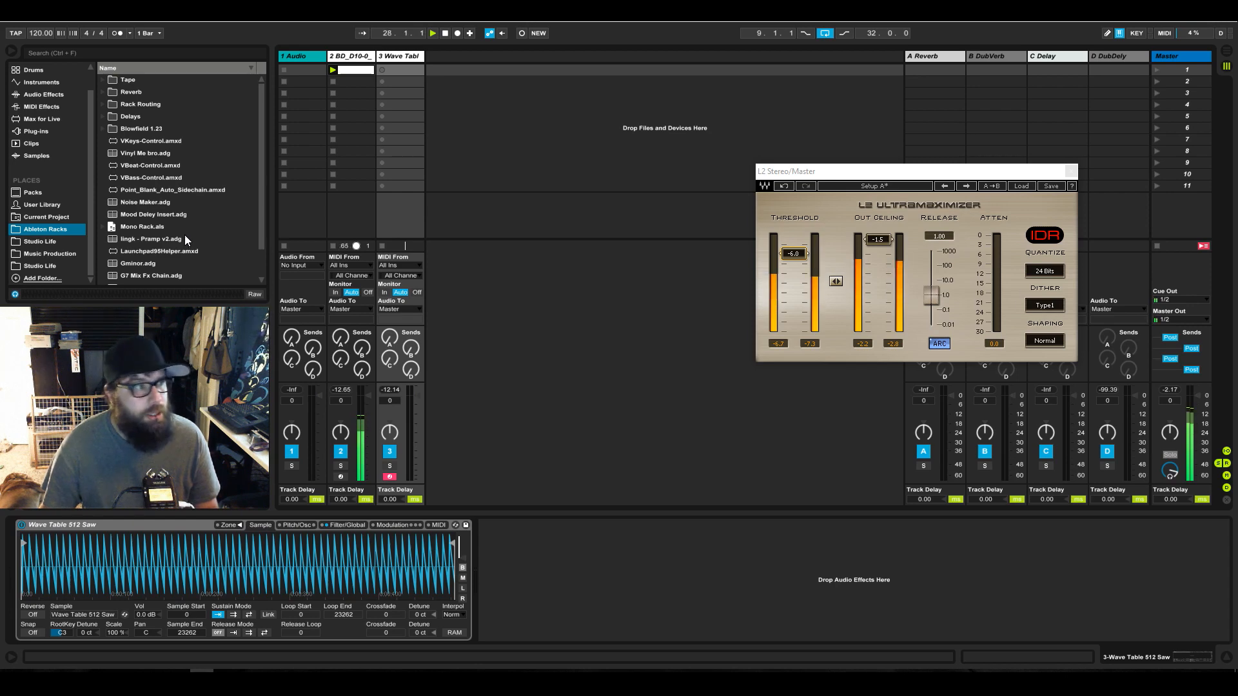
{"action": "scroll", "coordinate": [165, 211], "scroll_direction": "down", "scroll_amount": 1}
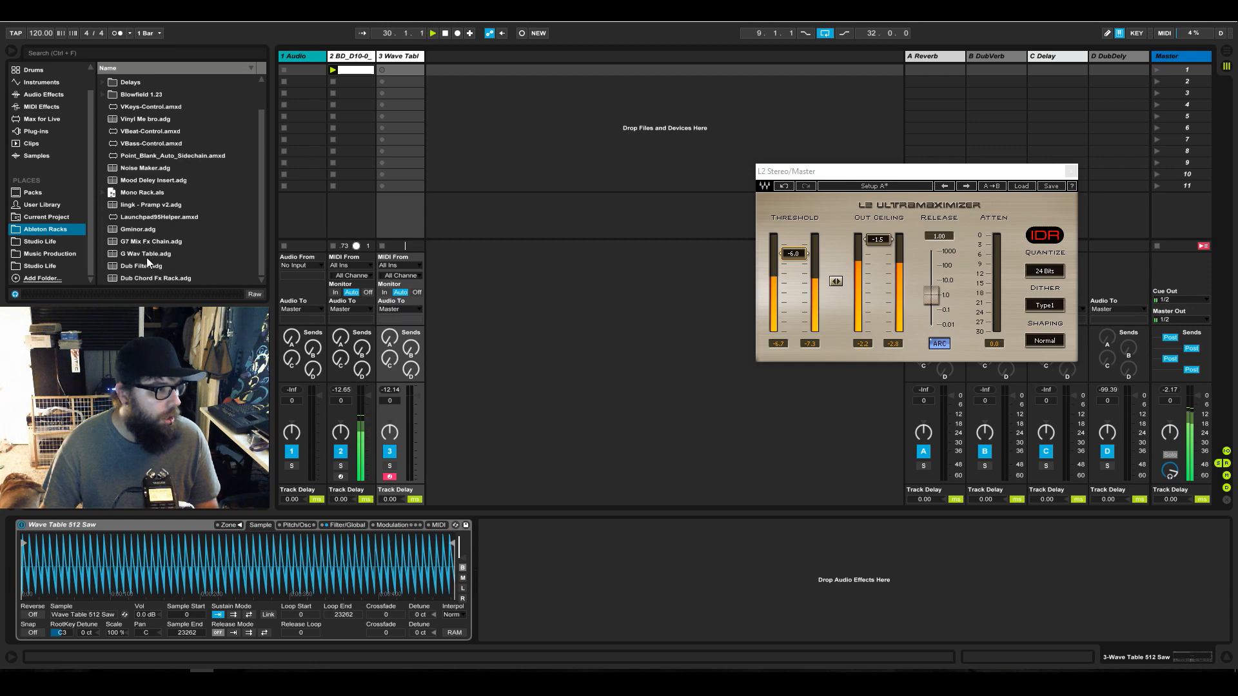
{"action": "left_click_drag", "start_coordinate": [140, 230], "coordinate": [546, 552]}
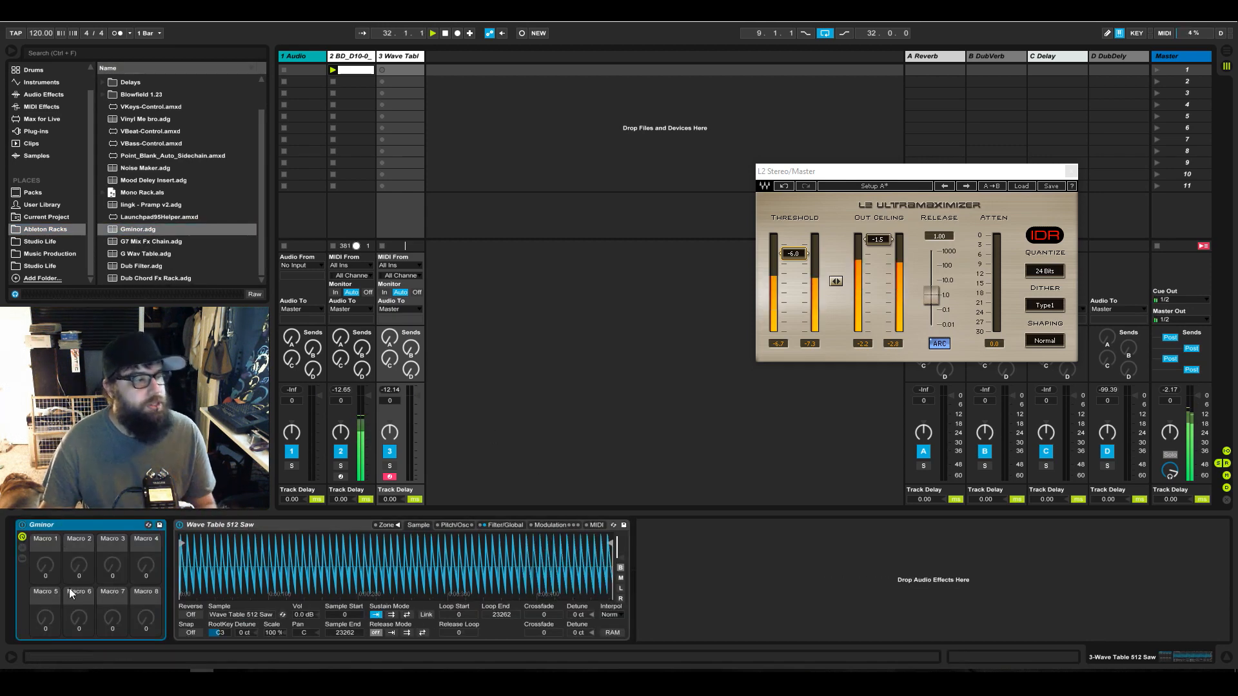
{"action": "left_click", "coordinate": [21, 559]}
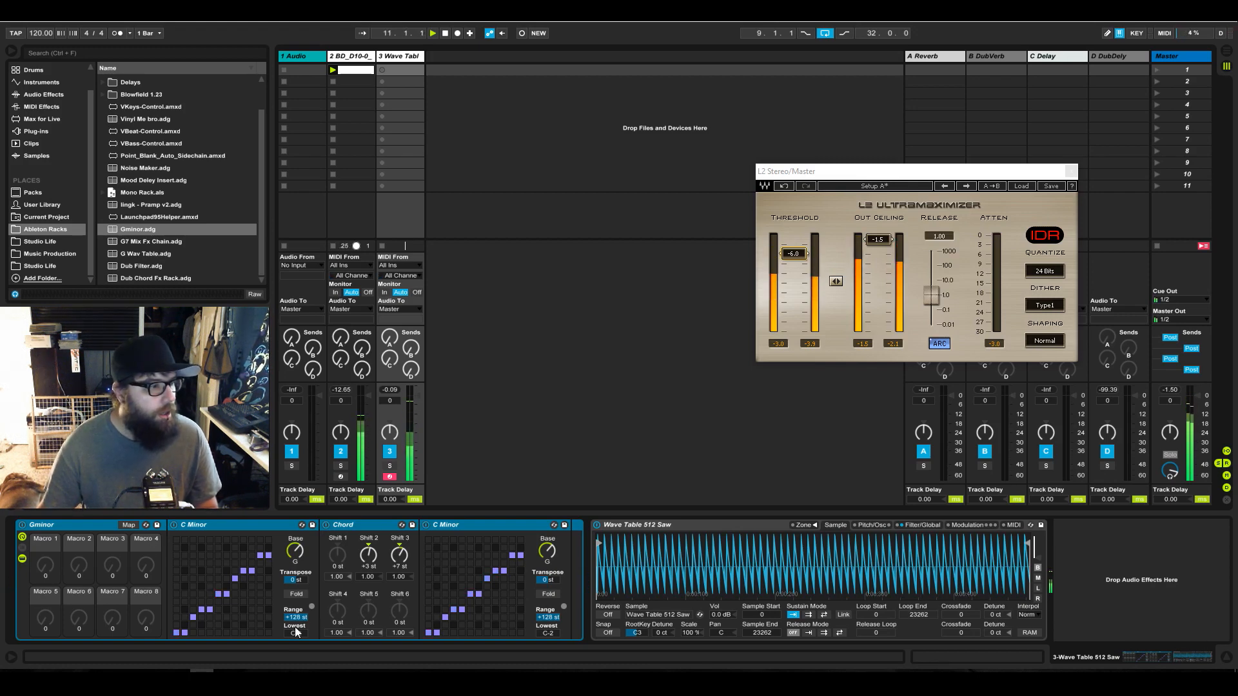
{"action": "double_click", "coordinate": [88, 525]}
Add EQ Eight, Compressor and Dynamic Tube, in that order, after the Sampler on the saw track
{"action": "left_click", "coordinate": [44, 95]}
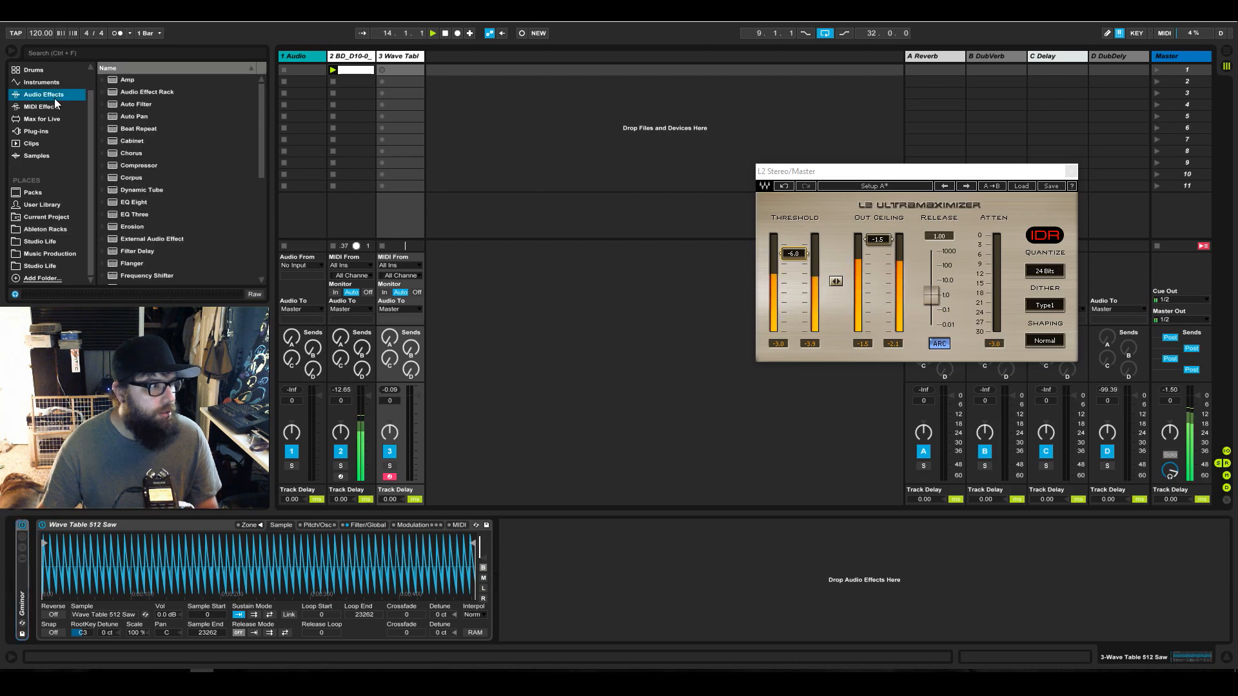
{"action": "left_click", "coordinate": [140, 202]}
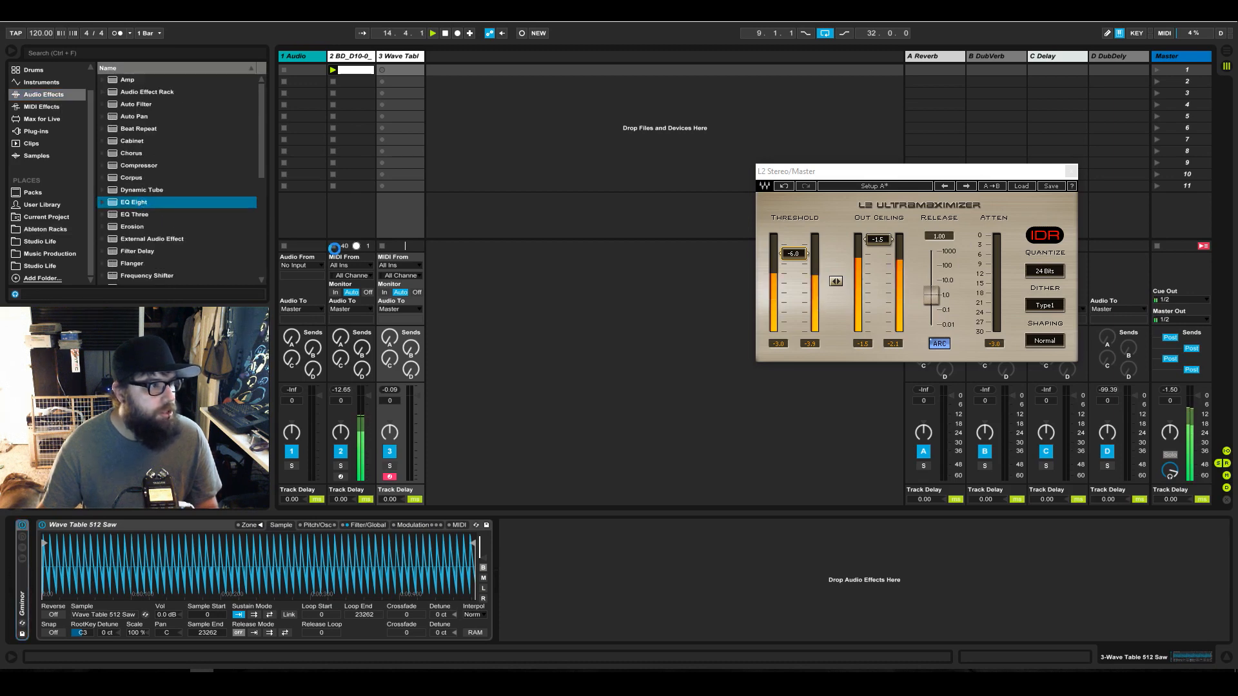
{"action": "key", "text": "Return"}
{"action": "left_click", "coordinate": [138, 166]}
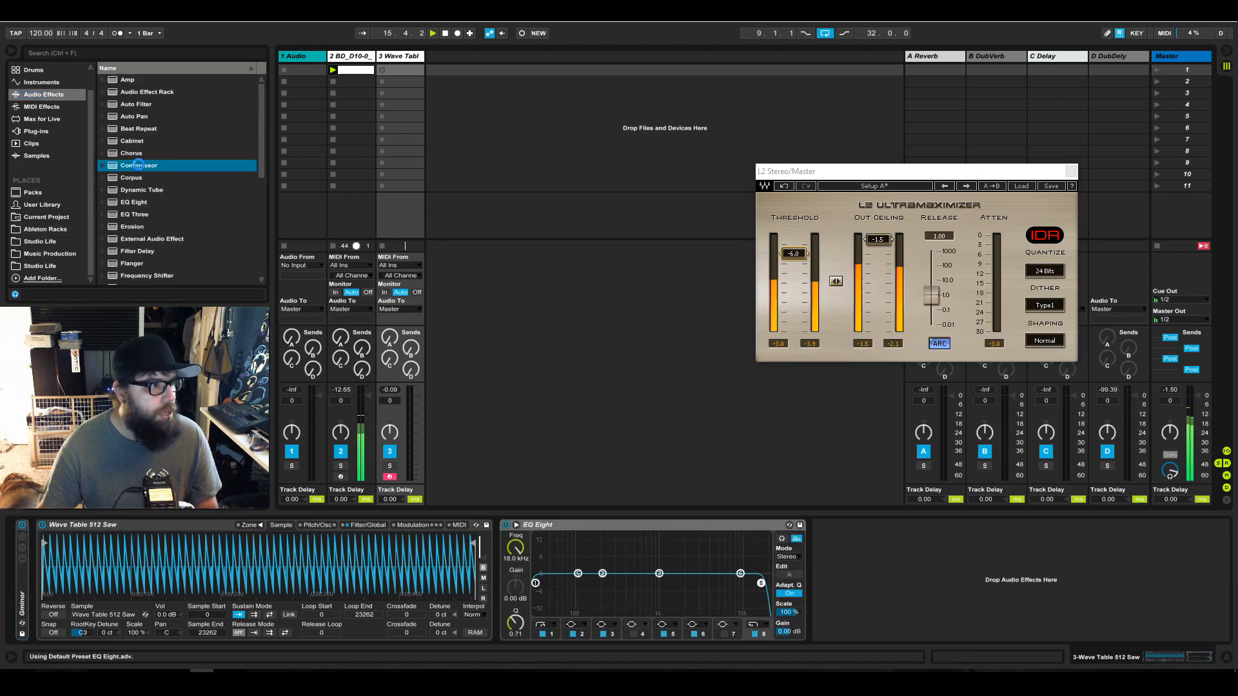
{"action": "key", "text": "Return"}
{"action": "scroll", "coordinate": [136, 238], "scroll_direction": "down", "scroll_amount": 4}
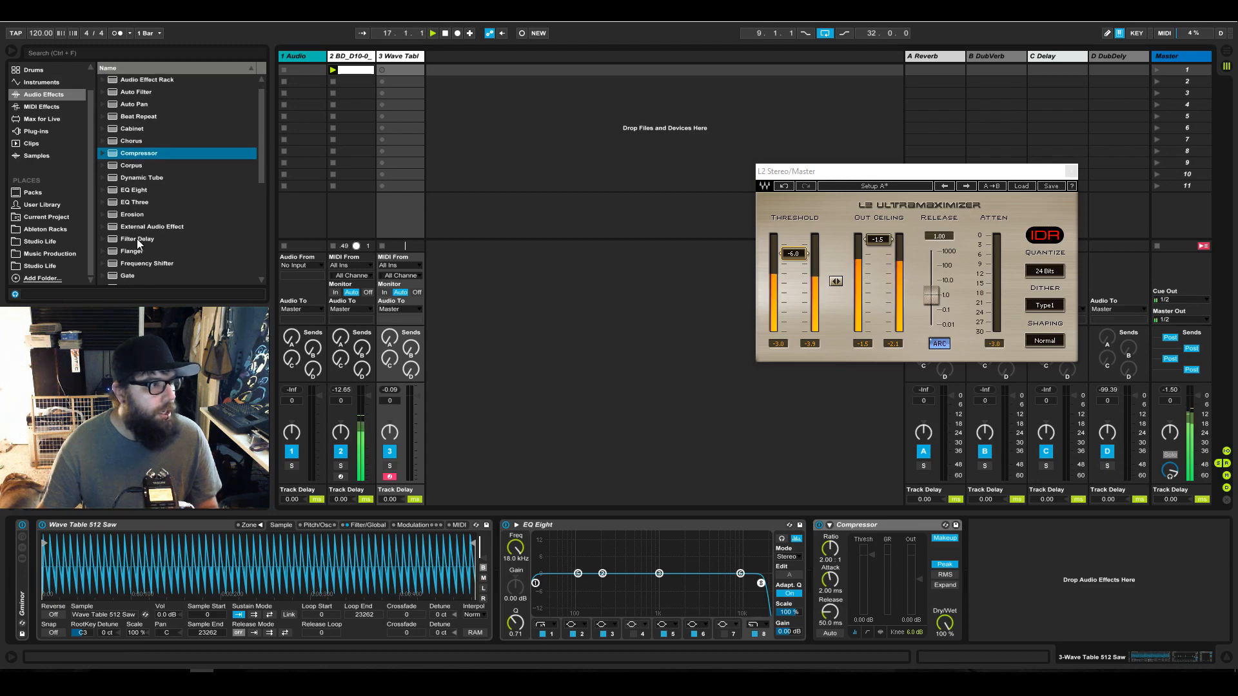
{"action": "scroll", "coordinate": [138, 239], "scroll_direction": "up", "scroll_amount": 4}
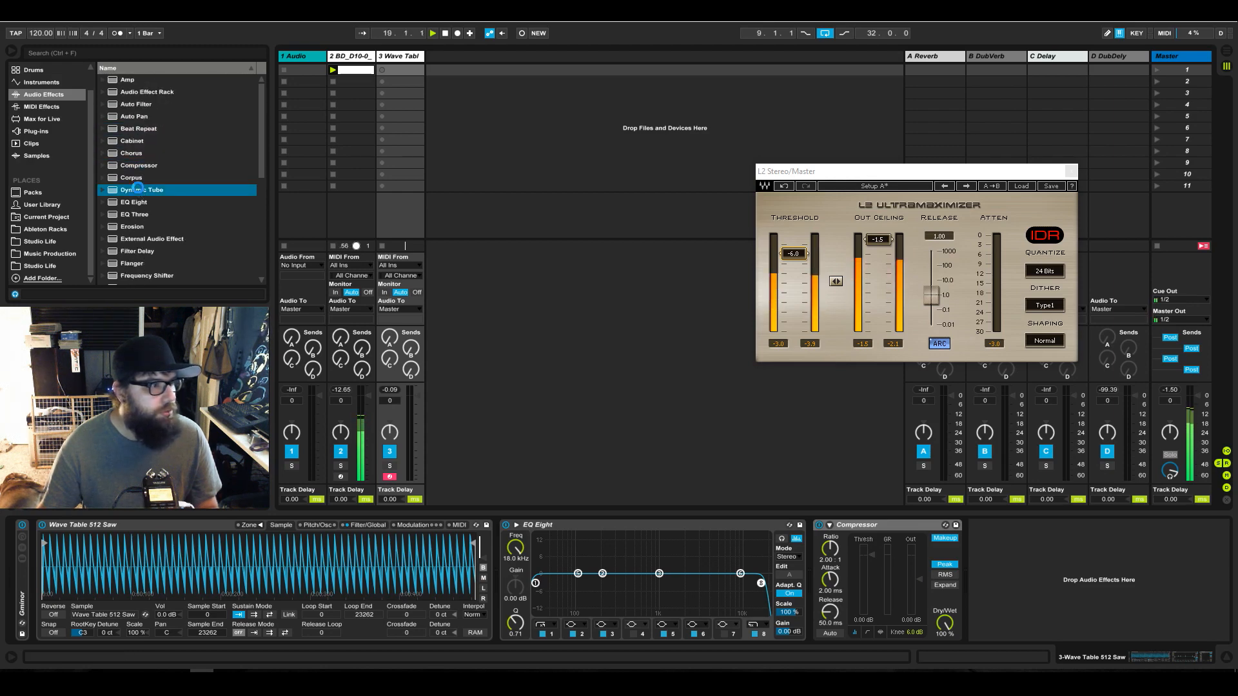
{"action": "left_click", "coordinate": [138, 190]}
{"action": "key", "text": "Return"}
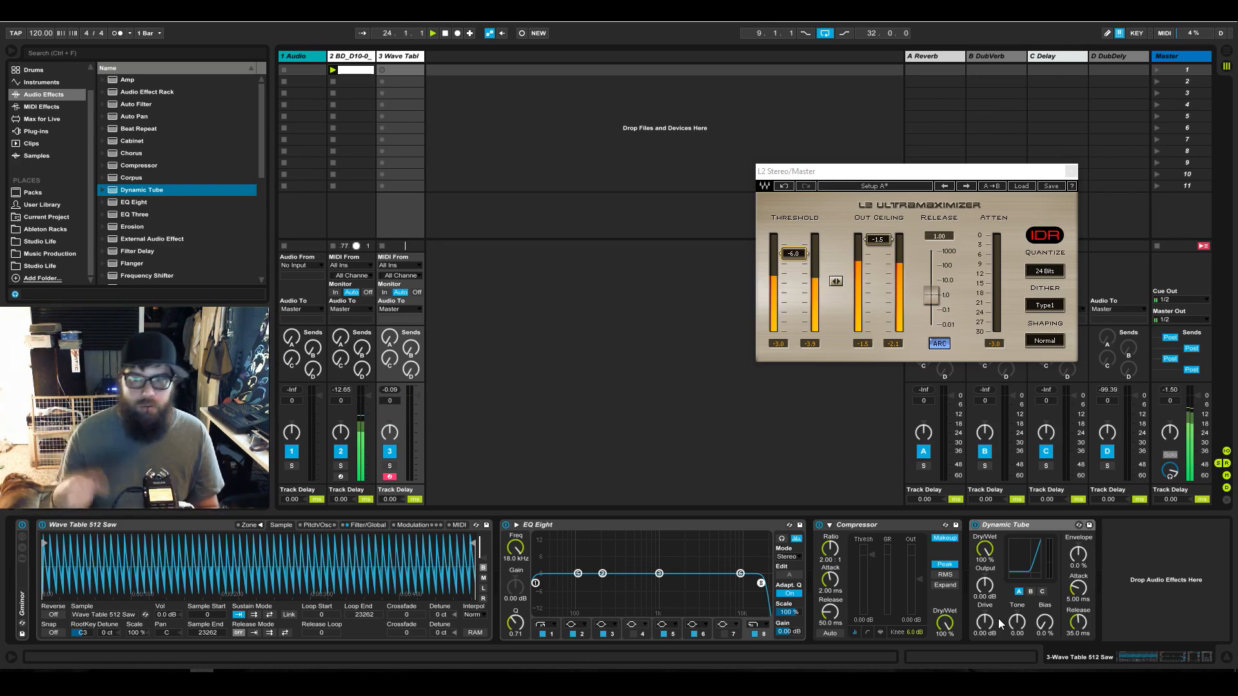
Group EQ Eight, Compressor and Dynamic Tube into an Audio Effect Rack and show its macro controls
{"action": "left_click", "coordinate": [718, 524]}
{"action": "left_click", "coordinate": [1063, 527], "text": "shift"}
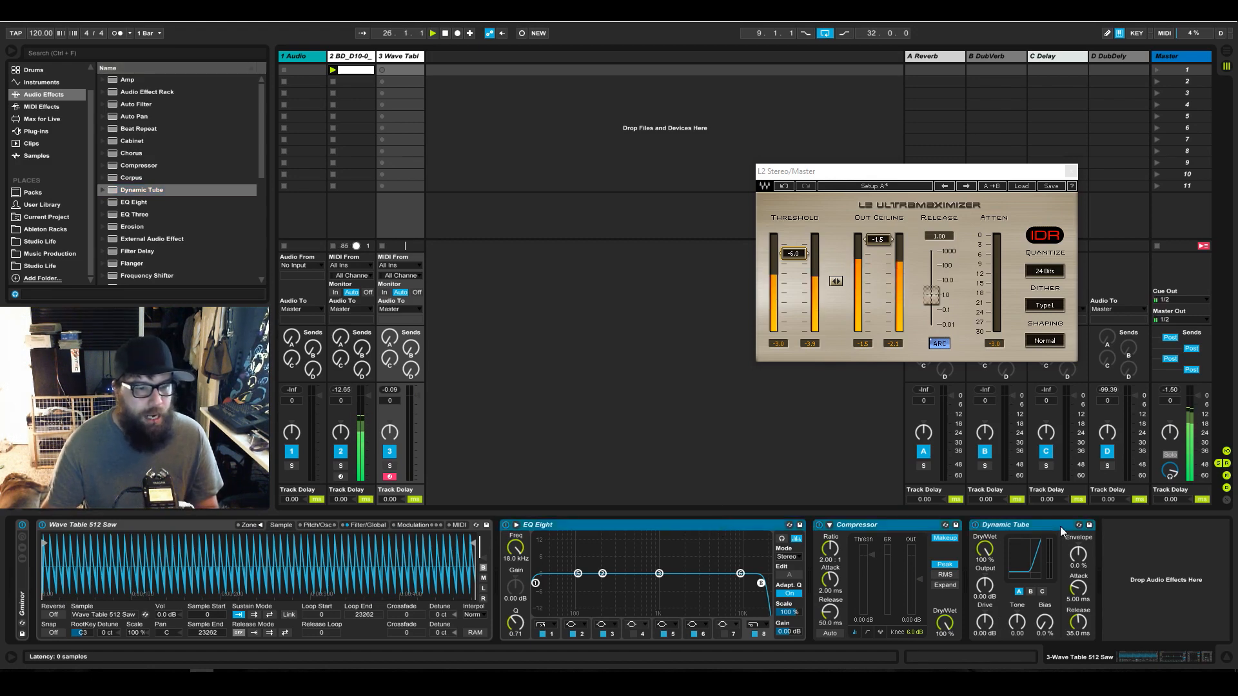
{"action": "right_click", "coordinate": [1014, 526]}
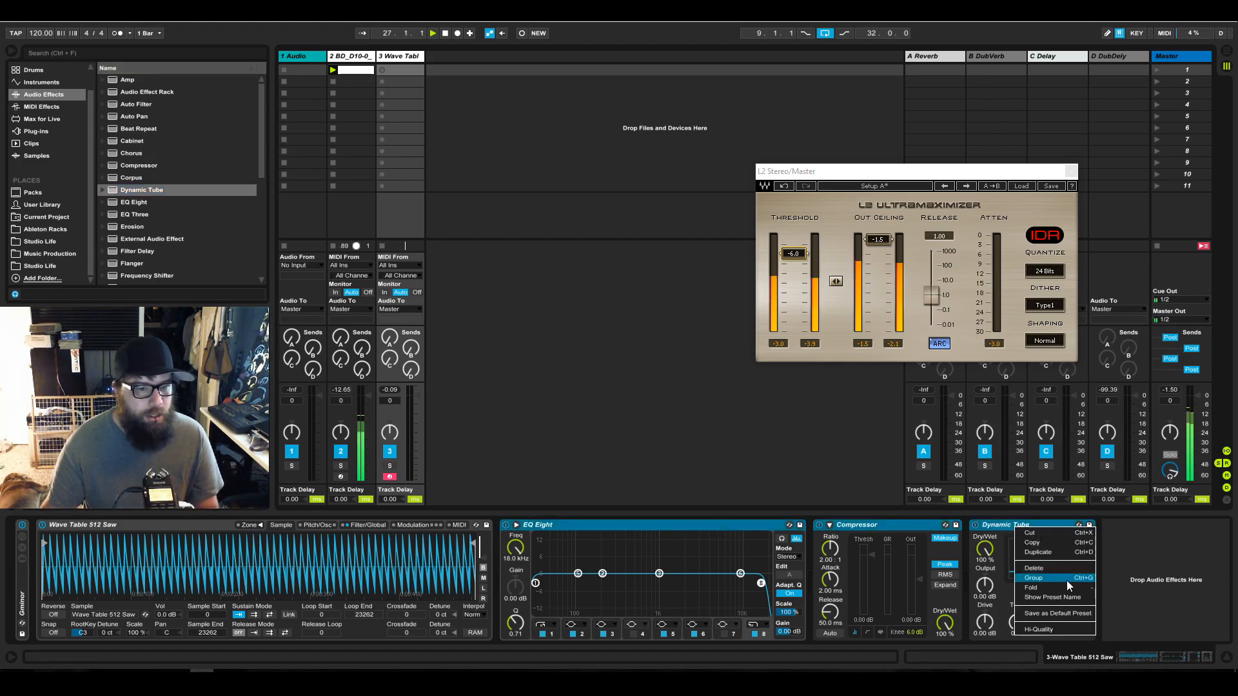
{"action": "left_click", "coordinate": [1048, 575]}
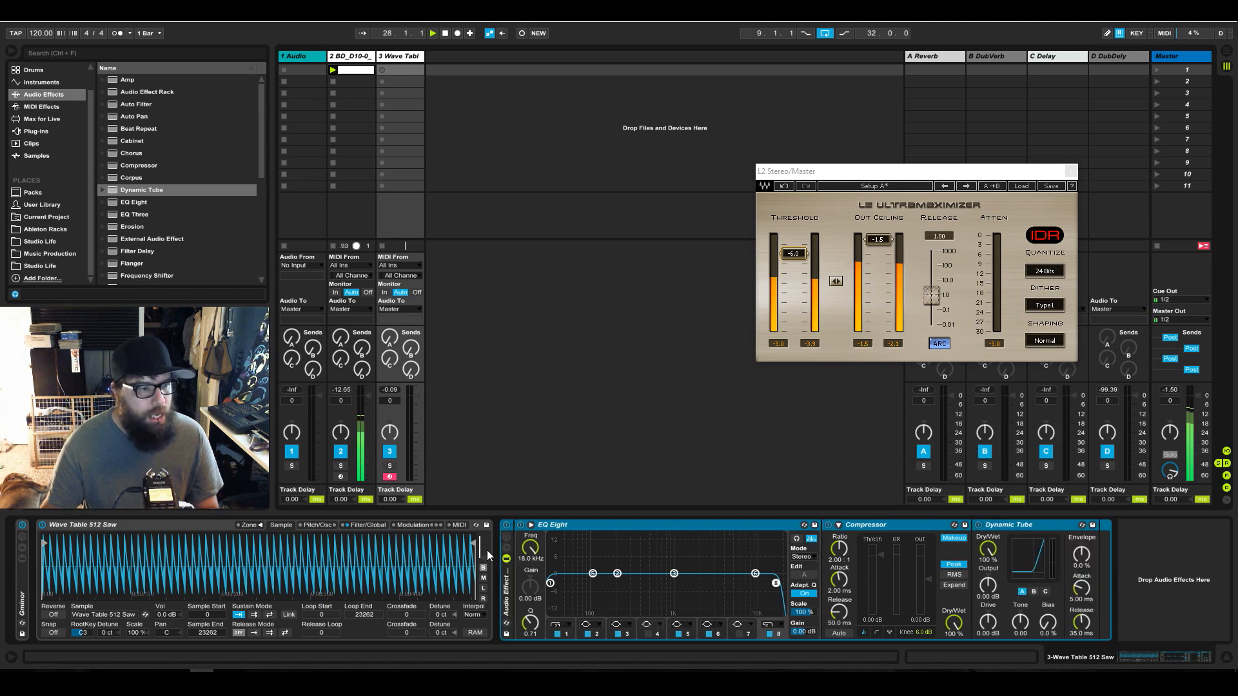
{"action": "left_click", "coordinate": [505, 538]}
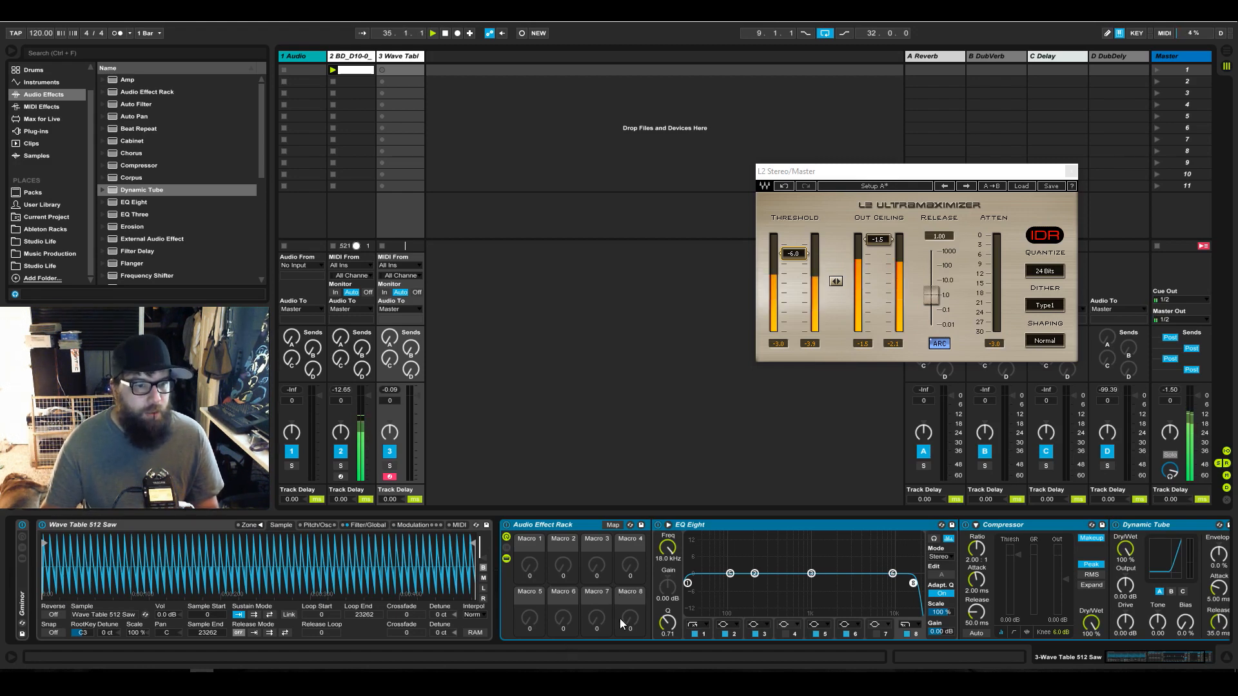
Map EQ Eight's 8 Frequency A, the Compressor's Dry/Wet and Dynamic Tube's Drive to Macro 1 of the Audio Effect Rack
{"action": "left_click", "coordinate": [614, 525]}
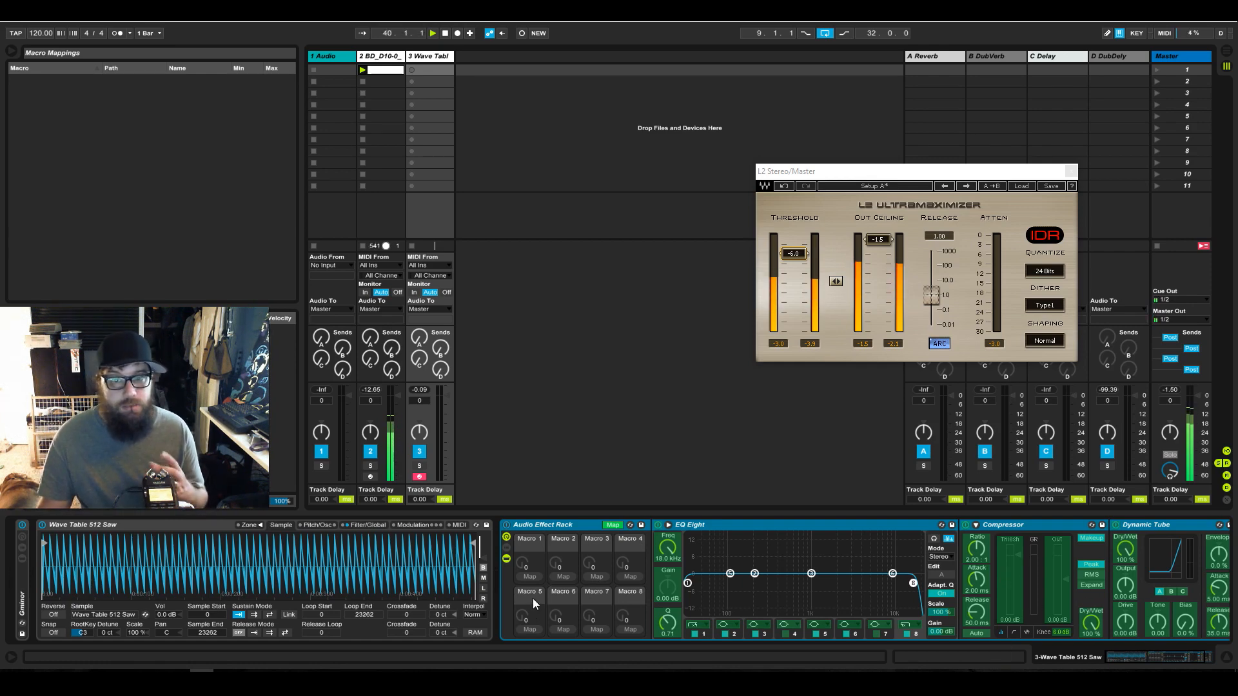
{"action": "left_click", "coordinate": [670, 551]}
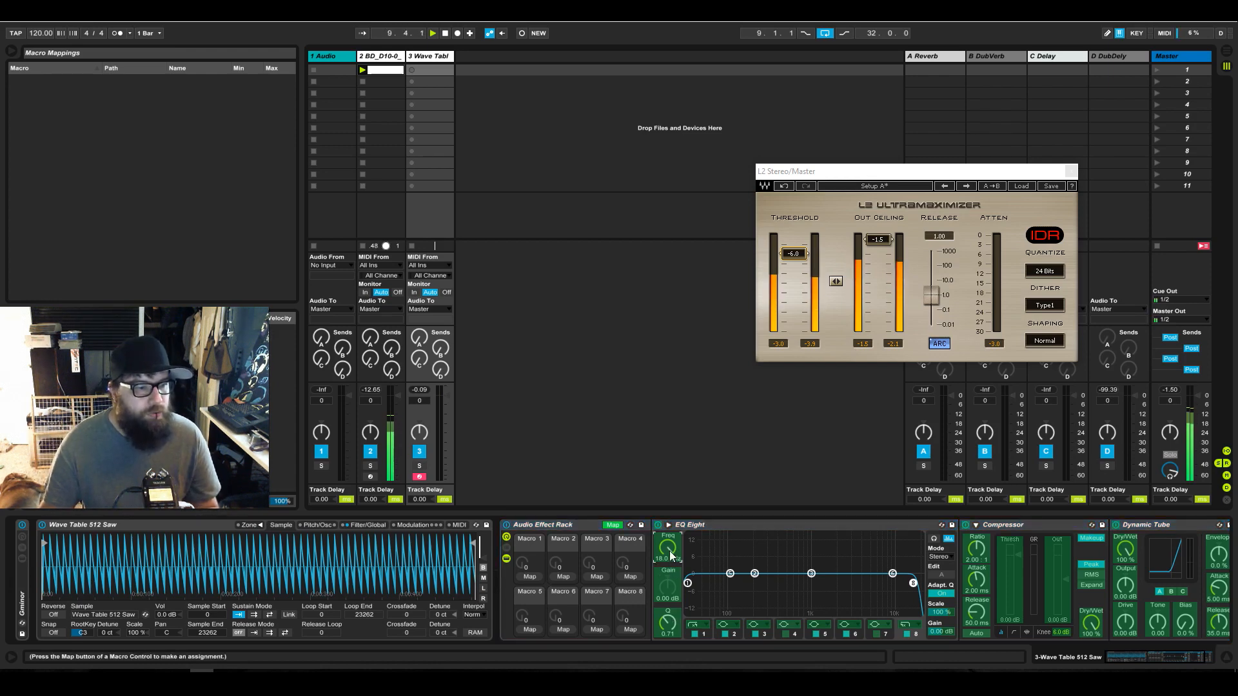
{"action": "left_click", "coordinate": [530, 577]}
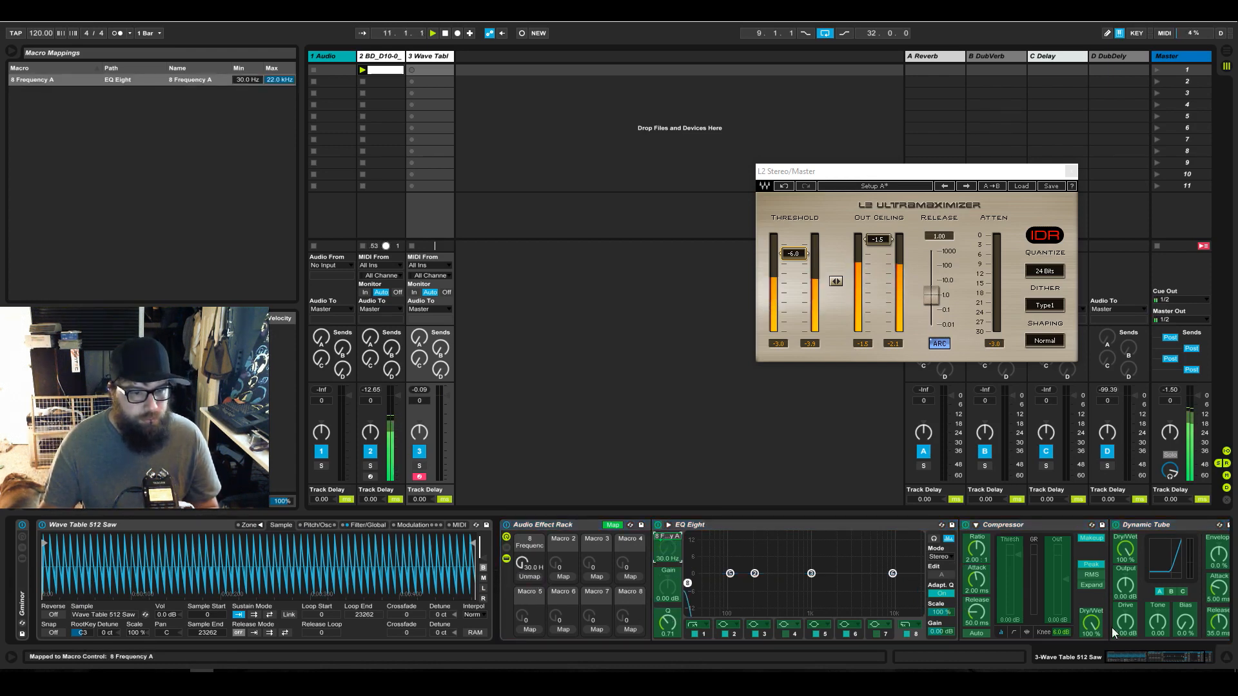
{"action": "left_click", "coordinate": [1091, 623]}
{"action": "left_click", "coordinate": [538, 576]}
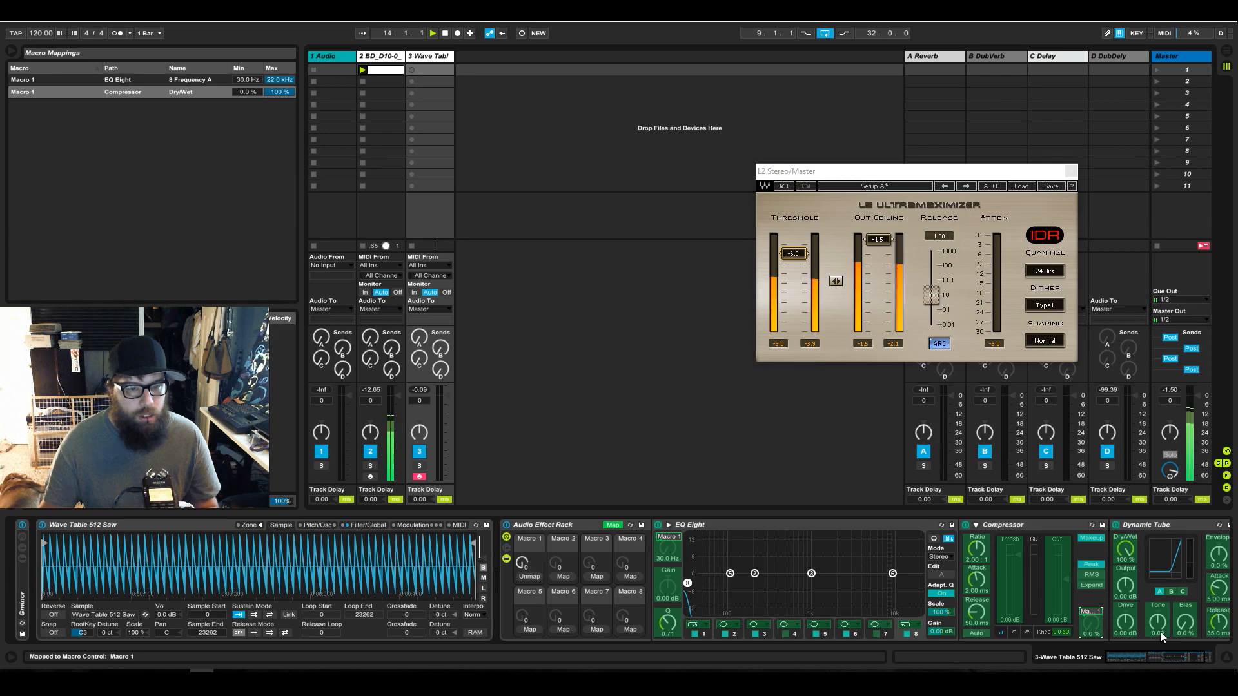
{"action": "left_click", "coordinate": [1122, 632]}
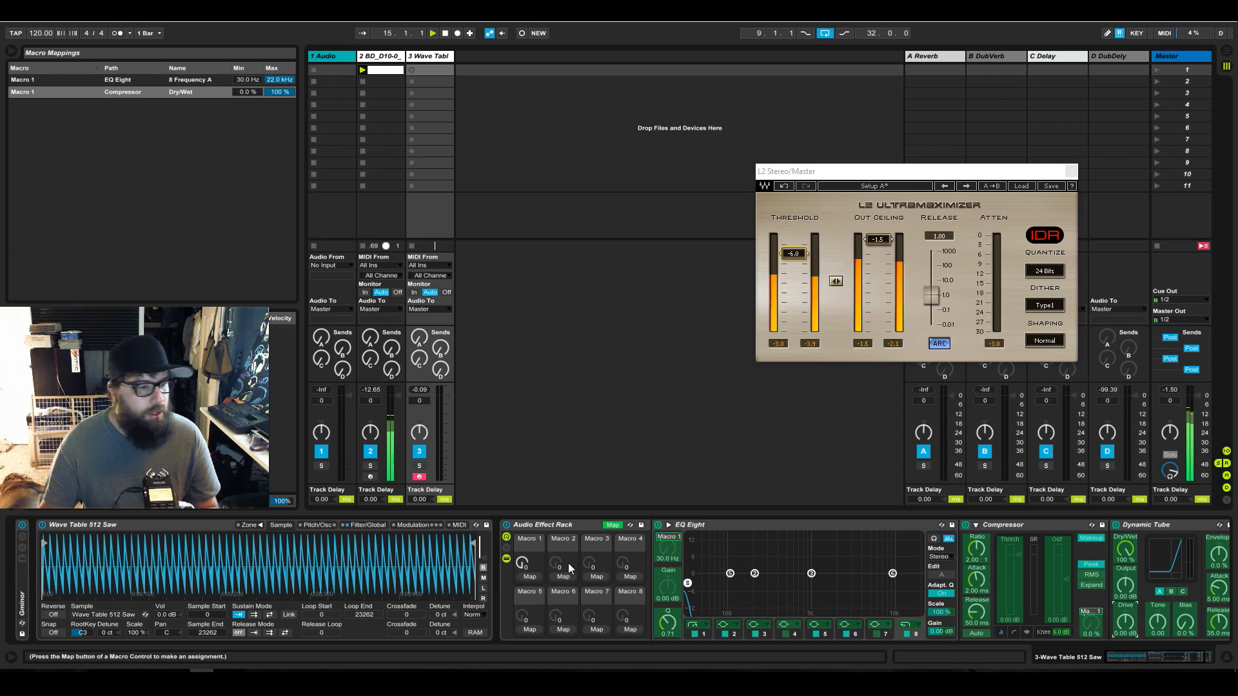
{"action": "left_click", "coordinate": [541, 576]}
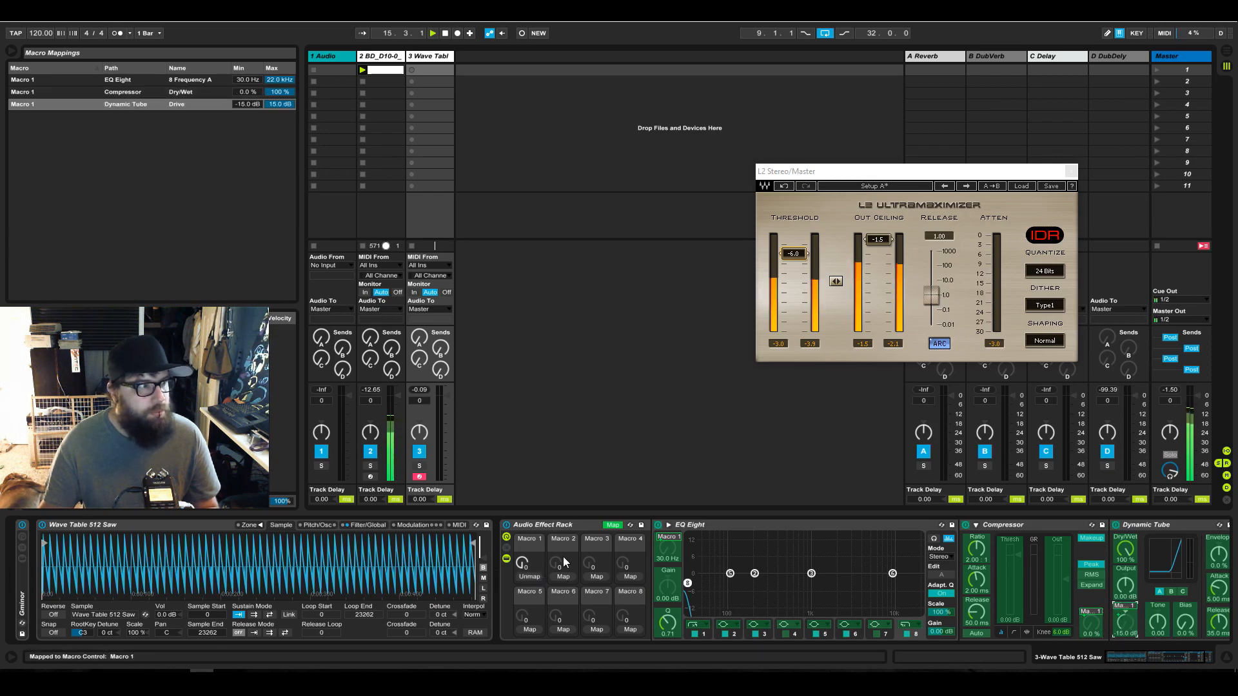
{"action": "left_click", "coordinate": [613, 525]}
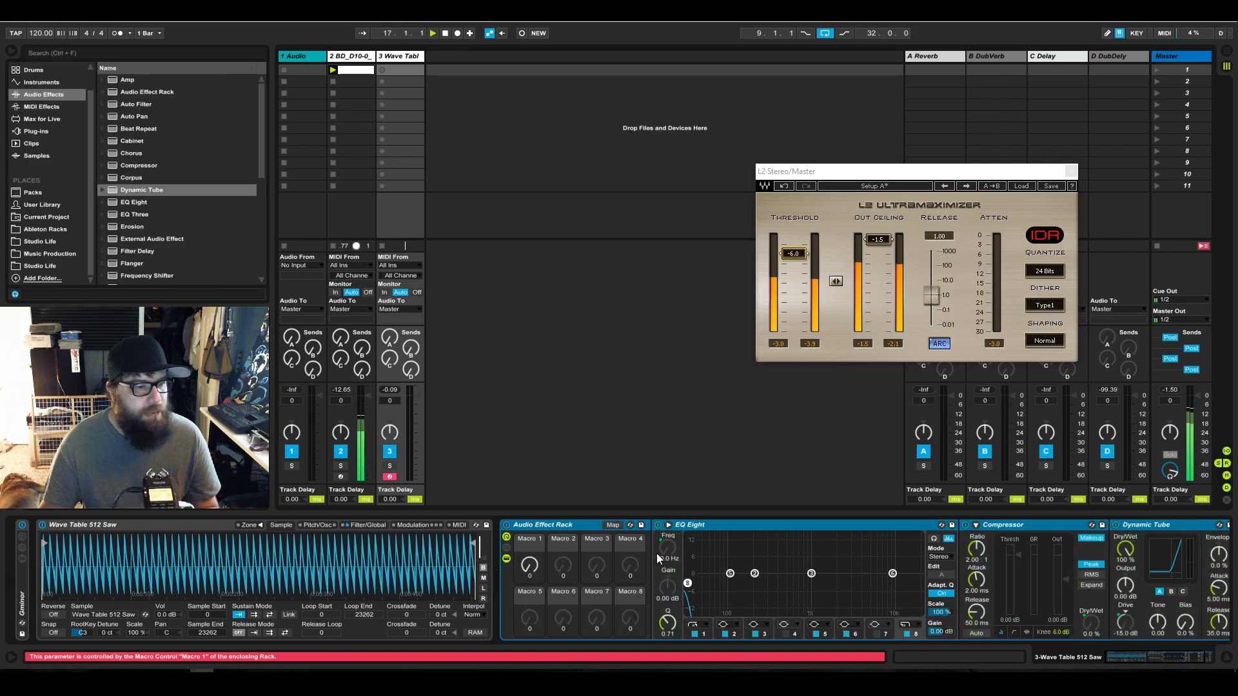
{"action": "mouse_move", "coordinate": [530, 565]}
{"action": "left_mouse_down"}
{"action": "mouse_move", "coordinate": [530, 529]}
{"action": "mouse_move", "coordinate": [529, 565]}
{"action": "left_mouse_up"}
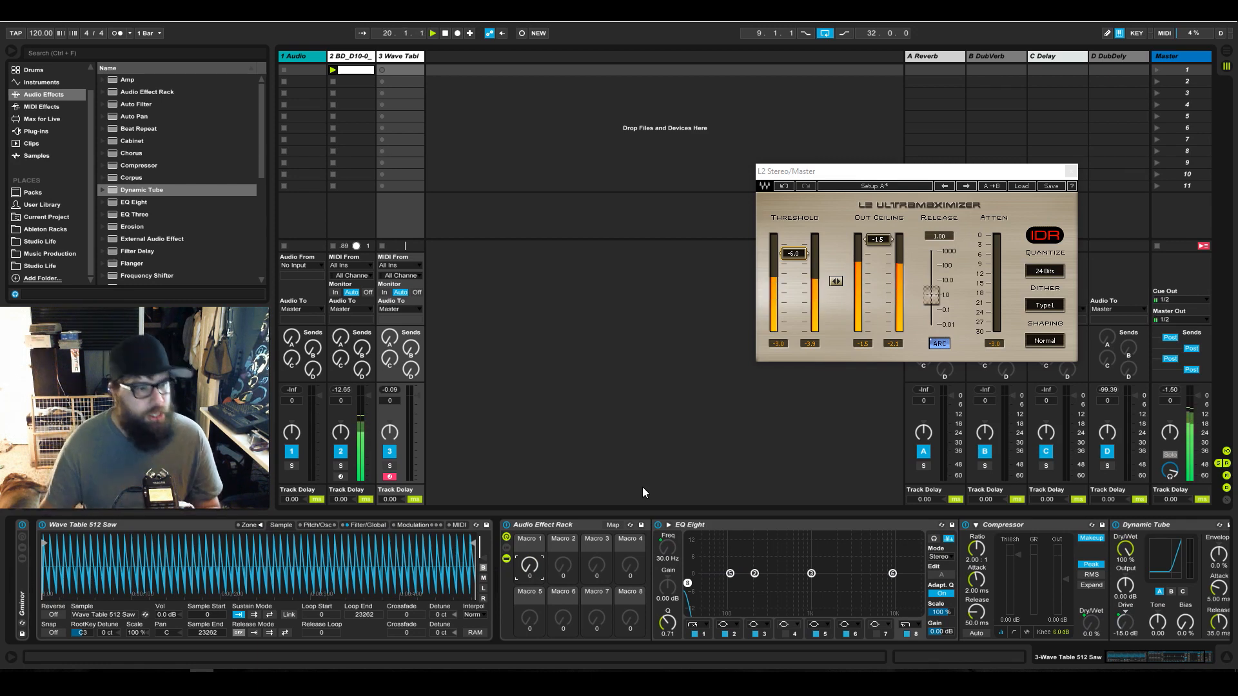
Set the Macro 1 mapping ranges to a 998 Hz minimum for the EQ Eight frequency and a 3.75 dB maximum for Dynamic Tube Drive
{"action": "left_click", "coordinate": [620, 525]}
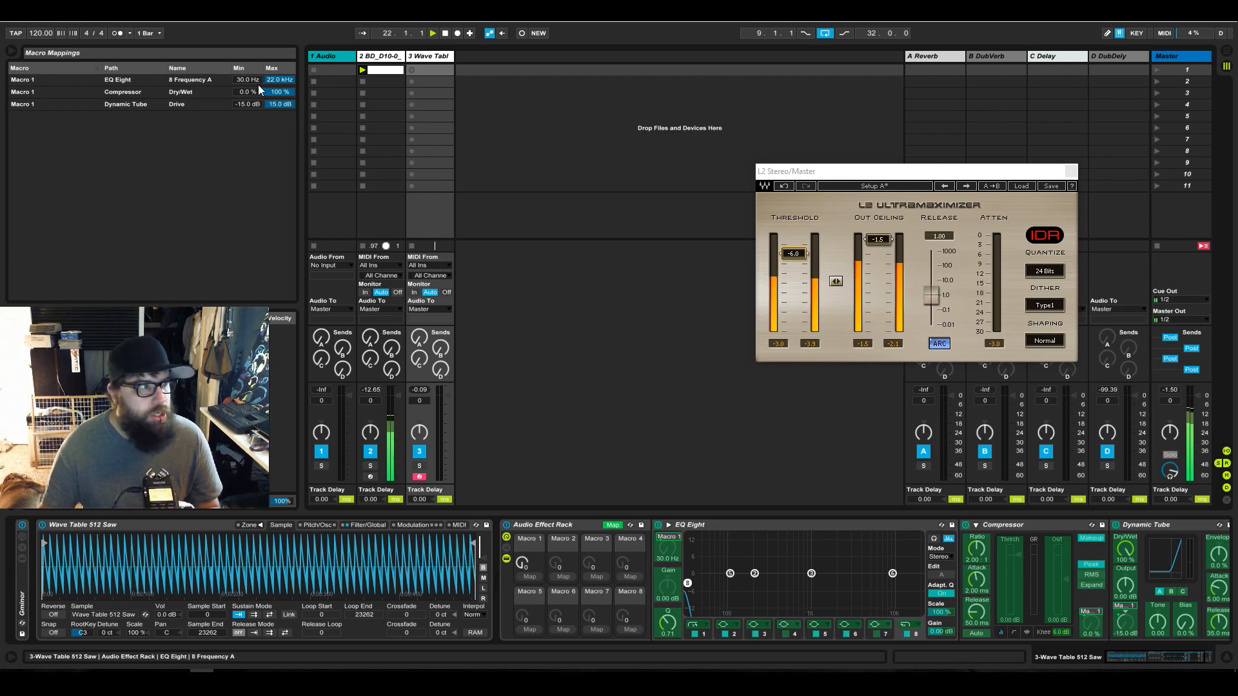
{"action": "left_click", "coordinate": [250, 81]}
{"action": "left_click_drag", "start_coordinate": [250, 80], "coordinate": [250, 29]}
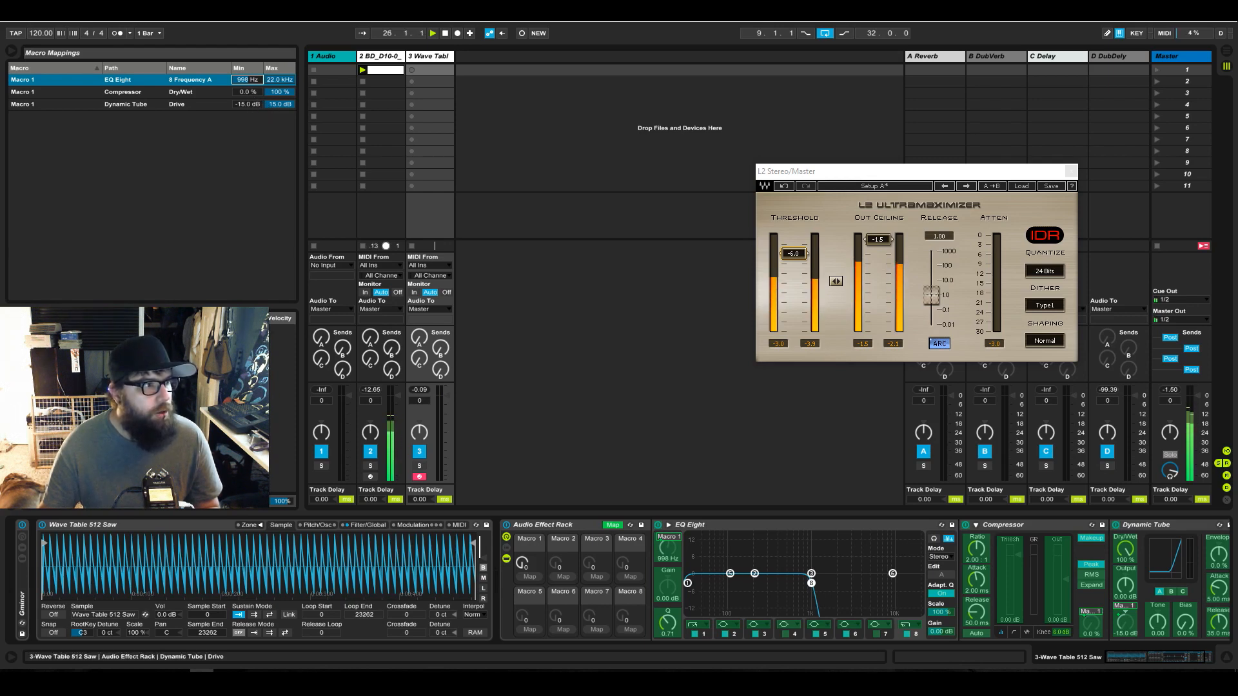
{"action": "left_click_drag", "start_coordinate": [279, 104], "coordinate": [279, 126]}
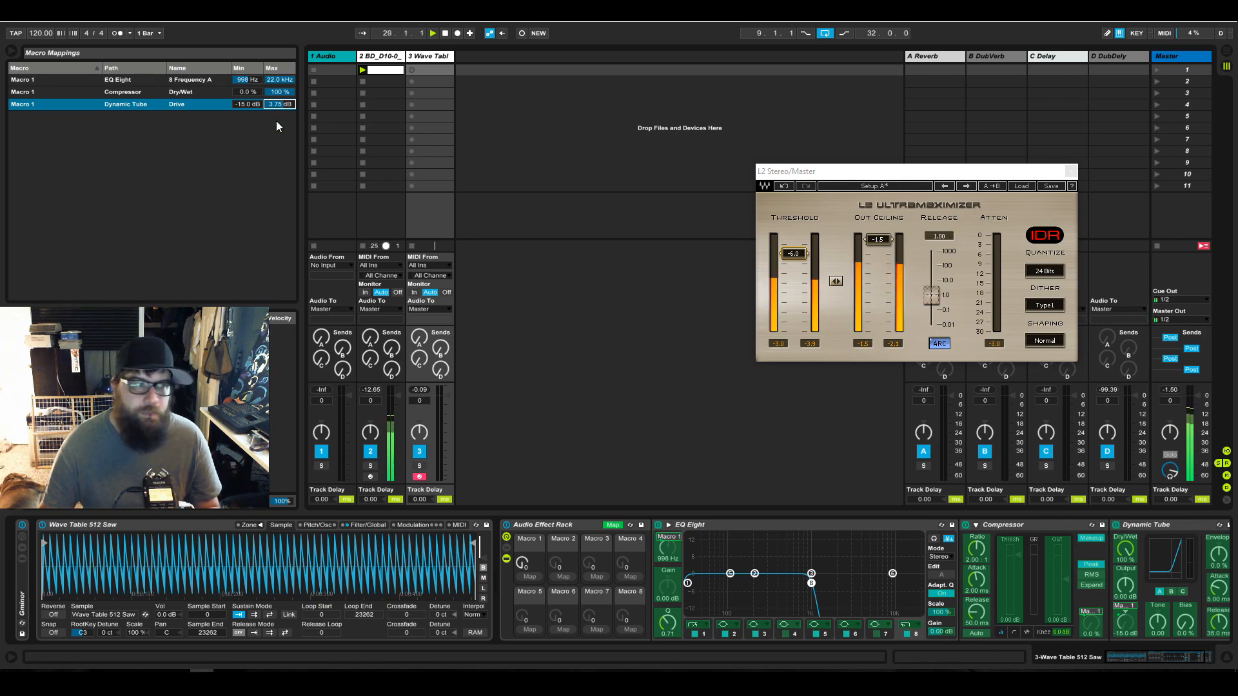
{"action": "left_click", "coordinate": [613, 525]}
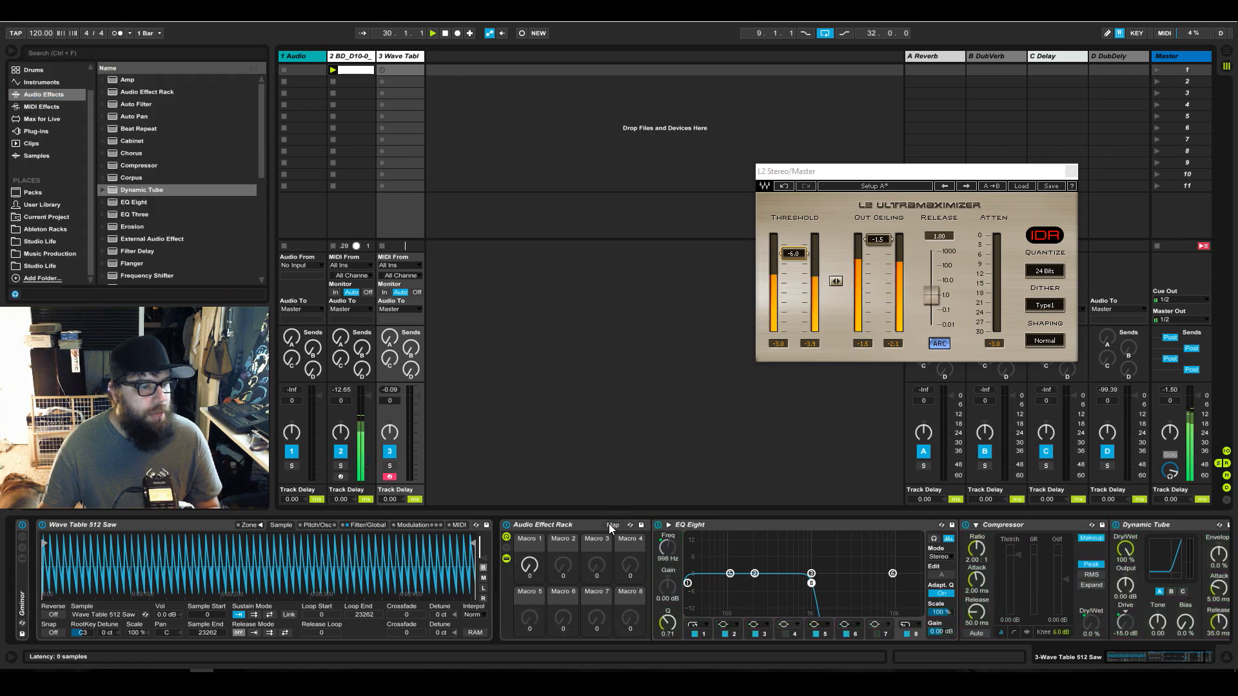
{"action": "mouse_move", "coordinate": [530, 565]}
{"action": "left_mouse_down"}
{"action": "mouse_move", "coordinate": [530, 526]}
{"action": "mouse_move", "coordinate": [529, 565]}
{"action": "left_mouse_up"}
Delete the Audio Effect Rack from the saw track and create an empty MIDI clip in the track's first slot
{"action": "left_click", "coordinate": [584, 525]}
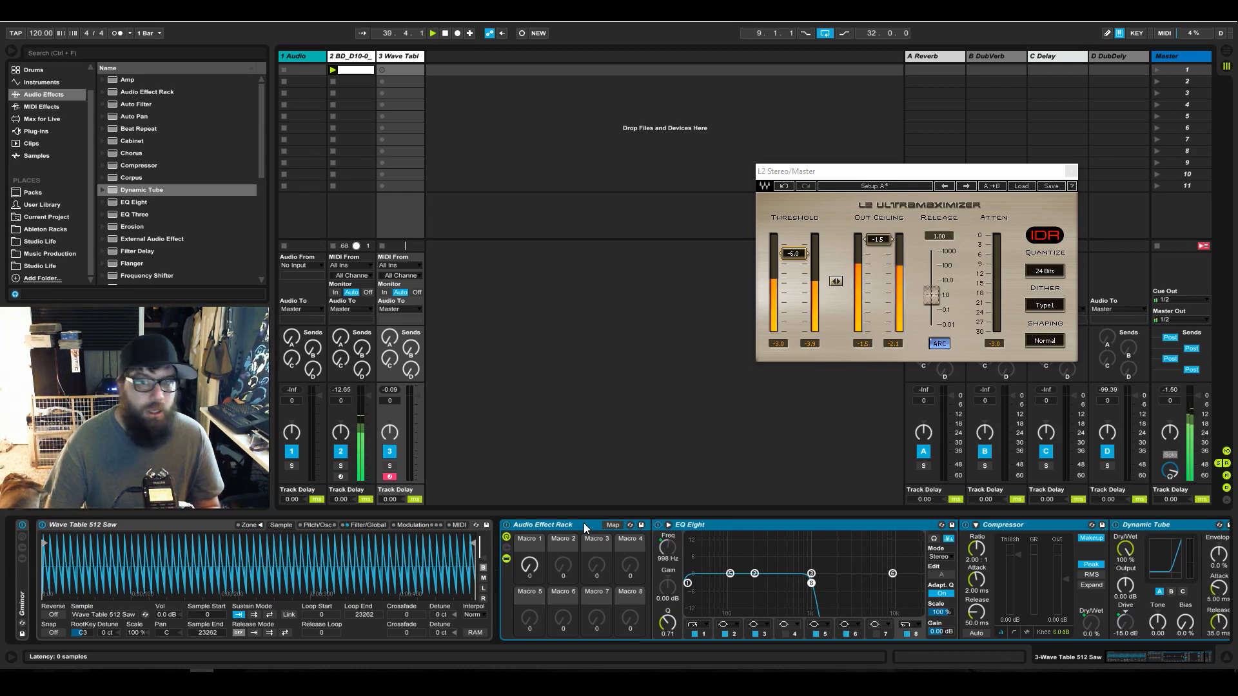
{"action": "key", "text": "Delete"}
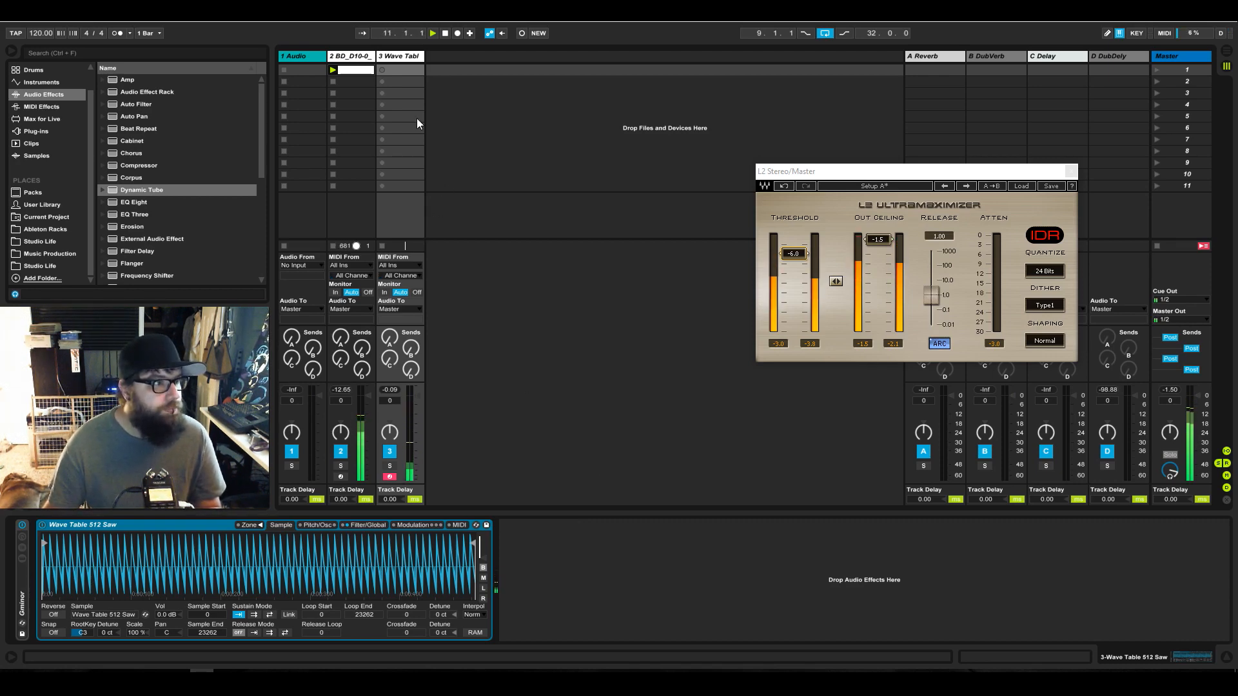
{"action": "double_click", "coordinate": [400, 71]}
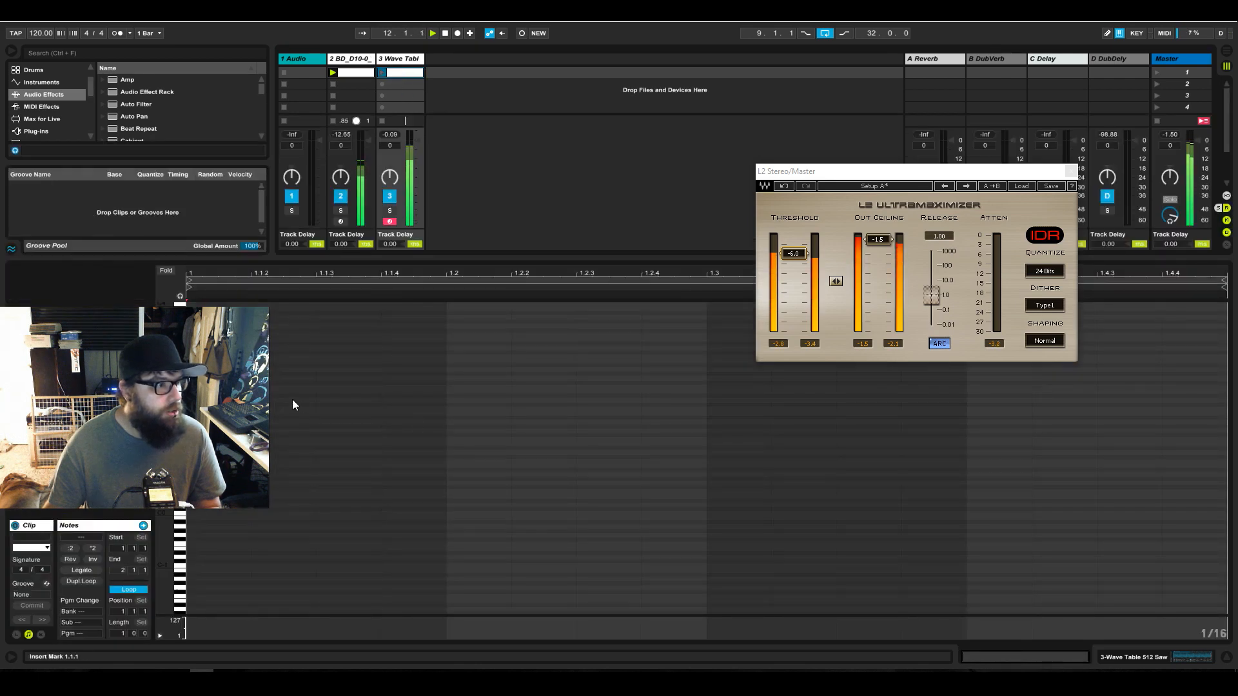
{"action": "key", "text": "z"}
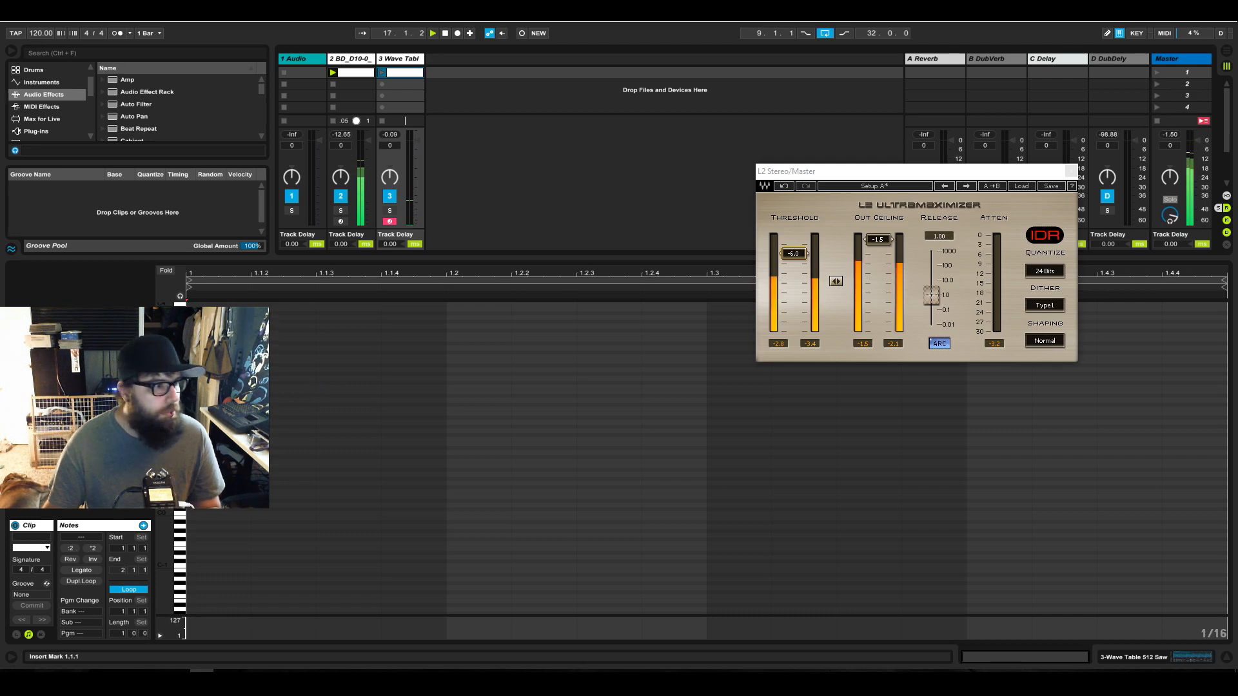
Draw a G2 note two sixteenths long at 1.1.1 in the saw clip and launch the clip
{"action": "double_click", "coordinate": [223, 379]}
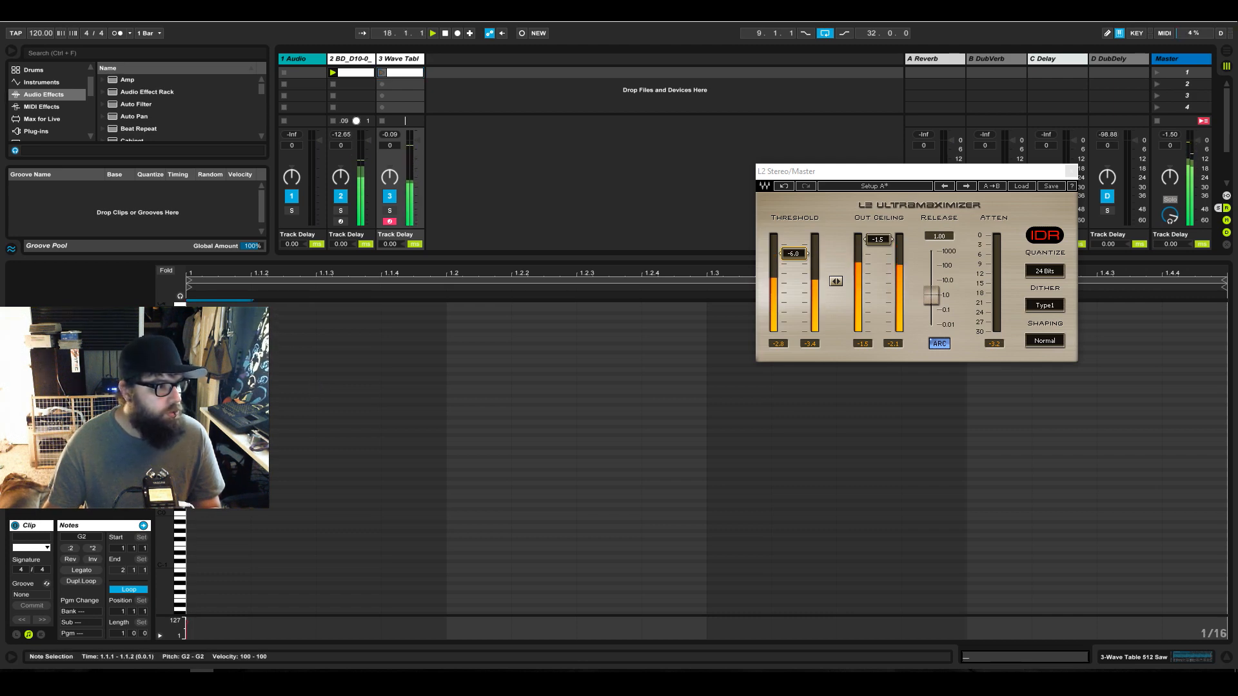
{"action": "left_click_drag", "start_coordinate": [251, 379], "coordinate": [320, 382]}
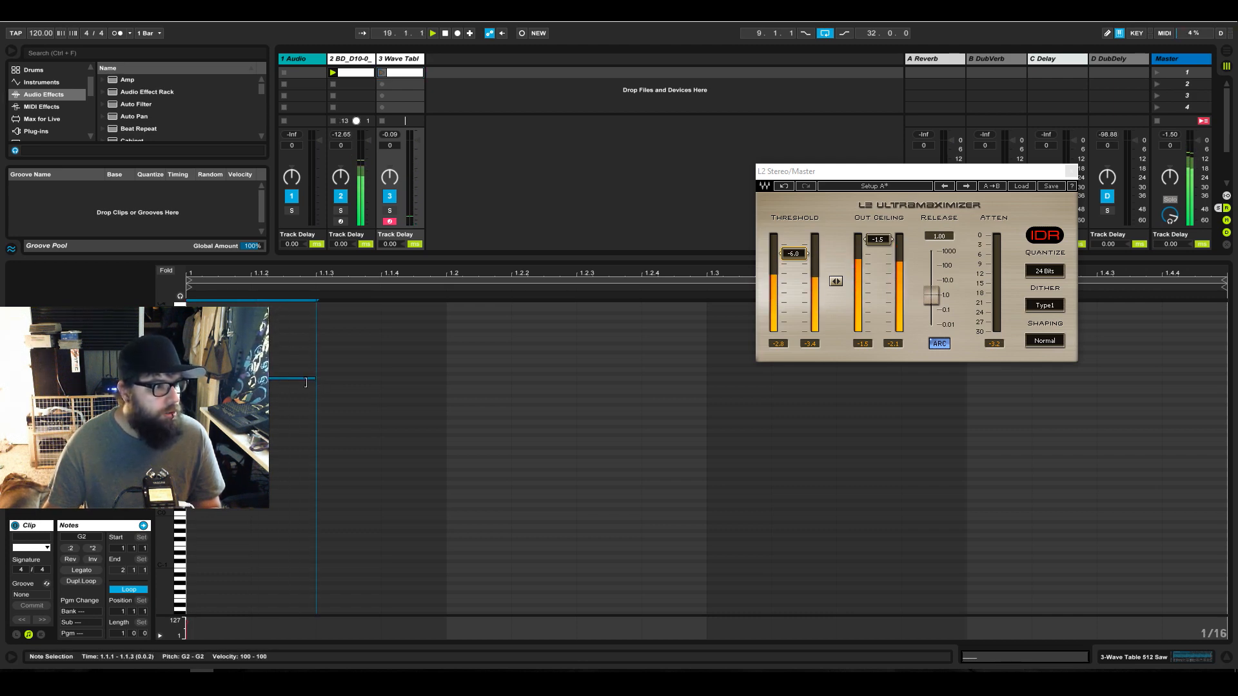
{"action": "left_click", "coordinate": [380, 74]}
{"action": "left_click", "coordinate": [382, 73]}
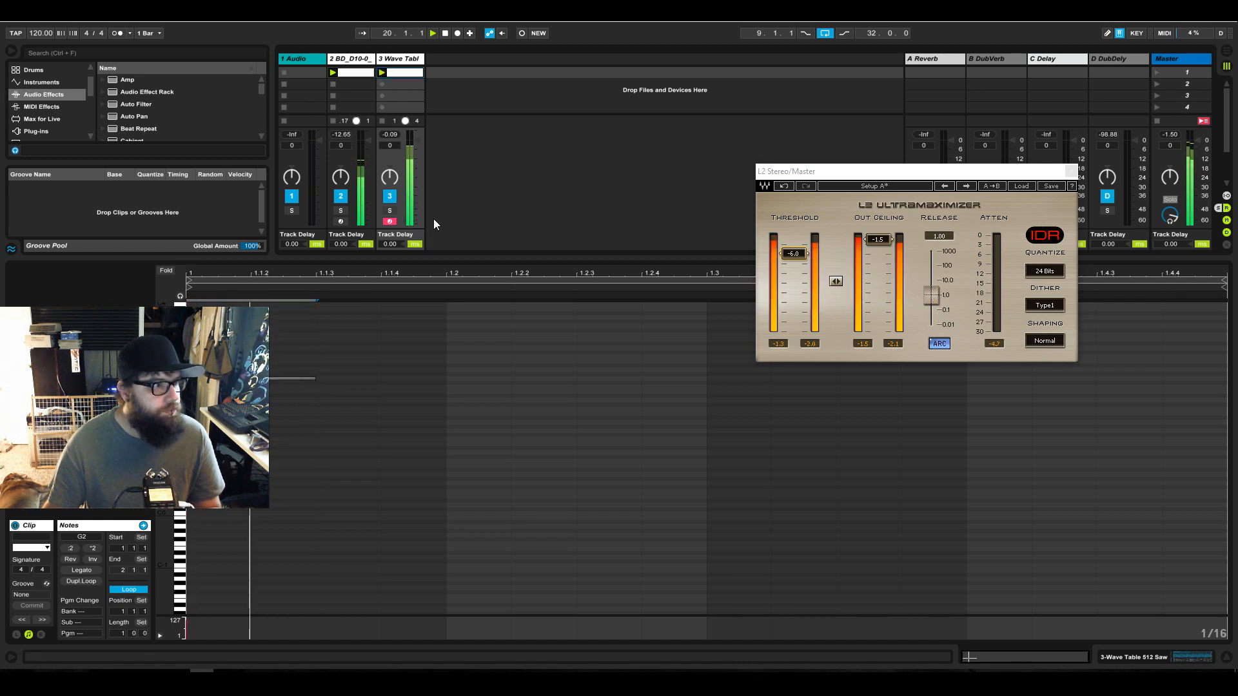
Extend the saw clip to two bars and place a second G2 note, two sixteenths long, at 2.2.1
{"action": "left_click_drag", "start_coordinate": [121, 634], "coordinate": [122, 626]}
{"action": "double_click", "coordinate": [641, 382]}
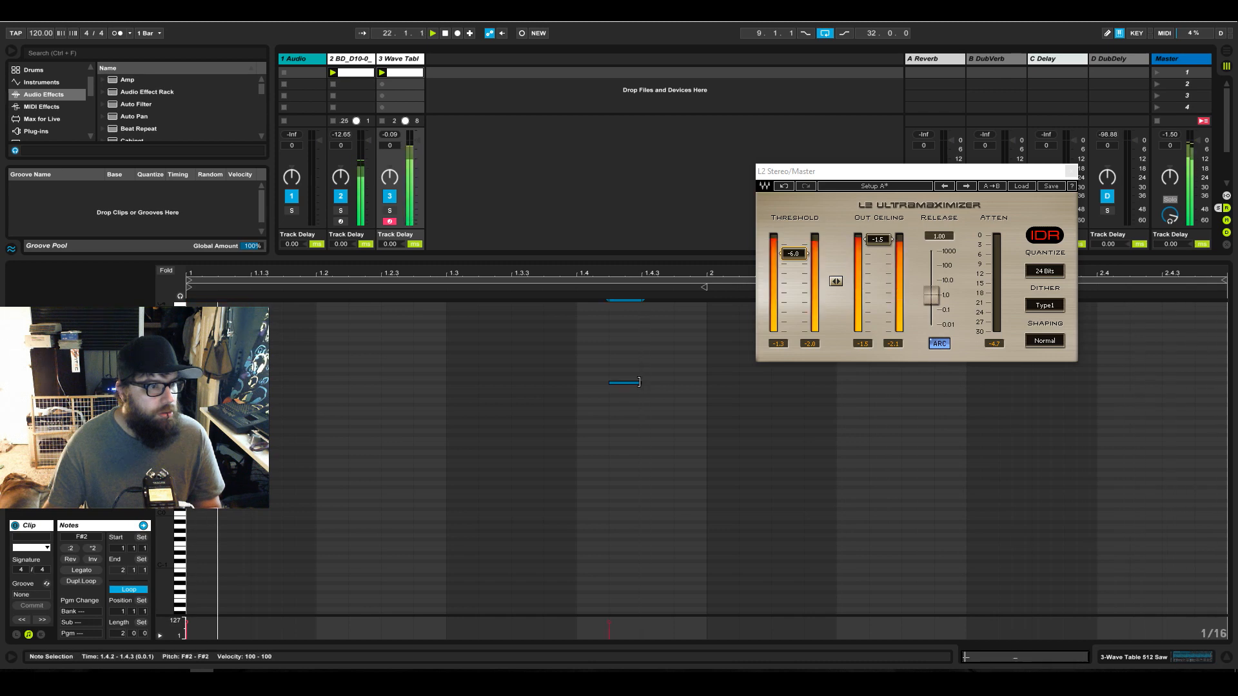
{"action": "left_click_drag", "start_coordinate": [639, 380], "coordinate": [706, 378]}
{"action": "key", "text": "Down"}
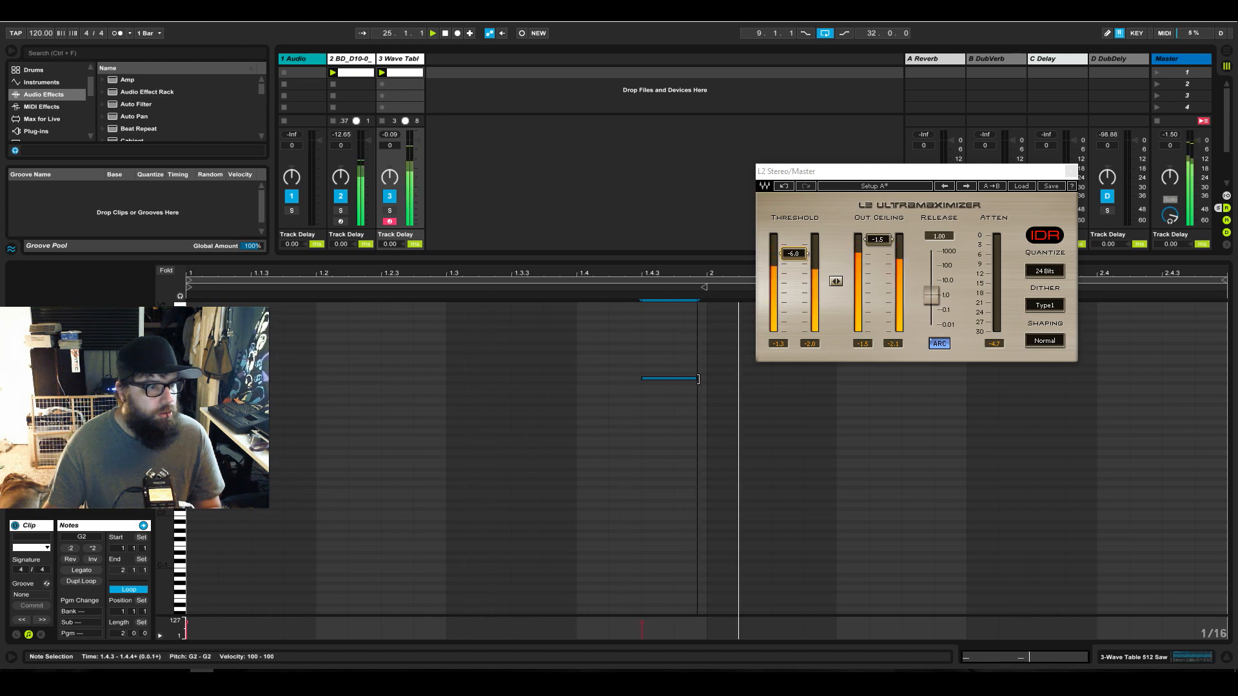
{"action": "left_click_drag", "start_coordinate": [681, 383], "coordinate": [868, 384]}
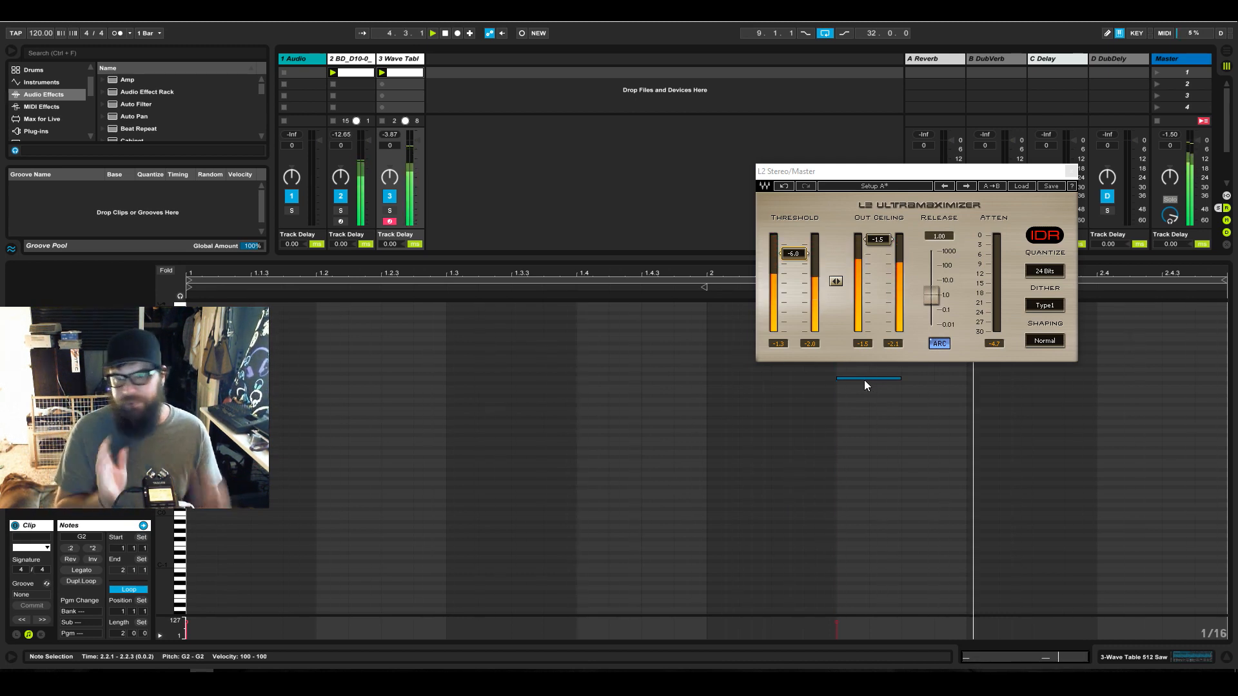
Close the L2 plug-in window and move the second G2 note to 2.2.3
{"action": "left_click", "coordinate": [1070, 171]}
{"action": "left_click_drag", "start_coordinate": [868, 378], "coordinate": [556, 380]}
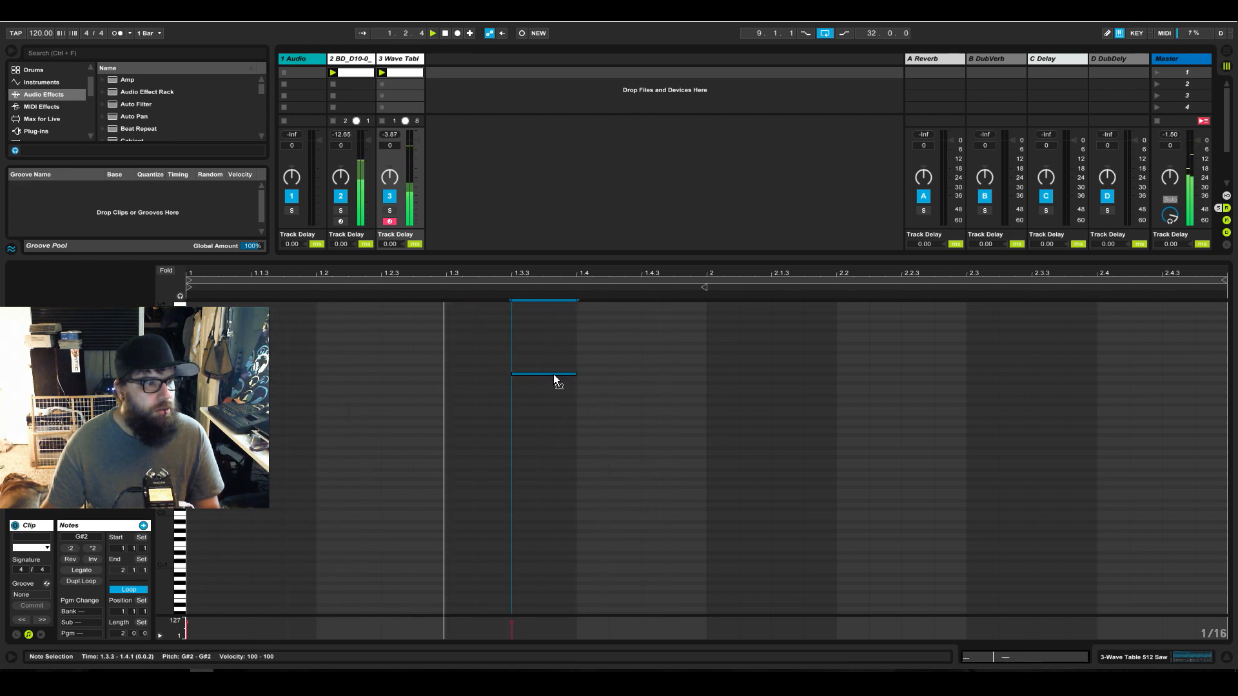
{"action": "left_click_drag", "start_coordinate": [554, 378], "coordinate": [922, 379]}
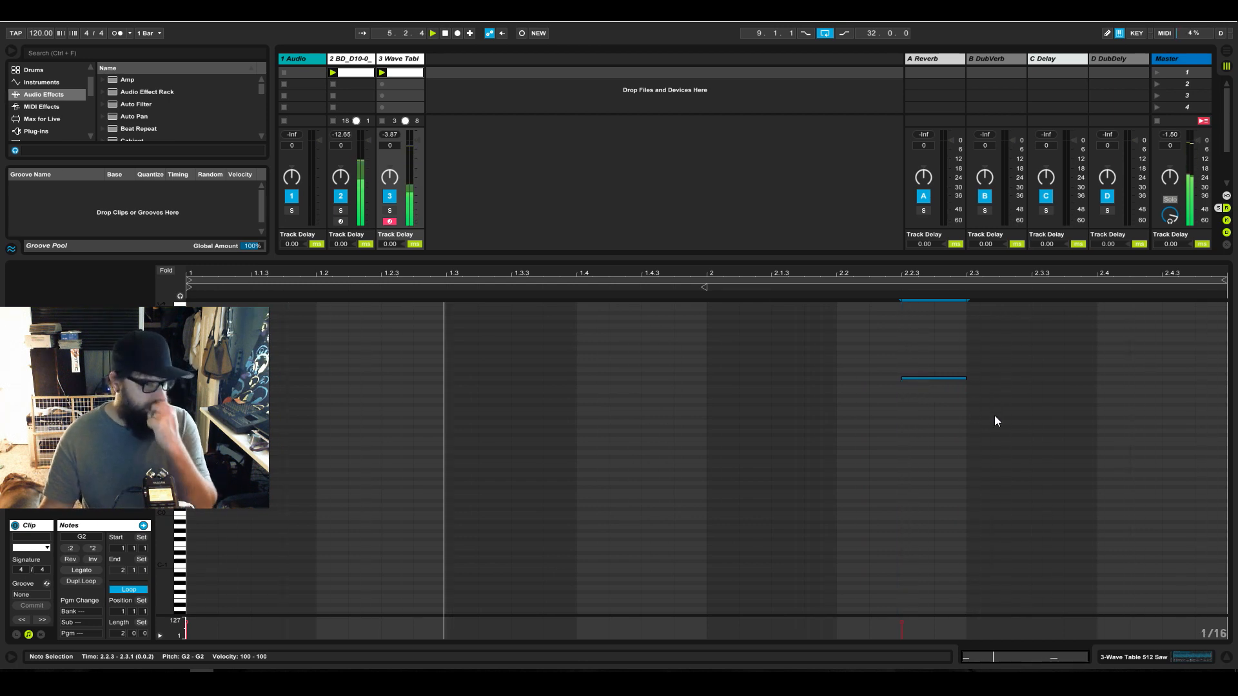
Show the saw track's Sampler, turn Snap on and set Sample Start to 800 and Sample End to 21883
{"action": "left_click", "coordinate": [1227, 658]}
{"action": "double_click", "coordinate": [409, 76]}
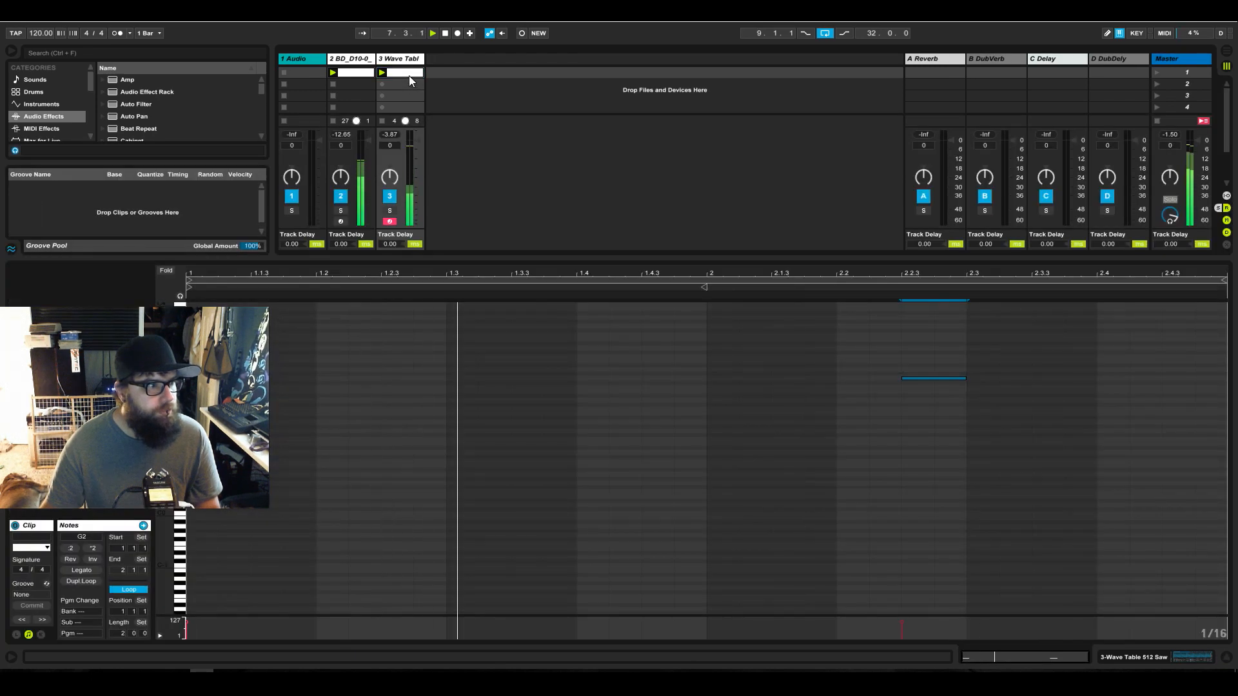
{"action": "left_click", "coordinate": [1134, 657]}
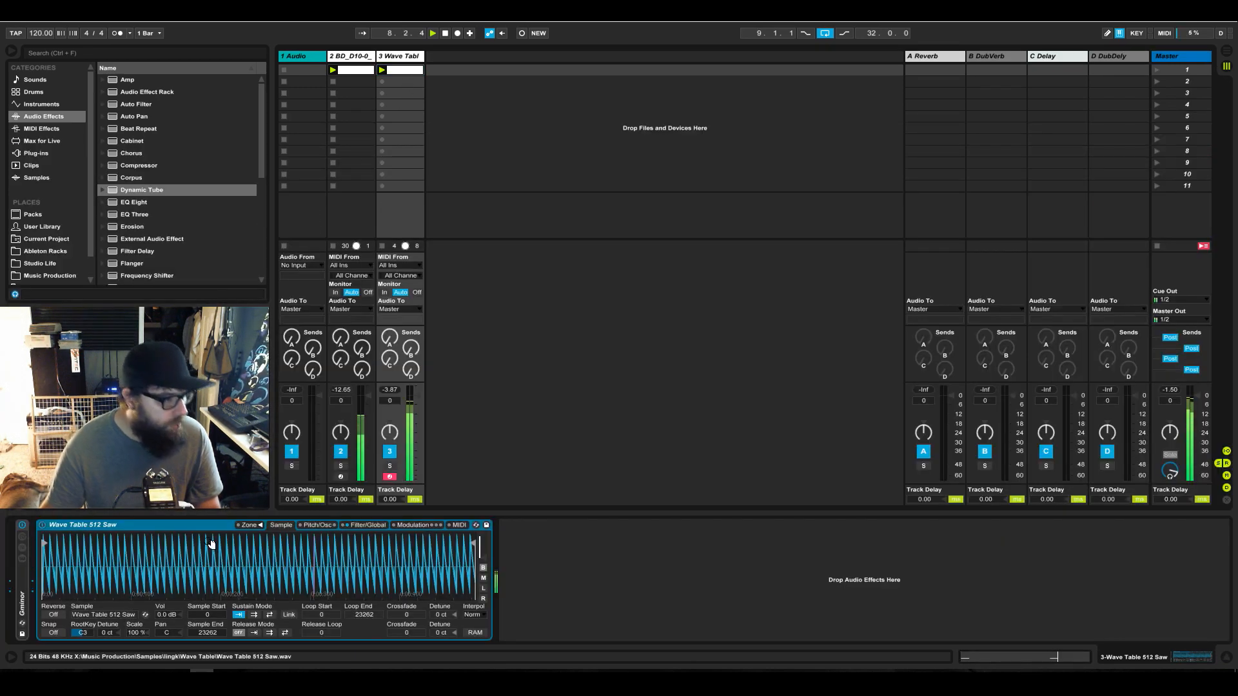
{"action": "left_click", "coordinate": [53, 632]}
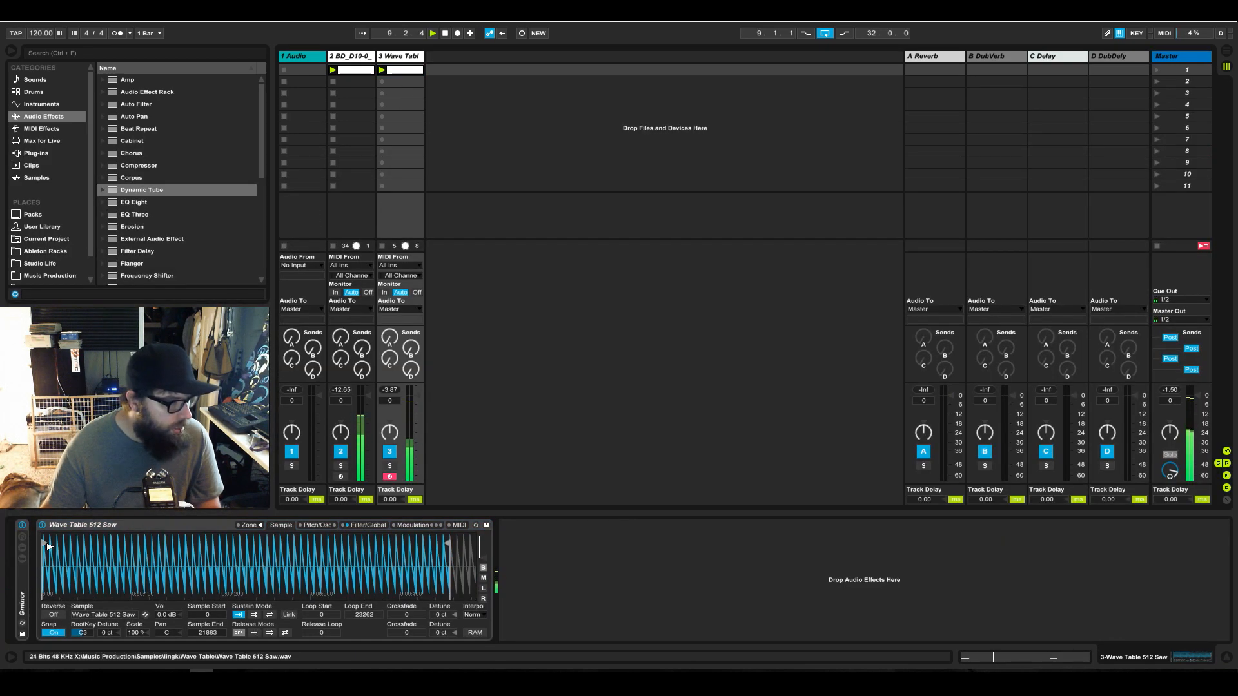
{"action": "left_click_drag", "start_coordinate": [57, 546], "coordinate": [71, 547]}
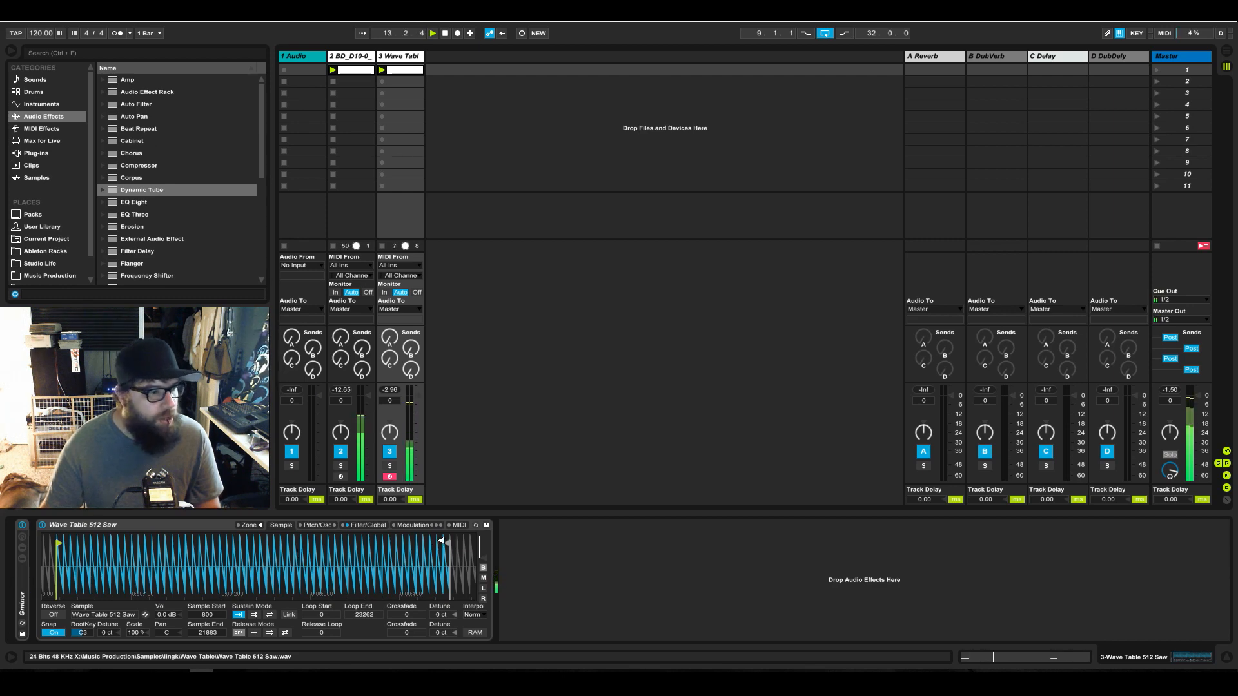
Enable the forward sustain loop in Sampler from 800 to 1528 and set Sample End to 2255
{"action": "left_click", "coordinate": [254, 615]}
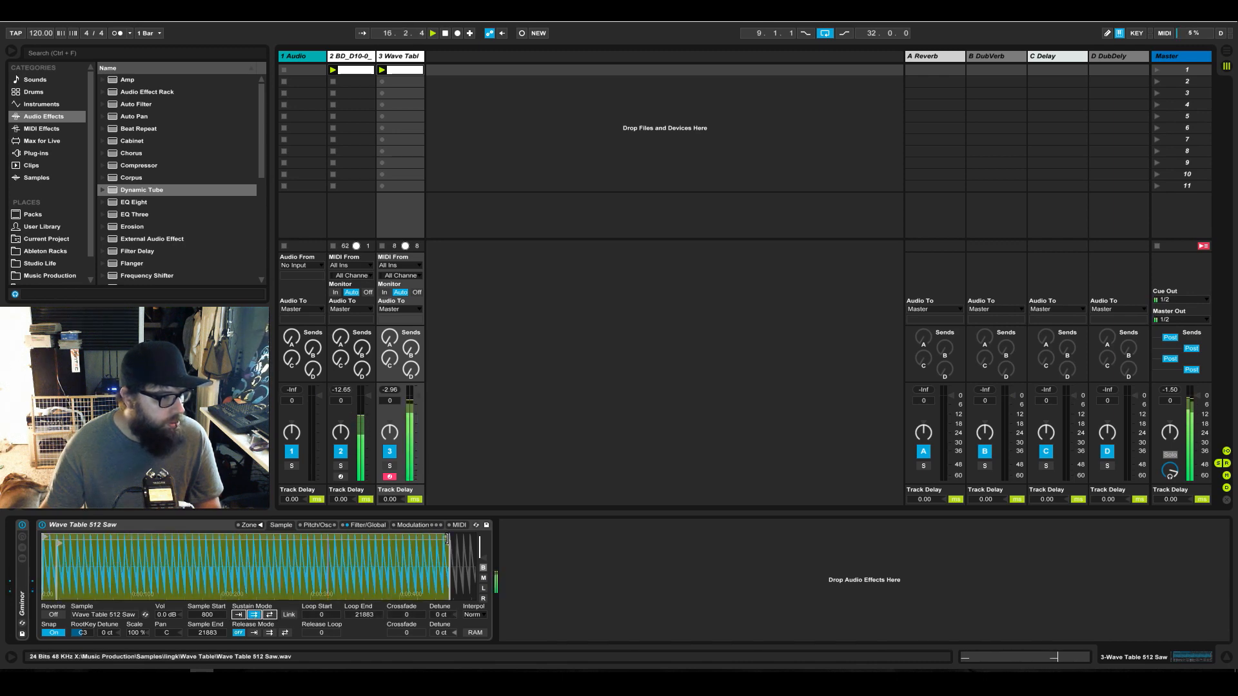
{"action": "left_click_drag", "start_coordinate": [361, 614], "coordinate": [361, 664]}
{"action": "left_click_drag", "start_coordinate": [42, 536], "coordinate": [63, 536]}
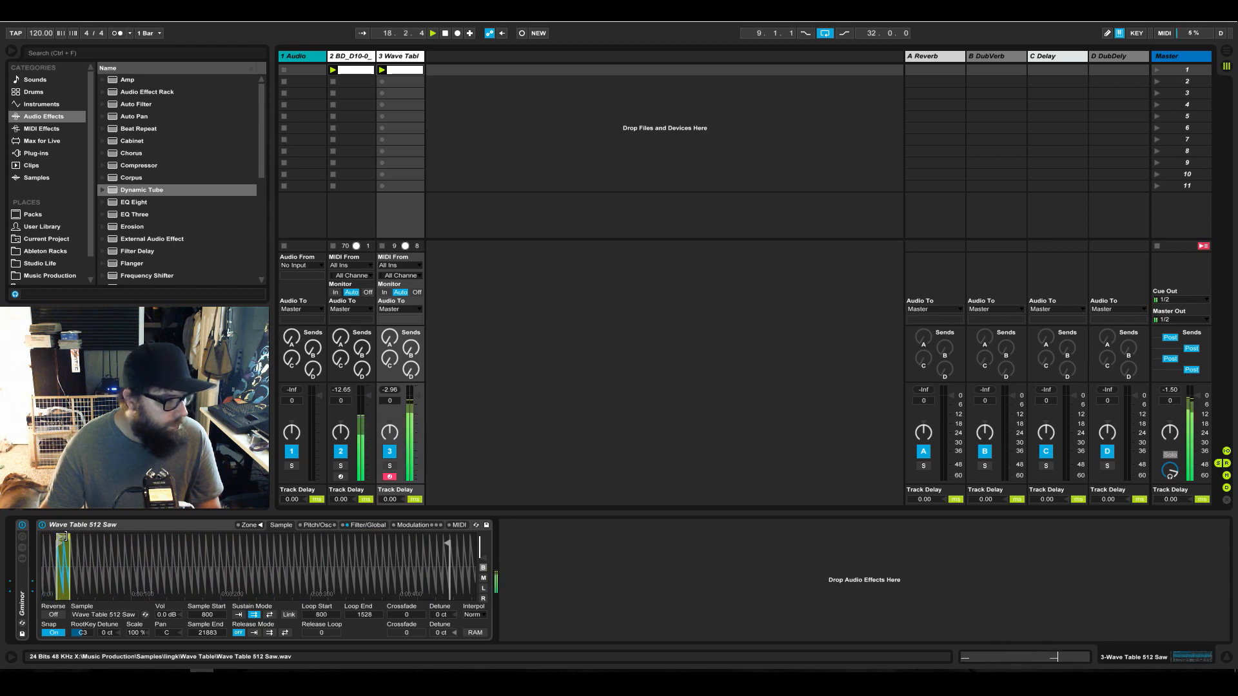
{"action": "left_click_drag", "start_coordinate": [73, 542], "coordinate": [295, 519]}
{"action": "mouse_move", "coordinate": [445, 544]}
{"action": "left_mouse_down"}
{"action": "mouse_move", "coordinate": [80, 544]}
{"action": "mouse_move", "coordinate": [106, 578]}
{"action": "mouse_move", "coordinate": [411, 572]}
{"action": "left_mouse_up"}
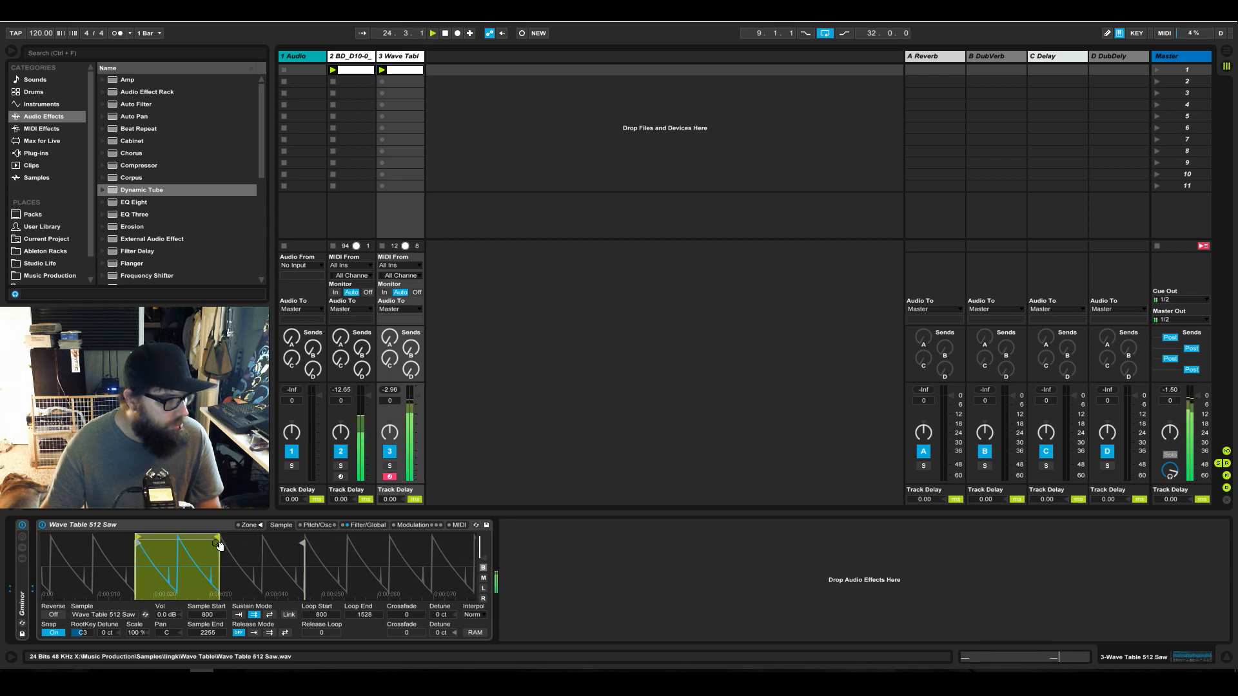
Try unsnapped sample and loop points with Loop Start at 1206, then restore the snapped points with Snap on
{"action": "left_click", "coordinate": [55, 633]}
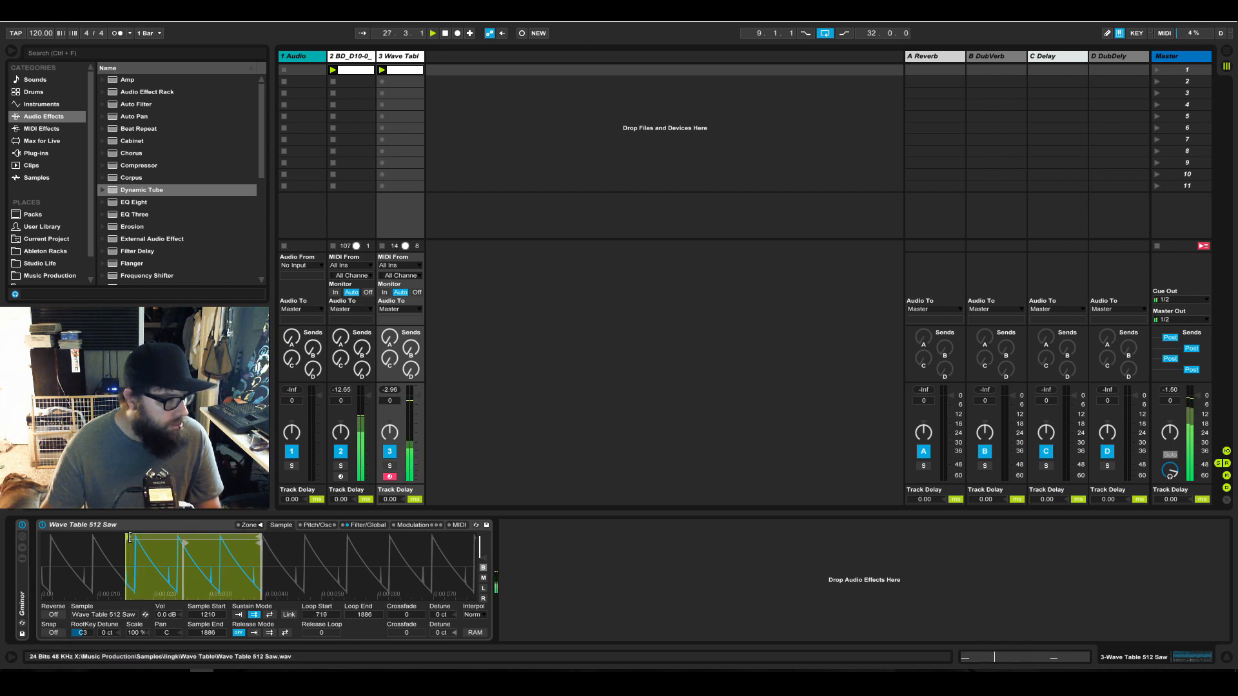
{"action": "left_click_drag", "start_coordinate": [141, 537], "coordinate": [183, 540]}
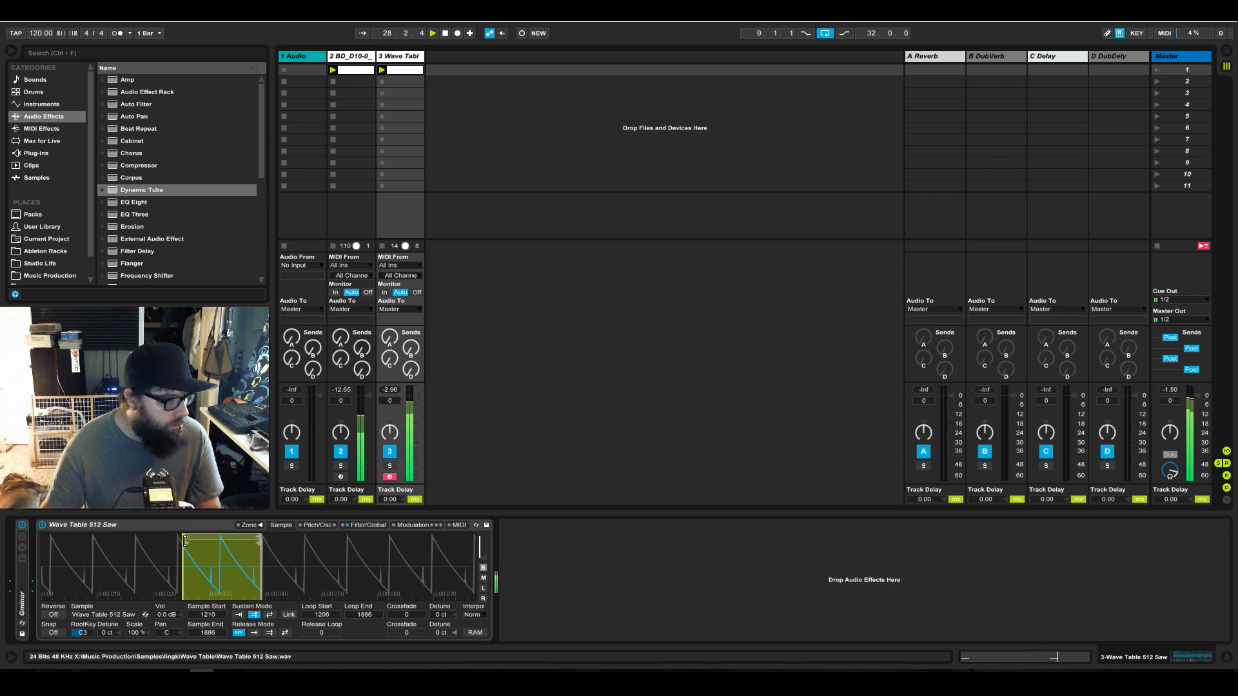
{"action": "left_click_drag", "start_coordinate": [190, 545], "coordinate": [132, 543]}
{"action": "left_click", "coordinate": [47, 633]}
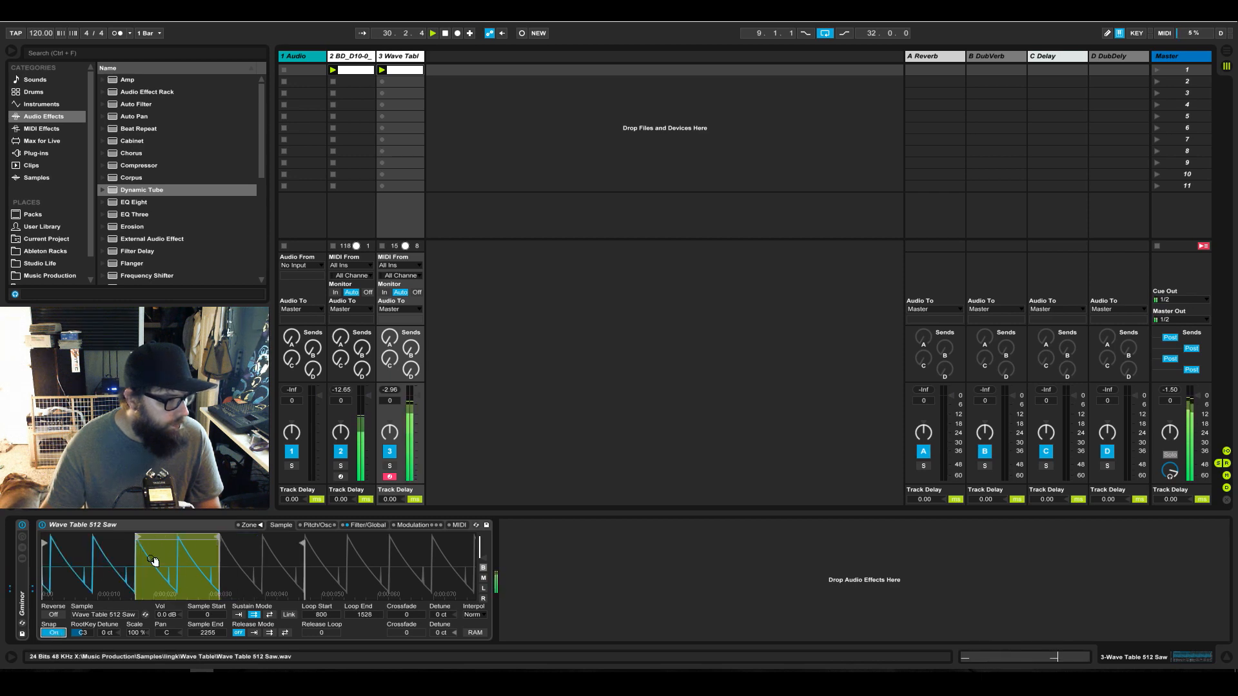
{"action": "left_click", "coordinate": [53, 634]}
{"action": "left_click", "coordinate": [53, 633]}
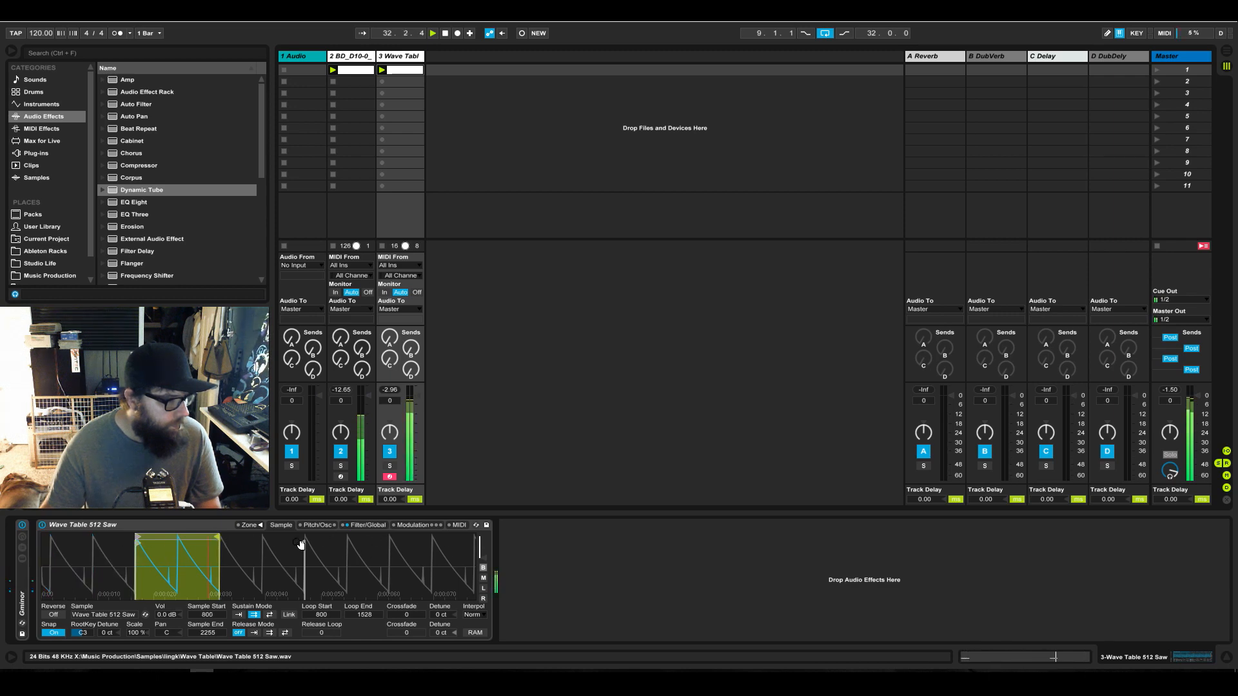
Extend Sampler's Sample End and Loop End to 3709 in the saw waveform
{"action": "left_click_drag", "start_coordinate": [302, 547], "coordinate": [301, 519]}
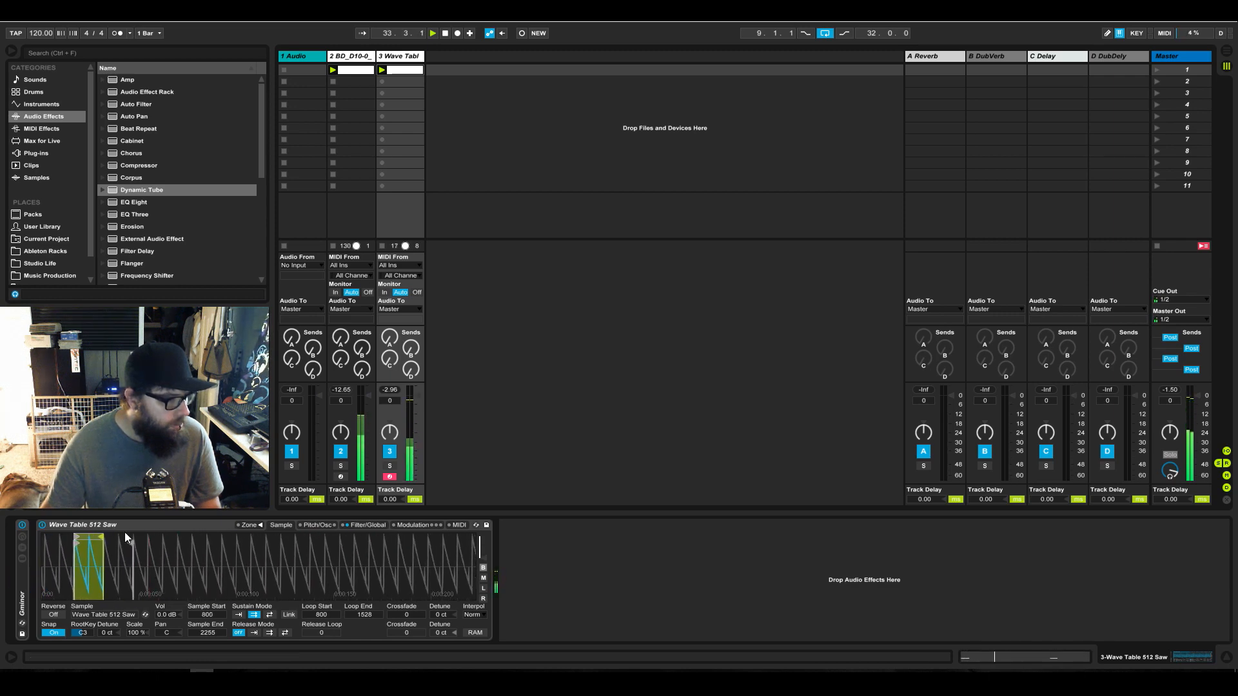
{"action": "left_click_drag", "start_coordinate": [131, 541], "coordinate": [191, 542]}
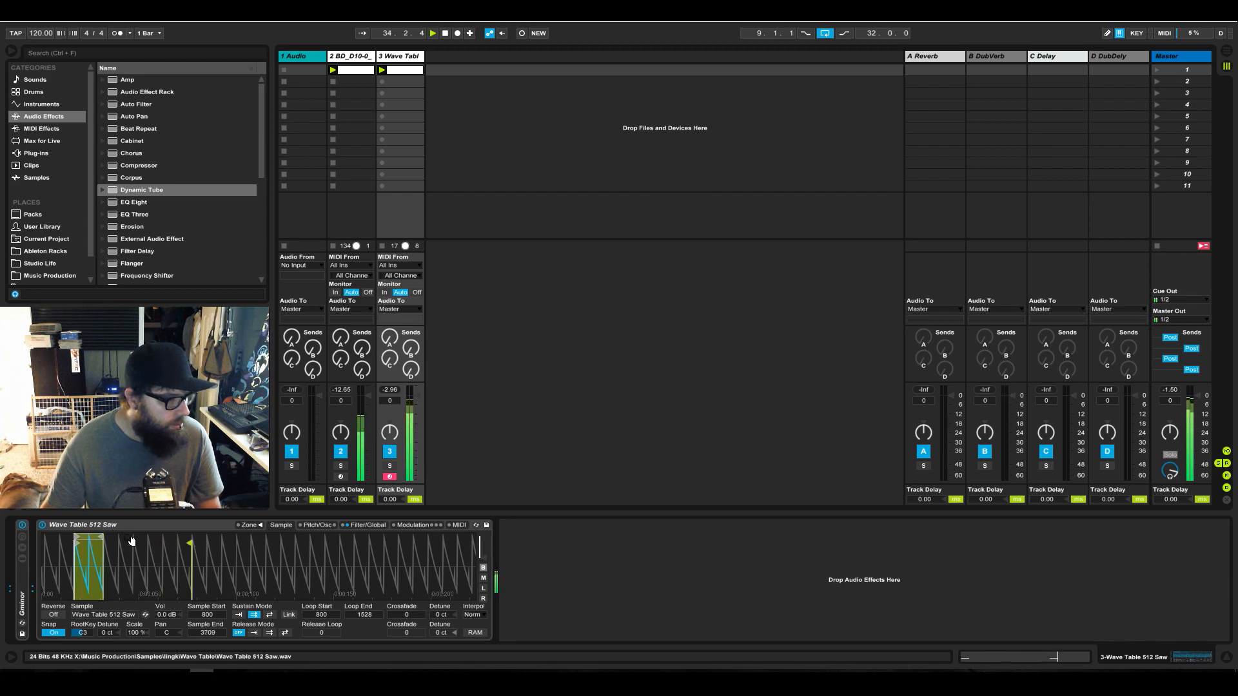
{"action": "left_click_drag", "start_coordinate": [99, 535], "coordinate": [212, 563]}
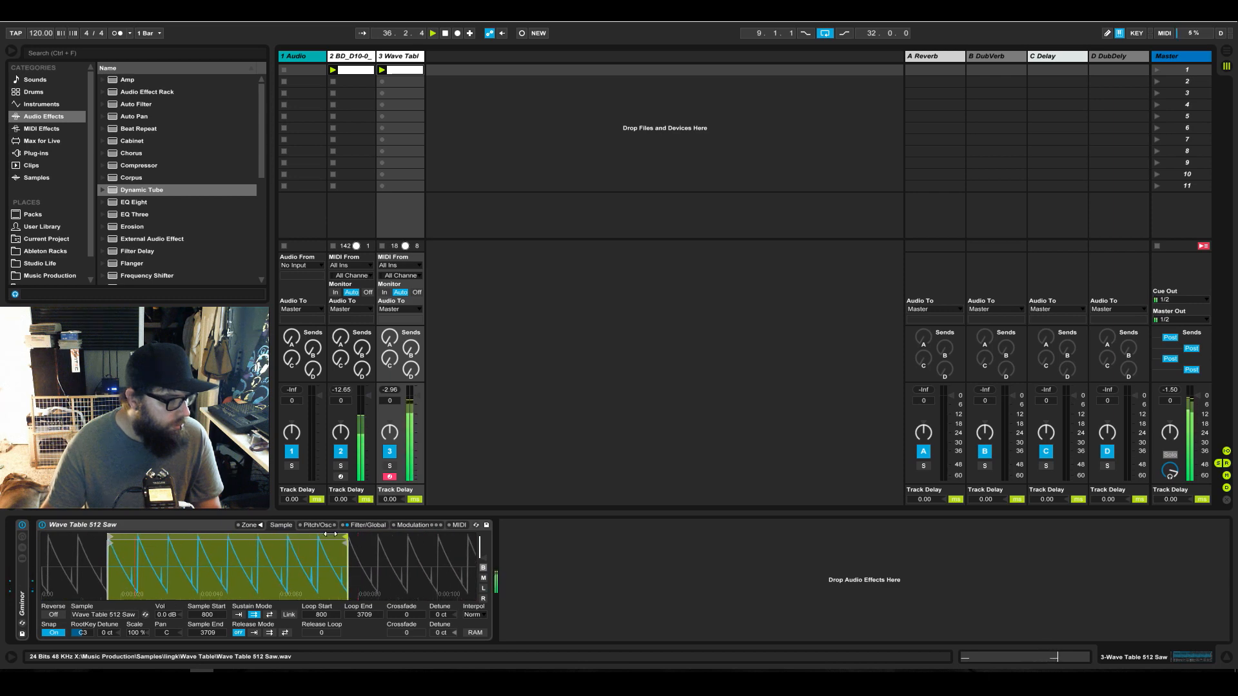
{"action": "left_click_drag", "start_coordinate": [325, 554], "coordinate": [325, 530]}
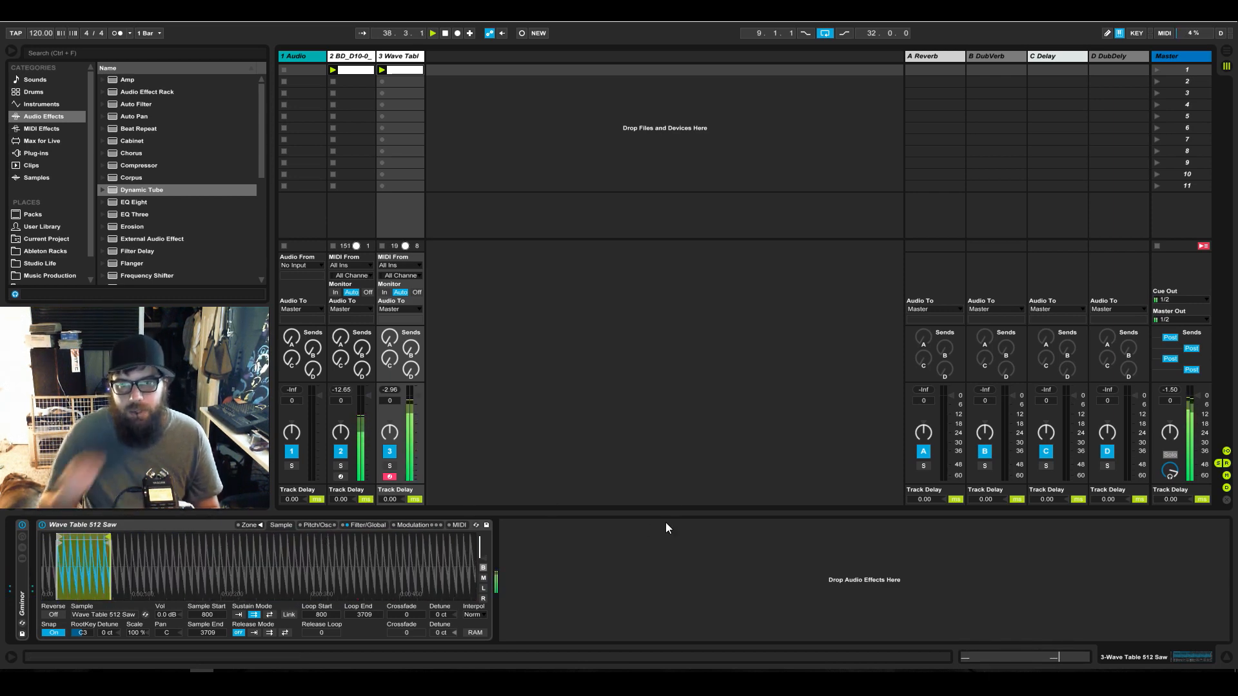
Hide the mixer's track delay section and set the computer MIDI keyboard's octave to C2–D3 to audition the looped saw
{"action": "left_click", "coordinate": [1226, 487]}
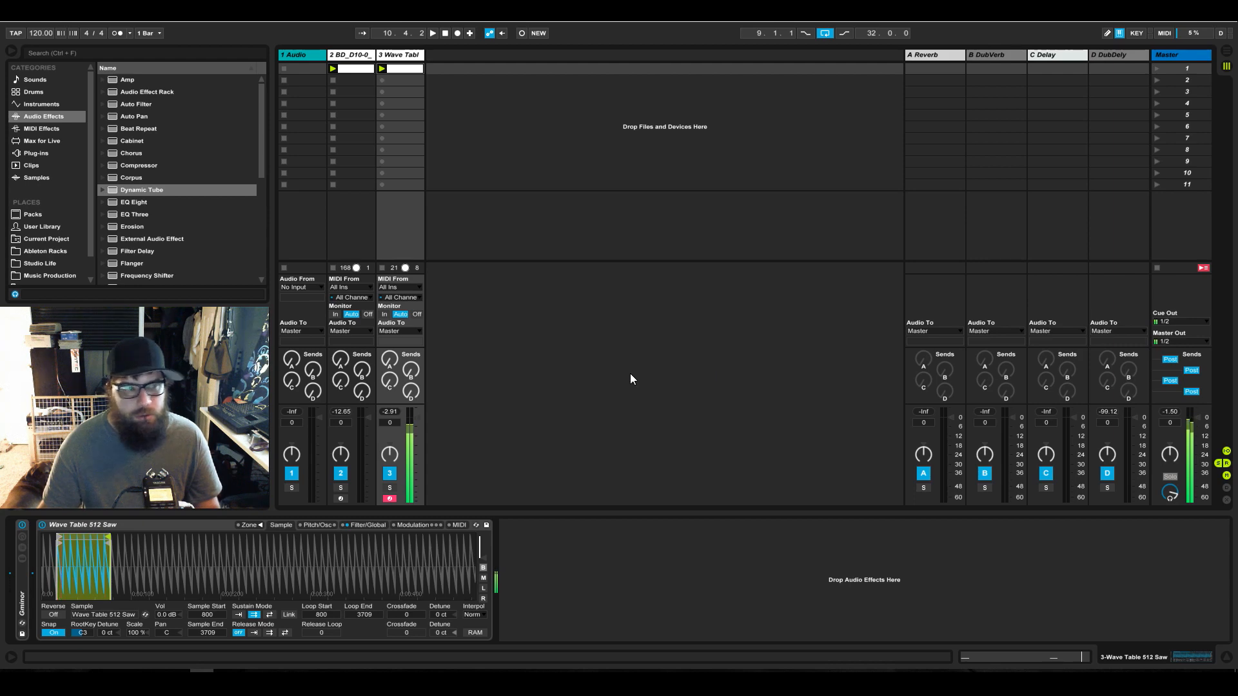
{"action": "left_click_drag", "start_coordinate": [121, 555], "coordinate": [439, 638]}
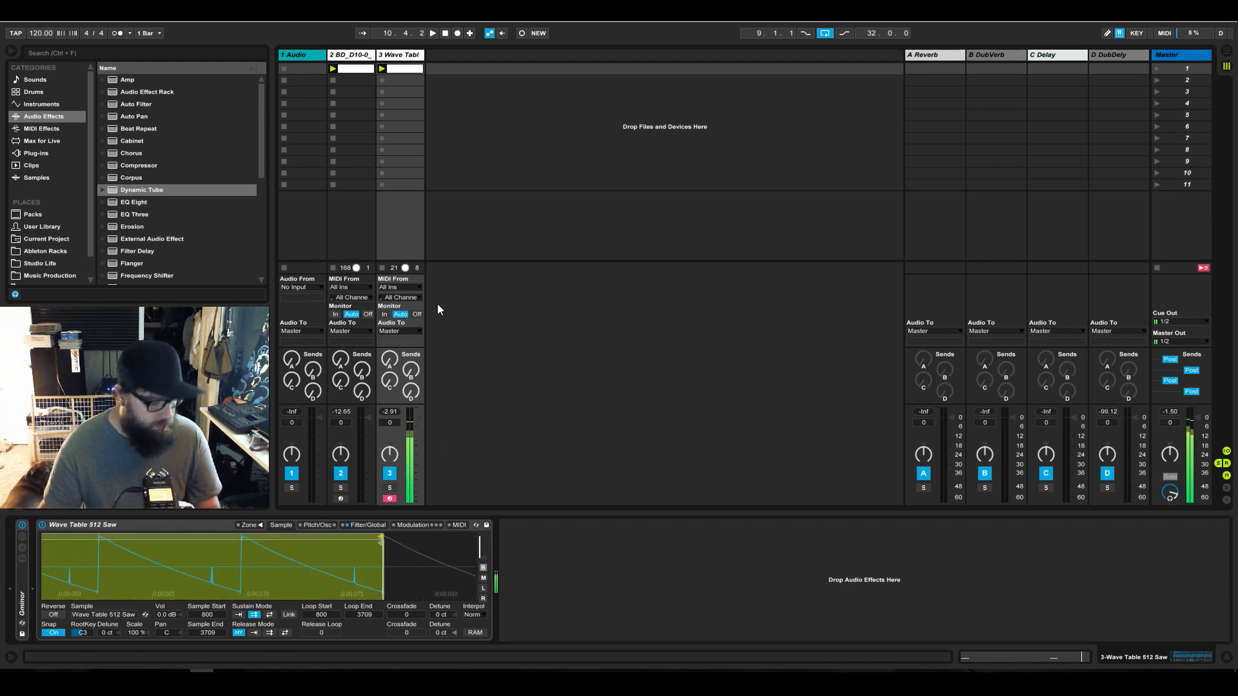
{"action": "key", "text": "z"}
{"action": "key", "text": "q"}
{"action": "key", "text": "x"}
{"action": "key", "text": "x"}
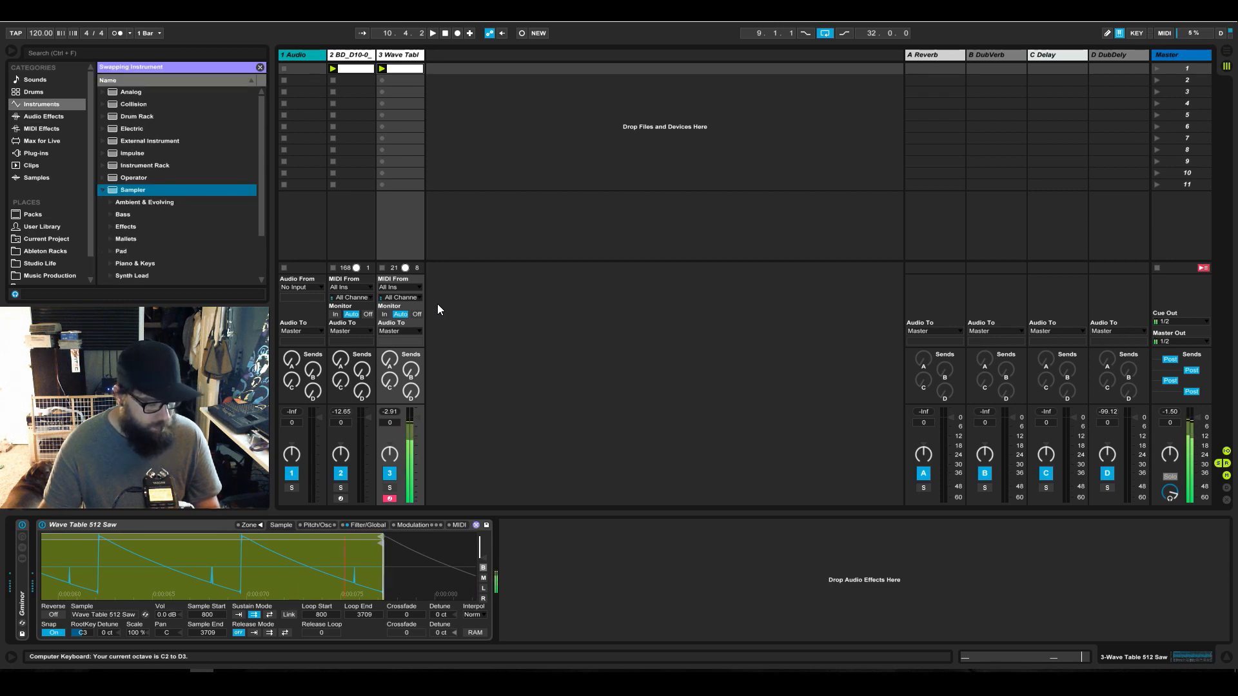
Turn Sampler's Snap off and set the Loop End to 3725
{"action": "left_click_drag", "start_coordinate": [399, 550], "coordinate": [401, 622]}
{"action": "mouse_move", "coordinate": [71, 552]}
{"action": "left_mouse_down"}
{"action": "mouse_move", "coordinate": [478, 549]}
{"action": "mouse_move", "coordinate": [440, 533]}
{"action": "left_mouse_up"}
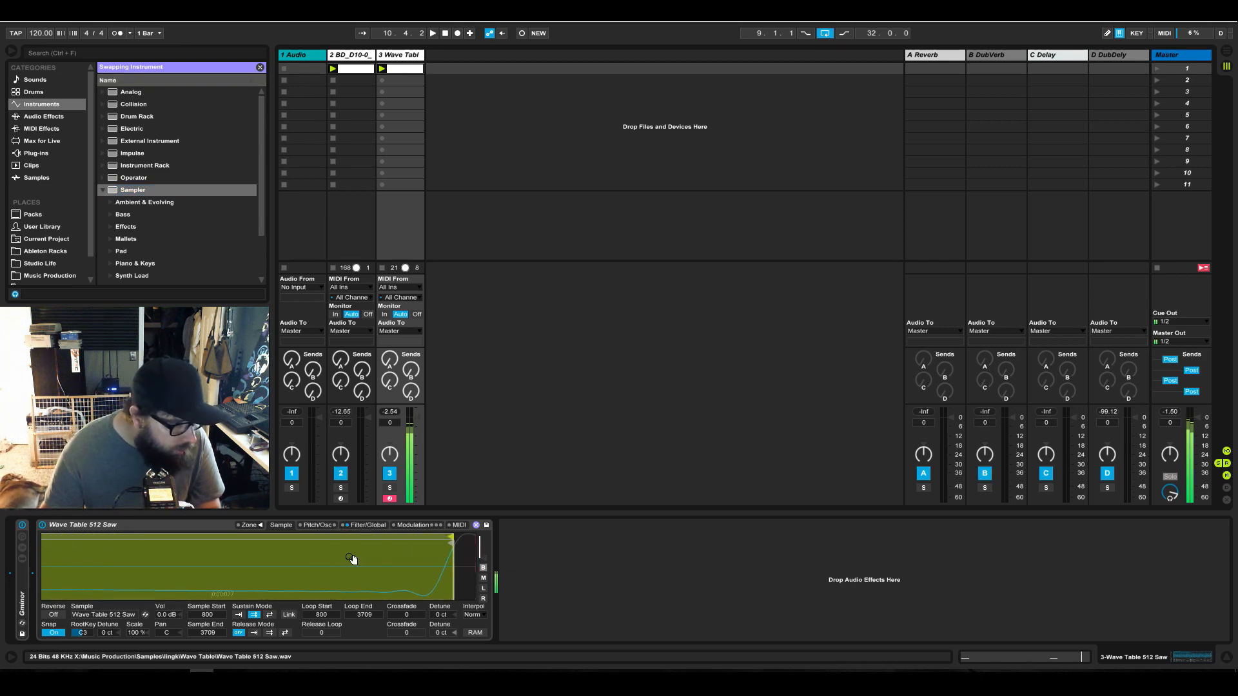
{"action": "left_click", "coordinate": [53, 634]}
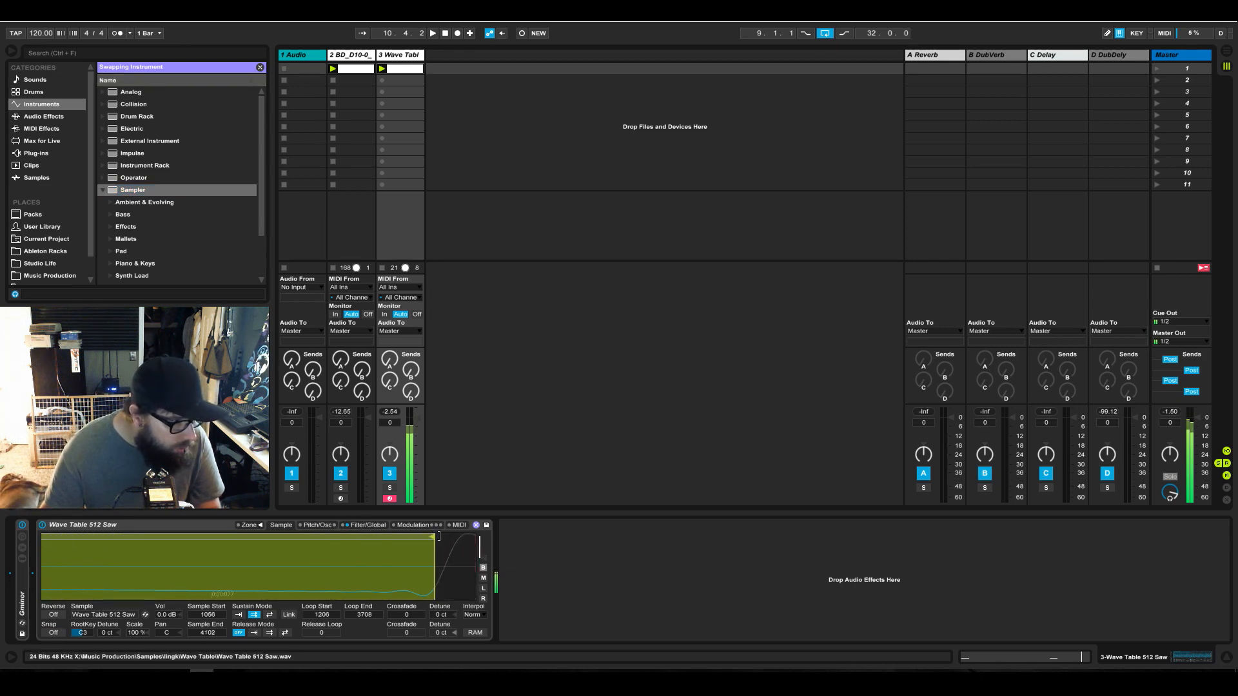
{"action": "left_click_drag", "start_coordinate": [440, 537], "coordinate": [479, 538]}
{"action": "left_click_drag", "start_coordinate": [397, 553], "coordinate": [187, 544]}
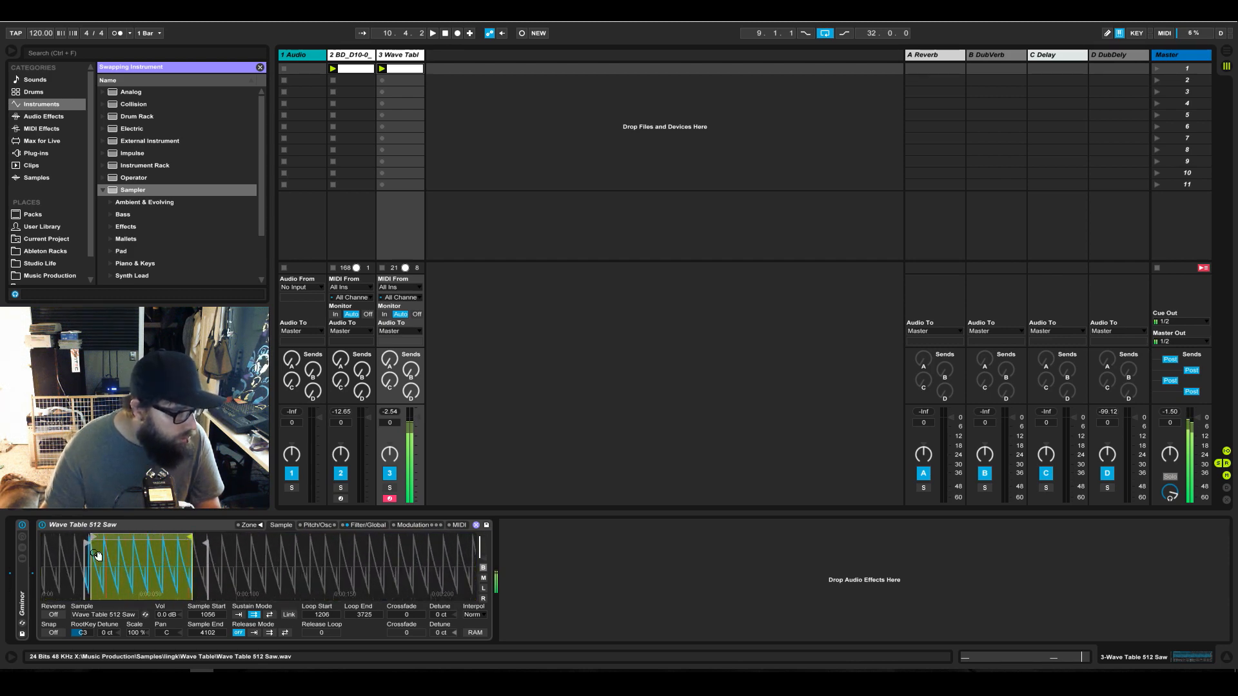
Set Sampler's Loop Start to 1164 and Loop End to 3707
{"action": "left_click_drag", "start_coordinate": [92, 540], "coordinate": [90, 539]}
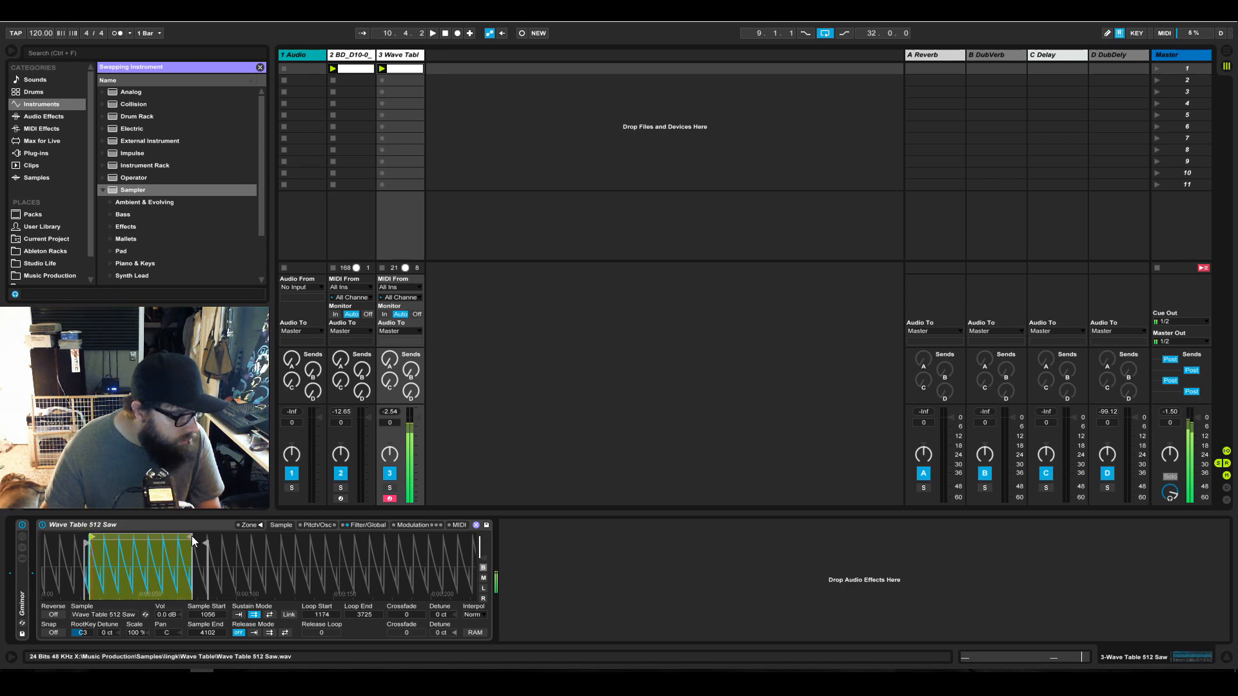
{"action": "left_click_drag", "start_coordinate": [189, 537], "coordinate": [185, 537]}
{"action": "mouse_move", "coordinate": [194, 545]}
{"action": "left_mouse_down"}
{"action": "mouse_move", "coordinate": [106, 581]}
{"action": "mouse_move", "coordinate": [429, 580]}
{"action": "left_mouse_up"}
{"action": "mouse_move", "coordinate": [423, 538]}
{"action": "left_mouse_down"}
{"action": "mouse_move", "coordinate": [334, 539]}
{"action": "mouse_move", "coordinate": [333, 522]}
{"action": "left_mouse_up"}
{"action": "mouse_move", "coordinate": [90, 578]}
{"action": "left_mouse_down"}
{"action": "mouse_move", "coordinate": [89, 565]}
{"action": "mouse_move", "coordinate": [129, 554]}
{"action": "mouse_move", "coordinate": [233, 543]}
{"action": "left_mouse_up"}
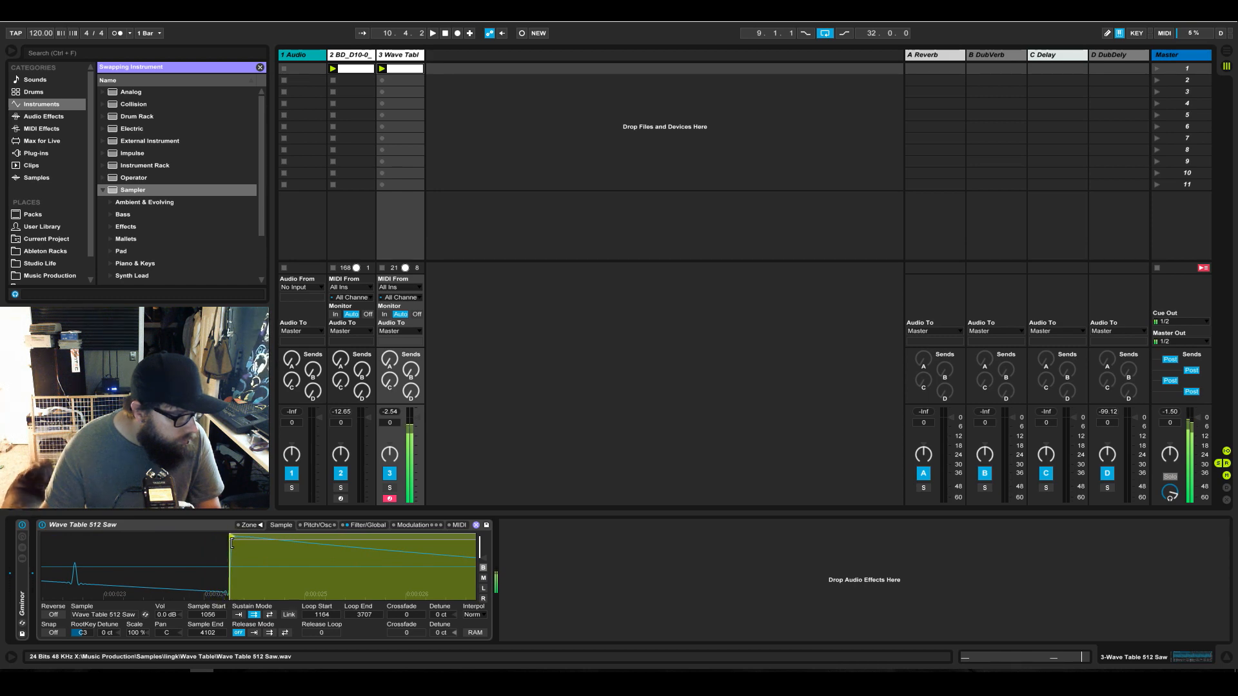
Try Loop End at 3701 and 3708, set it to 3707 and move Loop Start to 1163
{"action": "left_click_drag", "start_coordinate": [279, 577], "coordinate": [97, 532]}
{"action": "left_click_drag", "start_coordinate": [242, 590], "coordinate": [221, 583]}
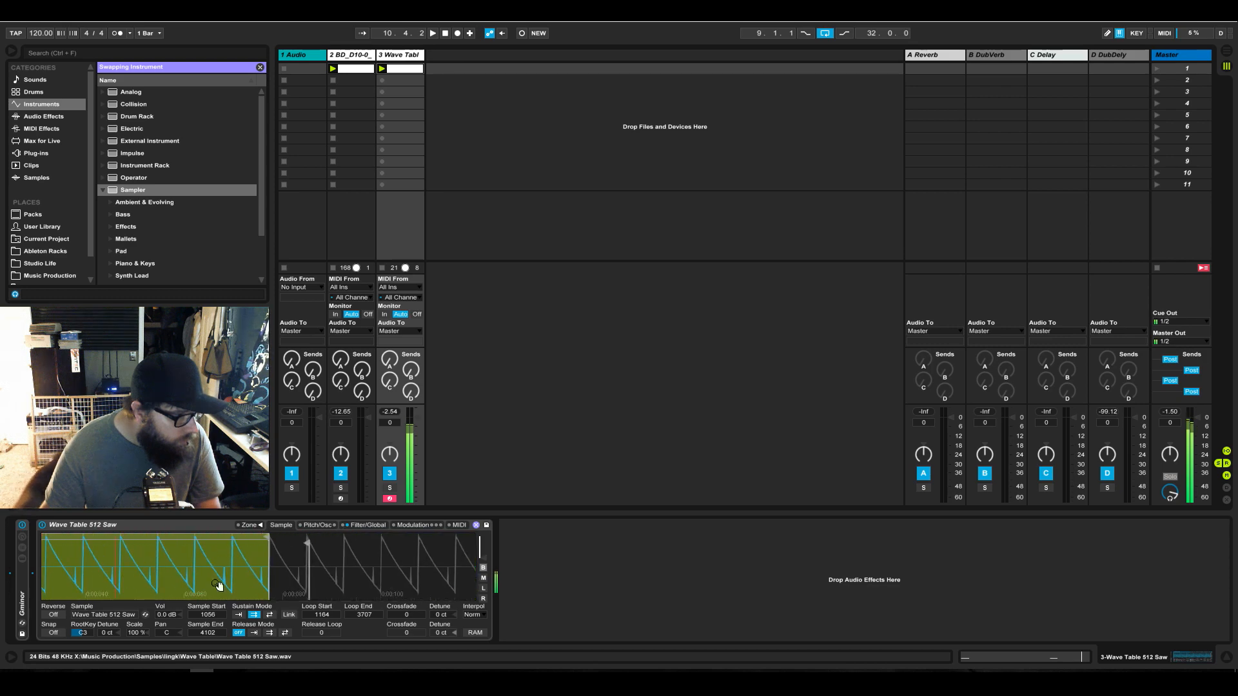
{"action": "left_click_drag", "start_coordinate": [267, 536], "coordinate": [260, 536]}
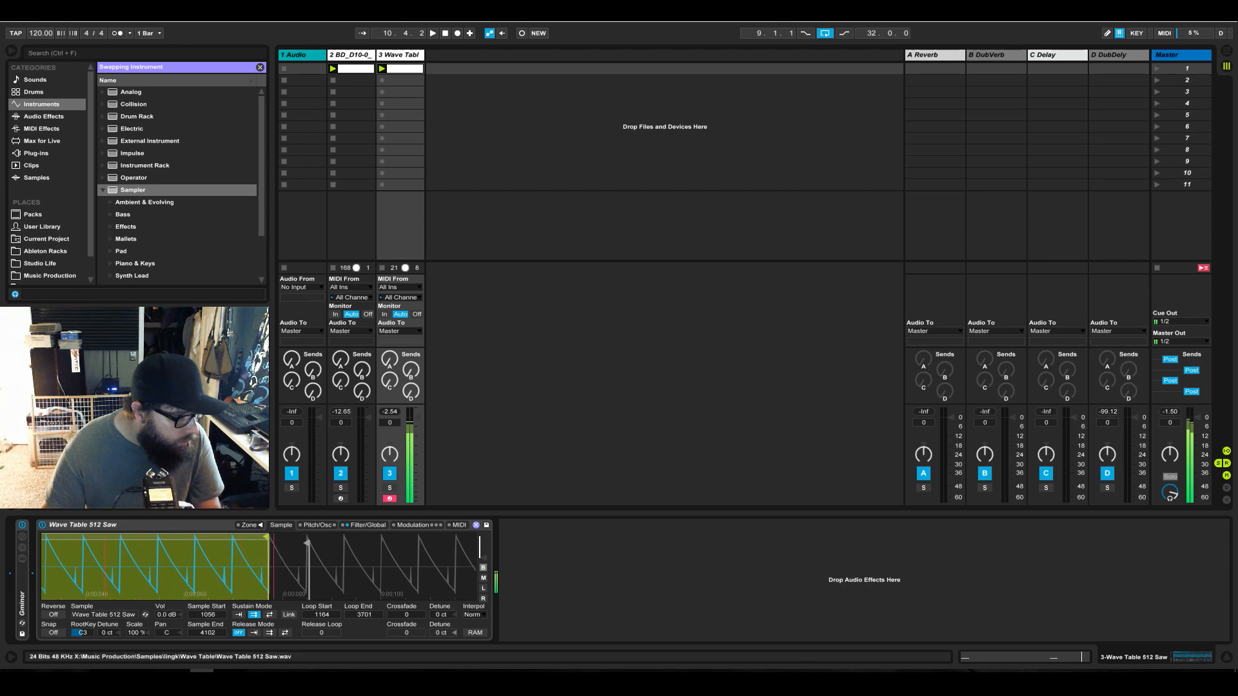
{"action": "left_click_drag", "start_coordinate": [284, 569], "coordinate": [398, 552]}
{"action": "left_click_drag", "start_coordinate": [274, 536], "coordinate": [290, 540]}
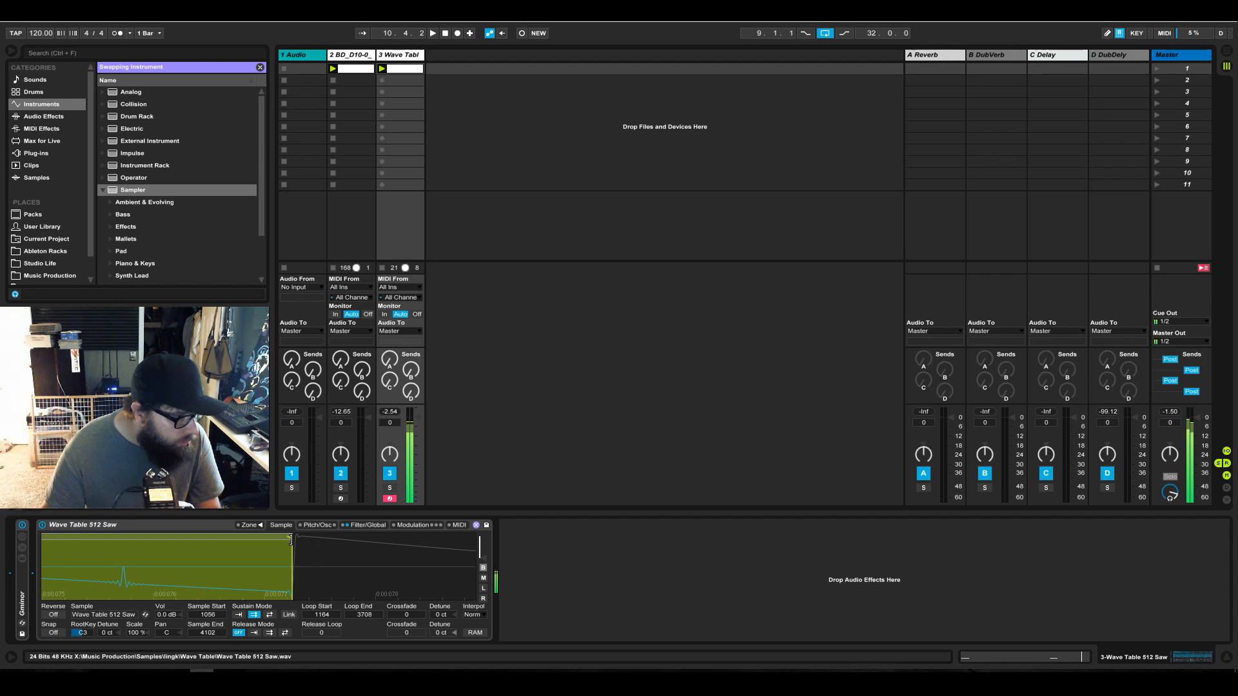
{"action": "mouse_move", "coordinate": [289, 540]}
{"action": "left_mouse_down"}
{"action": "mouse_move", "coordinate": [90, 557]}
{"action": "mouse_move", "coordinate": [225, 567]}
{"action": "mouse_move", "coordinate": [248, 596]}
{"action": "left_mouse_up"}
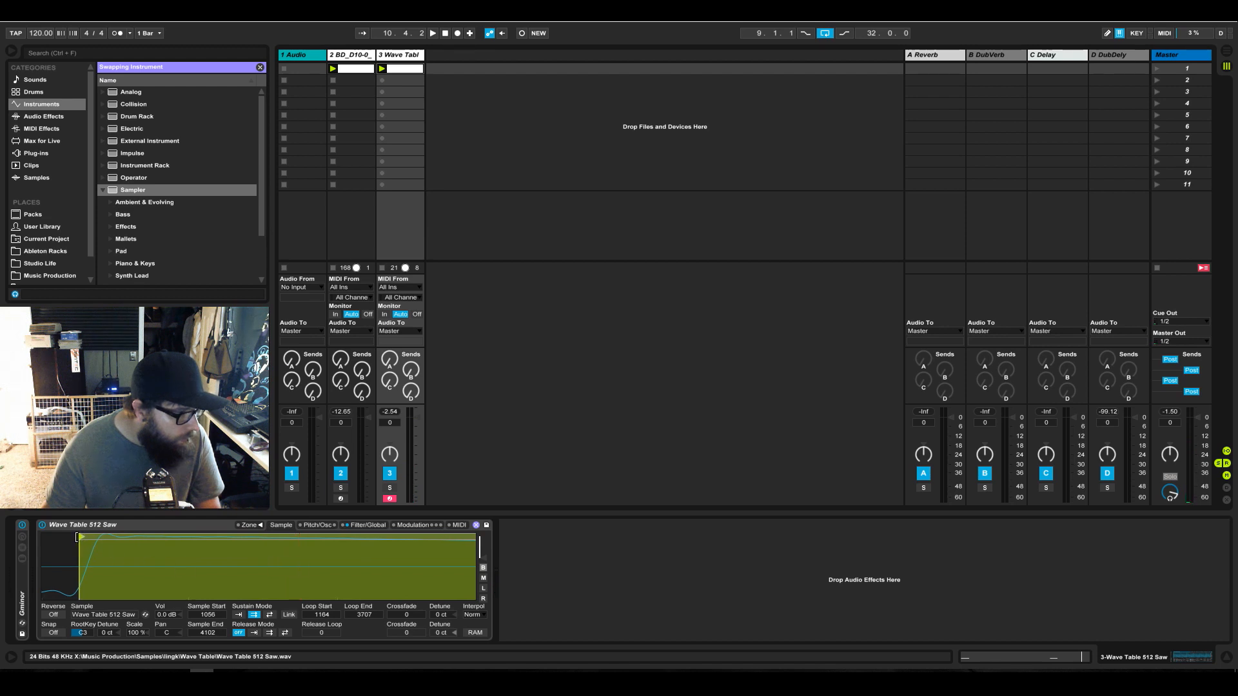
{"action": "left_click_drag", "start_coordinate": [77, 537], "coordinate": [69, 542]}
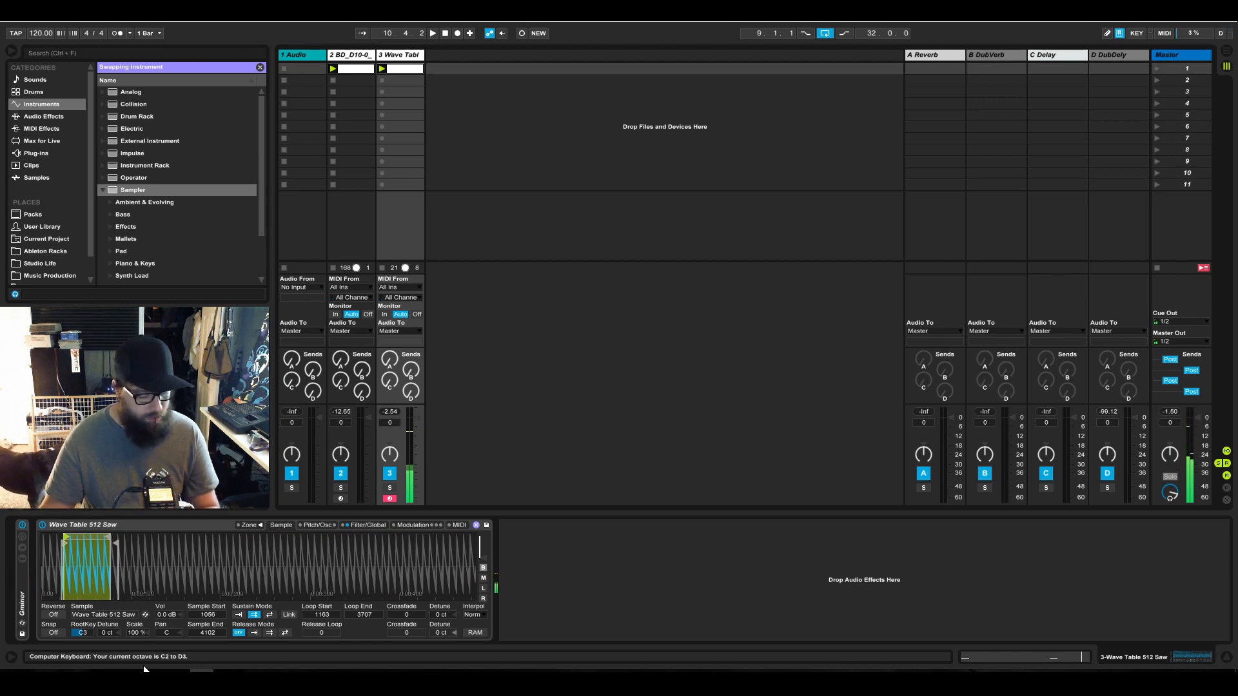
Start playback and set Sampler's filter to 30 Hz, 20 % resonance, slope 12 and the MS2 circuit
{"action": "key", "text": "z"}
{"action": "key", "text": "space"}
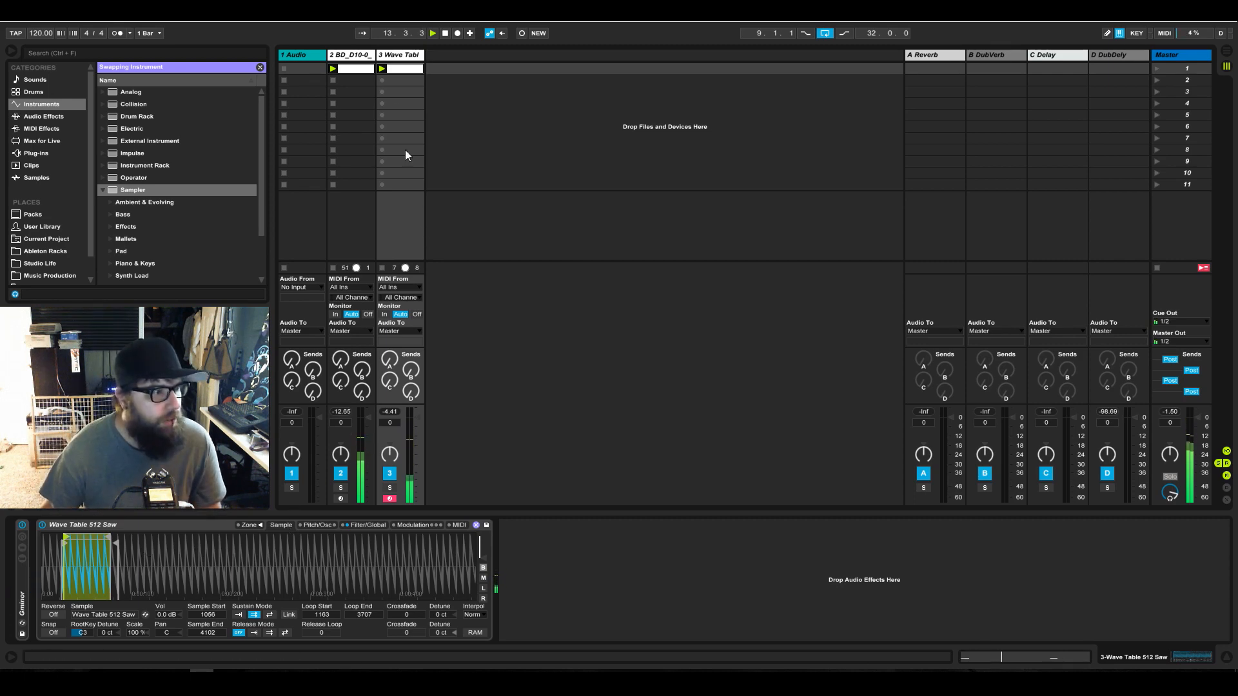
{"action": "left_click", "coordinate": [368, 526]}
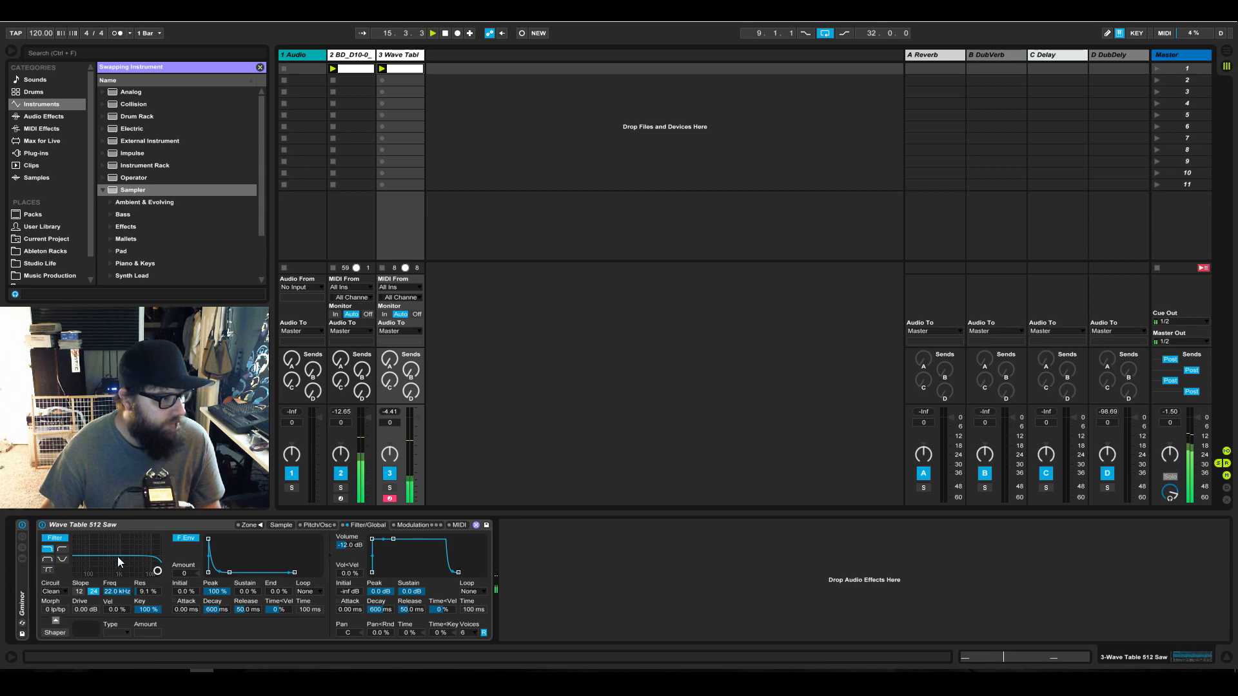
{"action": "left_click_drag", "start_coordinate": [160, 571], "coordinate": [76, 569]}
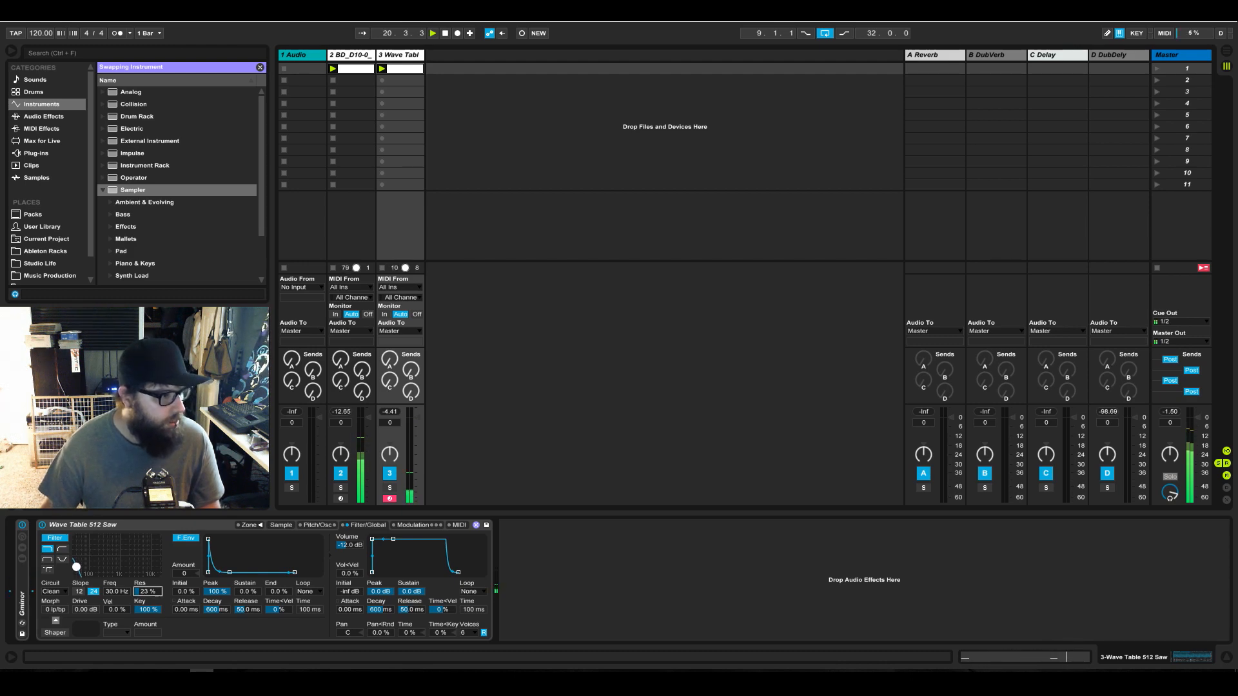
{"action": "left_click", "coordinate": [139, 592]}
{"action": "left_click_drag", "start_coordinate": [138, 589], "coordinate": [138, 592]}
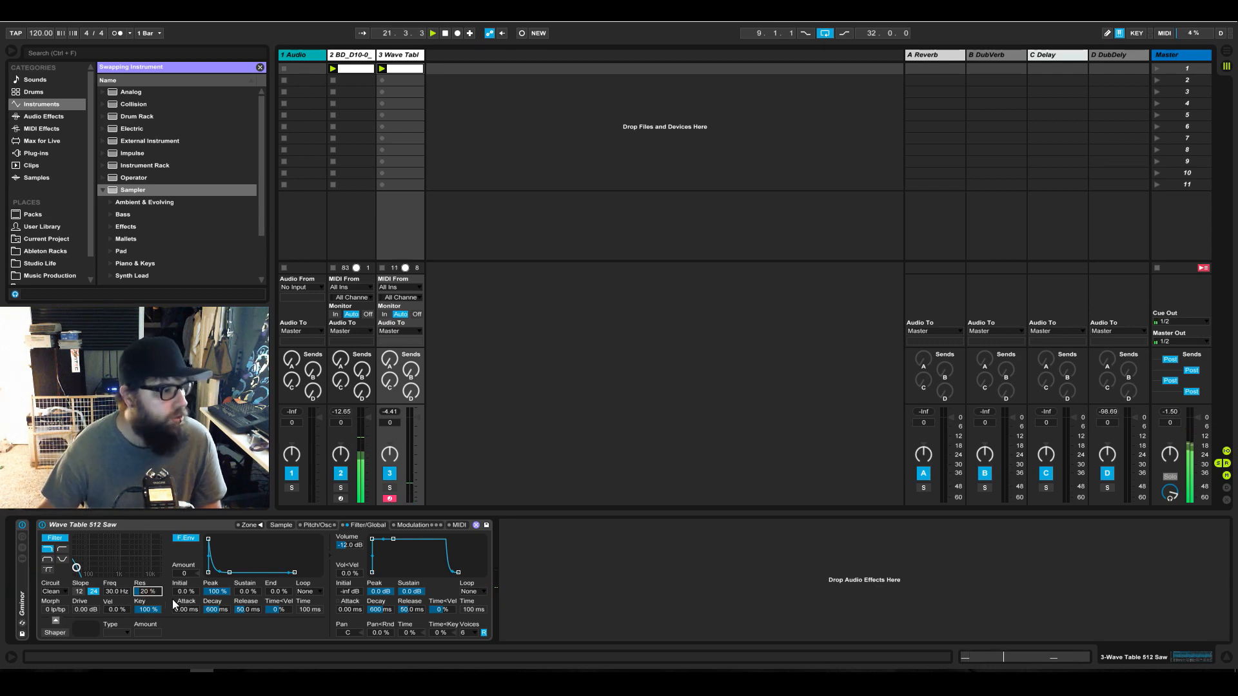
{"action": "left_click", "coordinate": [79, 591]}
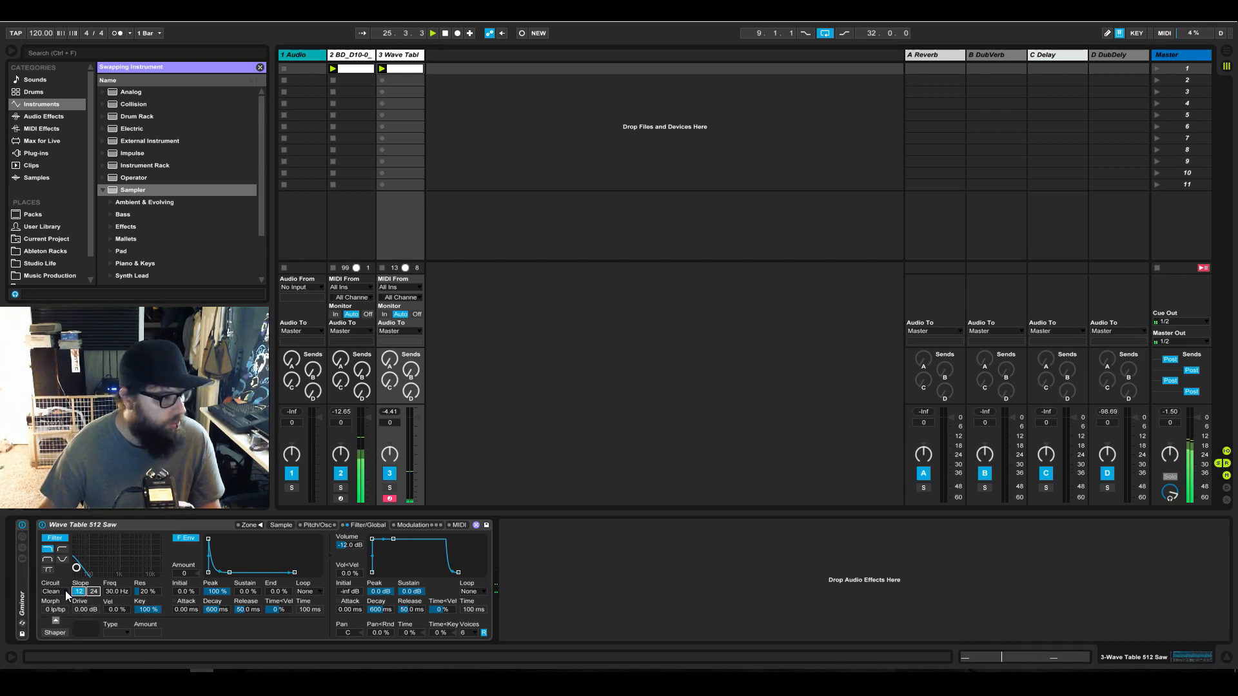
{"action": "left_click", "coordinate": [66, 591]}
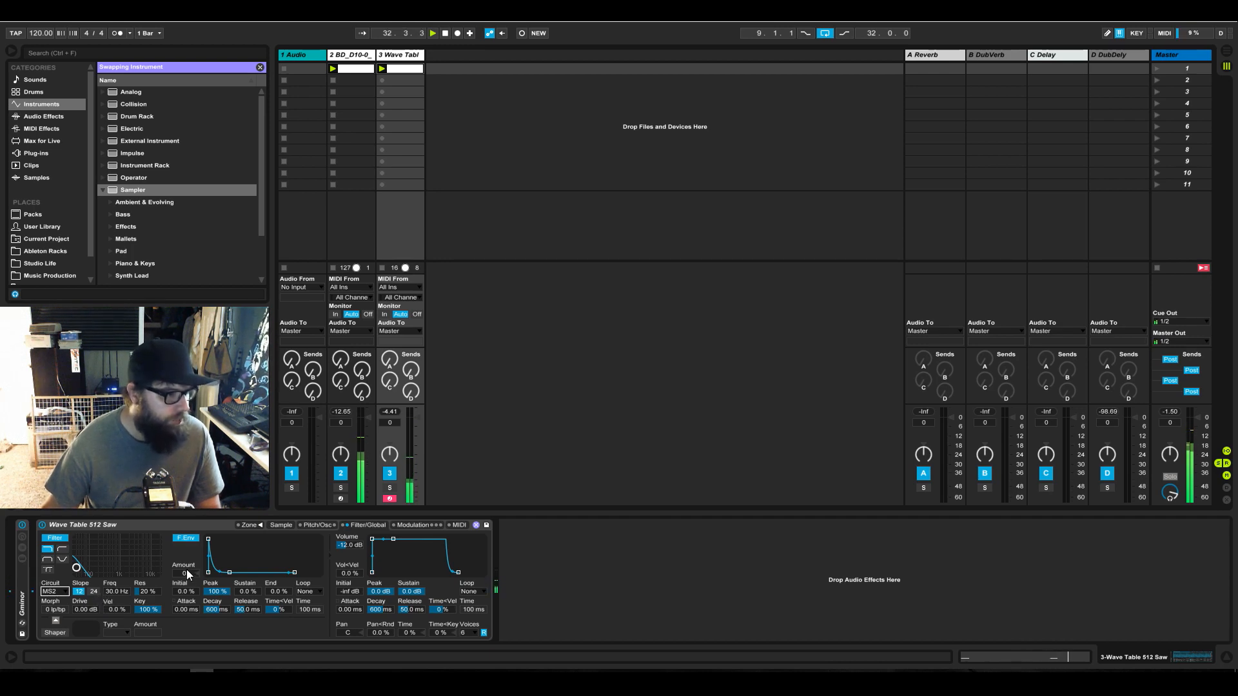
Set Sampler's filter envelope Amount to 72 and its Decay to 2.73 s
{"action": "left_click_drag", "start_coordinate": [187, 570], "coordinate": [176, 555]}
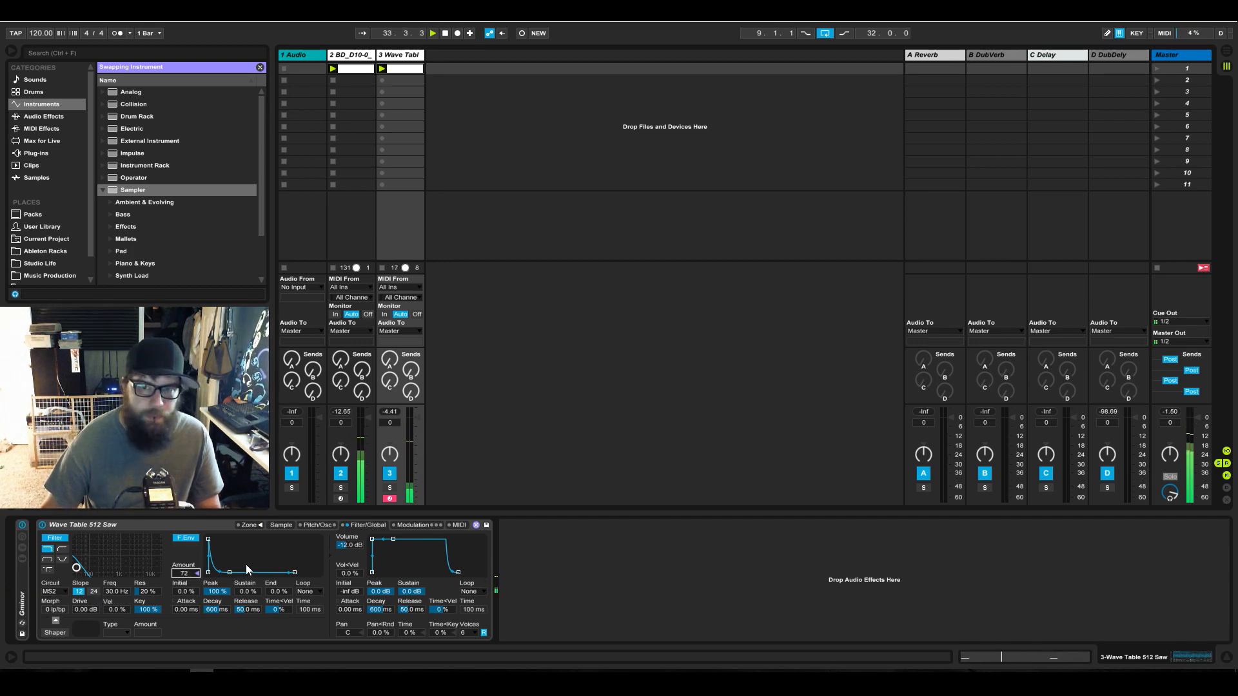
{"action": "left_click", "coordinate": [229, 572]}
{"action": "left_click_drag", "start_coordinate": [227, 571], "coordinate": [236, 572]}
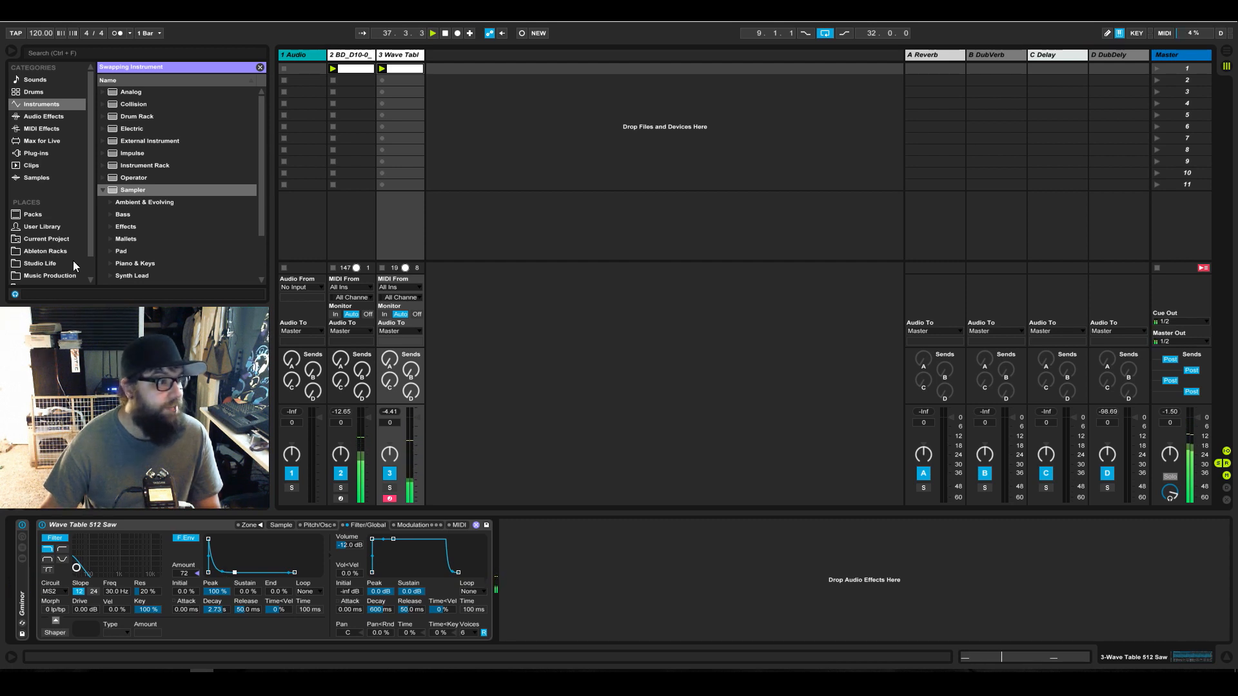
Load Dub Chord Fx Rack.adg from the Ableton Racks folder after Sampler on the saw track
{"action": "scroll", "coordinate": [60, 268], "scroll_direction": "down", "scroll_amount": 1}
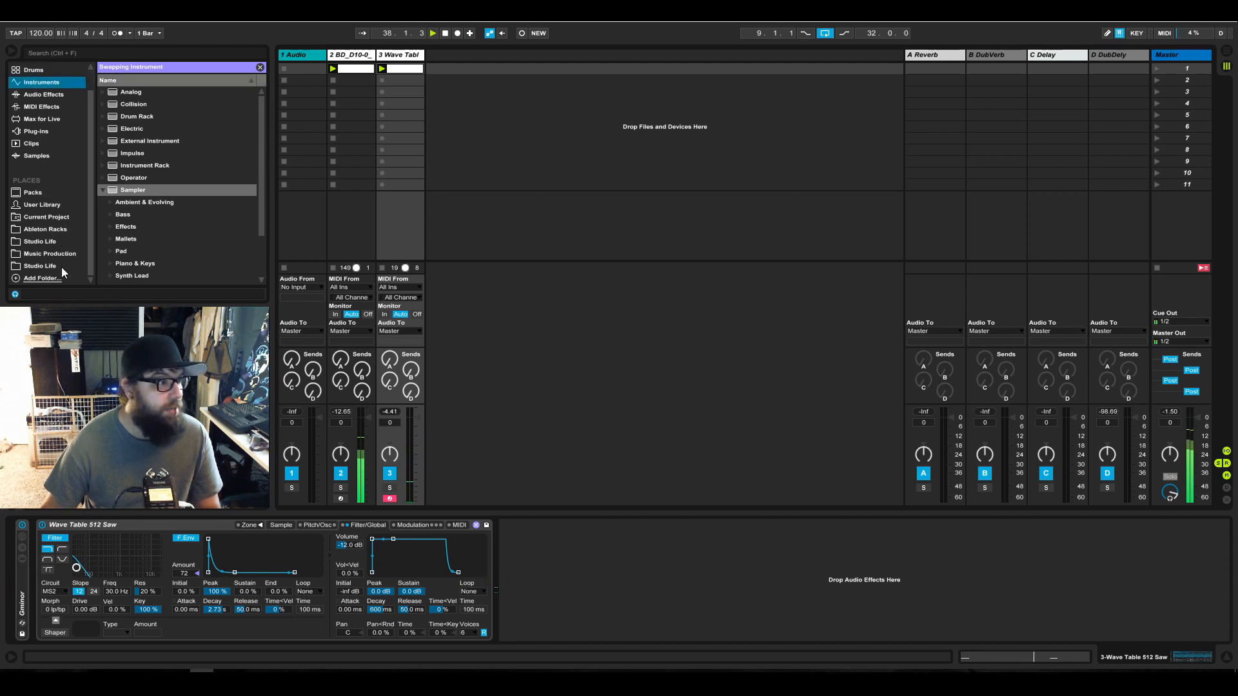
{"action": "left_click", "coordinate": [59, 233]}
{"action": "left_click", "coordinate": [260, 68]}
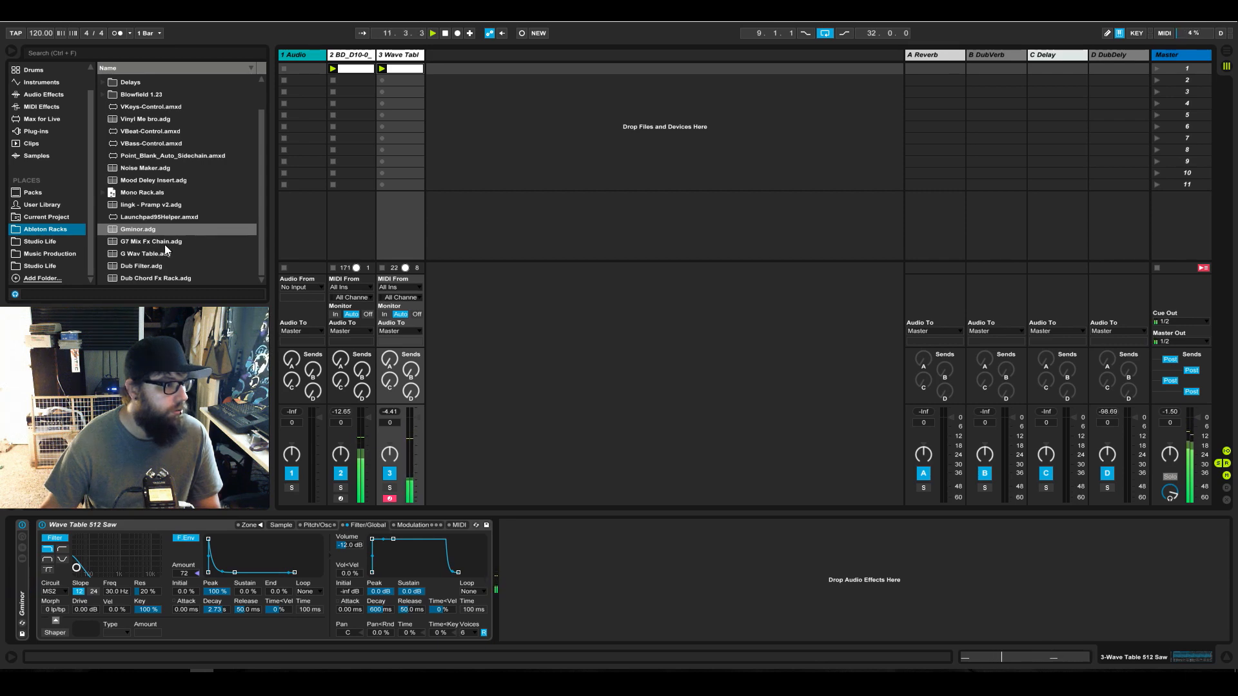
{"action": "left_click", "coordinate": [157, 280]}
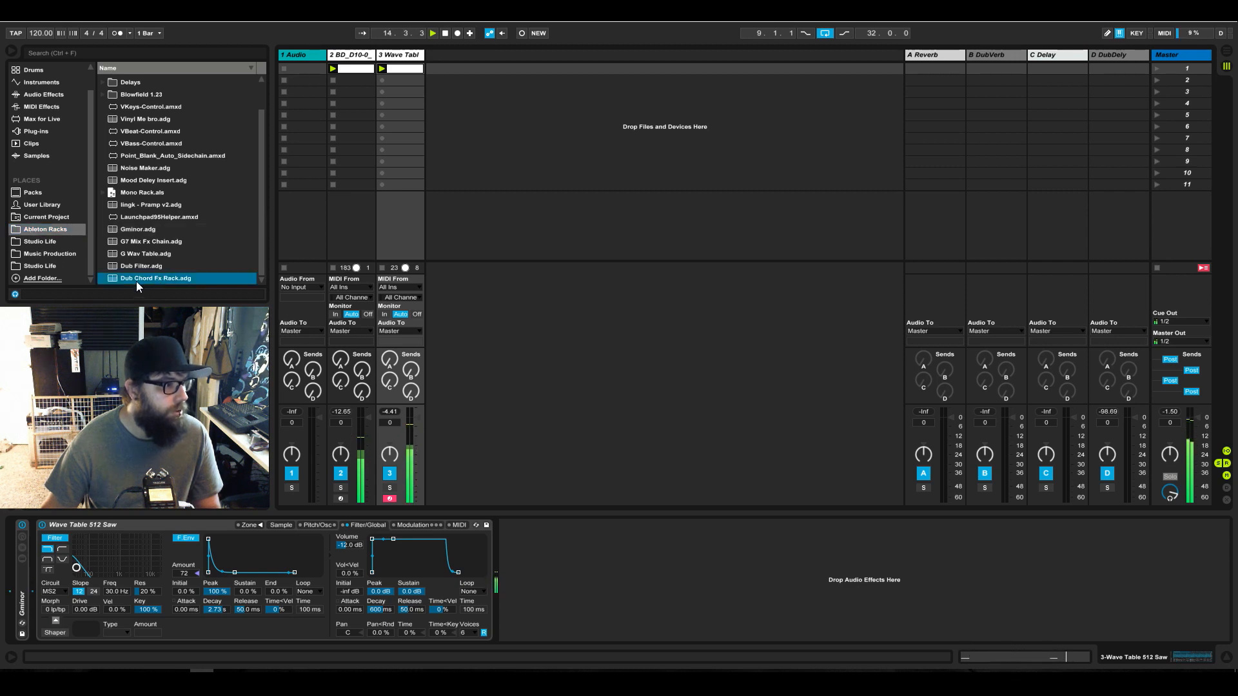
{"action": "left_click_drag", "start_coordinate": [137, 281], "coordinate": [625, 621]}
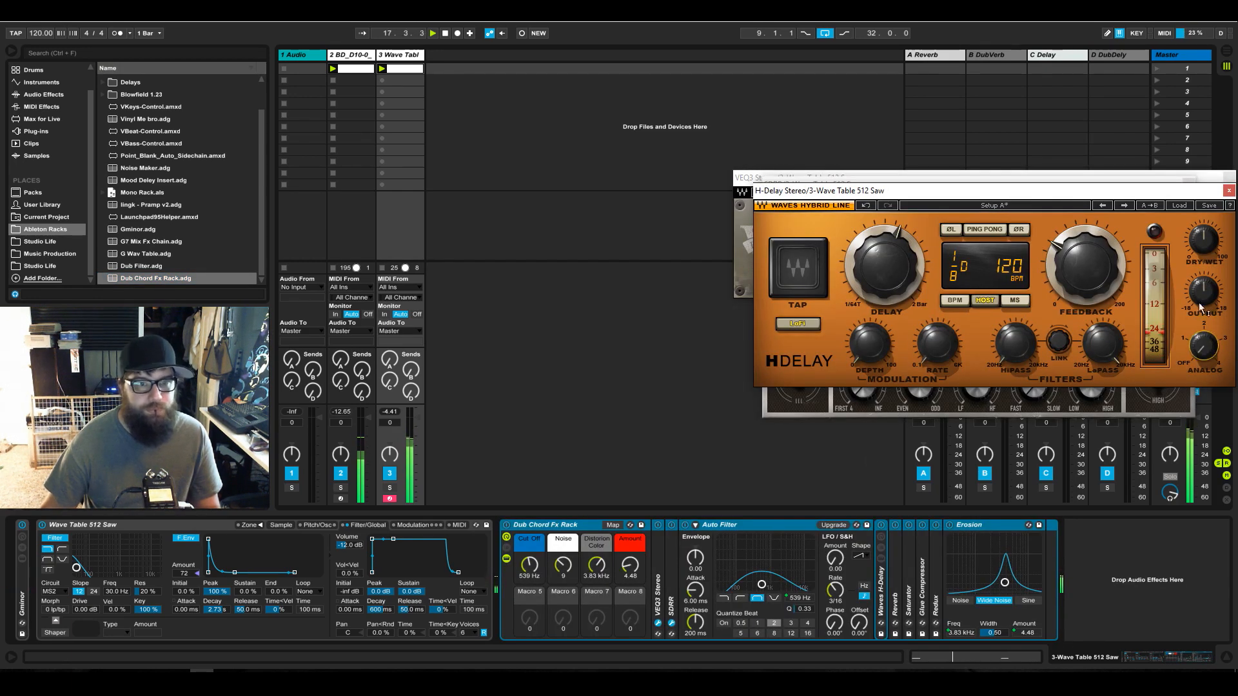
Close the H-Delay, SDRR and VEQ3 plug-in windows and raise the rack's Cut Off macro to 1.70 kHz
{"action": "left_click_drag", "start_coordinate": [1124, 194], "coordinate": [657, 173]}
{"action": "left_click", "coordinate": [1186, 185]}
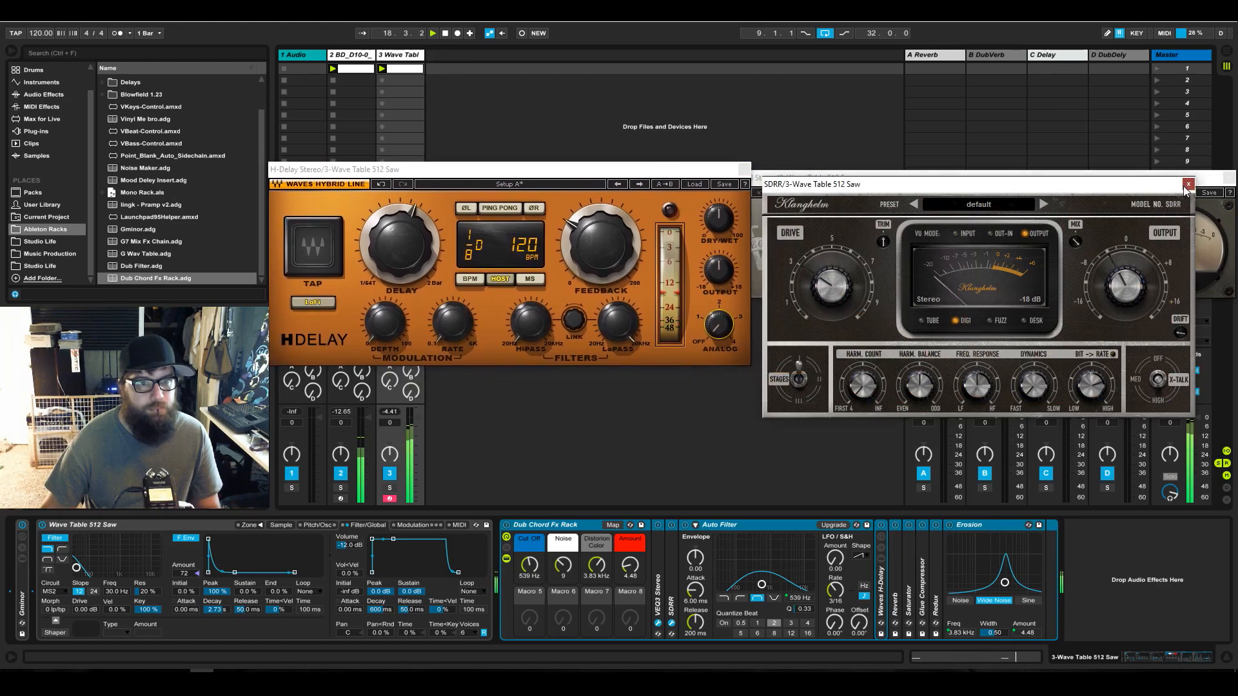
{"action": "left_click", "coordinate": [744, 170]}
{"action": "left_click", "coordinate": [1188, 184]}
{"action": "left_click_drag", "start_coordinate": [1129, 179], "coordinate": [840, 169]}
{"action": "left_click", "coordinate": [941, 168]}
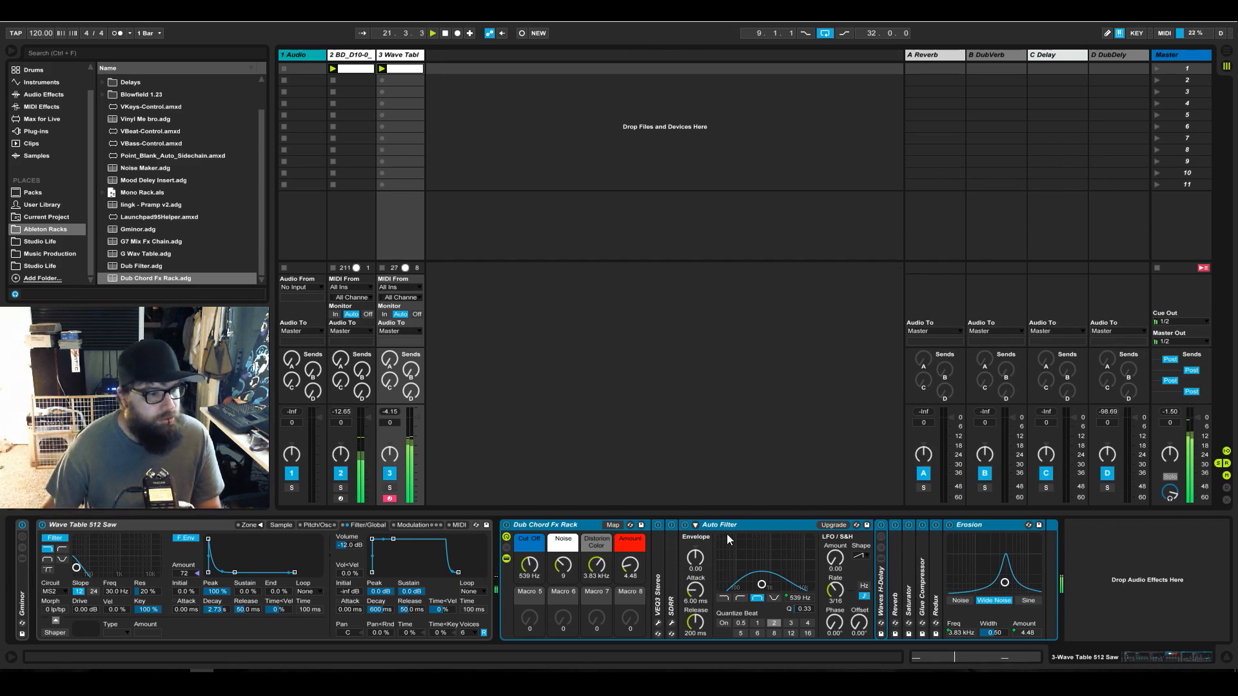
{"action": "mouse_move", "coordinate": [530, 566]}
{"action": "left_mouse_down"}
{"action": "mouse_move", "coordinate": [530, 513]}
{"action": "mouse_move", "coordinate": [529, 587]}
{"action": "mouse_move", "coordinate": [530, 524]}
{"action": "mouse_move", "coordinate": [529, 548]}
{"action": "left_mouse_up"}
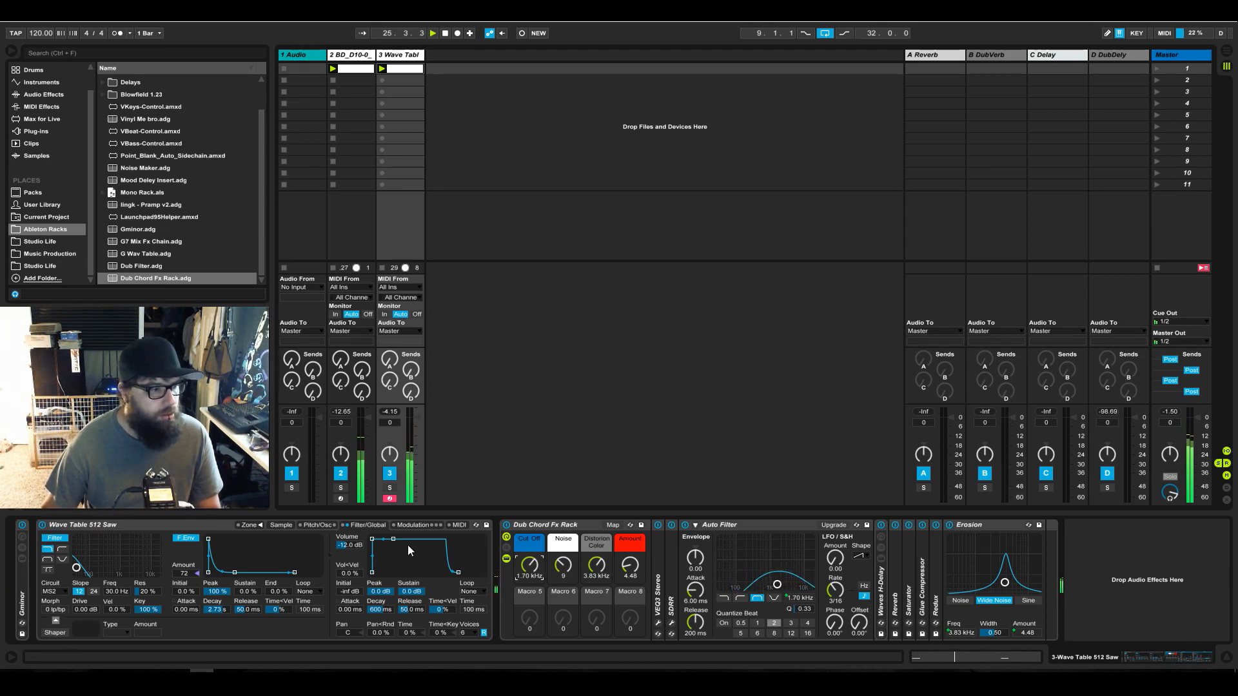
Lengthen both G2 notes in the saw clip to quarter notes, ending at 1.2 and 2.3.3, and return to the track's devices
{"action": "double_click", "coordinate": [408, 71]}
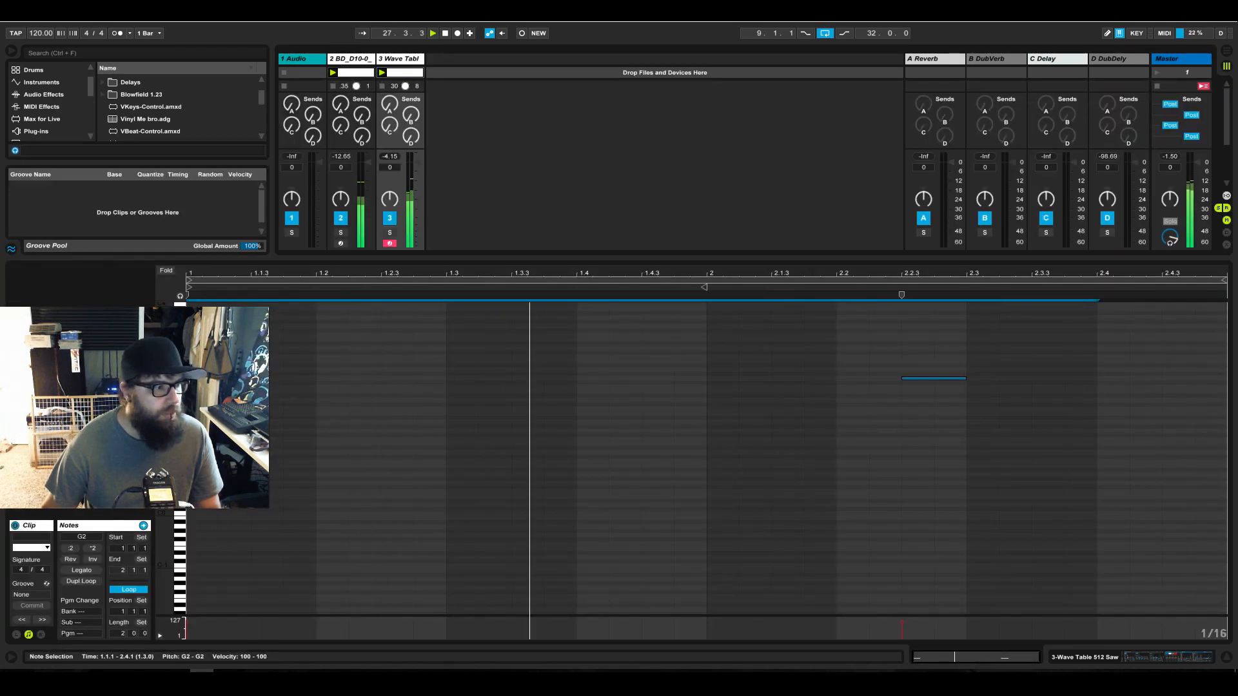
{"action": "left_click_drag", "start_coordinate": [250, 380], "coordinate": [321, 398]}
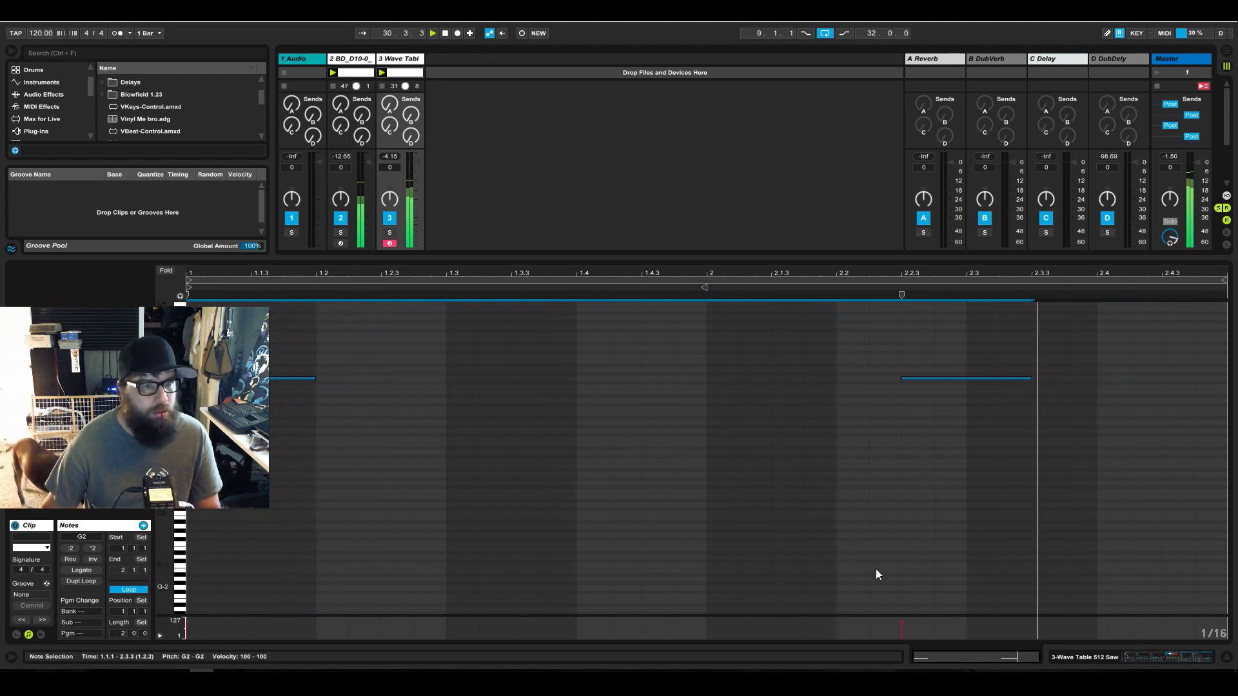
{"action": "left_click", "coordinate": [1093, 658]}
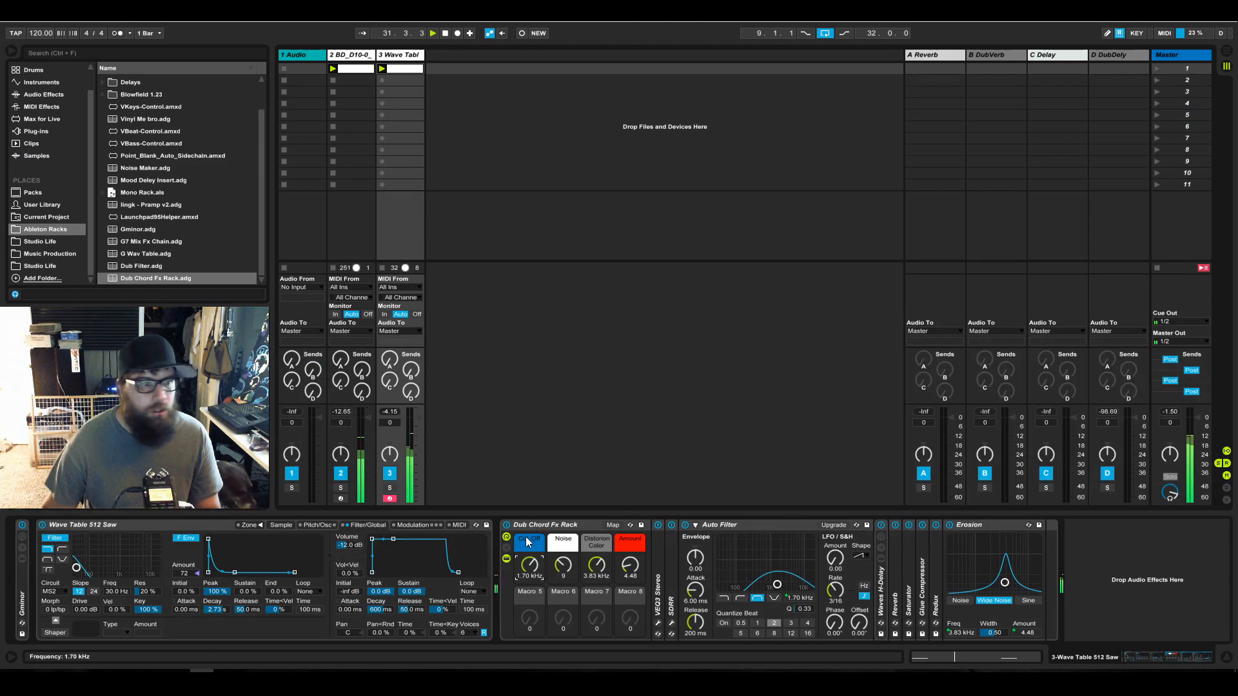
Set Sampler's volume envelope Sustain to -5.4 dB and Release to about 1.3 s, and lower the Cut Off macro to 1.25 kHz
{"action": "left_click_drag", "start_coordinate": [458, 573], "coordinate": [472, 573]}
{"action": "left_click_drag", "start_coordinate": [393, 539], "coordinate": [393, 544]}
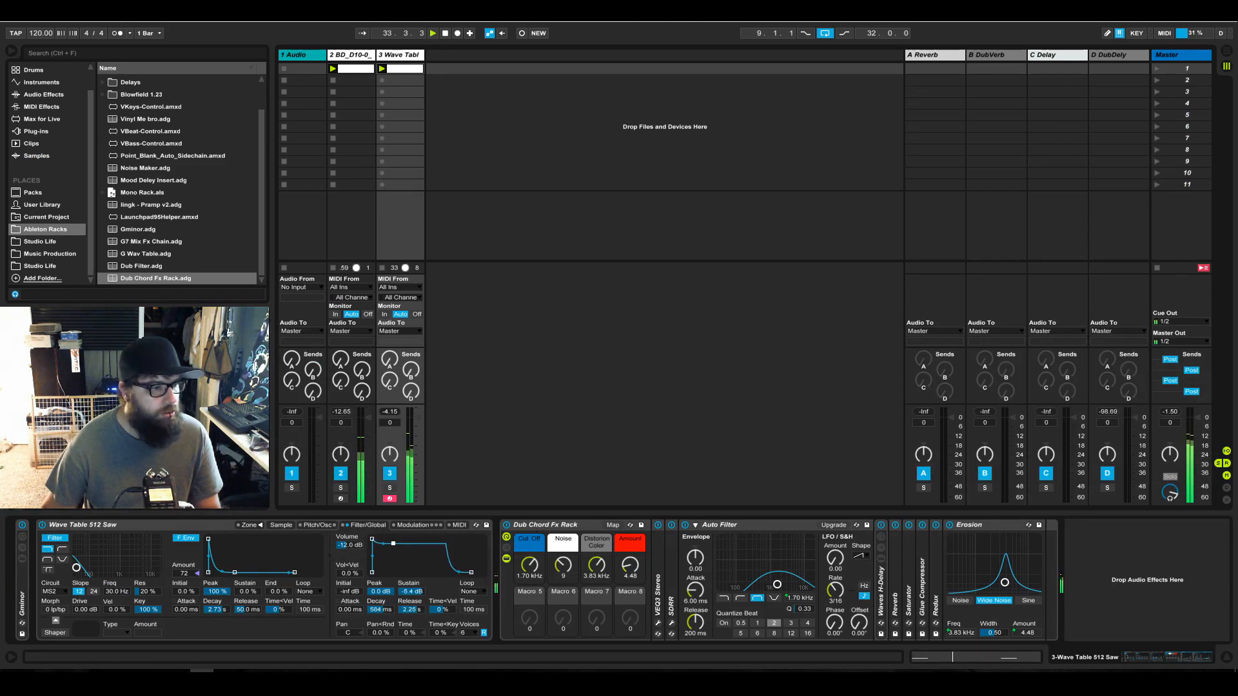
{"action": "left_click_drag", "start_coordinate": [472, 572], "coordinate": [469, 573]}
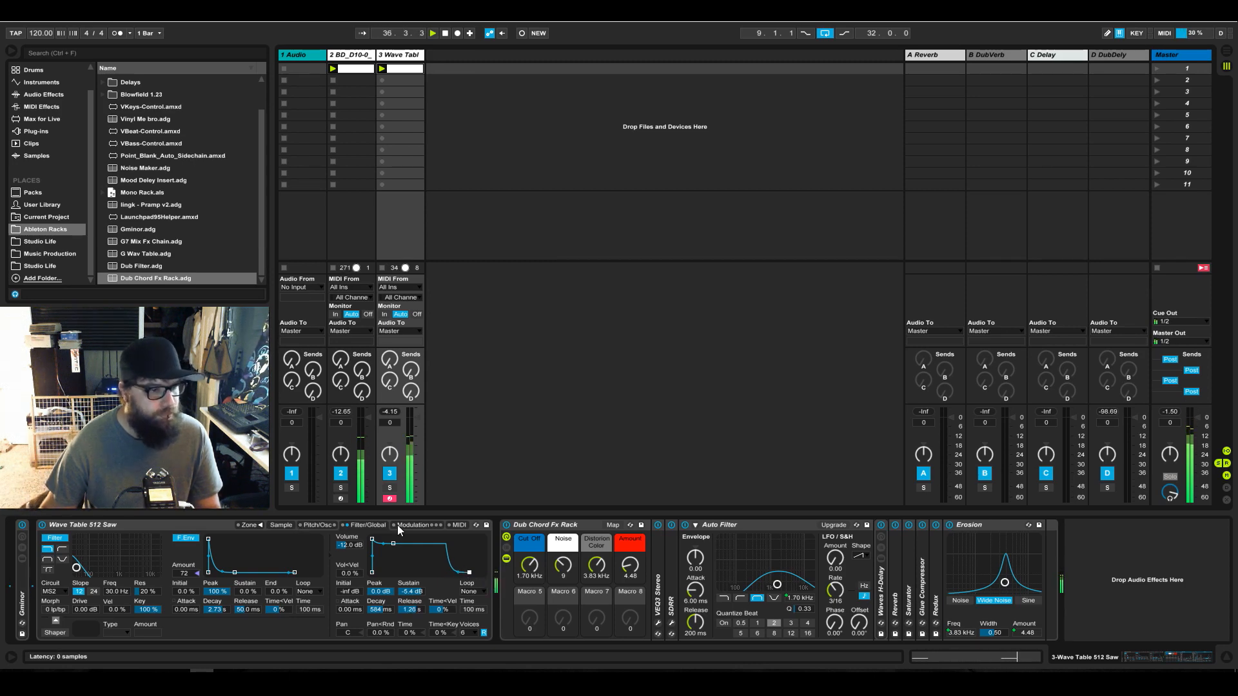
{"action": "mouse_move", "coordinate": [529, 566]}
{"action": "left_mouse_down"}
{"action": "mouse_move", "coordinate": [529, 597]}
{"action": "mouse_move", "coordinate": [530, 573]}
{"action": "left_mouse_up"}
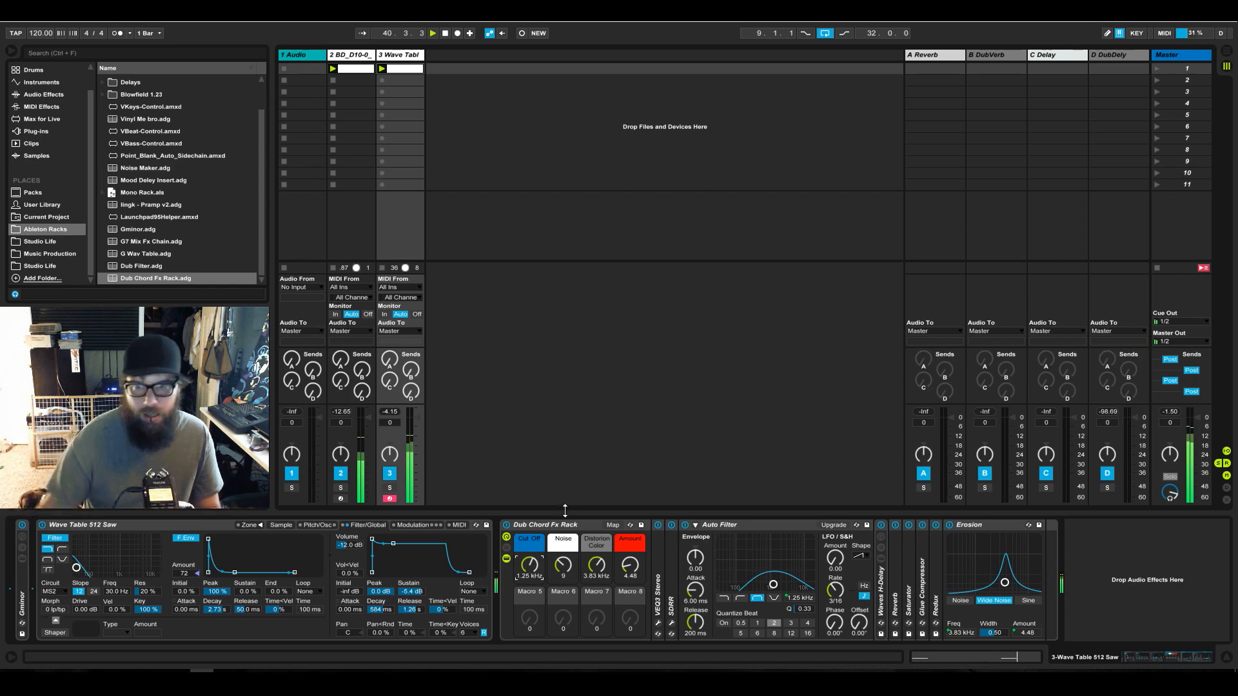
Bypass the rack's Auto Filter and shorten Sampler's filter envelope Decay to 859 ms
{"action": "left_click", "coordinate": [685, 524]}
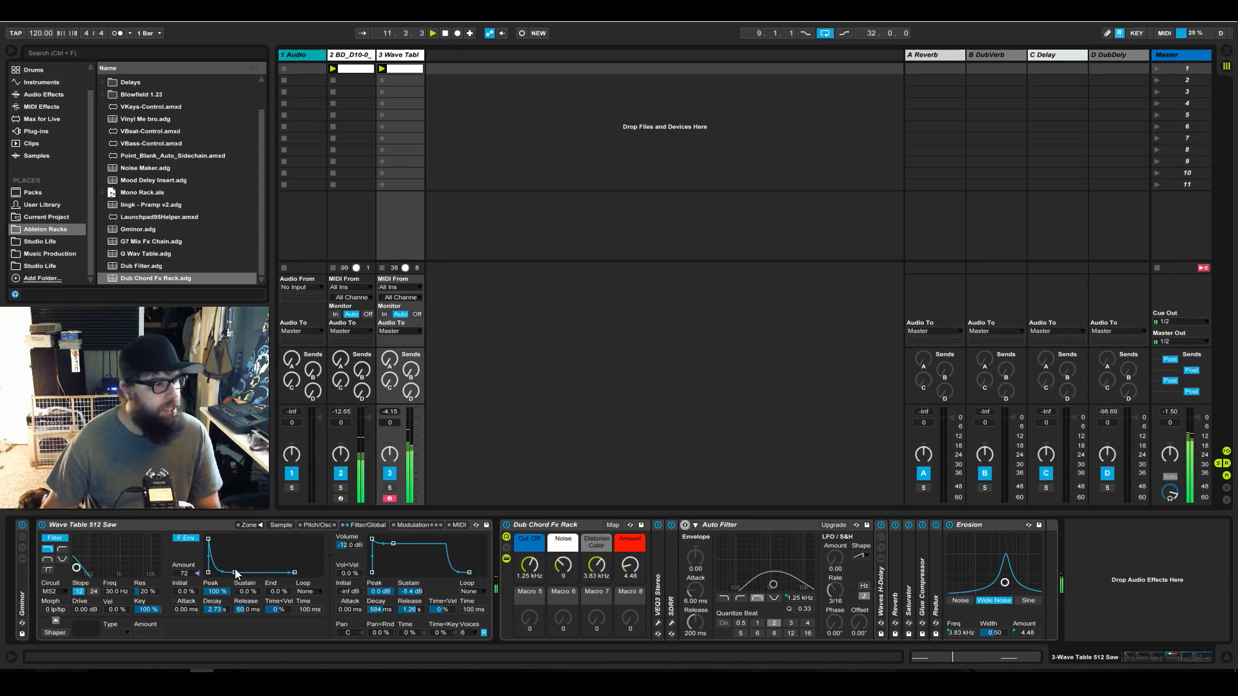
{"action": "left_click_drag", "start_coordinate": [235, 574], "coordinate": [227, 573]}
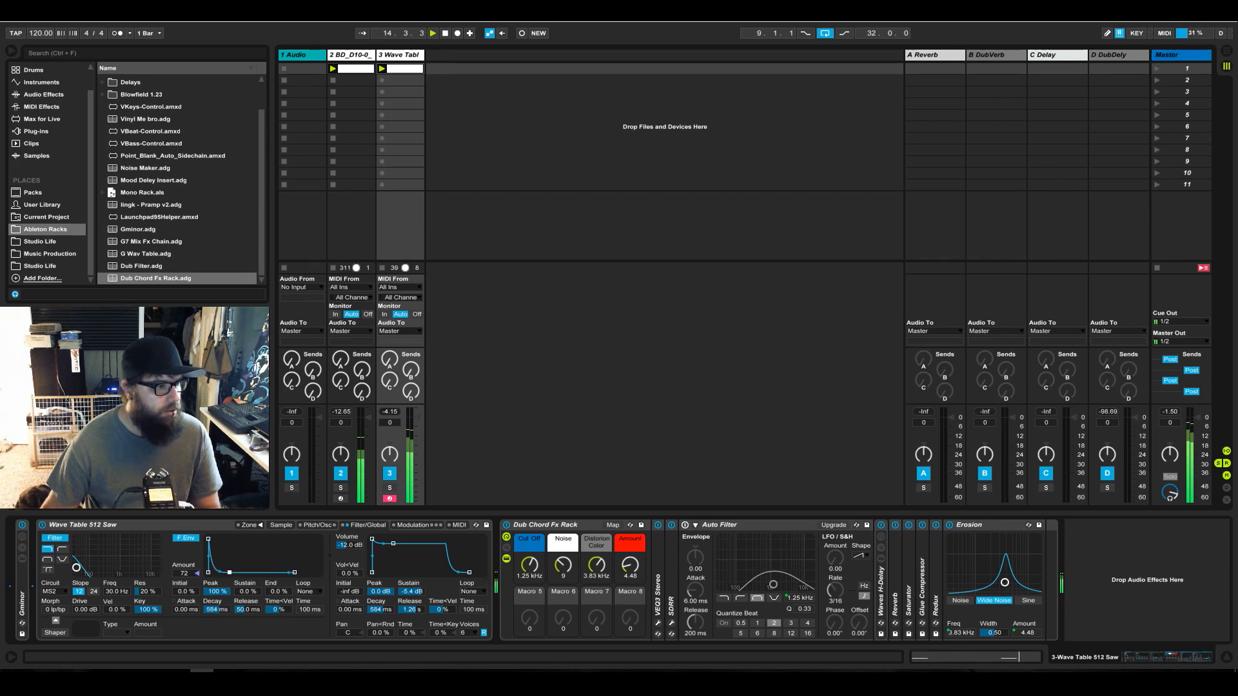
Group the Wave Table 512 Saw Sampler into an Instrument Rack and map its filter envelope Decay to Macro 1
{"action": "left_click", "coordinate": [180, 522]}
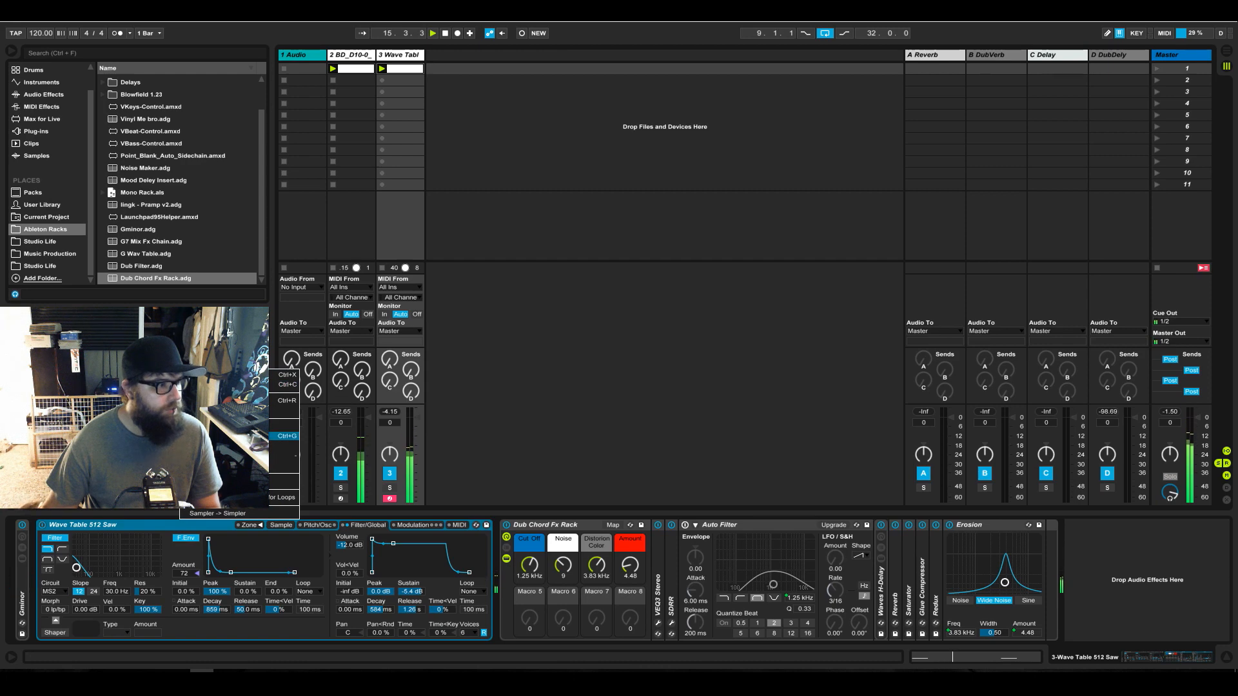
{"action": "key", "text": "ctrl+g"}
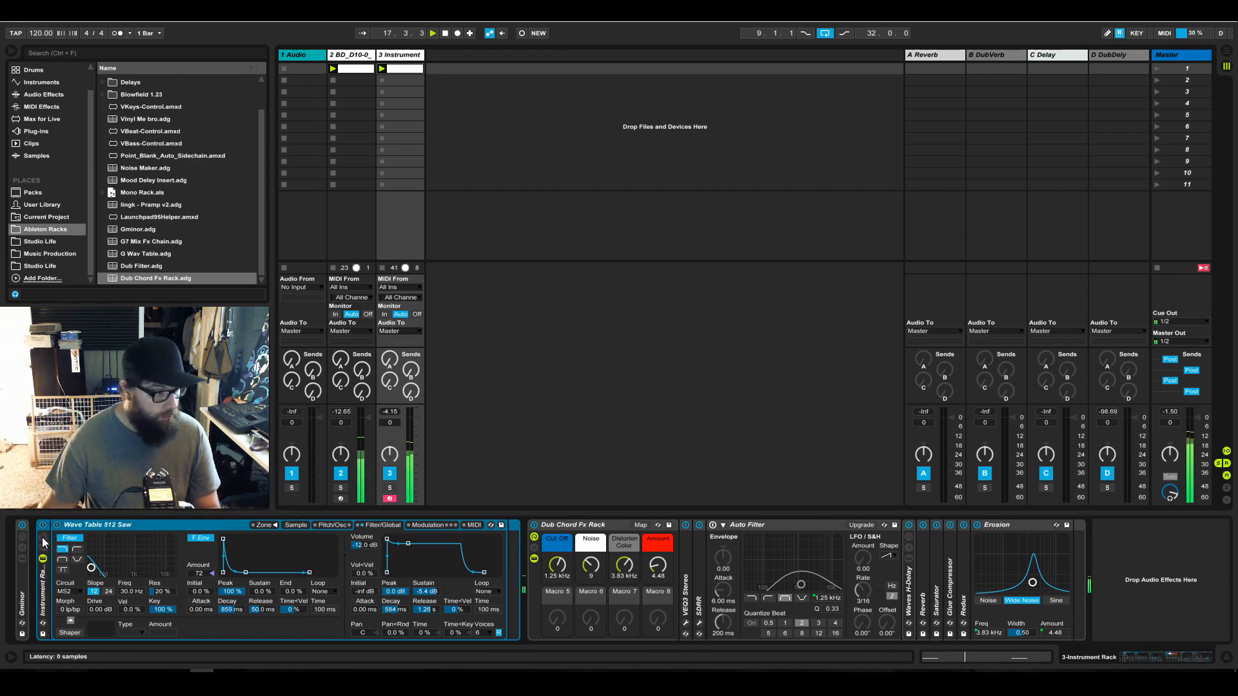
{"action": "left_click", "coordinate": [42, 537]}
{"action": "left_click", "coordinate": [147, 527]}
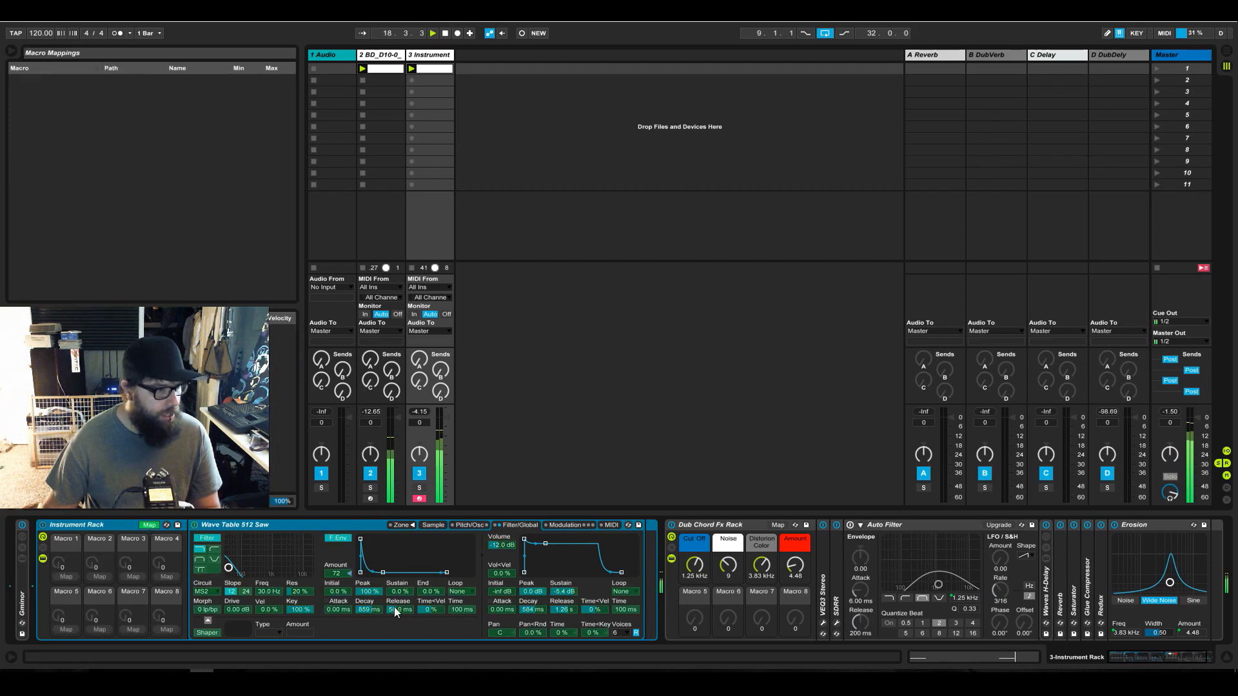
{"action": "left_click", "coordinate": [367, 609]}
{"action": "left_click", "coordinate": [66, 576]}
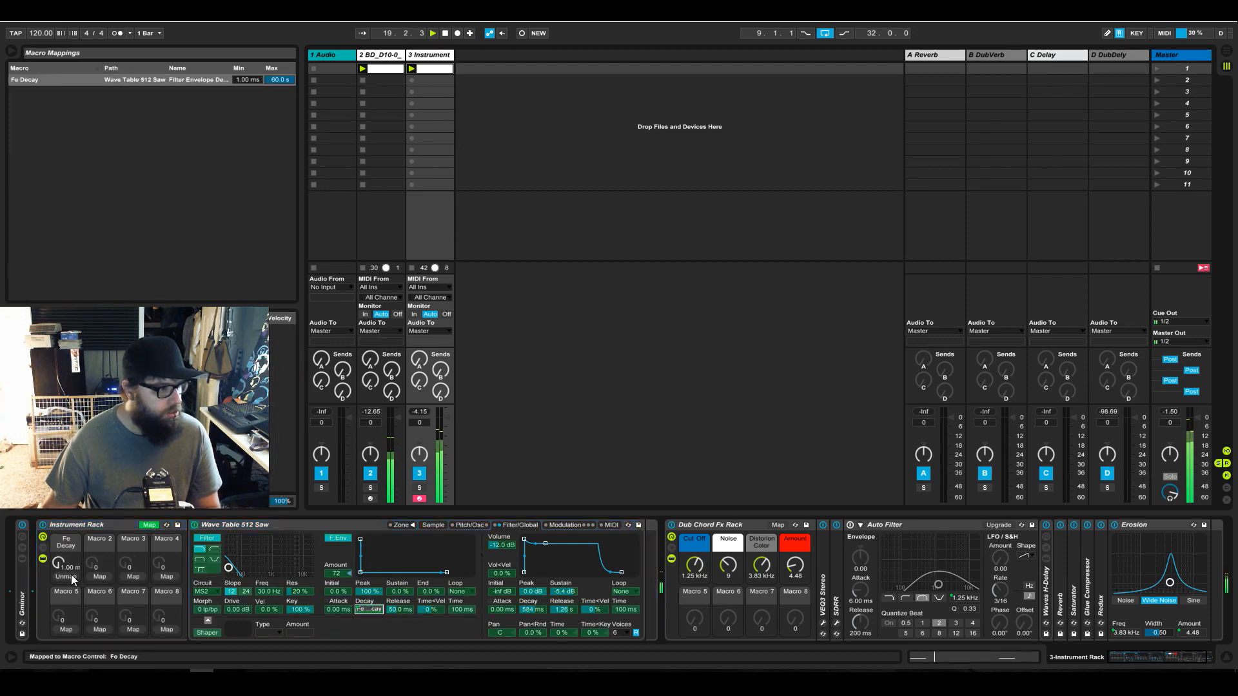
{"action": "left_click", "coordinate": [158, 527]}
Sweep the Fe Decay macro to audition its range, ending at 938 ms
{"action": "left_click_drag", "start_coordinate": [71, 567], "coordinate": [71, 556]}
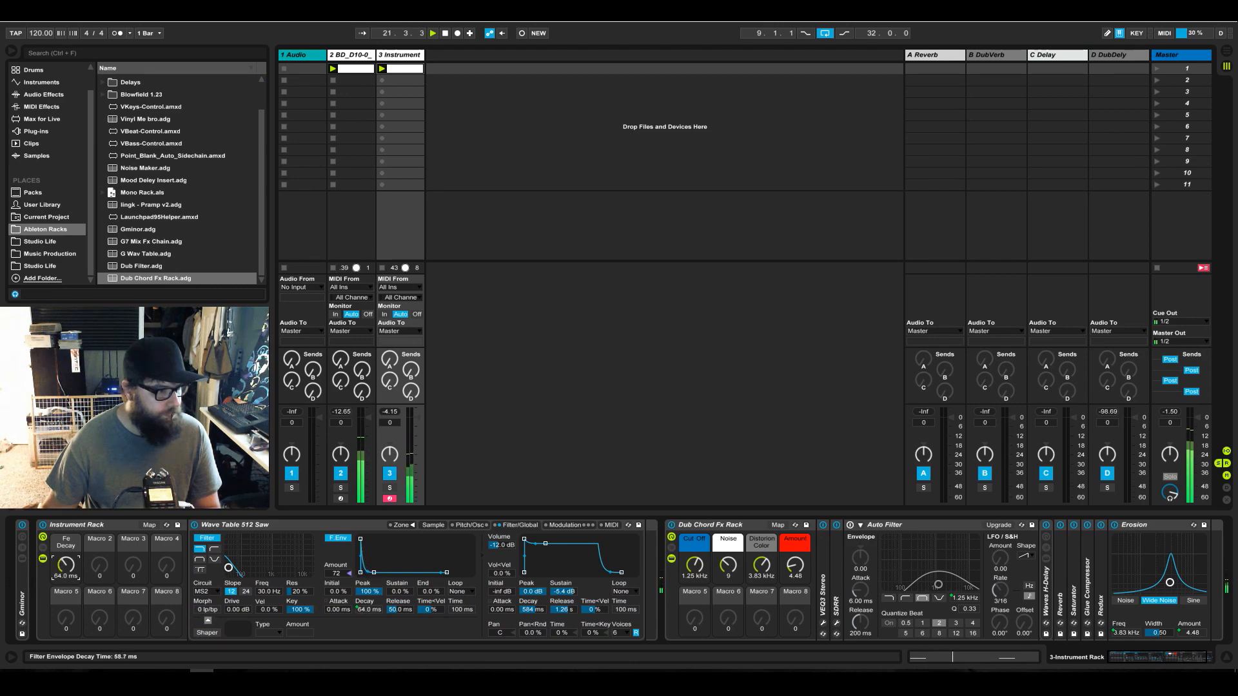
{"action": "left_click_drag", "start_coordinate": [66, 565], "coordinate": [66, 563]}
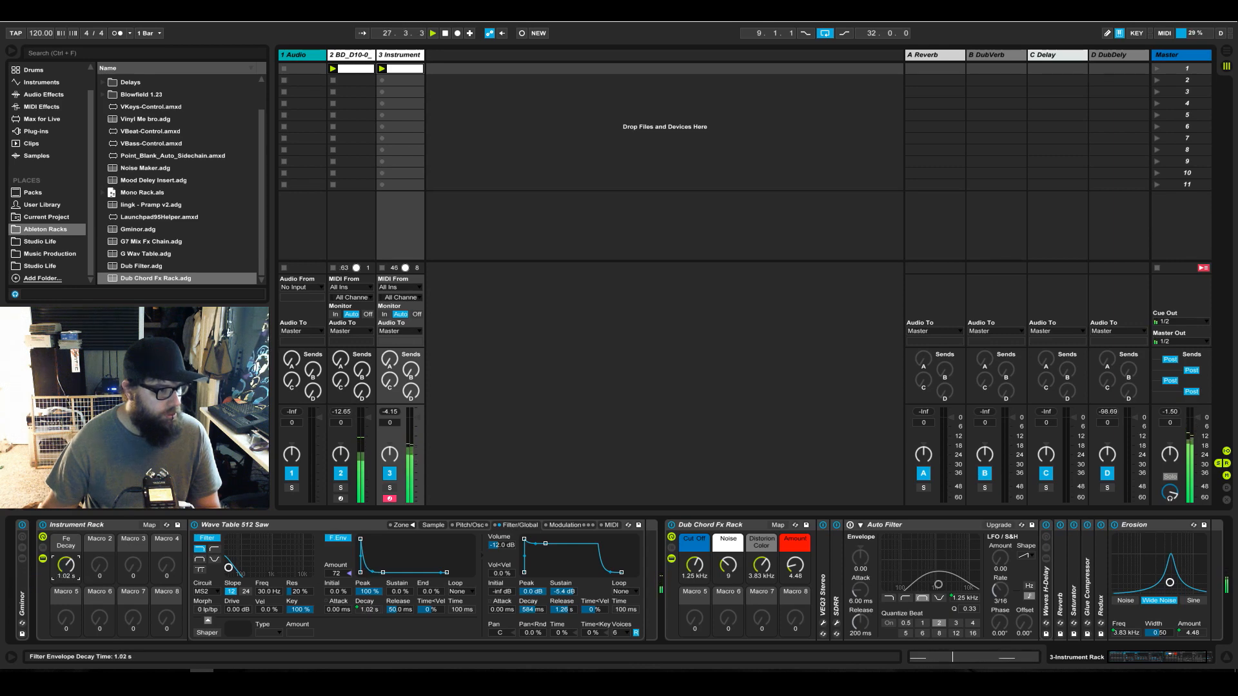
{"action": "left_click_drag", "start_coordinate": [66, 565], "coordinate": [66, 570]}
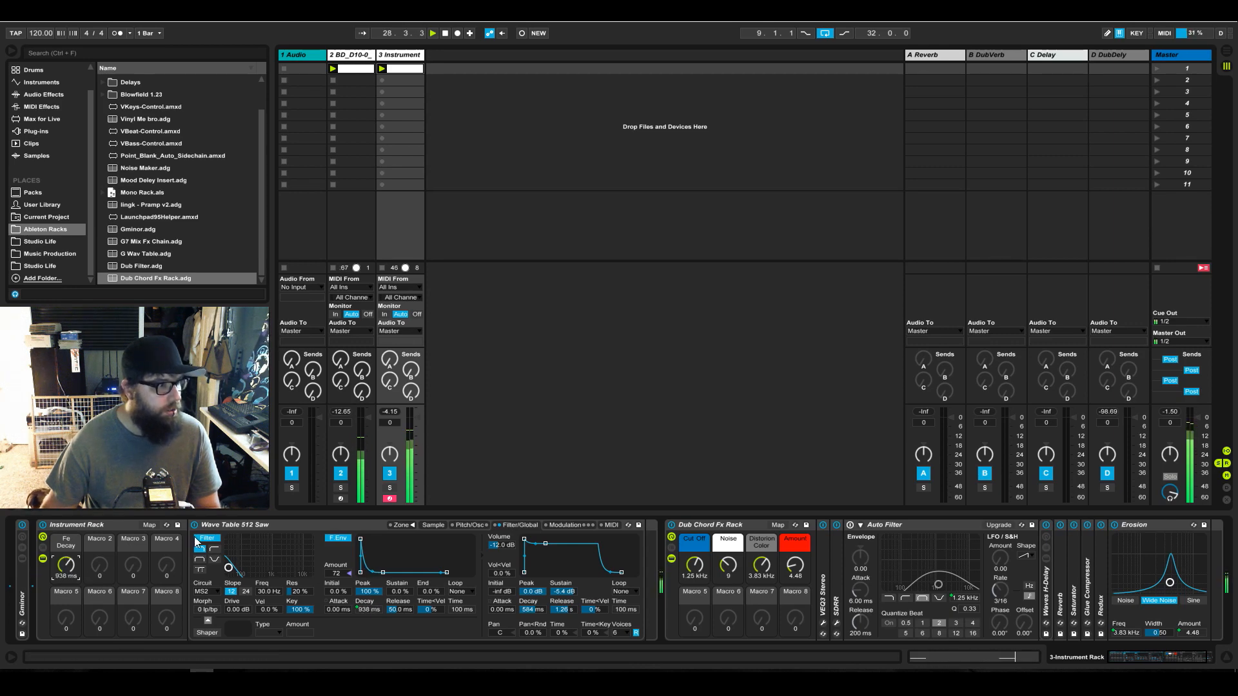
Set the minimum of the Fe Decay macro mapping to 1.00 s and raise the macro to 60.0 s
{"action": "left_click", "coordinate": [151, 525]}
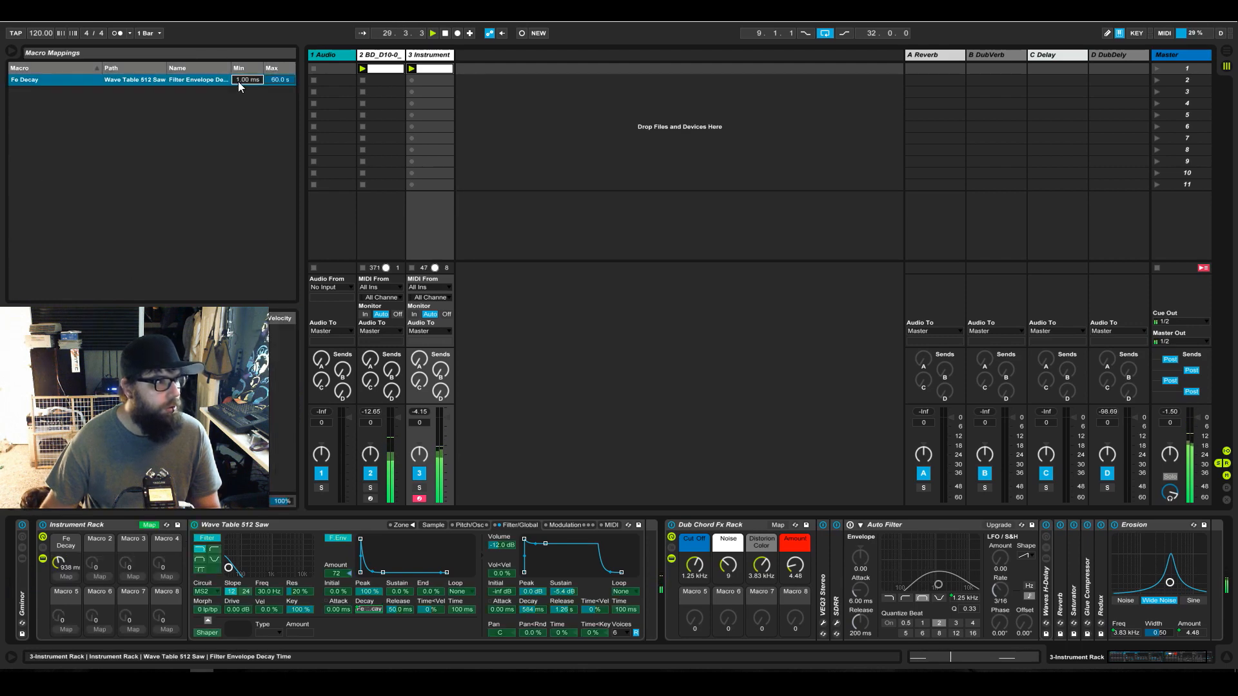
{"action": "type", "text": "1000"}
{"action": "key", "text": "Return"}
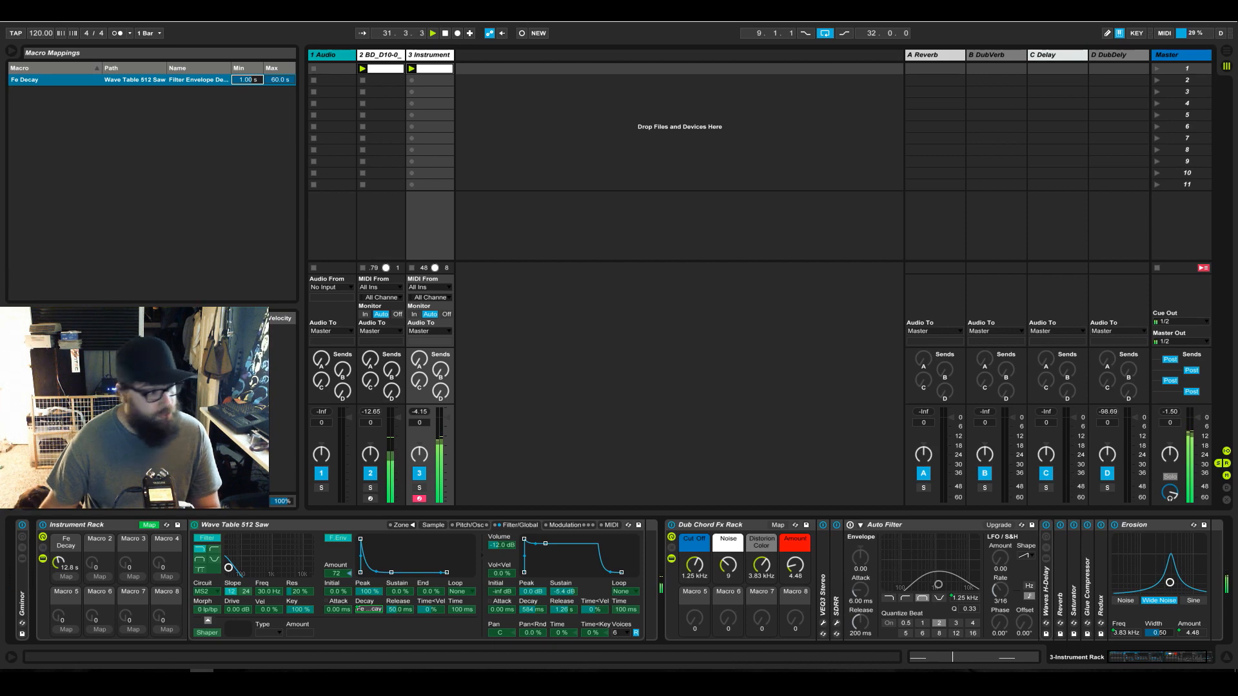
{"action": "left_click", "coordinate": [149, 526]}
{"action": "left_click_drag", "start_coordinate": [66, 565], "coordinate": [66, 503]}
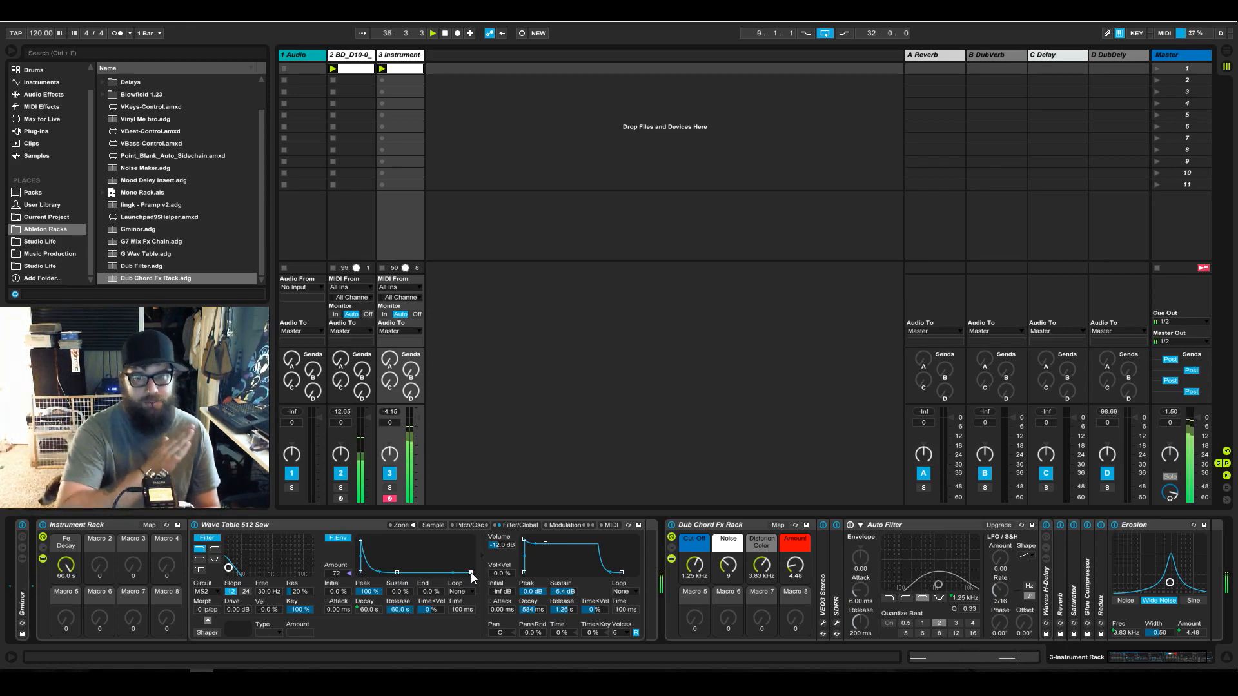
Shorten Sampler's filter envelope Release to 1.00 ms and map it to Macro 2 of the Instrument Rack
{"action": "left_click_drag", "start_coordinate": [471, 573], "coordinate": [435, 572]}
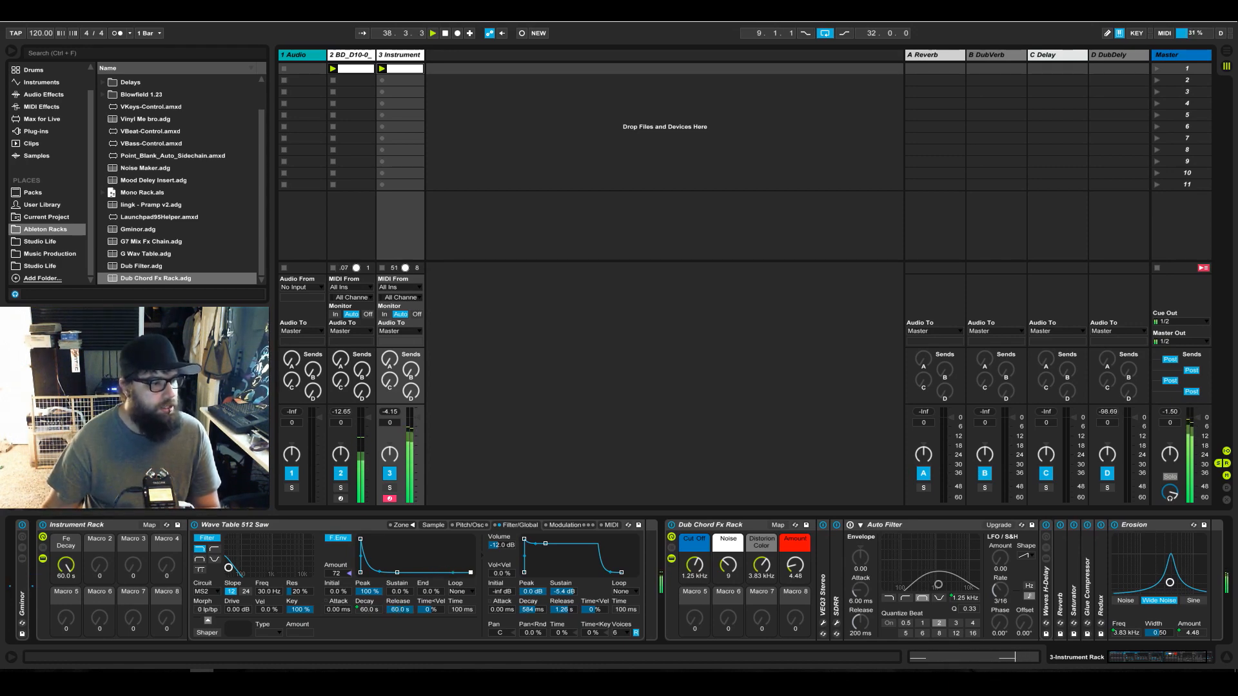
{"action": "left_click", "coordinate": [149, 525]}
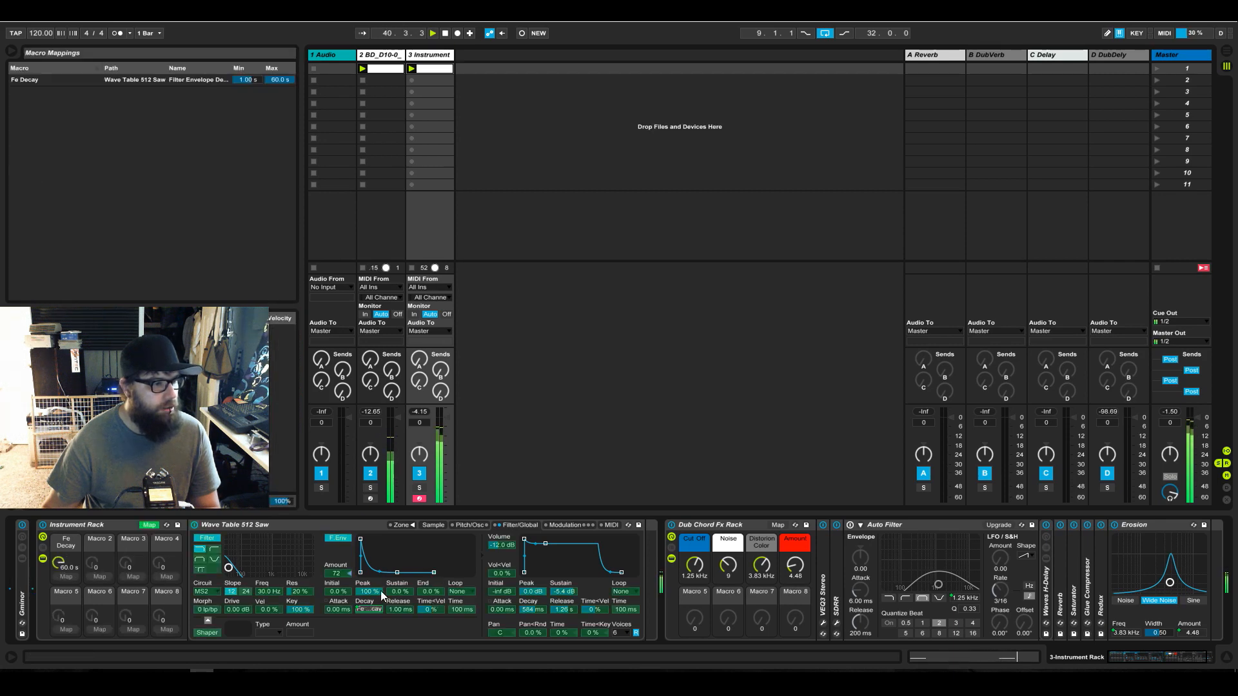
{"action": "left_click", "coordinate": [395, 610]}
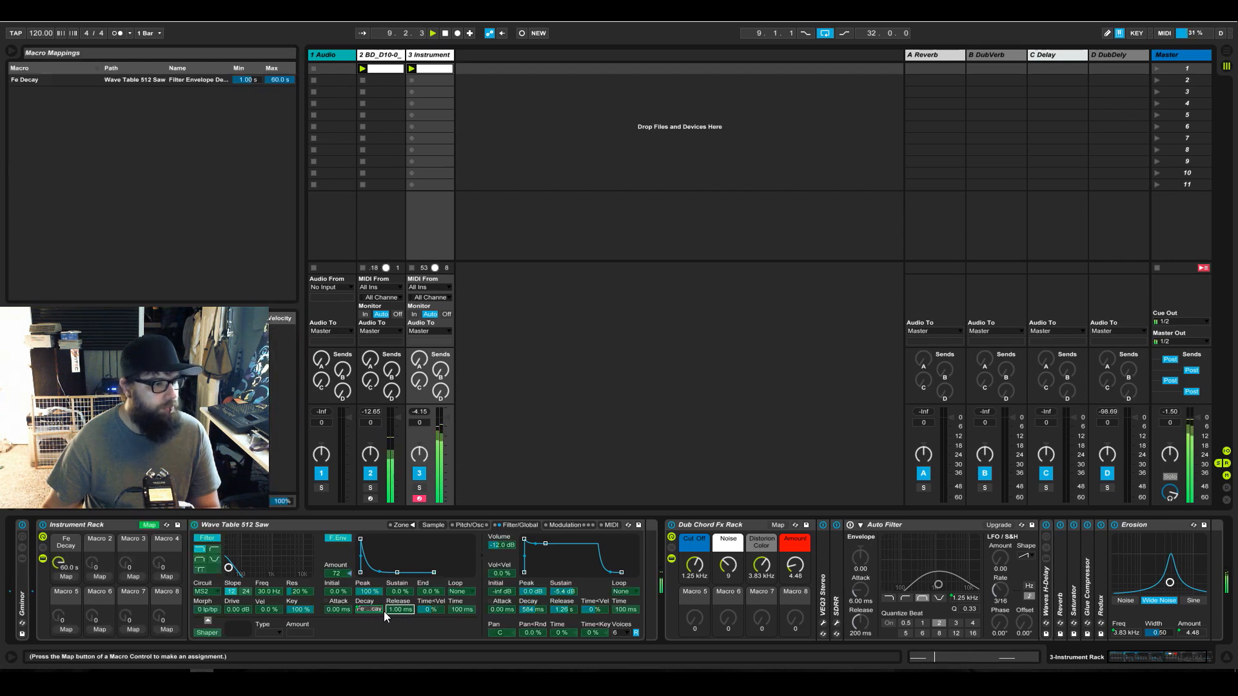
{"action": "left_click", "coordinate": [100, 577]}
{"action": "left_click", "coordinate": [149, 525]}
Set the Fe Decay macro to 2.99 s and the Fe Release macro to 1.09 ms
{"action": "left_click_drag", "start_coordinate": [99, 566], "coordinate": [100, 545]}
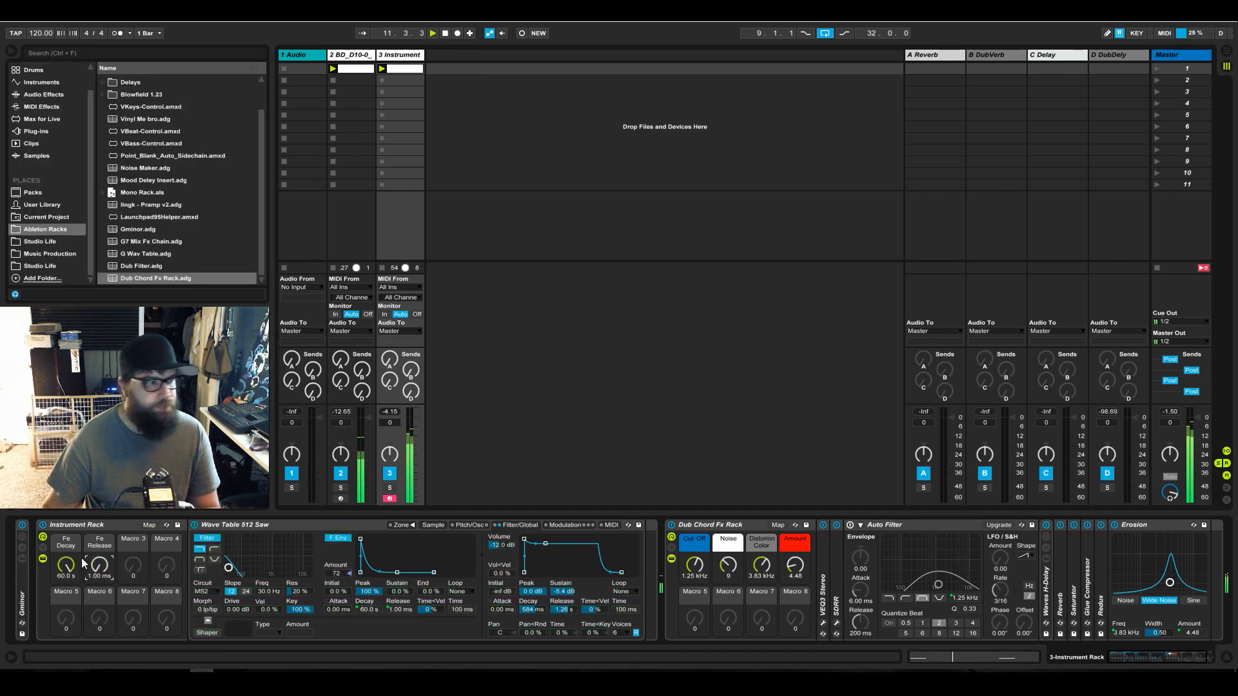
{"action": "left_click_drag", "start_coordinate": [65, 565], "coordinate": [66, 651]}
{"action": "mouse_move", "coordinate": [97, 564]}
{"action": "left_mouse_down"}
{"action": "mouse_move", "coordinate": [97, 477]}
{"action": "mouse_move", "coordinate": [97, 564]}
{"action": "mouse_move", "coordinate": [66, 555]}
{"action": "mouse_move", "coordinate": [101, 573]}
{"action": "mouse_move", "coordinate": [76, 561]}
{"action": "left_mouse_up"}
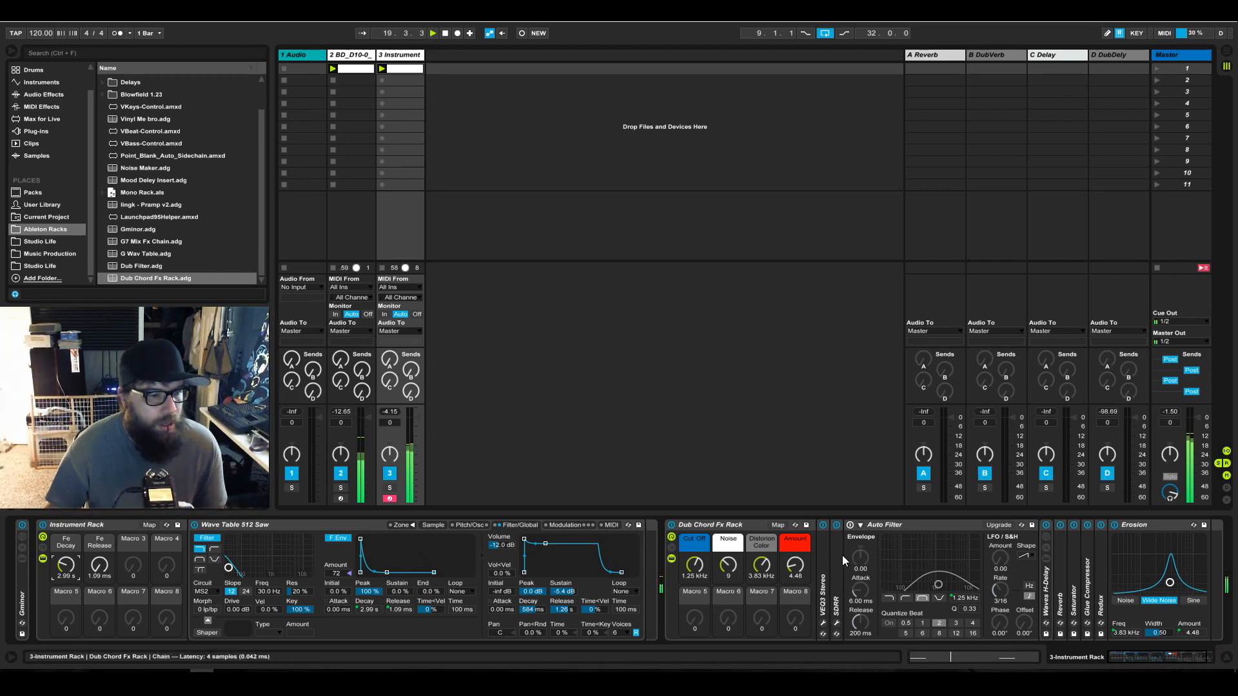
Re-enable Auto Filter in Dub Chord Fx Rack and lower the Cut Off macro to 512 Hz
{"action": "left_click", "coordinate": [851, 526]}
{"action": "mouse_move", "coordinate": [694, 565]}
{"action": "left_mouse_down"}
{"action": "mouse_move", "coordinate": [695, 553]}
{"action": "mouse_move", "coordinate": [694, 579]}
{"action": "left_mouse_up"}
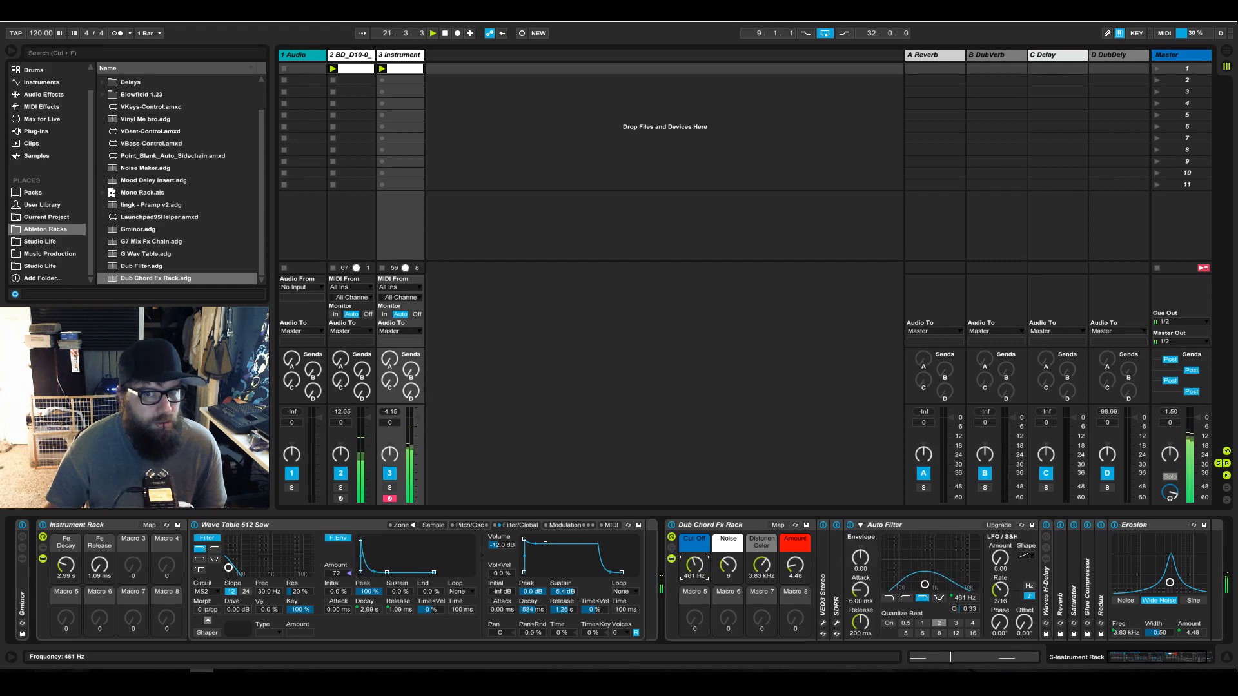
{"action": "left_click_drag", "start_coordinate": [695, 579], "coordinate": [696, 558]}
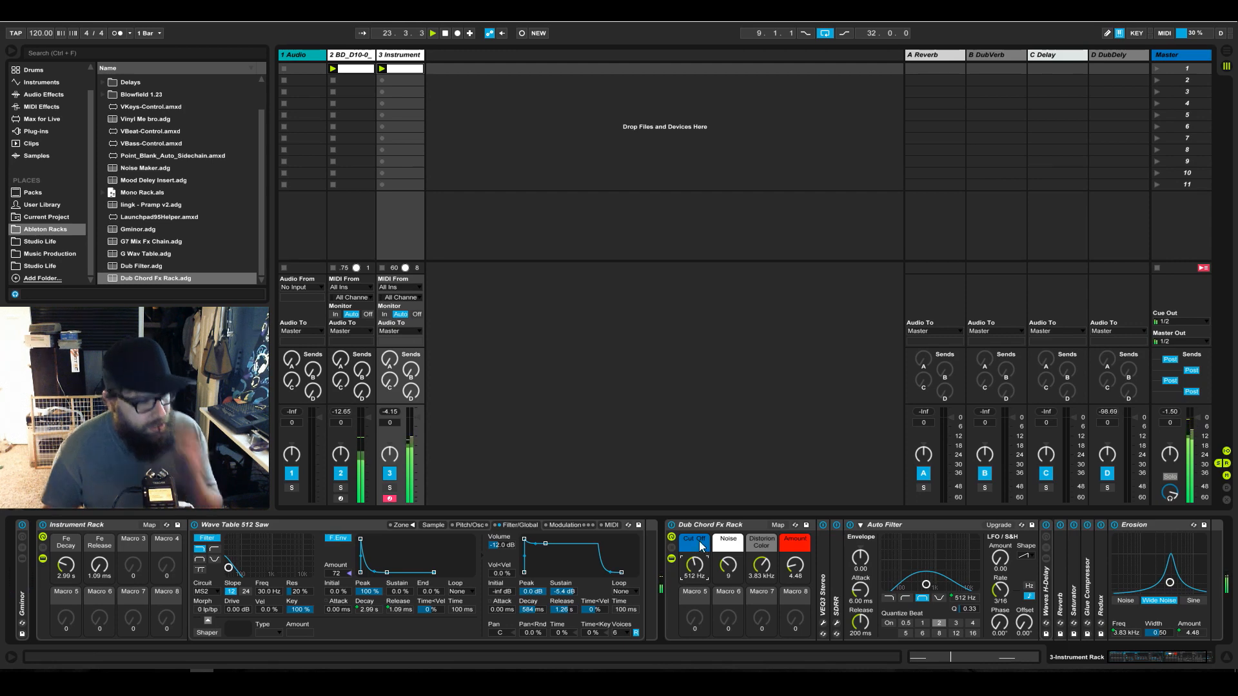
Compare the chord with Sampler's filter off and on, and try a filter envelope Amount of -68
{"action": "left_click", "coordinate": [207, 540]}
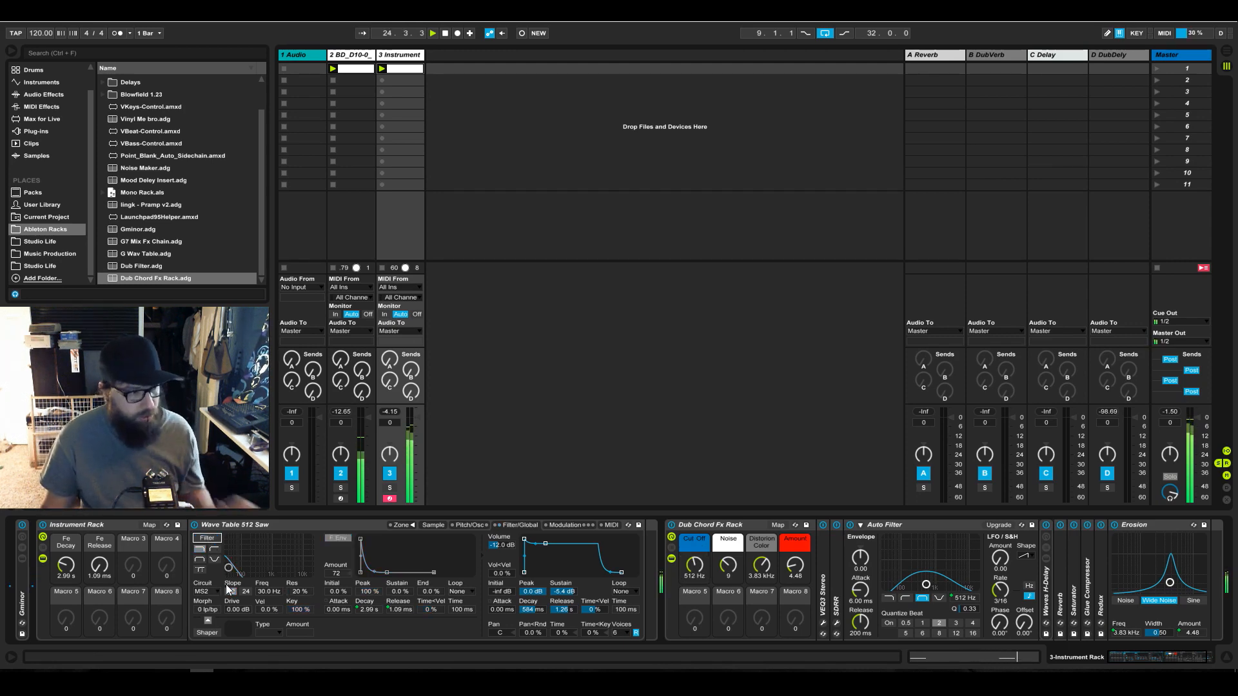
{"action": "left_click", "coordinate": [206, 539]}
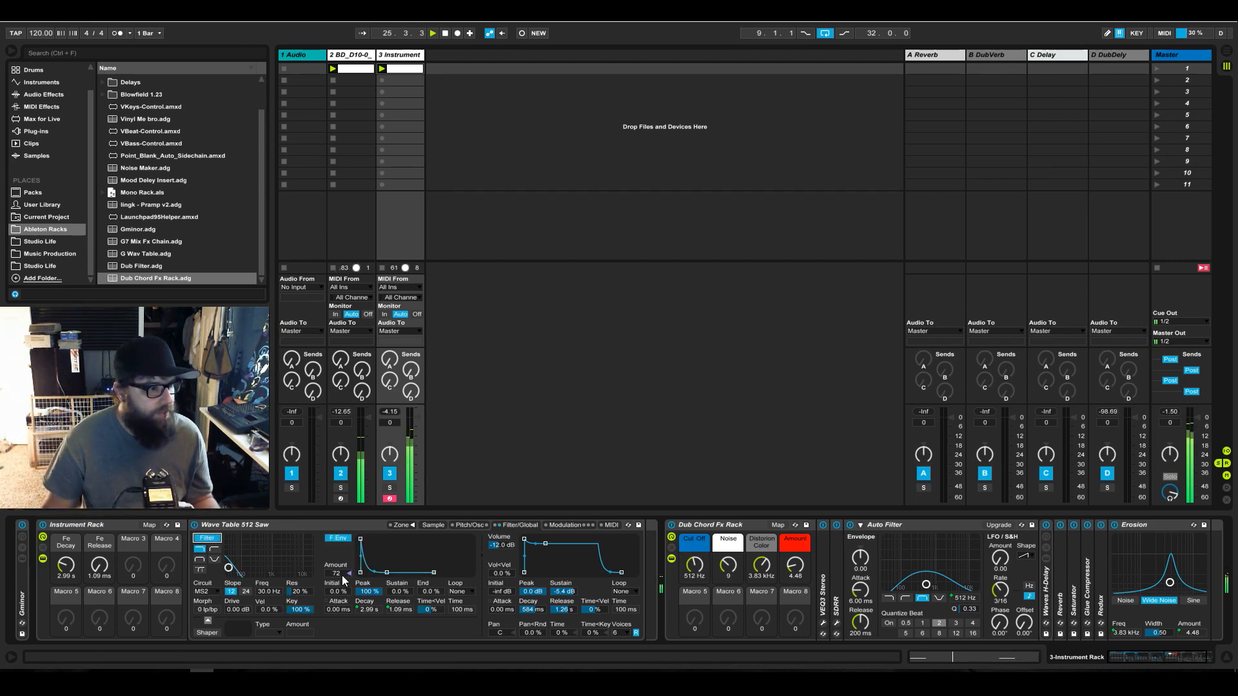
{"action": "left_click_drag", "start_coordinate": [341, 574], "coordinate": [347, 573]}
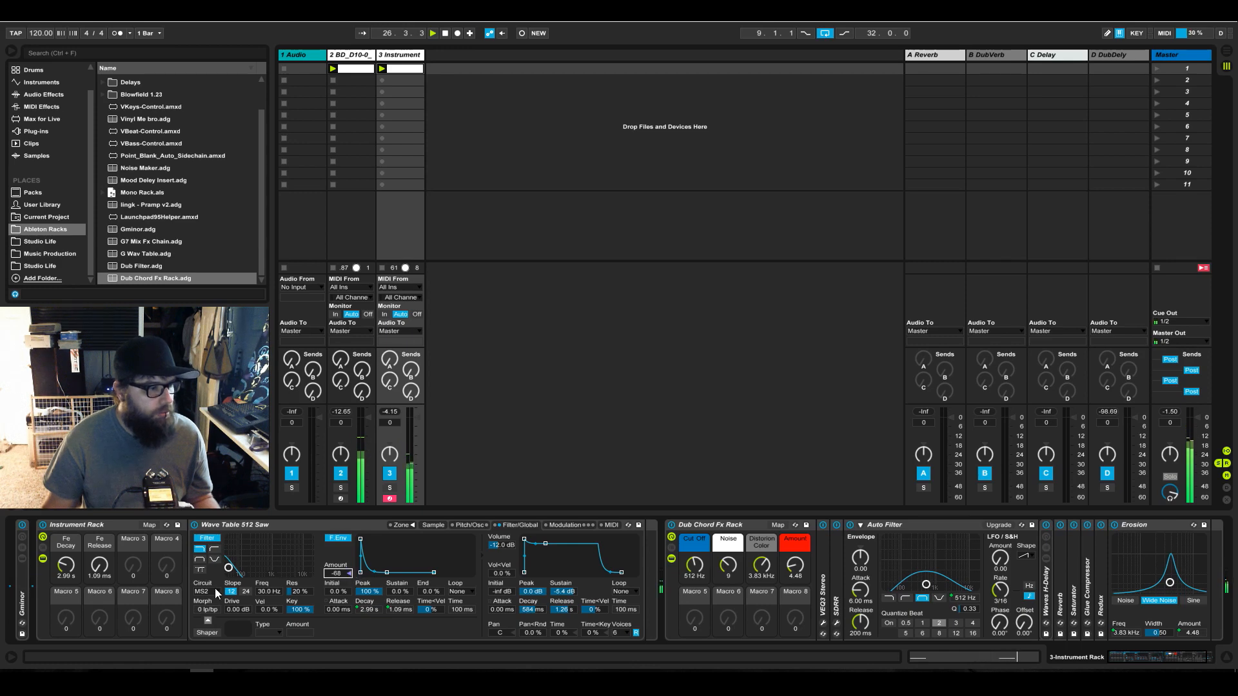
Reset Sampler's filter envelope Amount to 0 and open its filter frequency to 3.10 kHz
{"action": "left_click_drag", "start_coordinate": [228, 568], "coordinate": [280, 568]}
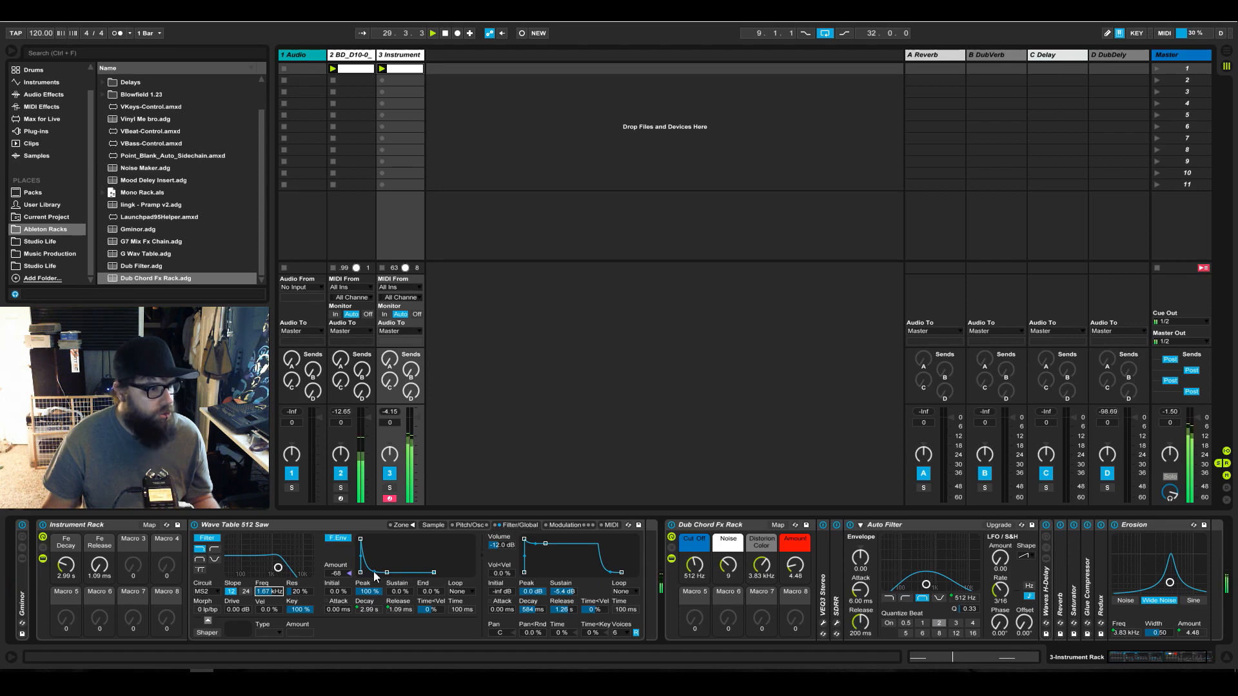
{"action": "left_click", "coordinate": [345, 573]}
{"action": "key", "text": "Delete"}
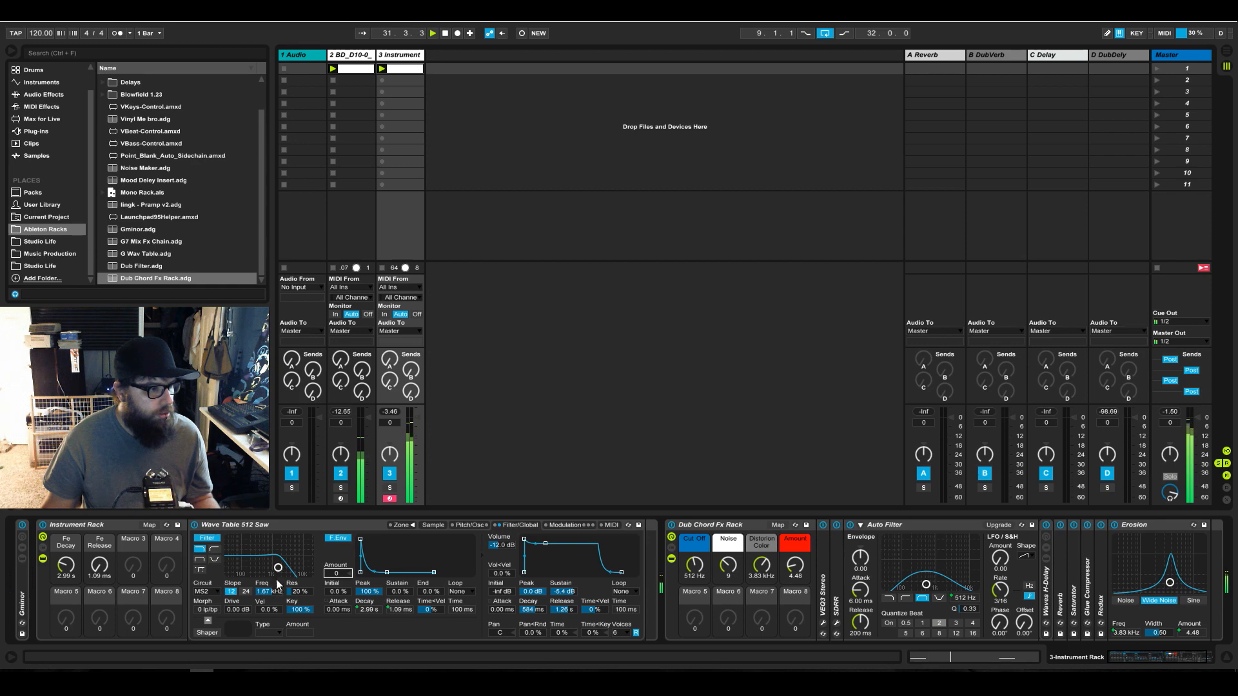
{"action": "left_click_drag", "start_coordinate": [273, 593], "coordinate": [273, 581]}
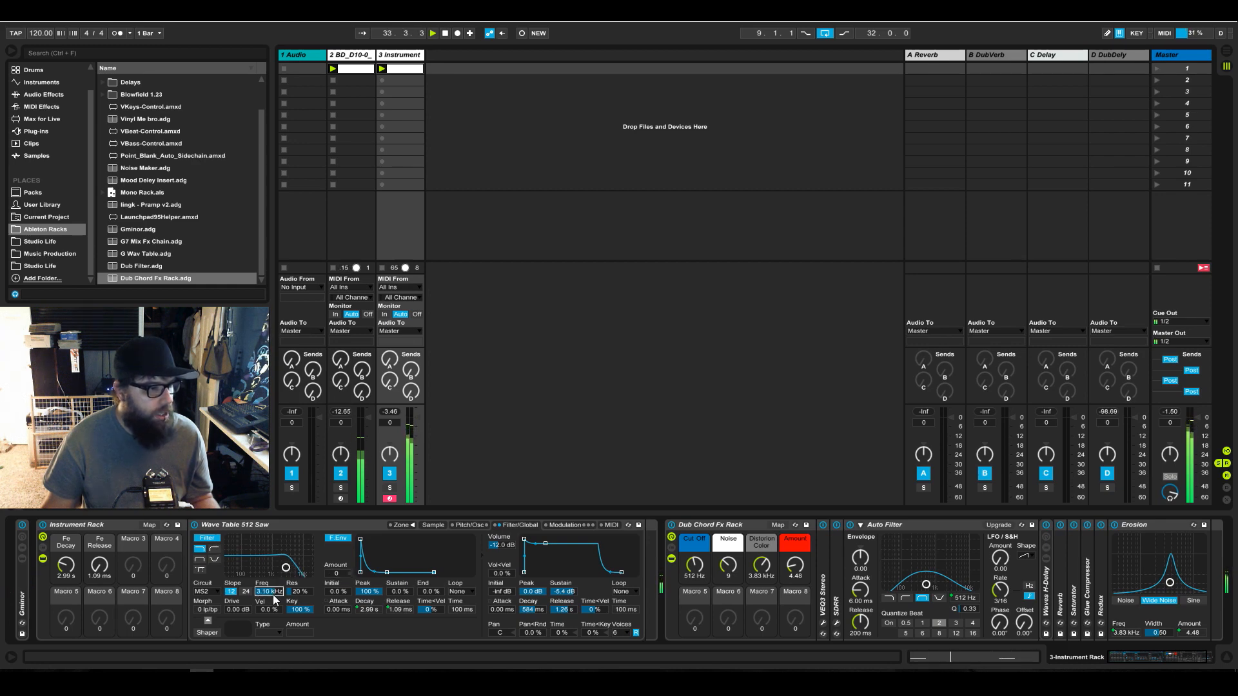
Set the effects rack's Cut Off macro to 568 Hz and lower the saw track's volume to -3.9 dB in an enlarged mixer
{"action": "mouse_move", "coordinate": [703, 562]}
{"action": "left_mouse_down"}
{"action": "mouse_move", "coordinate": [703, 578]}
{"action": "mouse_move", "coordinate": [704, 567]}
{"action": "left_mouse_up"}
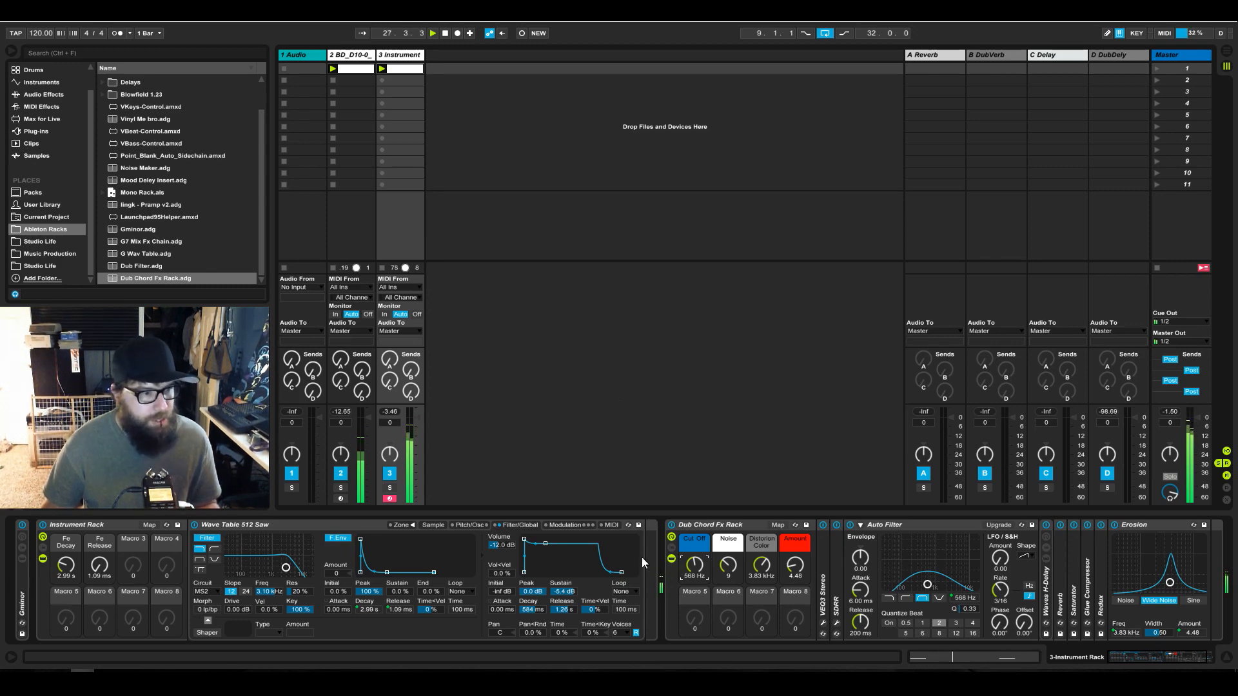
{"action": "left_click_drag", "start_coordinate": [927, 584], "coordinate": [928, 585]}
{"action": "left_click_drag", "start_coordinate": [417, 416], "coordinate": [416, 324]}
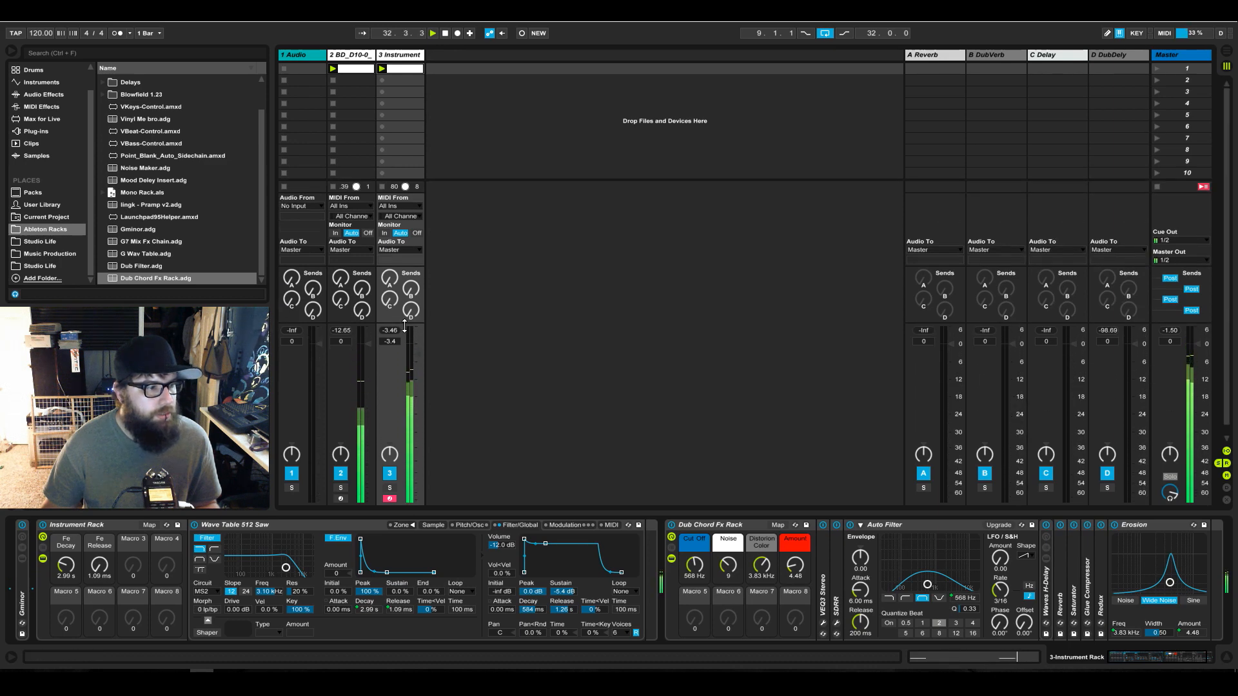
{"action": "scroll", "coordinate": [416, 355], "scroll_direction": "down", "scroll_amount": 1}
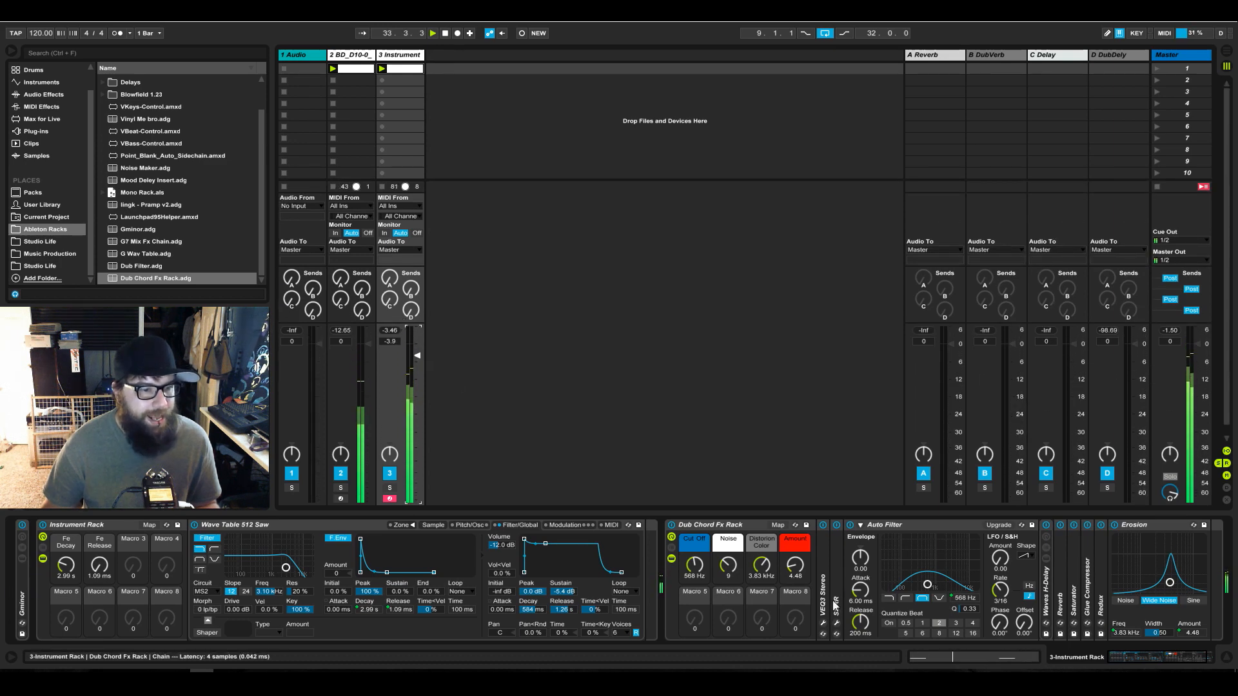
Examine the settings of the rack's VEQ3 Stereo and SDRR plug-ins and close both plug-in windows
{"action": "left_click", "coordinate": [824, 624]}
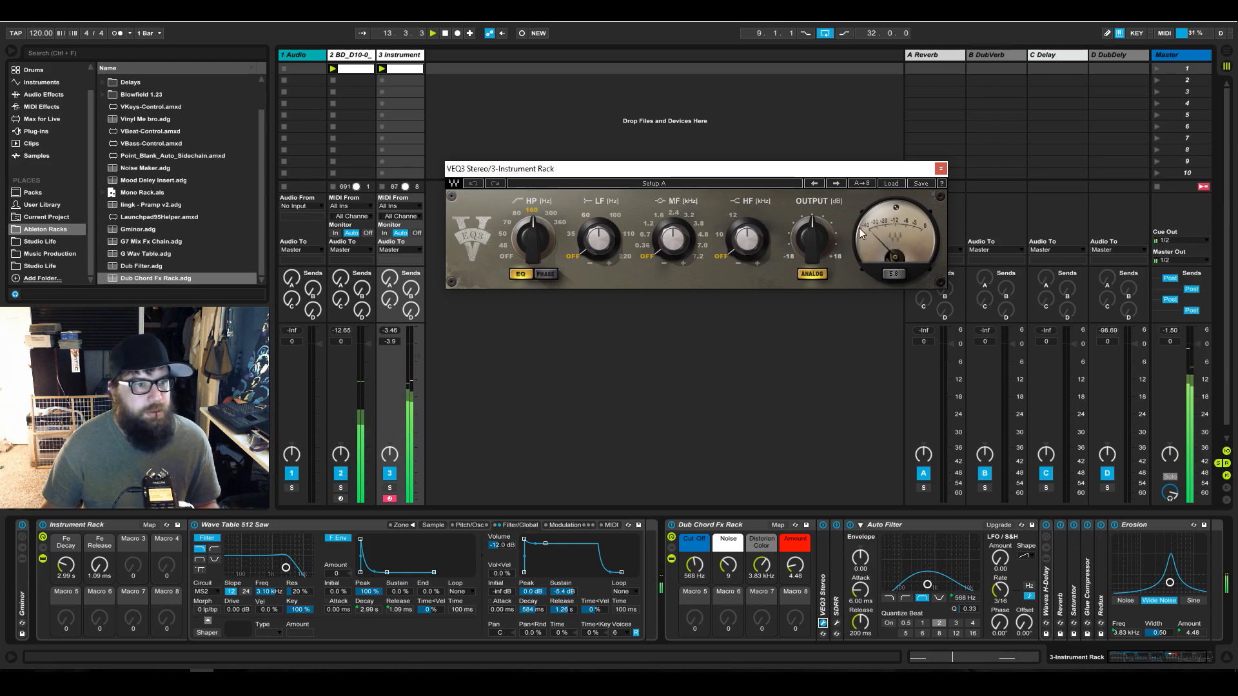
{"action": "left_click", "coordinate": [942, 169]}
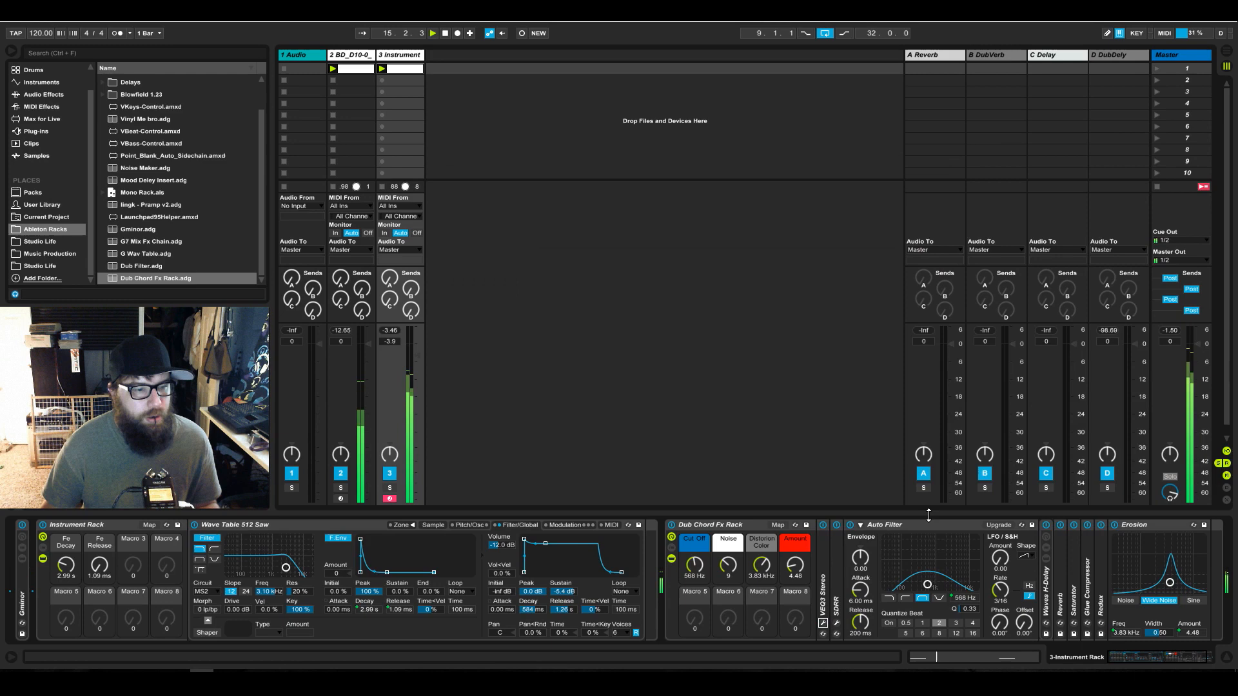
{"action": "left_click", "coordinate": [837, 623]}
{"action": "left_click_drag", "start_coordinate": [985, 184], "coordinate": [638, 197]}
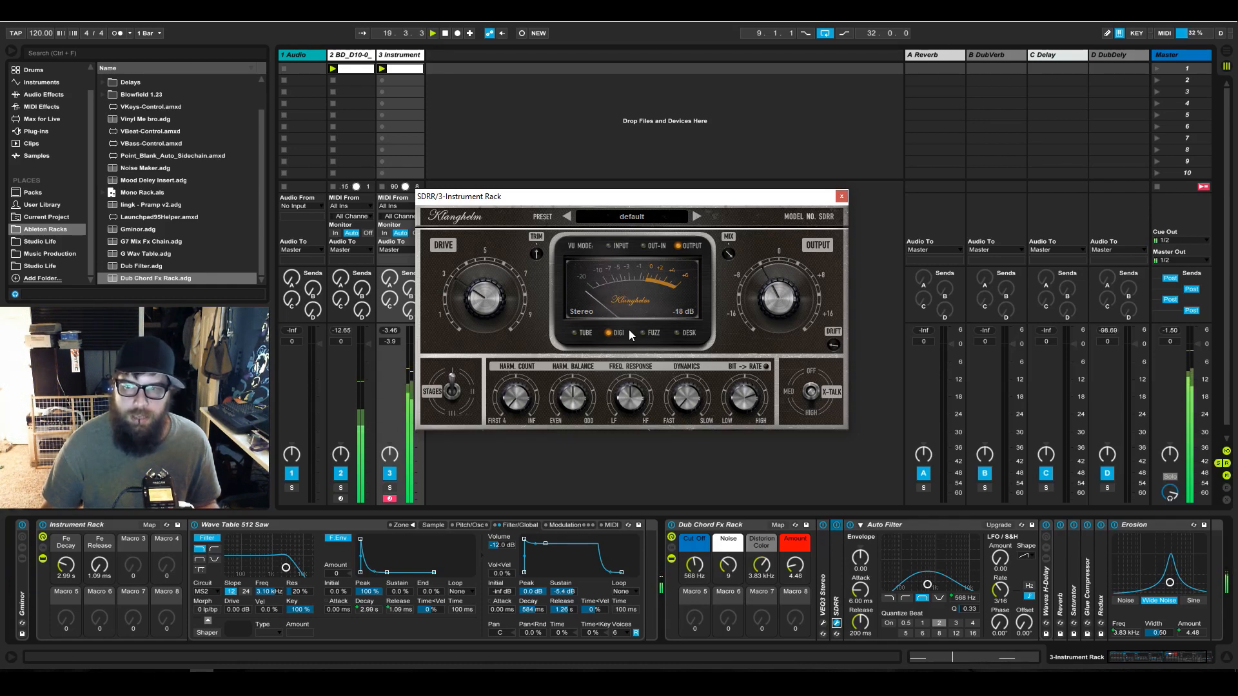
{"action": "left_click", "coordinate": [842, 197]}
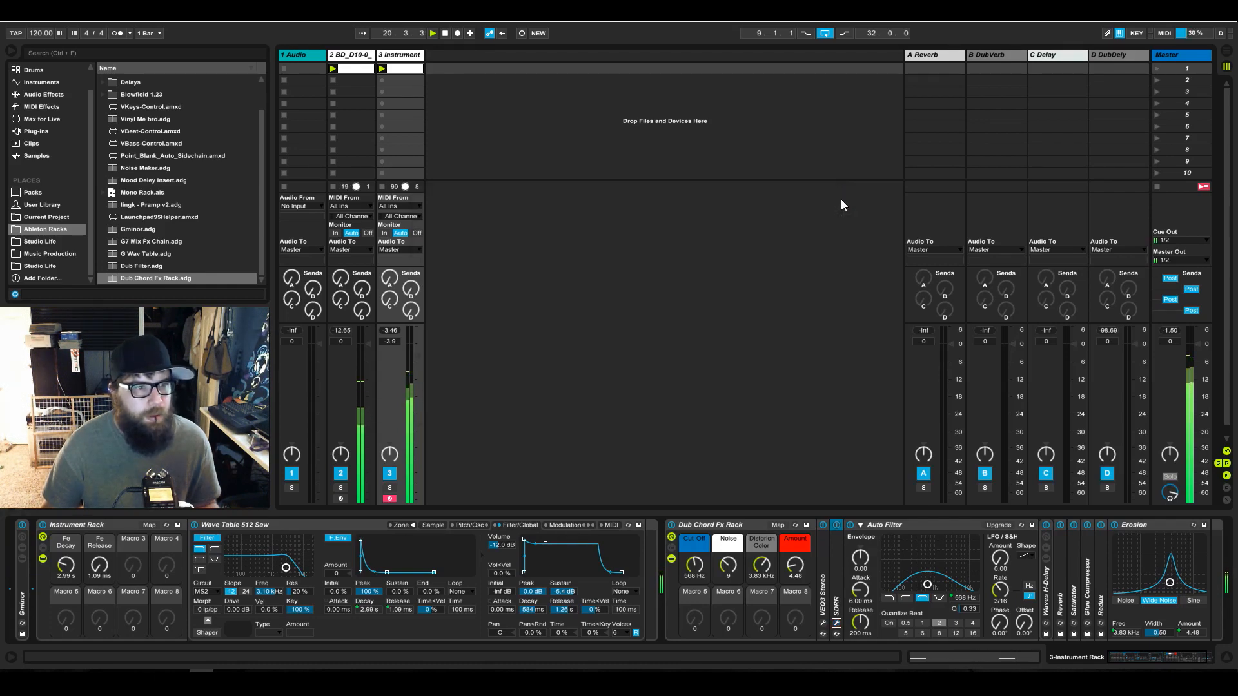
Review the SDRR plug-in's settings again, close its window, and select Auto Filter in the effects rack
{"action": "left_click", "coordinate": [836, 623]}
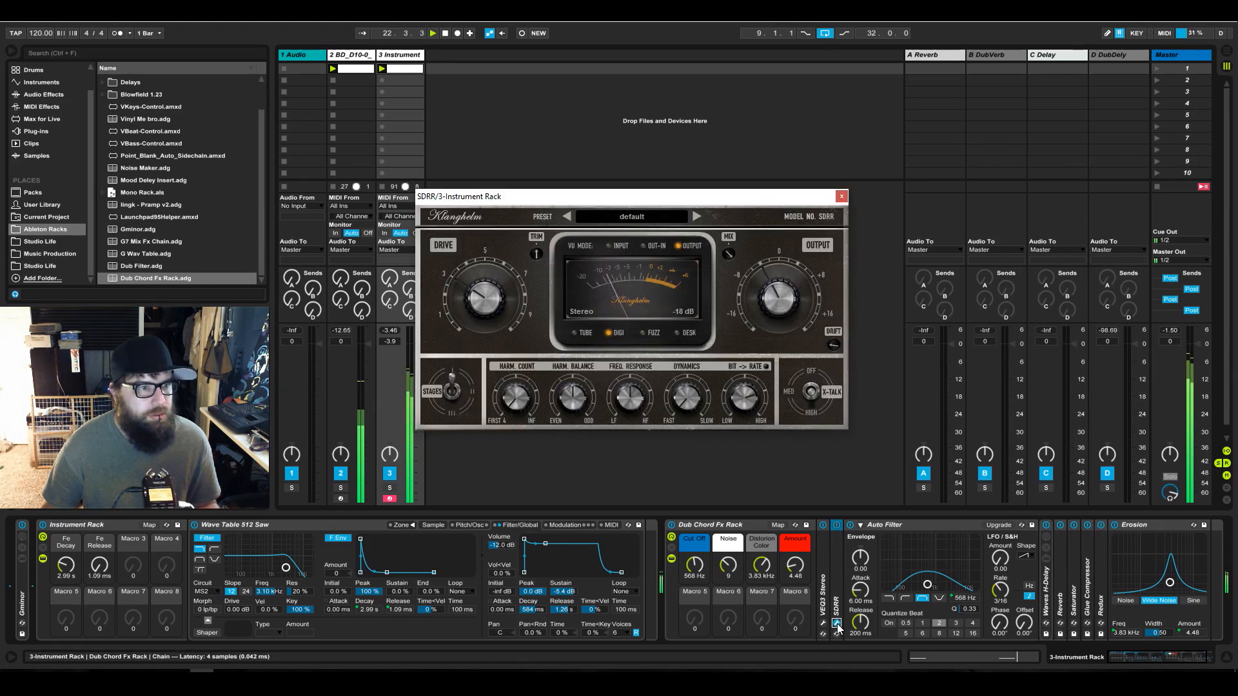
{"action": "left_click", "coordinate": [836, 623]}
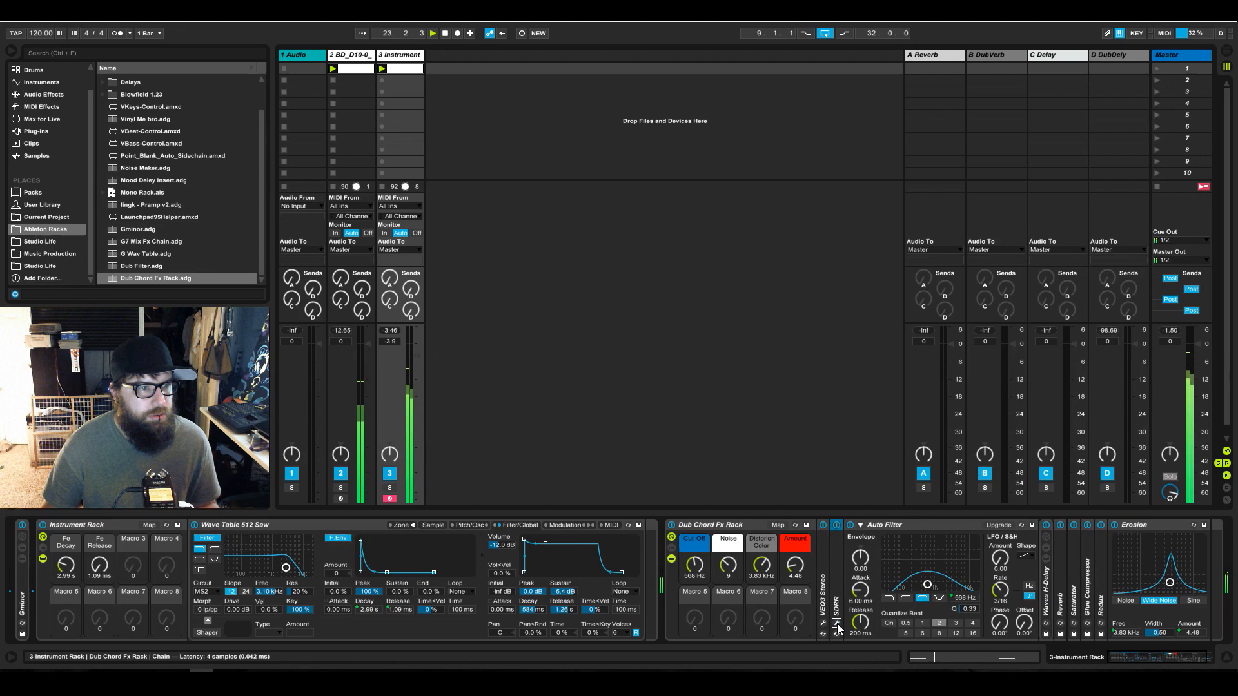
{"action": "left_click", "coordinate": [896, 528]}
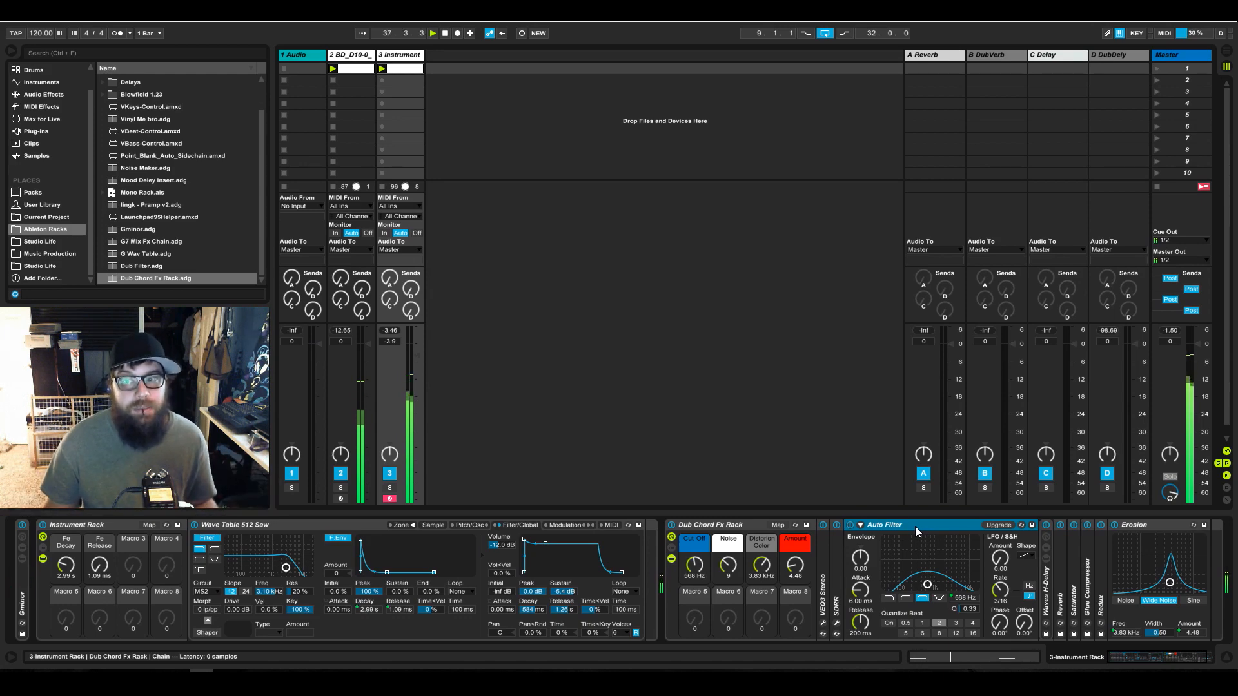
Unfold the Waves H-Delay rack, examine H-Delay Stereo's analog, dry/wet and feedback controls, and close the plug-in window
{"action": "left_click", "coordinate": [1158, 656]}
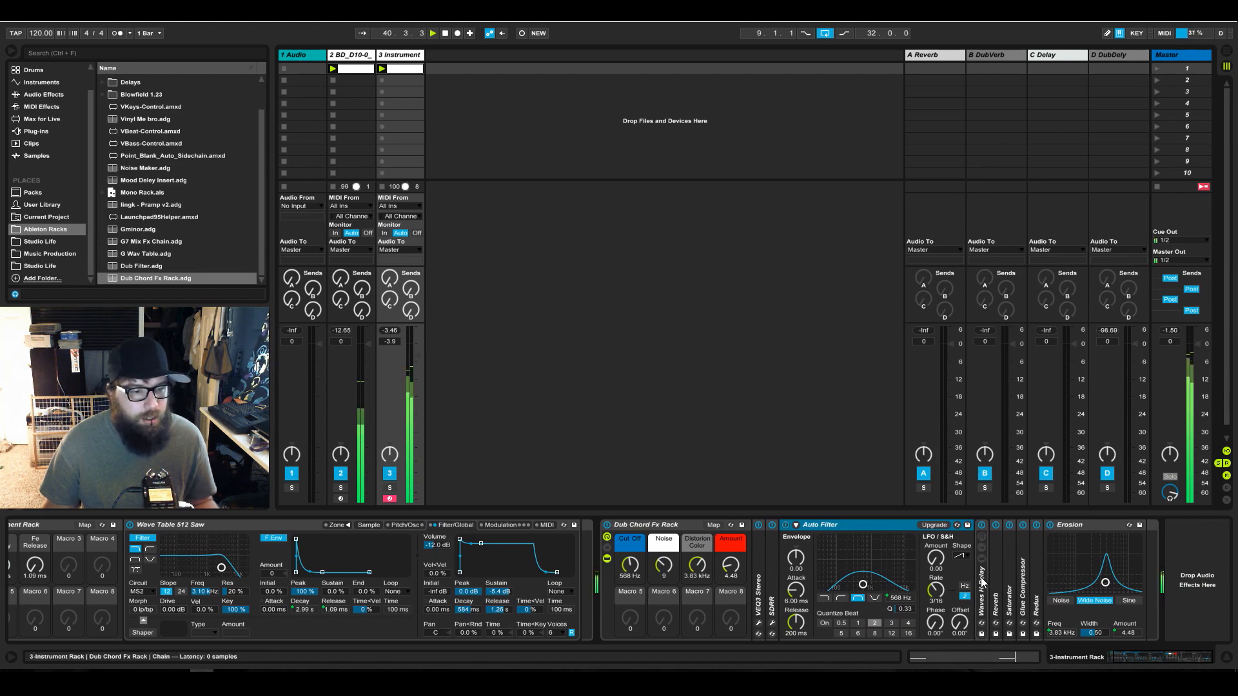
{"action": "double_click", "coordinate": [985, 549]}
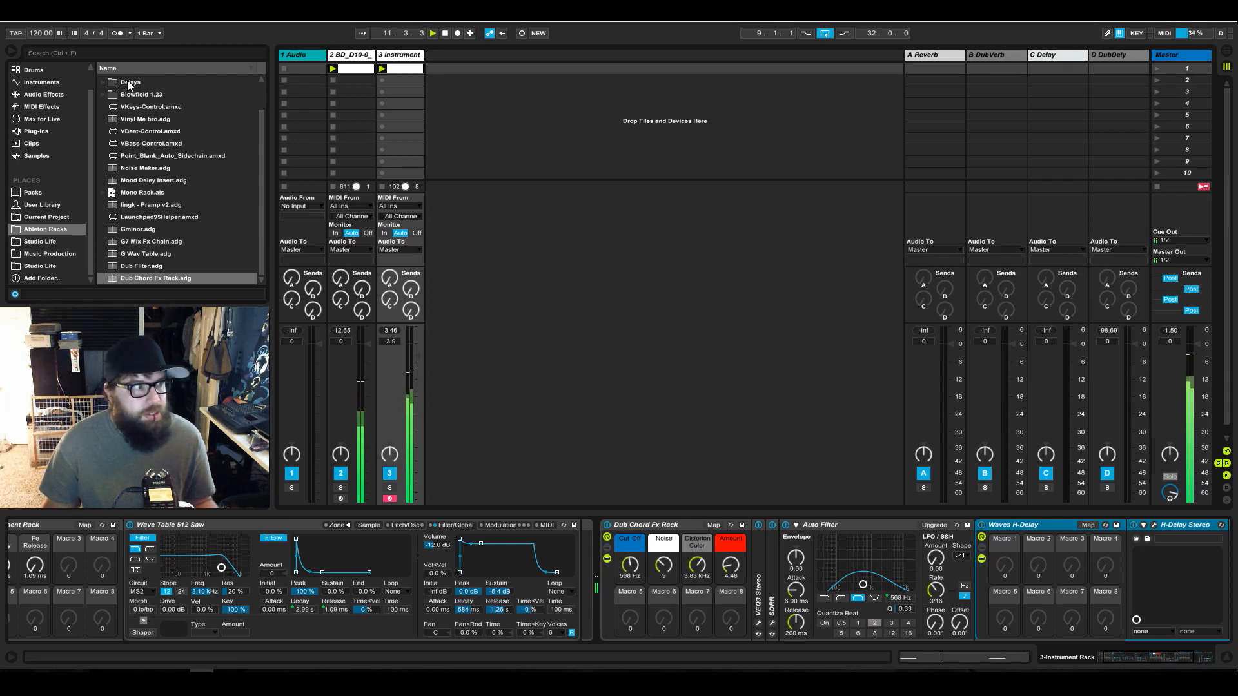
{"action": "left_click", "coordinate": [1153, 525]}
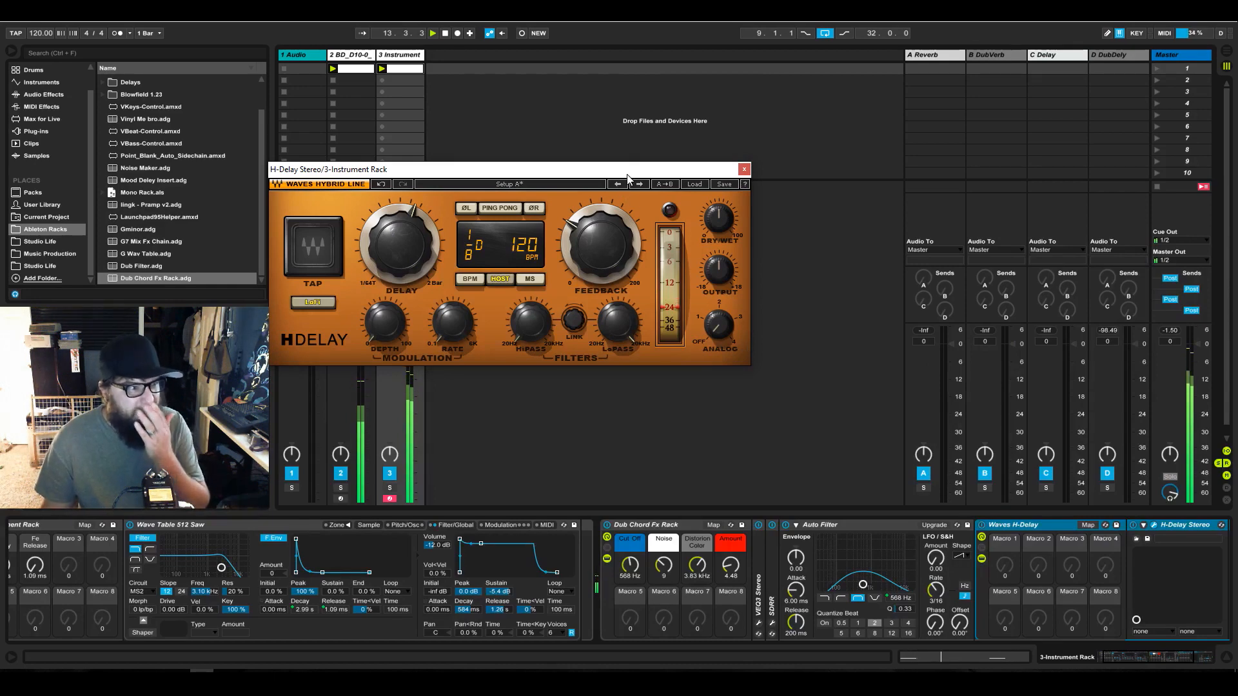
{"action": "left_click_drag", "start_coordinate": [633, 171], "coordinate": [790, 208]}
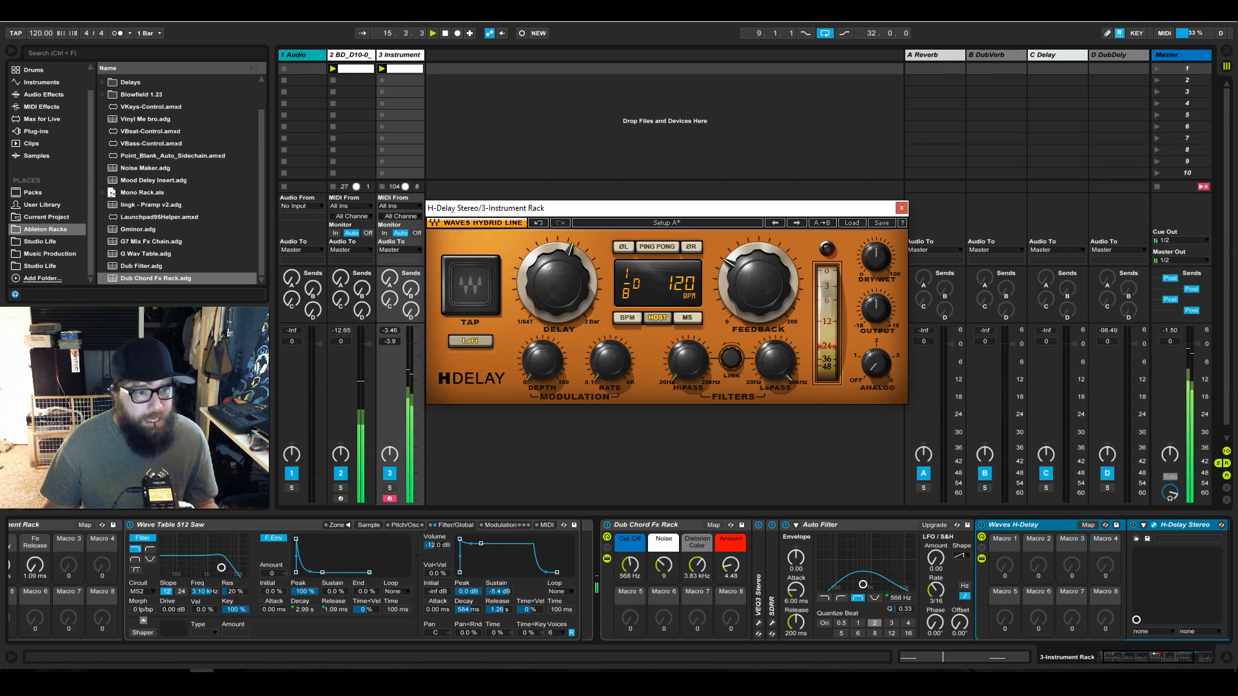
{"action": "left_click_drag", "start_coordinate": [889, 382], "coordinate": [888, 356]}
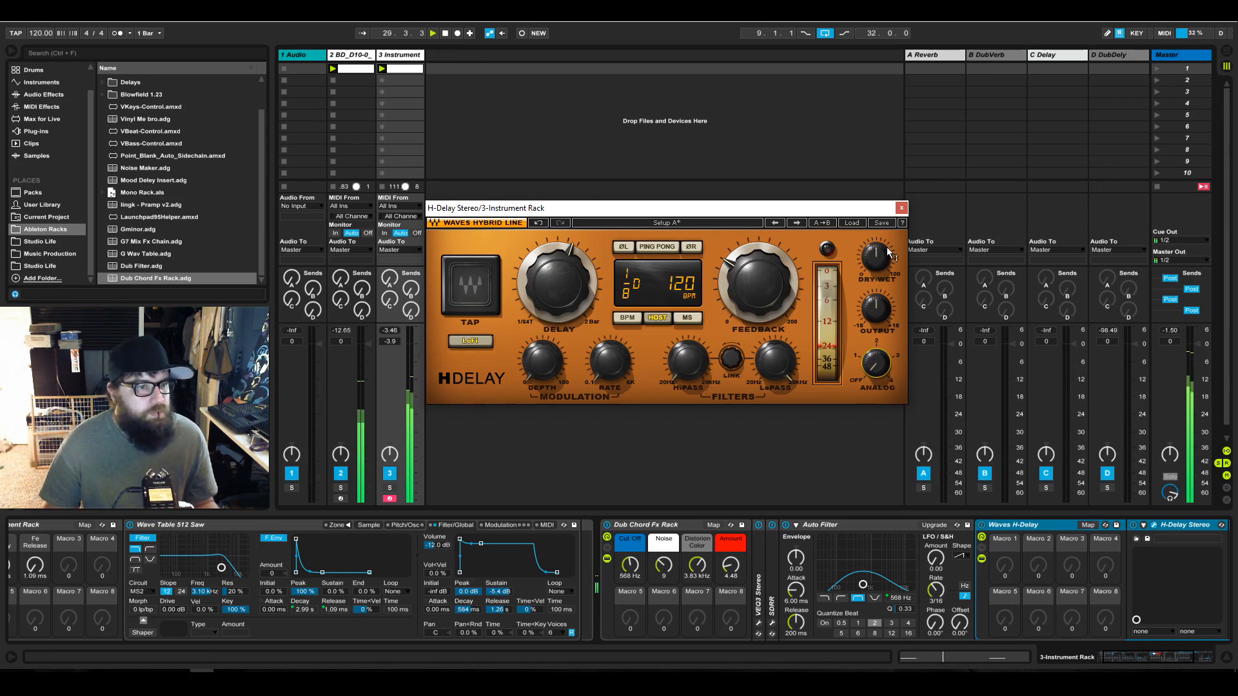
{"action": "mouse_move", "coordinate": [740, 286]}
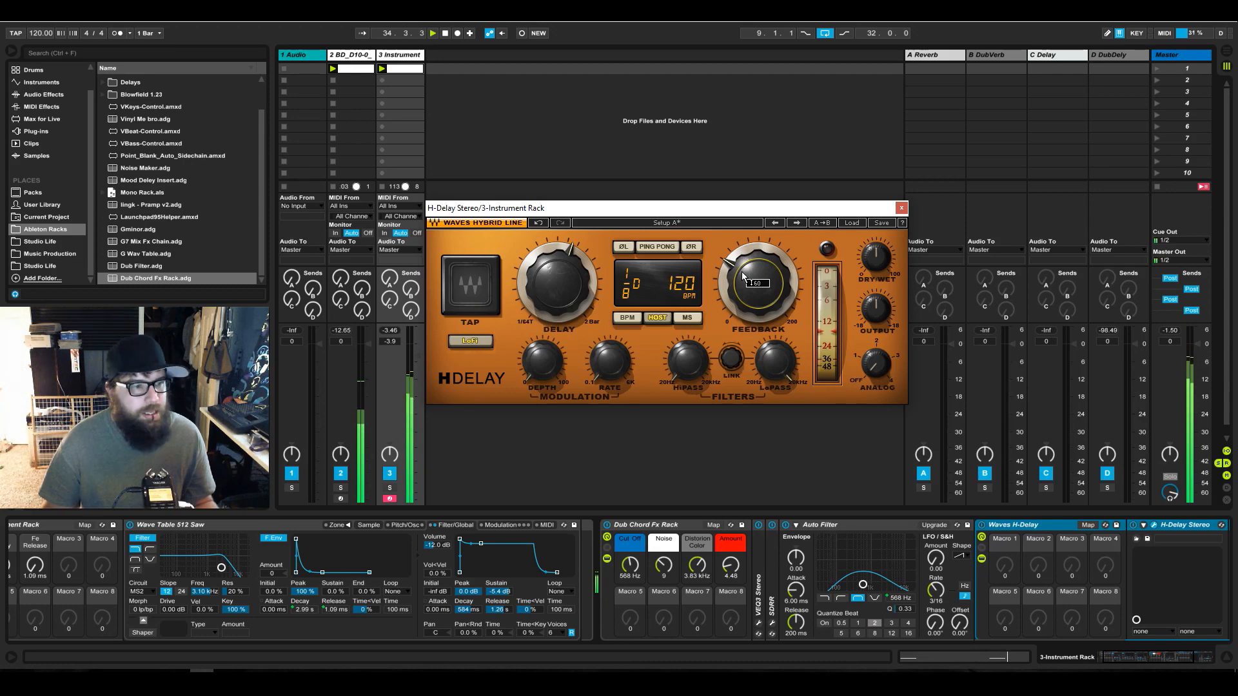
{"action": "left_click", "coordinate": [901, 207]}
Set the unfolded Reverb's Quality to High and raise the effects rack's Cut Off macro to 1.18 kHz
{"action": "left_click", "coordinate": [1122, 657]}
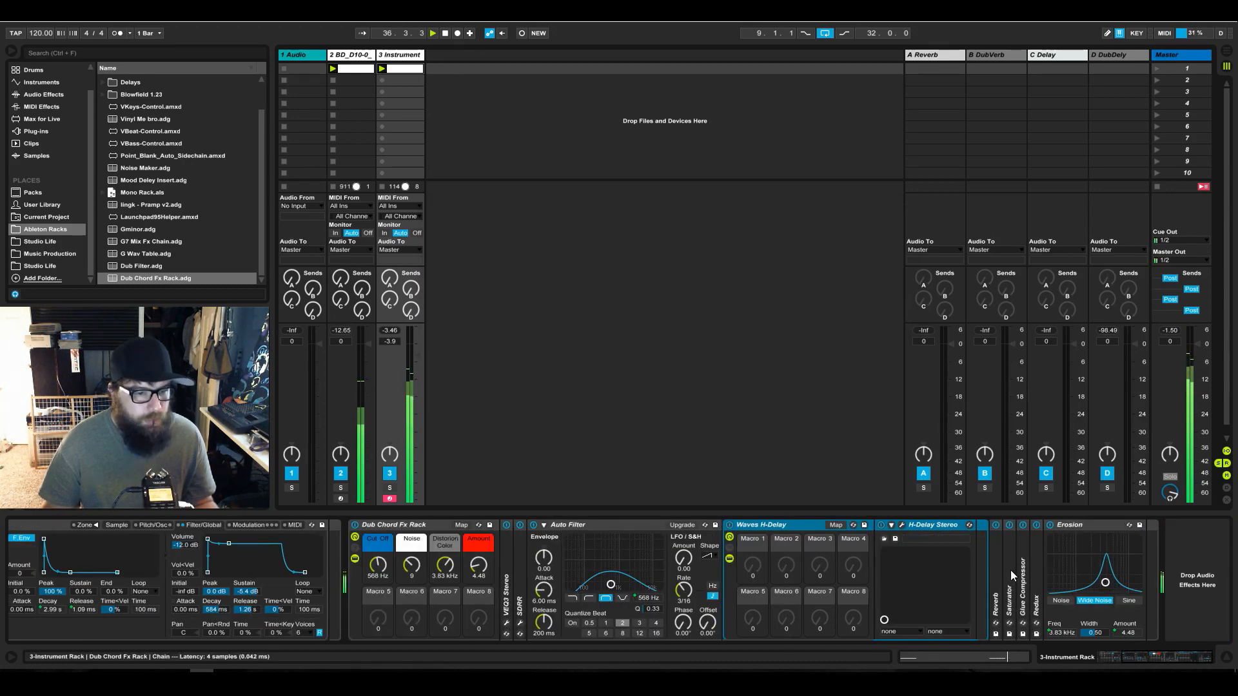
{"action": "double_click", "coordinate": [996, 579]}
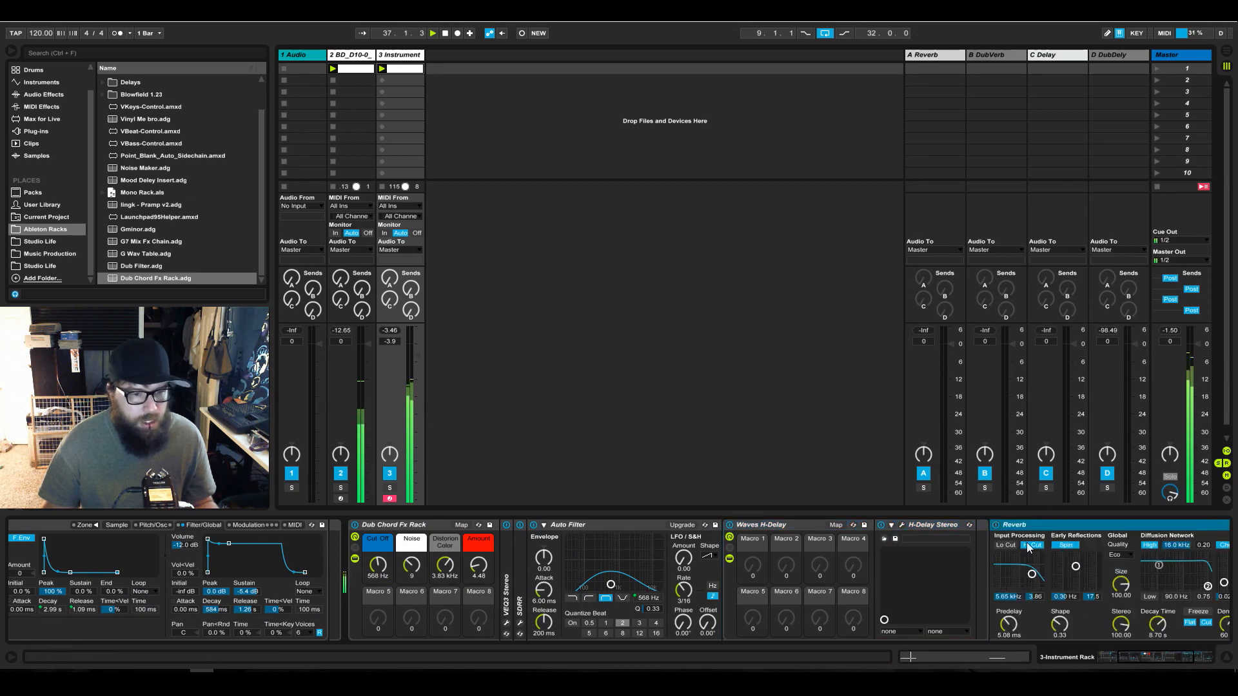
{"action": "left_click", "coordinate": [1132, 659]}
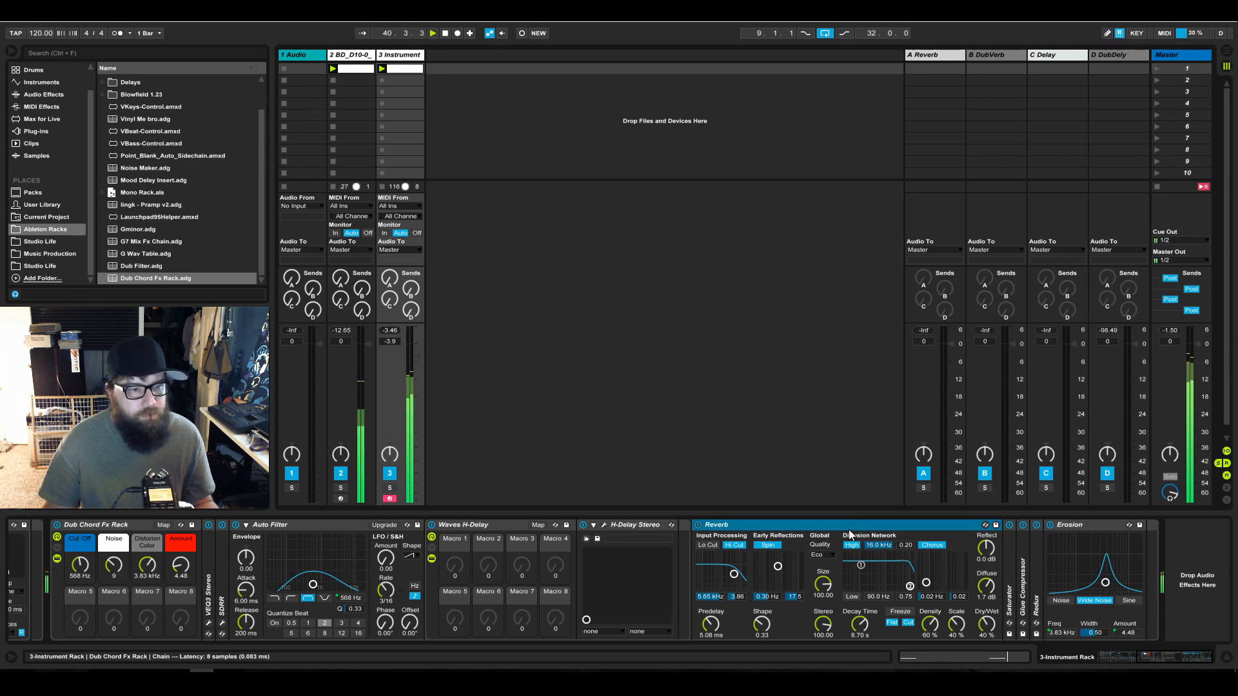
{"action": "left_click", "coordinate": [828, 556]}
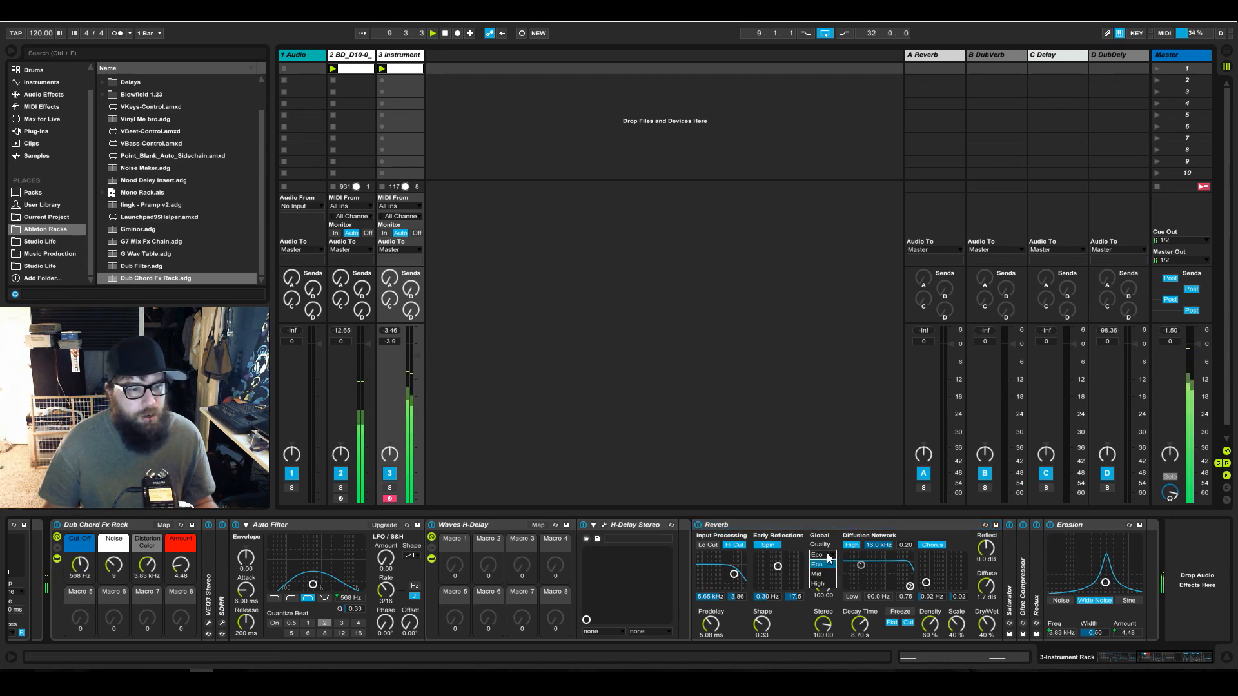
{"action": "left_click", "coordinate": [827, 584]}
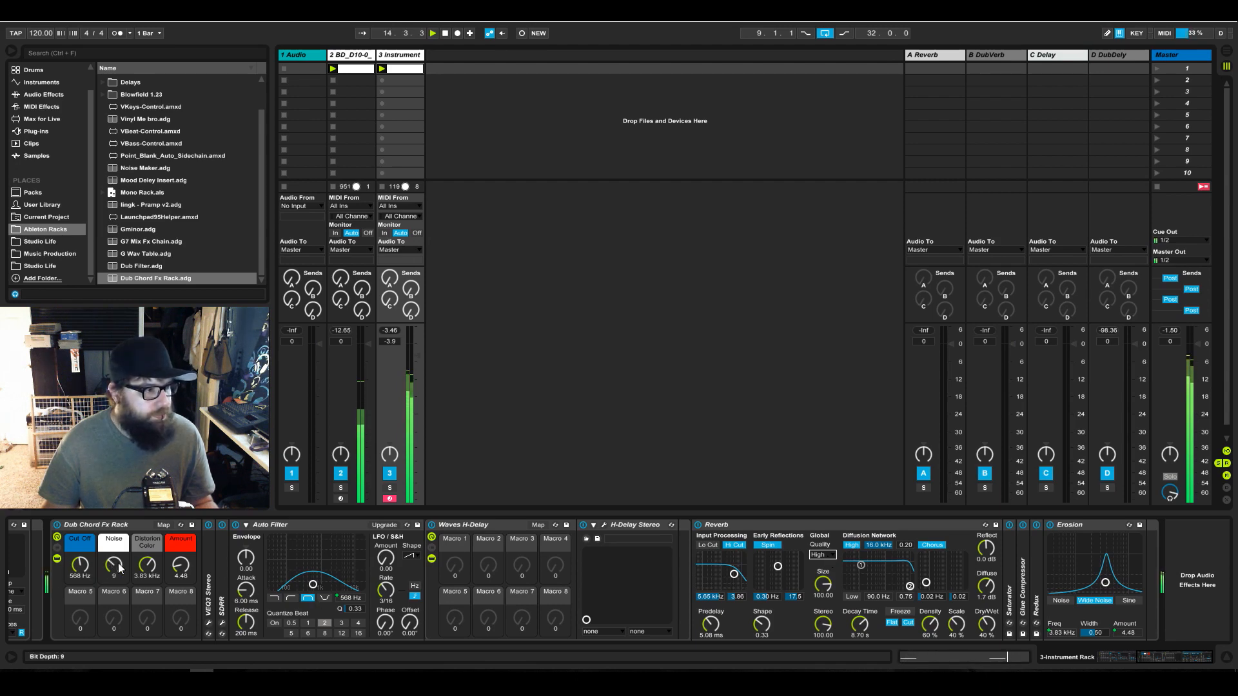
{"action": "left_click_drag", "start_coordinate": [80, 565], "coordinate": [79, 548]}
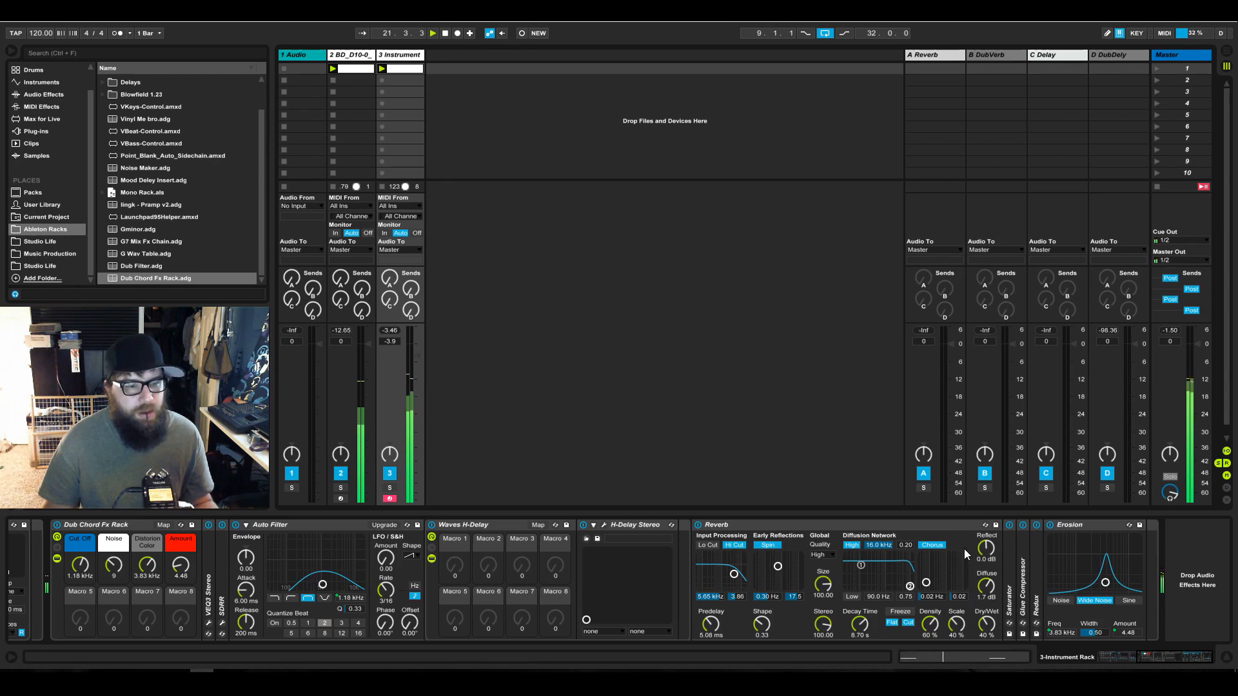
{"action": "double_click", "coordinate": [888, 522]}
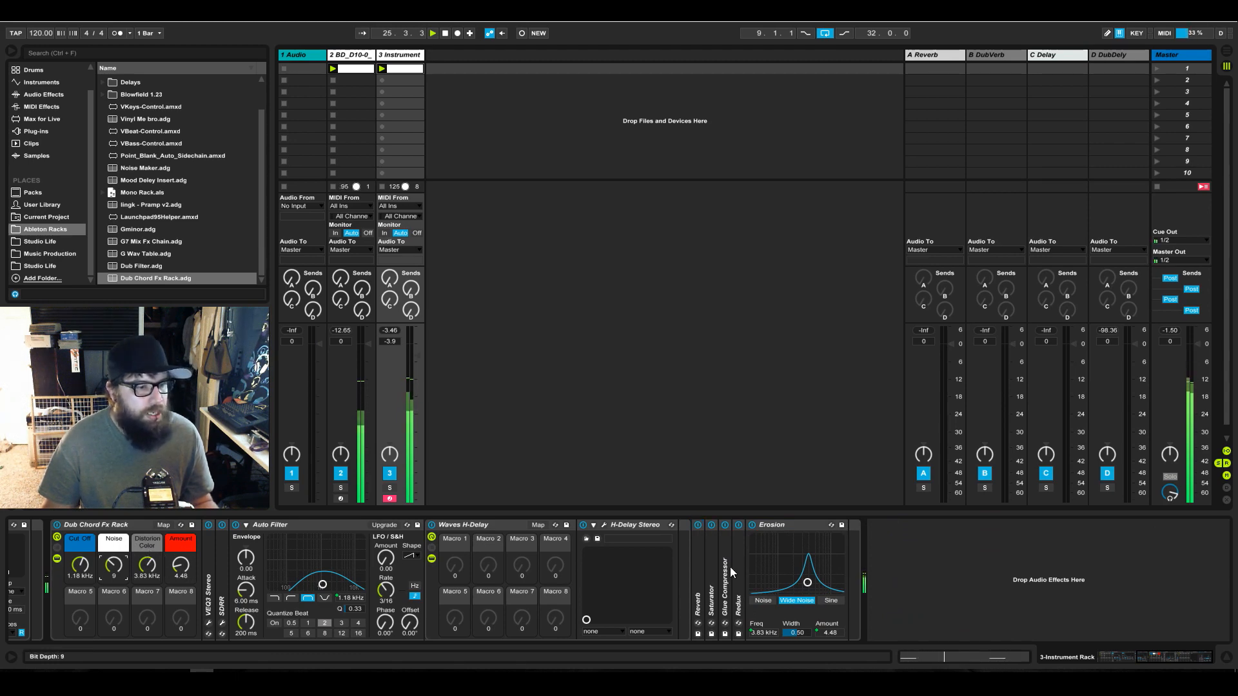
Unfold Redux and raise the Noise macro to a bit depth of 12
{"action": "double_click", "coordinate": [740, 609]}
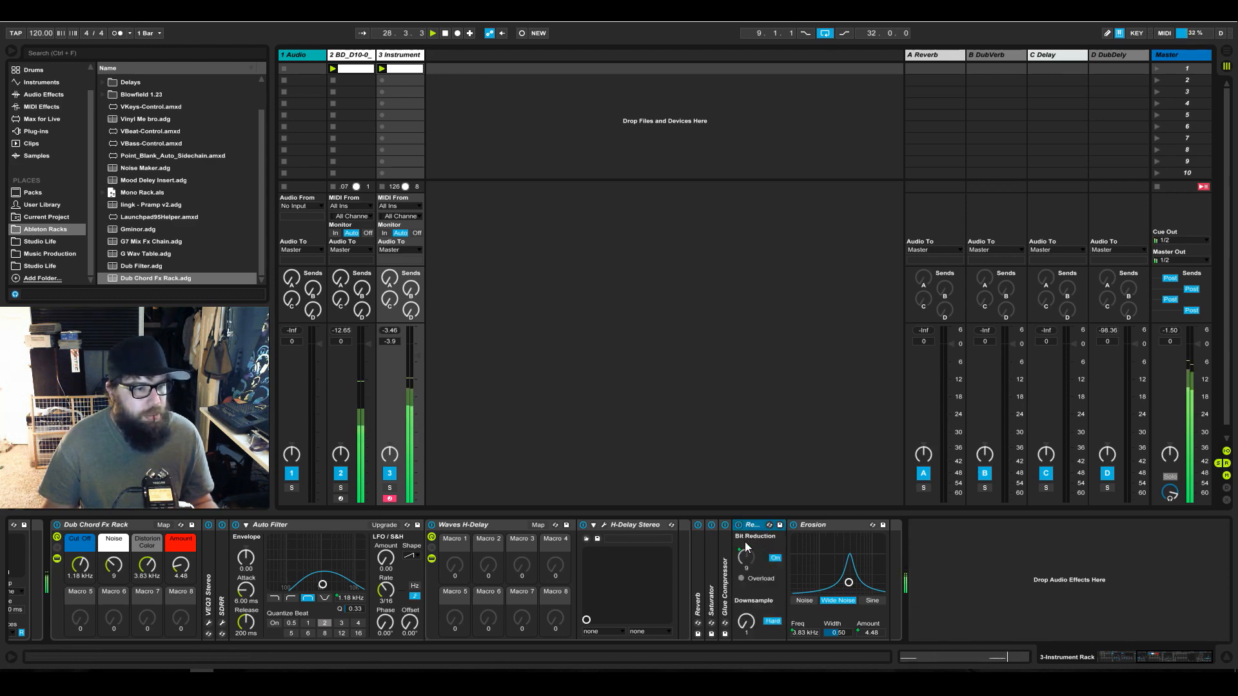
{"action": "left_click", "coordinate": [749, 558]}
{"action": "left_click", "coordinate": [114, 566]}
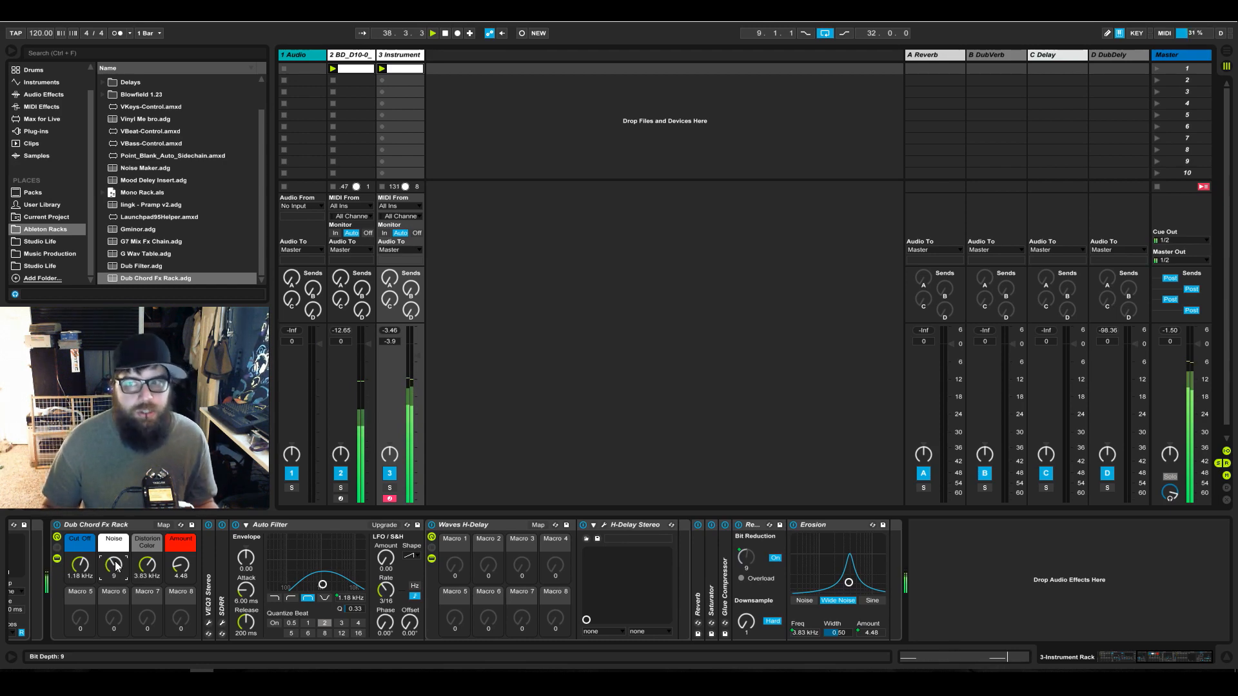
{"action": "left_click_drag", "start_coordinate": [116, 566], "coordinate": [116, 562]}
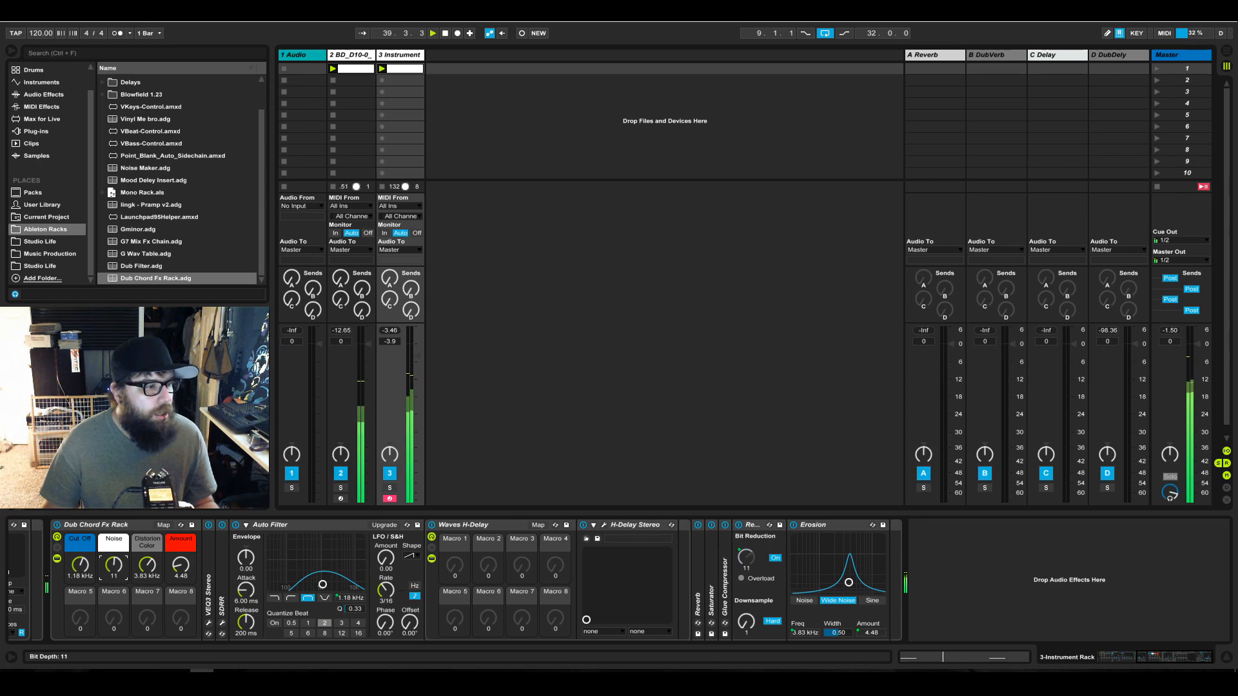
{"action": "left_click_drag", "start_coordinate": [113, 565], "coordinate": [114, 559]}
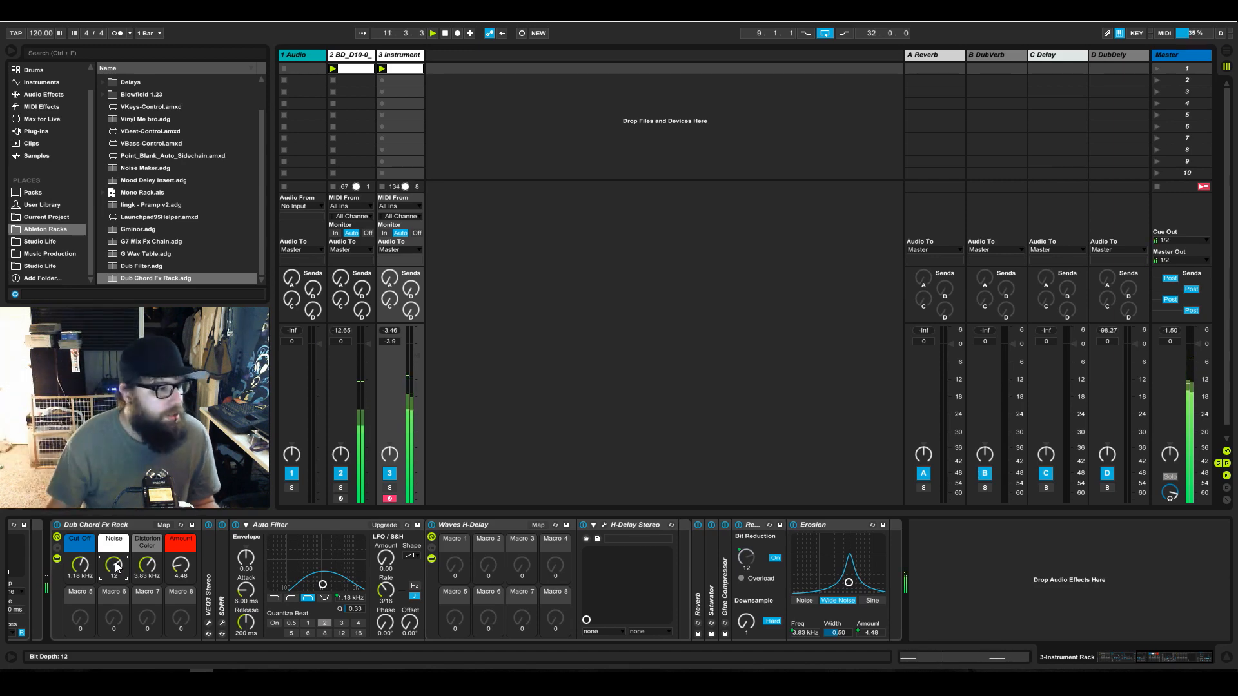
Try the Amount macro at 164 to drive Erosion harder and return it to 4.02
{"action": "left_click_drag", "start_coordinate": [187, 576], "coordinate": [187, 490]}
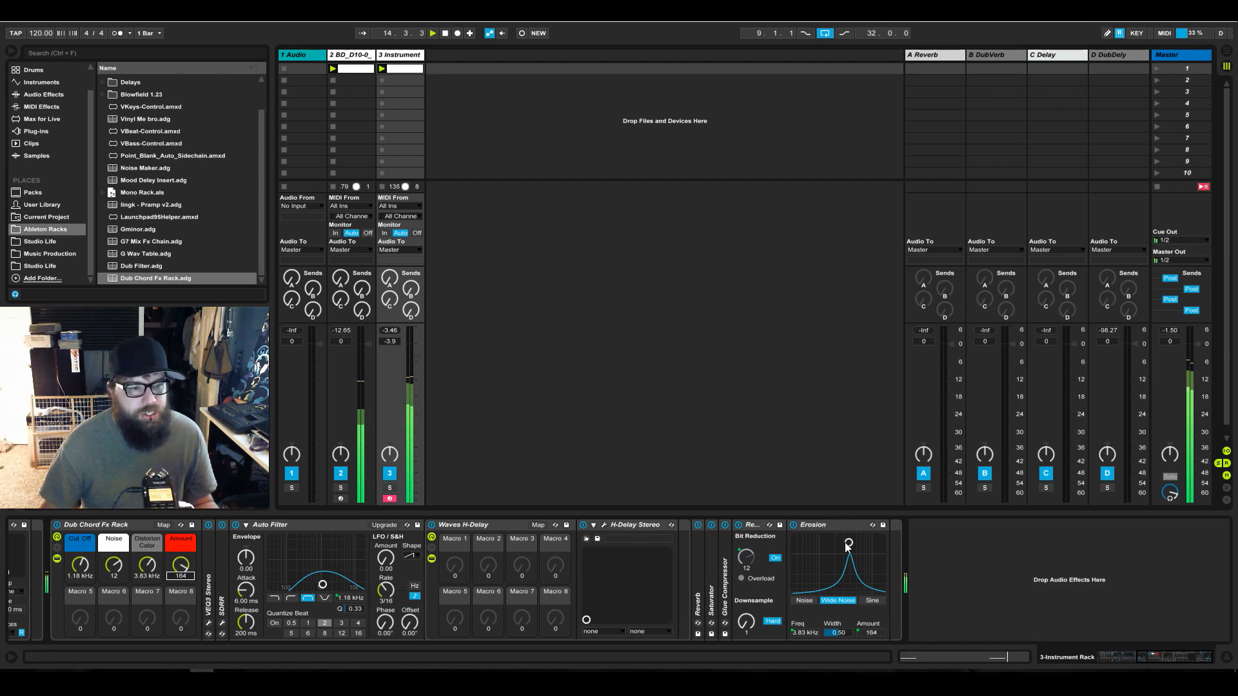
{"action": "mouse_move", "coordinate": [147, 565]}
{"action": "left_mouse_down"}
{"action": "mouse_move", "coordinate": [147, 601]}
{"action": "mouse_move", "coordinate": [147, 536]}
{"action": "mouse_move", "coordinate": [147, 566]}
{"action": "mouse_move", "coordinate": [180, 607]}
{"action": "mouse_move", "coordinate": [156, 561]}
{"action": "left_mouse_up"}
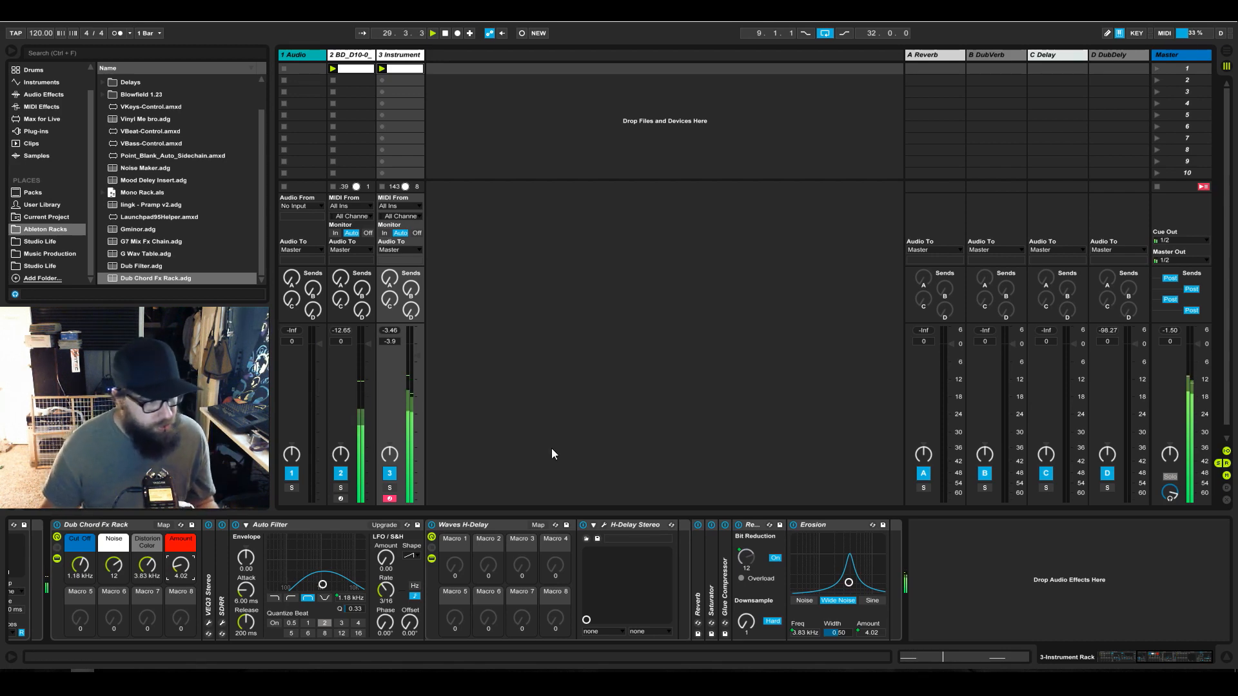
Fold the Auto Filter, Waves H-Delay, Redux and Erosion devices in the effects rack
{"action": "double_click", "coordinate": [308, 526]}
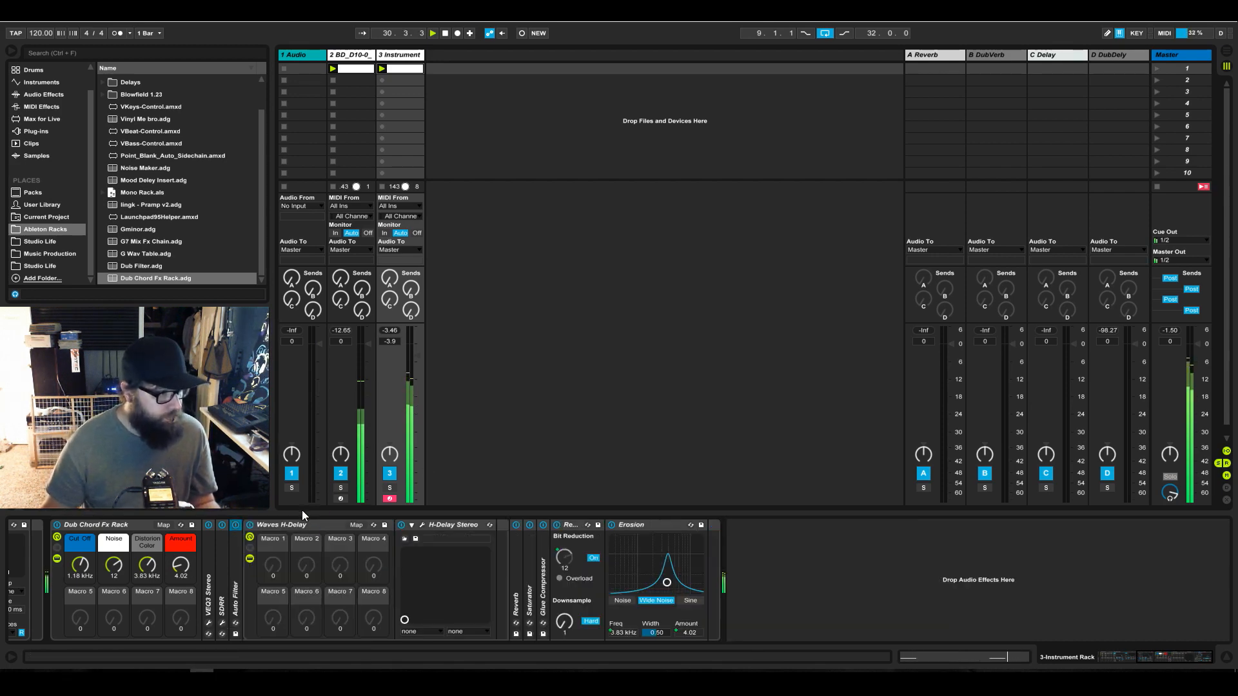
{"action": "double_click", "coordinate": [305, 524]}
{"action": "double_click", "coordinate": [323, 523]}
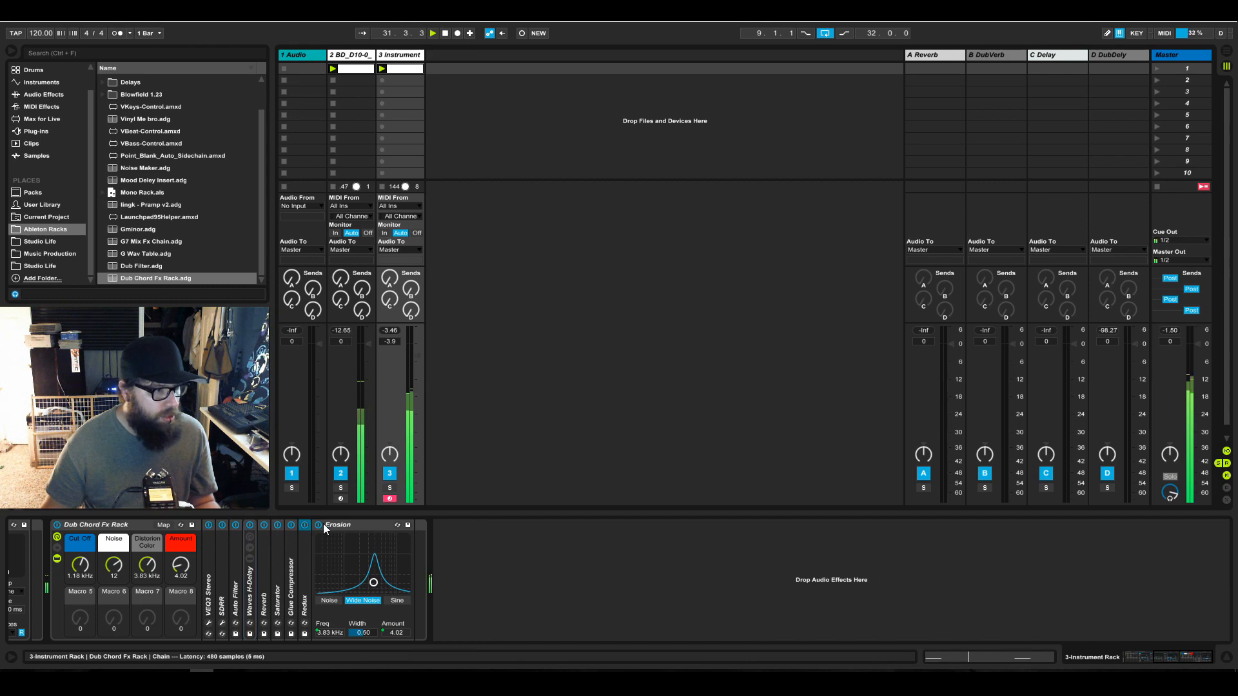
{"action": "double_click", "coordinate": [338, 527]}
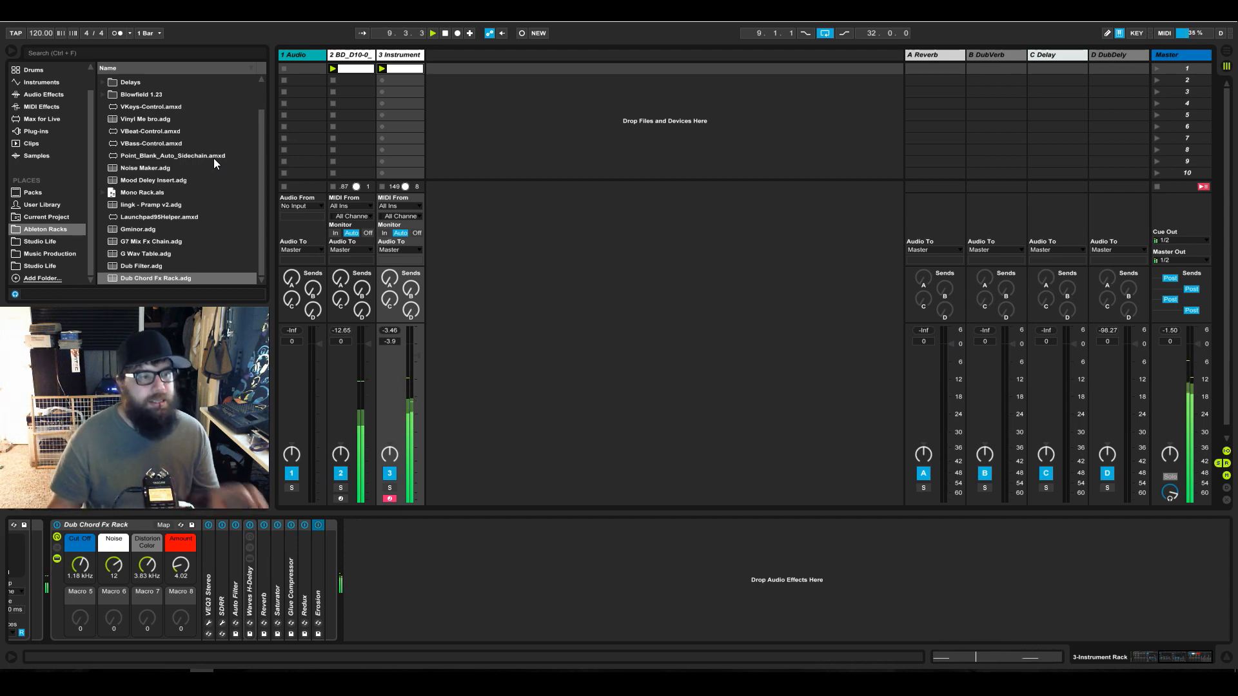
Disarm the Instrument track and duplicate it with its clip into a fourth track
{"action": "left_click", "coordinate": [390, 499]}
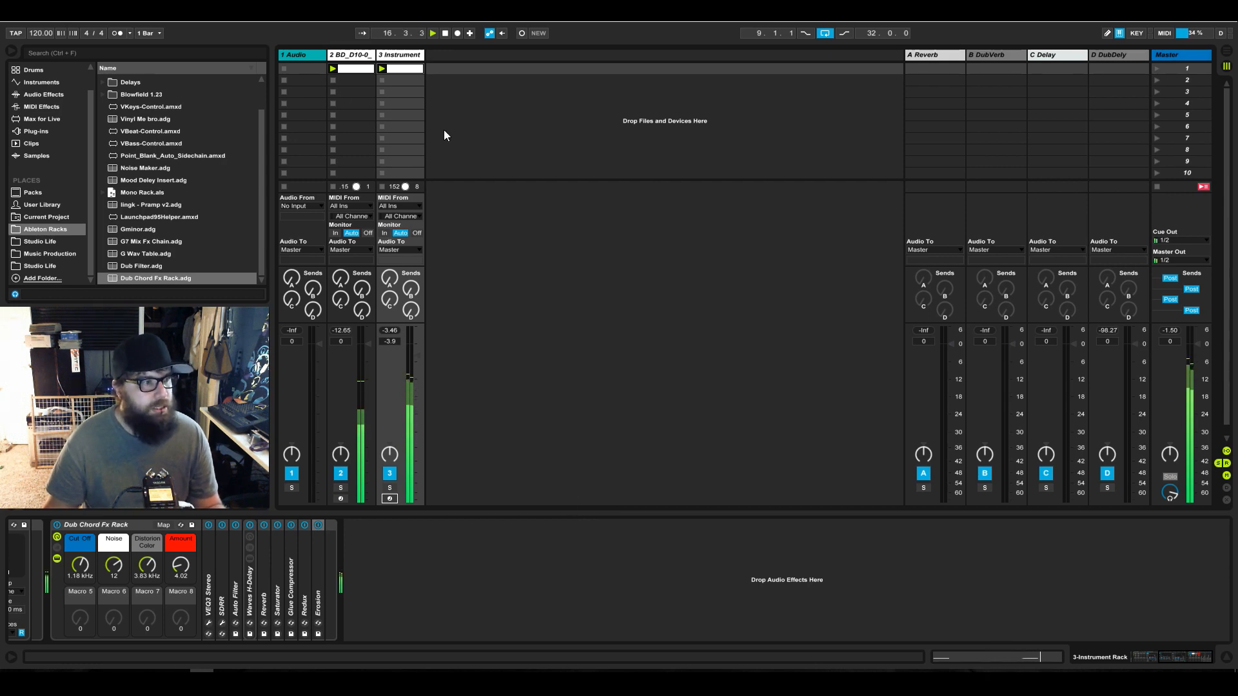
{"action": "left_click", "coordinate": [1226, 657]}
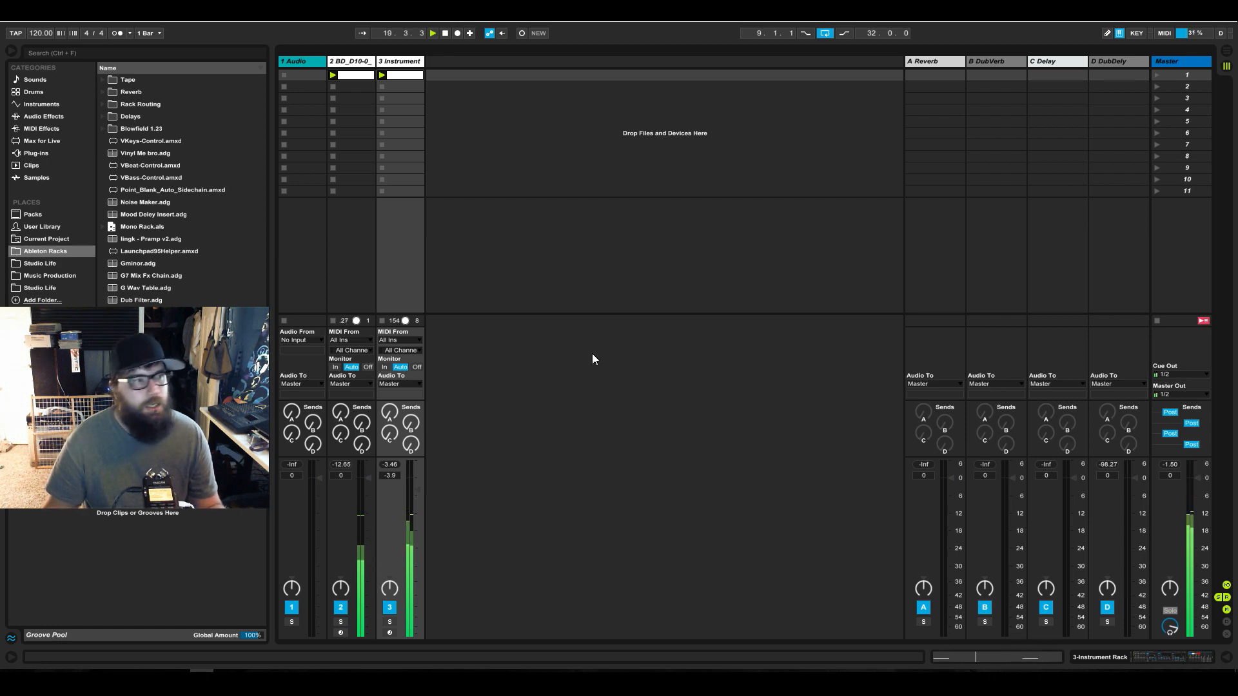
{"action": "right_click", "coordinate": [400, 59]}
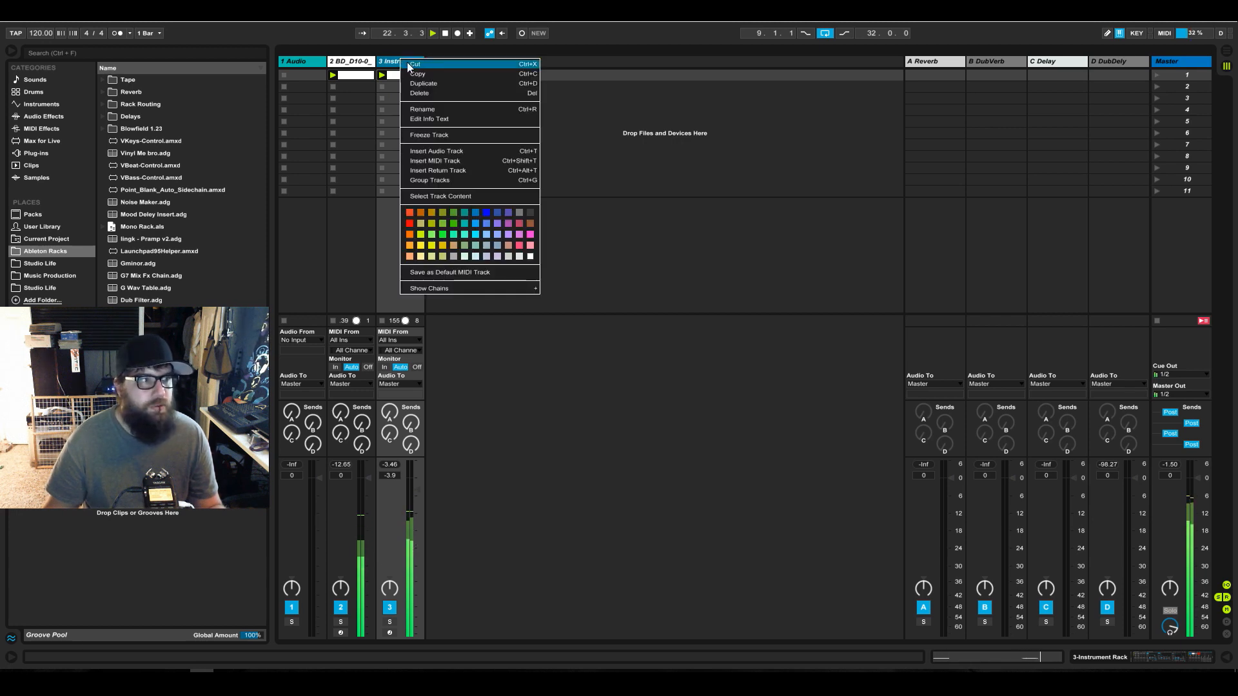
{"action": "left_click", "coordinate": [440, 80]}
{"action": "key", "text": "ctrl+v"}
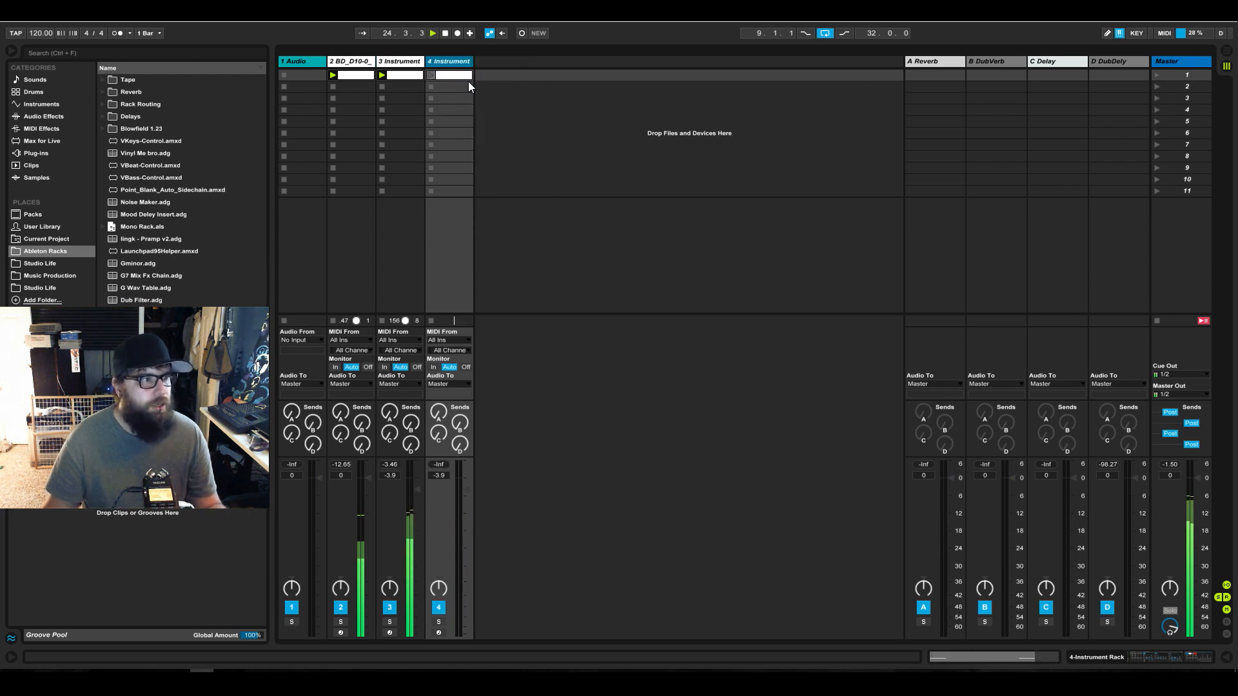
Launch scene 1, shorten the first G2 note in the duplicate track's clip to 0.0.2 and delete the second note
{"action": "left_click", "coordinate": [1156, 75]}
{"action": "double_click", "coordinate": [462, 81]}
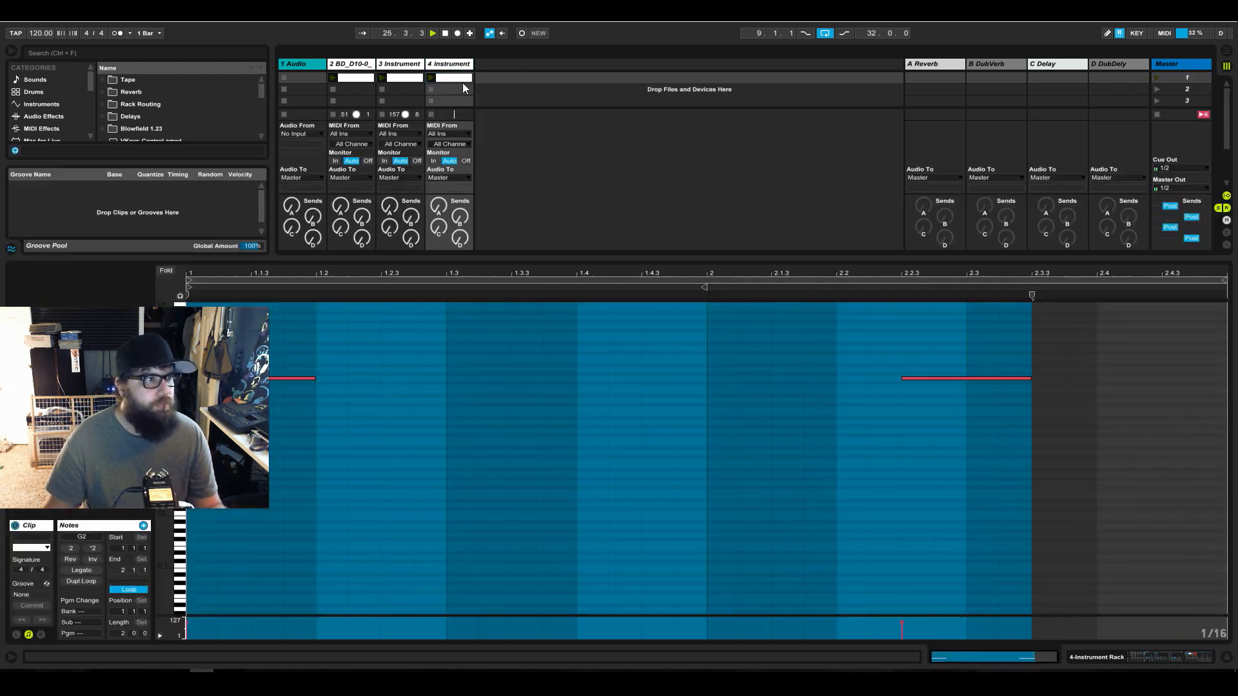
{"action": "left_click", "coordinate": [361, 412]}
{"action": "left_click_drag", "start_coordinate": [313, 379], "coordinate": [249, 379]}
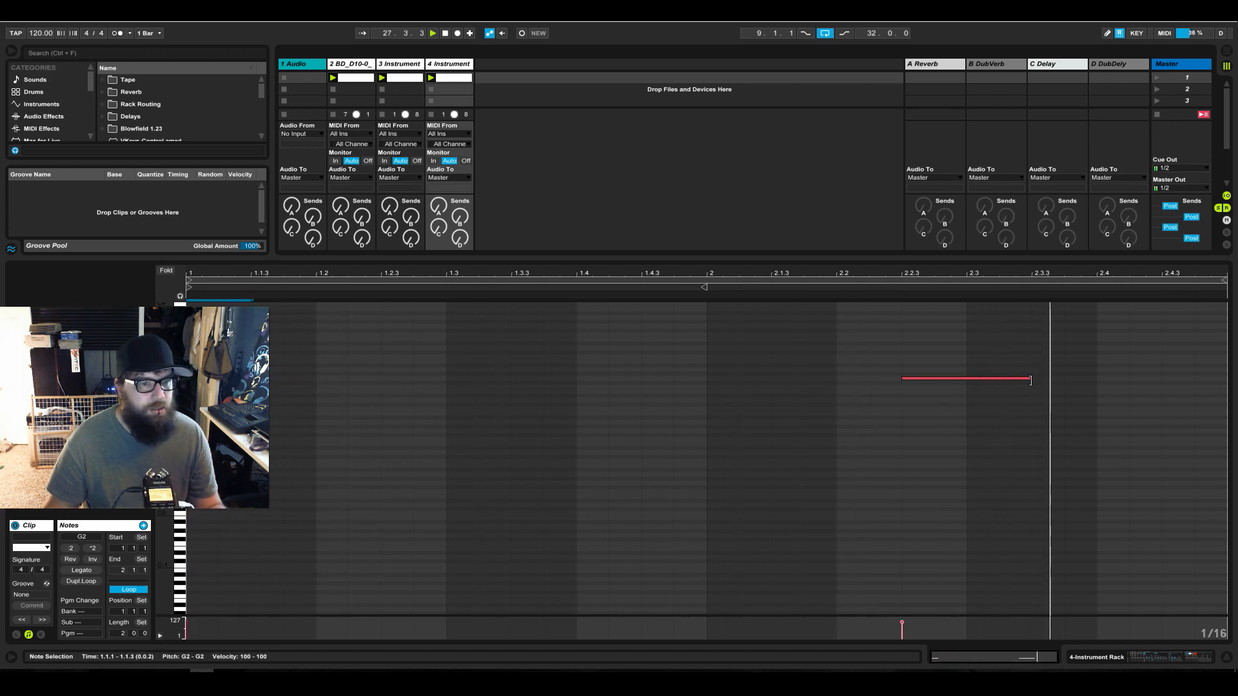
{"action": "left_click_drag", "start_coordinate": [1027, 379], "coordinate": [1064, 379]}
{"action": "key", "text": "Delete"}
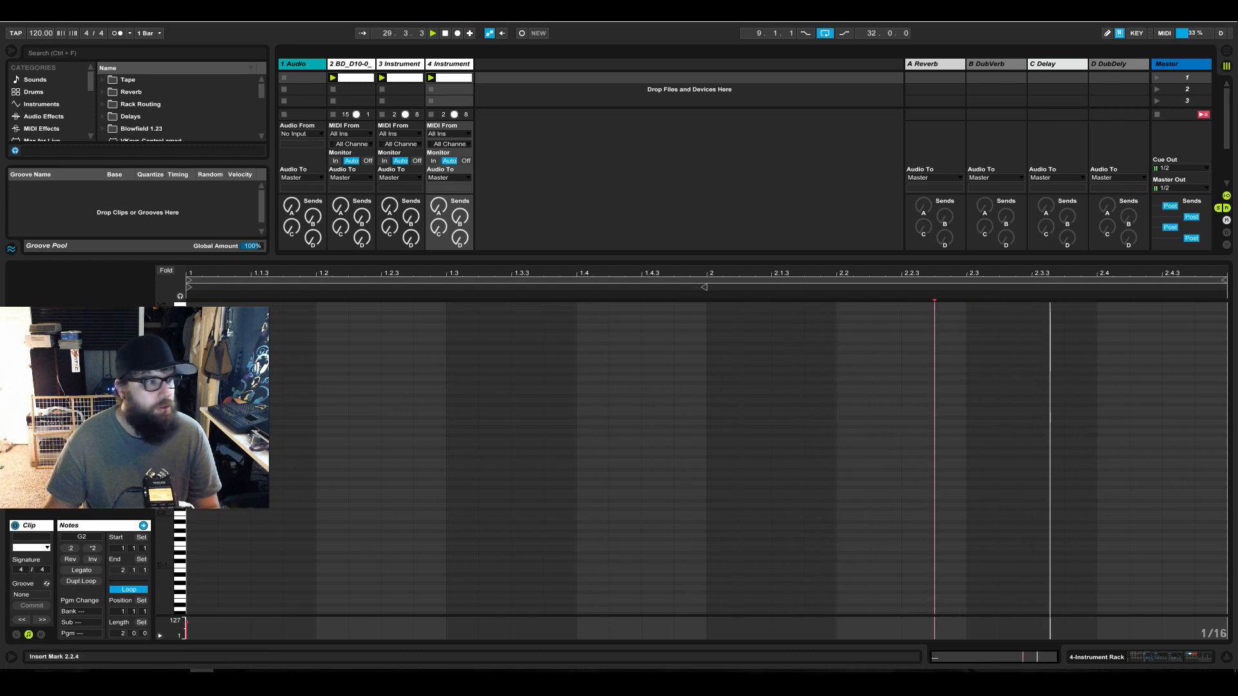
Move the remaining note to G3 at 1.3.1 and place a copy of it on C3 at 2.1.1
{"action": "left_click_drag", "start_coordinate": [210, 378], "coordinate": [473, 326]}
{"action": "key", "text": "space"}
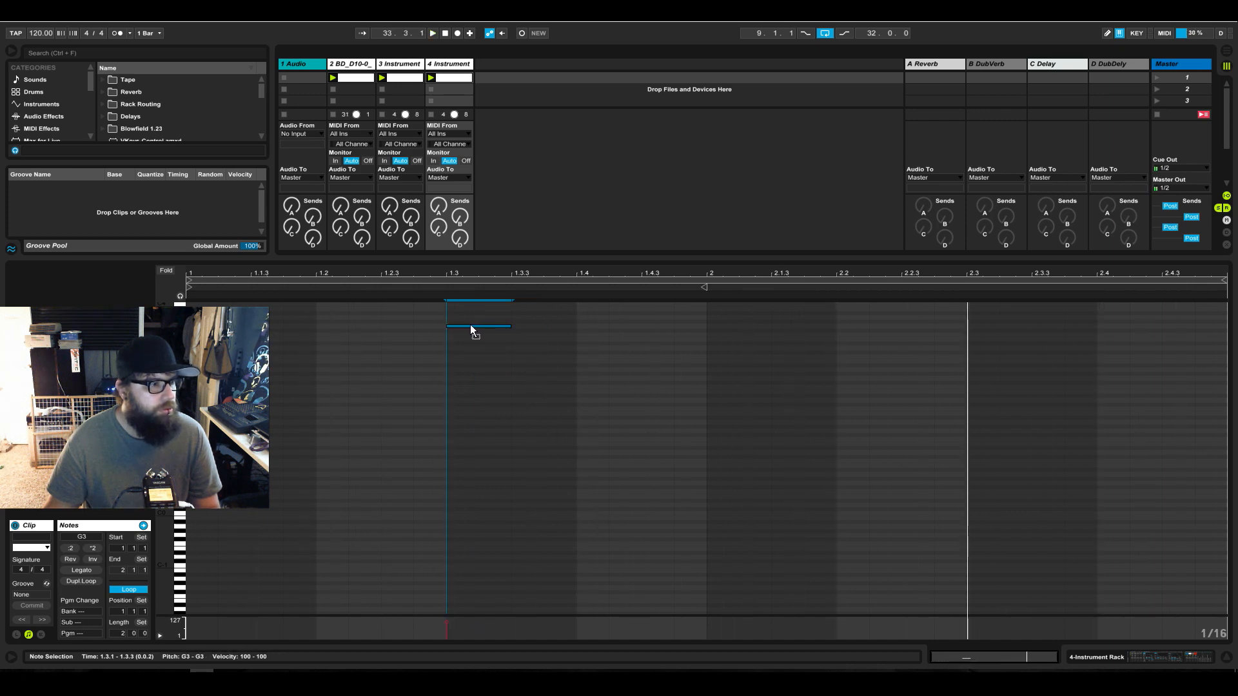
{"action": "key", "text": "space"}
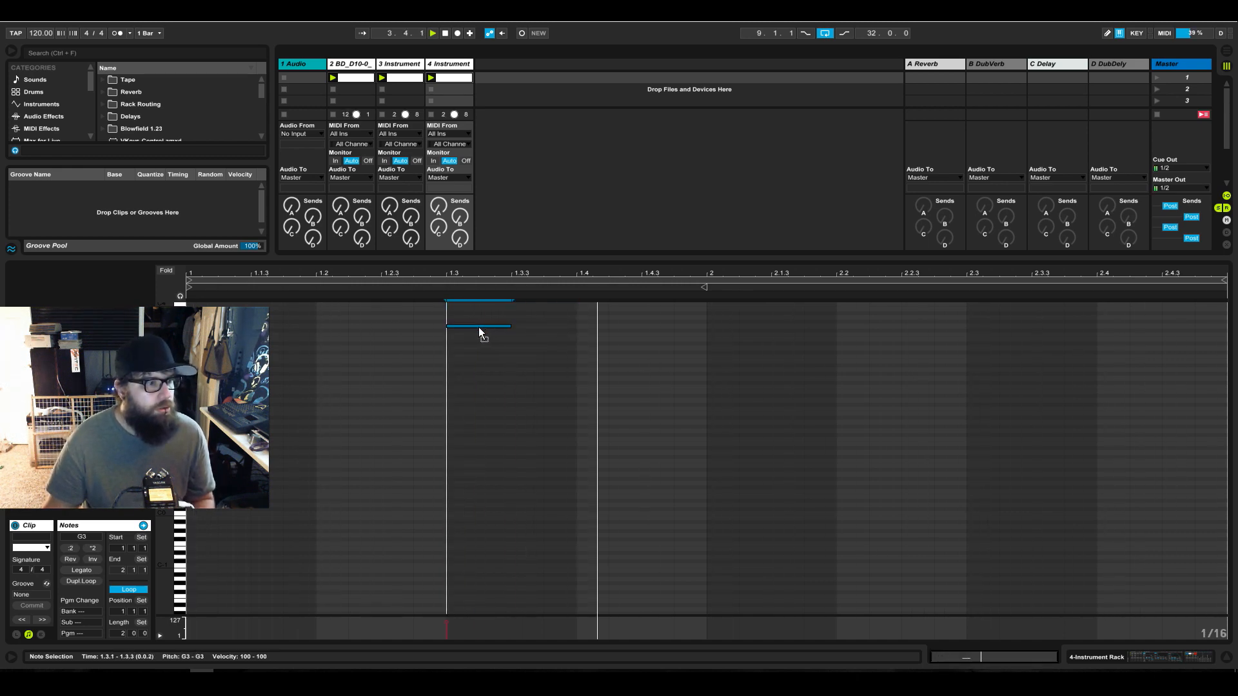
{"action": "left_click_drag", "start_coordinate": [470, 326], "coordinate": [730, 358]}
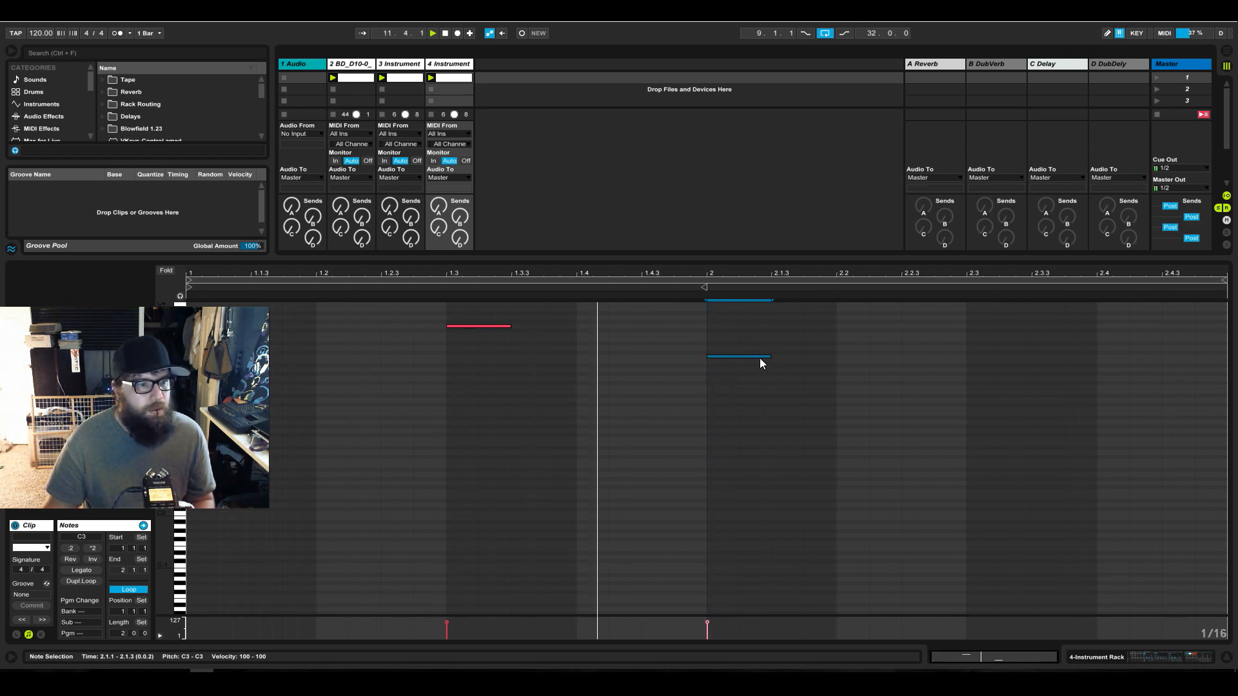
Try a copy of the C3 note on C4 at 2.4.1 in the fourth track's clip and delete it
{"action": "left_click_drag", "start_coordinate": [761, 359], "coordinate": [1140, 303]}
{"action": "left_click", "coordinate": [1120, 352]}
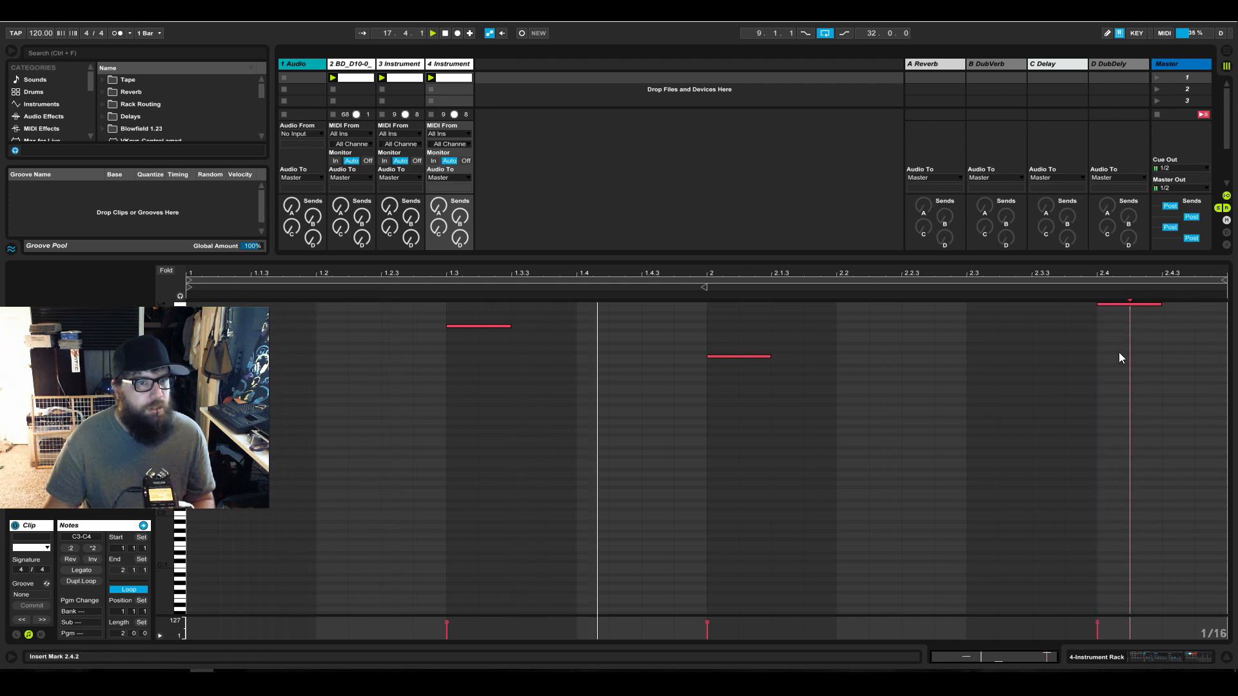
{"action": "scroll", "coordinate": [969, 378], "scroll_direction": "up", "scroll_amount": 4}
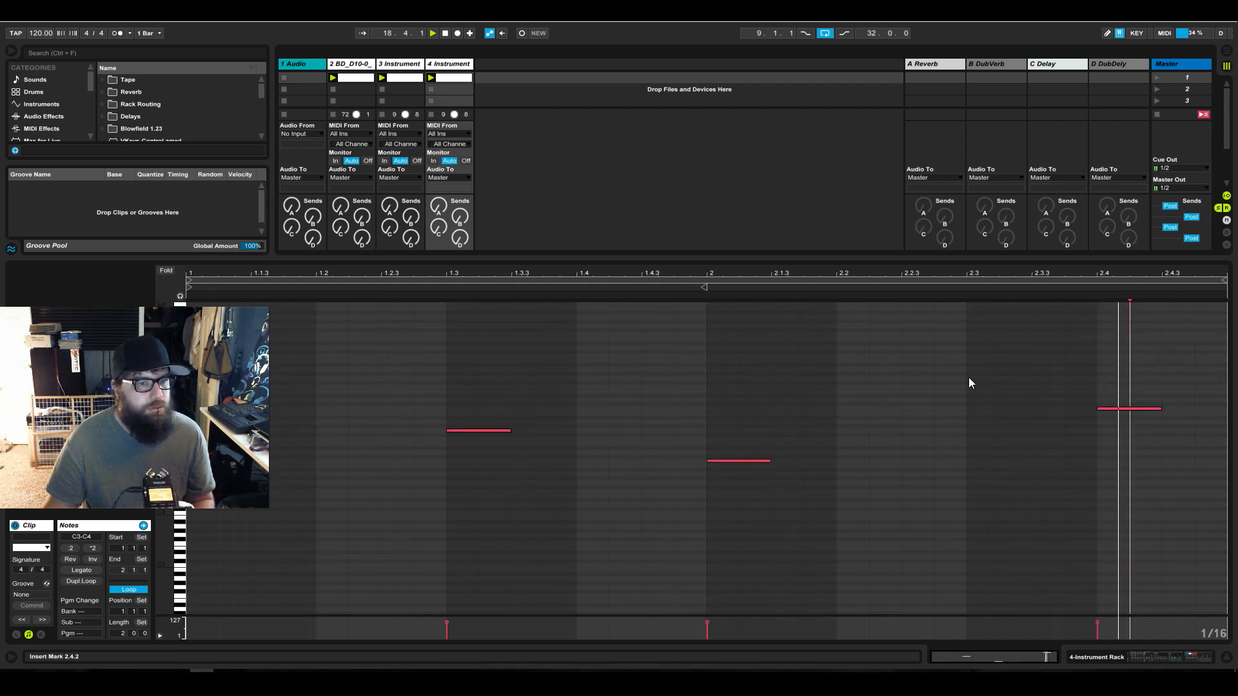
{"action": "double_click", "coordinate": [1122, 410]}
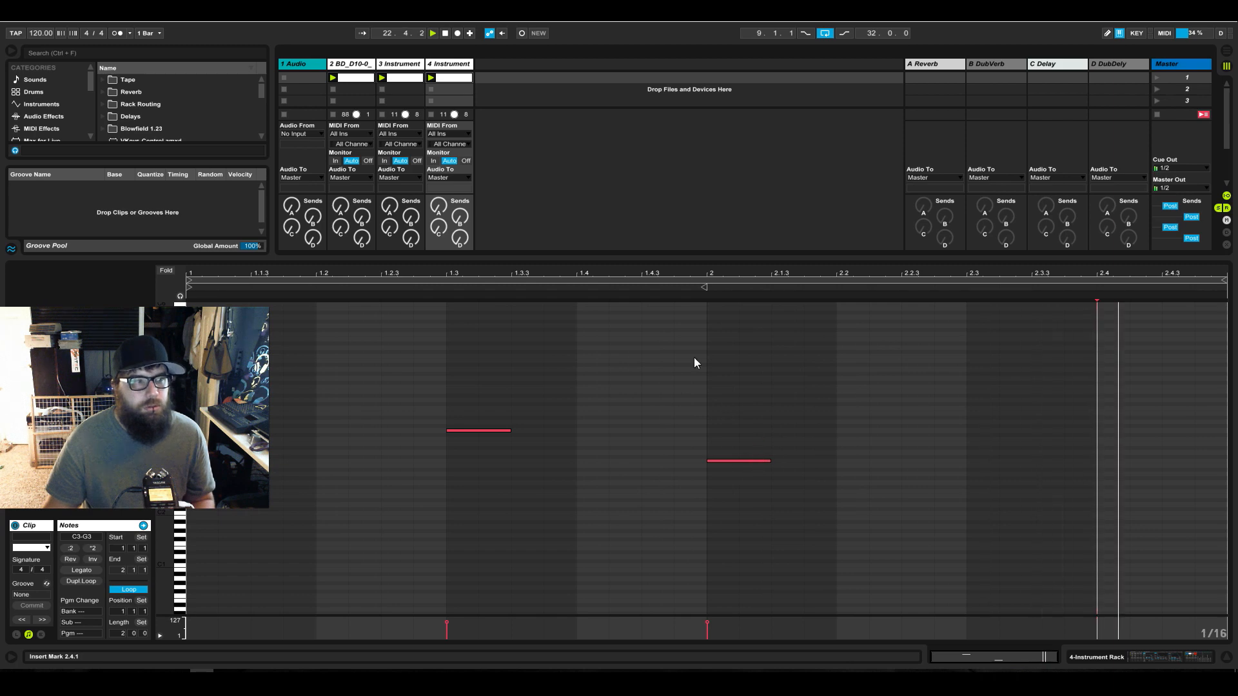
Delete the G2 note at 2.2.3 and the short G#2 note above it from the third track's clip
{"action": "left_click", "coordinate": [405, 80]}
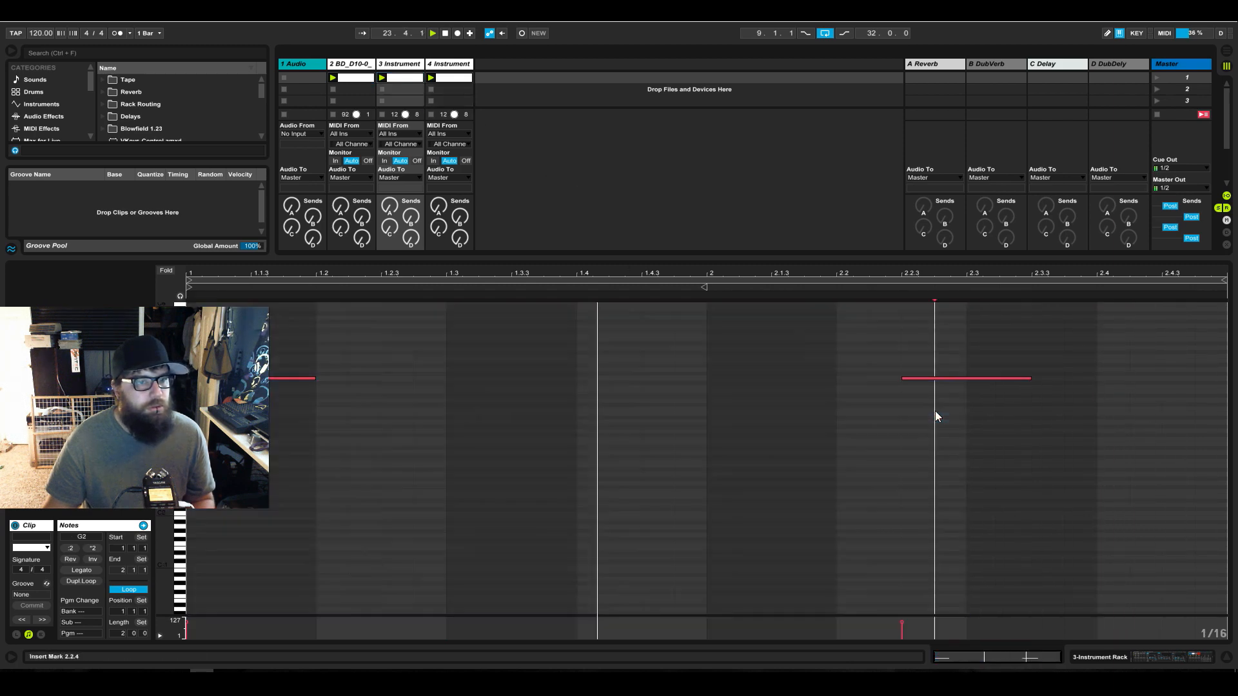
{"action": "left_click", "coordinate": [945, 378]}
{"action": "left_click_drag", "start_coordinate": [935, 359], "coordinate": [963, 412]}
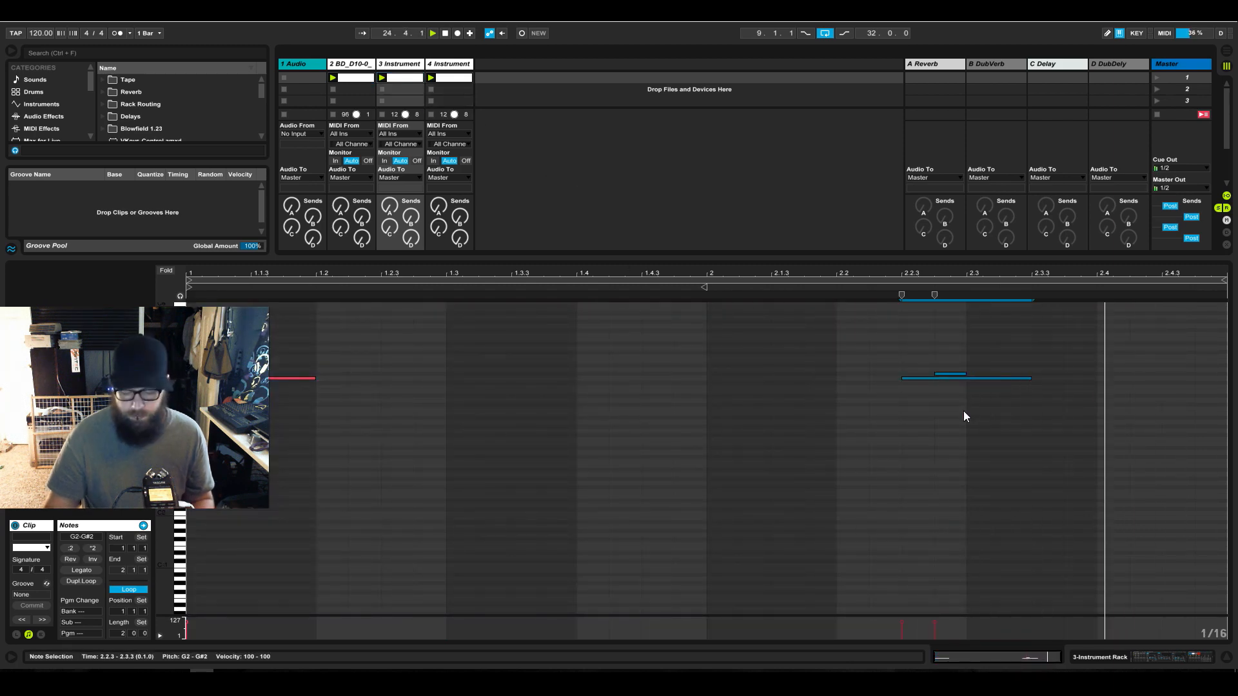
{"action": "key", "text": "Delete"}
{"action": "left_click", "coordinate": [1149, 656]}
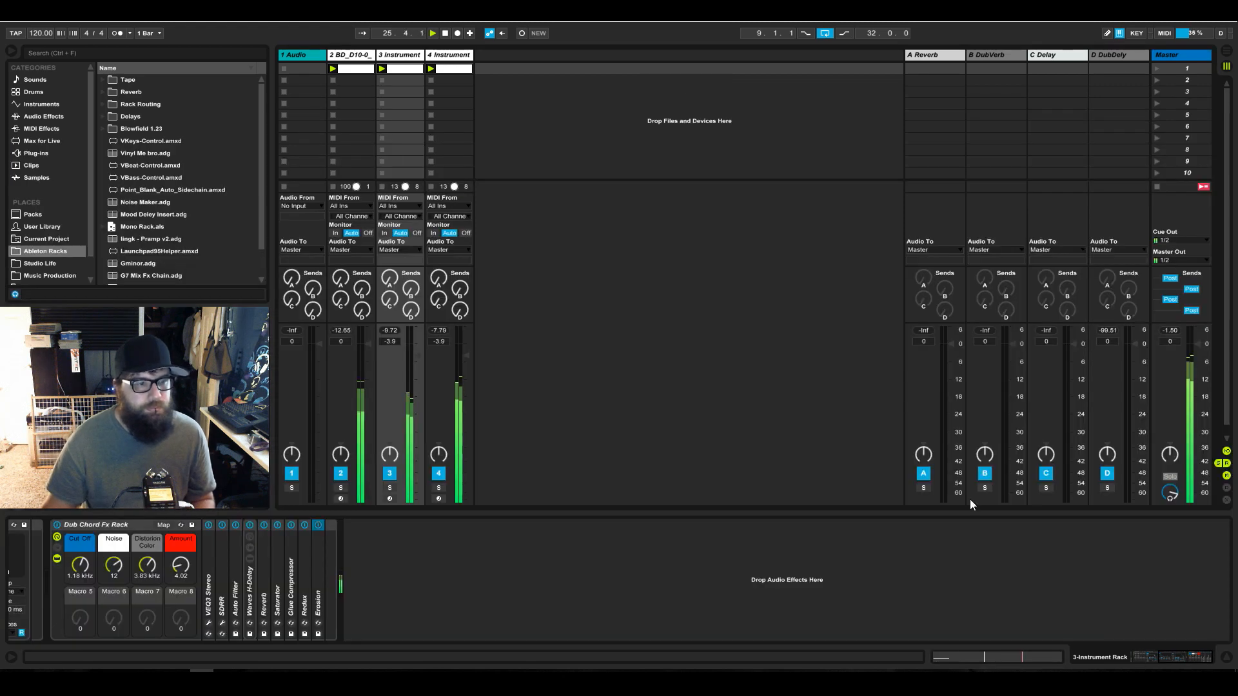
Show the fourth track's Sampler with its sample display and open the zone editor
{"action": "double_click", "coordinate": [455, 75]}
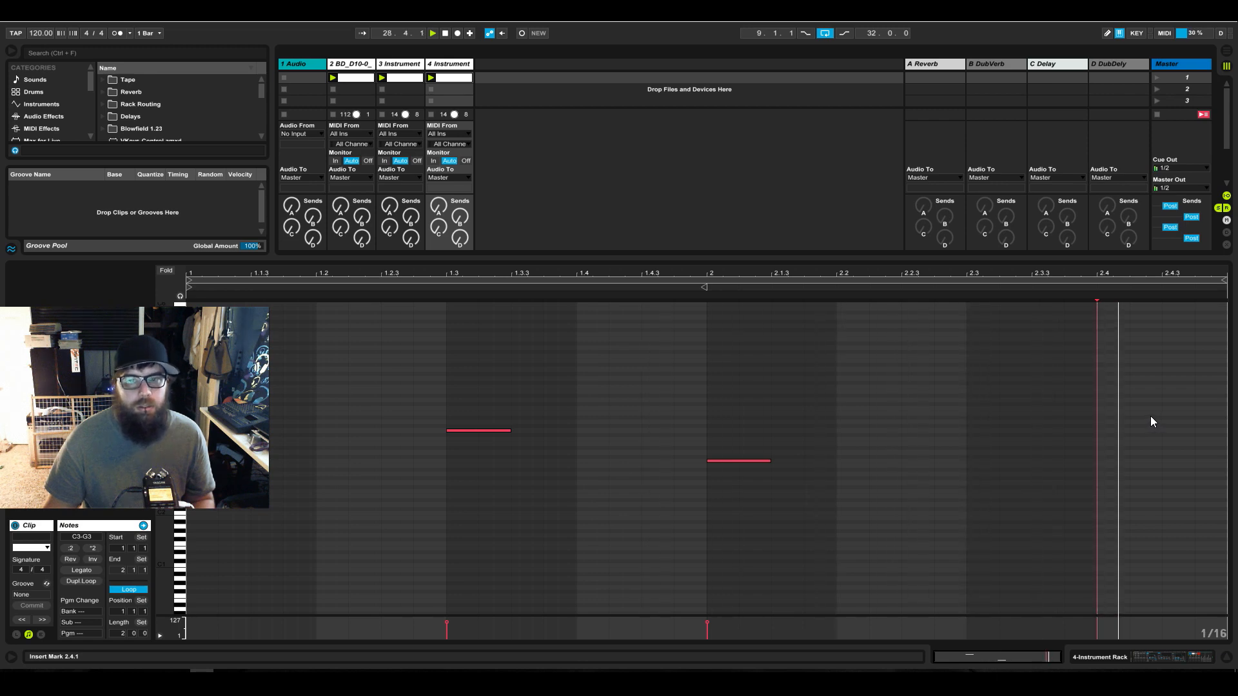
{"action": "key", "text": "shift+Tab"}
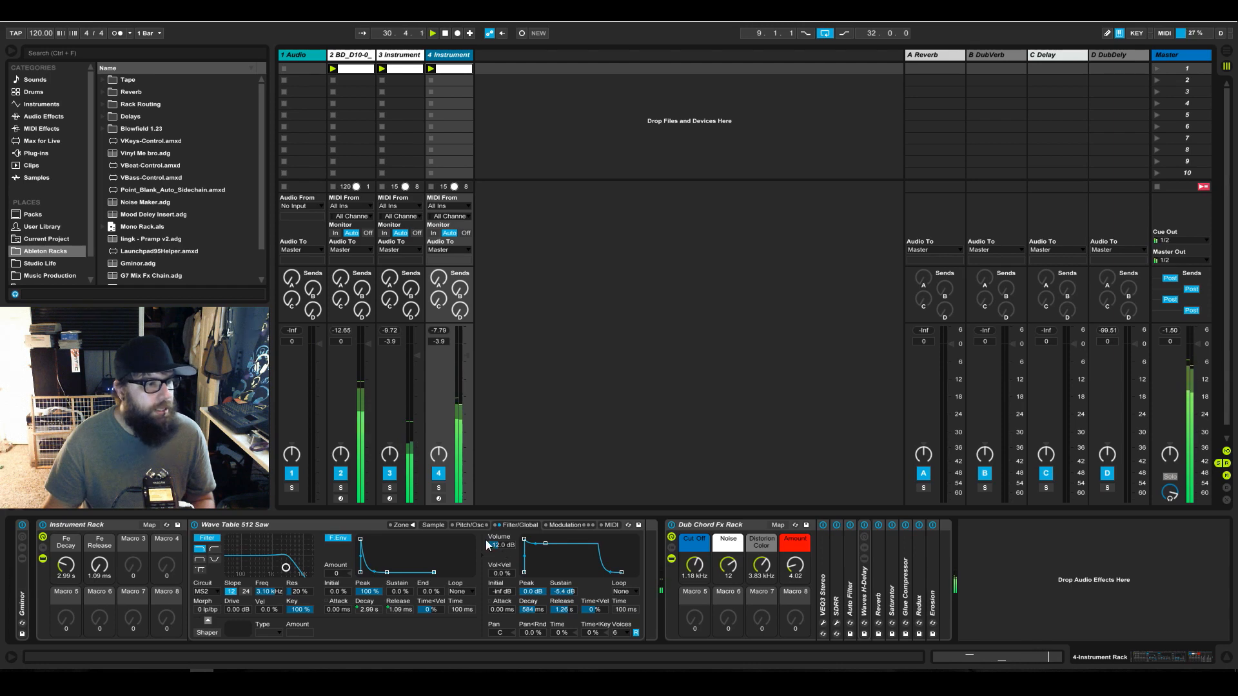
{"action": "left_click", "coordinate": [432, 526]}
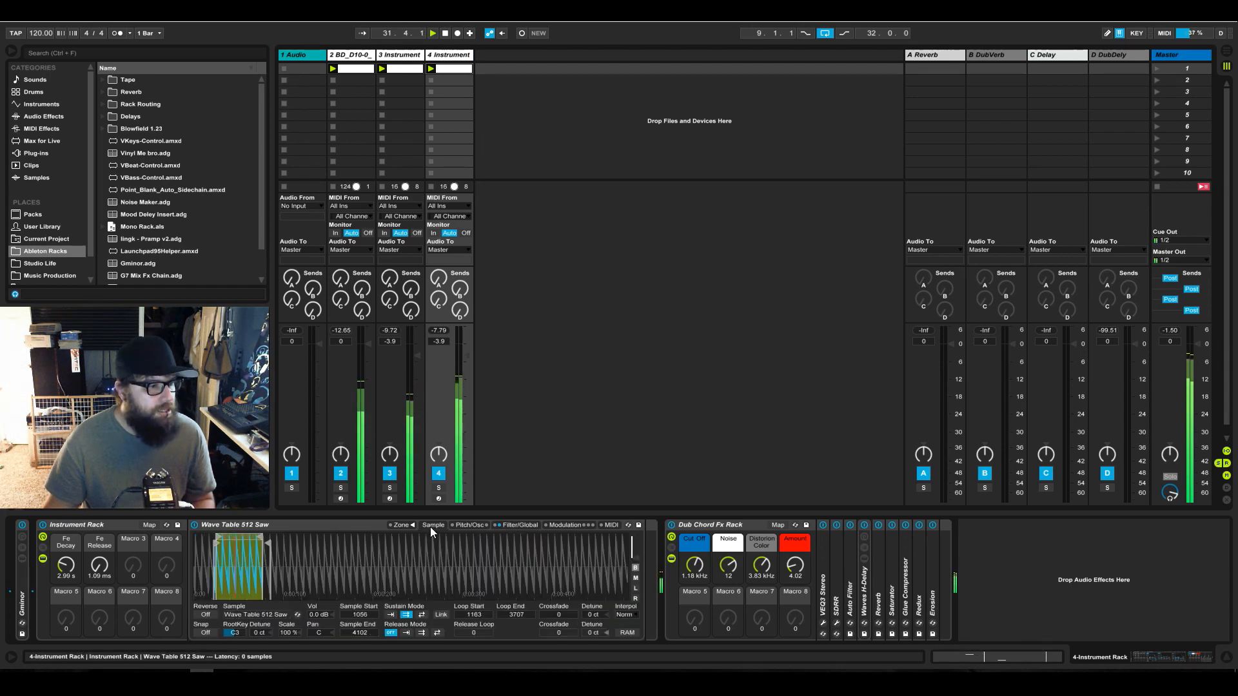
{"action": "left_click", "coordinate": [410, 525]}
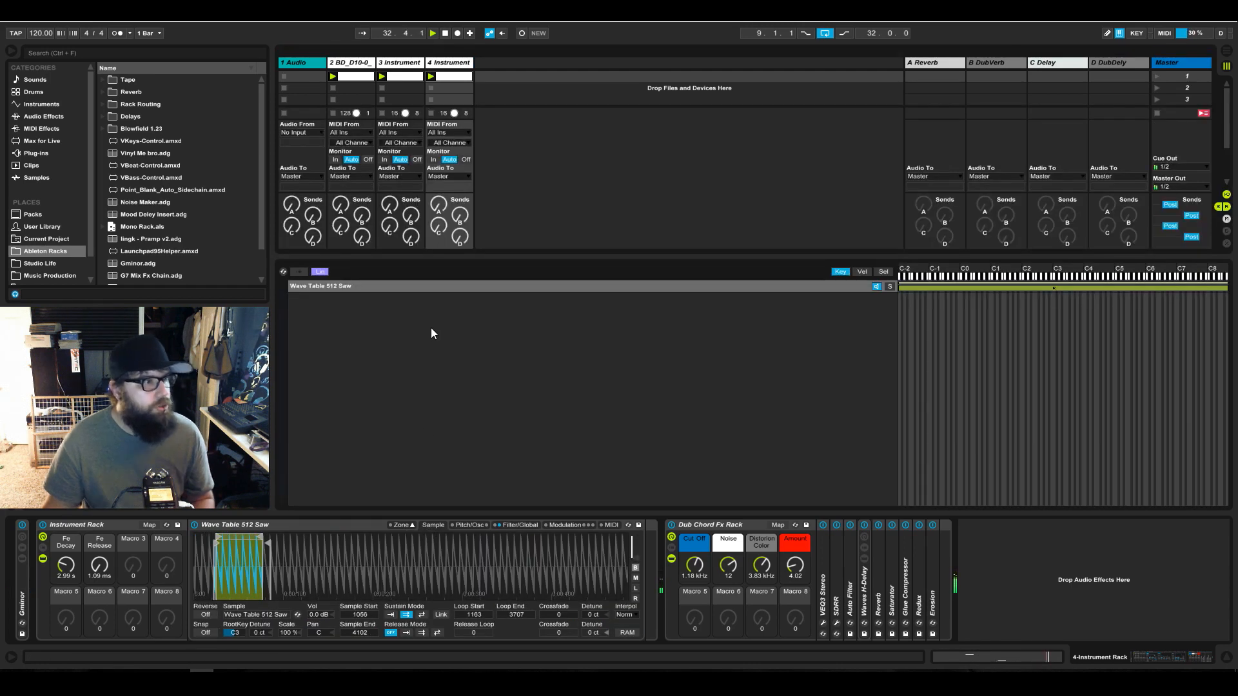
Audition the wave table samples in the Music Production folder, from Wave Table D2 Saw.wav through Wave Table M32 Saw.wav
{"action": "left_click", "coordinate": [50, 275]}
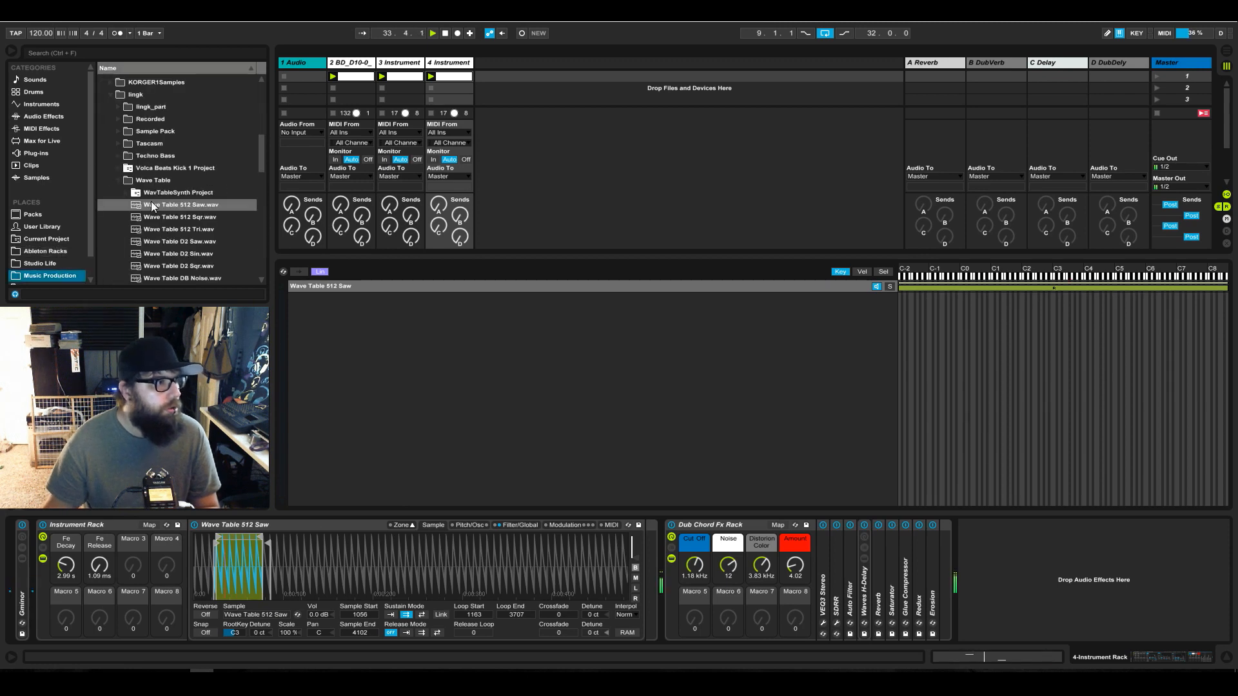
{"action": "scroll", "coordinate": [229, 220], "scroll_direction": "down", "scroll_amount": 1}
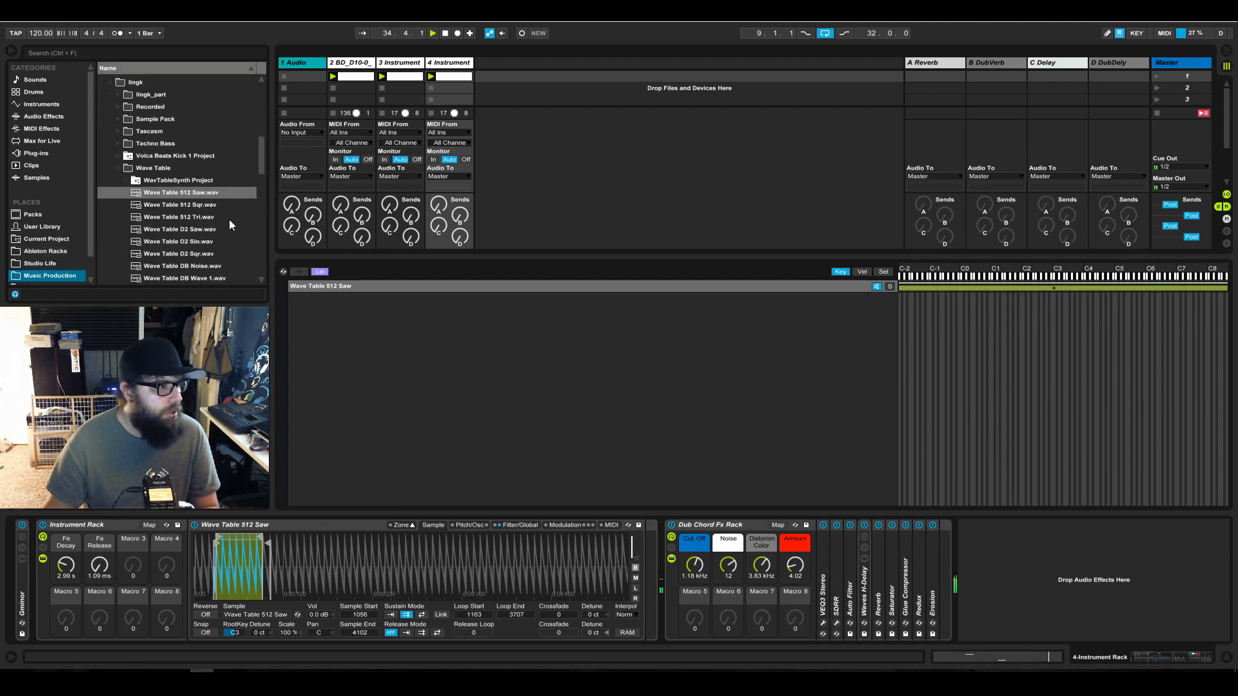
{"action": "left_click", "coordinate": [196, 232]}
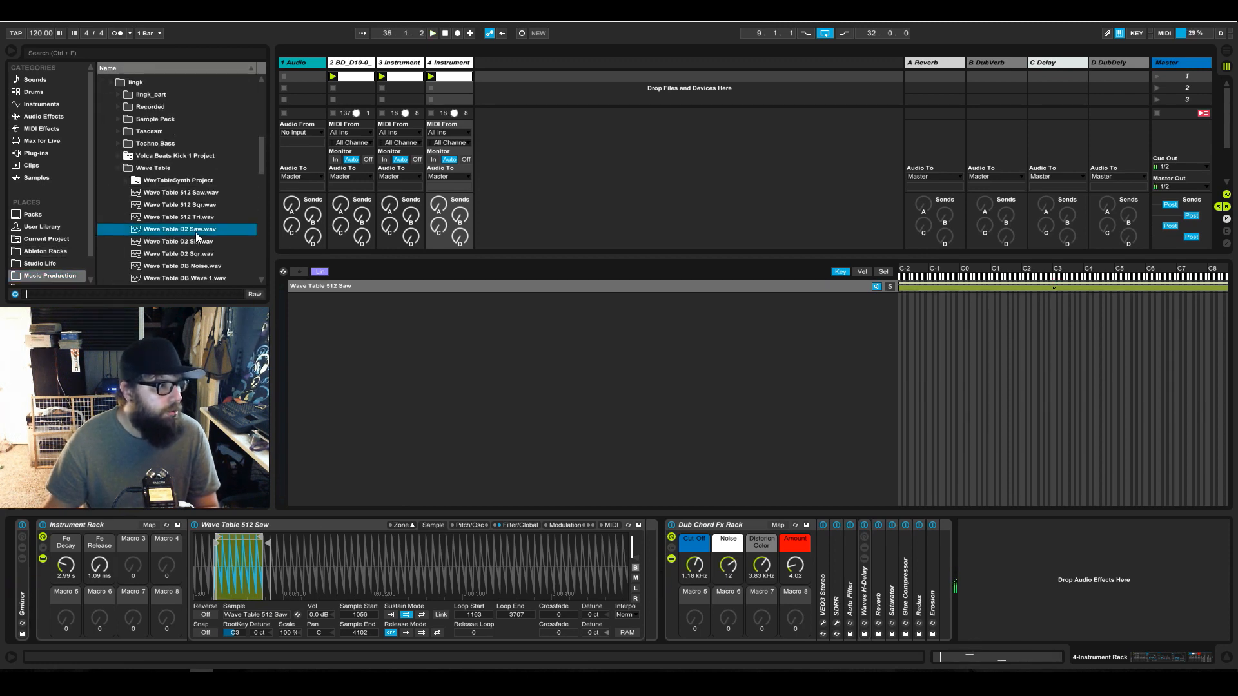
{"action": "scroll", "coordinate": [203, 253], "scroll_direction": "down", "scroll_amount": 2}
{"action": "left_click", "coordinate": [206, 232]}
{"action": "left_click", "coordinate": [216, 246]}
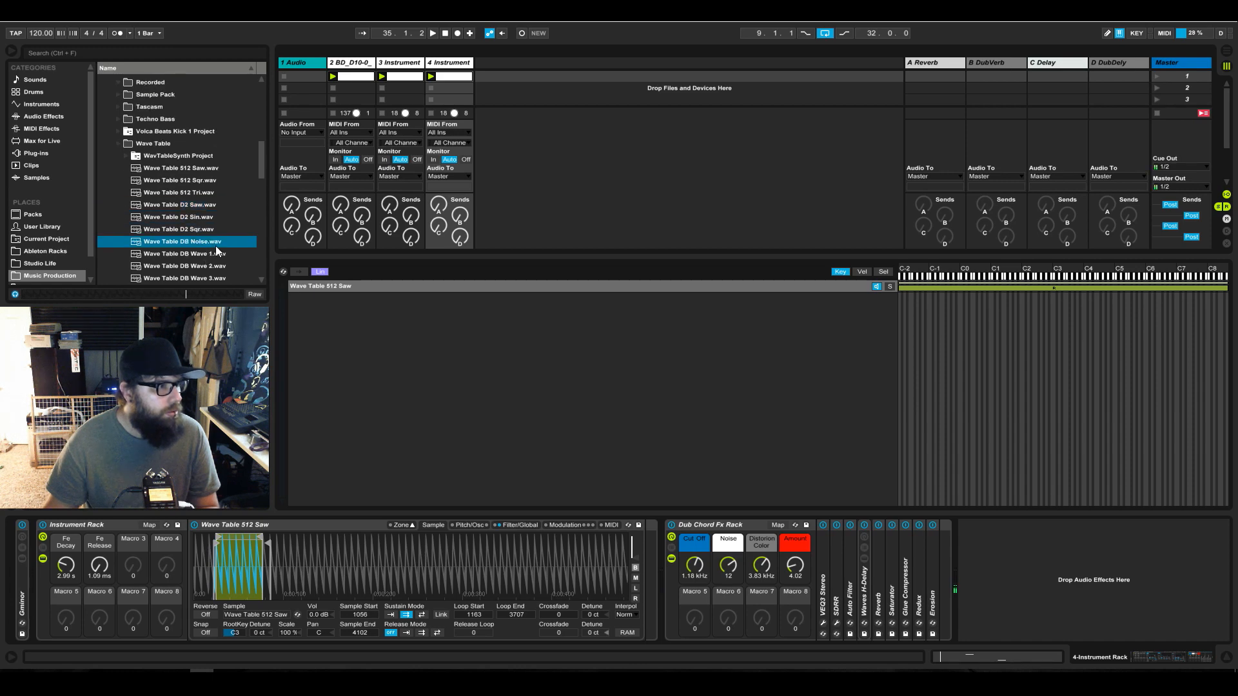
{"action": "key", "text": "Down"}
{"action": "key", "text": "Down"}
{"action": "key", "text": "Down"}
{"action": "key", "text": "Down"}
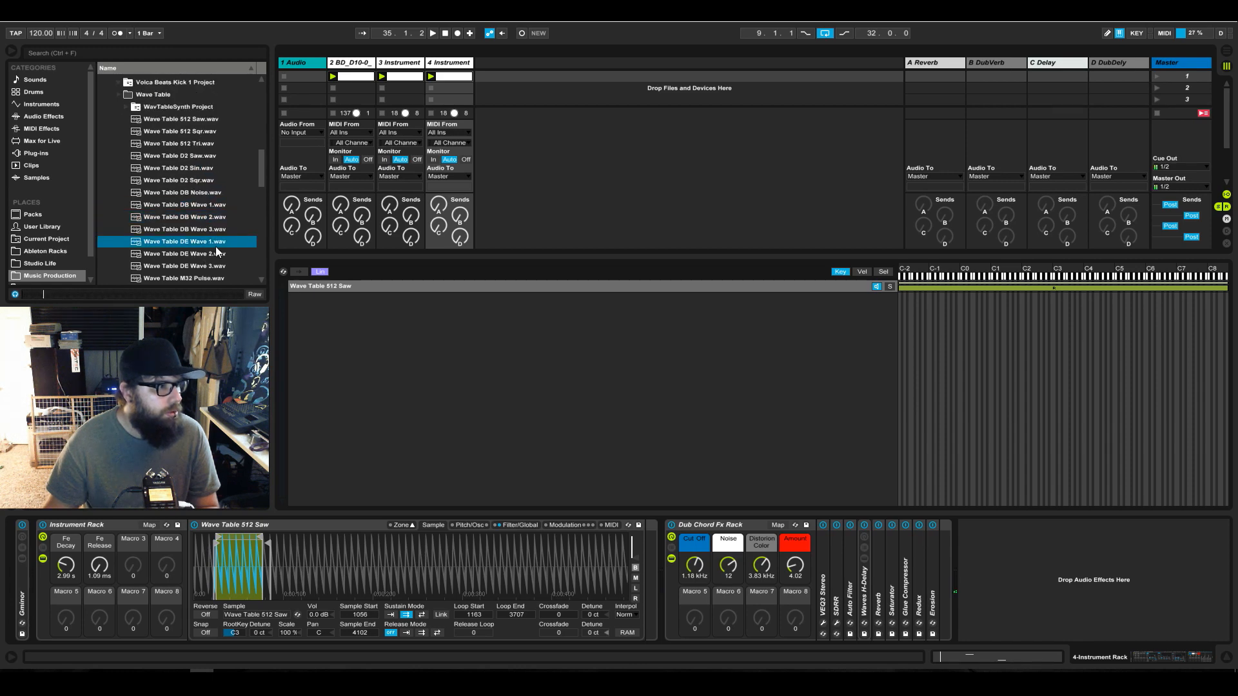
{"action": "key", "text": "Down"}
{"action": "left_click", "coordinate": [208, 196]}
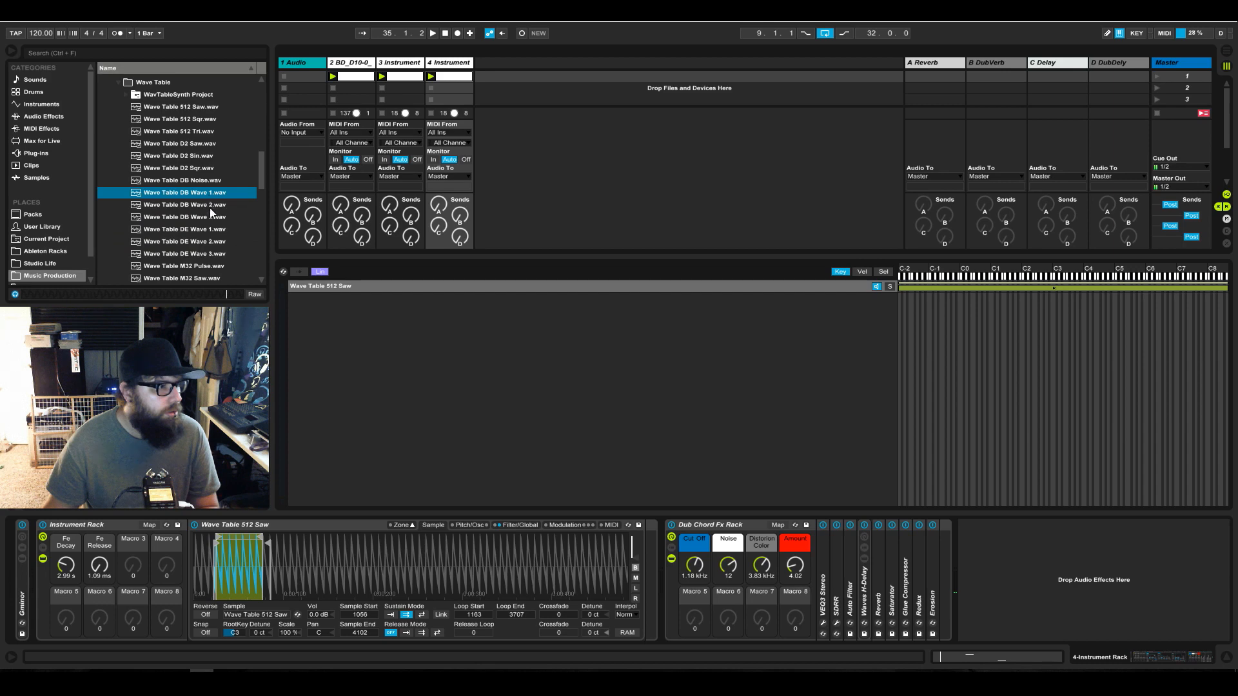
{"action": "scroll", "coordinate": [225, 243], "scroll_direction": "down", "scroll_amount": 1}
{"action": "left_click", "coordinate": [220, 243]}
{"action": "left_click", "coordinate": [220, 254]}
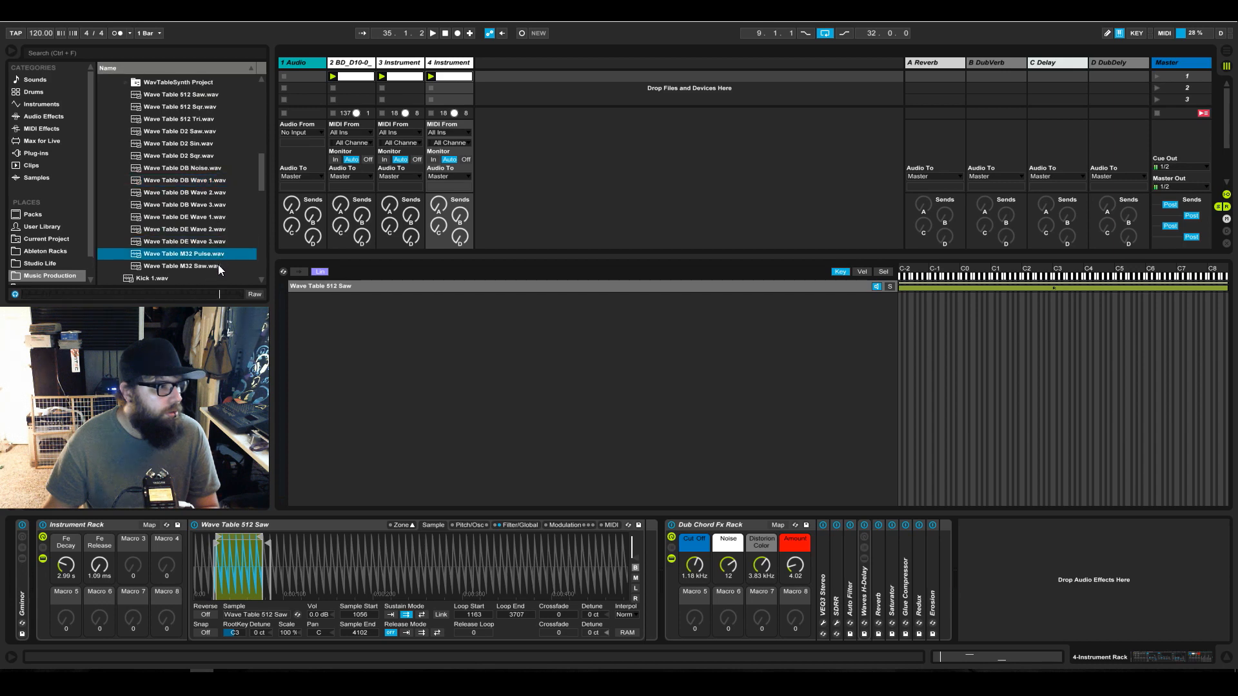
{"action": "left_click", "coordinate": [218, 265]}
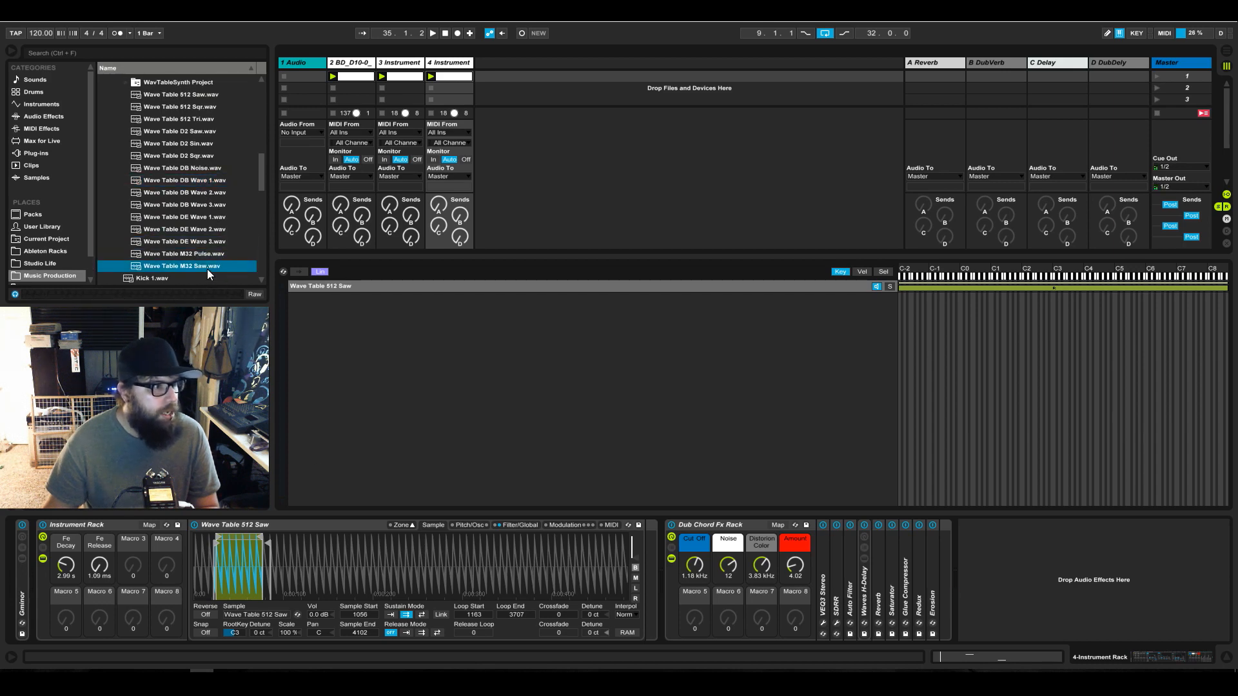
Add Wave Table M32 Saw.wav as a second Sampler zone and turn on its sustain loop with the loop start at 3837
{"action": "left_click_drag", "start_coordinate": [207, 268], "coordinate": [422, 379]}
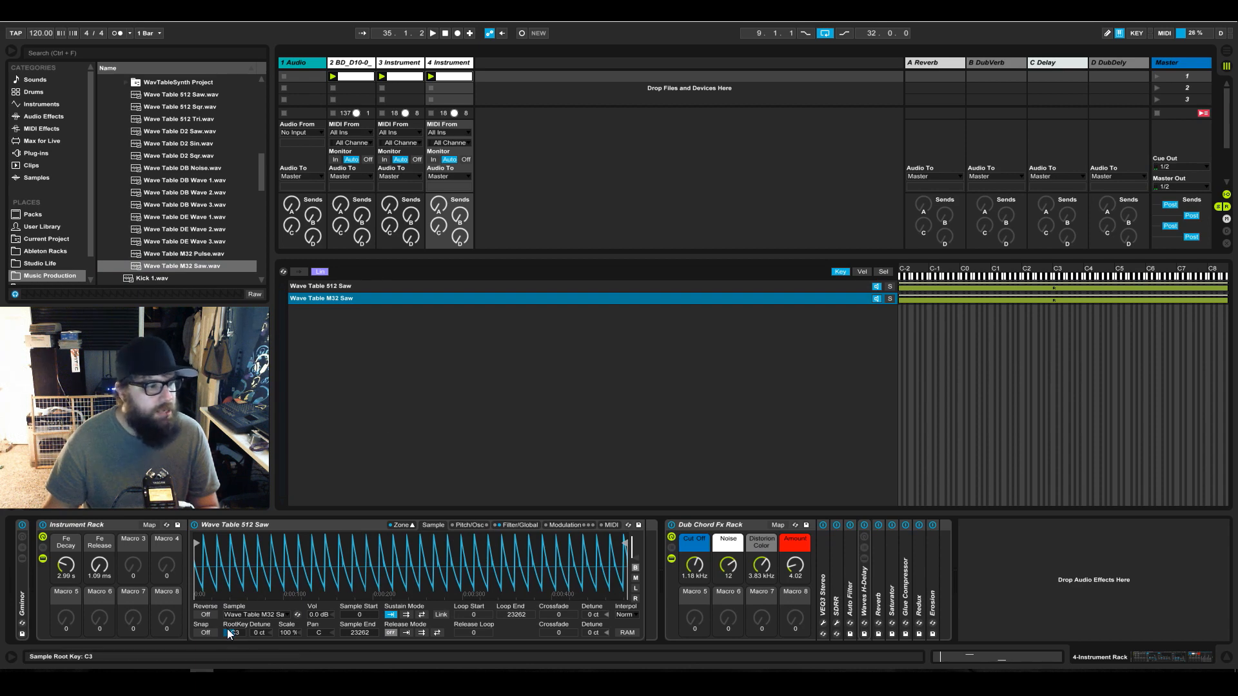
{"action": "left_click", "coordinate": [405, 614]}
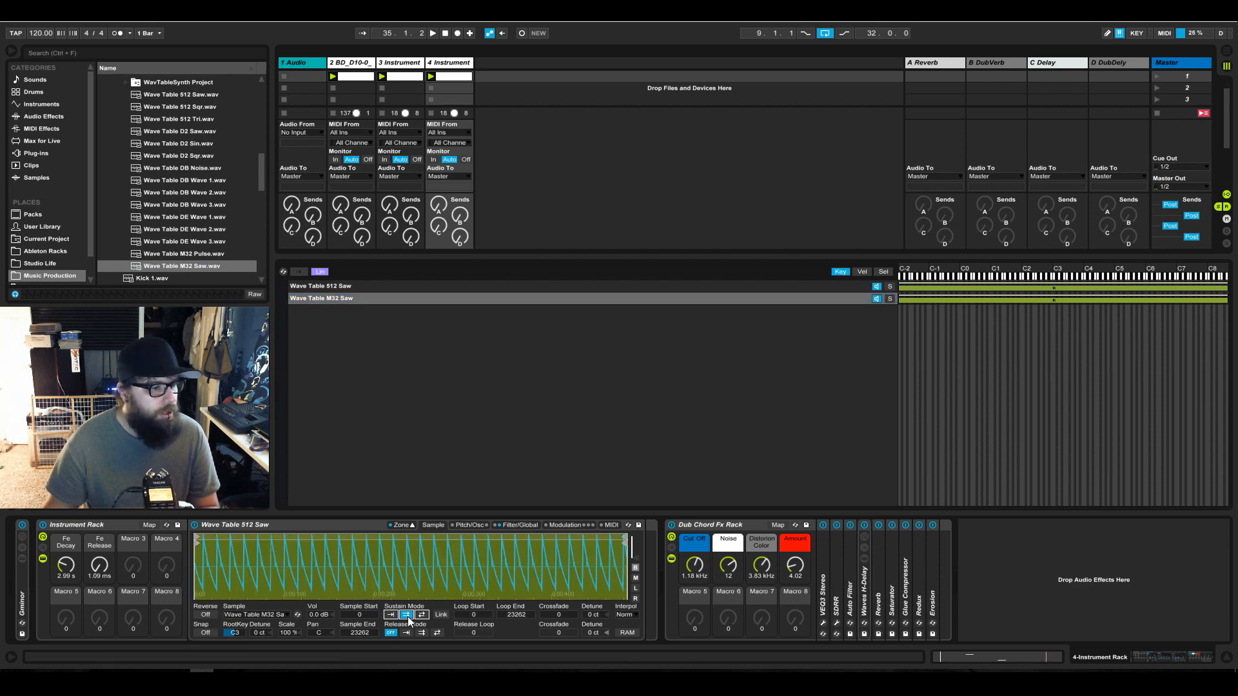
{"action": "left_click_drag", "start_coordinate": [198, 538], "coordinate": [270, 546]}
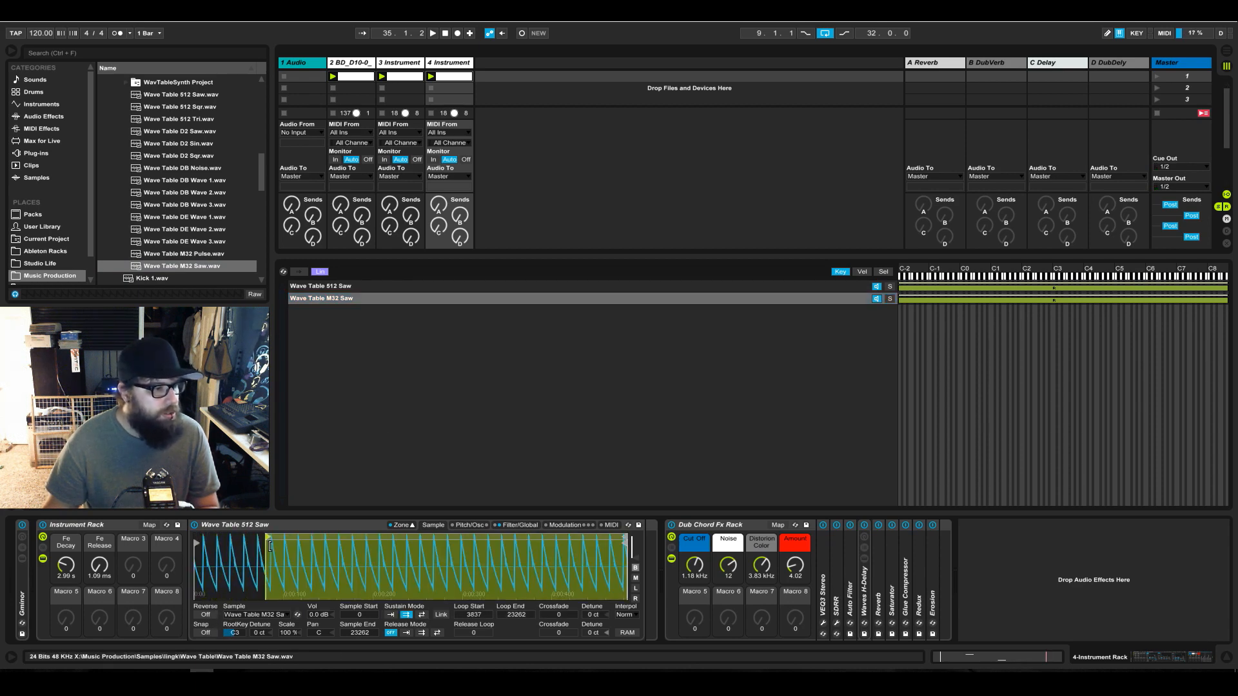
Arm the fourth track for playing and open its clip
{"action": "left_click", "coordinate": [412, 299]}
{"action": "left_click", "coordinate": [463, 183]}
{"action": "scroll", "coordinate": [464, 176], "scroll_direction": "down", "scroll_amount": 1}
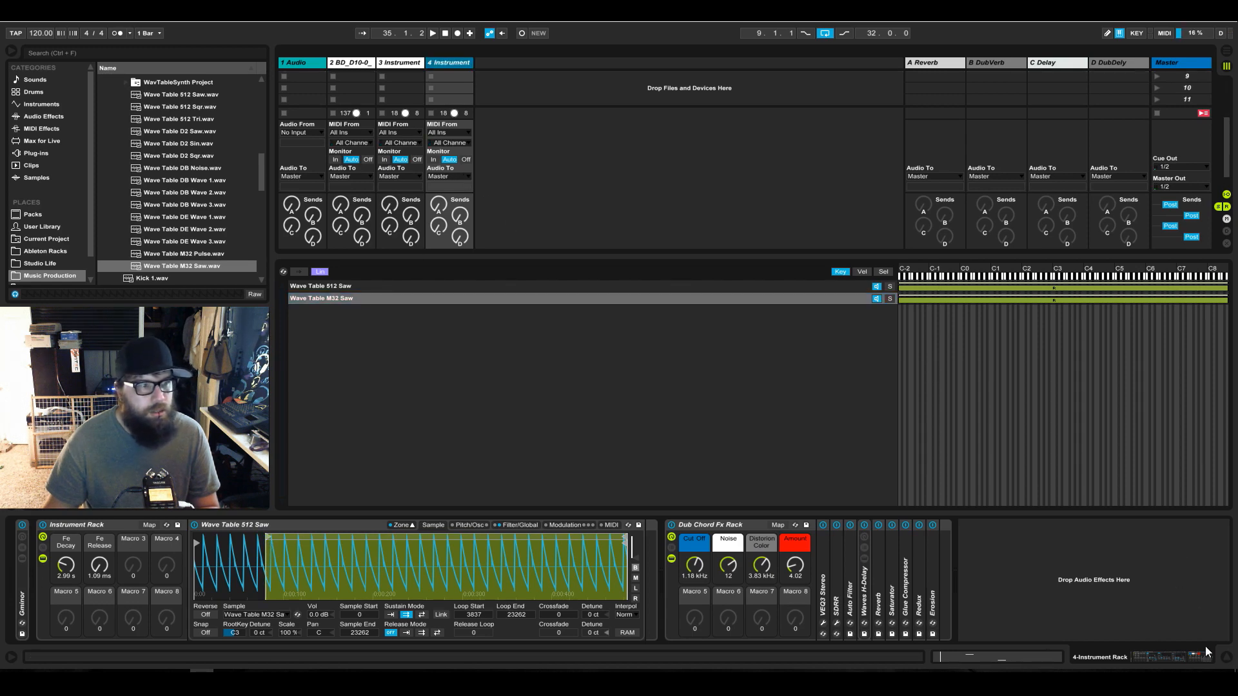
{"action": "left_click", "coordinate": [1226, 659]}
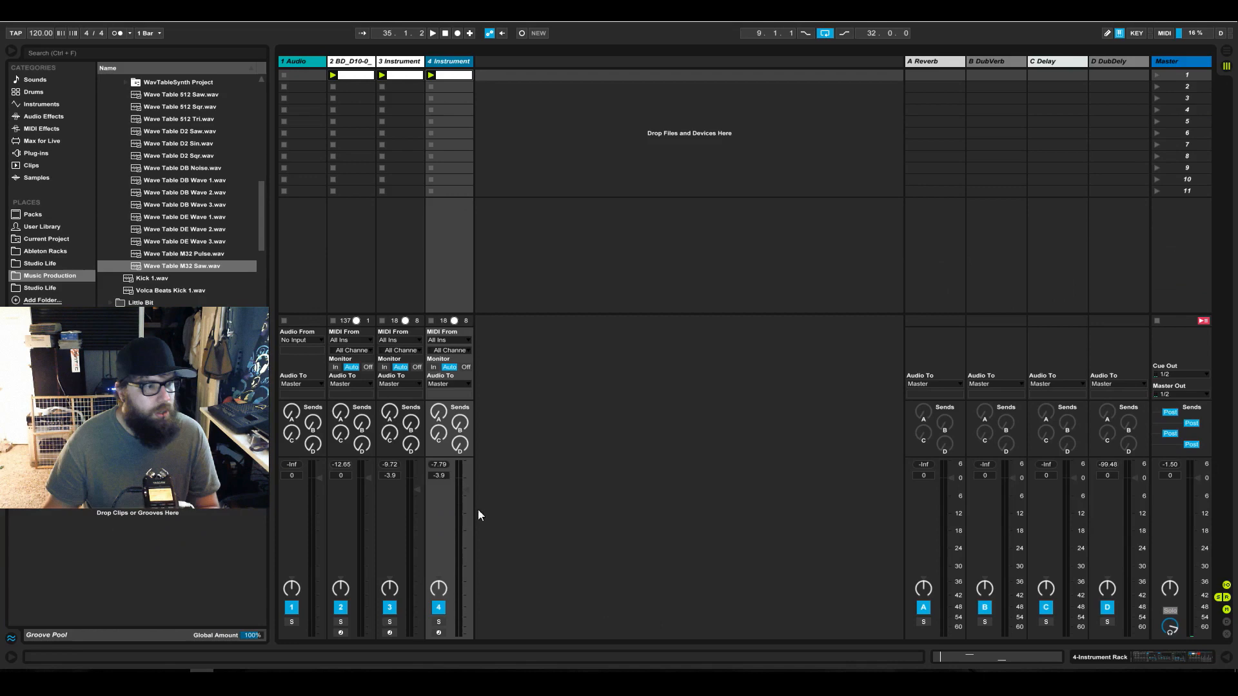
{"action": "left_click", "coordinate": [439, 633]}
{"action": "double_click", "coordinate": [445, 75]}
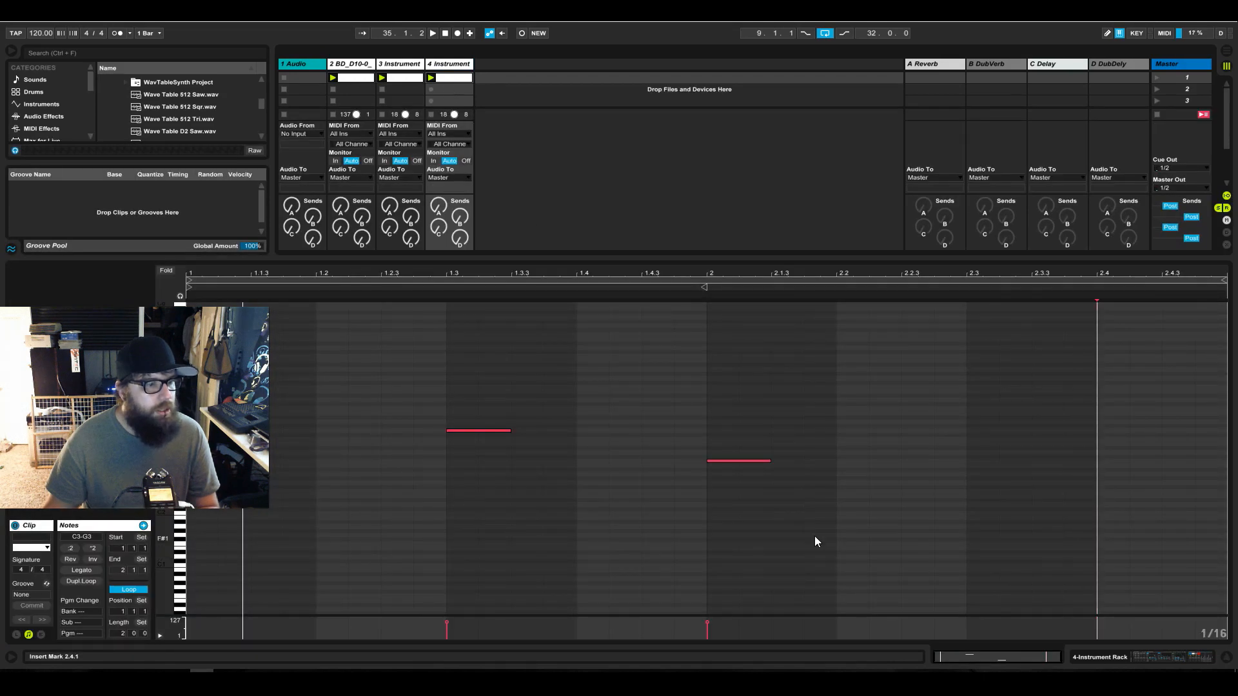
Set the M32 Saw zone's loop end to 8882 and raise the computer MIDI keyboard octave to C3–D4
{"action": "left_click", "coordinate": [1139, 656]}
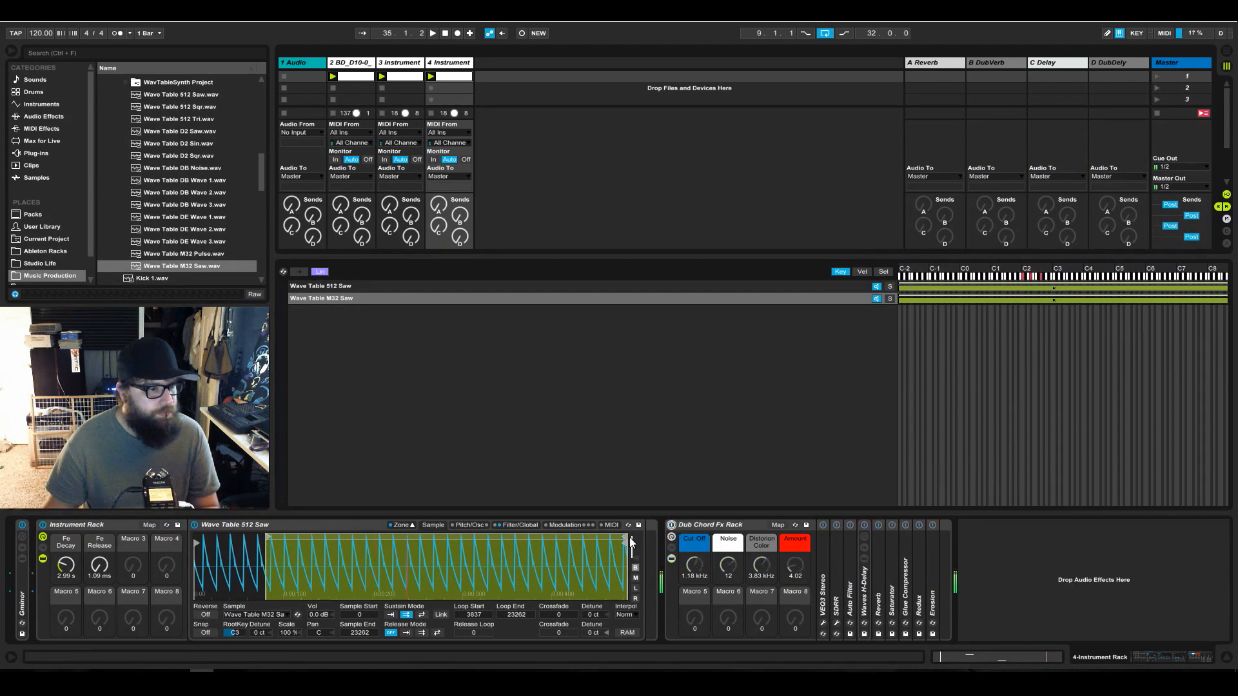
{"action": "left_click_drag", "start_coordinate": [625, 537], "coordinate": [357, 540]}
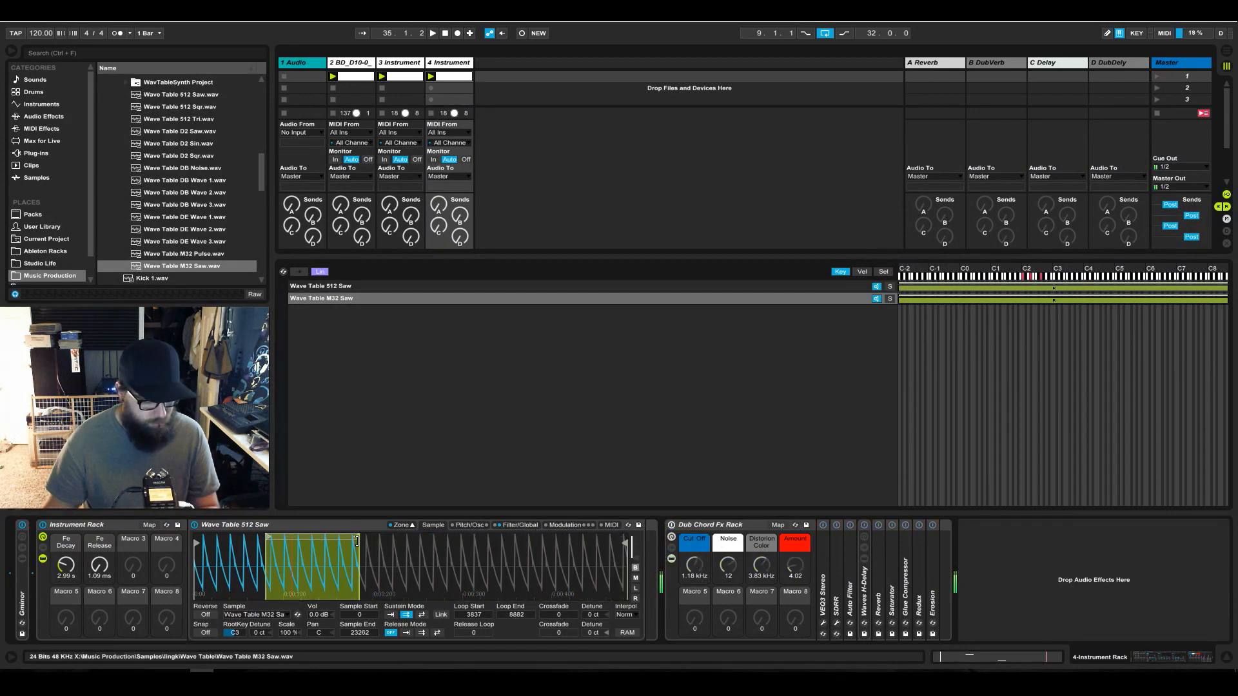
{"action": "key", "text": "x"}
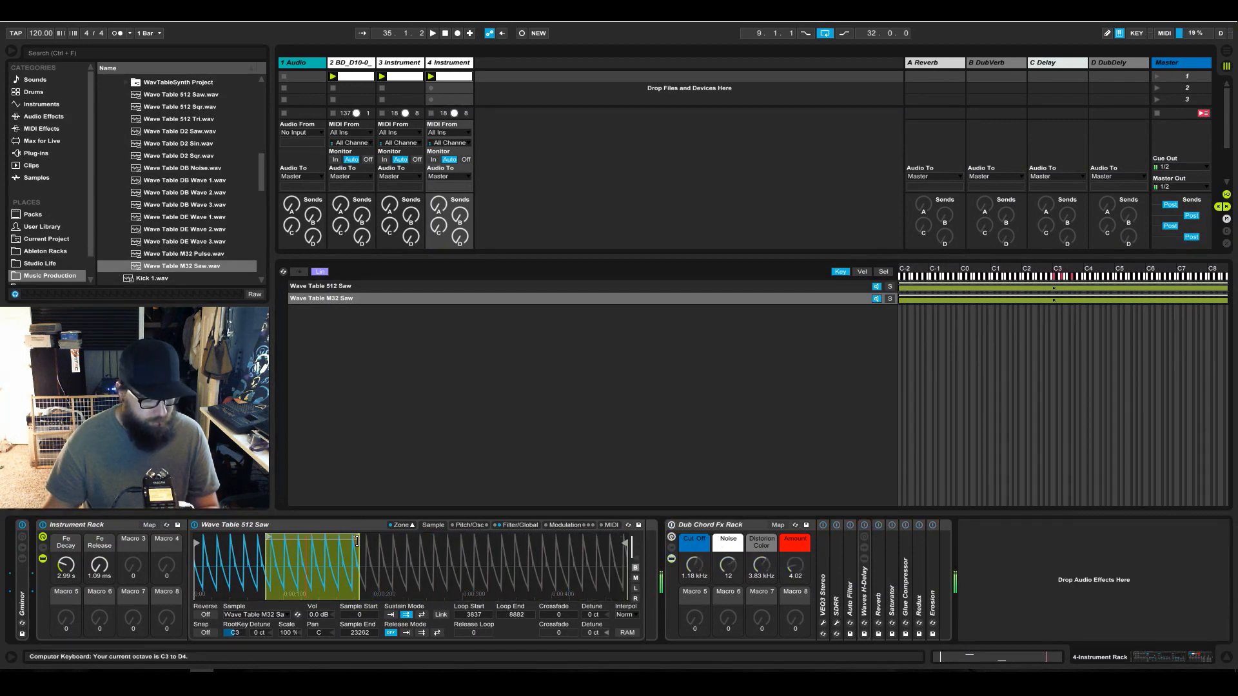
{"action": "double_click", "coordinate": [462, 79]}
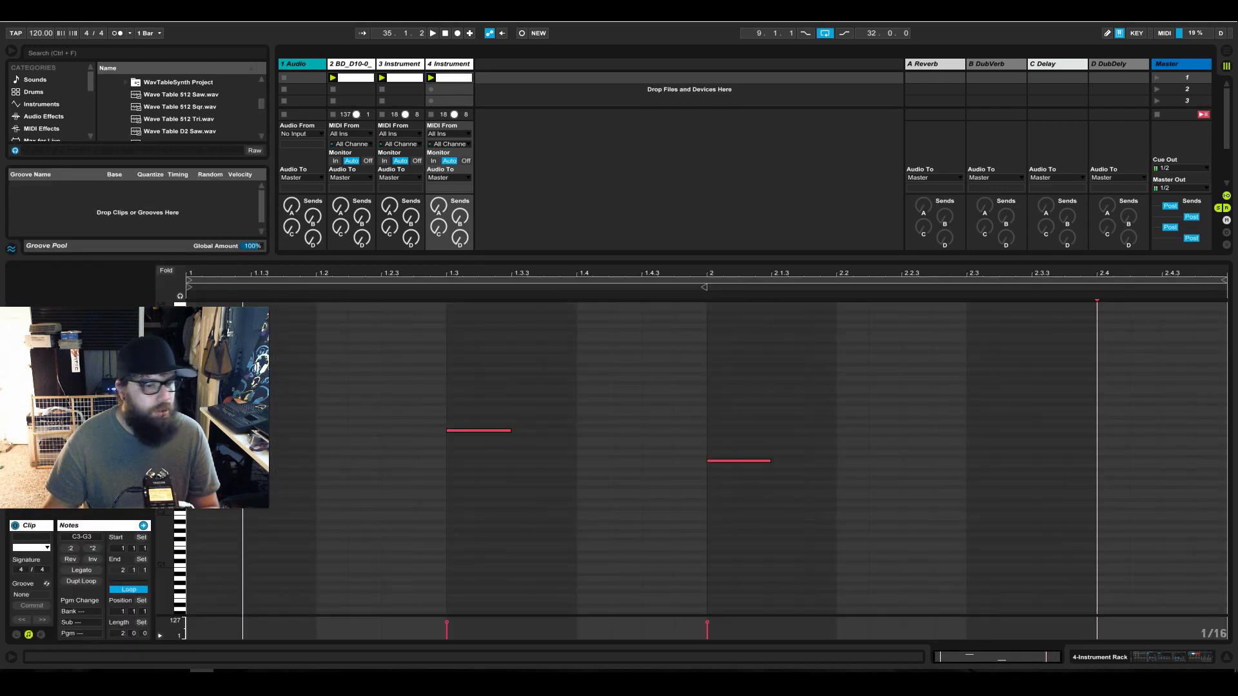
{"action": "left_click", "coordinate": [1174, 656]}
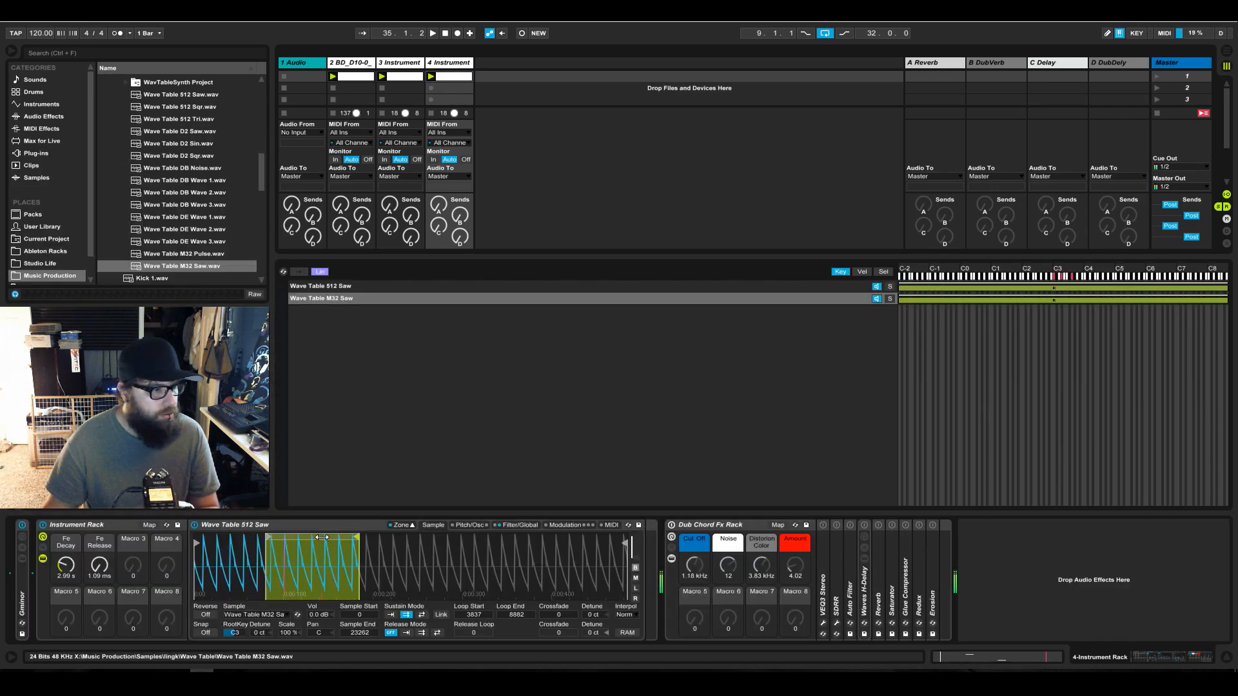
Deactivate the Wave Table 512 Saw zone and shift the M32 Saw zone's loop to run from 9955 to 15000
{"action": "left_click_drag", "start_coordinate": [321, 537], "coordinate": [457, 538]}
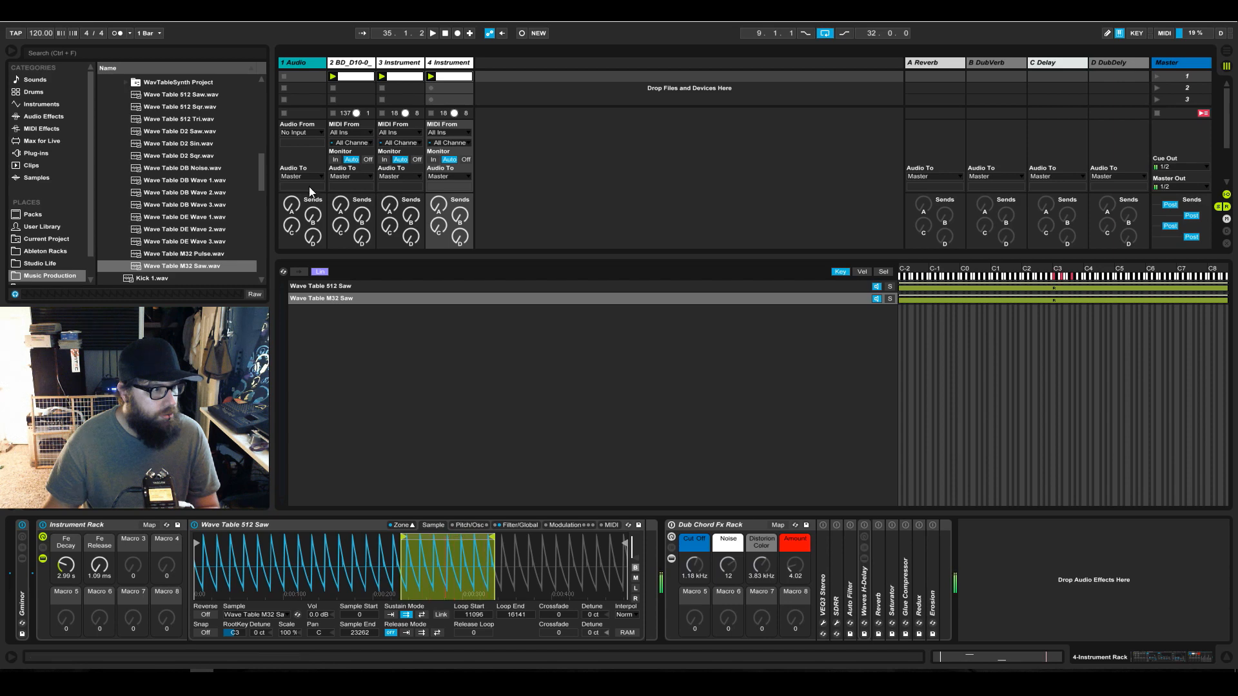
{"action": "left_click", "coordinate": [881, 288]}
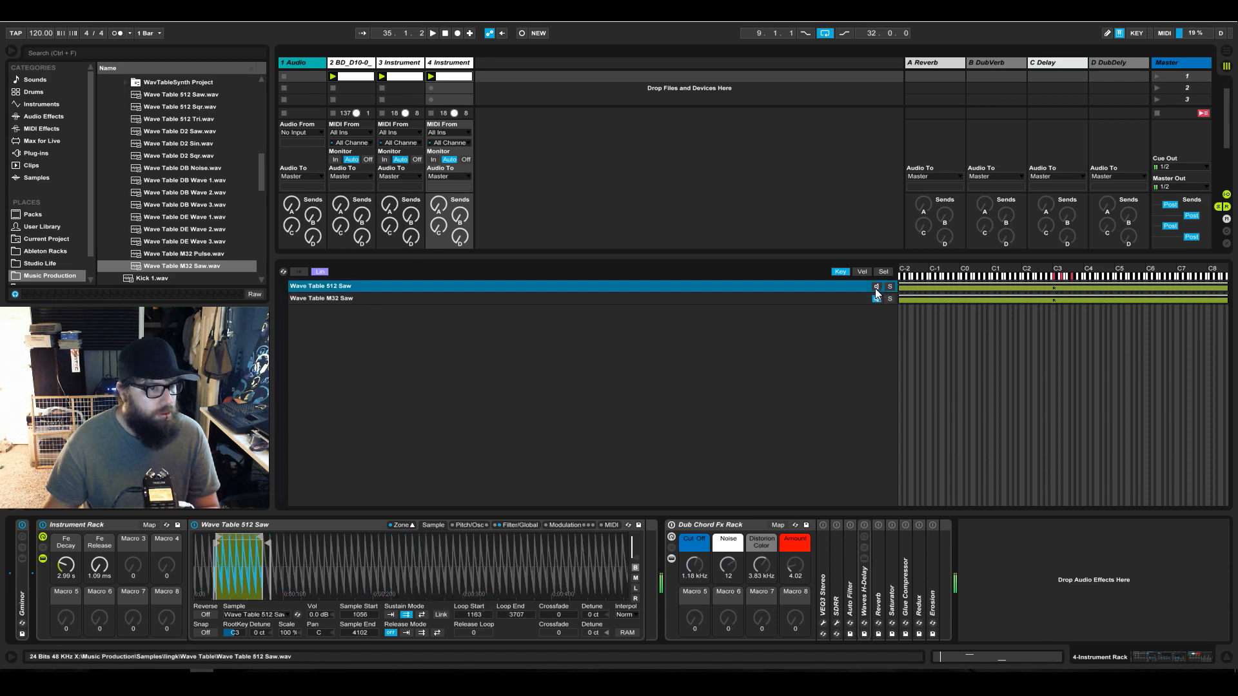
{"action": "left_click", "coordinate": [377, 300]}
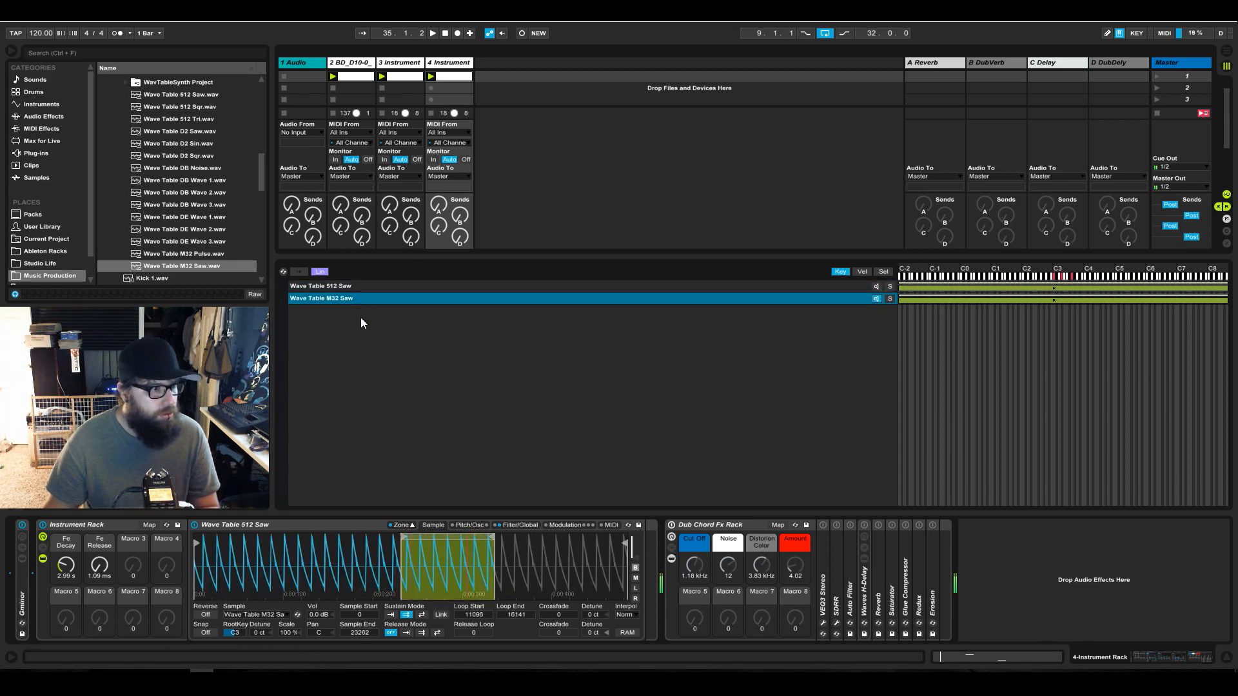
{"action": "left_click_drag", "start_coordinate": [445, 538], "coordinate": [422, 538]}
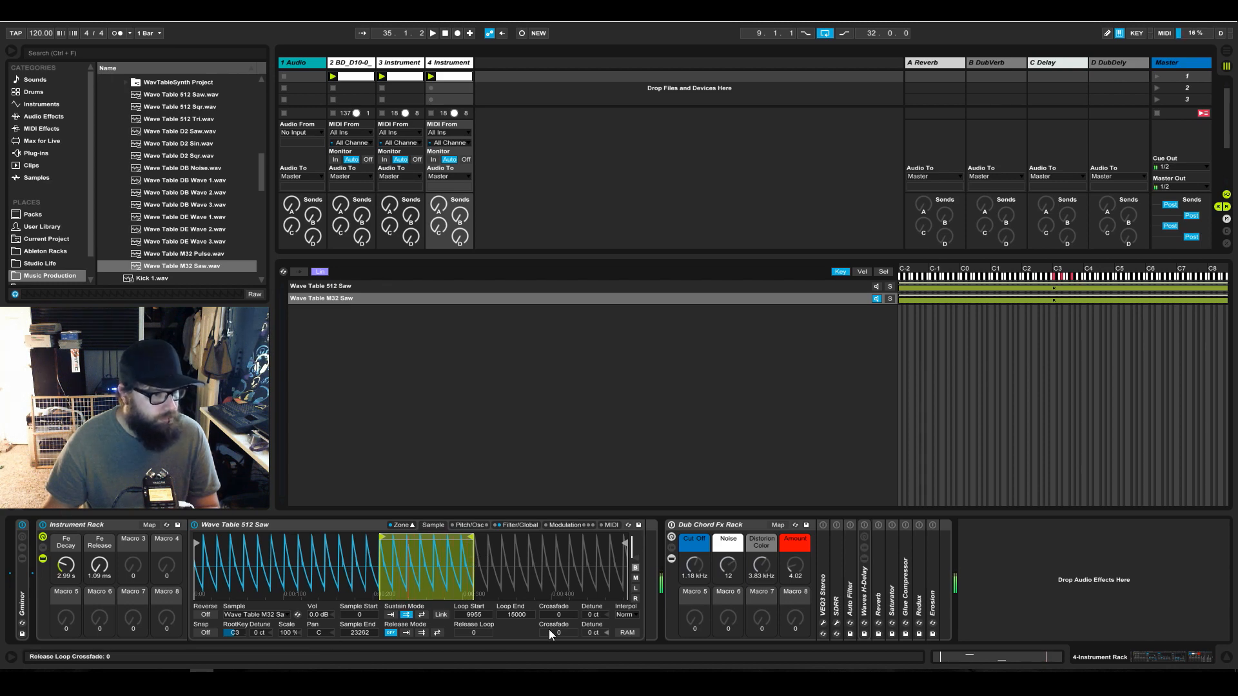
Set the Sampler's pitch transposition to +12 st on the fourth track
{"action": "left_click", "coordinate": [481, 527]}
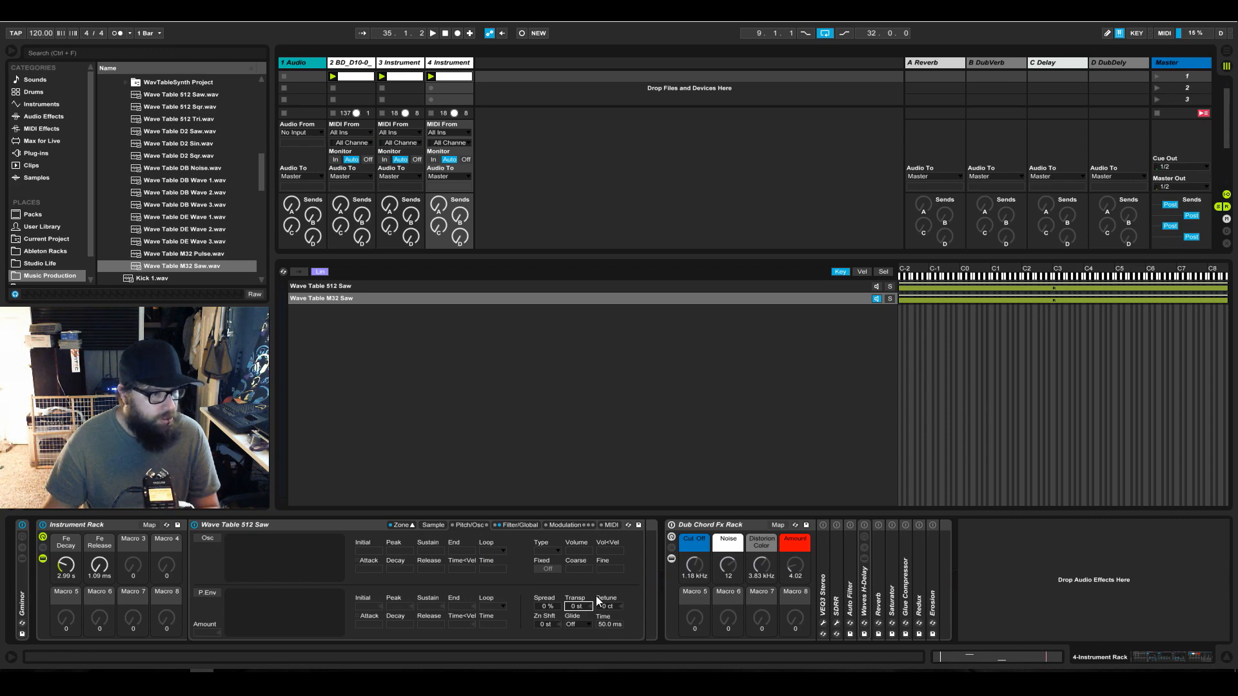
{"action": "type", "text": "12"}
{"action": "key", "text": "Return"}
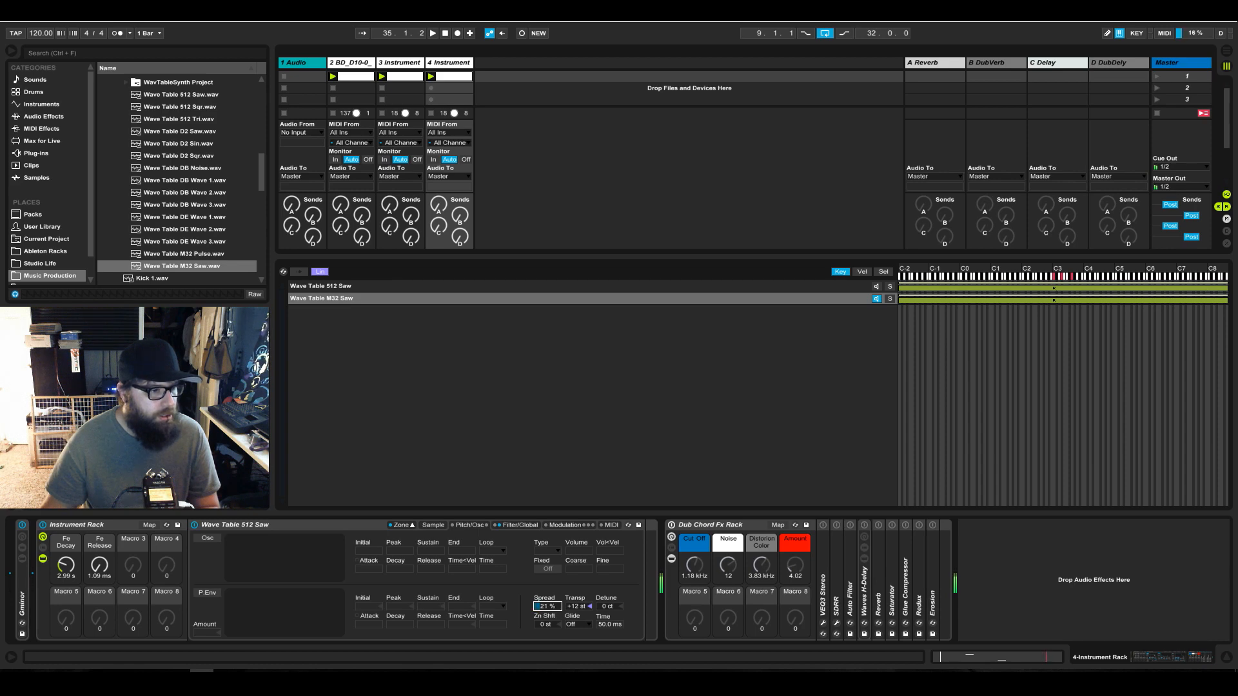
Reset the Sampler's pitch transposition to 0 st on the fourth track
{"action": "left_click", "coordinate": [872, 288]}
{"action": "left_click", "coordinate": [789, 300]}
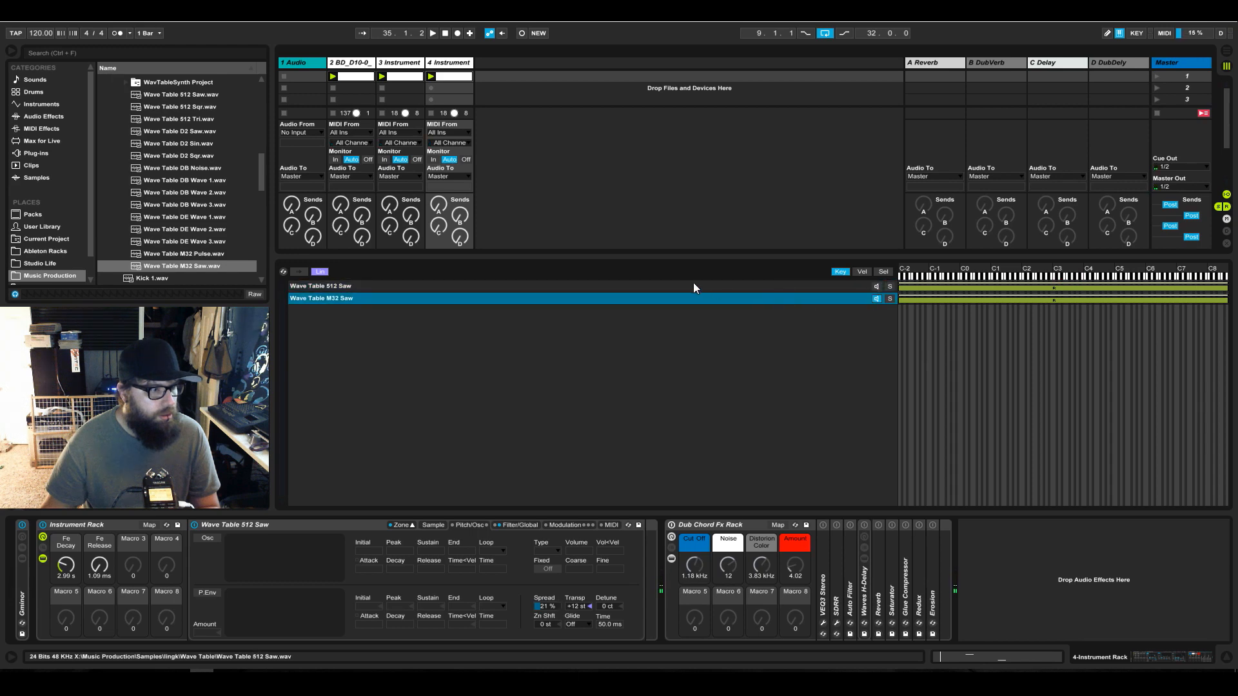
{"action": "left_click", "coordinate": [694, 283]}
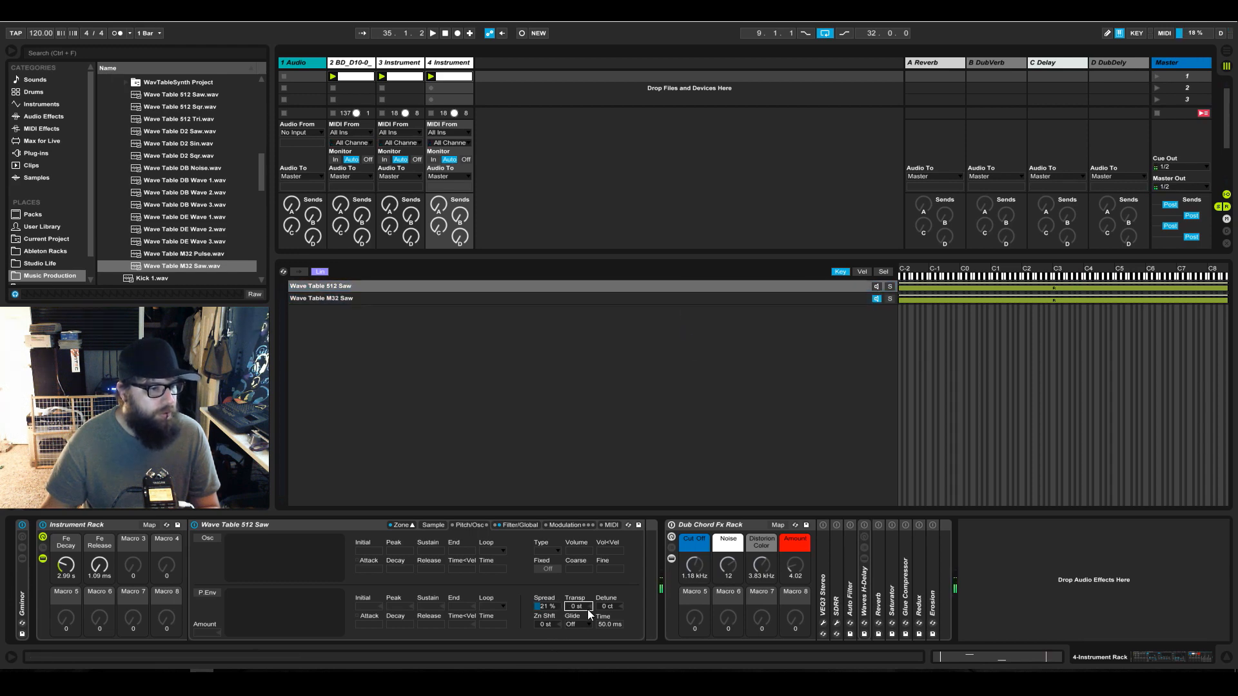
Set the Sampler's sample interpolation to Best, working from the Wave Table M32 Saw zone
{"action": "left_click", "coordinate": [354, 299]}
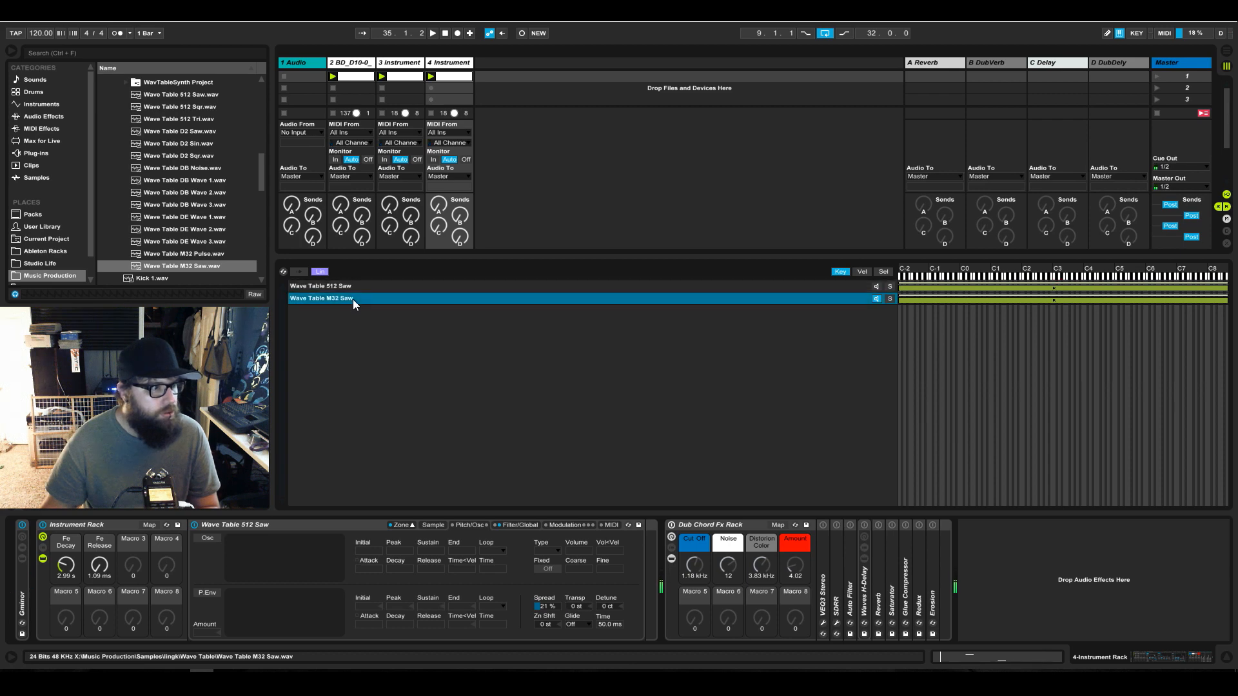
{"action": "left_click", "coordinate": [435, 524]}
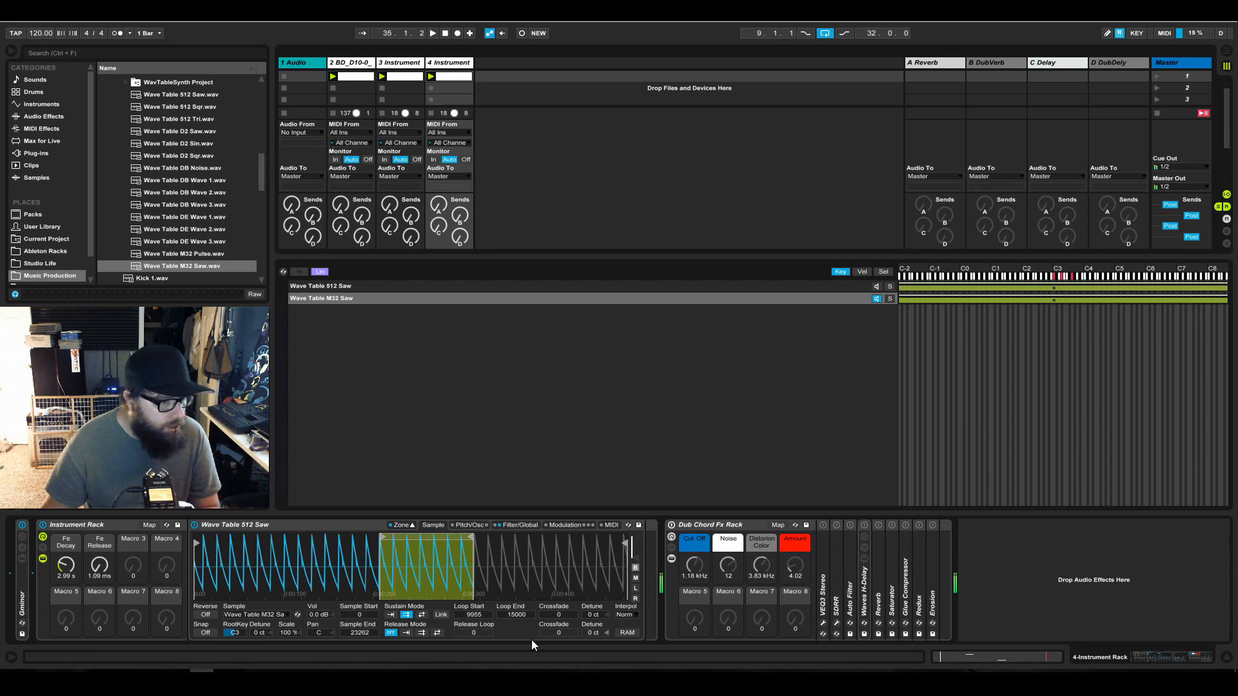
{"action": "left_click", "coordinate": [627, 616]}
{"action": "left_click", "coordinate": [635, 655]}
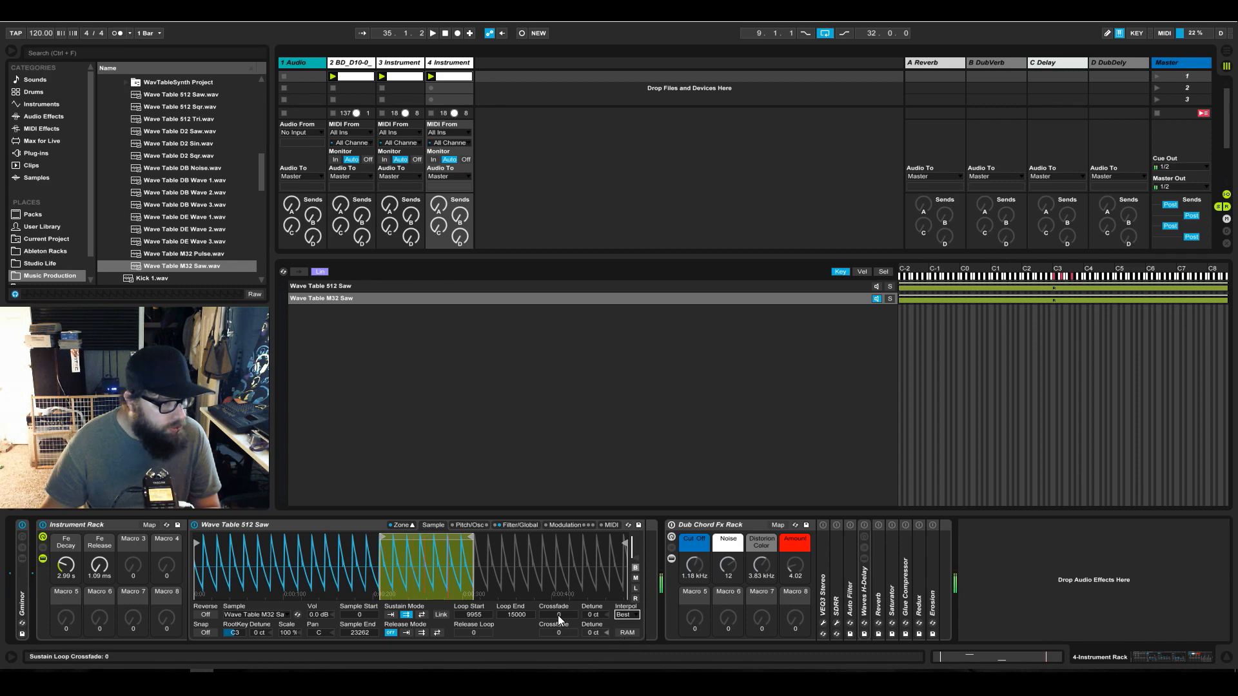
Try adjusting the root key and release loop detune of the Wave Table 512 Saw zone, returning the detune to 0 ct
{"action": "left_click", "coordinate": [345, 289]}
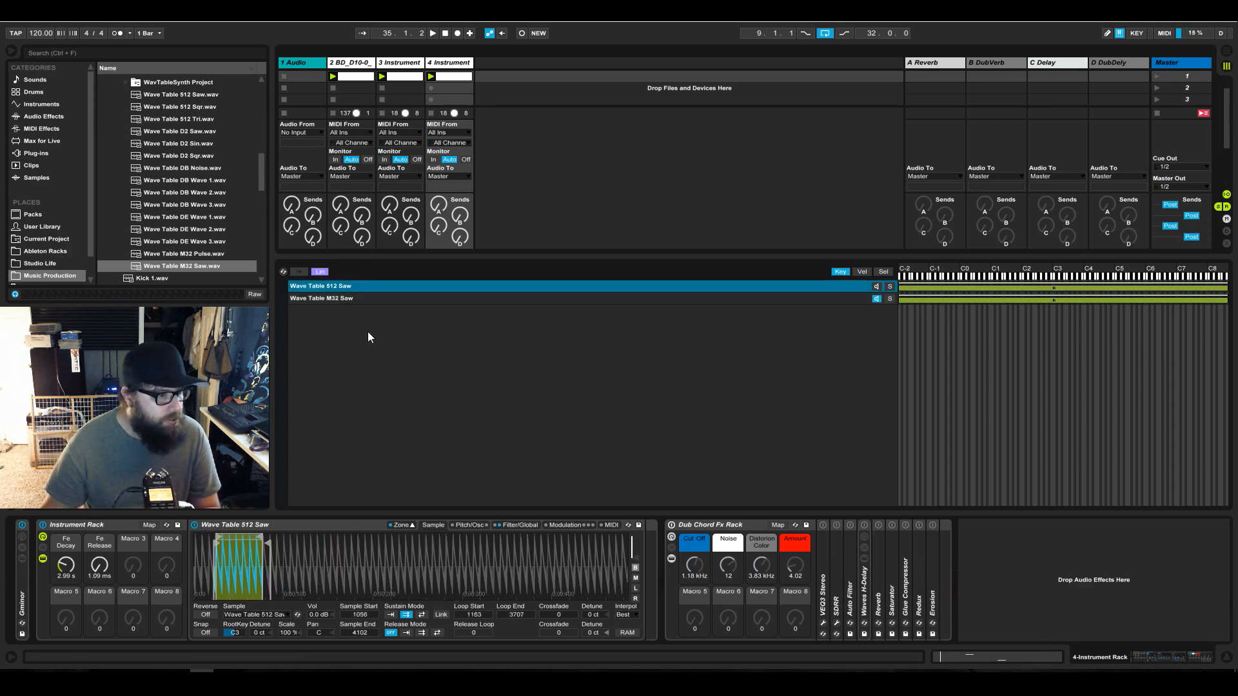
{"action": "left_click", "coordinate": [514, 526]}
{"action": "left_click", "coordinate": [483, 523]}
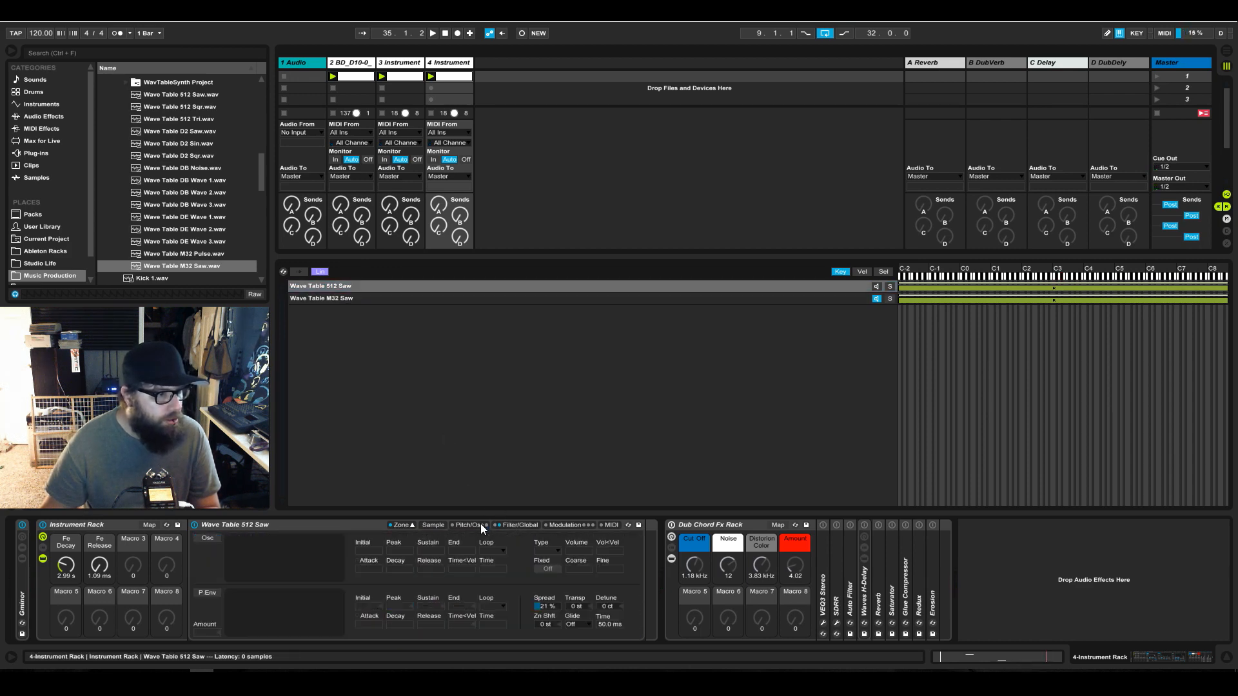
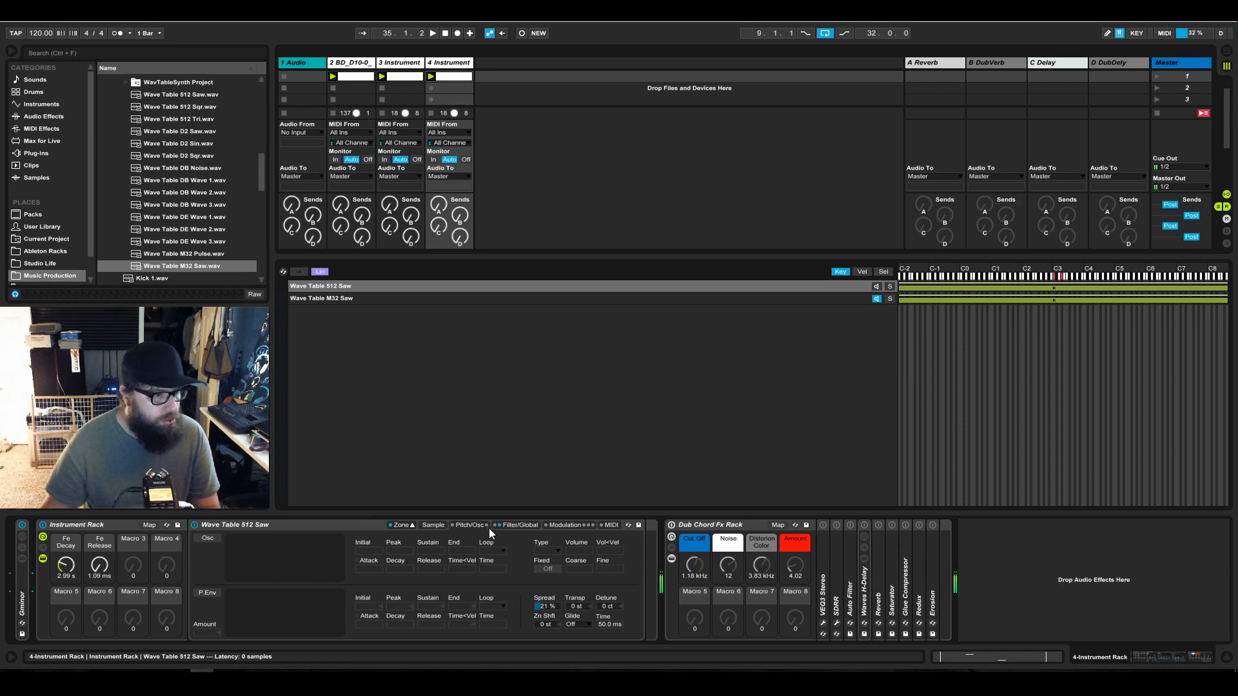
{"action": "left_click", "coordinate": [431, 526]}
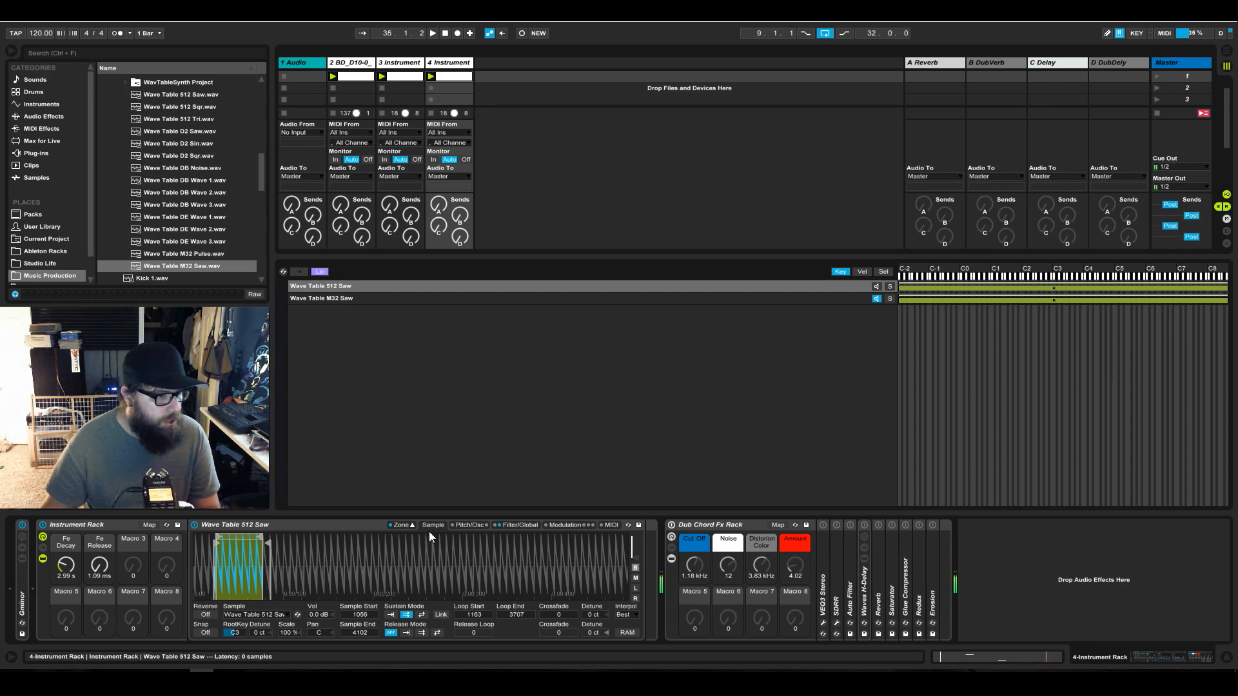
{"action": "mouse_move", "coordinate": [228, 636]}
{"action": "left_mouse_down"}
{"action": "mouse_move", "coordinate": [229, 615]}
{"action": "mouse_move", "coordinate": [229, 629]}
{"action": "left_mouse_up"}
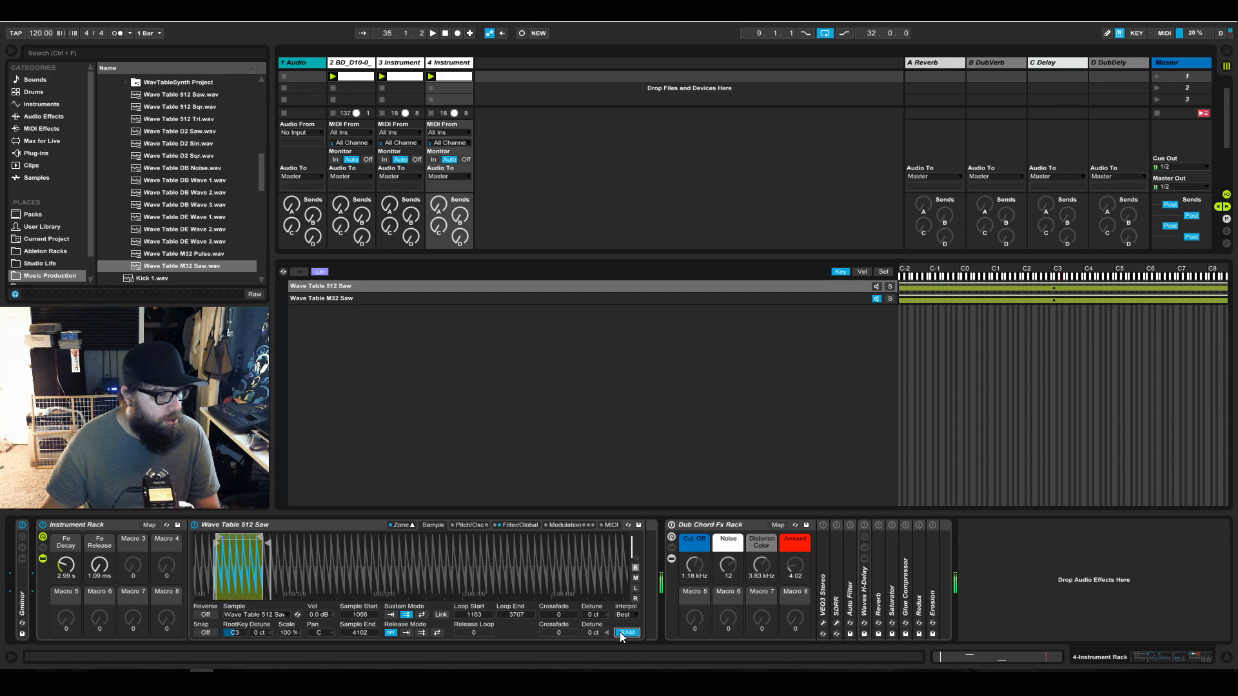
{"action": "left_click", "coordinate": [599, 632]}
{"action": "left_click_drag", "start_coordinate": [597, 633], "coordinate": [597, 628]}
{"action": "left_click_drag", "start_coordinate": [606, 636], "coordinate": [595, 634]}
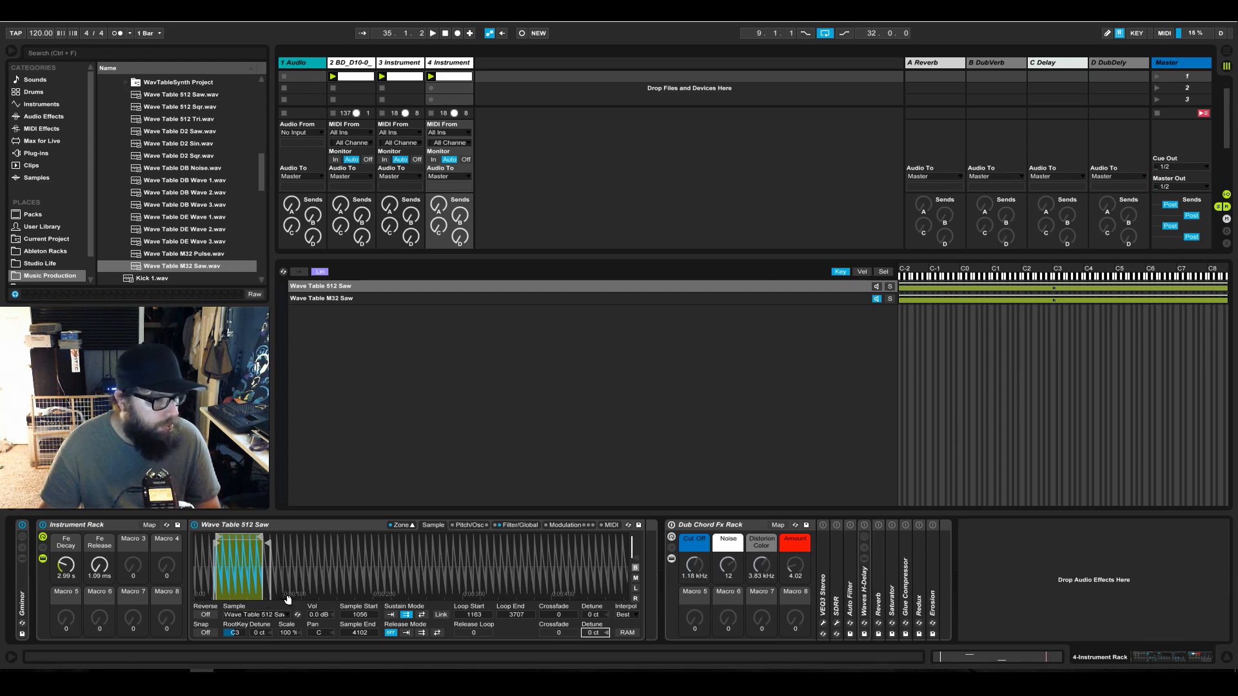
Reactivate the Wave Table 512 Saw zone and set its sustain loop detune to +4 ct
{"action": "left_click", "coordinate": [558, 525]}
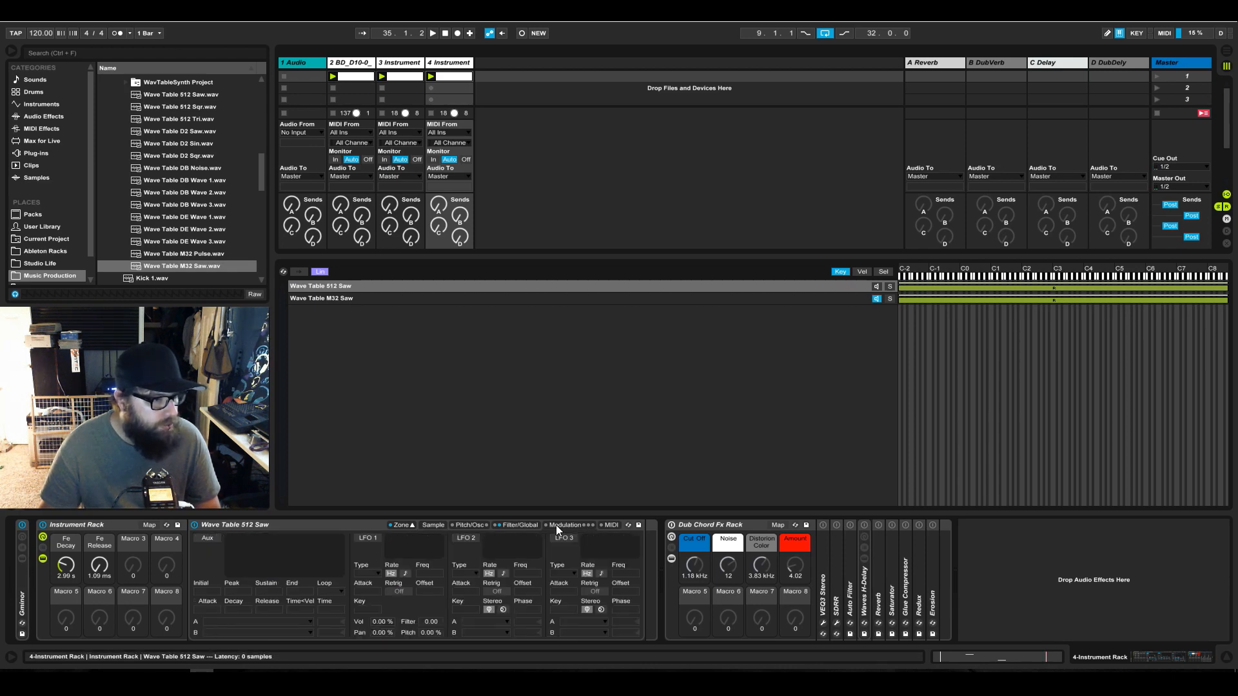
{"action": "left_click", "coordinate": [469, 525]}
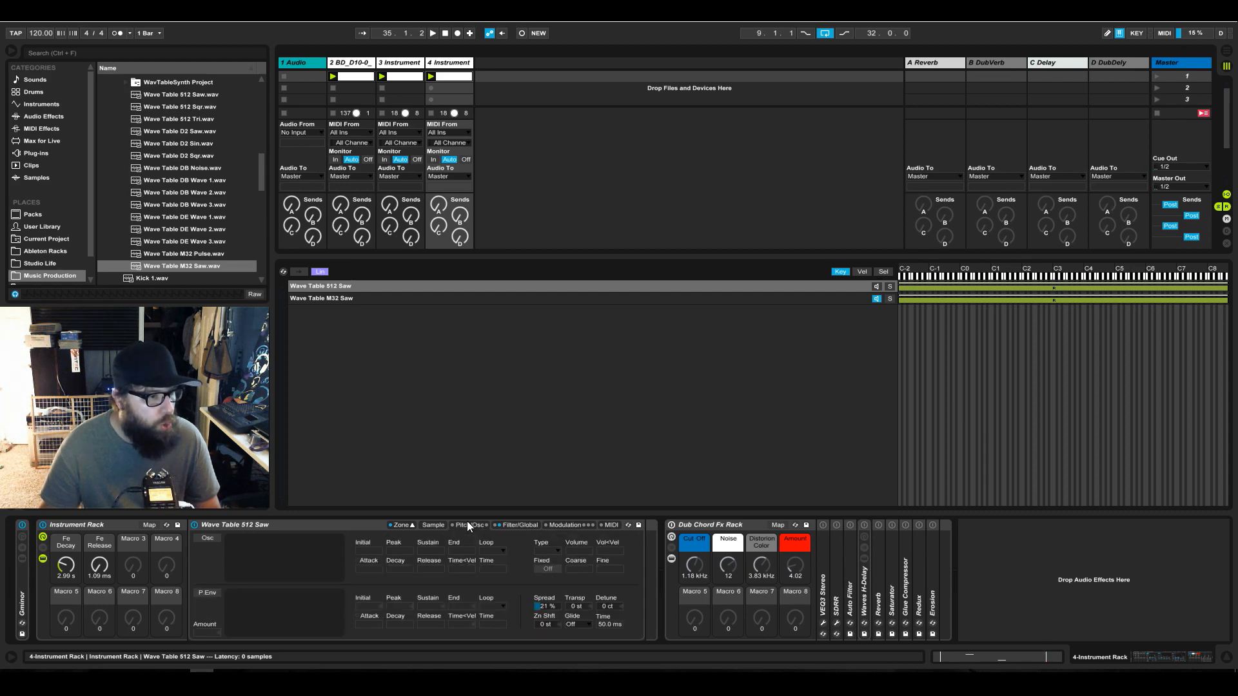
{"action": "left_click", "coordinate": [434, 525]}
{"action": "left_click_drag", "start_coordinate": [582, 613], "coordinate": [583, 599]}
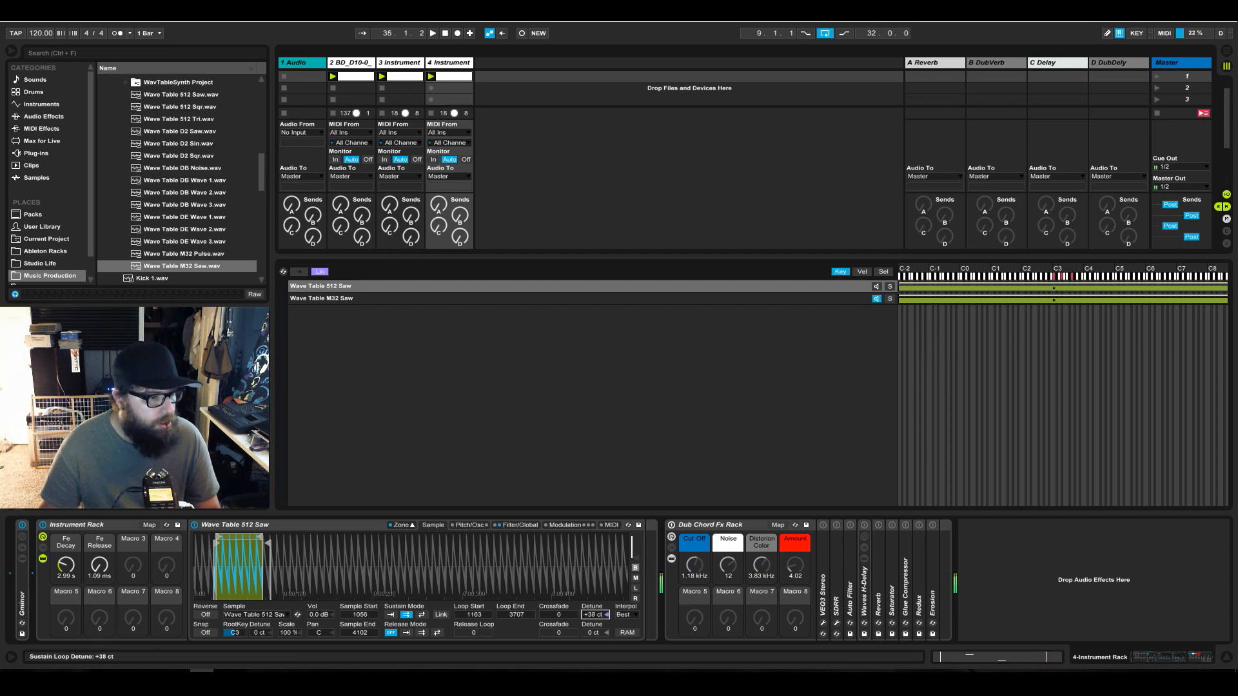
{"action": "left_click", "coordinate": [876, 286]}
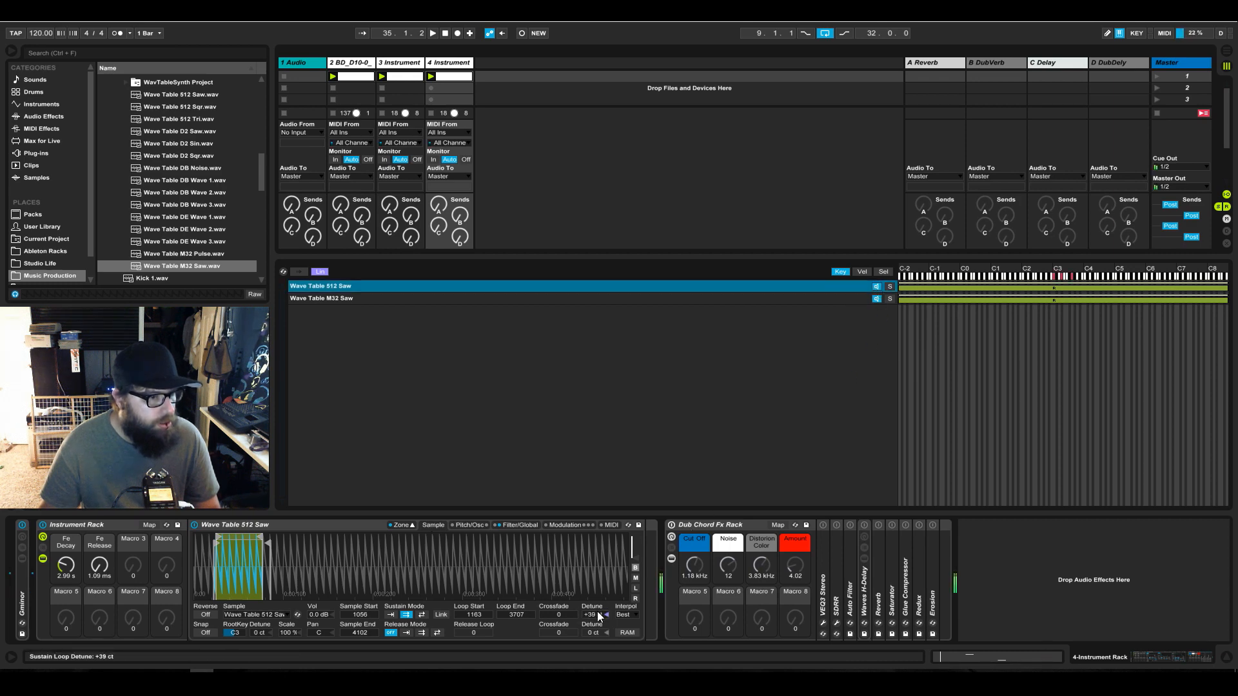
{"action": "left_click_drag", "start_coordinate": [592, 615], "coordinate": [592, 612]}
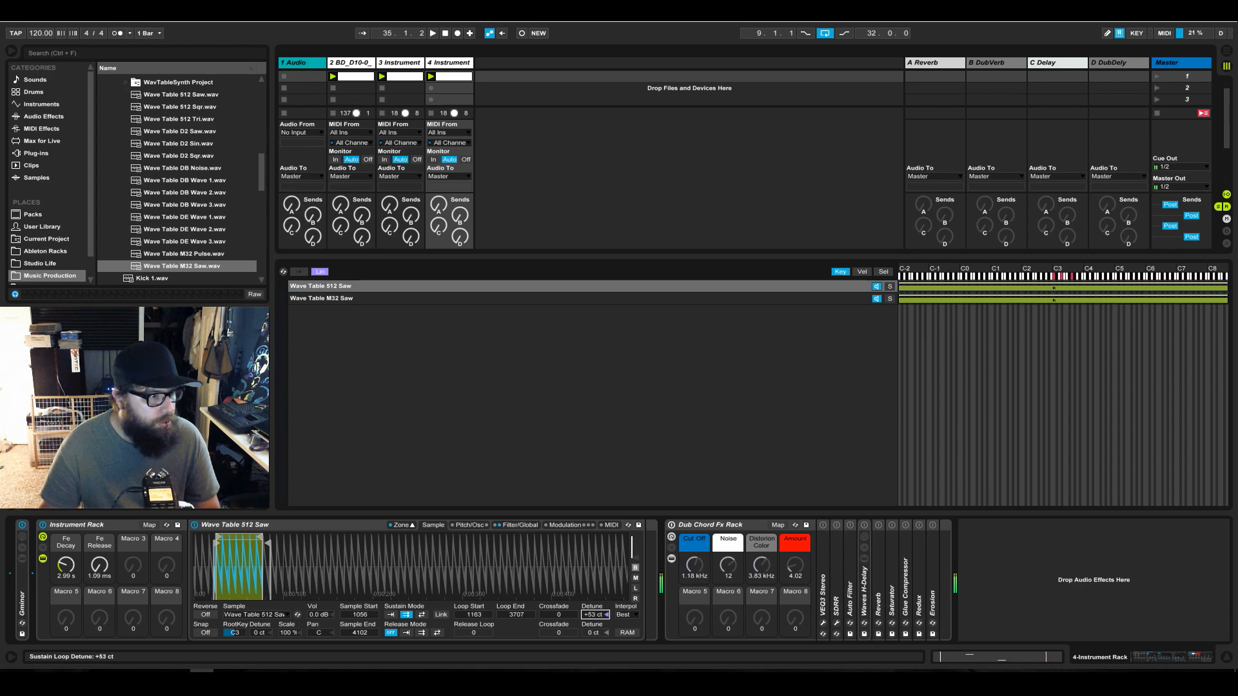
{"action": "left_click", "coordinate": [342, 298]}
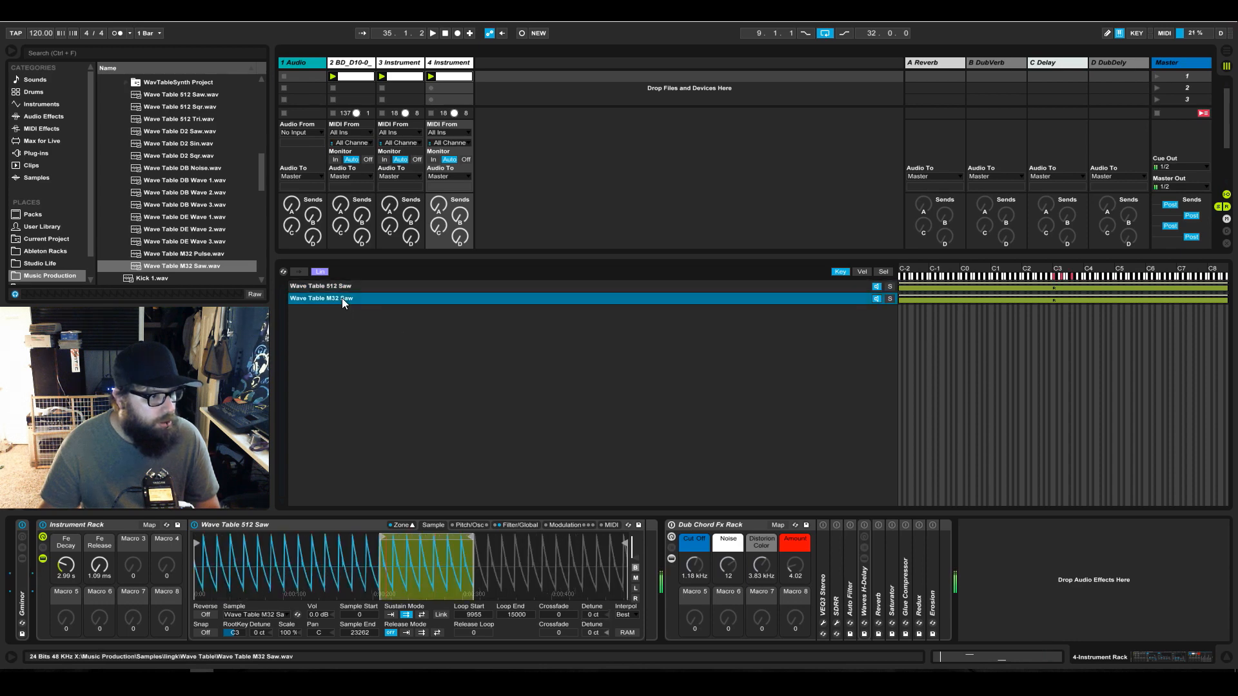
{"action": "left_click", "coordinate": [857, 288]}
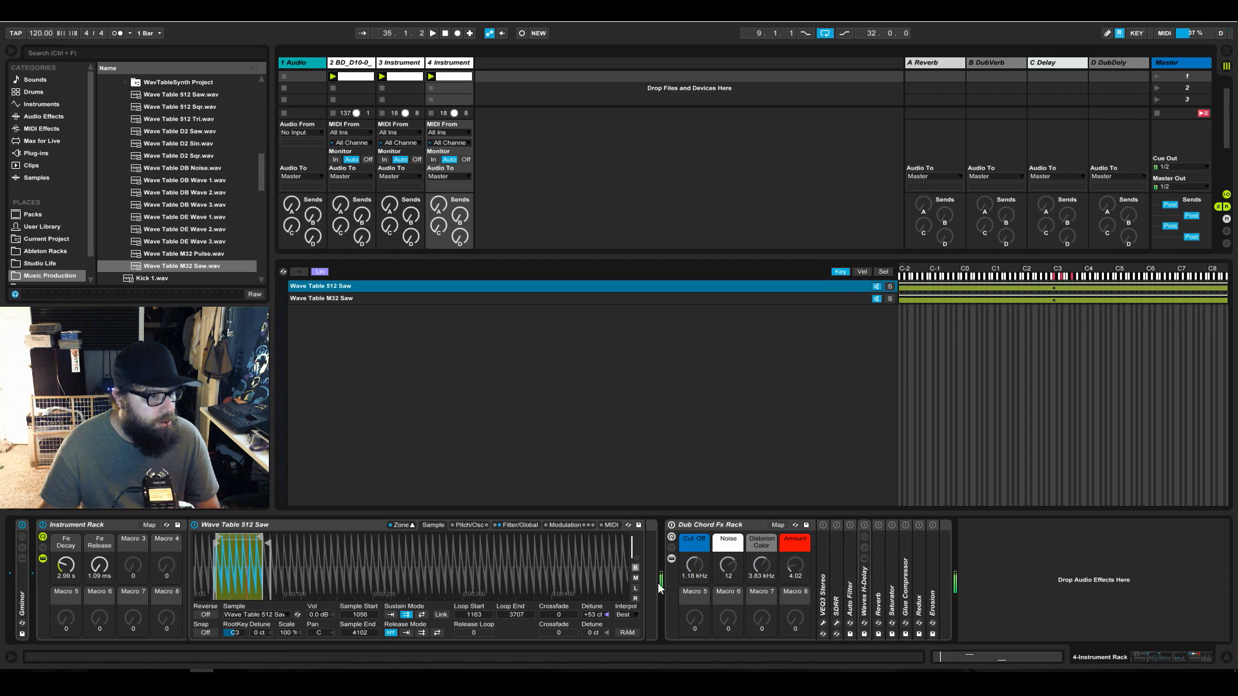
{"action": "mouse_move", "coordinate": [594, 615]}
{"action": "left_mouse_down"}
{"action": "mouse_move", "coordinate": [594, 642]}
{"action": "mouse_move", "coordinate": [595, 616]}
{"action": "left_mouse_up"}
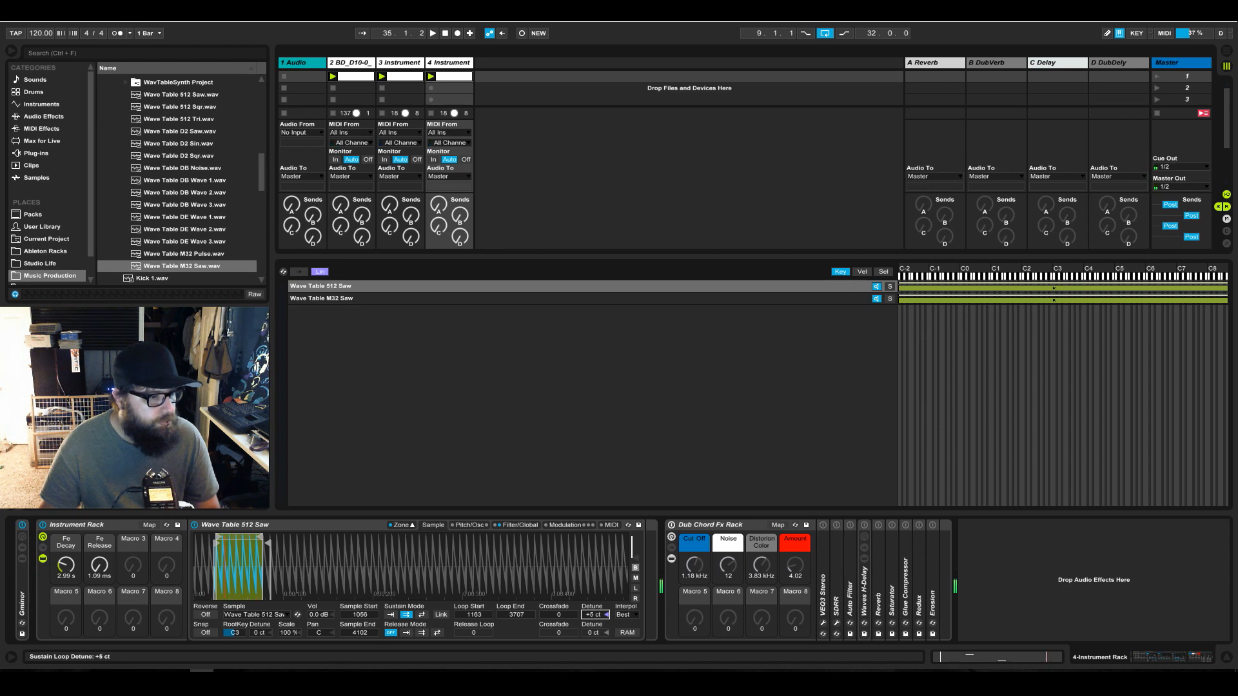
Set the Wave Table M32 Saw zone's sustain loop detune to -11 ct
{"action": "left_click", "coordinate": [319, 299]}
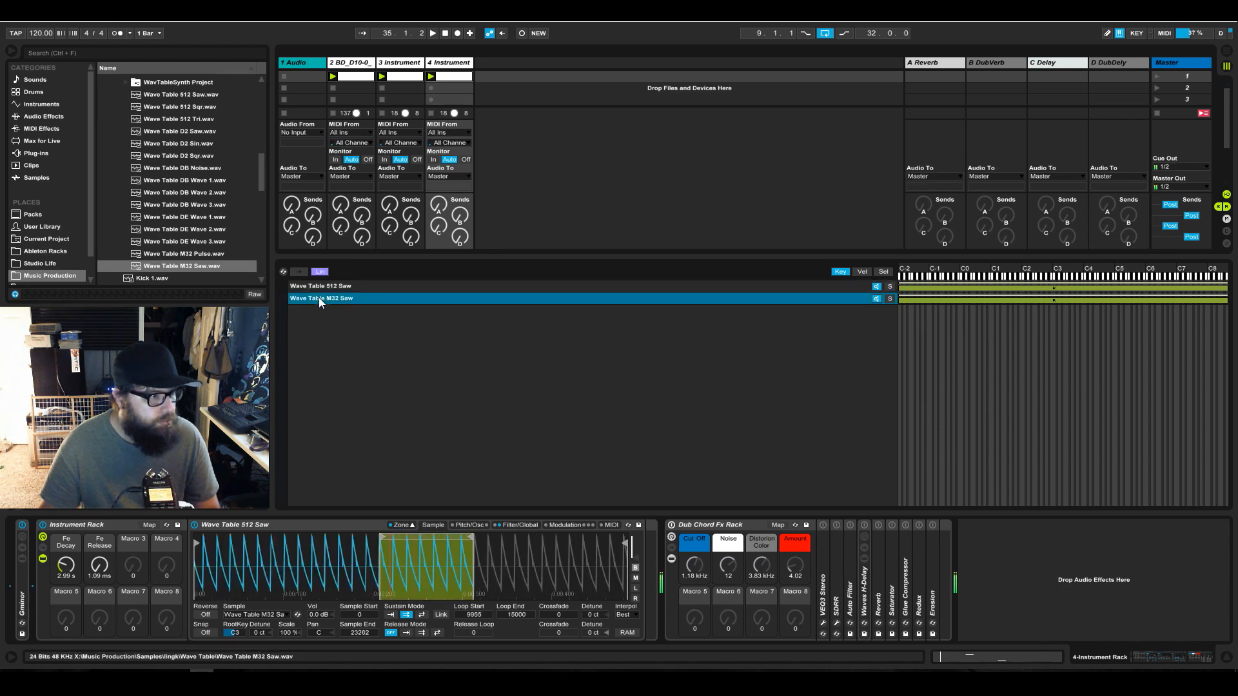
{"action": "left_click", "coordinate": [321, 287]}
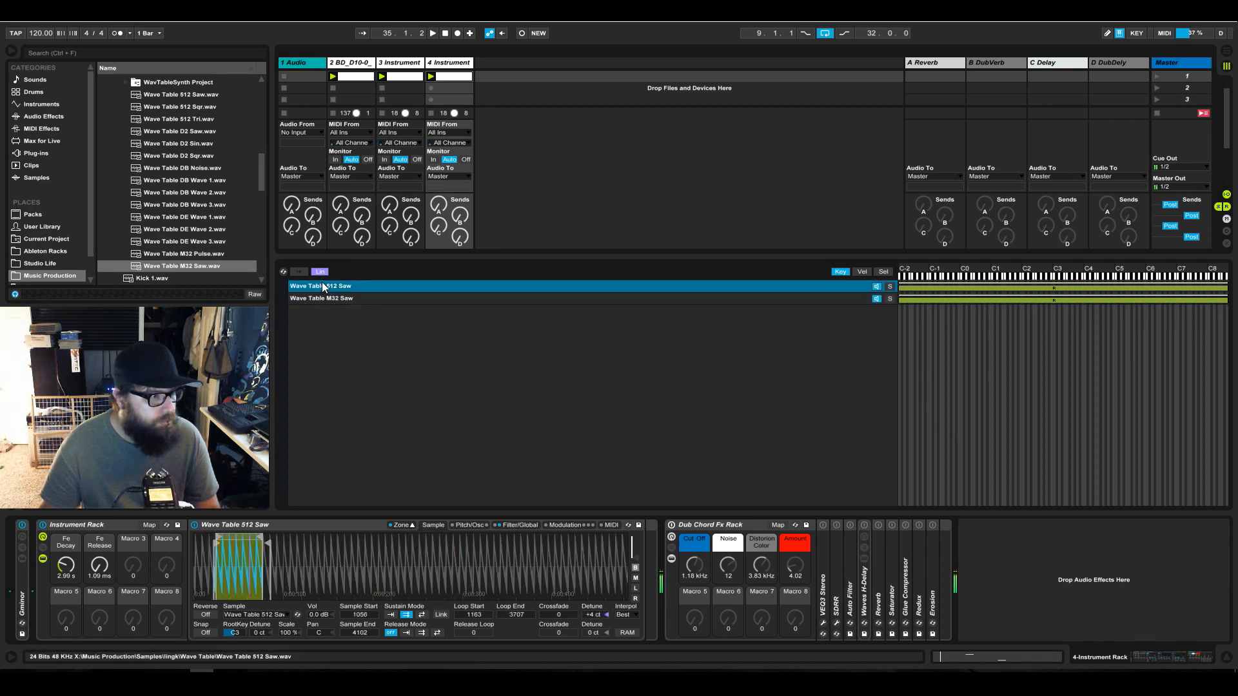
{"action": "left_click", "coordinate": [321, 300]}
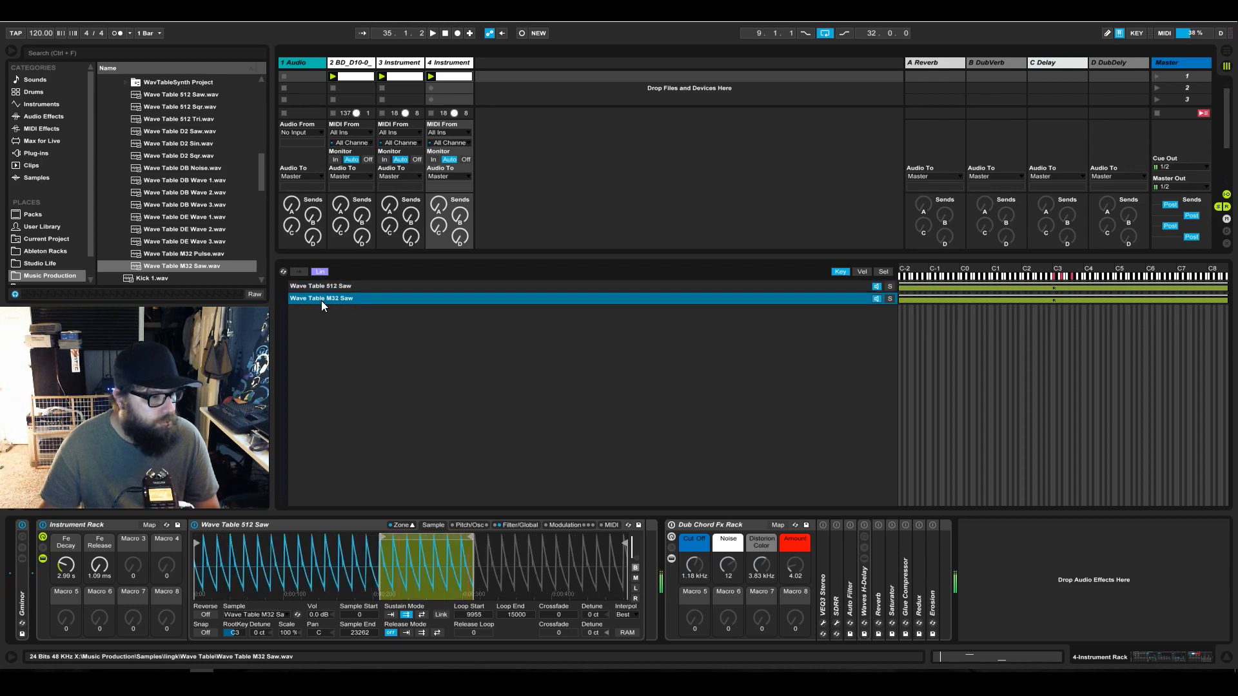
{"action": "left_click_drag", "start_coordinate": [594, 616], "coordinate": [594, 629]}
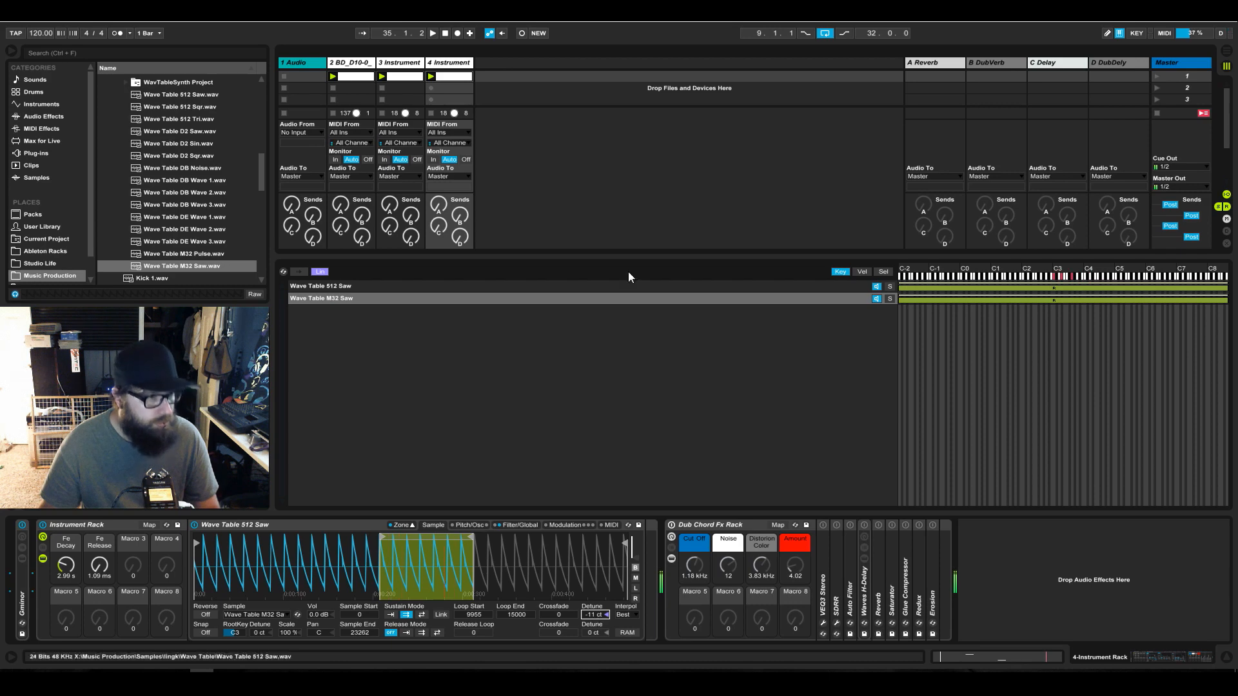
Launch the first scene and shape the Sampler's filter with frequency 30 Hz, envelope amount 72 and Fe Decay 3.30 s
{"action": "left_click", "coordinate": [1155, 78]}
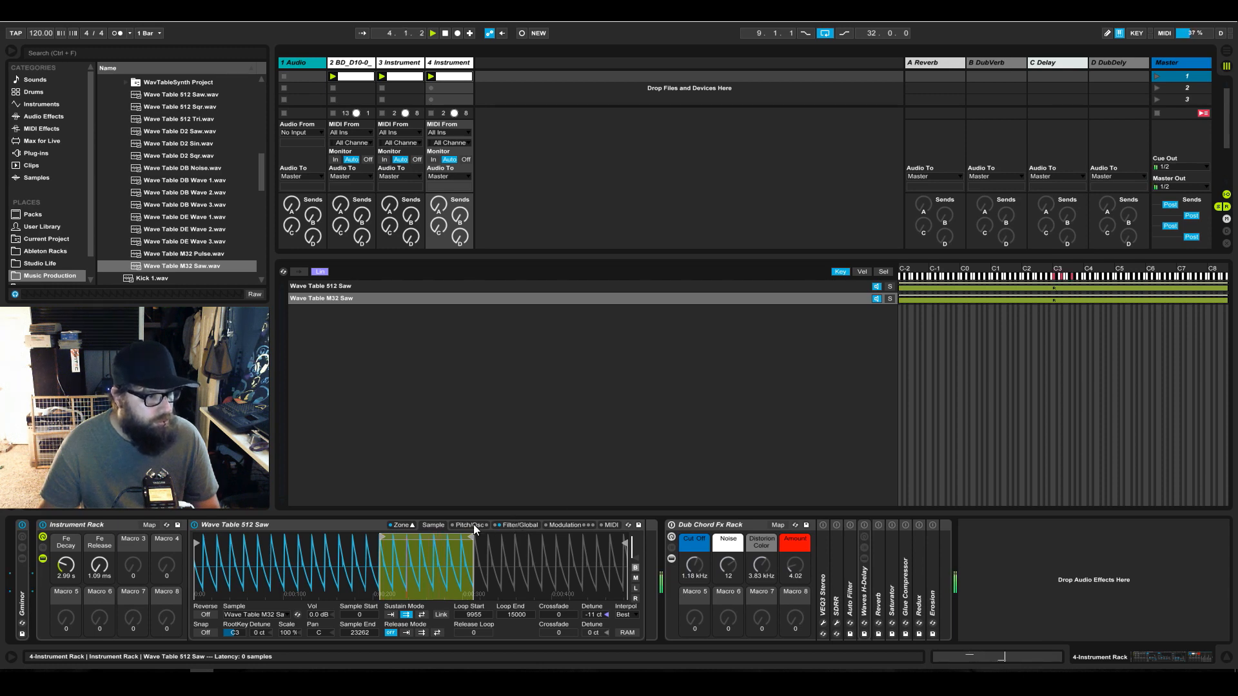
{"action": "left_click", "coordinate": [523, 526]}
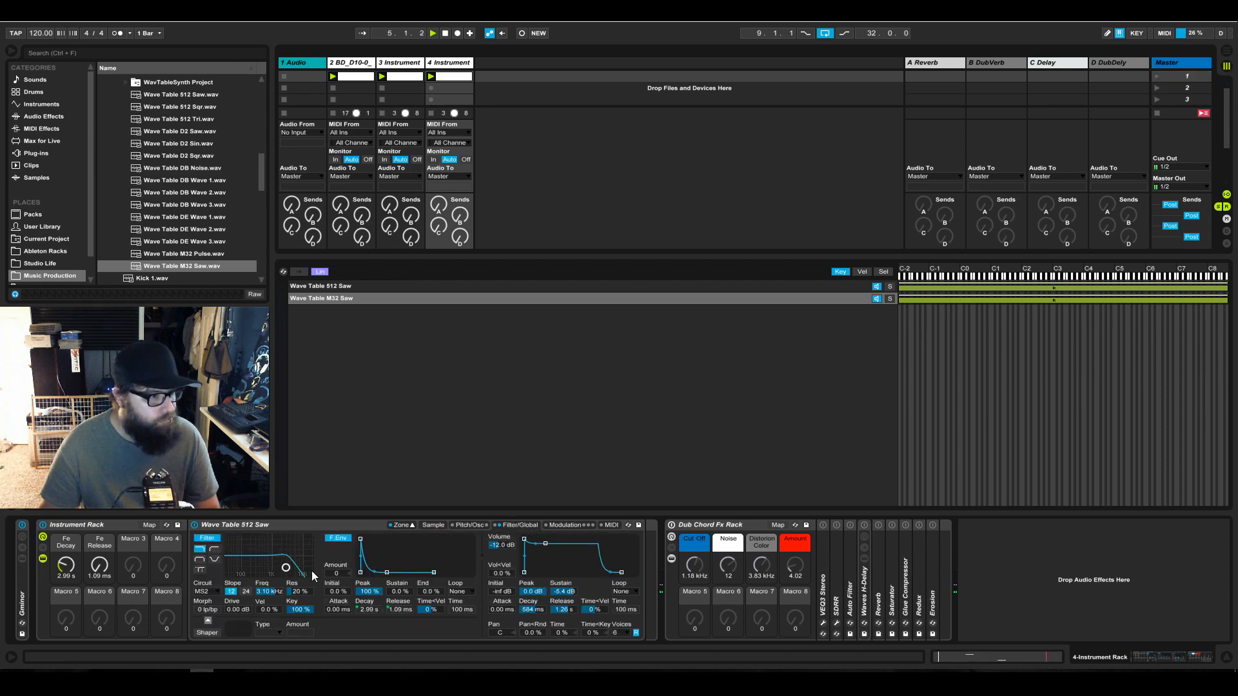
{"action": "left_click_drag", "start_coordinate": [280, 567], "coordinate": [228, 573]}
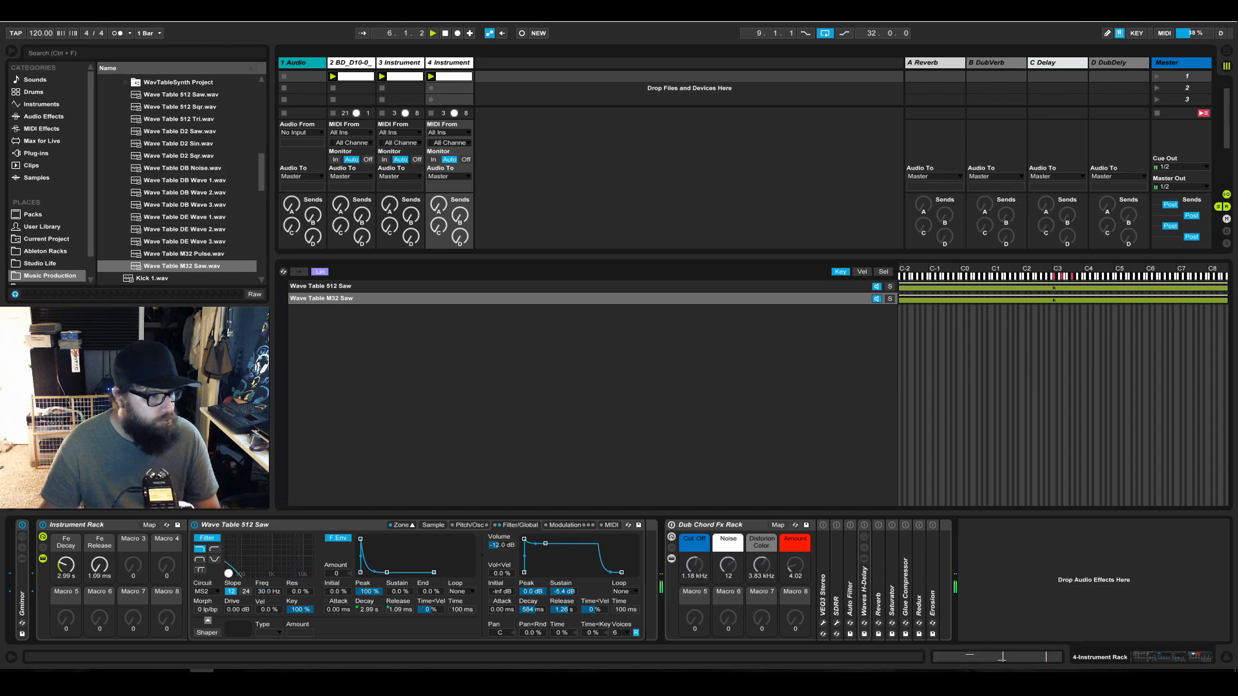
{"action": "left_click_drag", "start_coordinate": [342, 574], "coordinate": [341, 548]}
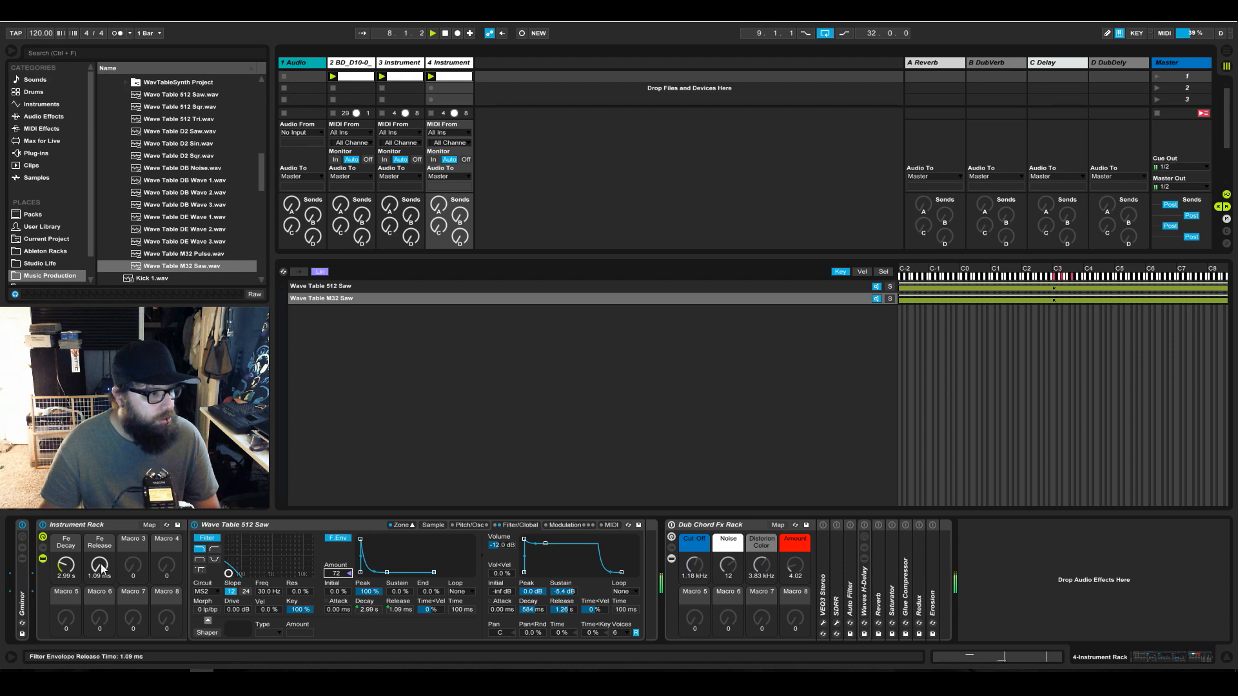
{"action": "left_click_drag", "start_coordinate": [66, 566], "coordinate": [66, 562]}
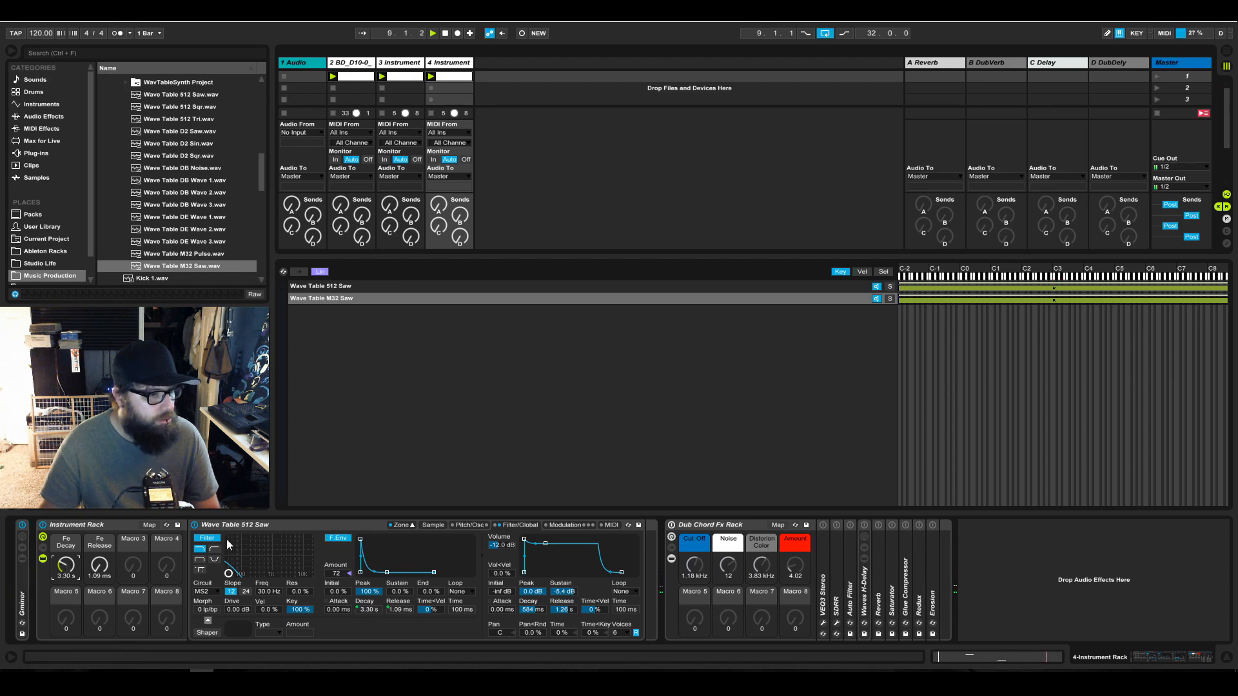
Enable LFO 1 in the Sampler's modulation section with a sine waveform
{"action": "left_click", "coordinate": [470, 525]}
{"action": "left_click", "coordinate": [433, 525]}
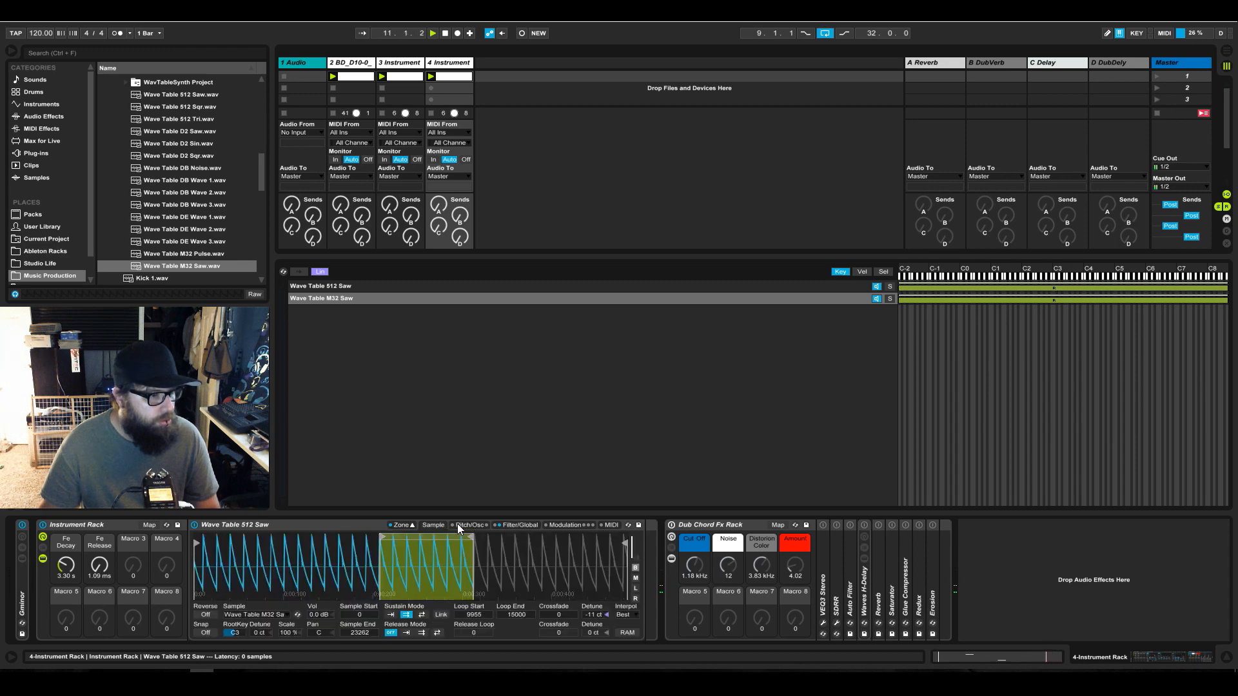
{"action": "left_click", "coordinate": [462, 525]}
{"action": "left_click", "coordinate": [519, 525]}
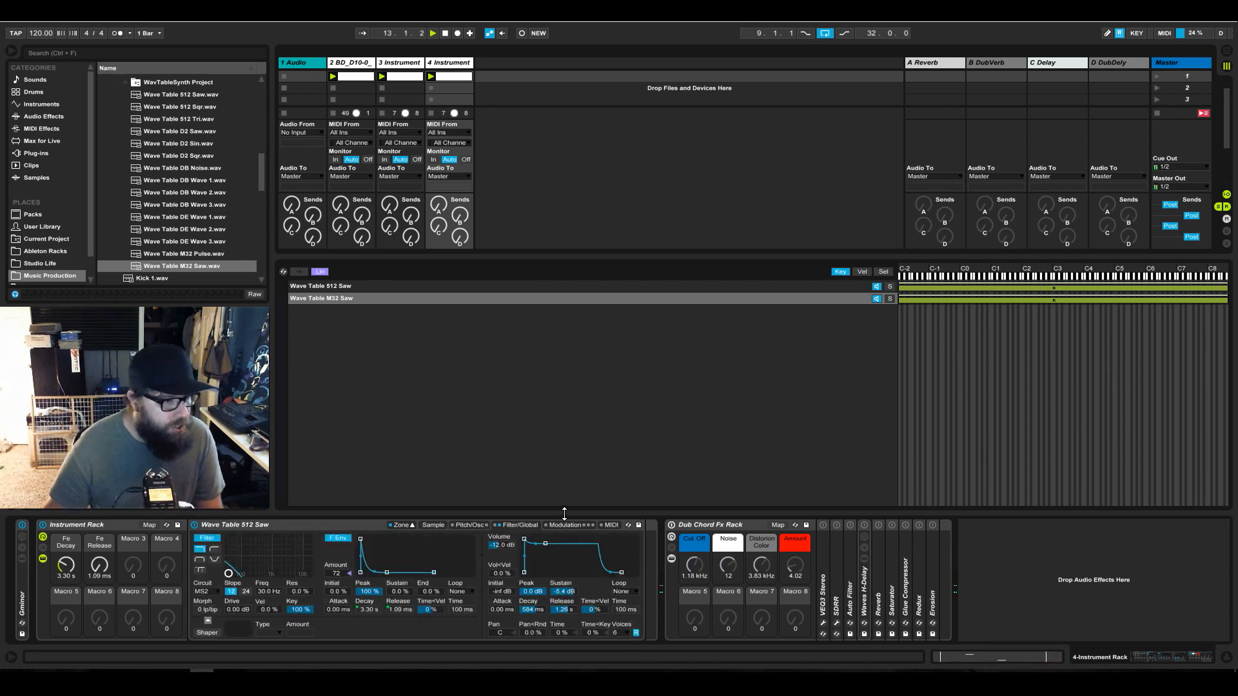
{"action": "left_click", "coordinate": [559, 528]}
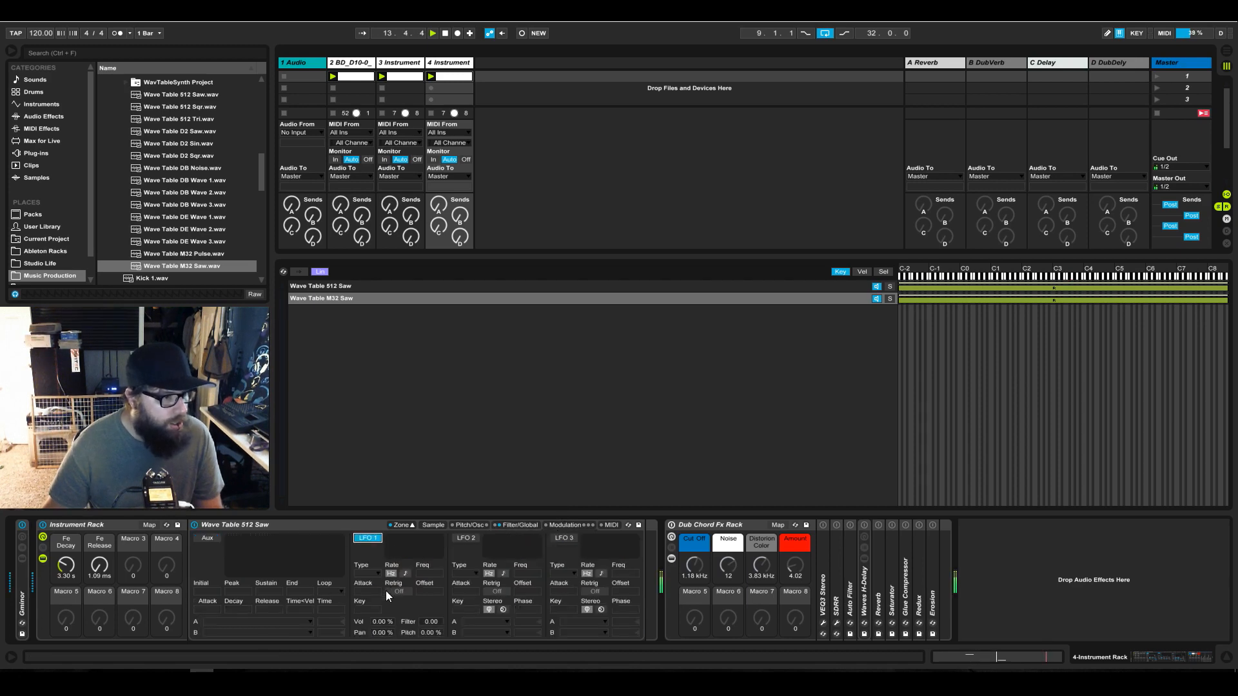
{"action": "left_click", "coordinate": [371, 574]}
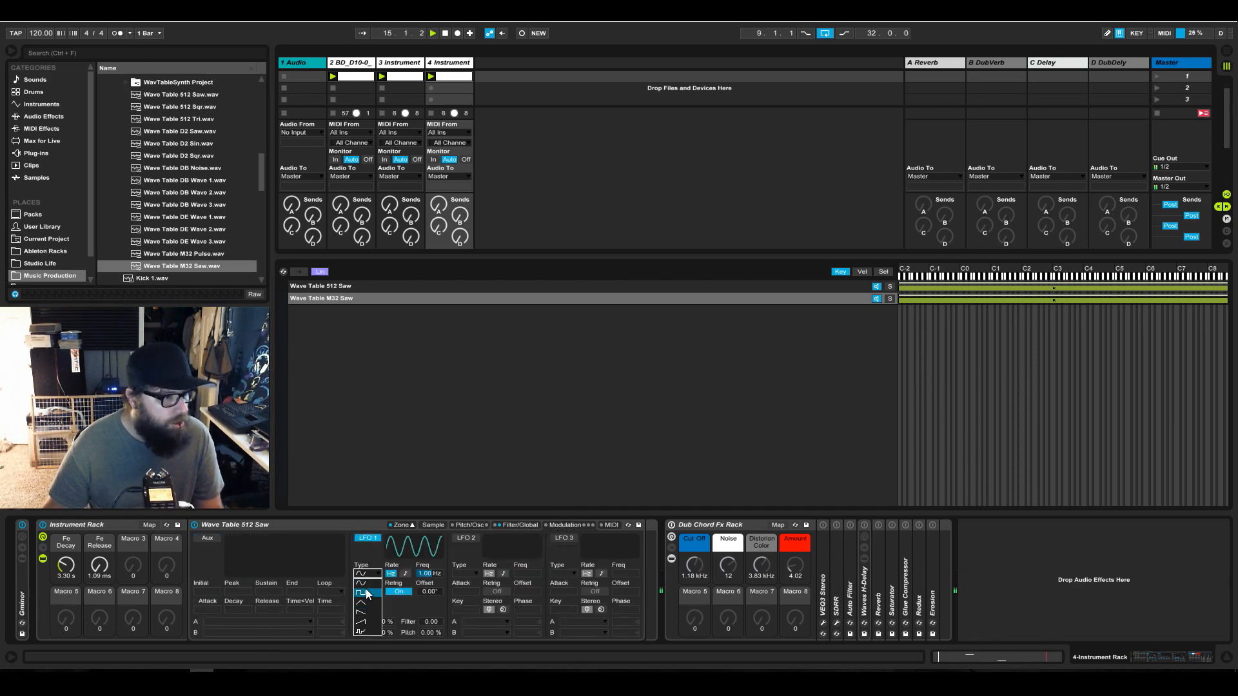
{"action": "left_click", "coordinate": [363, 583]}
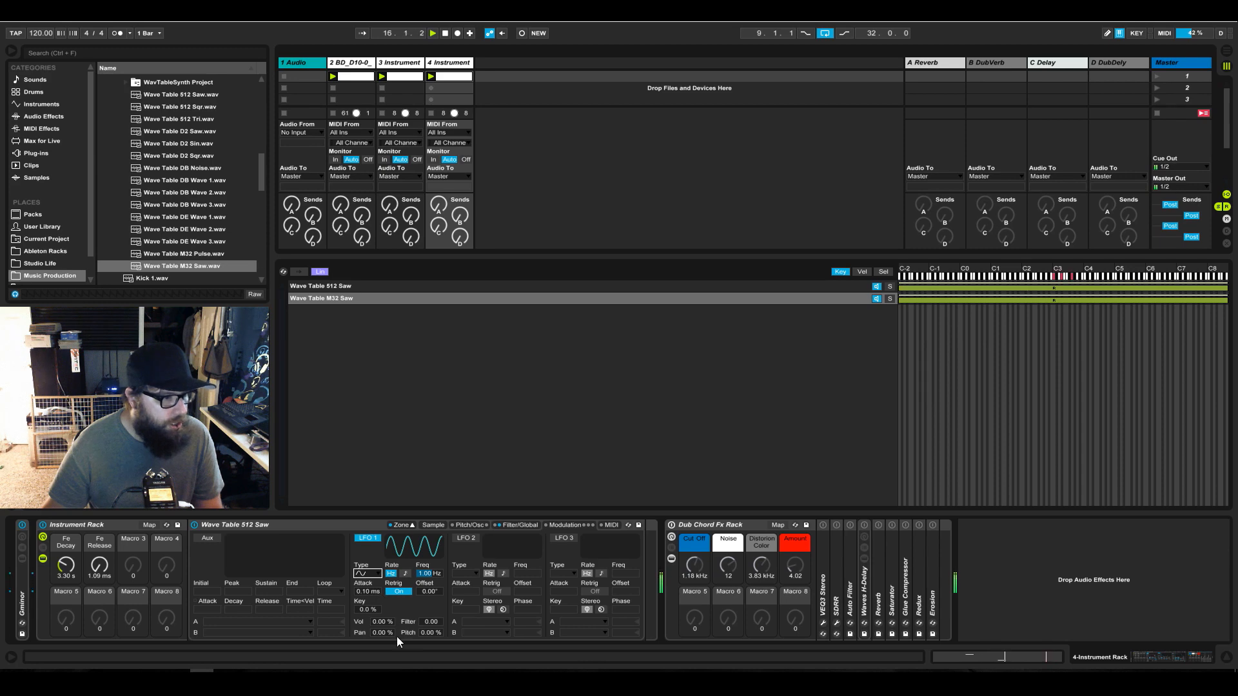
Set LFO 1's filter modulation to 11.8 and switch its rate to tempo-synced beats at 1/16
{"action": "left_click_drag", "start_coordinate": [428, 623], "coordinate": [428, 594]}
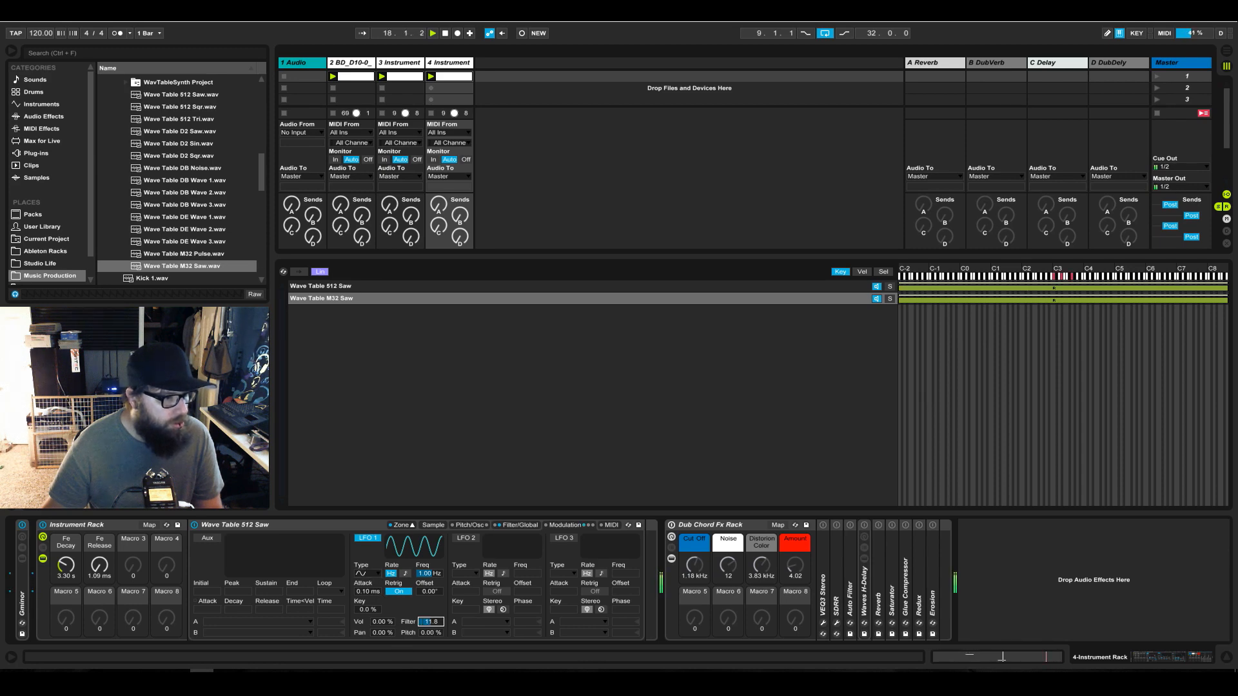
{"action": "left_click", "coordinate": [405, 574]}
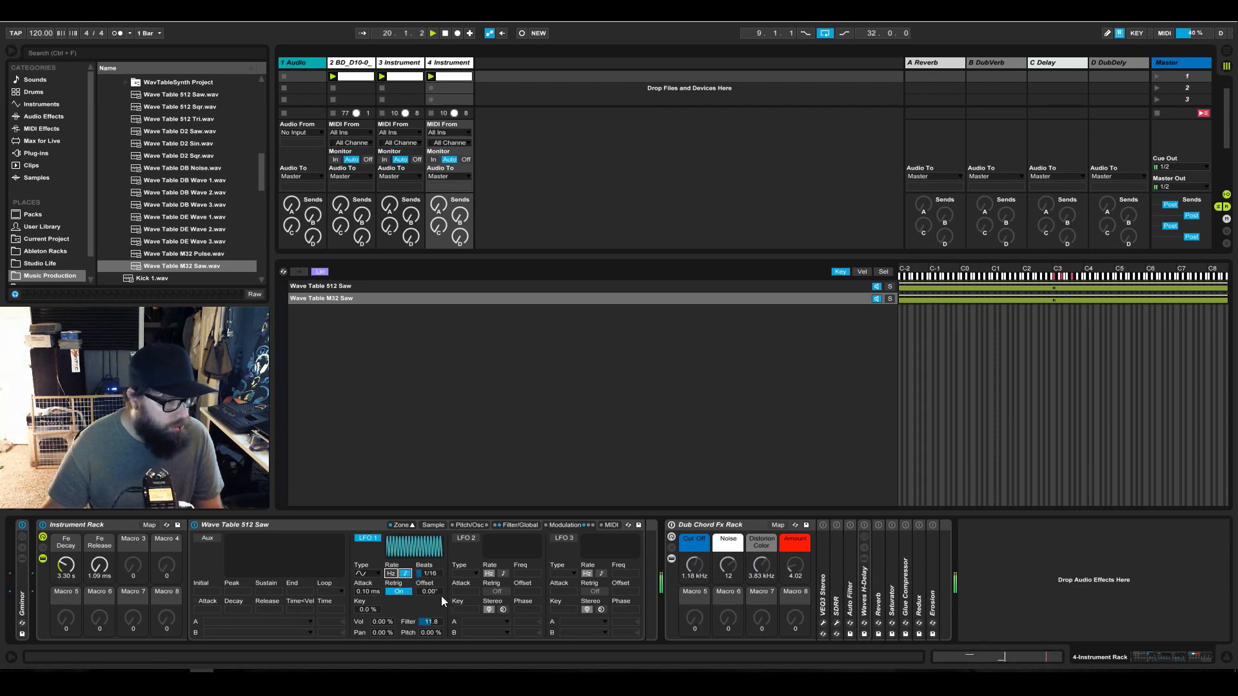
Set LFO 1's tempo-synced rate to 3/16 and raise its attack time
{"action": "left_click_drag", "start_coordinate": [429, 573], "coordinate": [429, 568]}
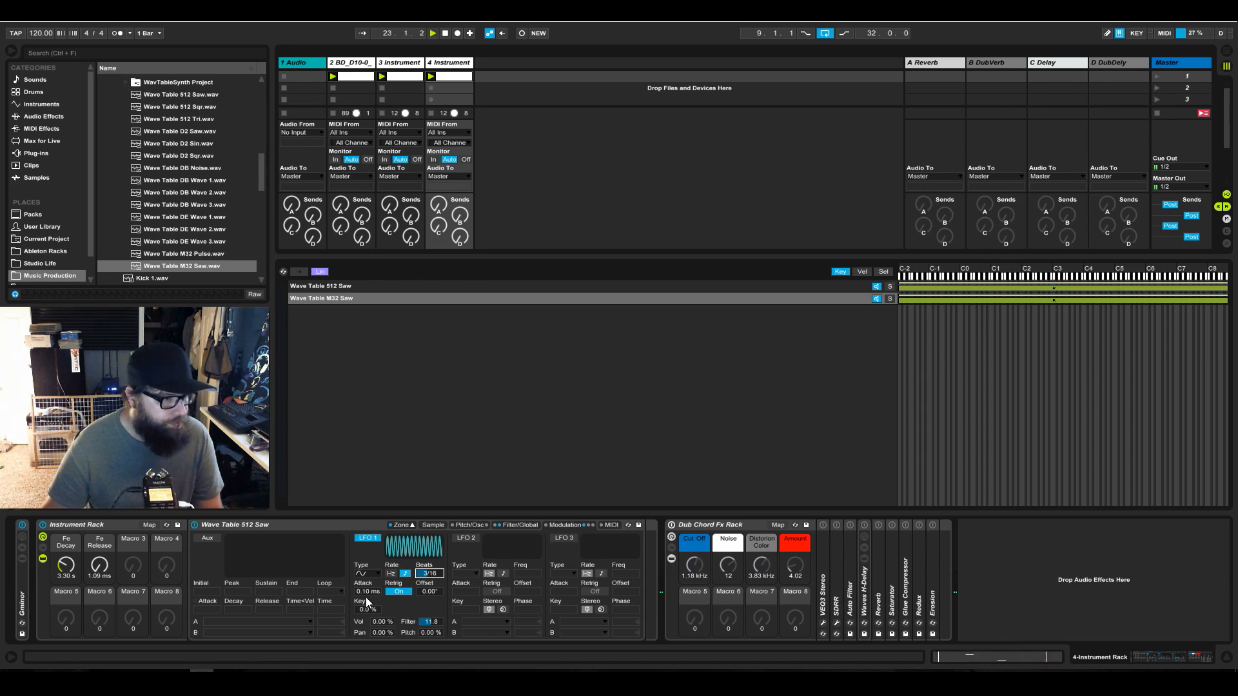
{"action": "left_click_drag", "start_coordinate": [365, 592], "coordinate": [365, 574]}
Set the Instrument Rack's Fe Decay macro to 2.03 s against the Sampler's filter envelope, and hide the device view to show the full mixer
{"action": "left_click", "coordinate": [516, 525]}
{"action": "left_click_drag", "start_coordinate": [53, 559], "coordinate": [53, 580]}
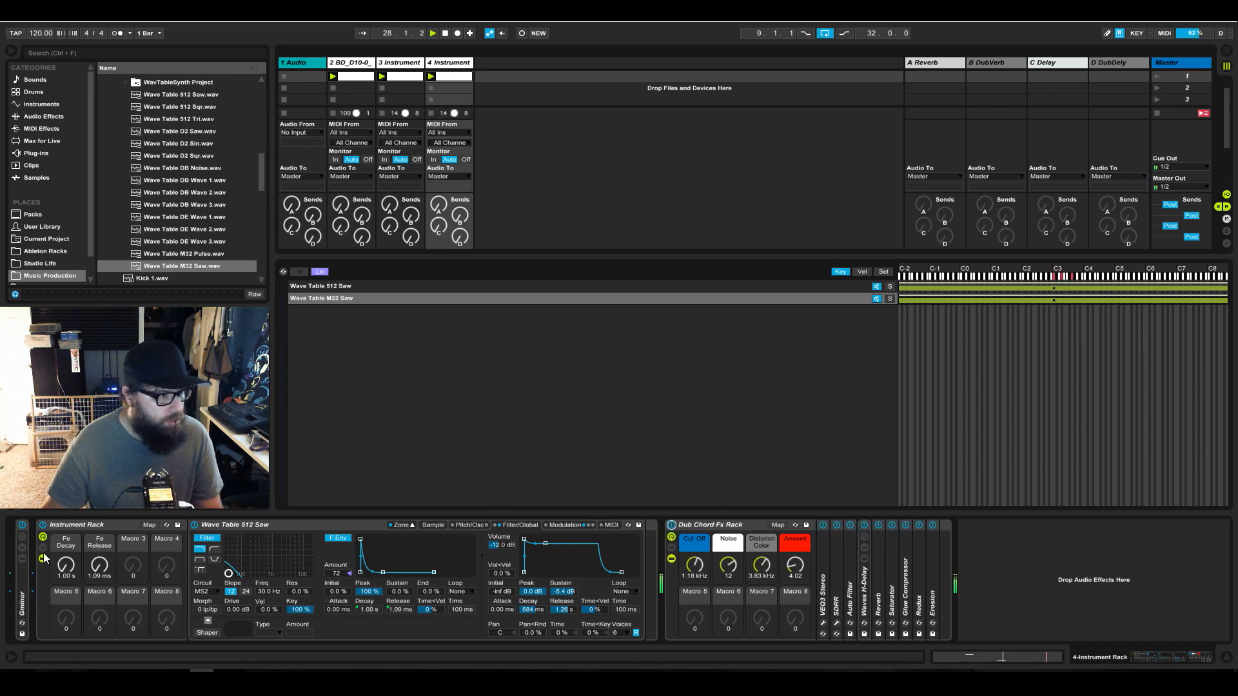
{"action": "left_click_drag", "start_coordinate": [65, 564], "coordinate": [66, 559]}
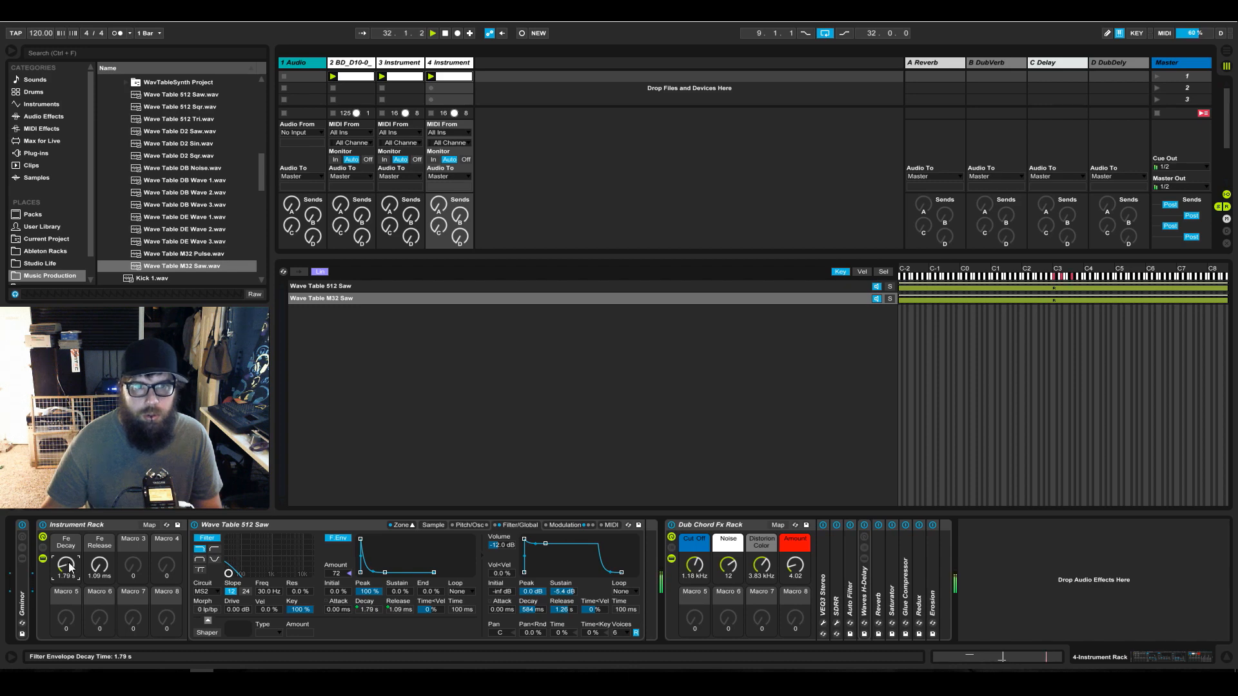
{"action": "left_click_drag", "start_coordinate": [69, 566], "coordinate": [71, 564]}
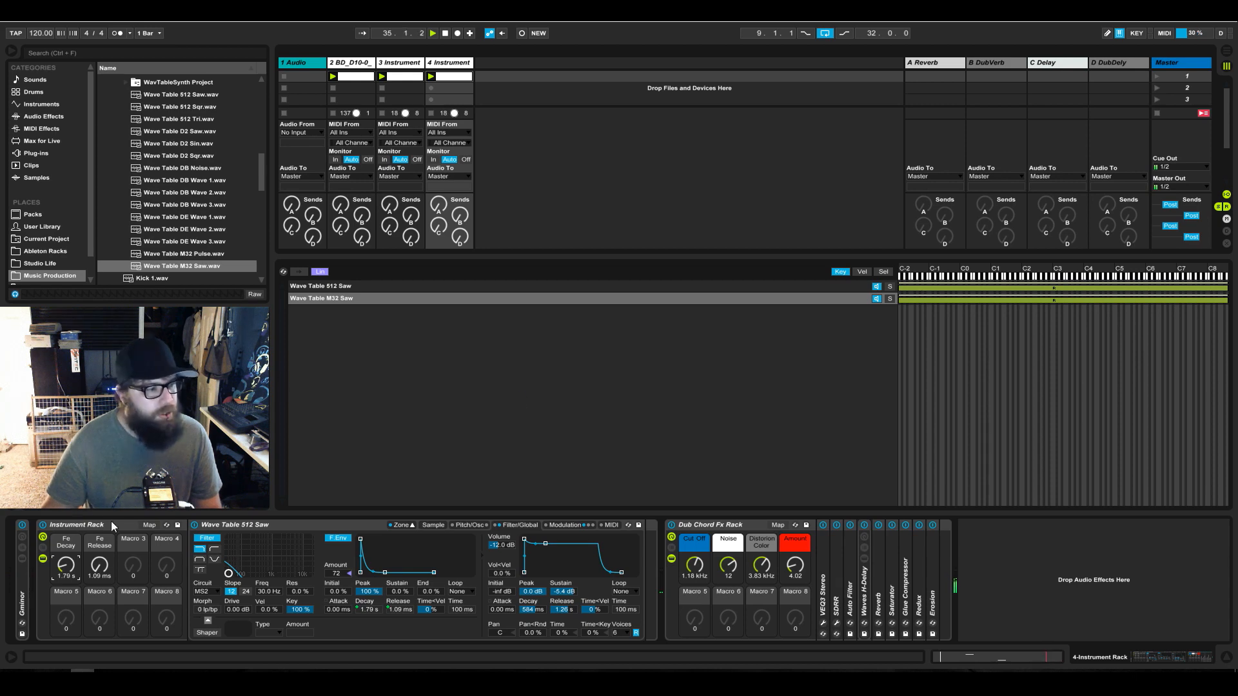
{"action": "left_click_drag", "start_coordinate": [66, 572], "coordinate": [66, 571]}
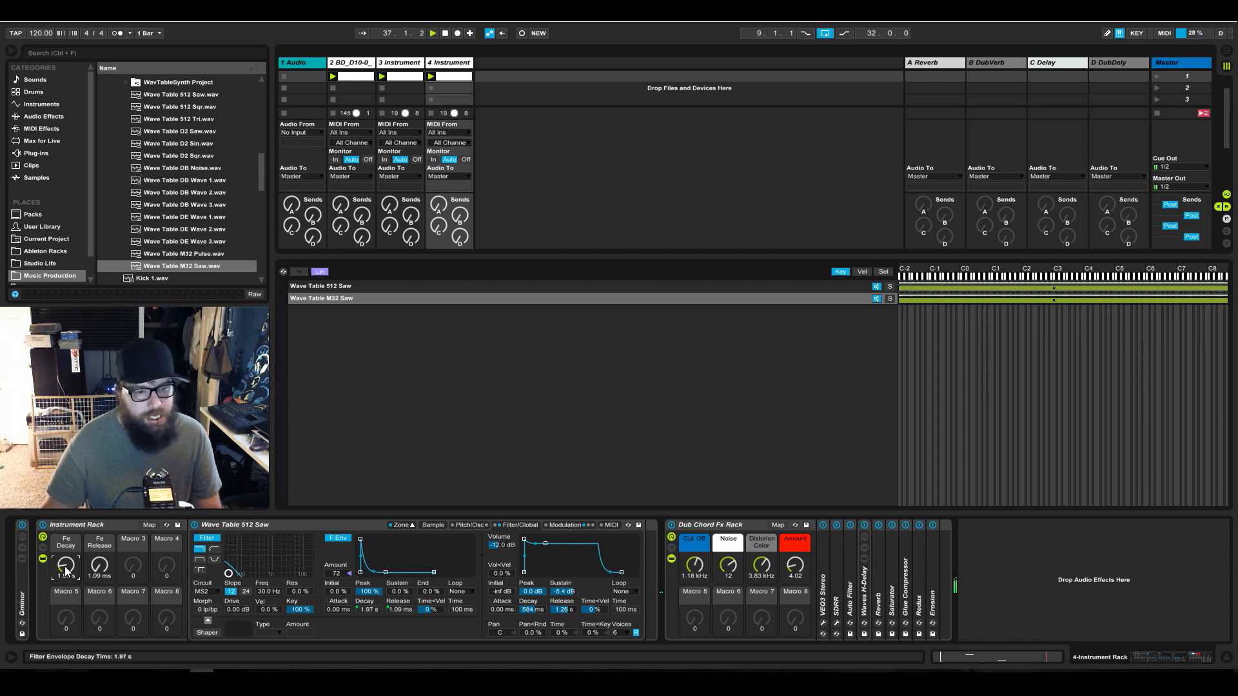
{"action": "left_click_drag", "start_coordinate": [66, 571], "coordinate": [67, 570]}
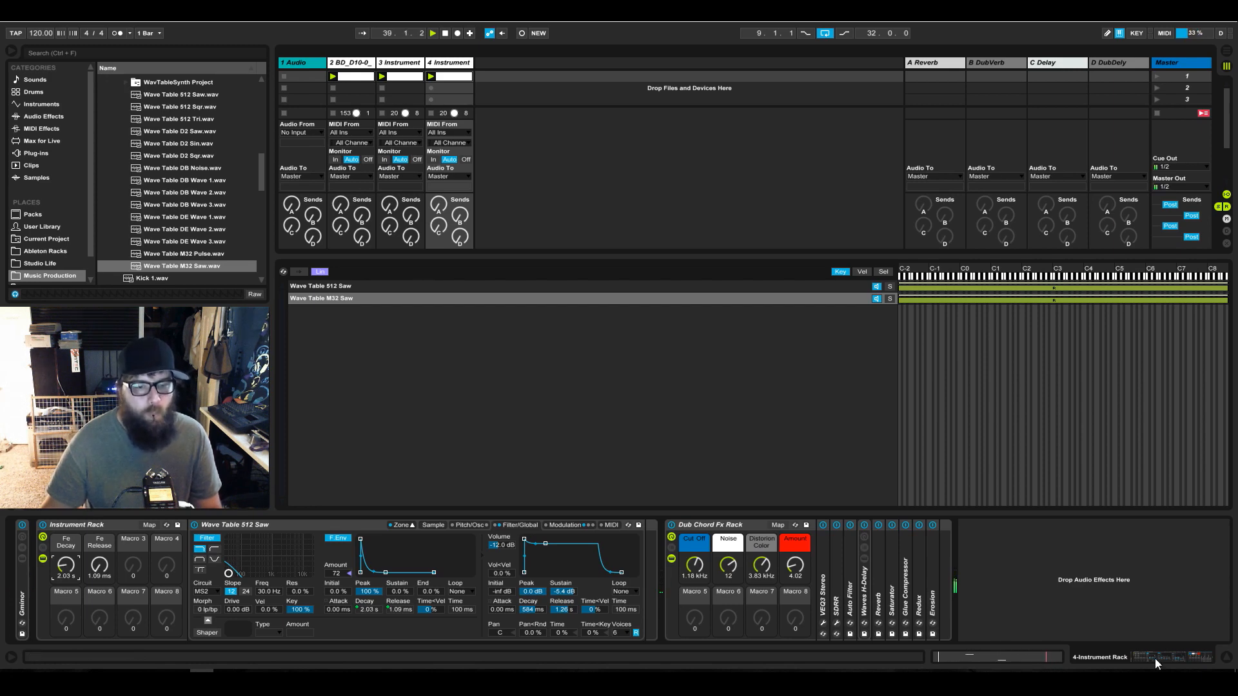
{"action": "left_click", "coordinate": [1227, 657]}
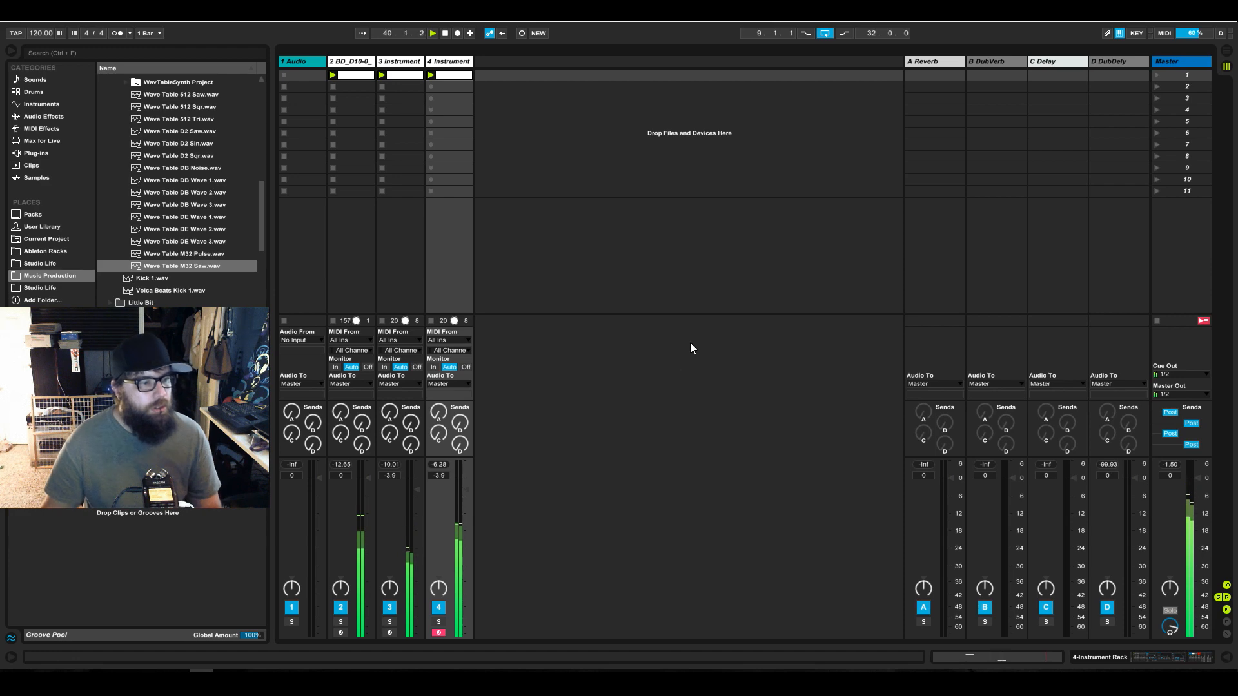
Disarm track 4 and open the CHORD STABS folder inside Dub Techno's abitdeeper_dubtechnoelements sample collection
{"action": "left_click", "coordinate": [439, 634]}
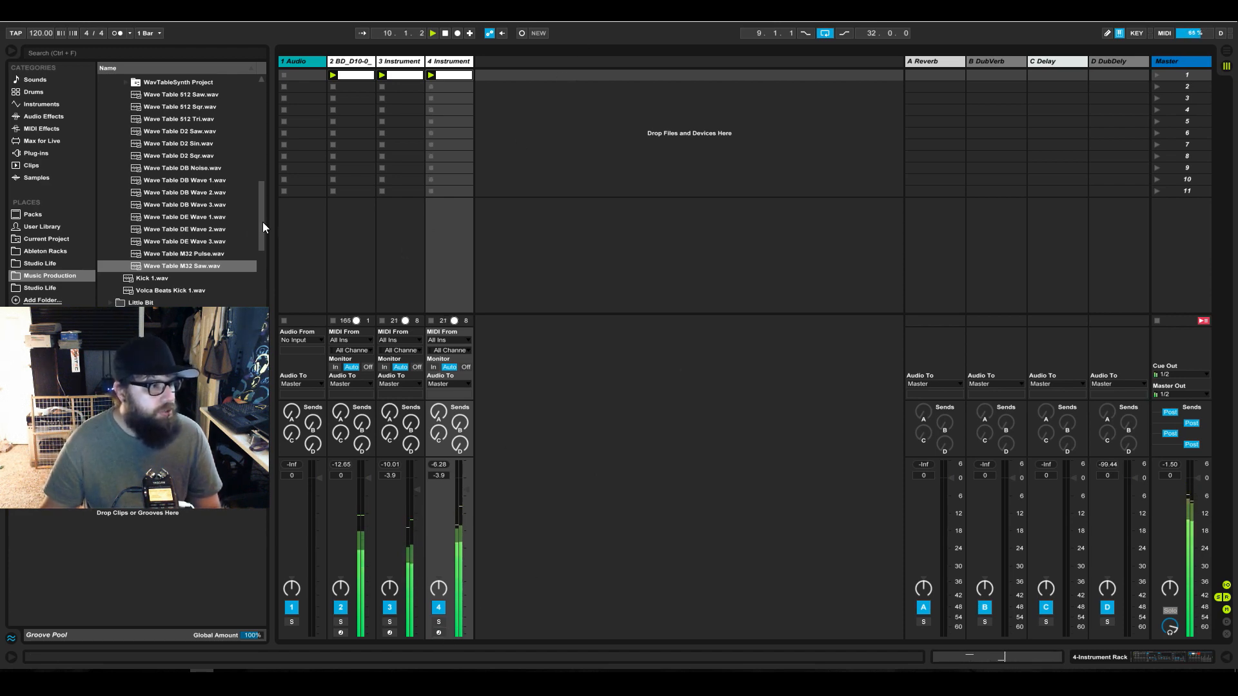
{"action": "left_click_drag", "start_coordinate": [262, 222], "coordinate": [254, 138]}
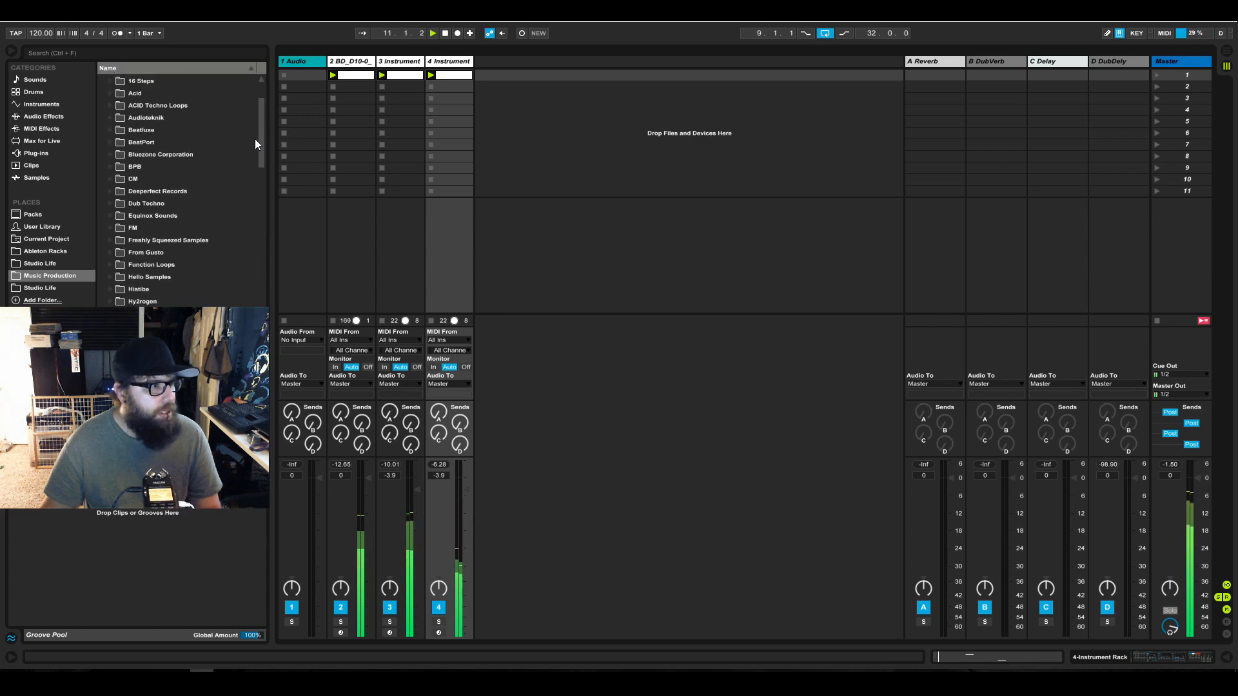
{"action": "left_click", "coordinate": [116, 204]}
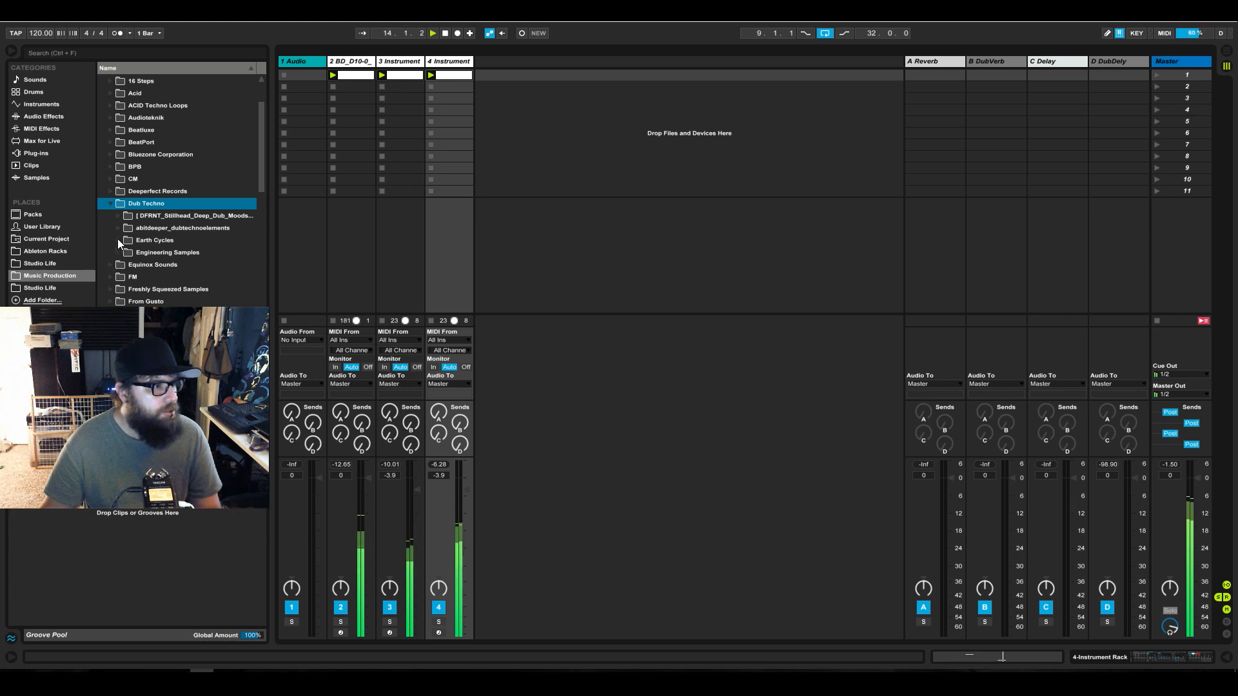
{"action": "left_click", "coordinate": [117, 228]}
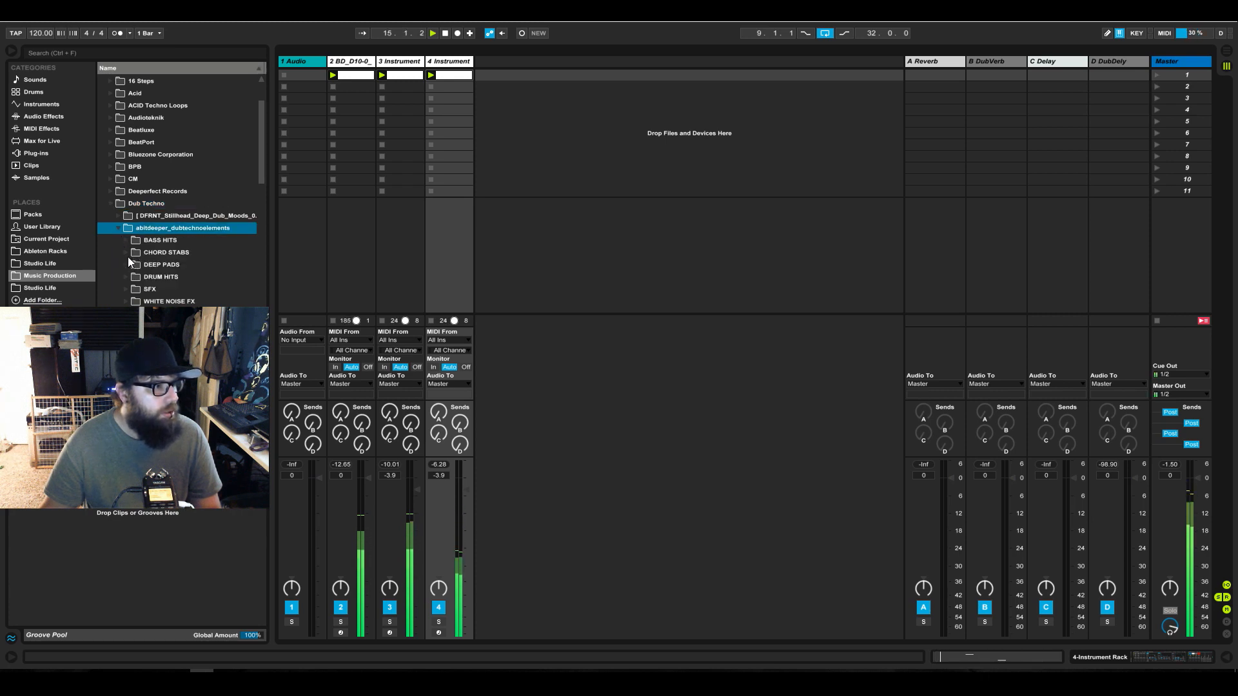
{"action": "left_click", "coordinate": [127, 251]}
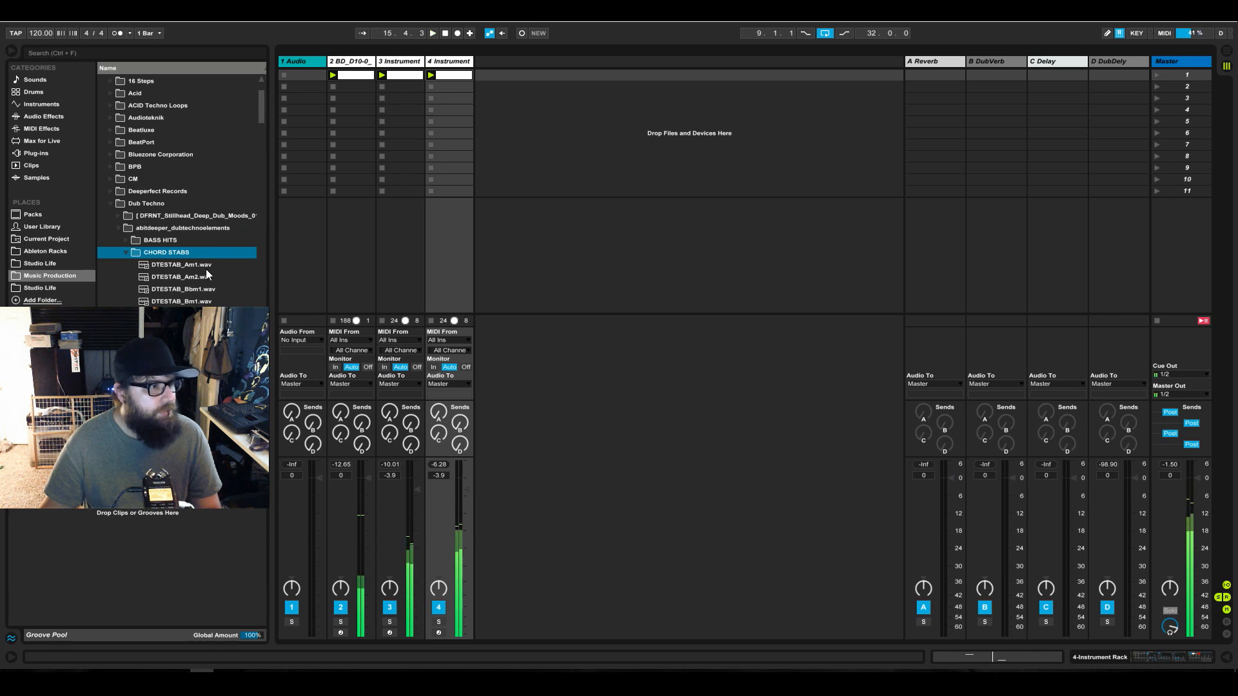
Audition the G minor chord stab samples one after another, starting around DTESTAB_Gm2.wav
{"action": "scroll", "coordinate": [213, 287], "scroll_direction": "down", "scroll_amount": 4}
{"action": "scroll", "coordinate": [218, 302], "scroll_direction": "down", "scroll_amount": 8}
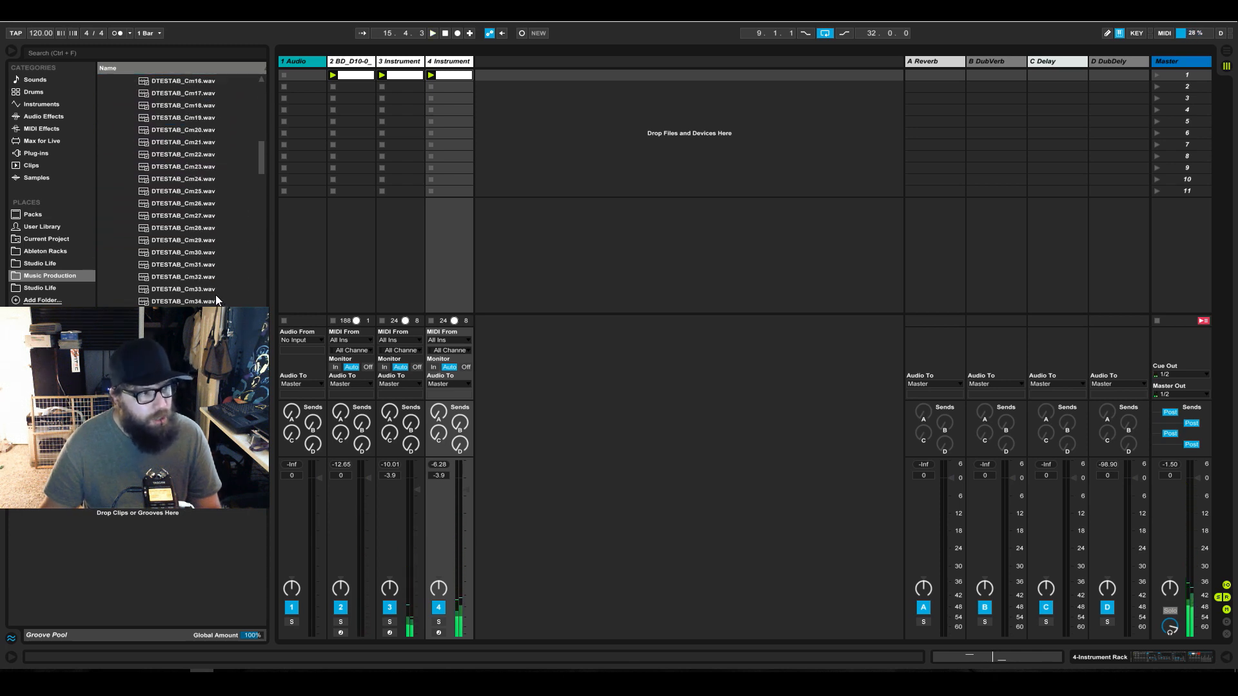
{"action": "scroll", "coordinate": [217, 300], "scroll_direction": "down", "scroll_amount": 10}
{"action": "scroll", "coordinate": [213, 293], "scroll_direction": "down", "scroll_amount": 7}
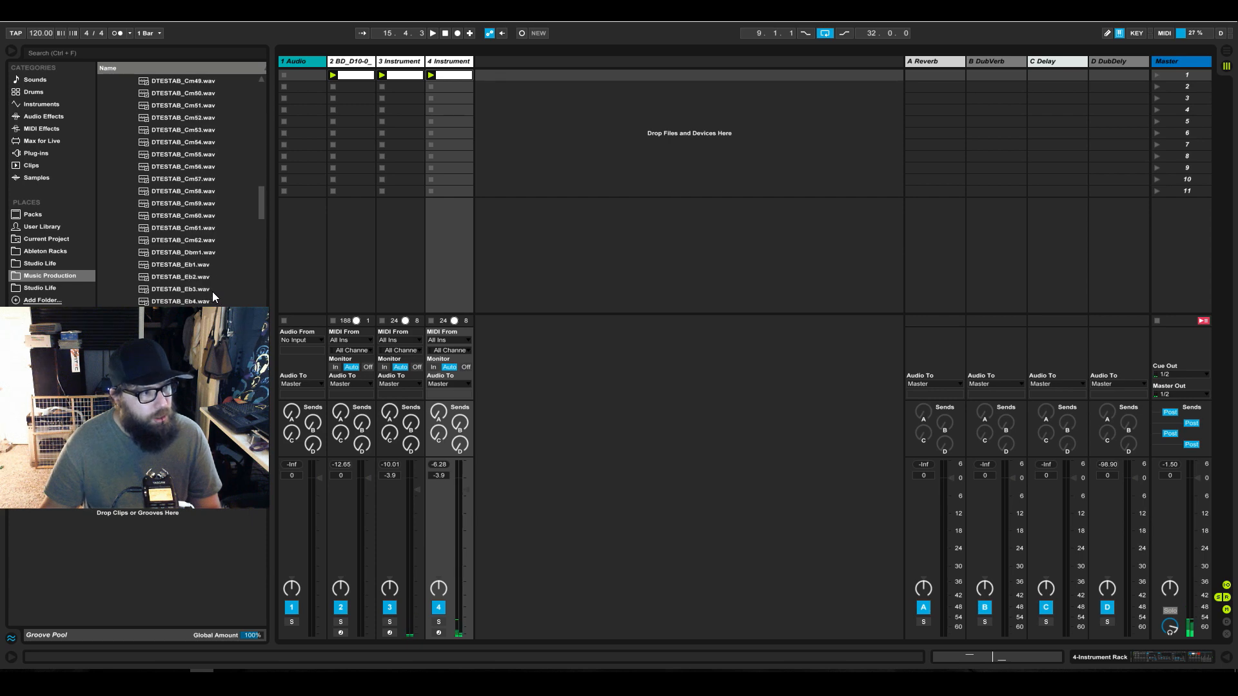
{"action": "scroll", "coordinate": [205, 287], "scroll_direction": "down", "scroll_amount": 2}
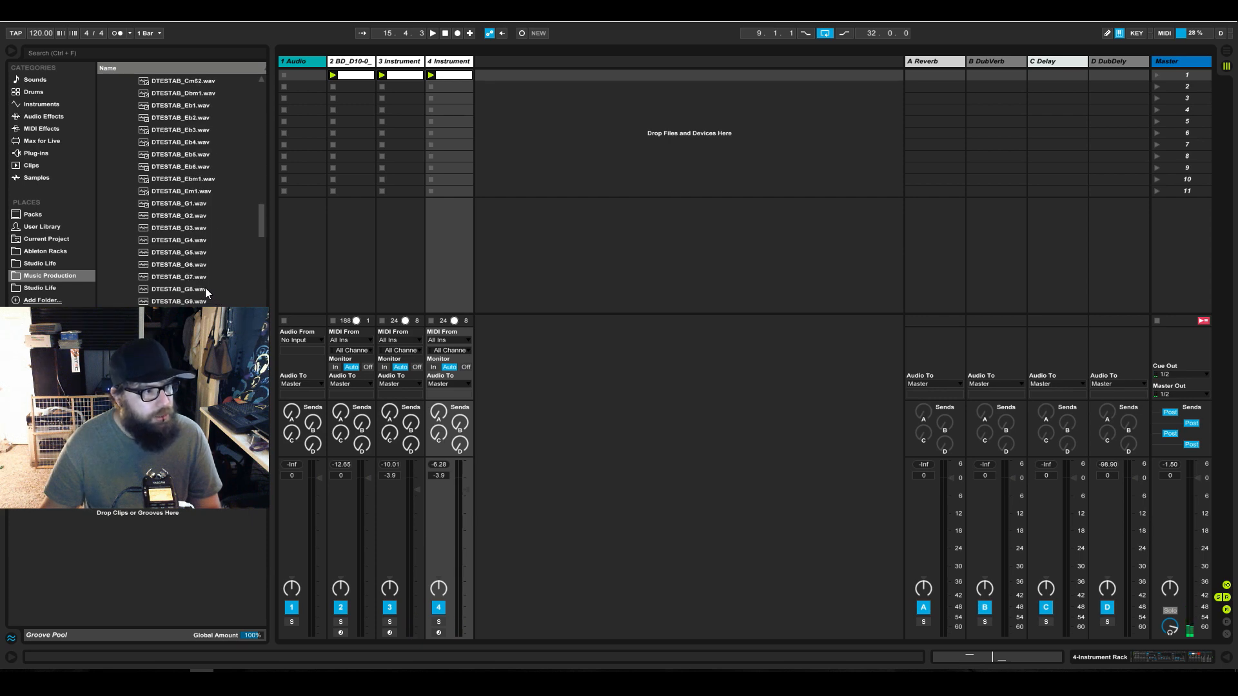
{"action": "scroll", "coordinate": [205, 289], "scroll_direction": "down", "scroll_amount": 1}
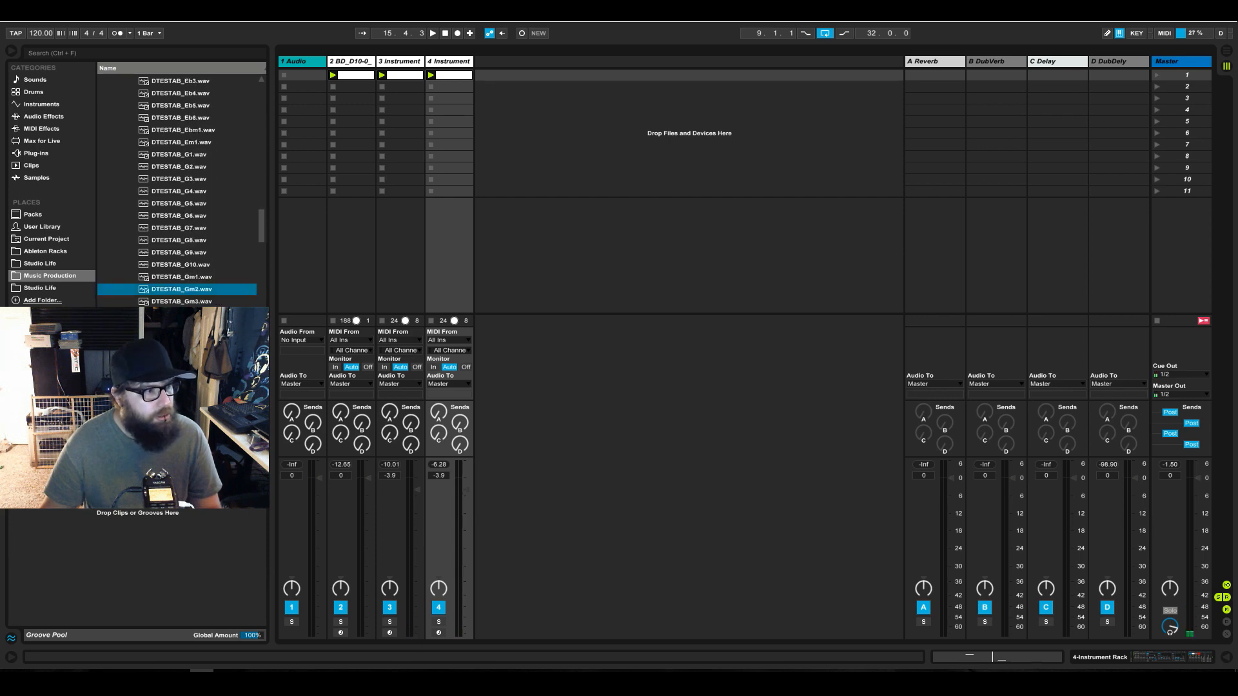
{"action": "key", "text": "Down"}
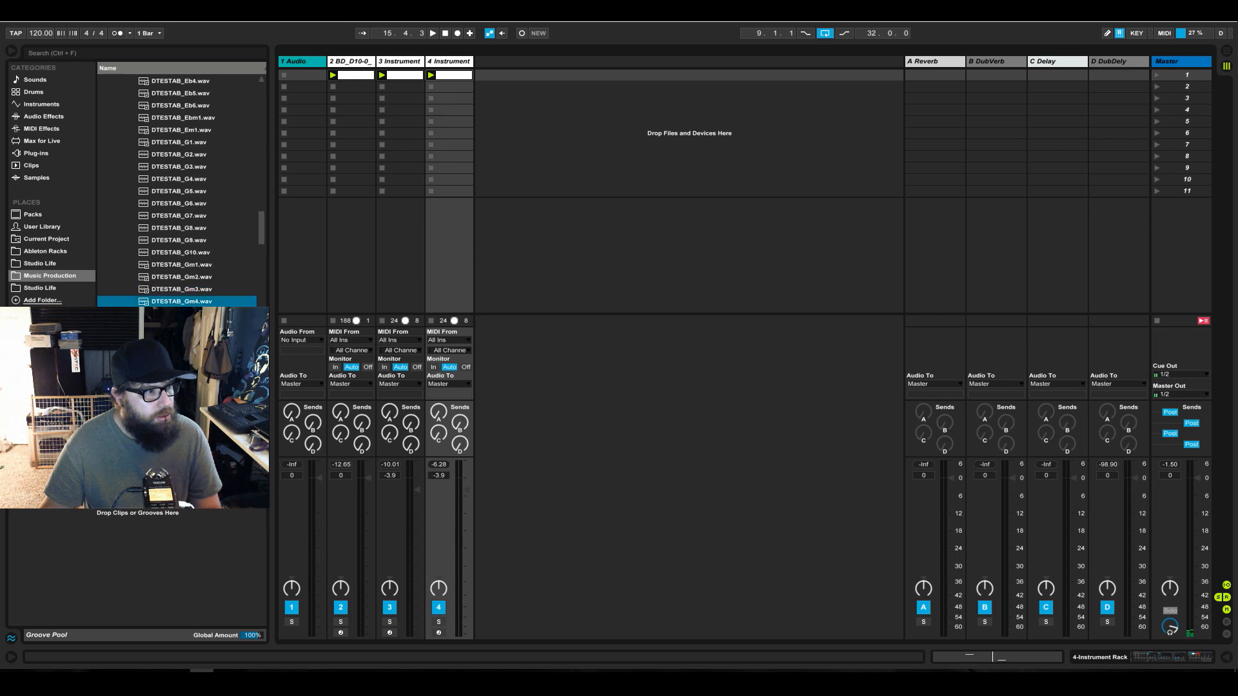
{"action": "scroll", "coordinate": [205, 304], "scroll_direction": "down", "scroll_amount": 1}
{"action": "left_click", "coordinate": [205, 304]}
{"action": "key", "text": "Down"}
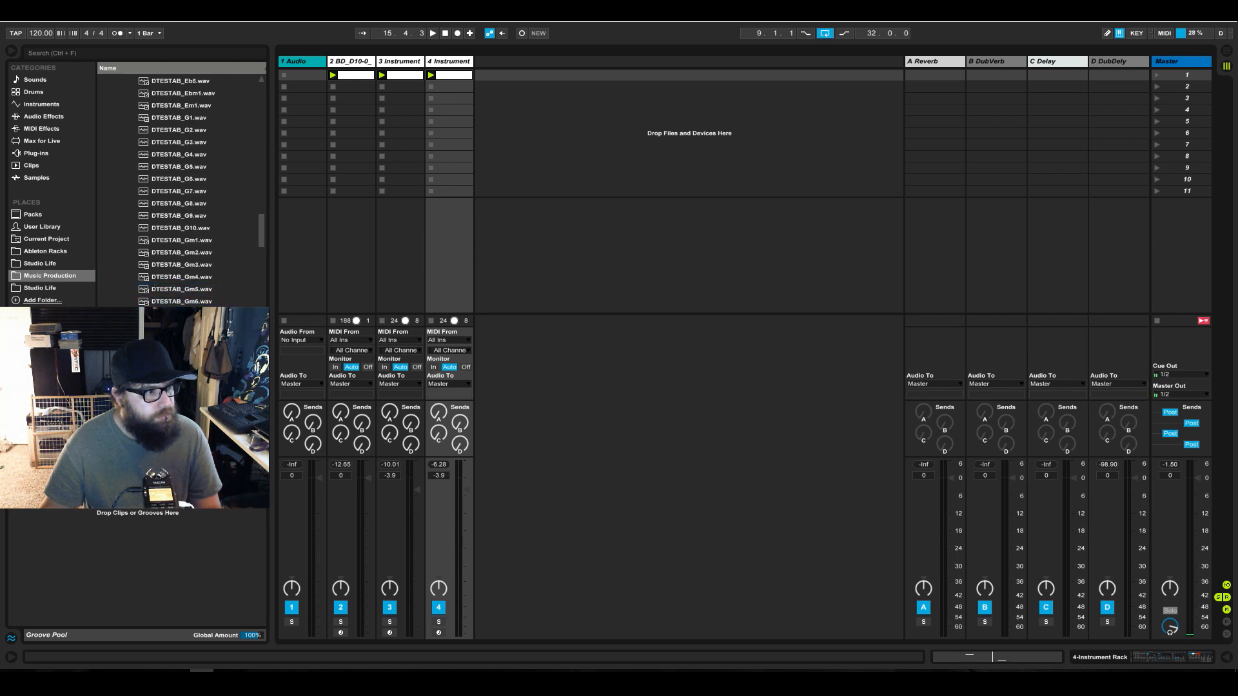
{"action": "scroll", "coordinate": [180, 194], "scroll_direction": "down", "scroll_amount": 1}
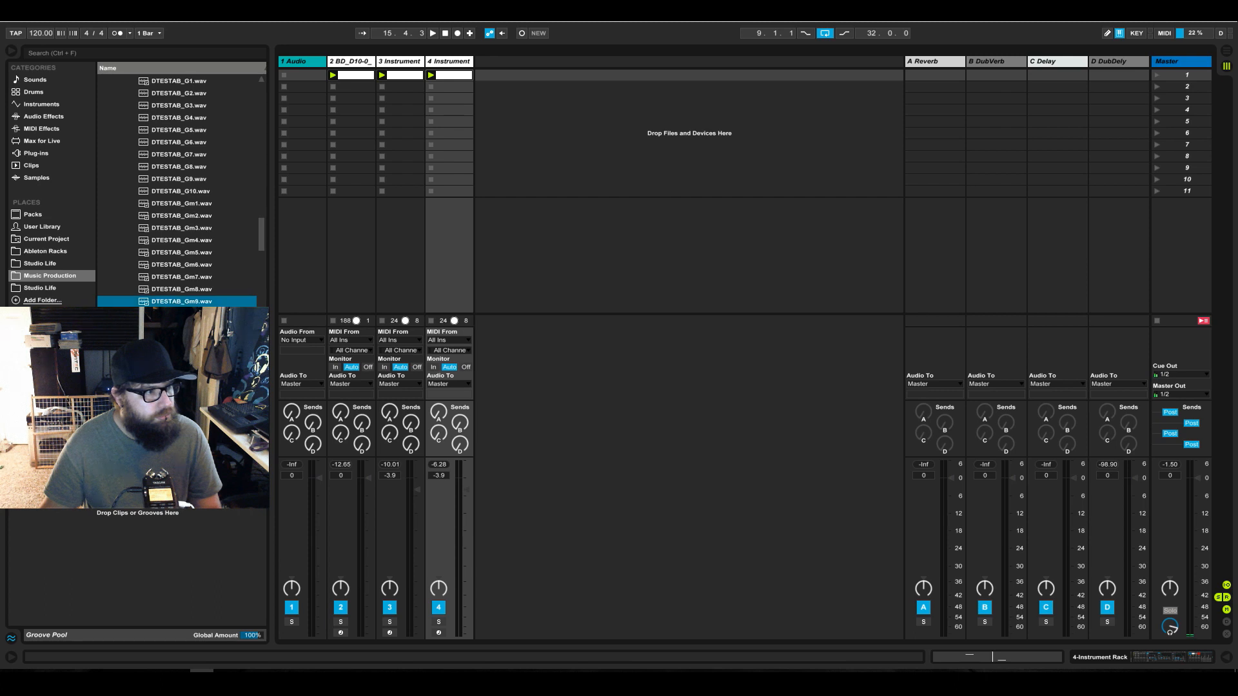
{"action": "key", "text": "Down"}
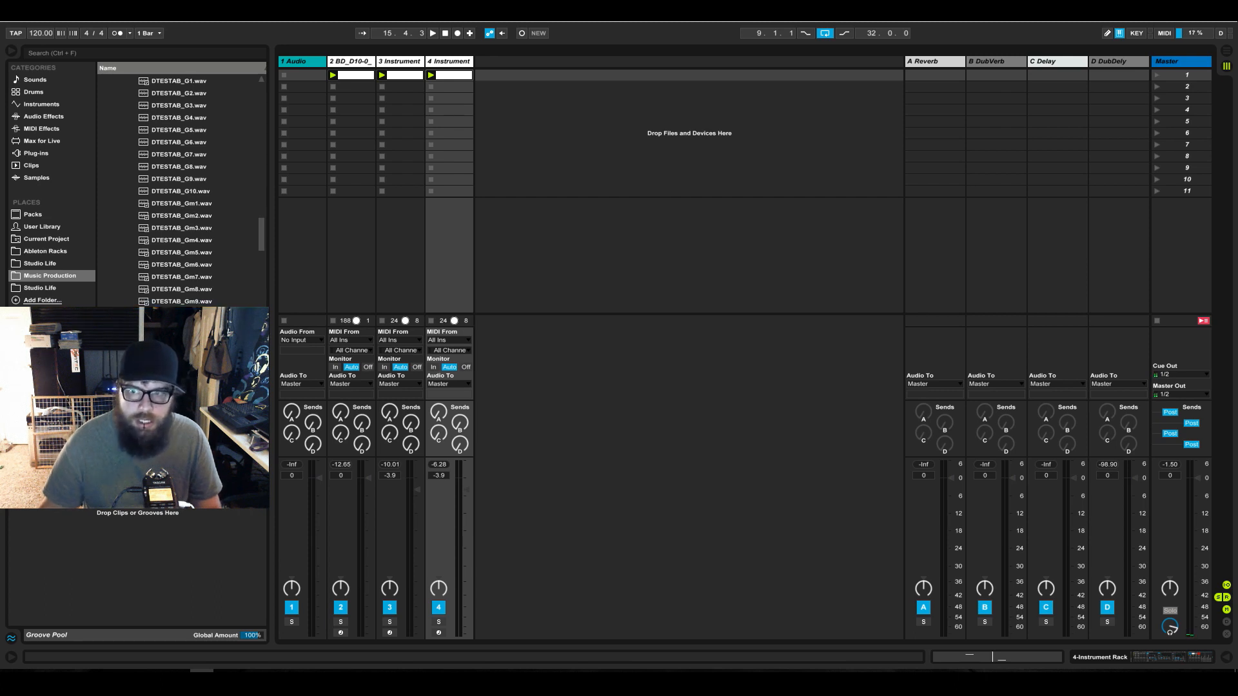
{"action": "key", "text": "Down"}
{"action": "key", "text": "Down"}
{"action": "key", "text": "Down"}
{"action": "key", "text": "Down"}
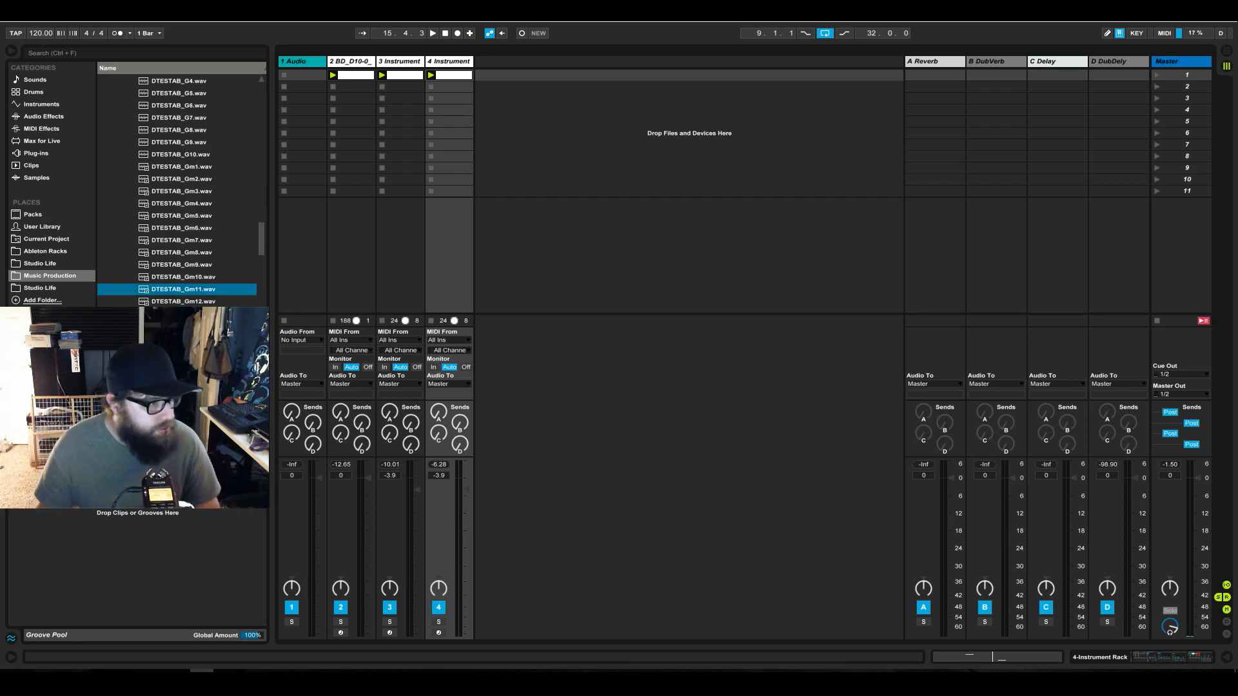
{"action": "key", "text": "Down"}
{"action": "key", "text": "Down"}
{"action": "key", "text": "Down"}
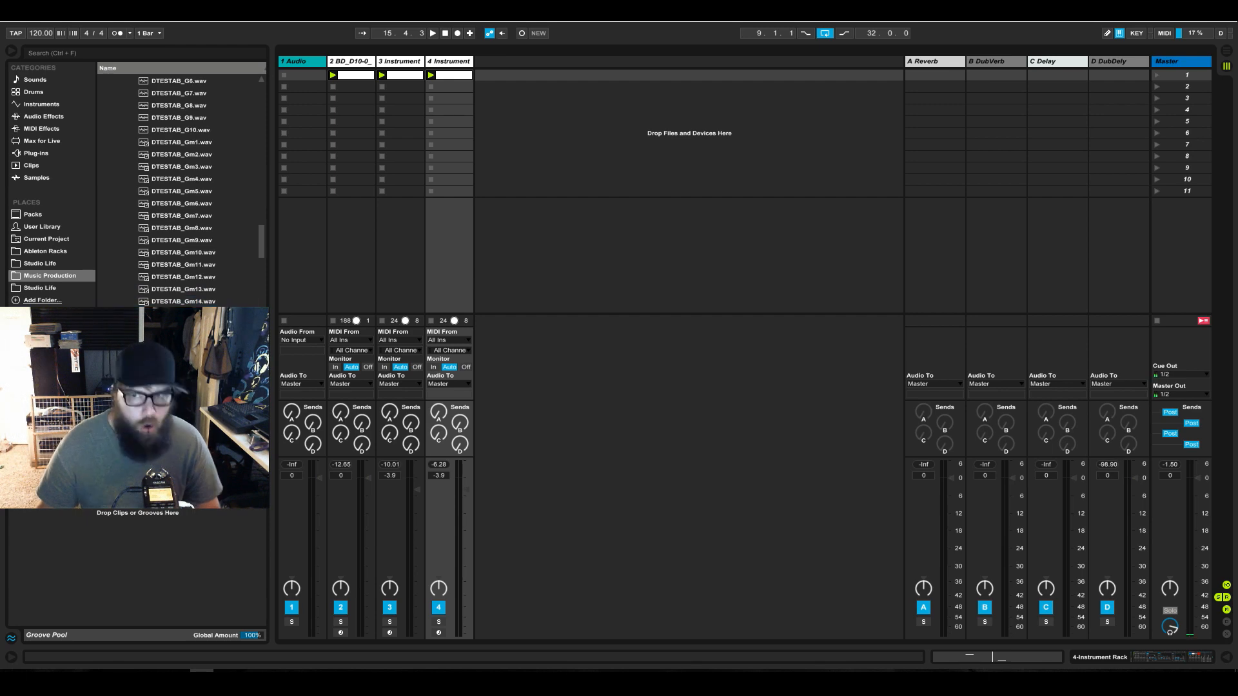
{"action": "key", "text": "Down"}
{"action": "key", "text": "Down"}
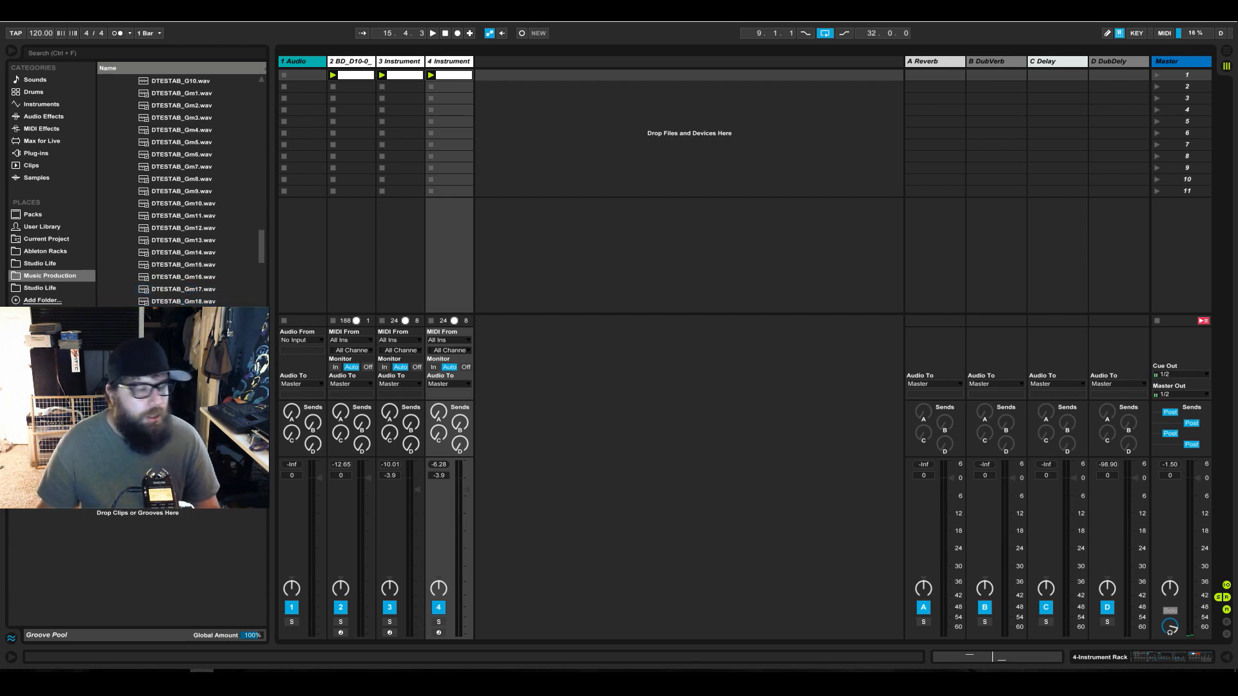
{"action": "key", "text": "Down"}
{"action": "key", "text": "Down"}
{"action": "key", "text": "Down"}
{"action": "key", "text": "Down"}
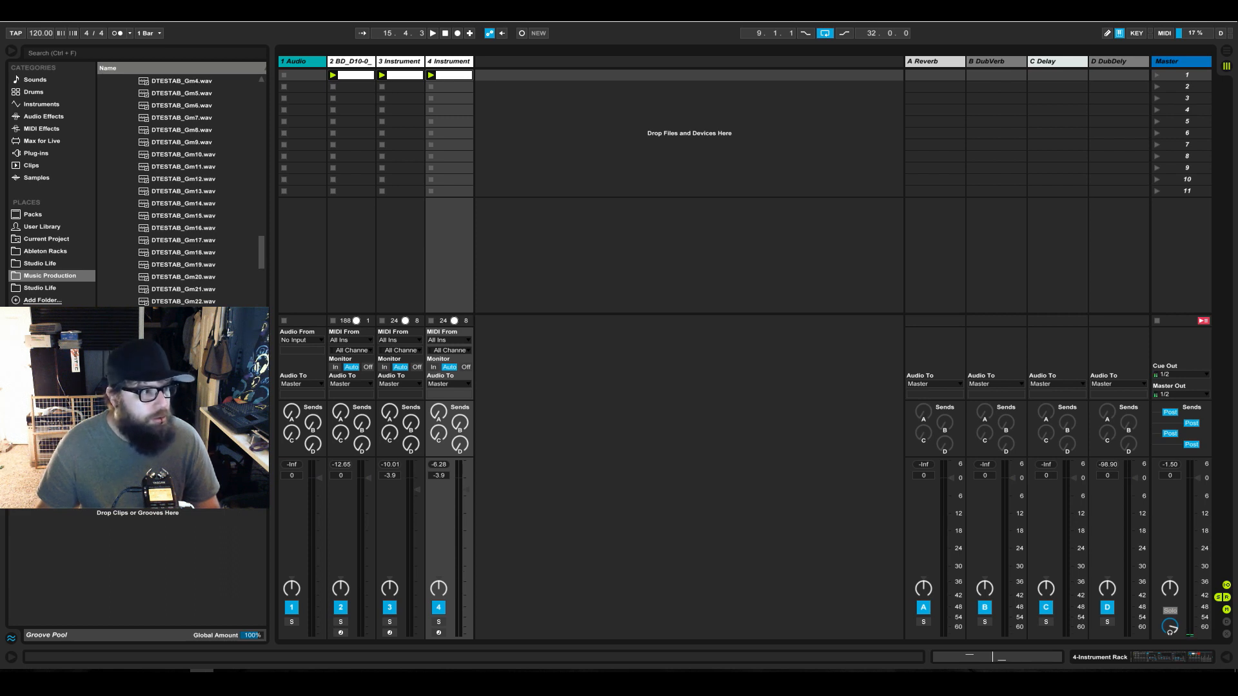
{"action": "key", "text": "Down"}
{"action": "key", "text": "Down"}
{"action": "key", "text": "Down"}
{"action": "key", "text": "Down"}
{"action": "key", "text": "Down"}
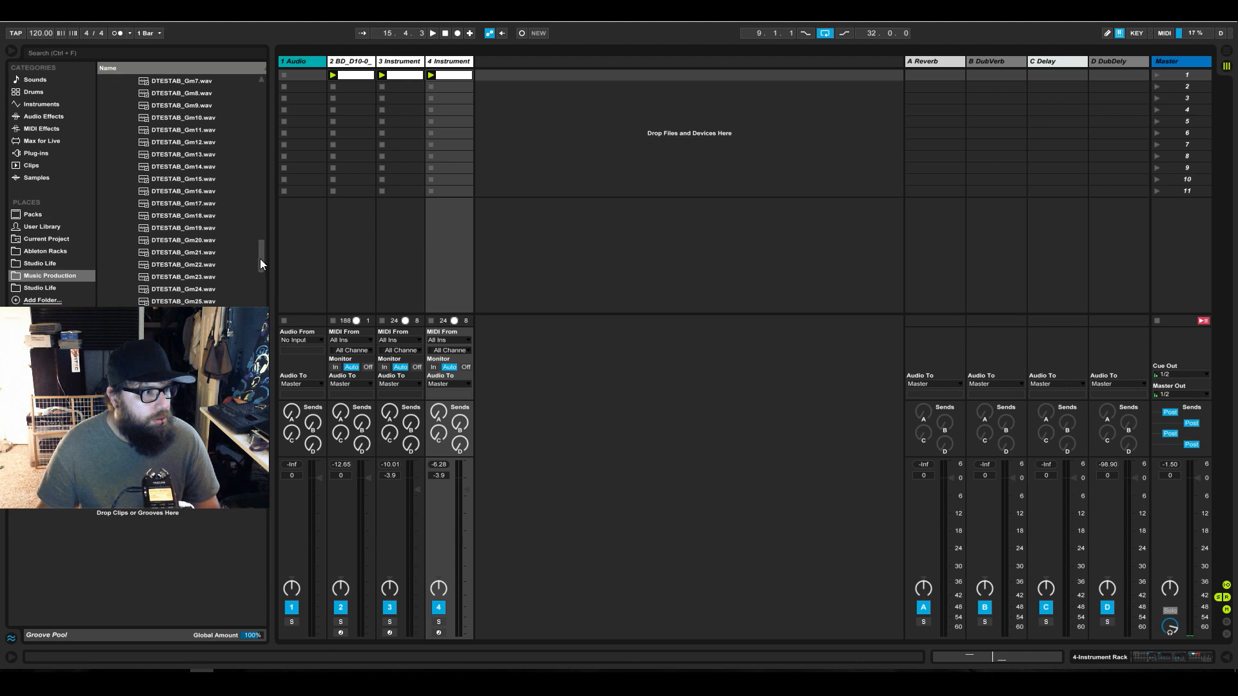
Audition the C minor chord stab samples from about DTESTAB_Cm10.wav up to DTESTAB_Cm33.wav, settling on DTESTAB_Cm32.wav
{"action": "left_click_drag", "start_coordinate": [261, 258], "coordinate": [261, 145]}
{"action": "left_click", "coordinate": [214, 153]}
{"action": "key", "text": "Down"}
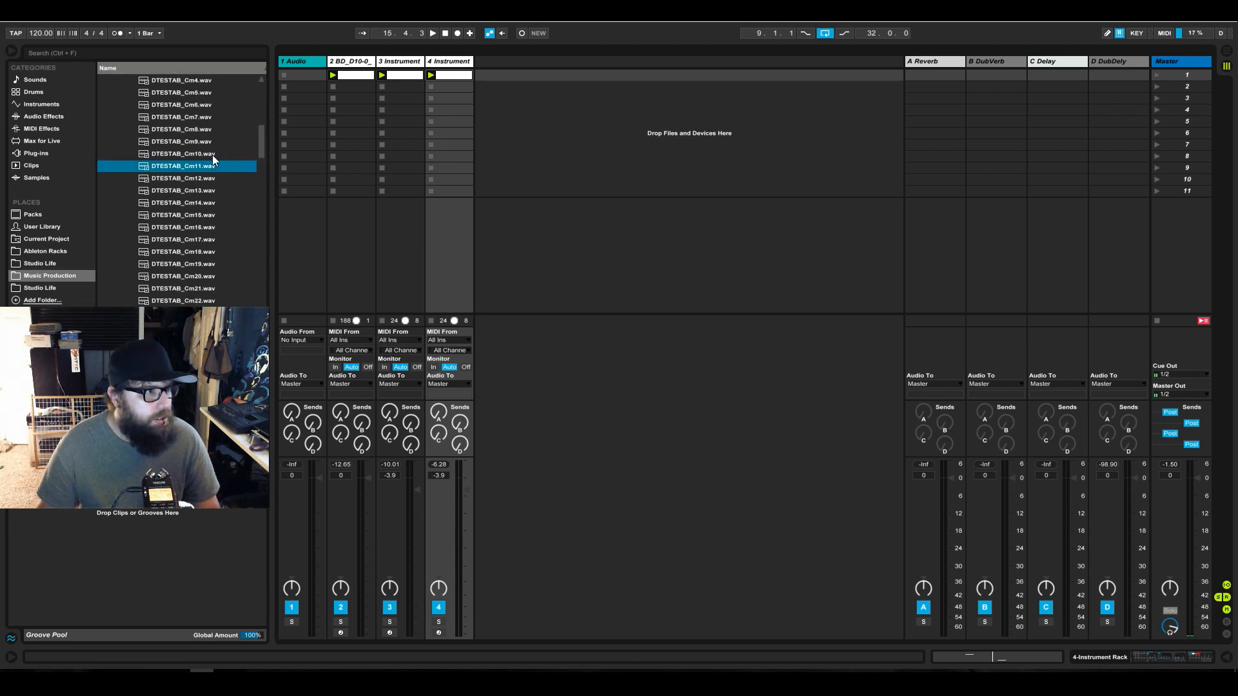
{"action": "left_click", "coordinate": [203, 216]}
{"action": "left_click", "coordinate": [207, 241]}
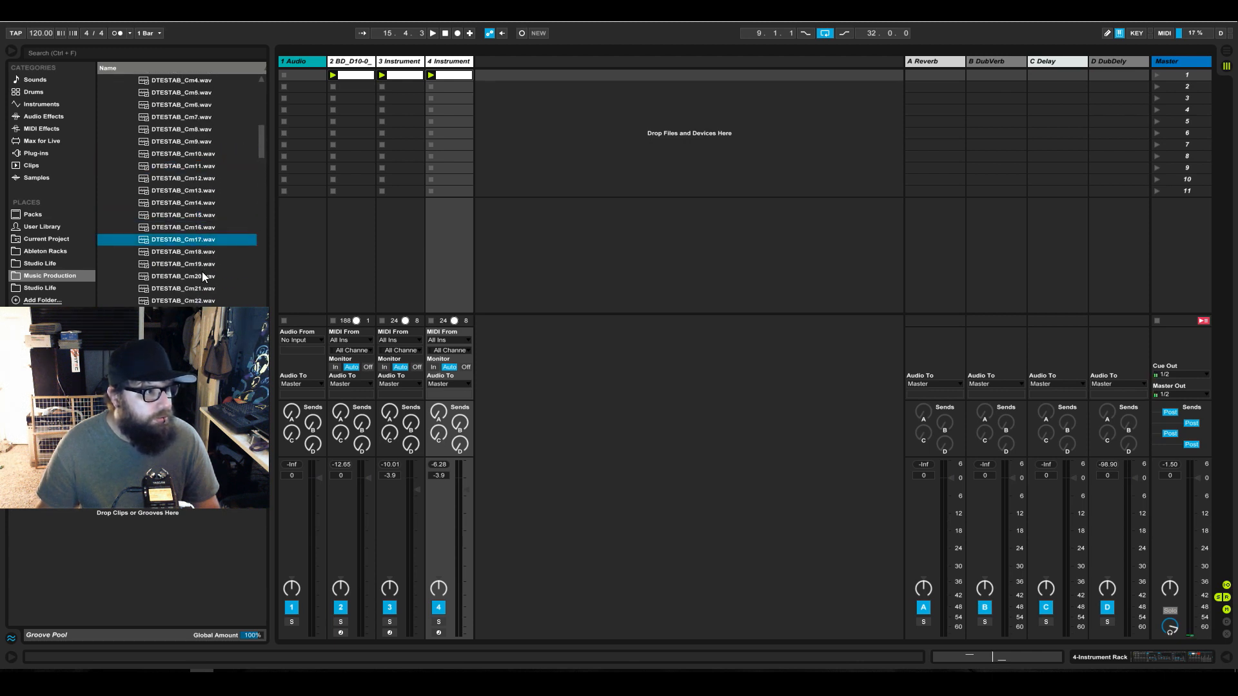
{"action": "left_click", "coordinate": [202, 276]}
{"action": "left_click", "coordinate": [202, 288]}
{"action": "left_click", "coordinate": [203, 301]}
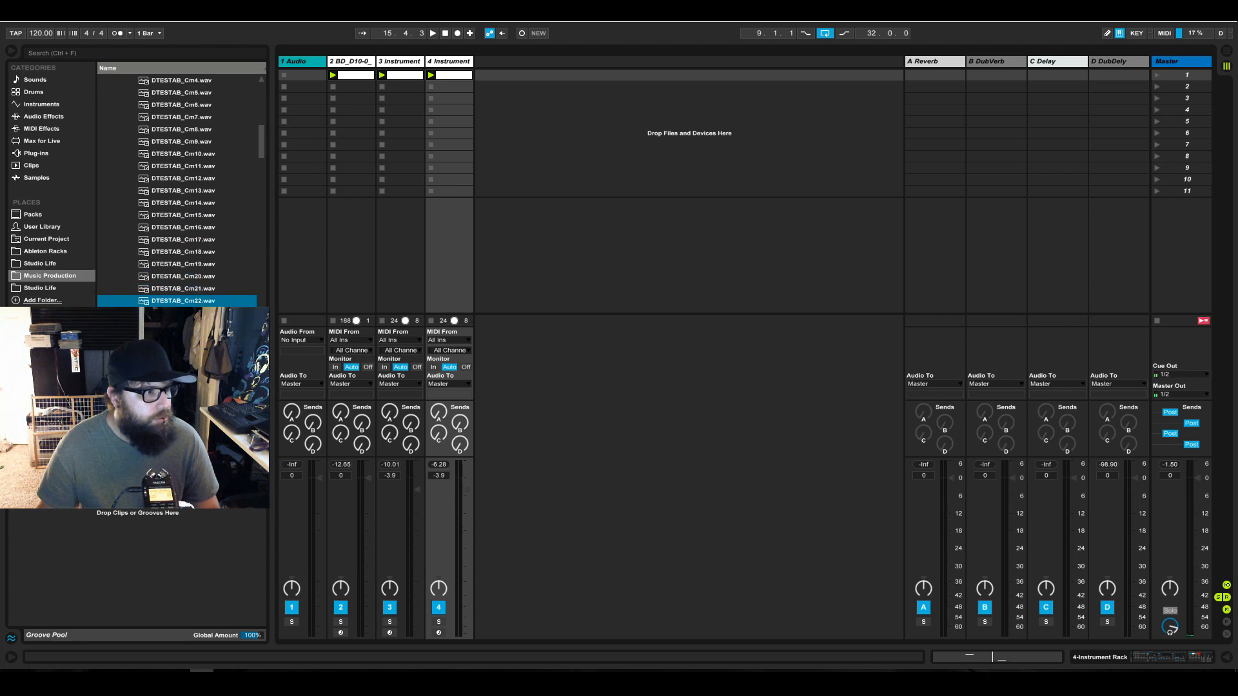
{"action": "key", "text": "Down"}
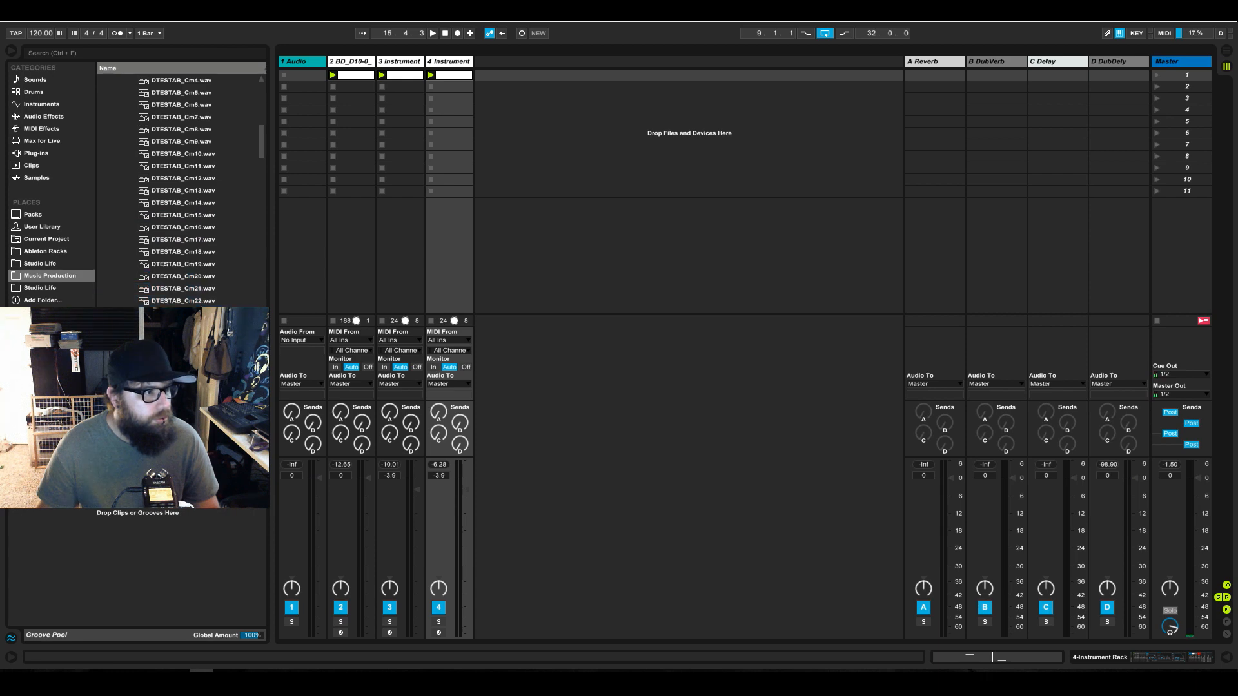
{"action": "scroll", "coordinate": [202, 323], "scroll_direction": "down", "scroll_amount": 1}
{"action": "key", "text": "Down"}
{"action": "key", "text": "Down"}
{"action": "key", "text": "Down"}
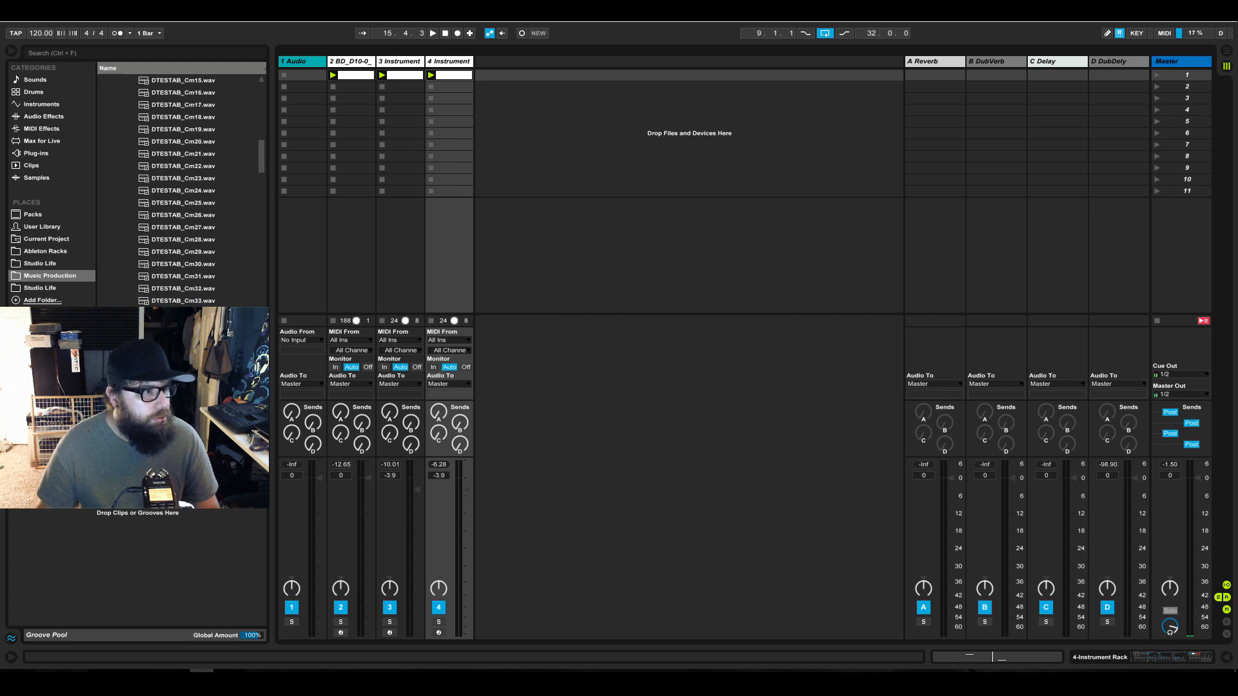
{"action": "left_click", "coordinate": [200, 301]}
{"action": "left_click", "coordinate": [199, 294]}
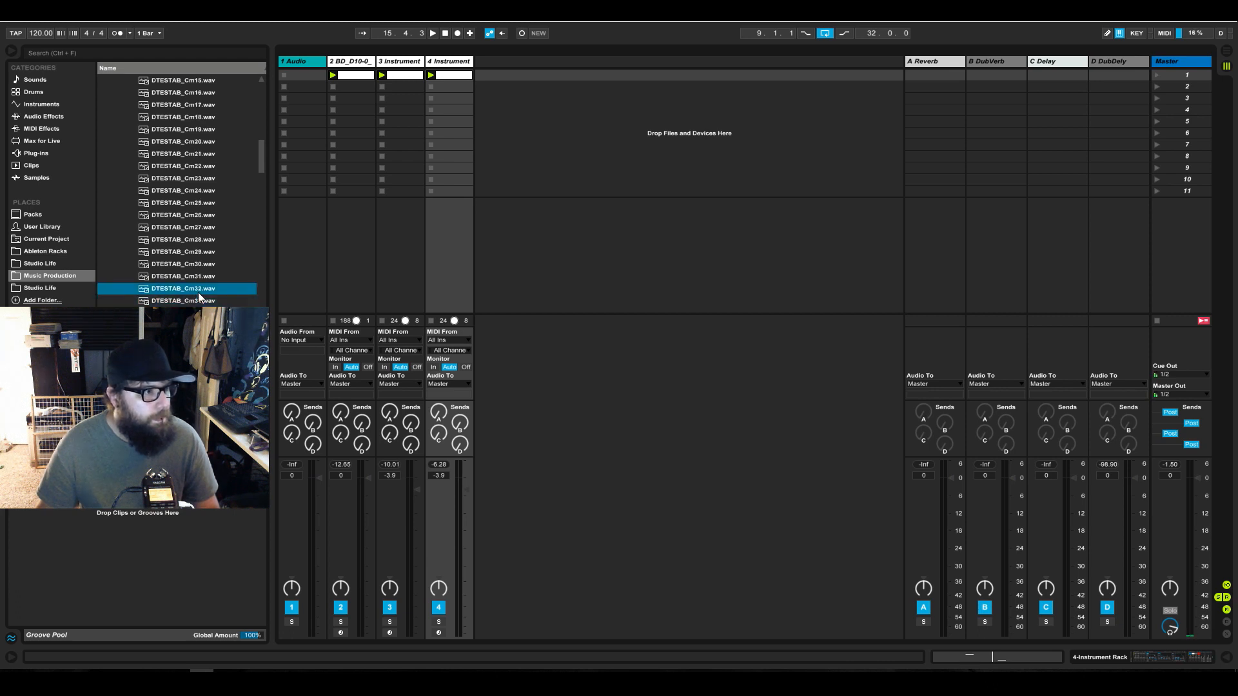
Add a Sampler instrument on a new track after track 4 and load DTESTAB_Cm32.wav into it
{"action": "left_click", "coordinate": [41, 104]}
{"action": "left_click_drag", "start_coordinate": [143, 177], "coordinate": [510, 84]}
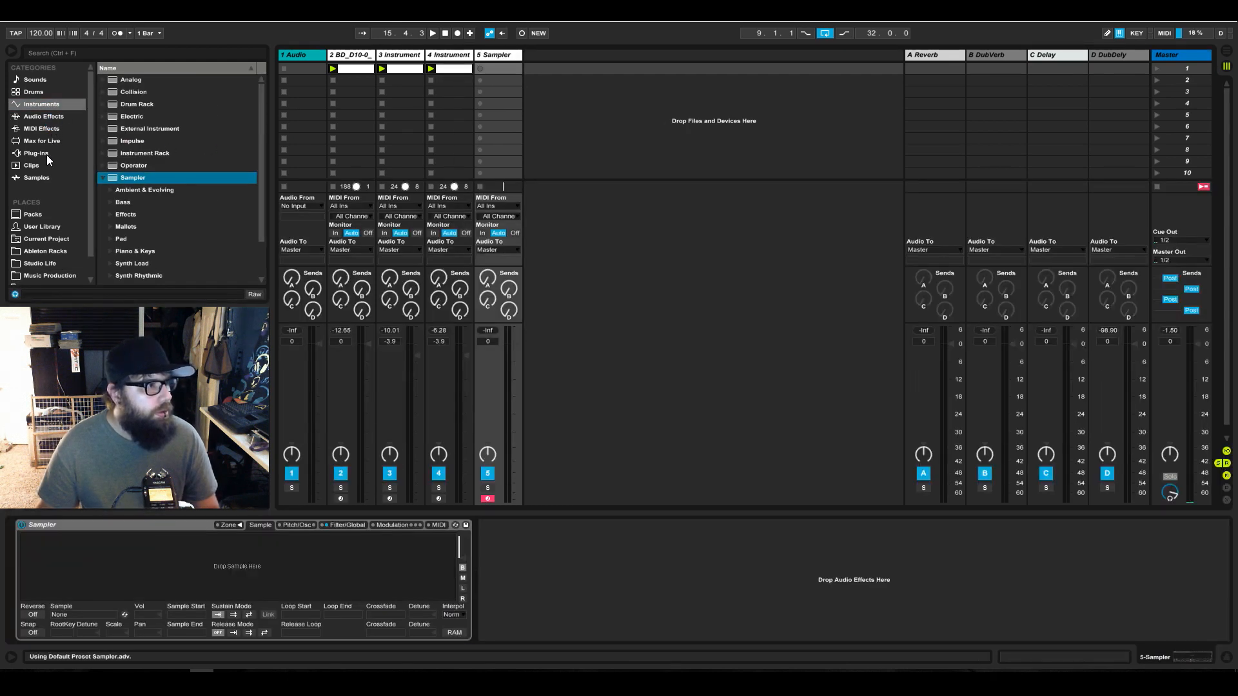
{"action": "left_click", "coordinate": [62, 275]}
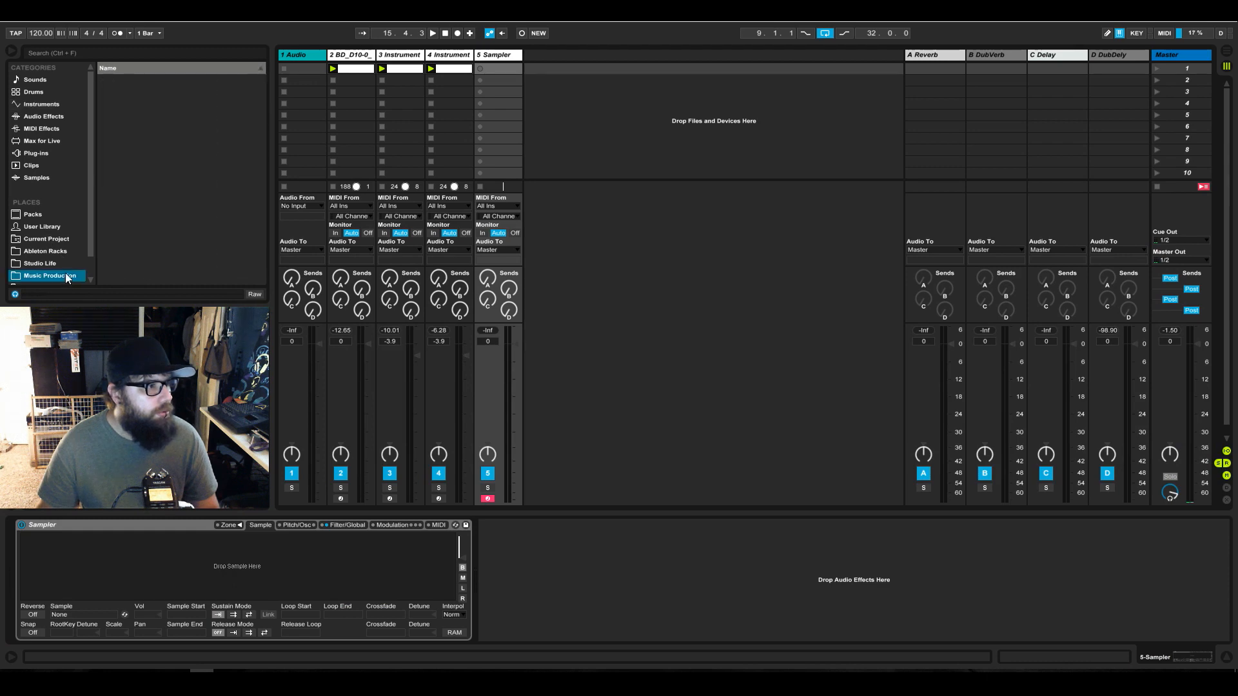
{"action": "scroll", "coordinate": [192, 277], "scroll_direction": "down", "scroll_amount": 3}
{"action": "left_click", "coordinate": [184, 253]}
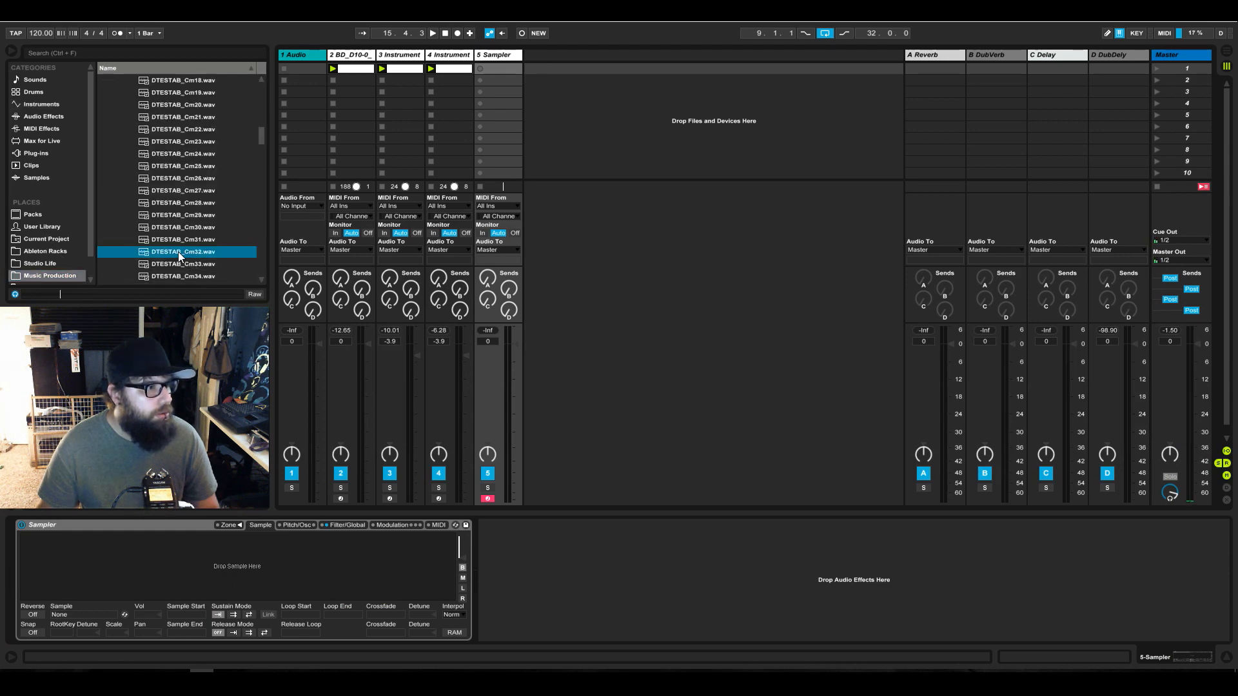
{"action": "left_click_drag", "start_coordinate": [337, 571], "coordinate": [341, 568]}
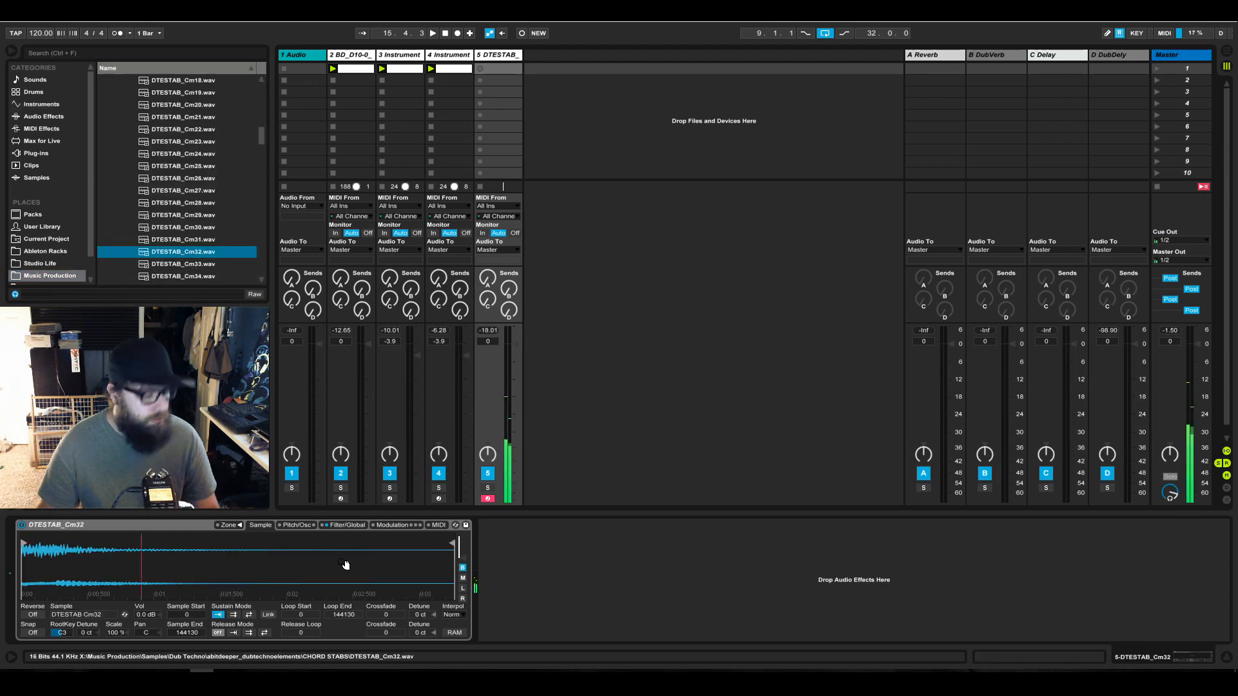
Play the loaded chord stab in several octaves, finishing with the computer keyboard octave at C3 to D4
{"action": "key", "text": "x"}
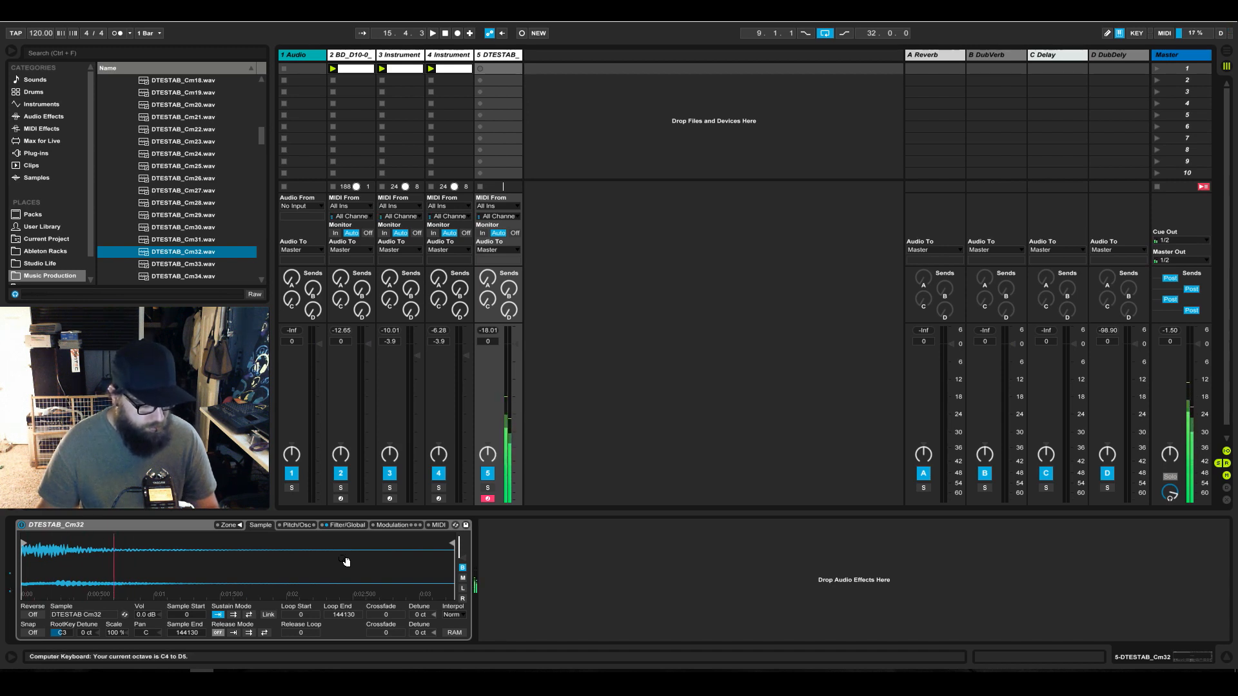
{"action": "key", "text": "a"}
{"action": "key", "text": "a"}
{"action": "key", "text": "a"}
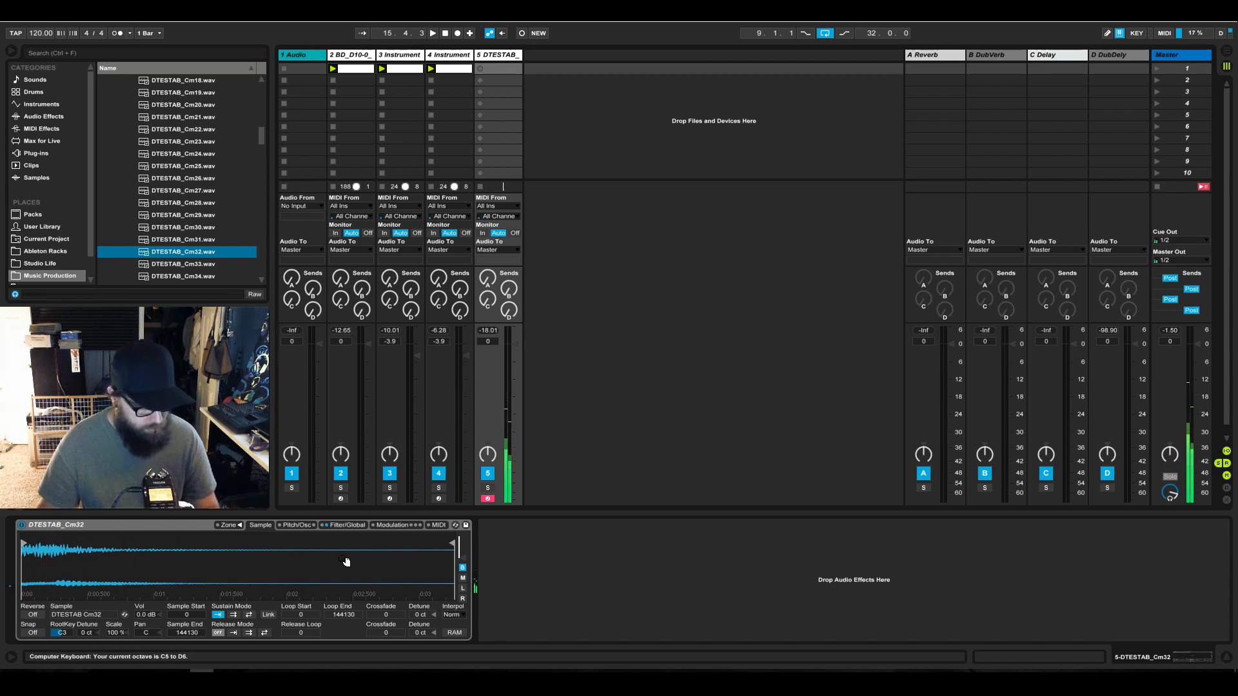
{"action": "key", "text": "z"}
{"action": "key", "text": "z"}
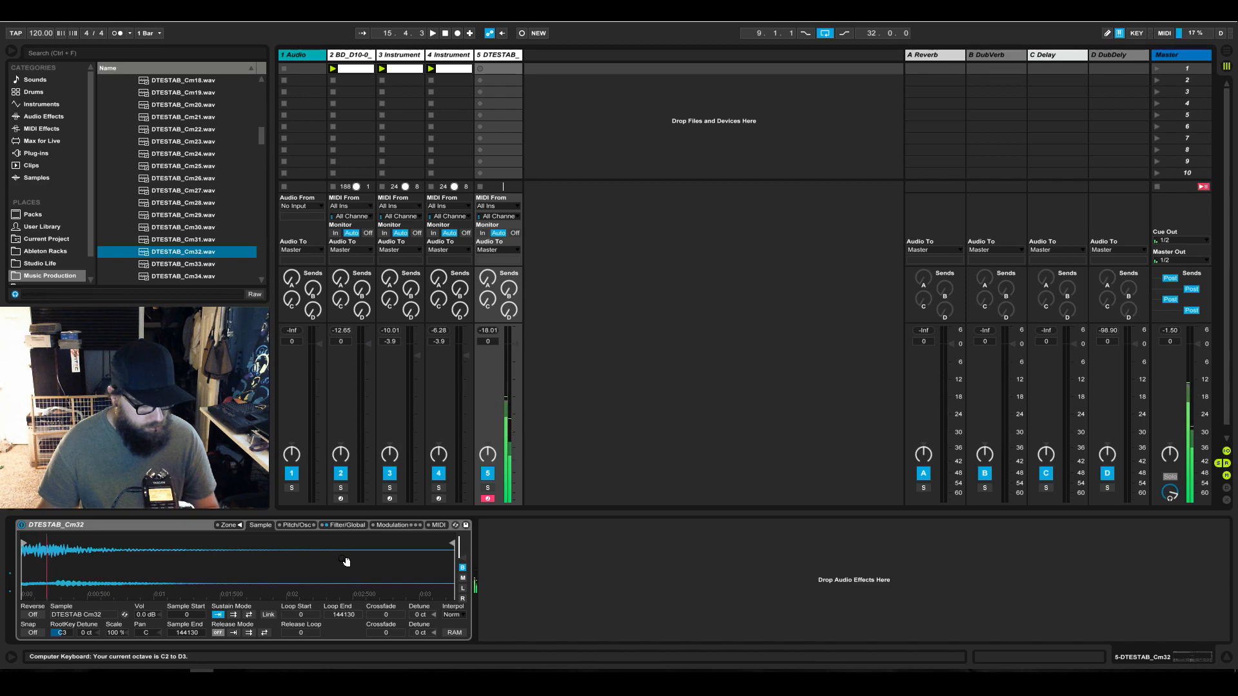
{"action": "key", "text": "x"}
Create a one-bar MIDI clip in the Sampler track's first slot with a C3 note filling beat 4, and launch scene 1
{"action": "left_click", "coordinate": [503, 68]}
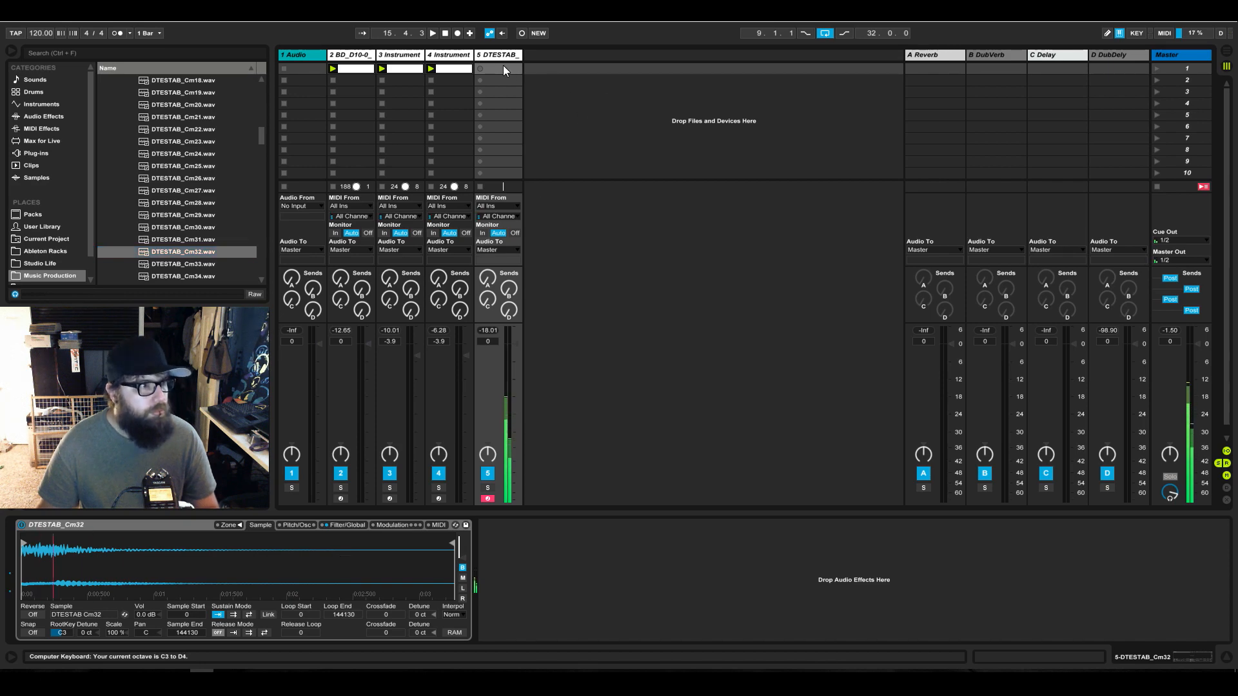
{"action": "double_click", "coordinate": [503, 68]}
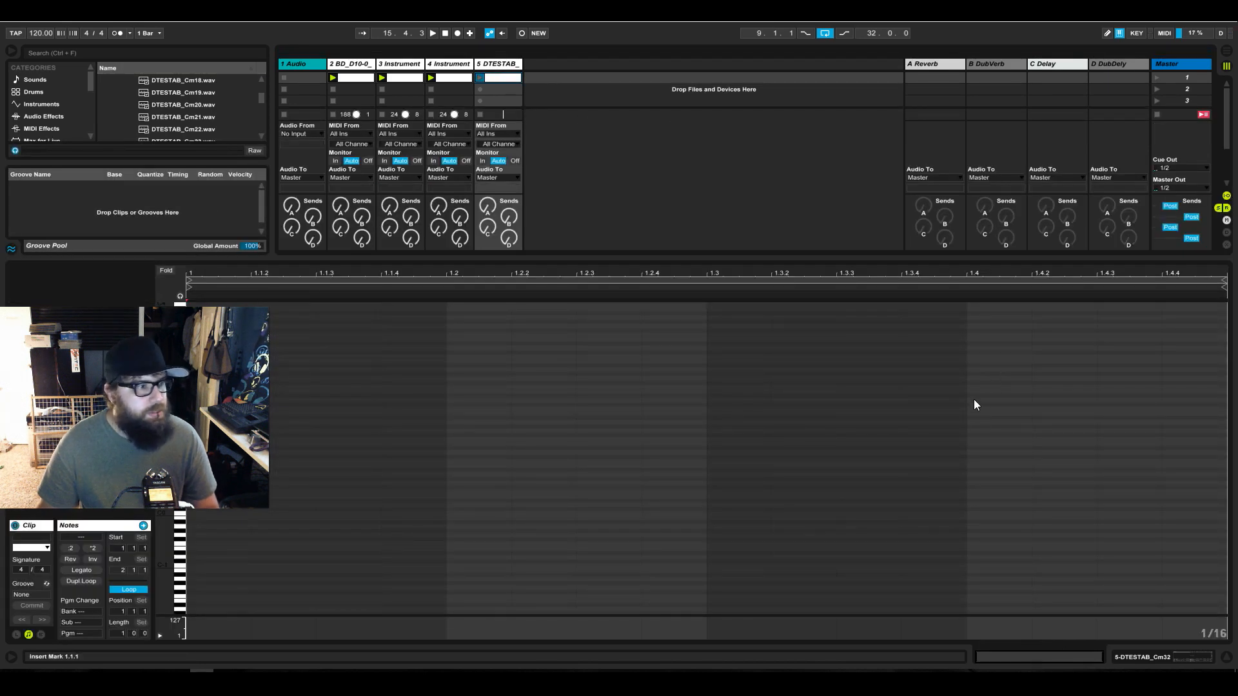
{"action": "double_click", "coordinate": [961, 359]}
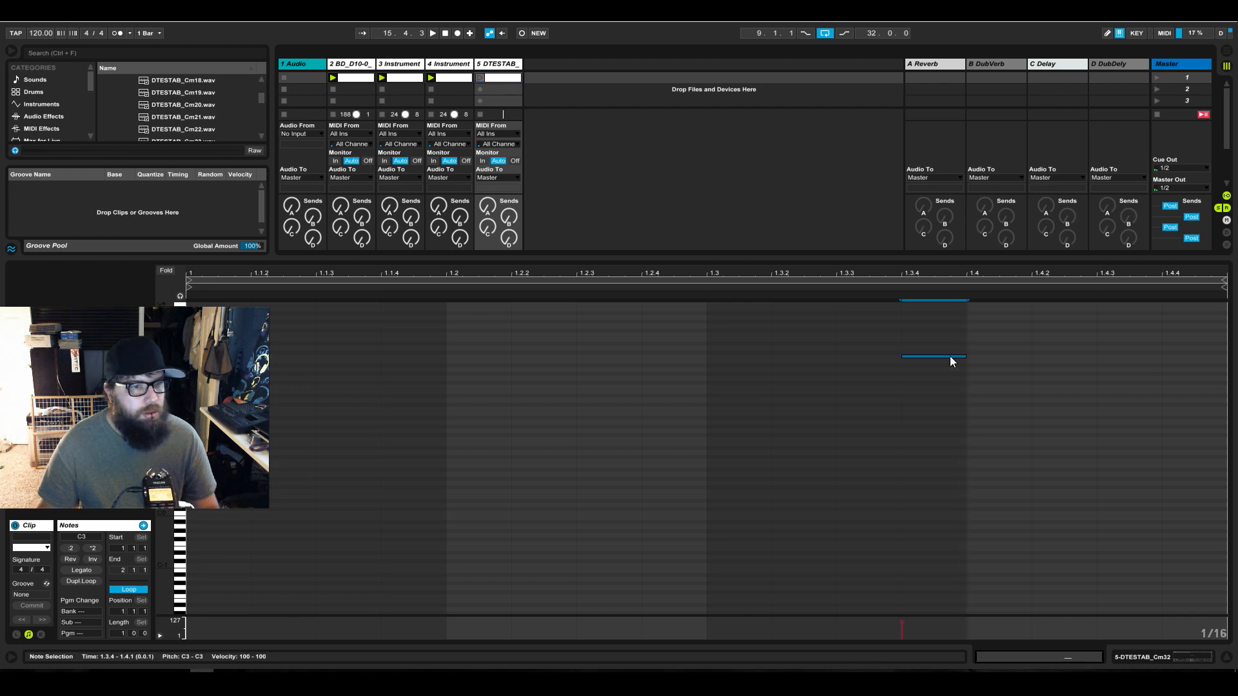
{"action": "left_click_drag", "start_coordinate": [951, 360], "coordinate": [1227, 356]}
{"action": "left_click", "coordinate": [1158, 77]}
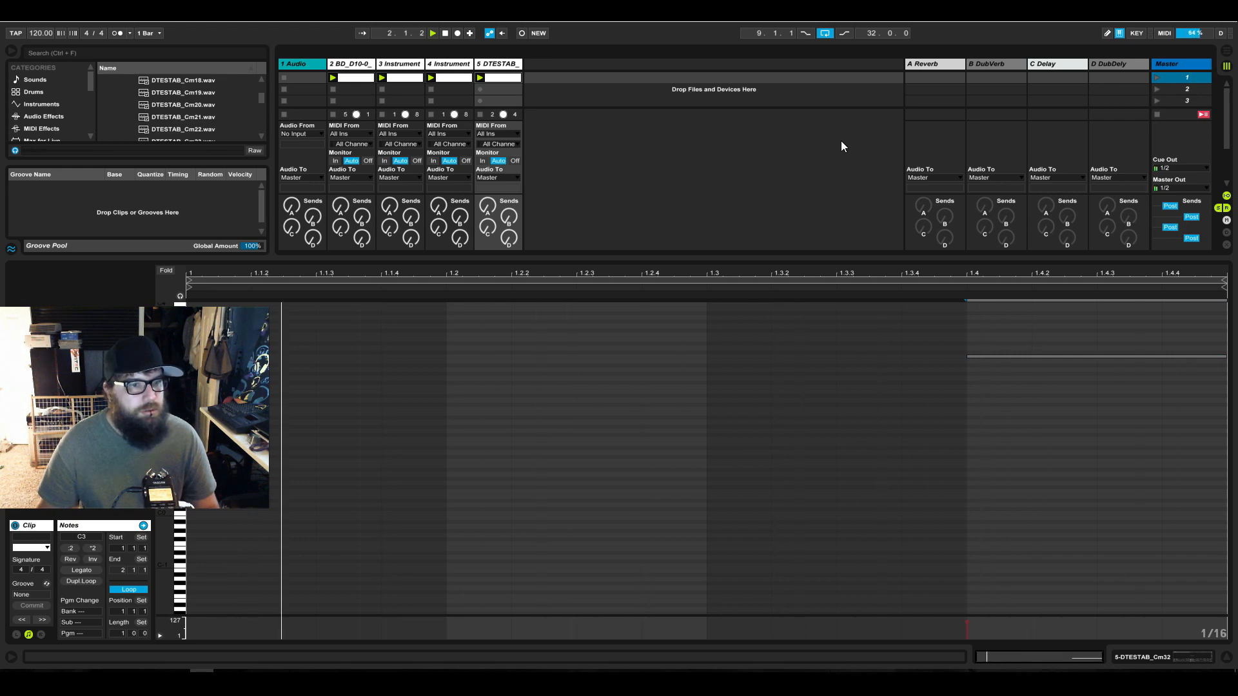
Extend the chord clip to two bars and move its C3 note to position 2.3
{"action": "left_click_drag", "start_coordinate": [117, 634], "coordinate": [118, 613]}
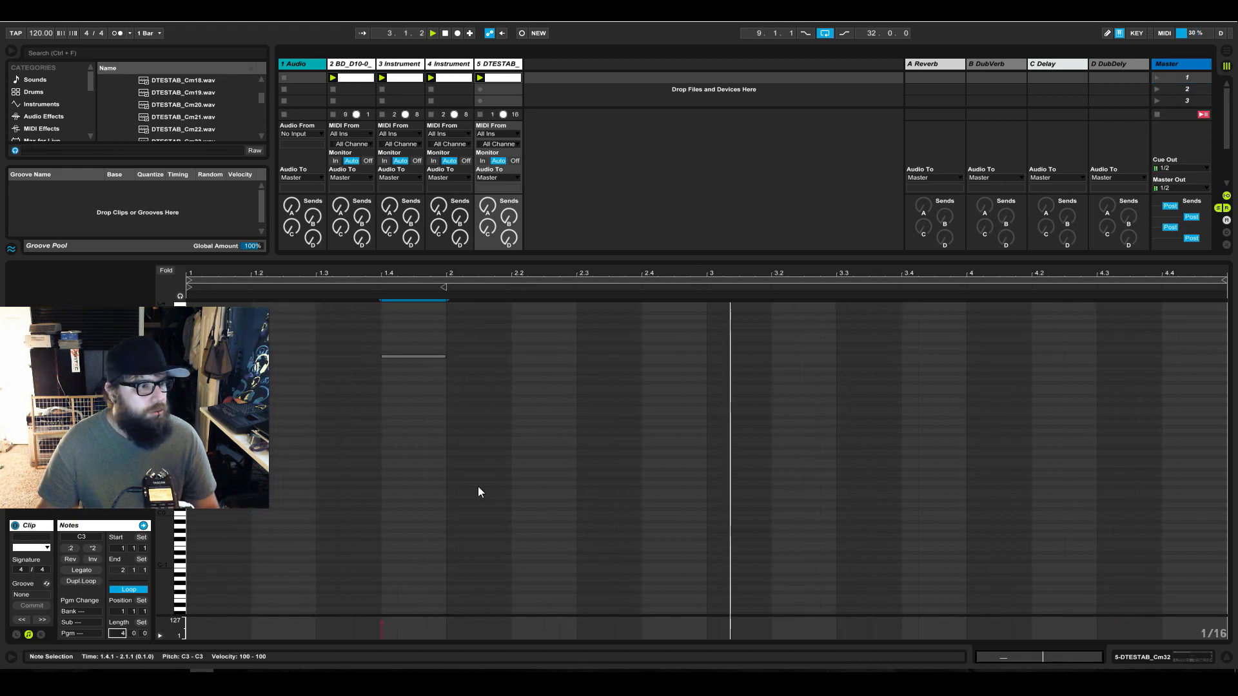
{"action": "left_click_drag", "start_coordinate": [521, 474], "coordinate": [431, 341]}
{"action": "left_click_drag", "start_coordinate": [118, 633], "coordinate": [117, 646]}
{"action": "left_click_drag", "start_coordinate": [595, 360], "coordinate": [960, 360]}
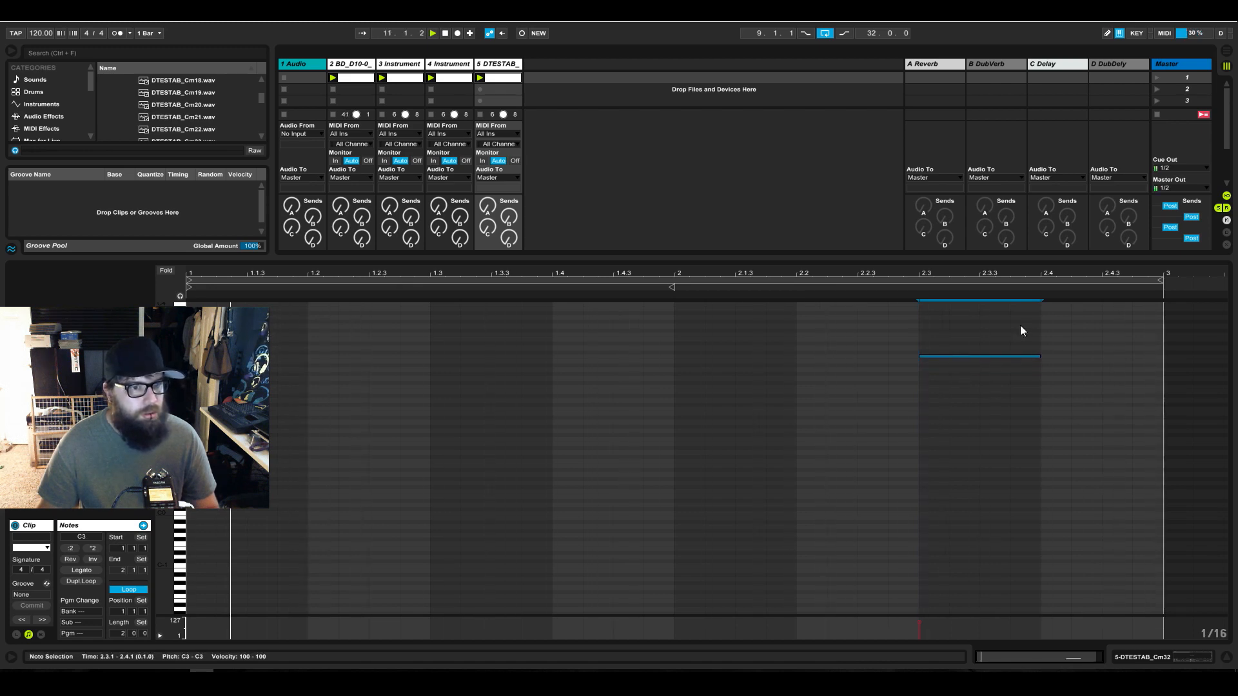
Load Dub Chord Fx Rack.adg from the Ableton Racks folder after Sampler on track 5 and dismiss its VEQ3 plug-in window
{"action": "left_click", "coordinate": [1200, 660]}
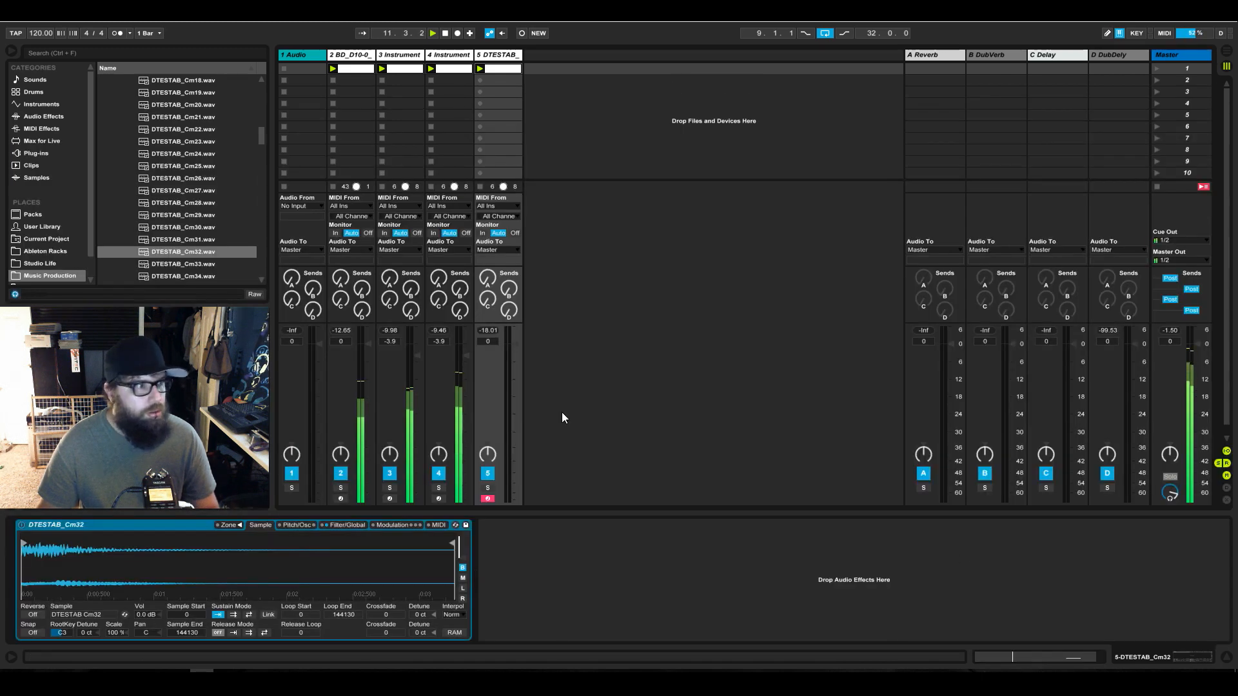
{"action": "left_click", "coordinate": [58, 276]}
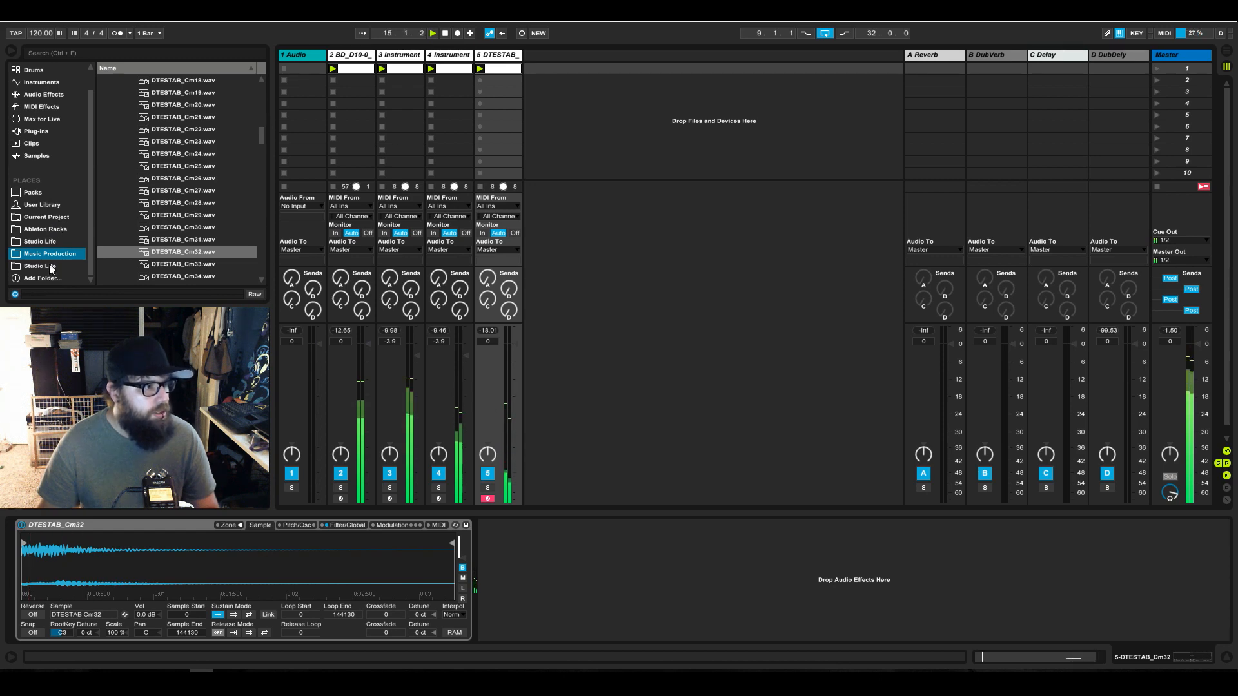
{"action": "left_click", "coordinate": [52, 230]}
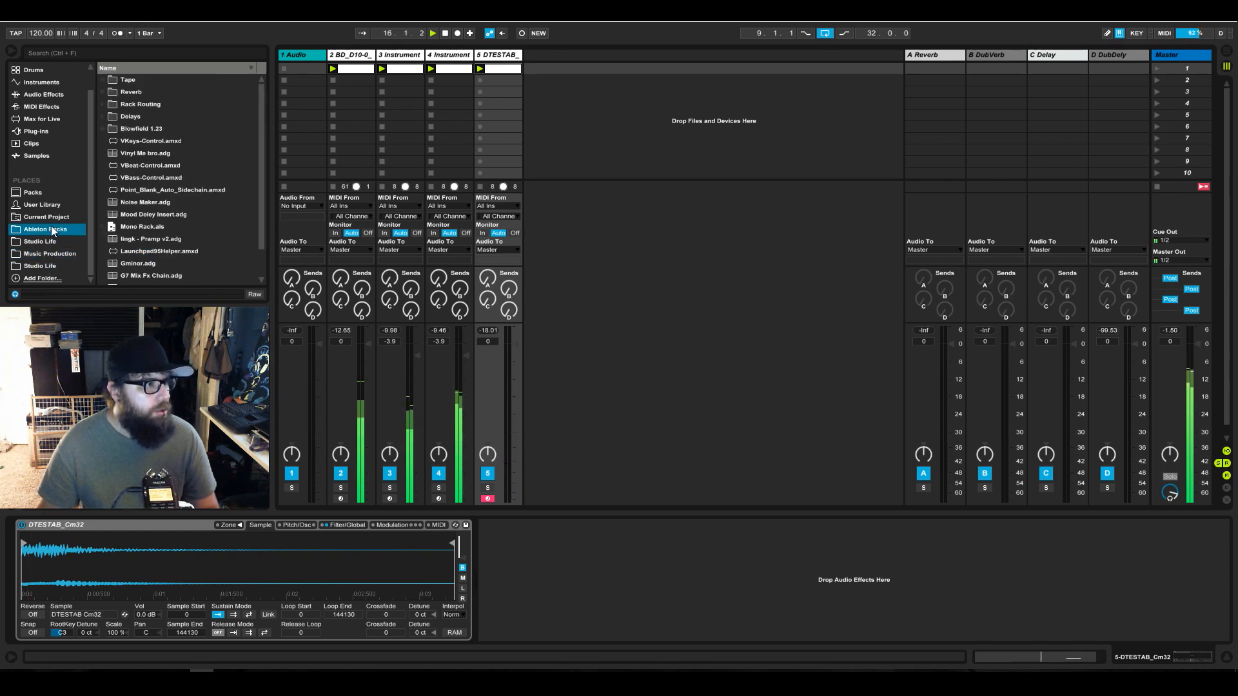
{"action": "scroll", "coordinate": [148, 246], "scroll_direction": "down", "scroll_amount": 2}
{"action": "left_click_drag", "start_coordinate": [154, 278], "coordinate": [630, 575]}
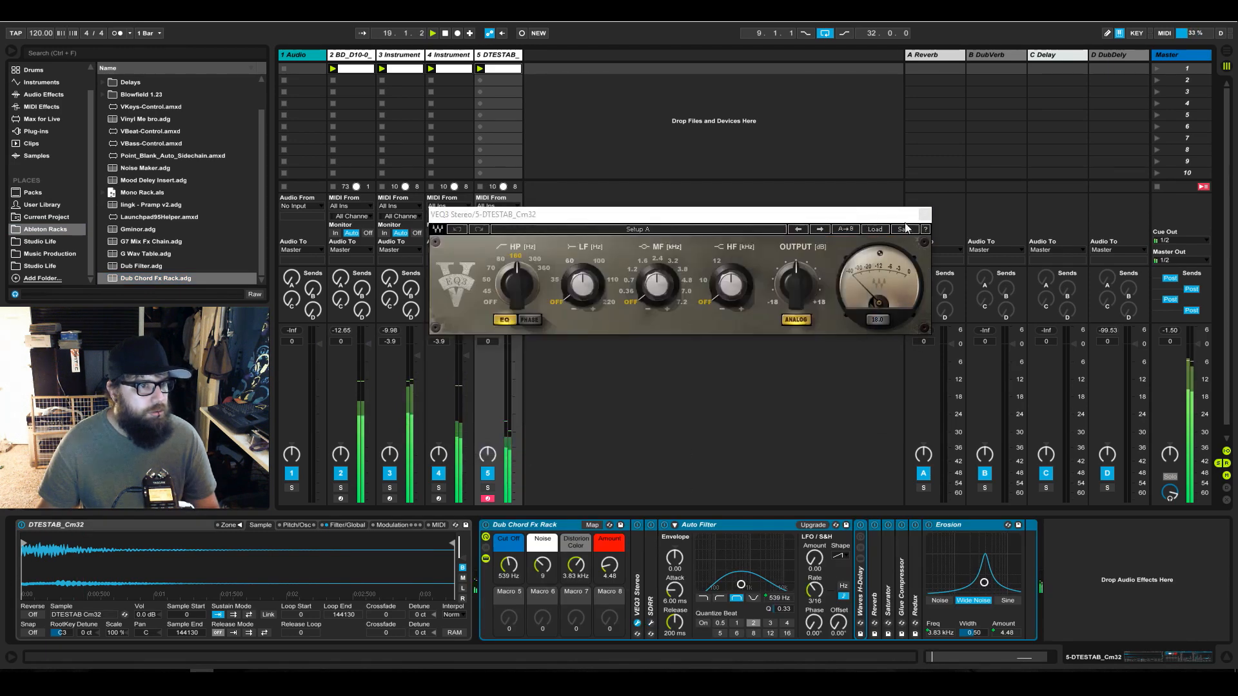
{"action": "left_click", "coordinate": [924, 216]}
Set the effect rack's Cut Off macro to 210 Hz and Noise to 16, and check the H-Delay plug-in's settings
{"action": "mouse_move", "coordinate": [520, 561]}
{"action": "left_mouse_down"}
{"action": "mouse_move", "coordinate": [521, 547]}
{"action": "mouse_move", "coordinate": [521, 574]}
{"action": "left_mouse_up"}
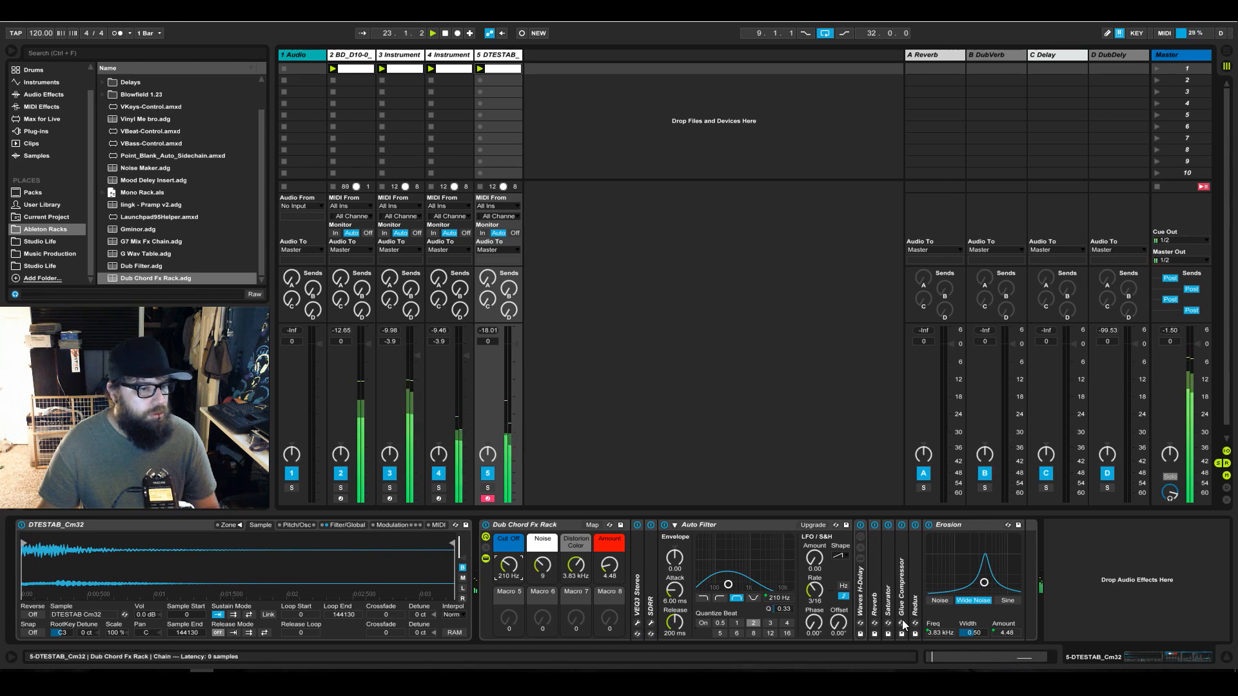
{"action": "double_click", "coordinate": [864, 596]}
{"action": "left_click", "coordinate": [1030, 525]}
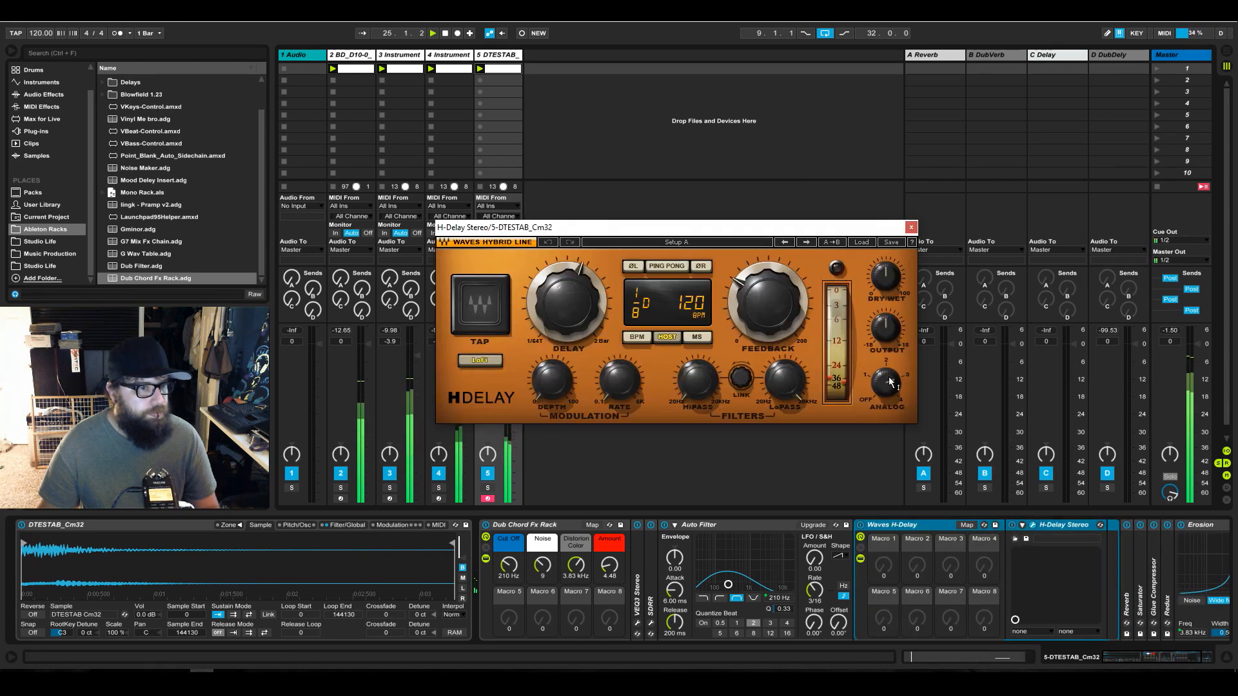
{"action": "left_click", "coordinate": [911, 227]}
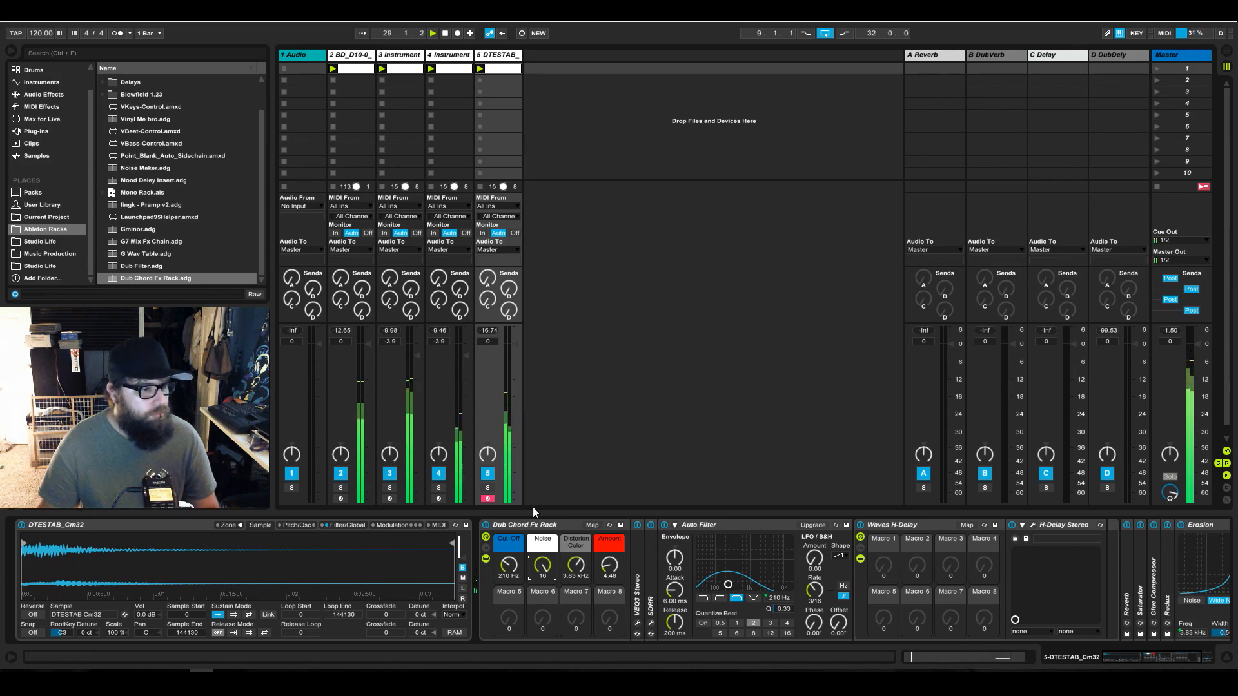
Switch off the rack's Auto Filter and raise Sampler's global volume to -10.7 dB
{"action": "left_click", "coordinate": [664, 525]}
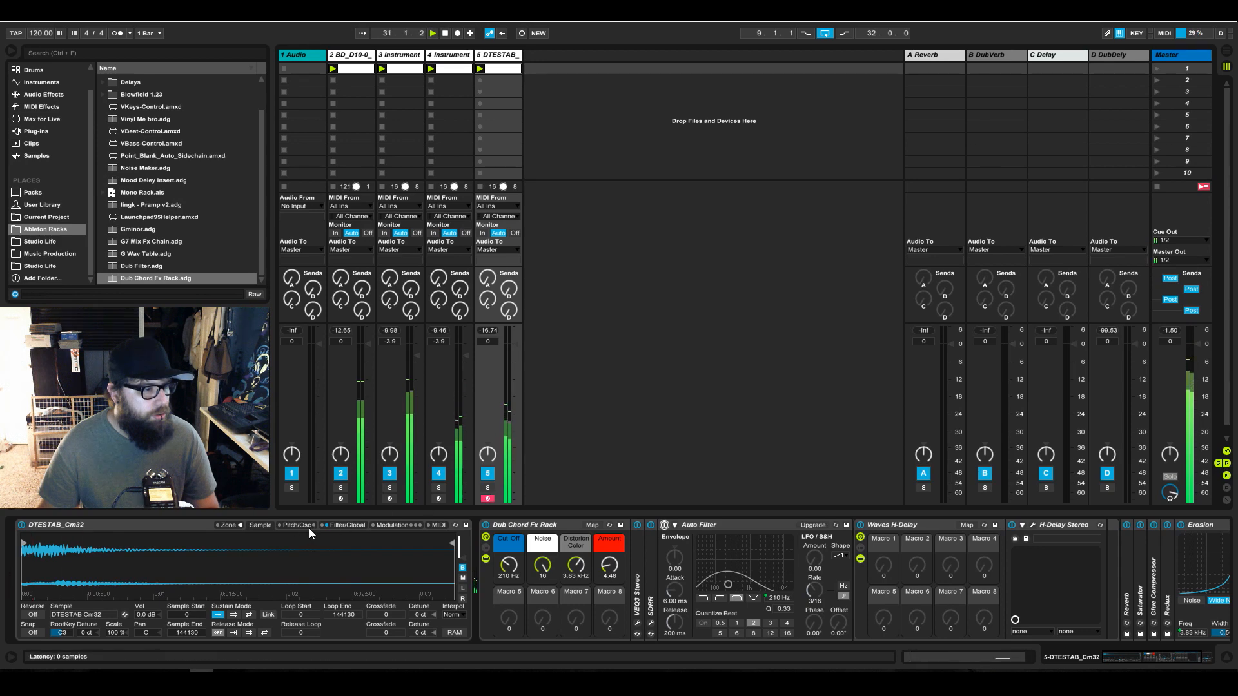
{"action": "left_click", "coordinate": [334, 525]}
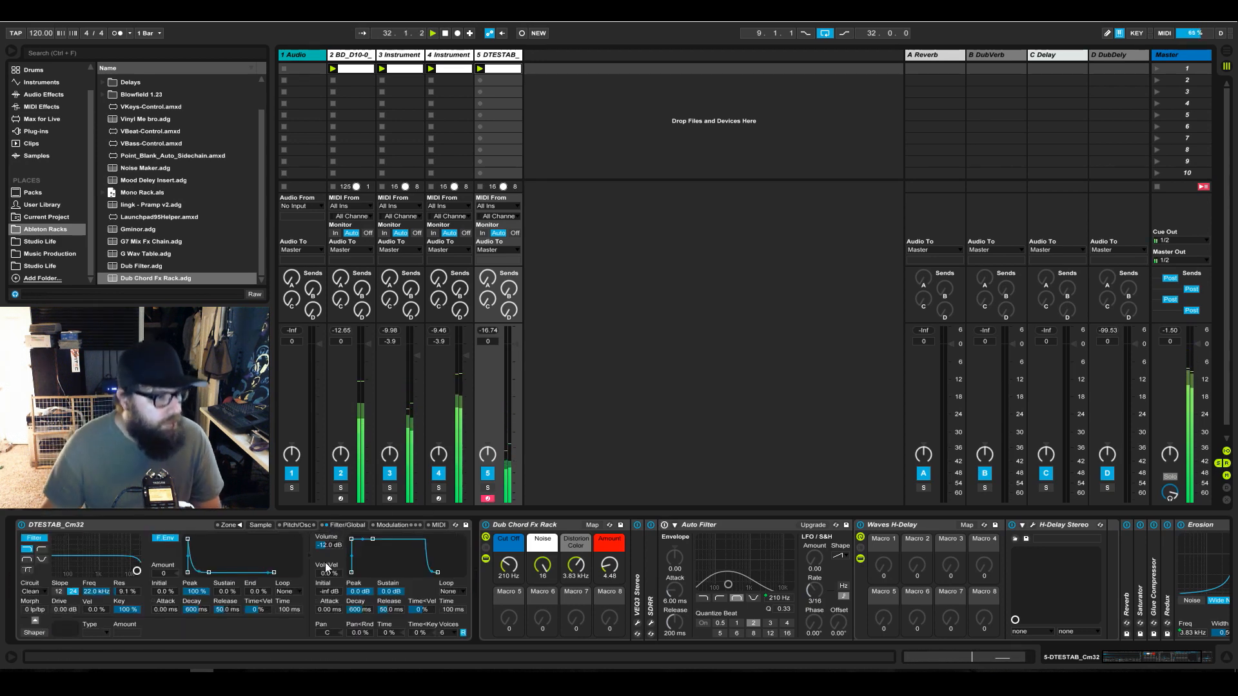
{"action": "left_click_drag", "start_coordinate": [329, 546], "coordinate": [329, 530]}
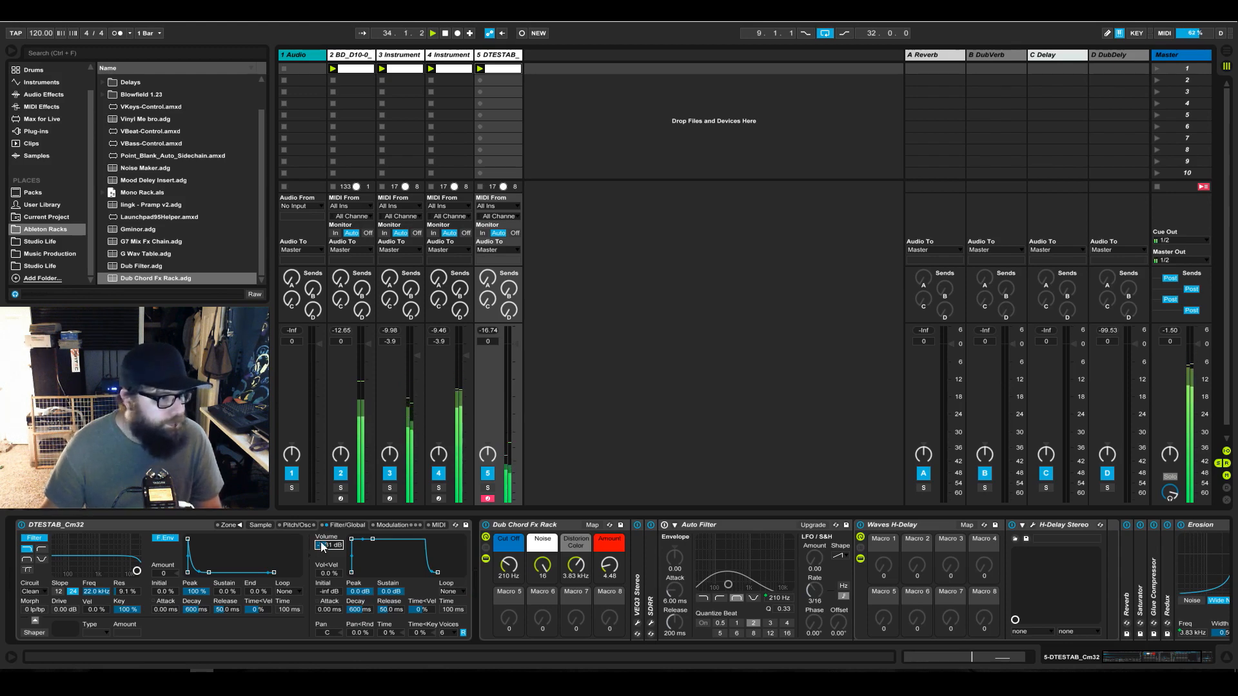
{"action": "left_click_drag", "start_coordinate": [328, 545], "coordinate": [329, 553]}
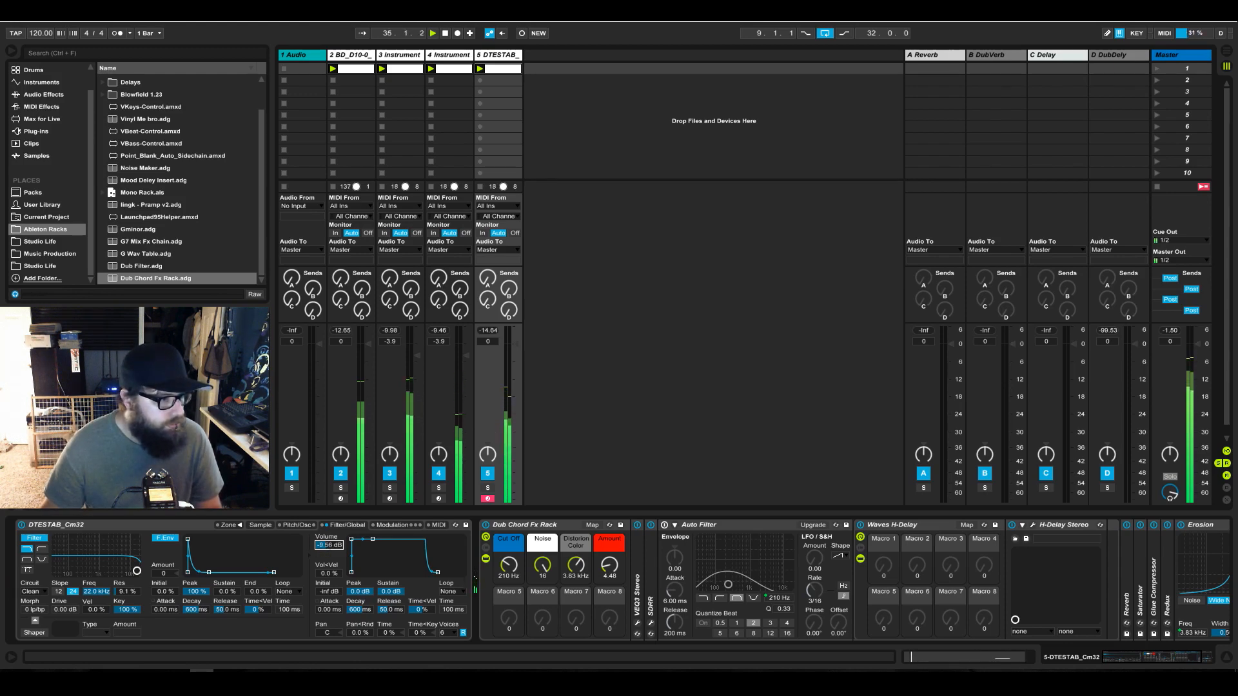
Shorten the chord sample's end point to 19587 and turn on Snap in Sampler
{"action": "left_click", "coordinate": [303, 525]}
{"action": "left_click", "coordinate": [261, 525]}
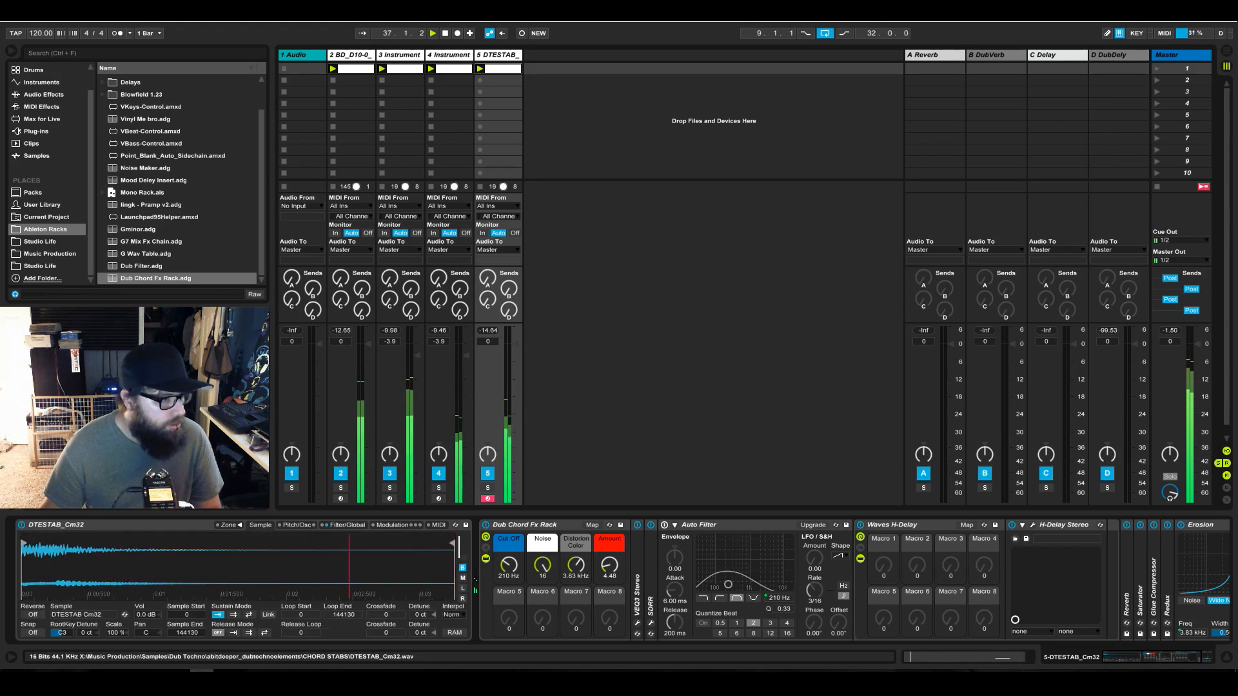
{"action": "mouse_move", "coordinate": [452, 543]}
{"action": "left_mouse_down"}
{"action": "mouse_move", "coordinate": [24, 544]}
{"action": "mouse_move", "coordinate": [44, 580]}
{"action": "mouse_move", "coordinate": [82, 581]}
{"action": "left_mouse_up"}
{"action": "mouse_move", "coordinate": [25, 545]}
{"action": "left_mouse_down"}
{"action": "mouse_move", "coordinate": [63, 546]}
{"action": "mouse_move", "coordinate": [60, 580]}
{"action": "mouse_move", "coordinate": [80, 546]}
{"action": "mouse_move", "coordinate": [192, 548]}
{"action": "left_mouse_up"}
{"action": "left_click", "coordinate": [33, 633]}
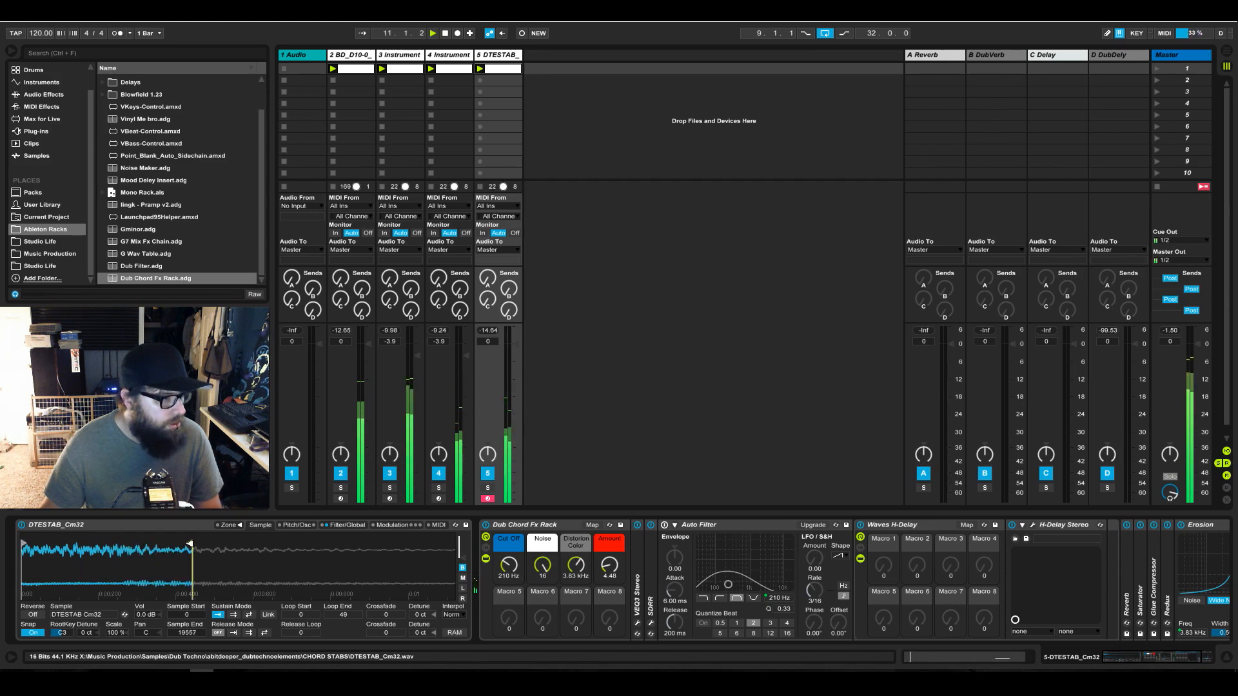
Set Sampler's low-pass filter to 2.57 kHz with 45% resonance
{"action": "left_click", "coordinate": [311, 526]}
{"action": "left_click", "coordinate": [339, 527]}
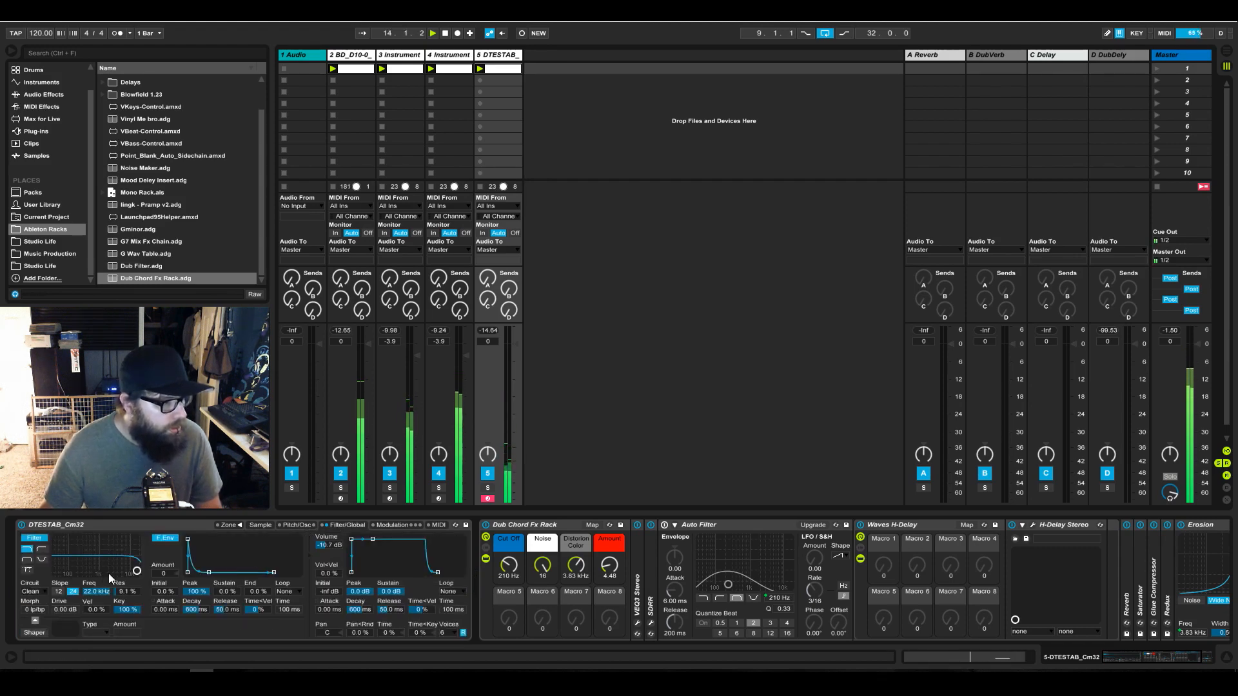
{"action": "left_click_drag", "start_coordinate": [142, 571], "coordinate": [116, 558]}
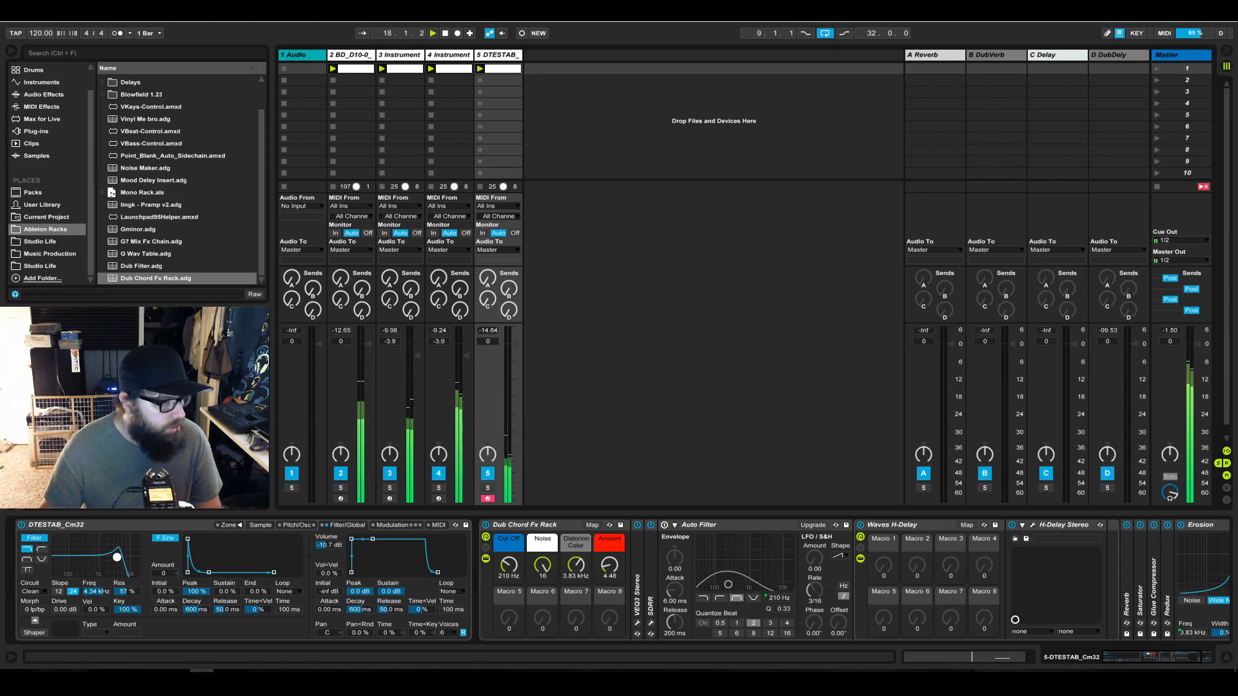
{"action": "left_click_drag", "start_coordinate": [114, 559], "coordinate": [112, 559]}
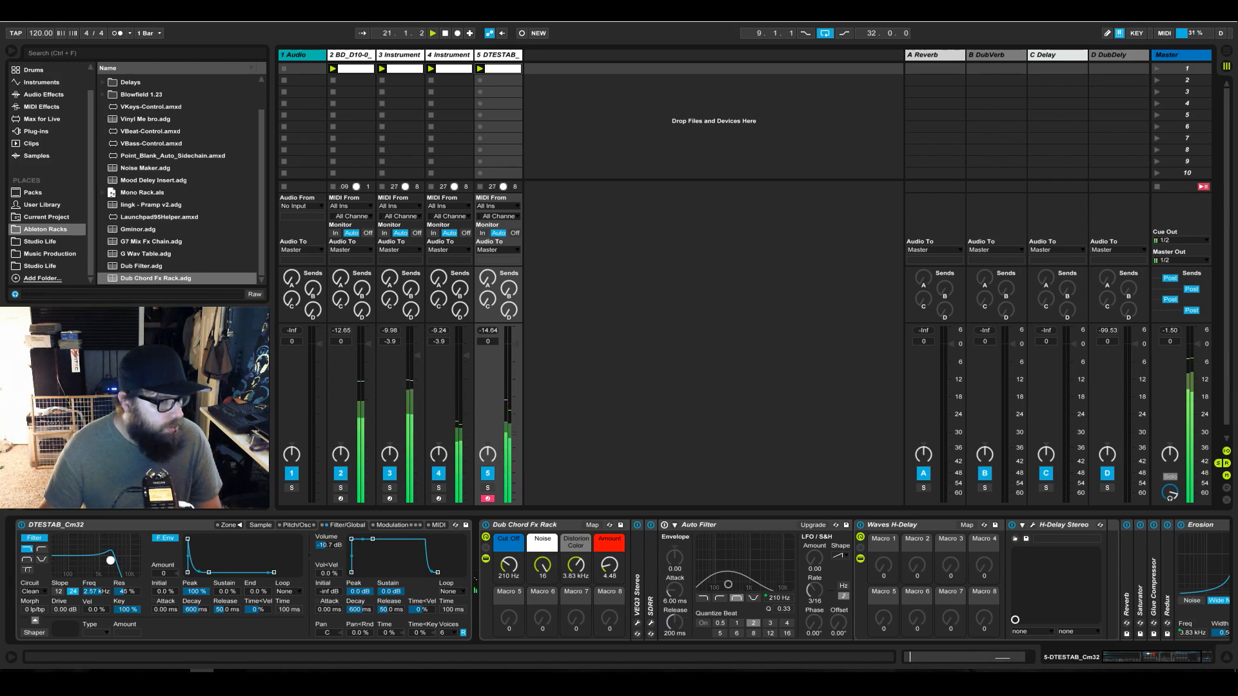
Enable Sampler's Shaper with the Sine type and set its amount to 33.0
{"action": "left_click", "coordinate": [34, 633]}
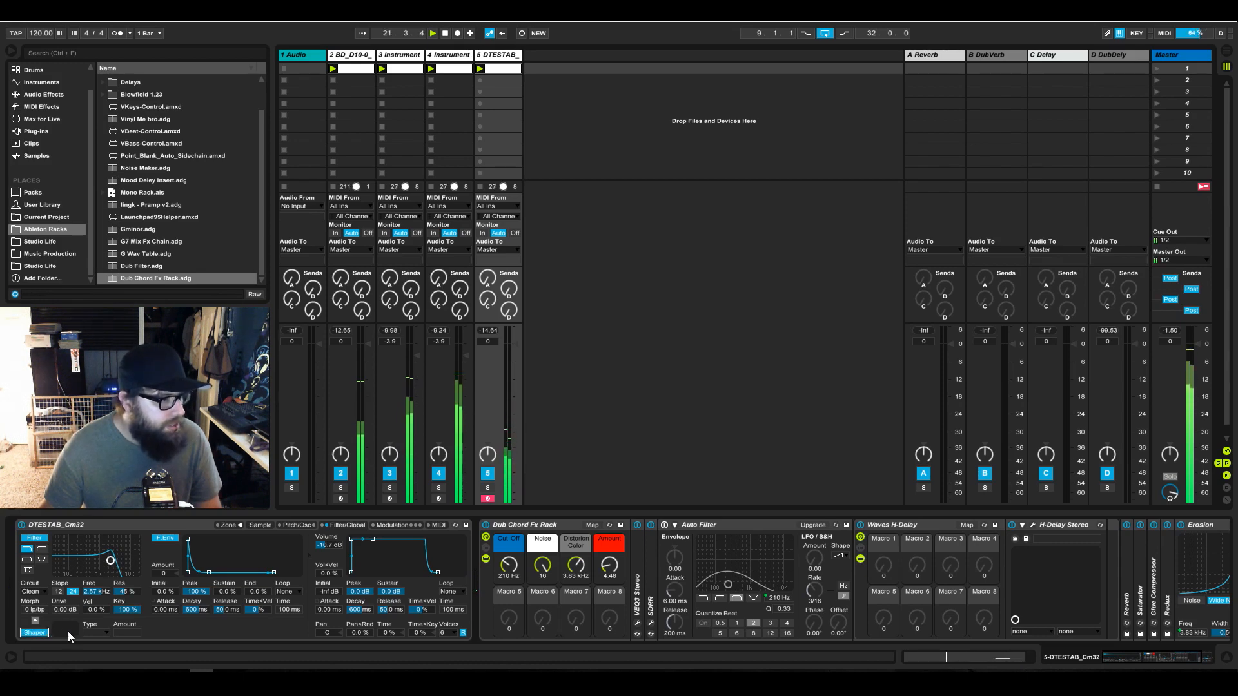
{"action": "left_click", "coordinate": [93, 632]}
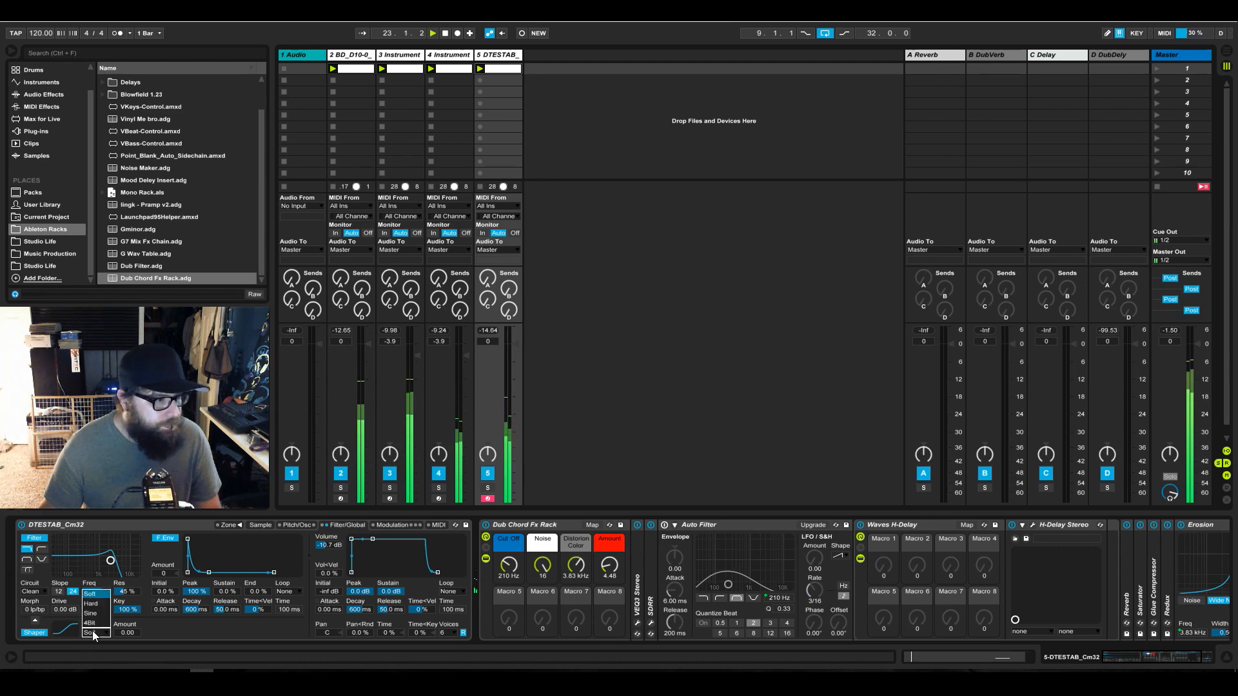
{"action": "left_click", "coordinate": [92, 630]}
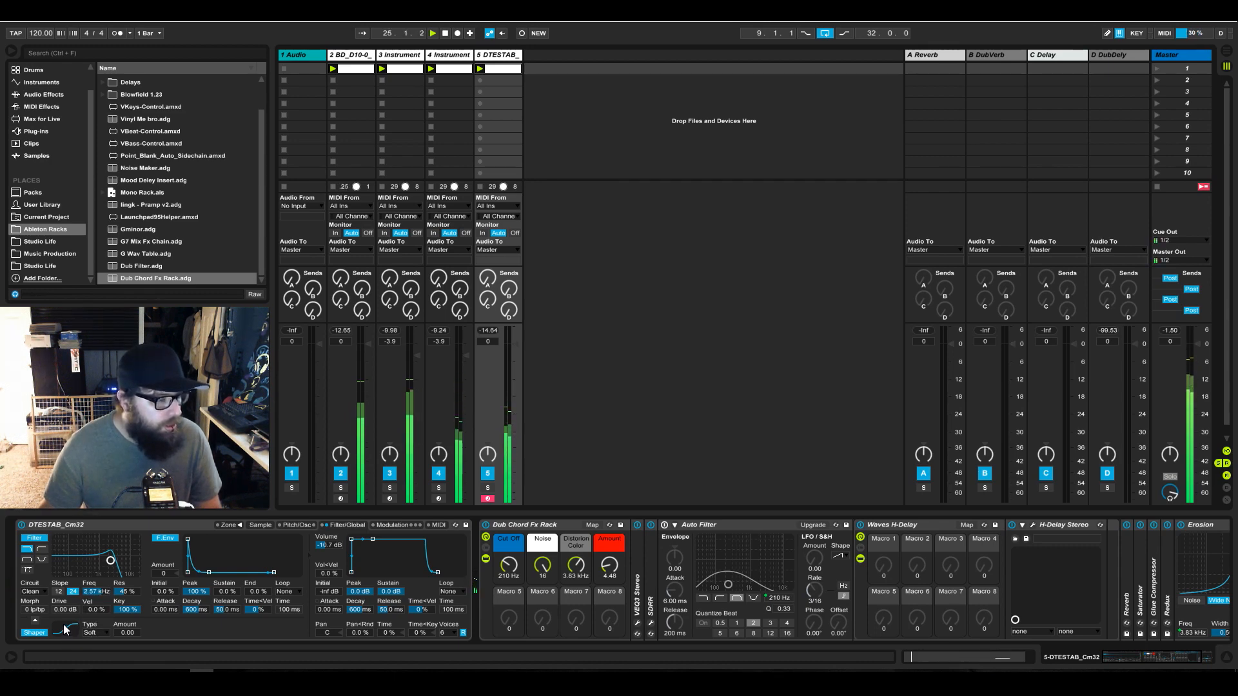
{"action": "left_click", "coordinate": [103, 633]}
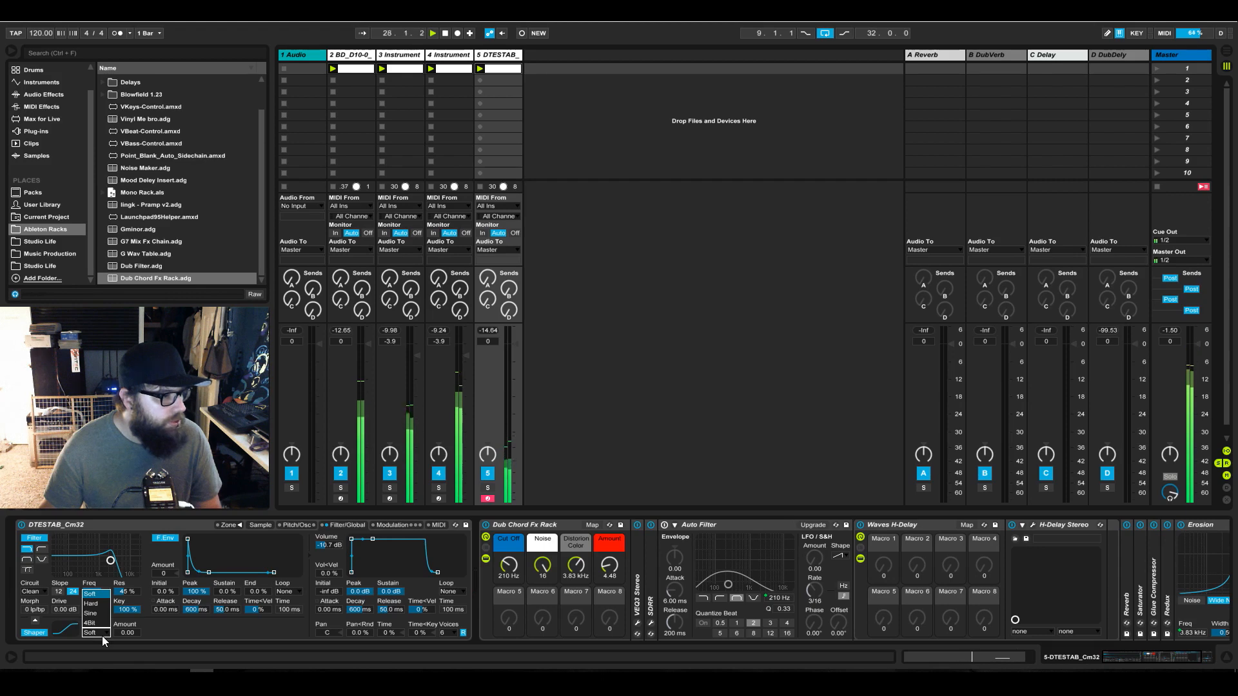
{"action": "left_click", "coordinate": [93, 614]}
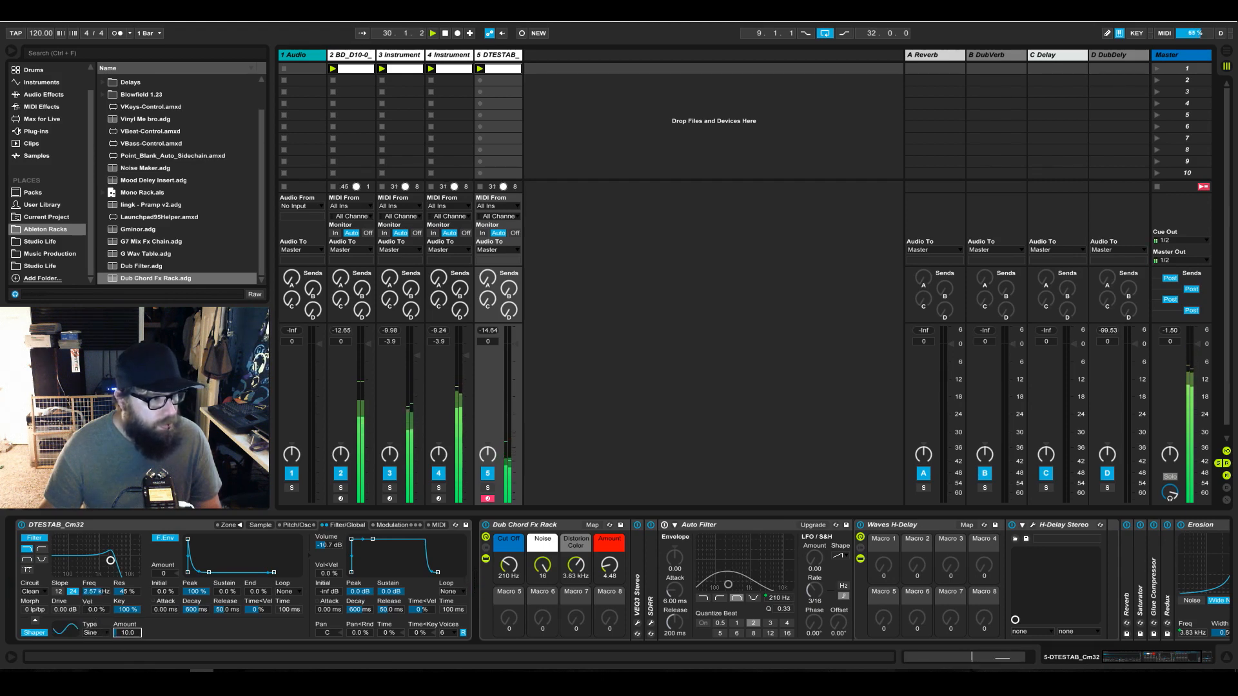
{"action": "left_click_drag", "start_coordinate": [127, 632], "coordinate": [127, 630]}
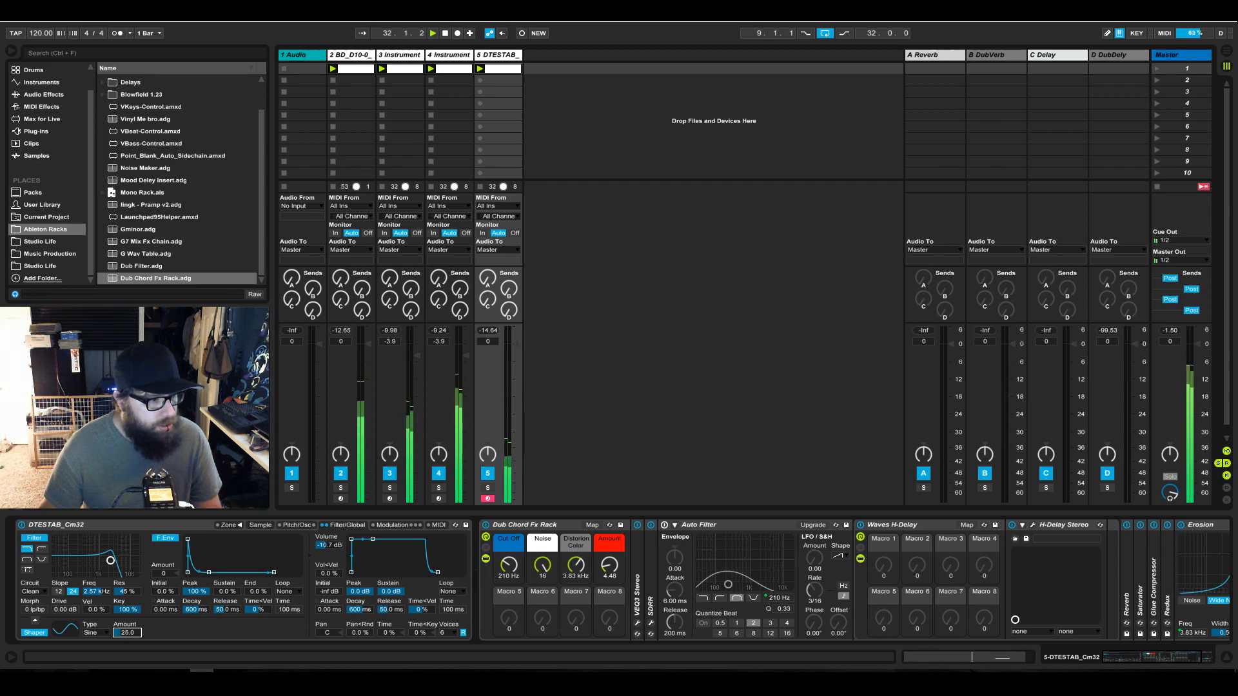
{"action": "left_click_drag", "start_coordinate": [127, 633], "coordinate": [127, 631]}
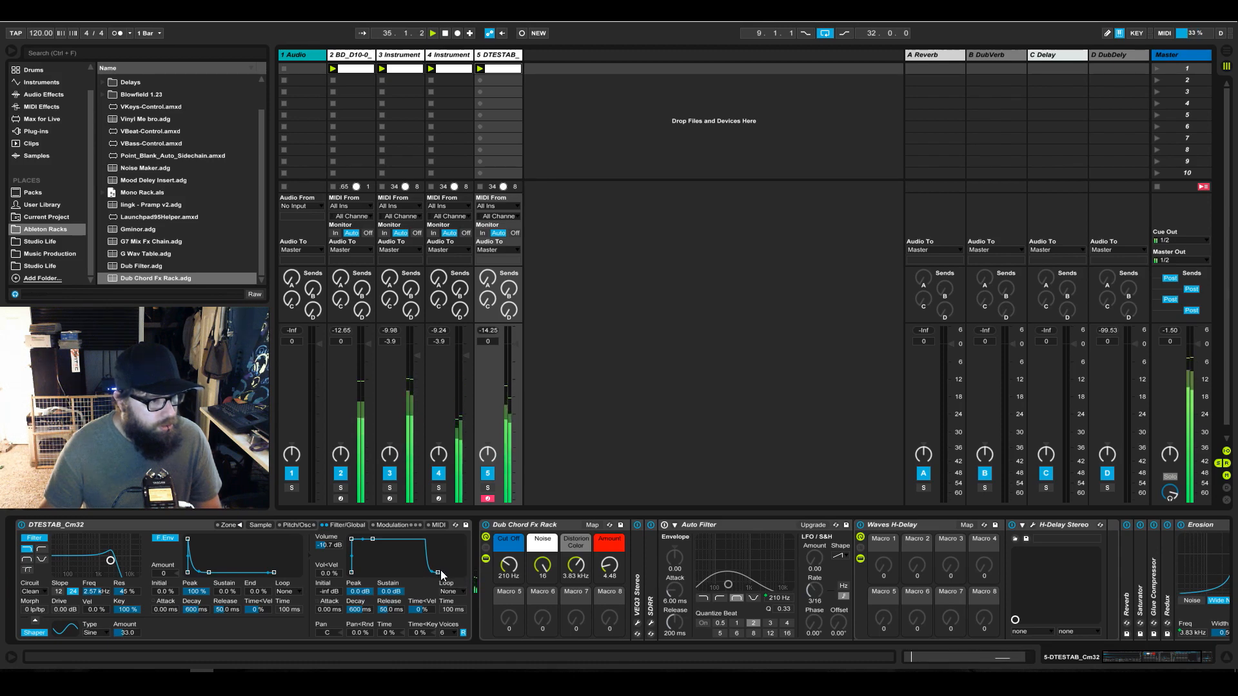
Lengthen Sampler's volume envelope release to 60.0 s and set the filter envelope amount to 14
{"action": "left_click_drag", "start_coordinate": [438, 572], "coordinate": [462, 572]}
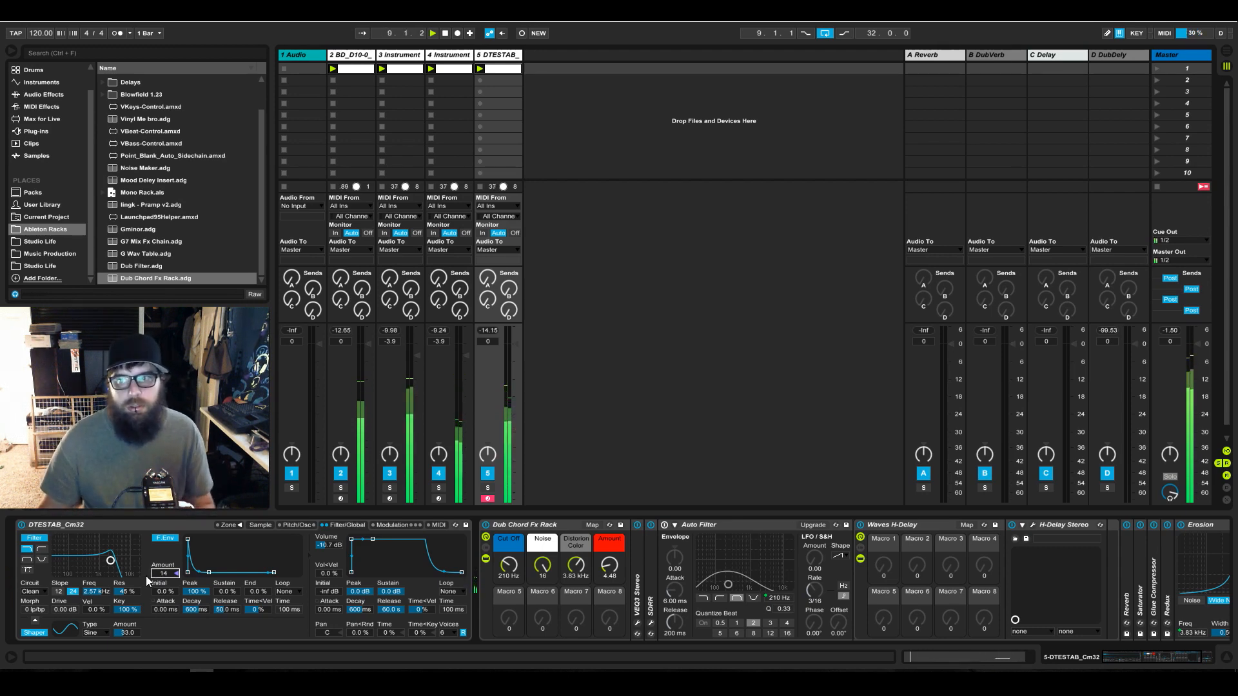
{"action": "left_click", "coordinate": [296, 525]}
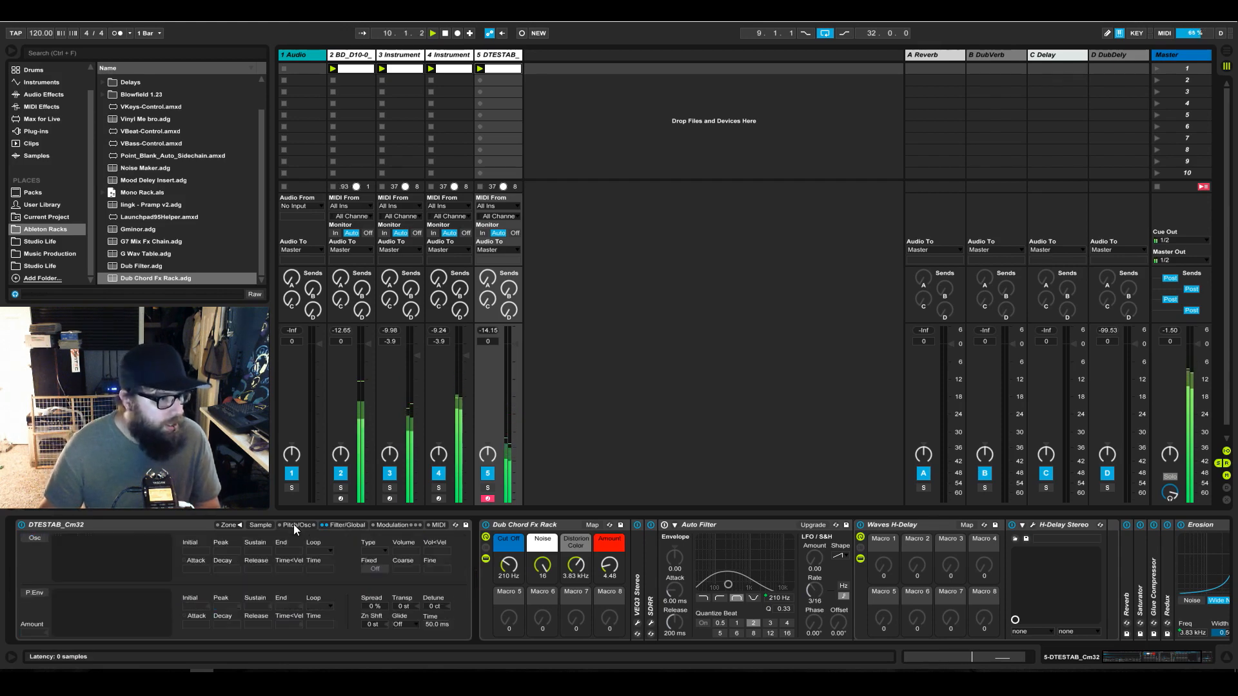
Enable Sampler's LFO 1 with a rising sawtooth wave synced to 3/16 beats, and route it to modulate the filter
{"action": "left_click", "coordinate": [389, 525]}
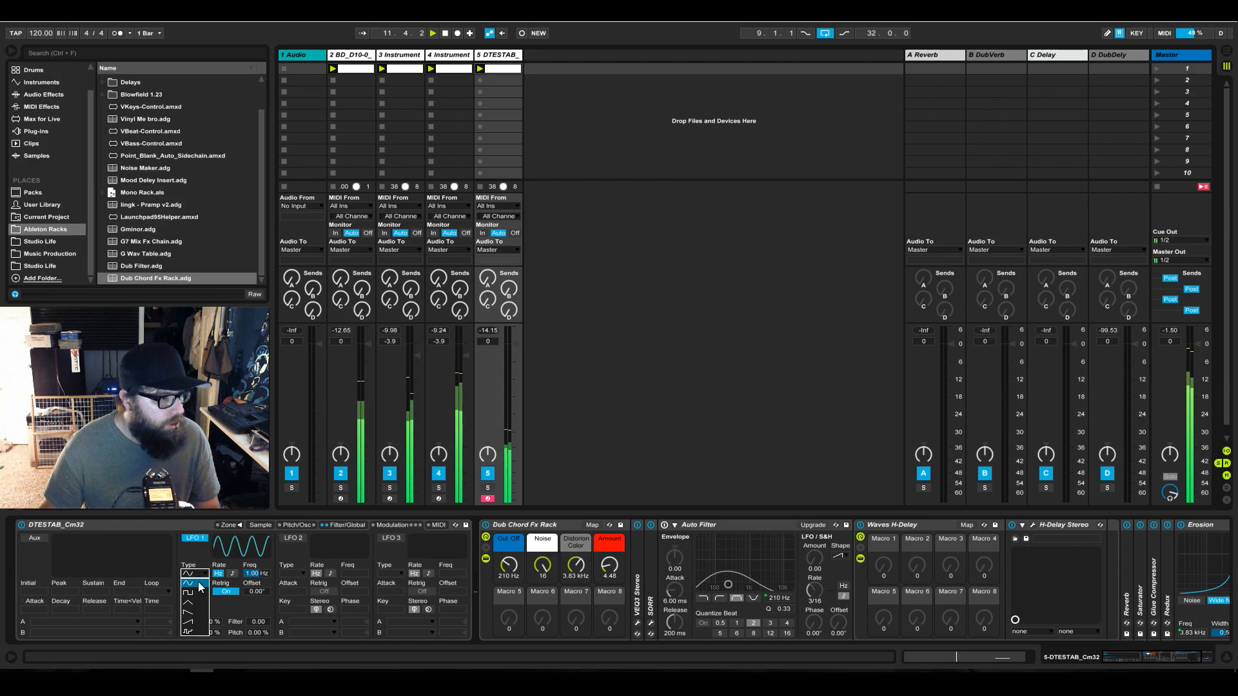
{"action": "left_click", "coordinate": [195, 622]}
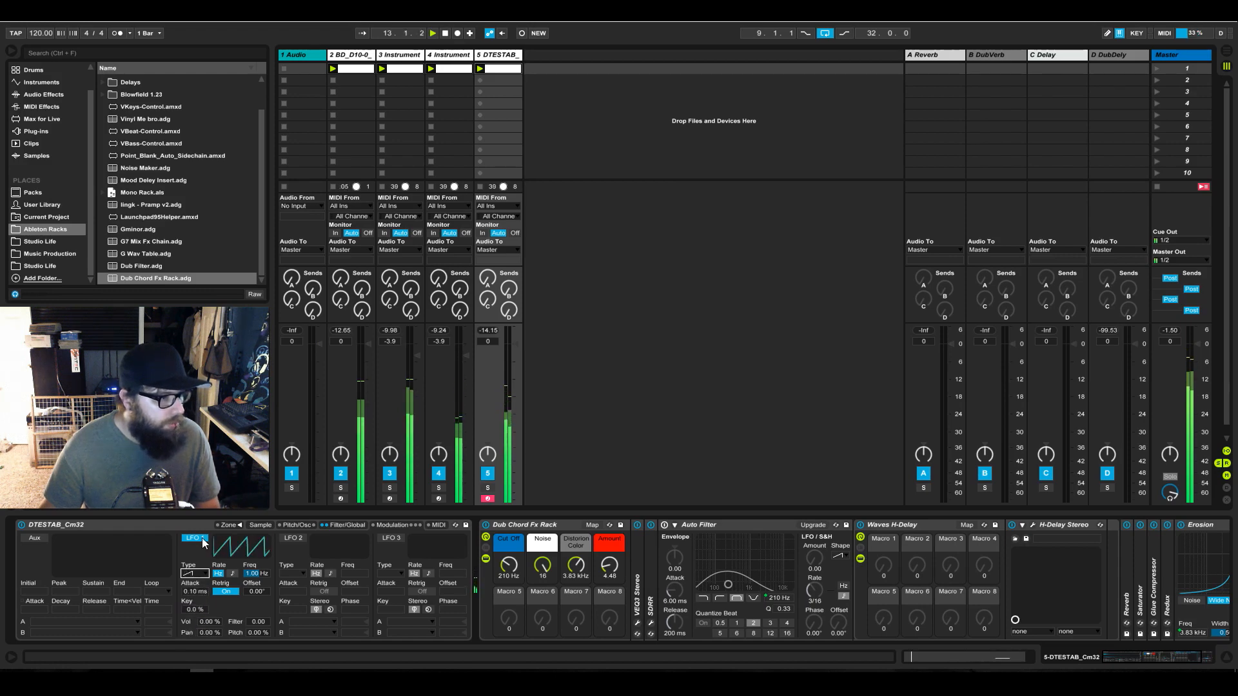
{"action": "left_click", "coordinate": [232, 573]}
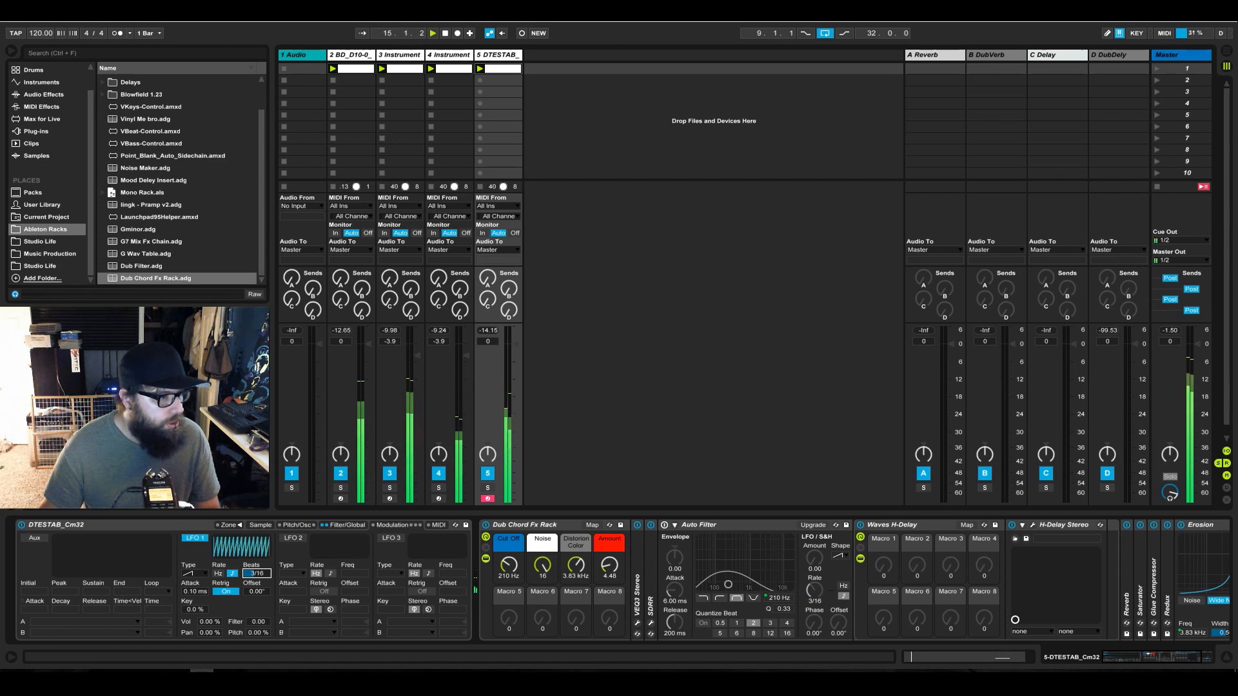
{"action": "mouse_move", "coordinate": [257, 623]}
{"action": "left_mouse_down"}
{"action": "mouse_move", "coordinate": [257, 607]}
{"action": "mouse_move", "coordinate": [258, 628]}
{"action": "left_mouse_up"}
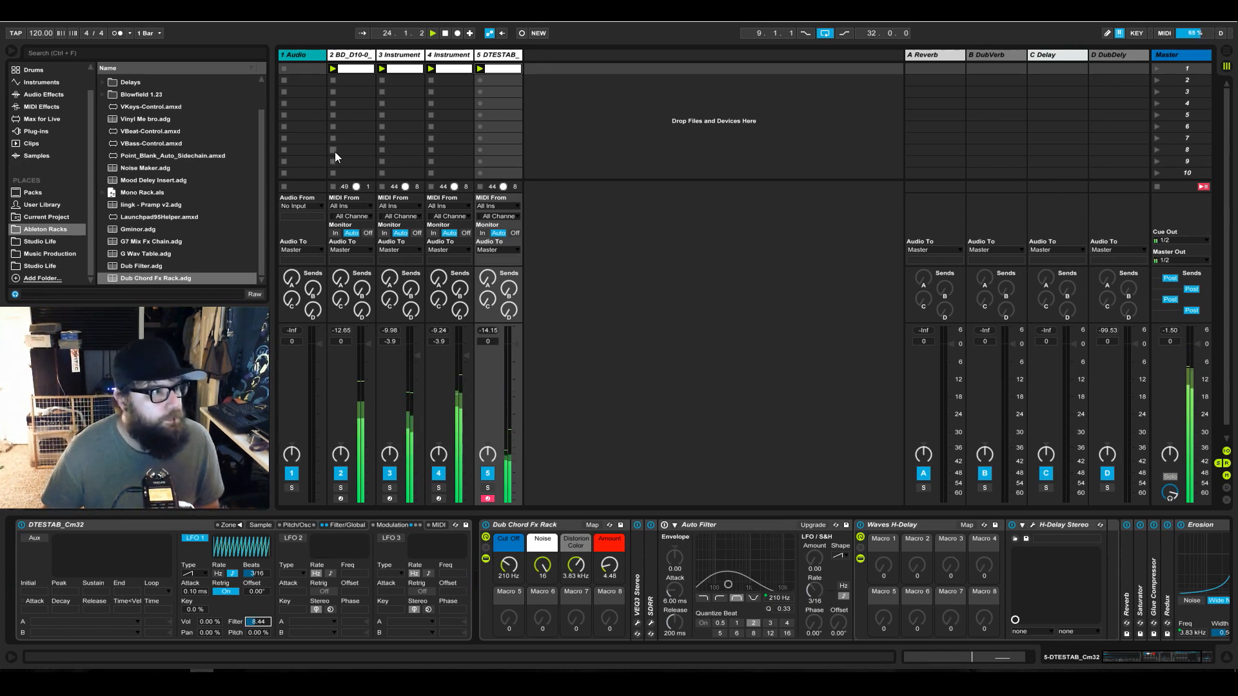
Add another Sampler instrument on a new track after the chord stab track
{"action": "left_click", "coordinate": [307, 57]}
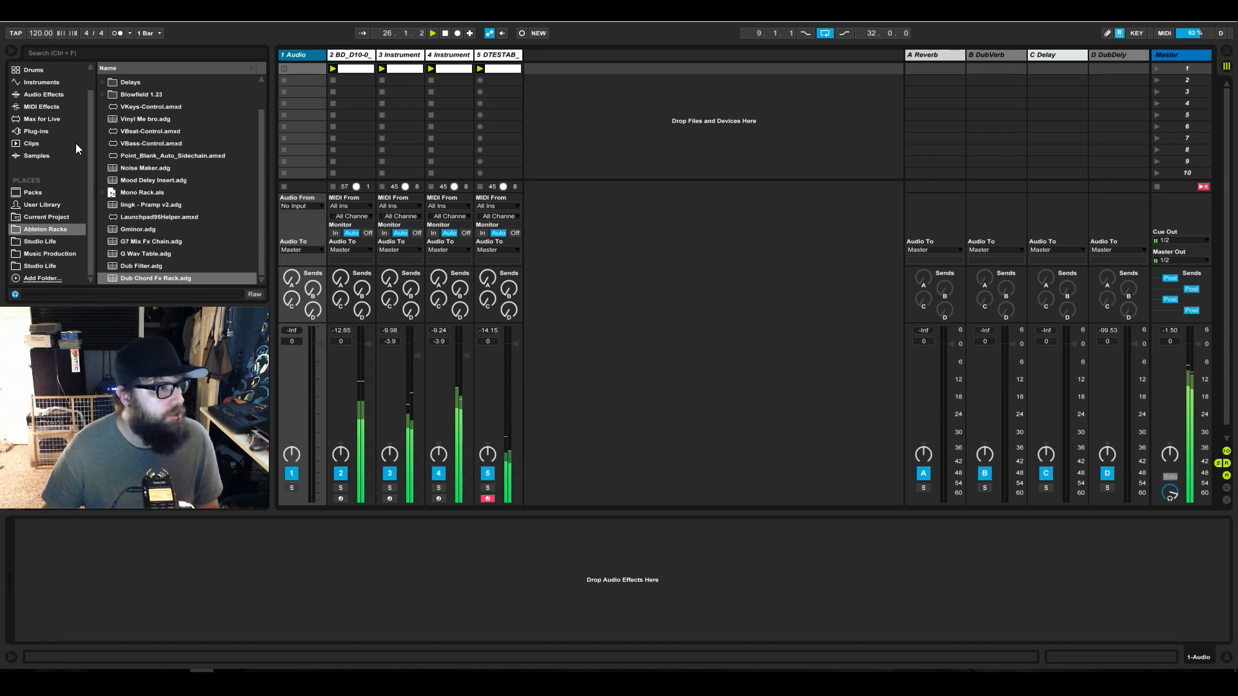
{"action": "left_click", "coordinate": [58, 96]}
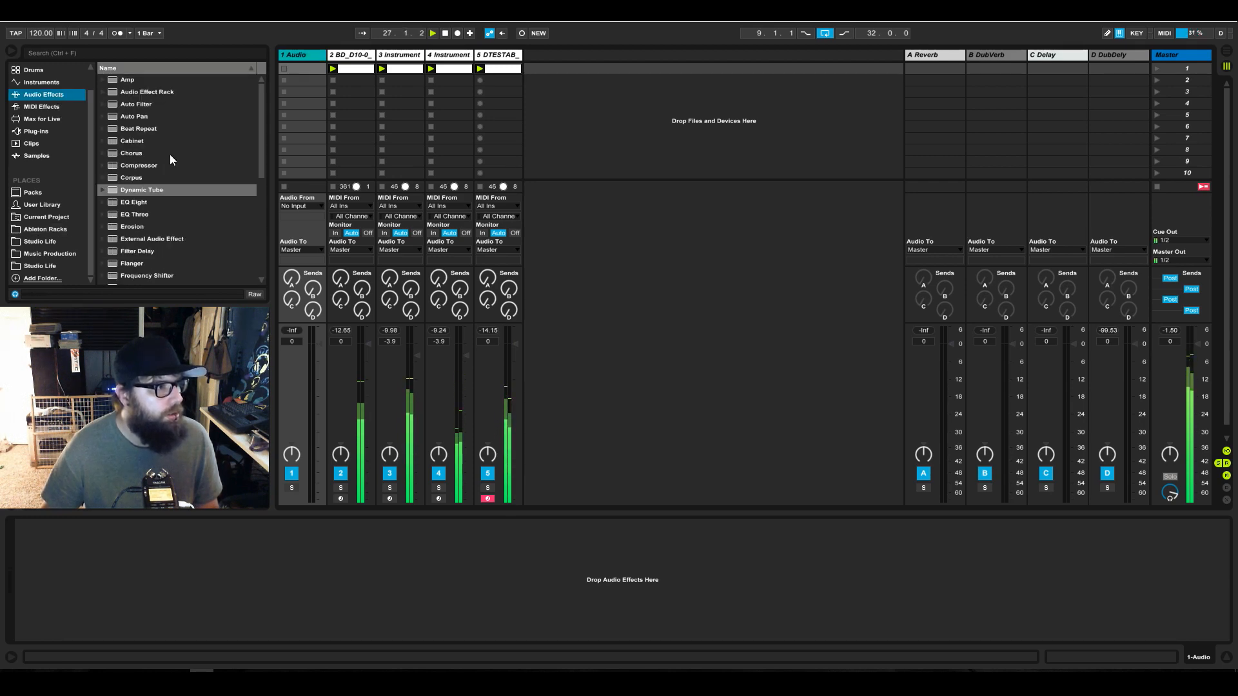
{"action": "left_click", "coordinate": [43, 83]}
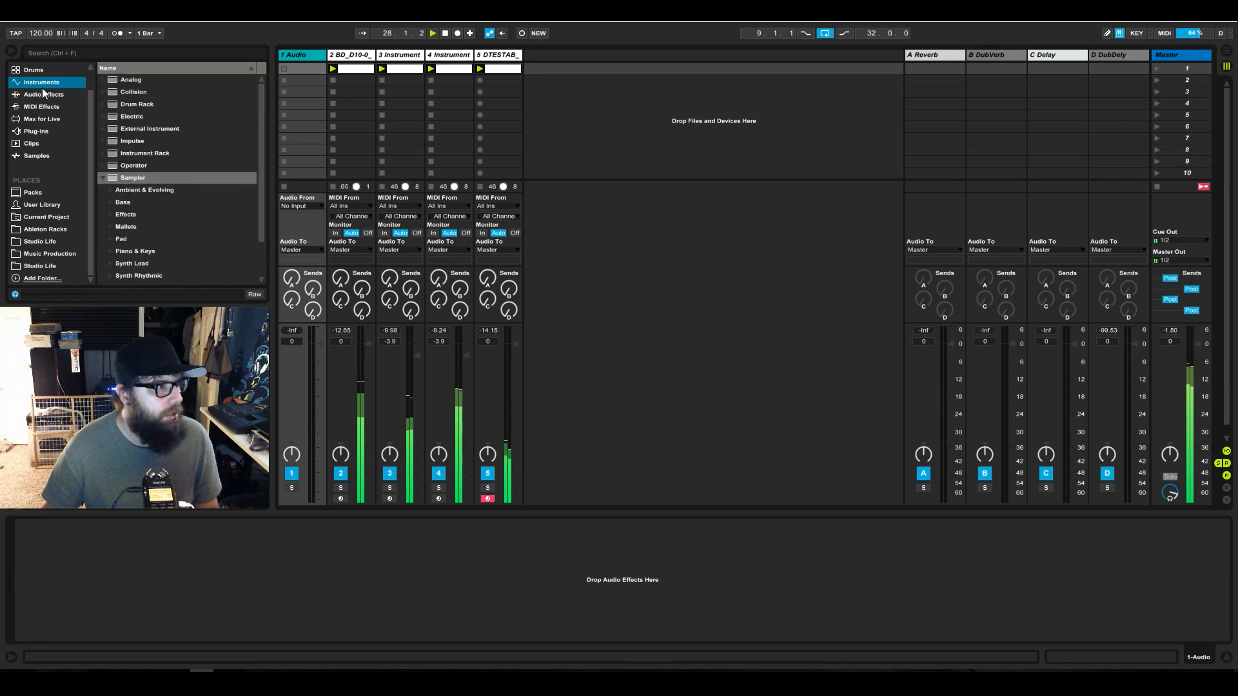
{"action": "left_click_drag", "start_coordinate": [123, 175], "coordinate": [574, 81]}
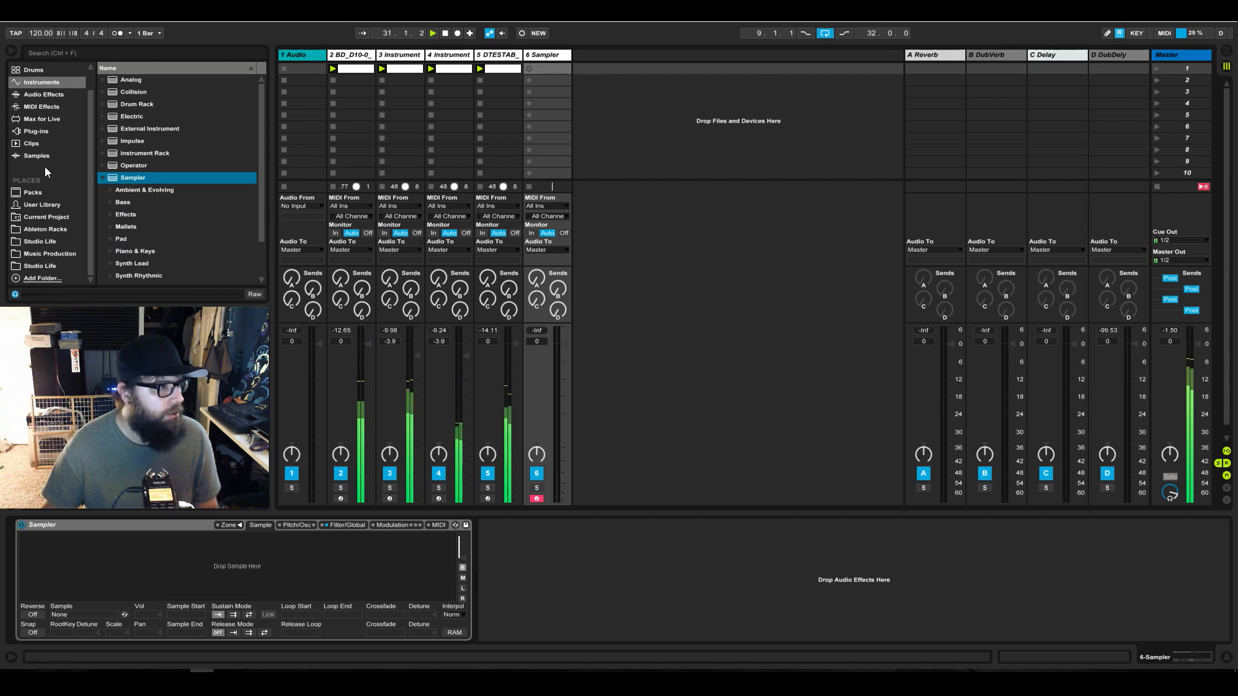
Browse the Music Production place and collapse its Dub Techno sample folder
{"action": "left_click", "coordinate": [40, 242]}
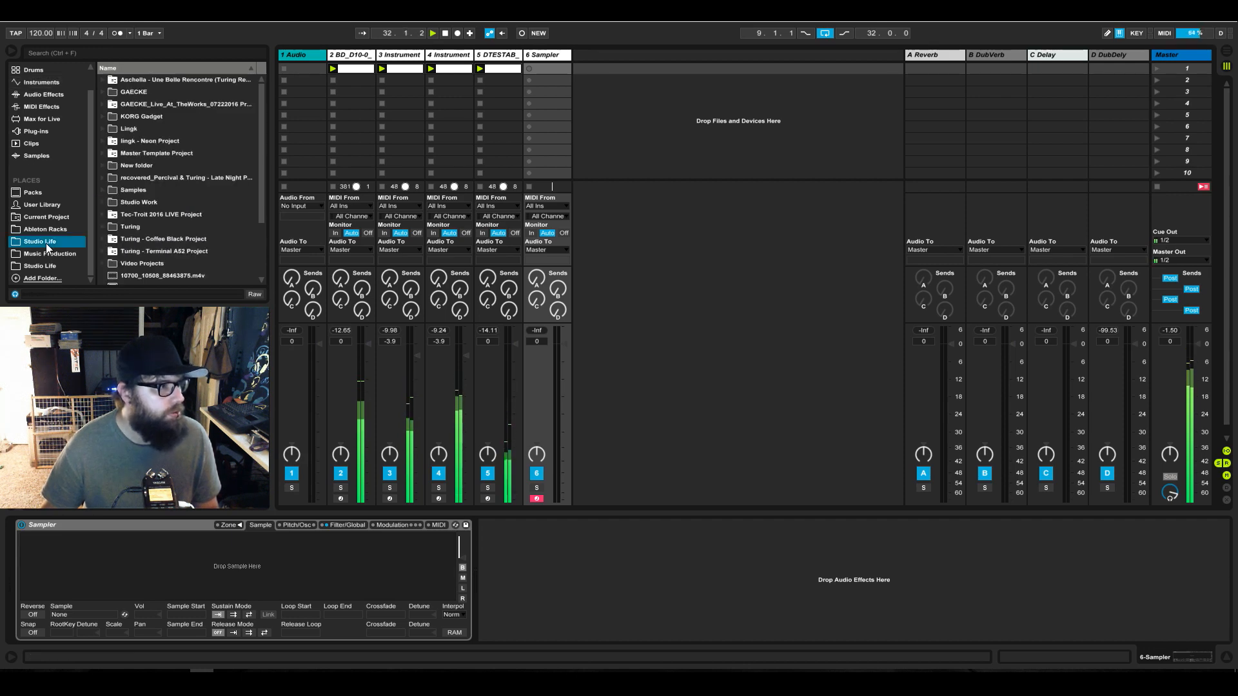
{"action": "left_click", "coordinate": [49, 254]}
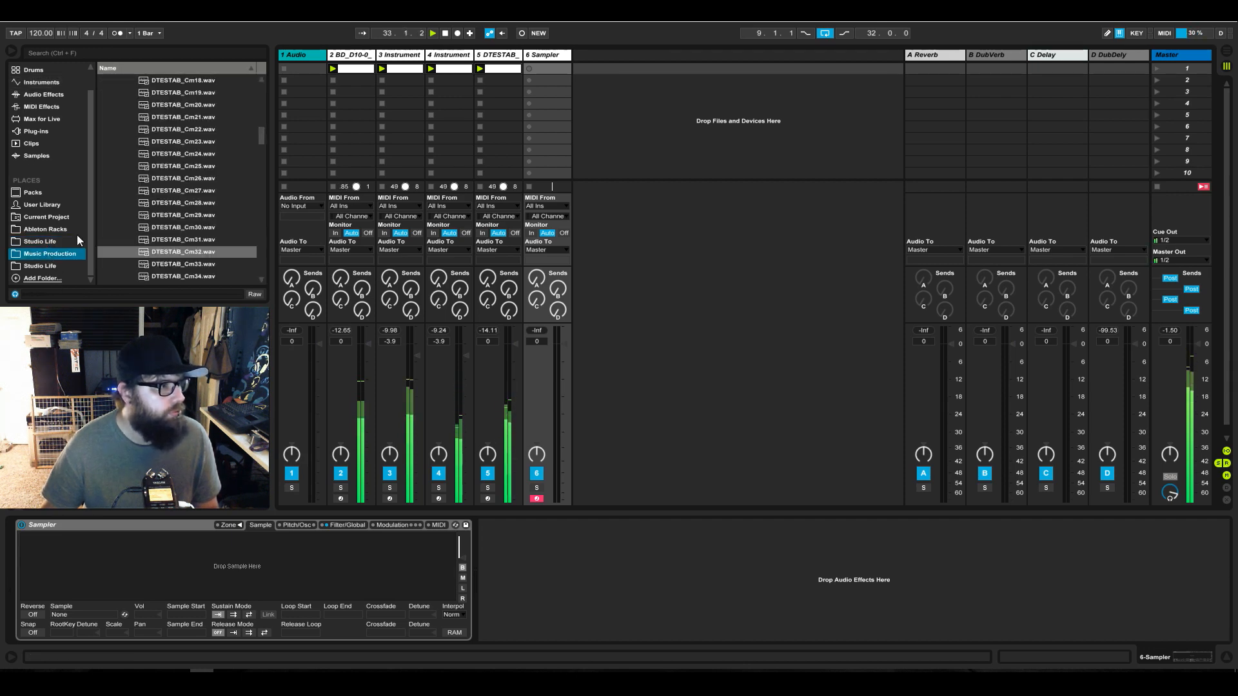
{"action": "left_click_drag", "start_coordinate": [268, 151], "coordinate": [262, 100]}
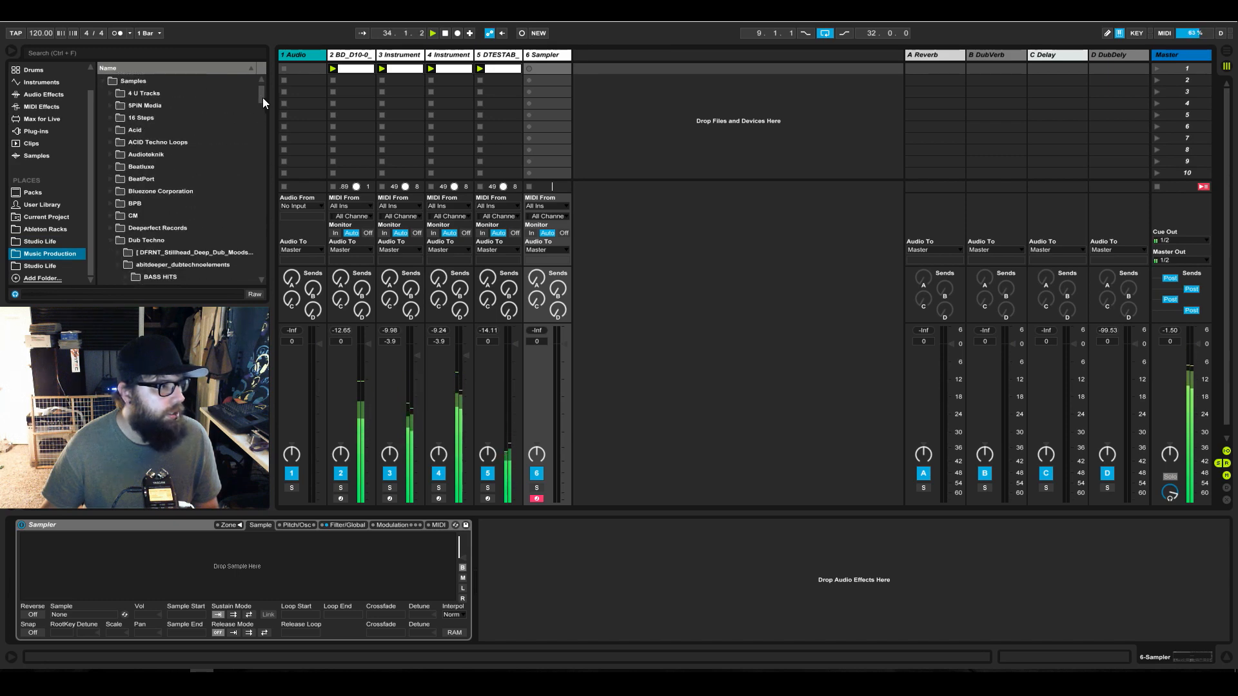
{"action": "left_click", "coordinate": [109, 241]}
Expand the lingk sample folder down through Sample Pack, One Shots and Hi Hats to Closed Hats
{"action": "left_click_drag", "start_coordinate": [262, 155], "coordinate": [250, 274]}
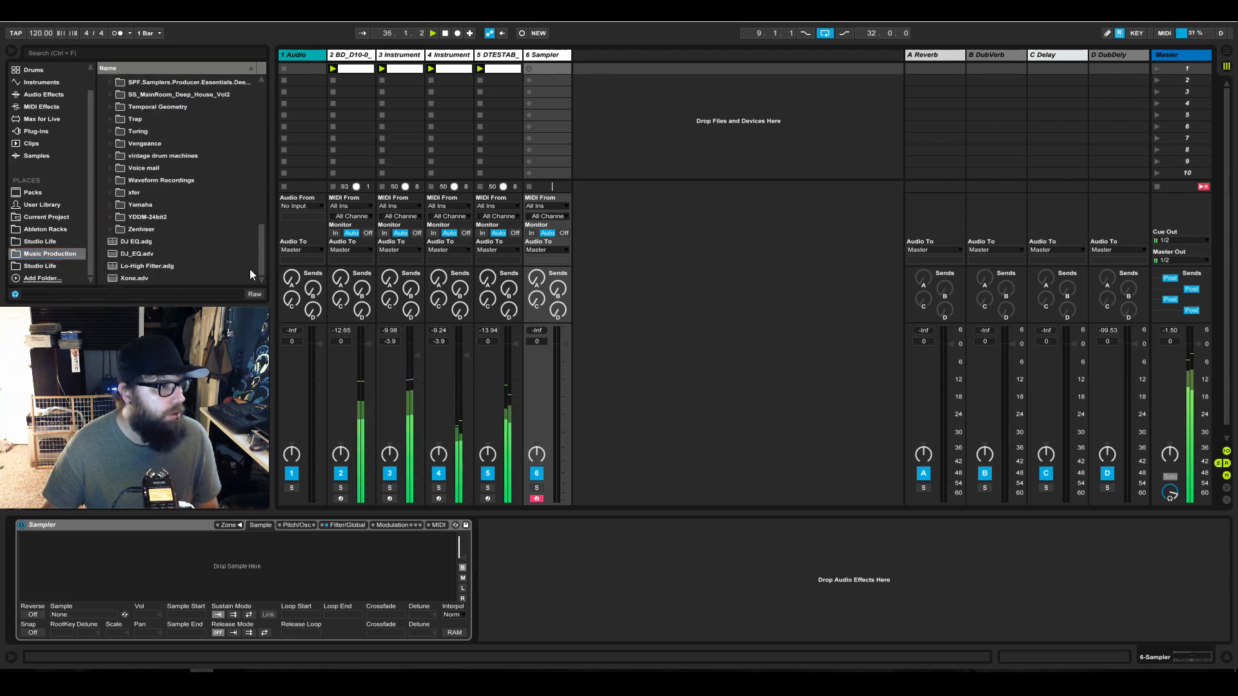
{"action": "scroll", "coordinate": [142, 242], "scroll_direction": "up", "scroll_amount": 8}
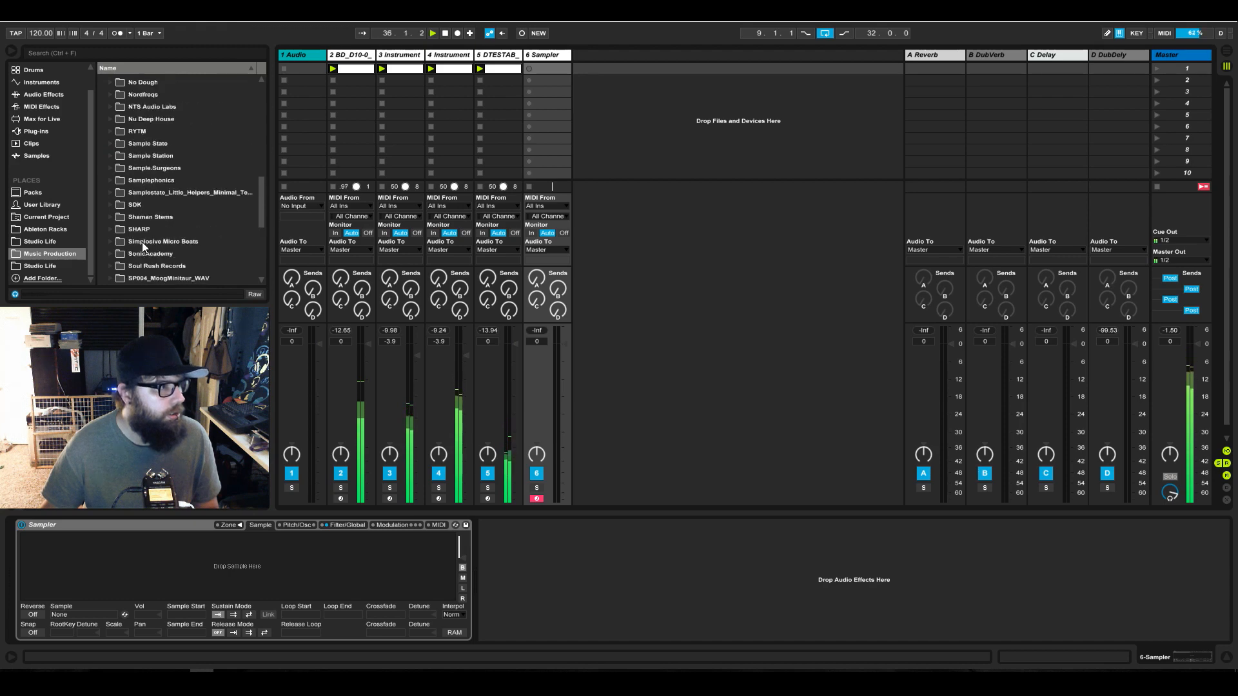
{"action": "scroll", "coordinate": [142, 242], "scroll_direction": "up", "scroll_amount": 1}
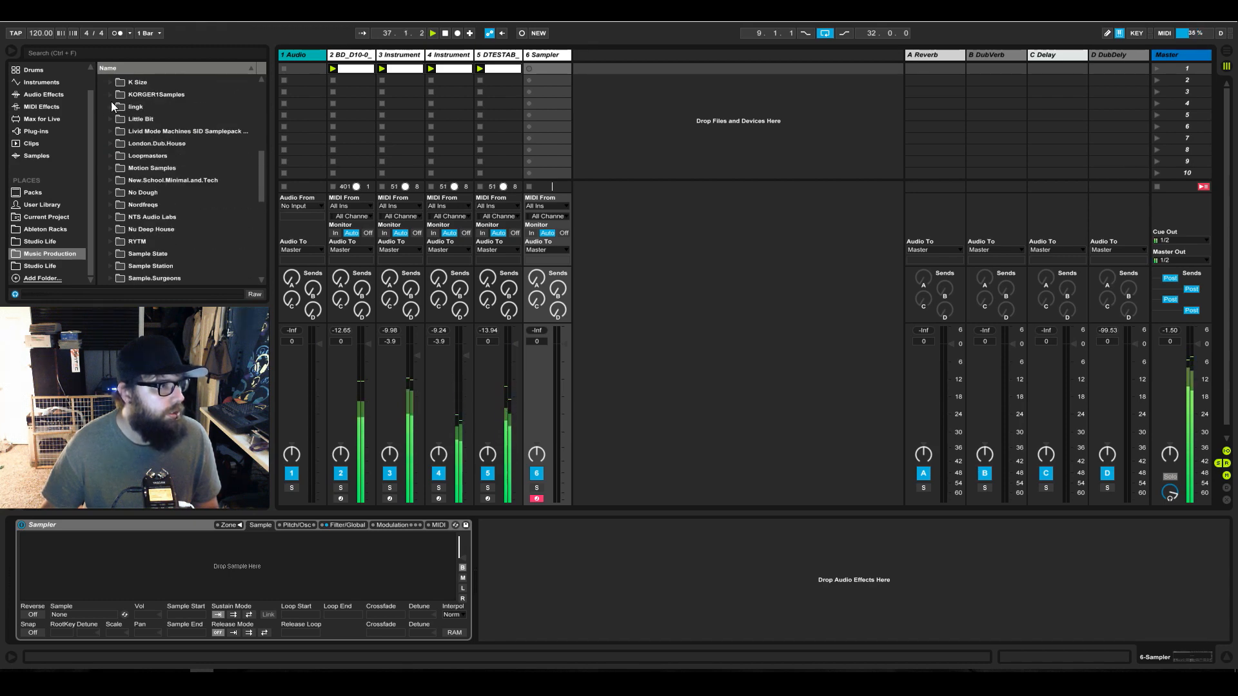
{"action": "left_click", "coordinate": [111, 106]}
{"action": "left_click", "coordinate": [118, 193]}
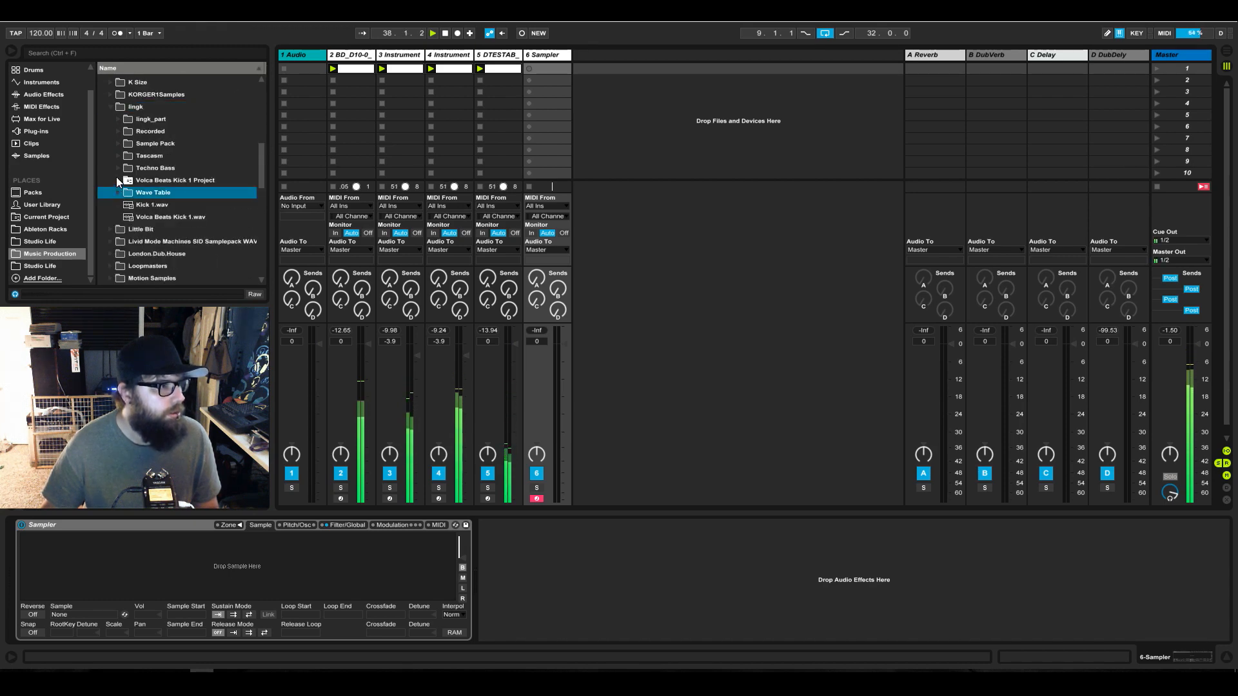
{"action": "left_click", "coordinate": [116, 147]}
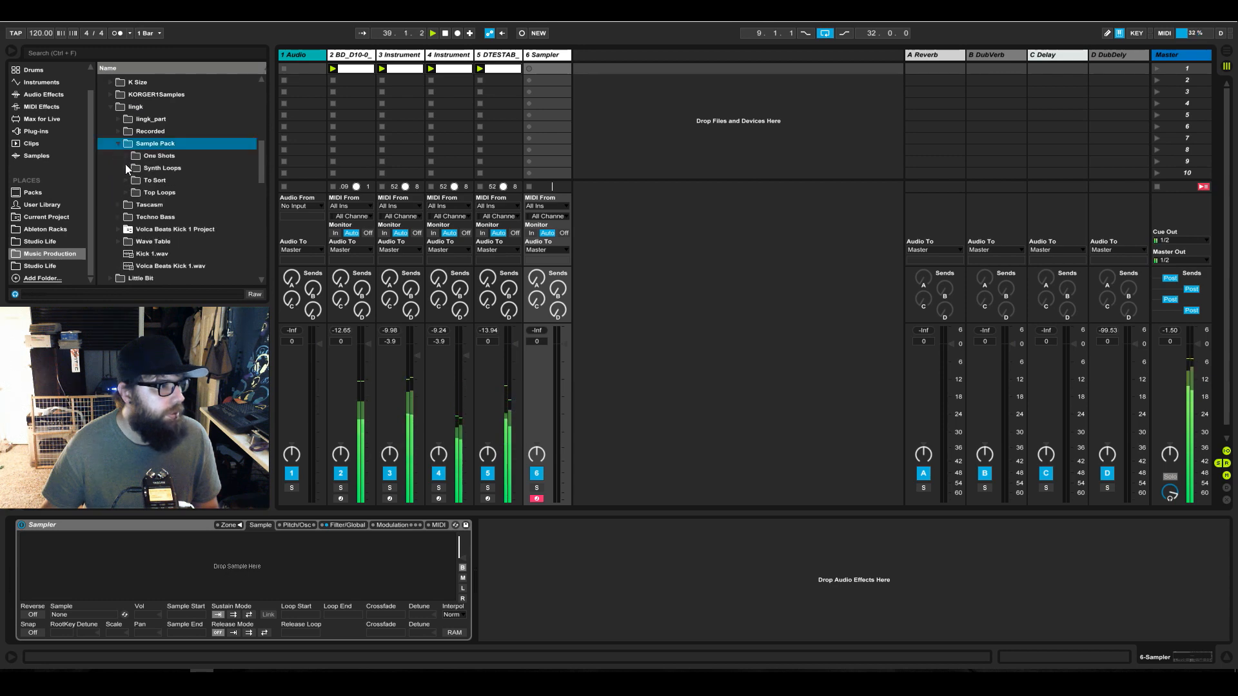
{"action": "left_click", "coordinate": [125, 156]}
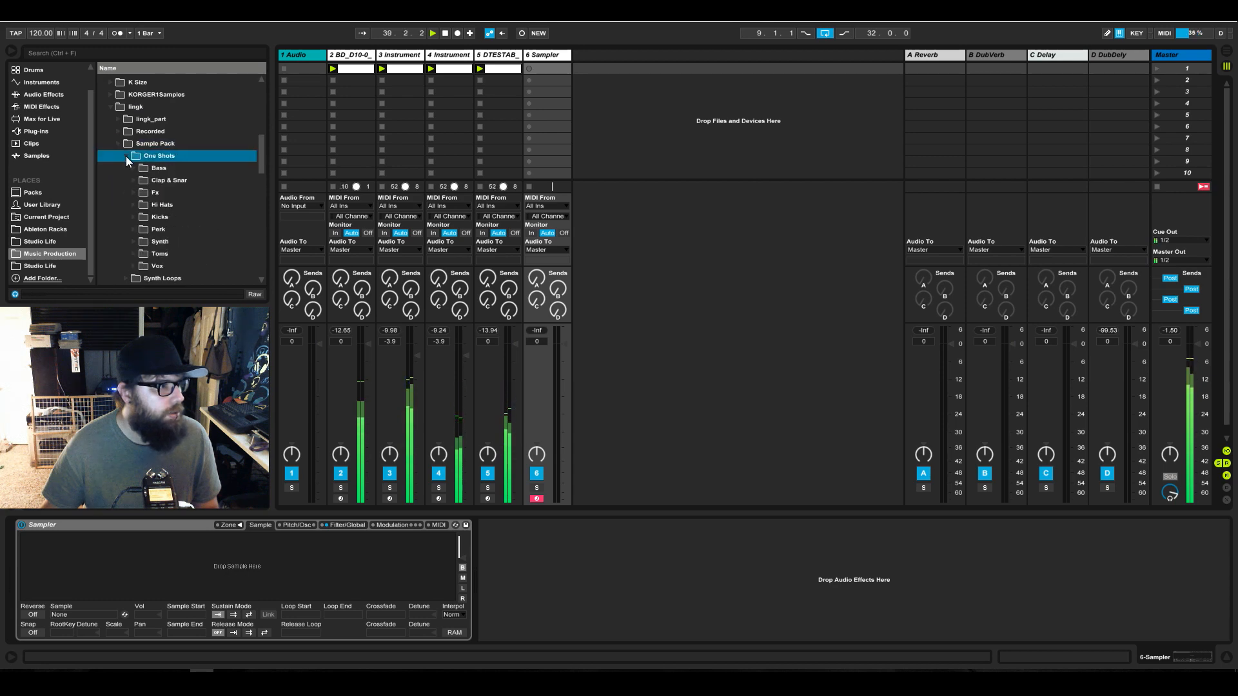
{"action": "left_click", "coordinate": [134, 206]}
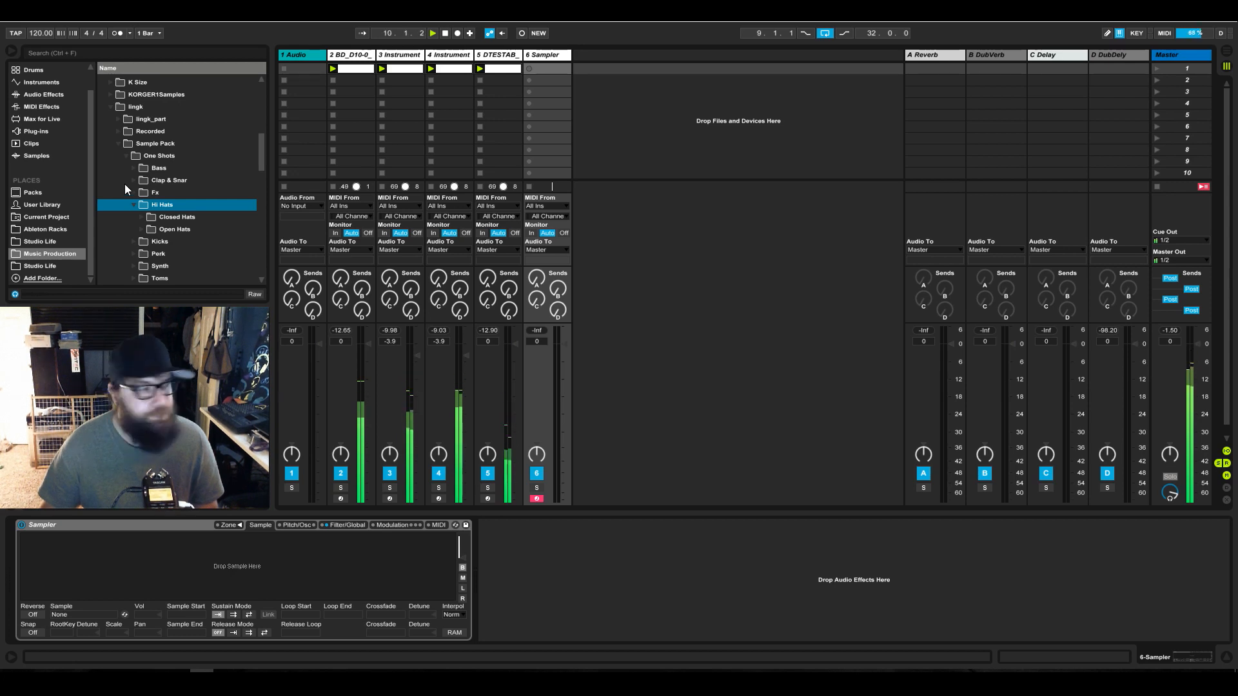
{"action": "left_click", "coordinate": [142, 217]}
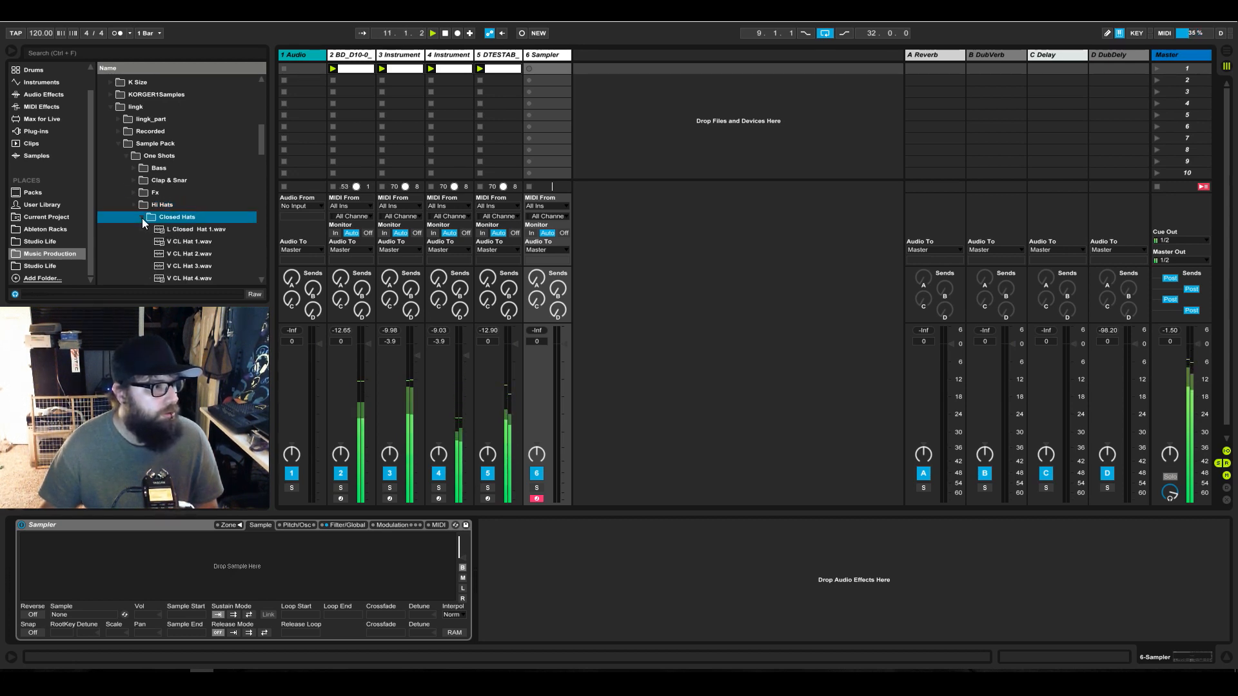
Audition the closed hat samples in the Closed Hats folder, from L Closed Hat 1 through V CL Hat 20
{"action": "left_click", "coordinate": [184, 230]}
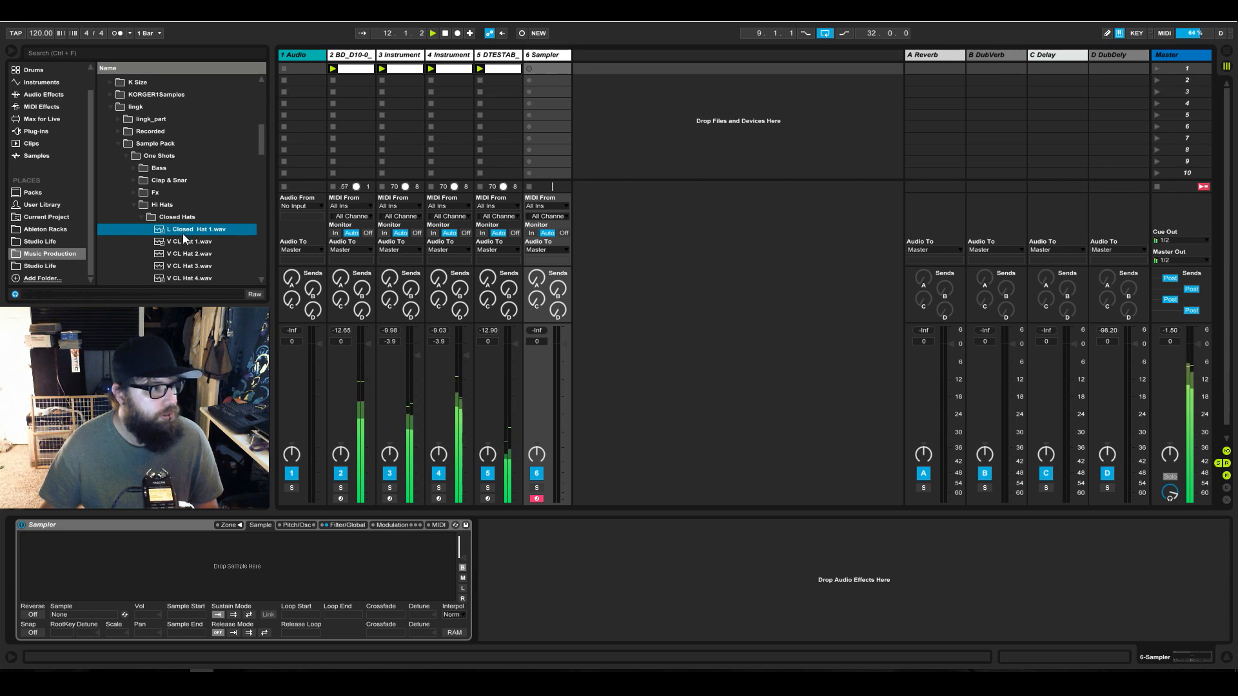
{"action": "key", "text": "Down"}
{"action": "key", "text": "Down"}
{"action": "key", "text": "Down"}
{"action": "key", "text": "Down"}
{"action": "key", "text": "Down"}
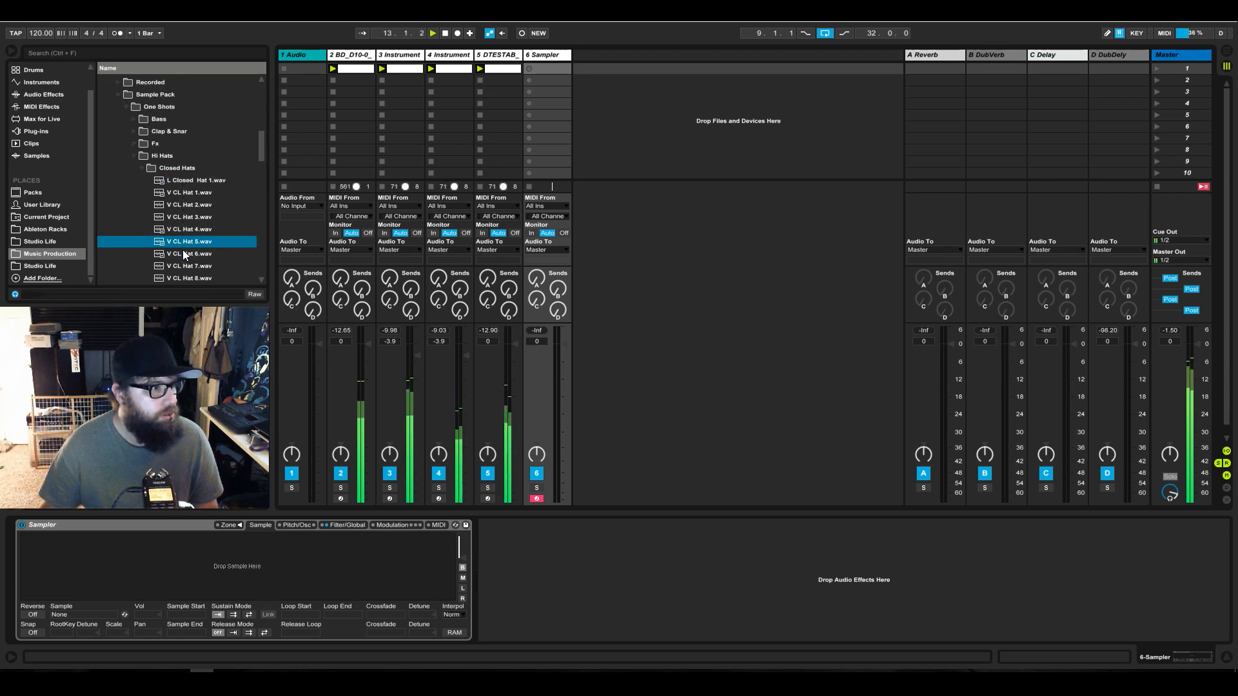
{"action": "left_click", "coordinate": [200, 218]}
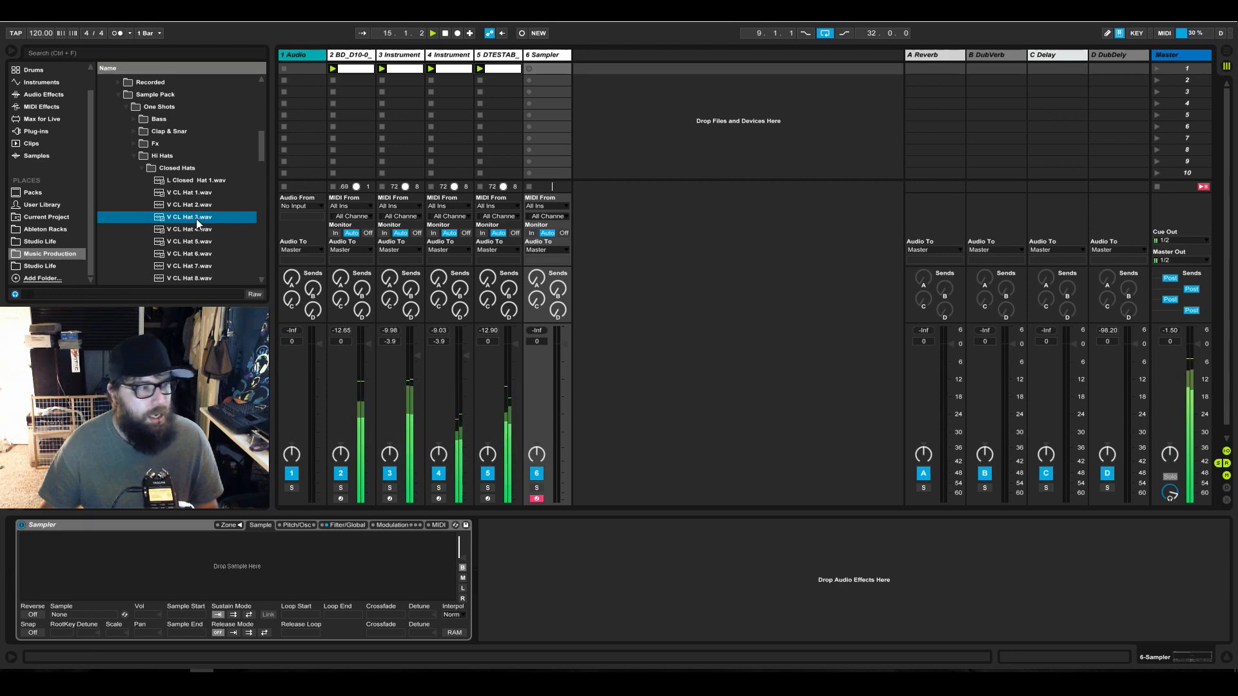
{"action": "scroll", "coordinate": [197, 222], "scroll_direction": "down", "scroll_amount": 2}
{"action": "scroll", "coordinate": [196, 219], "scroll_direction": "down", "scroll_amount": 4}
{"action": "left_click", "coordinate": [195, 218]}
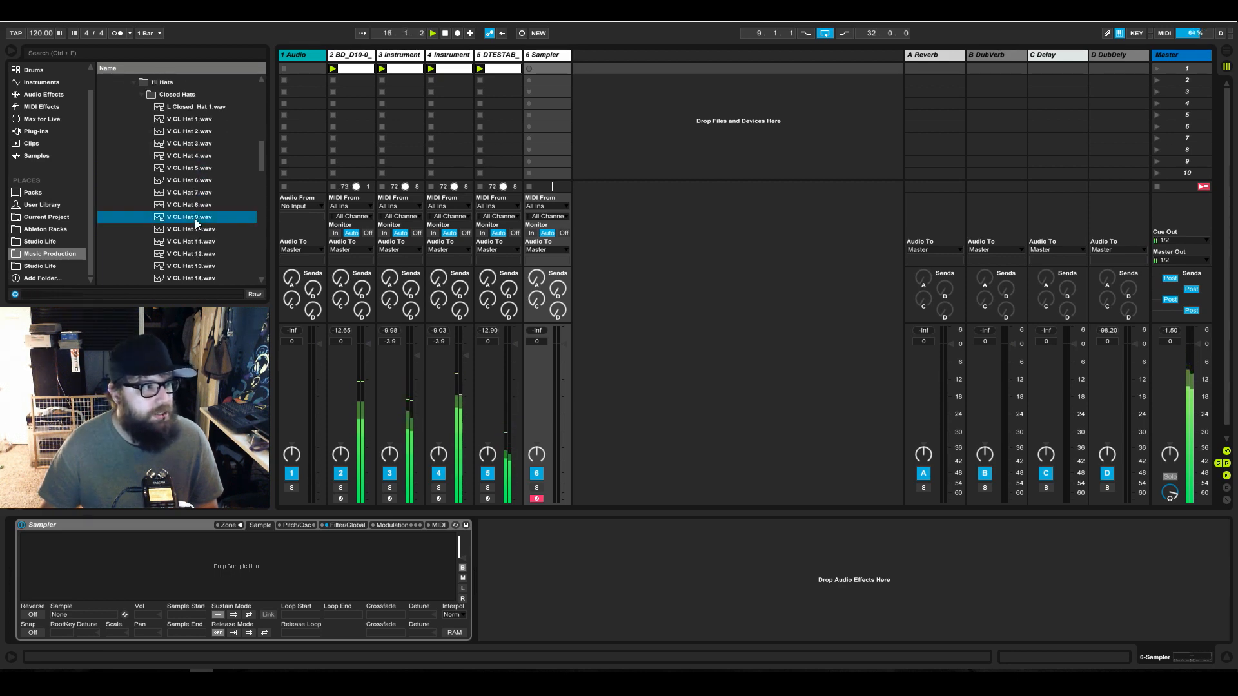
{"action": "left_click", "coordinate": [192, 253]}
{"action": "scroll", "coordinate": [192, 253], "scroll_direction": "down", "scroll_amount": 3}
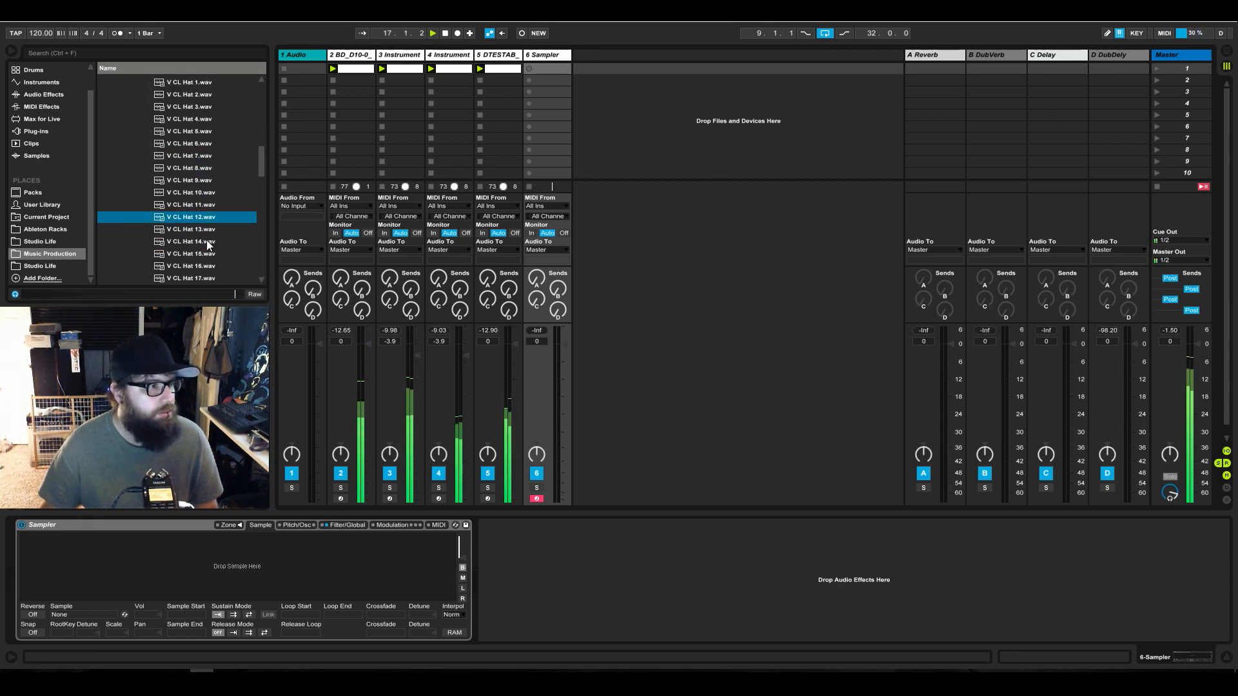
{"action": "left_click", "coordinate": [188, 230]}
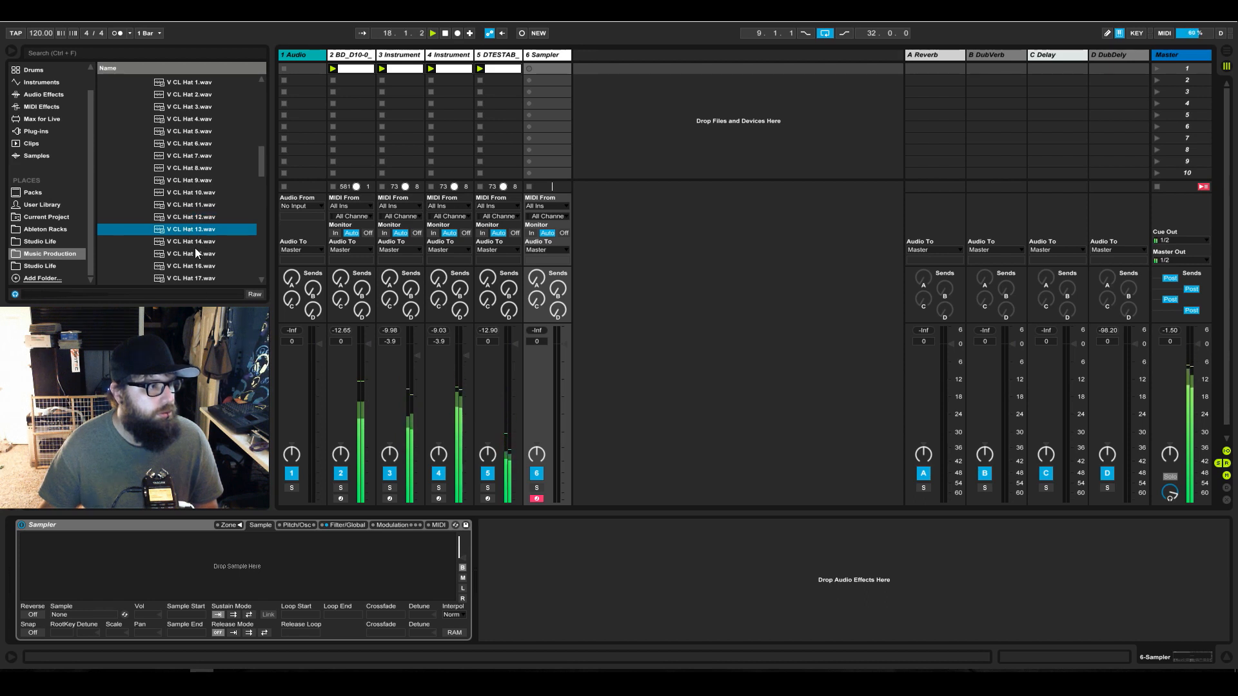
{"action": "scroll", "coordinate": [189, 221], "scroll_direction": "down", "scroll_amount": 4}
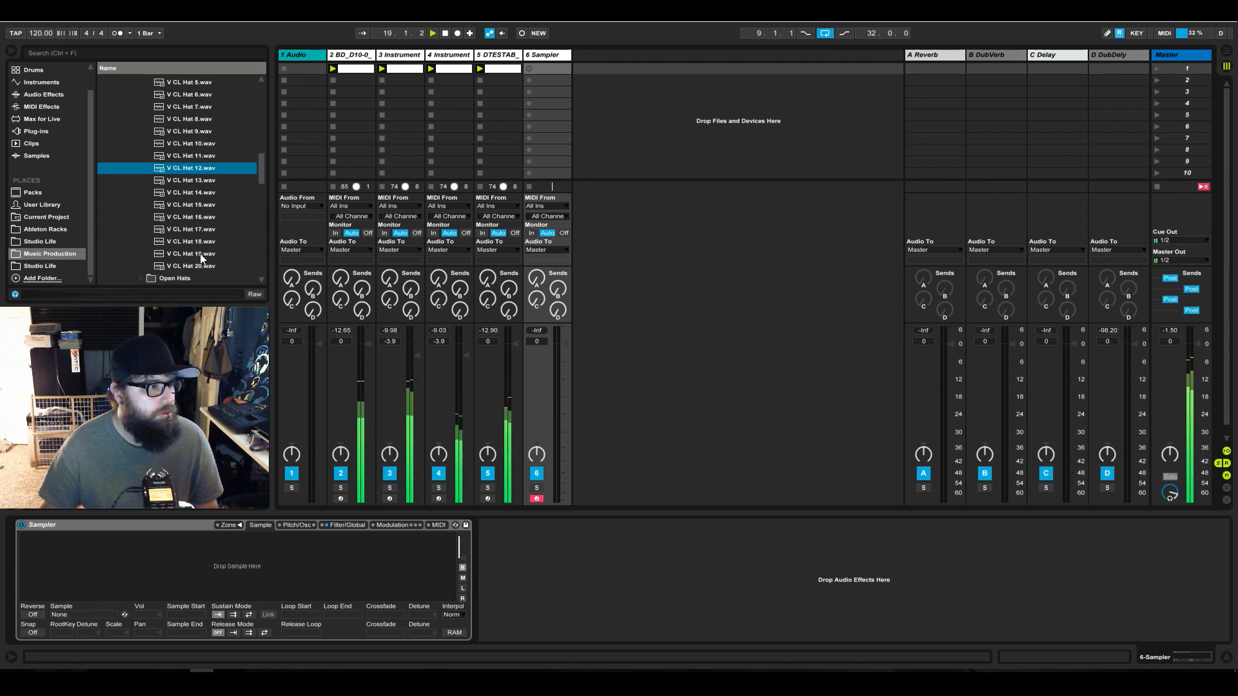
{"action": "left_click", "coordinate": [205, 254]}
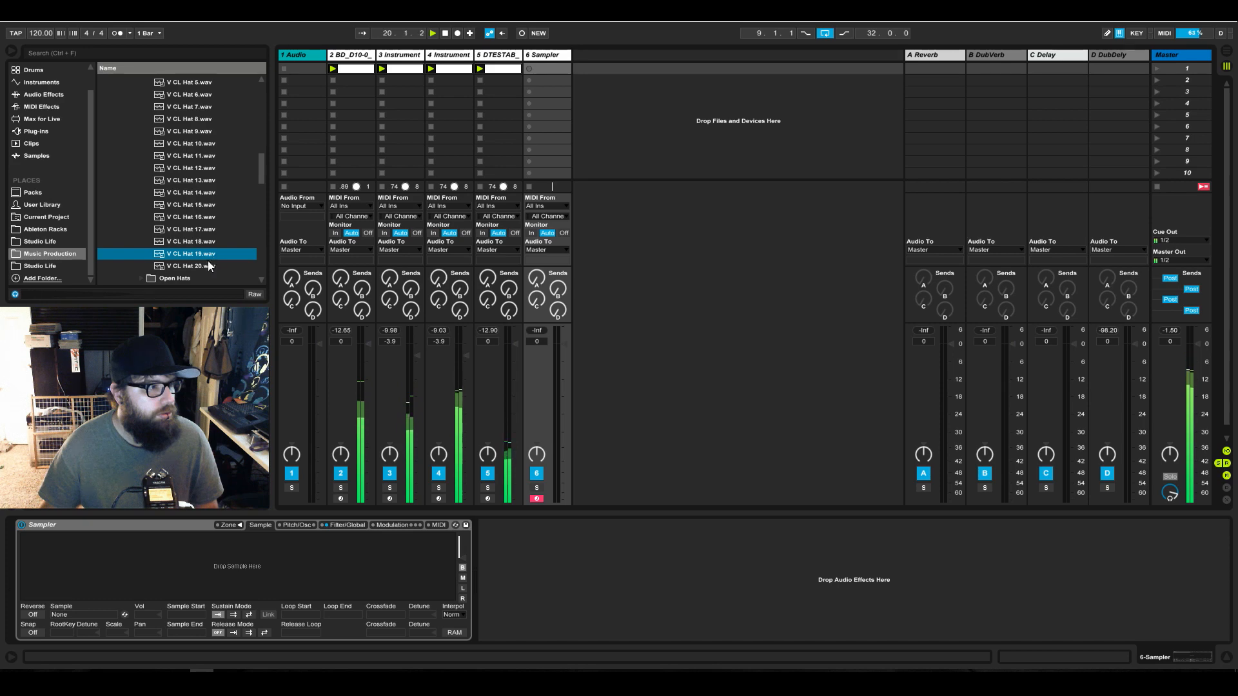
{"action": "left_click", "coordinate": [204, 267]}
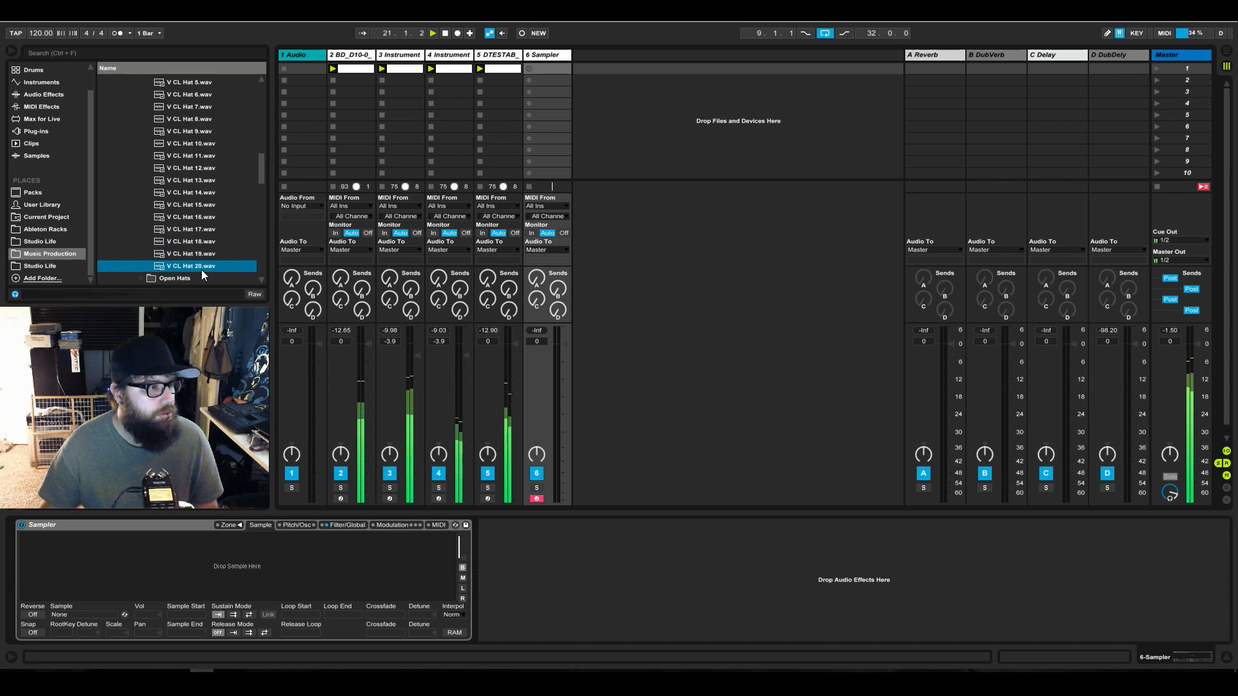
Load the V CL Hat 20 sample into the empty Sampler on track 6
{"action": "scroll", "coordinate": [201, 270], "scroll_direction": "up", "scroll_amount": 2}
{"action": "scroll", "coordinate": [201, 269], "scroll_direction": "down", "scroll_amount": 4}
{"action": "left_click_drag", "start_coordinate": [193, 242], "coordinate": [277, 567]}
Create a MIDI clip on the hat track with a C3 sixteenth note at 1.1.3 and shorten its loop to one beat
{"action": "double_click", "coordinate": [548, 70]}
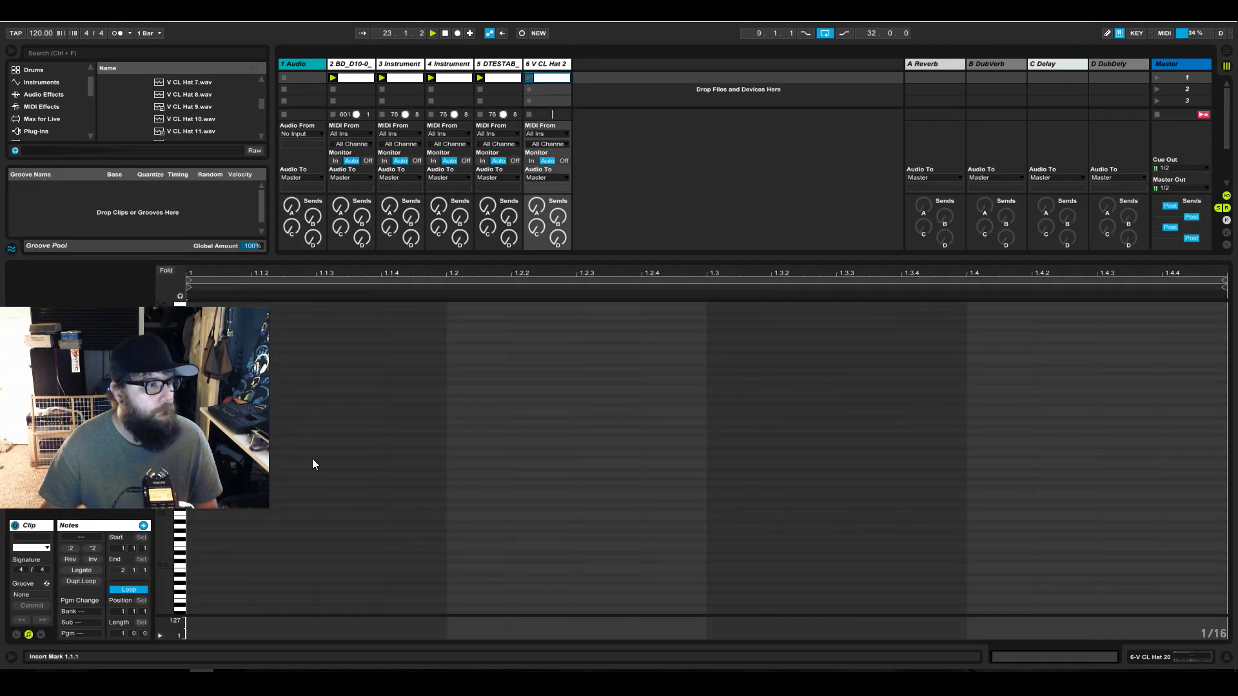
{"action": "double_click", "coordinate": [336, 356]}
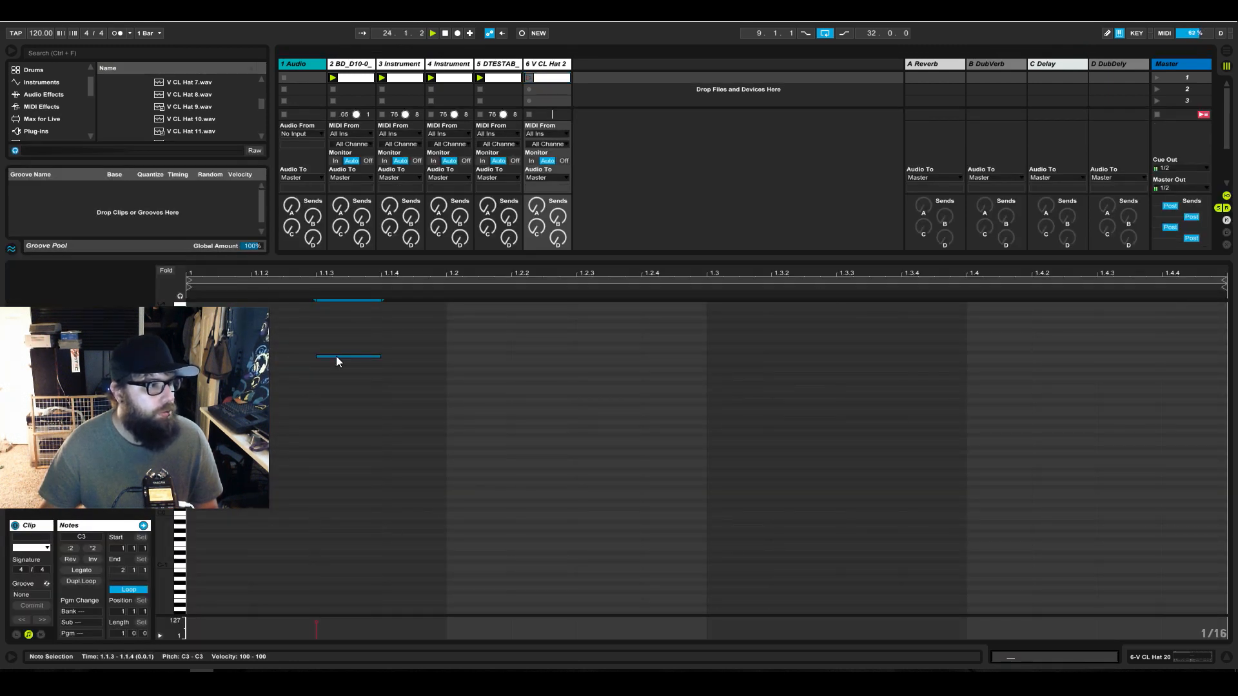
{"action": "left_click_drag", "start_coordinate": [1224, 284], "coordinate": [462, 318]}
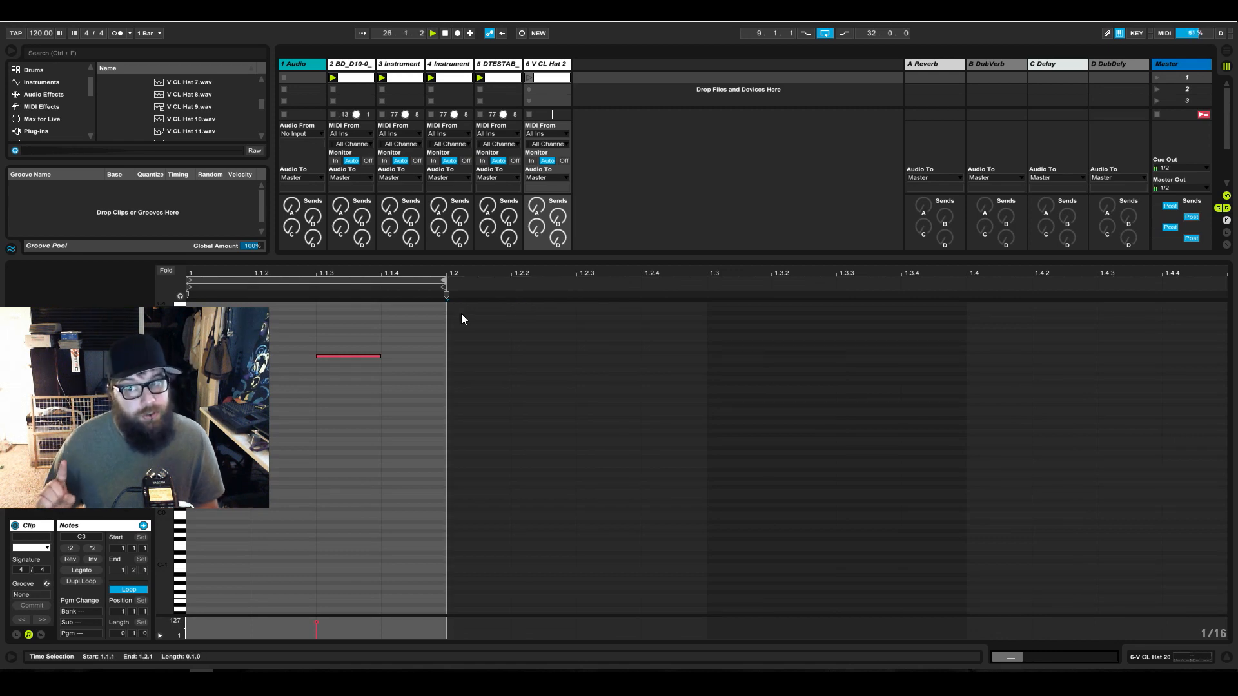
Raise the hat track's sends to about -18.7 dB for A Reverb and -21.3 dB for B DubVerb
{"action": "left_click", "coordinate": [1223, 657]}
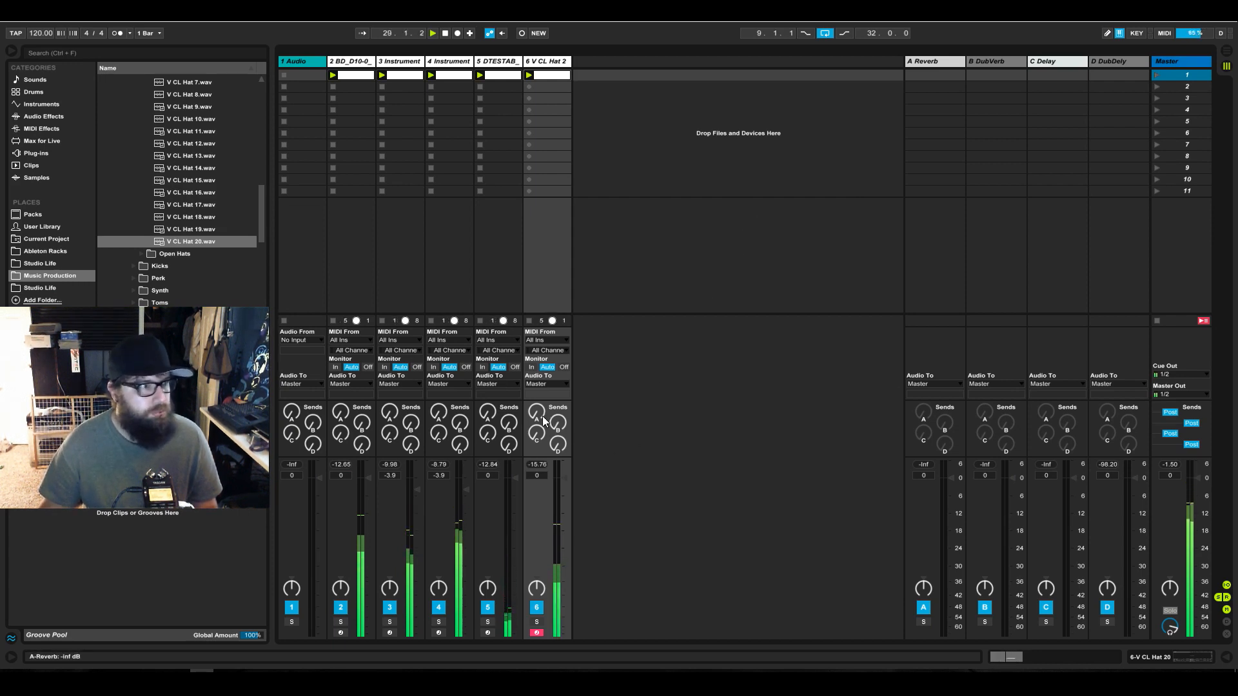
{"action": "left_click_drag", "start_coordinate": [537, 412], "coordinate": [536, 389]}
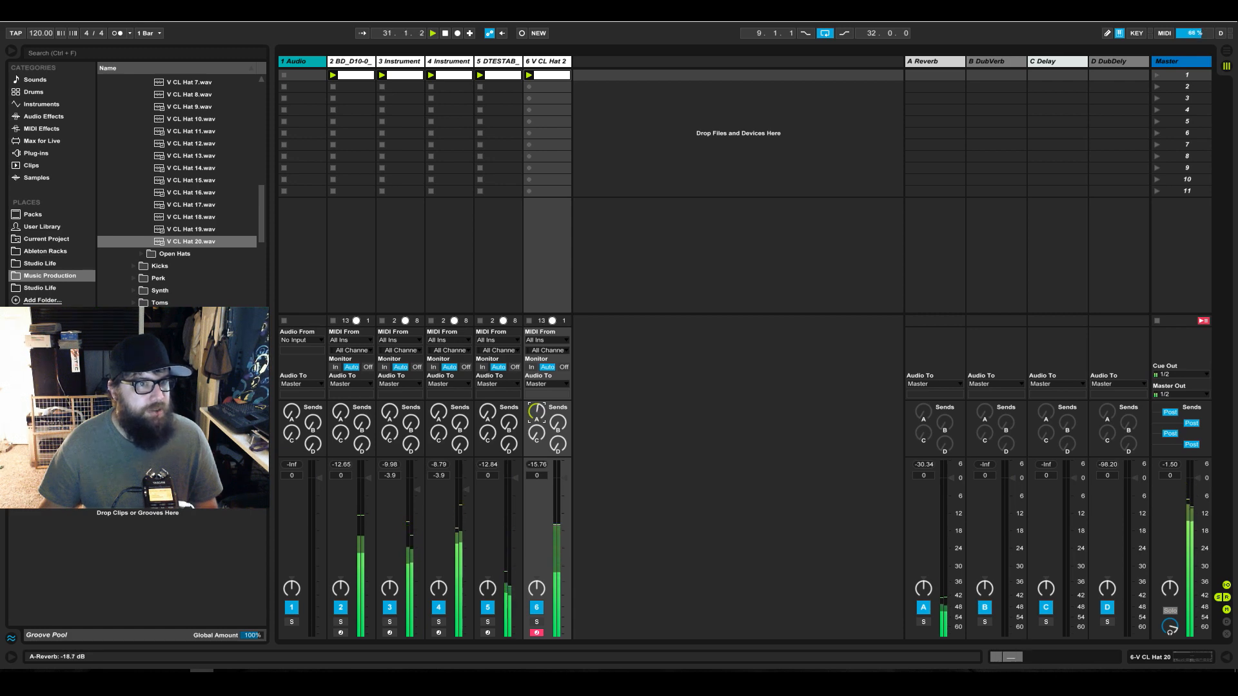
{"action": "left_click_drag", "start_coordinate": [560, 436], "coordinate": [560, 416]}
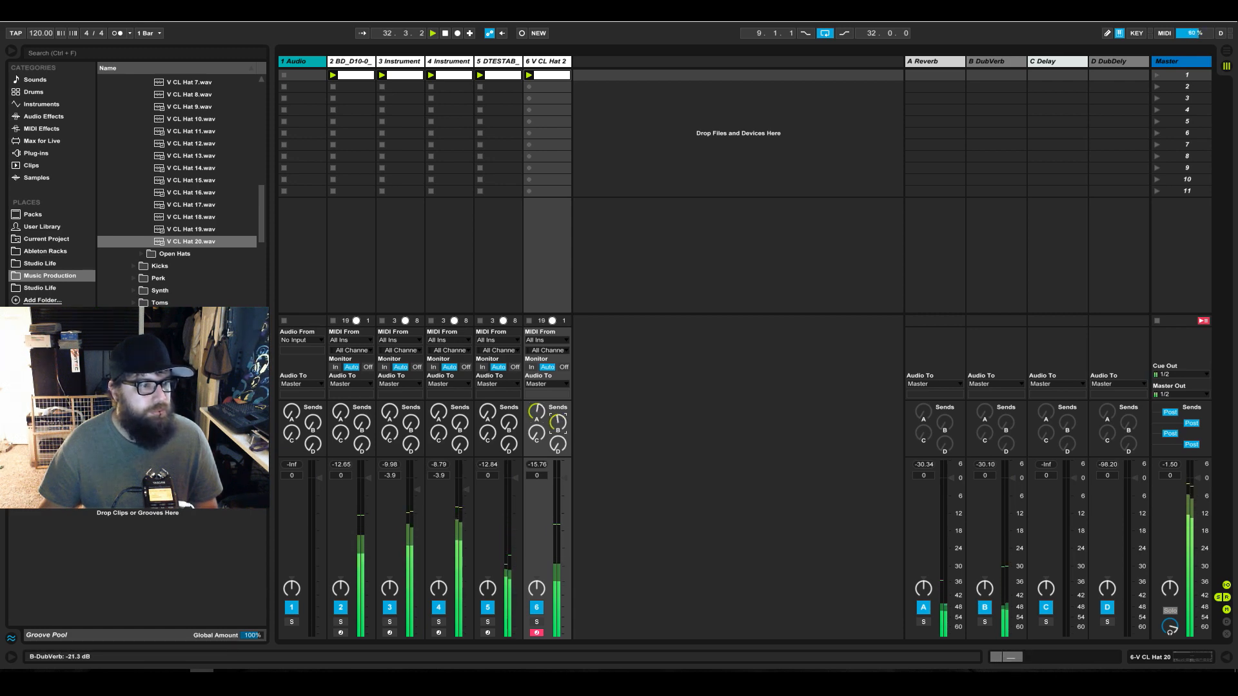
Review the reverb devices on the A Reverb and B DubVerb returns, and reduce the hat track's sends to them
{"action": "left_click", "coordinate": [948, 61]}
{"action": "left_click", "coordinate": [1198, 657]}
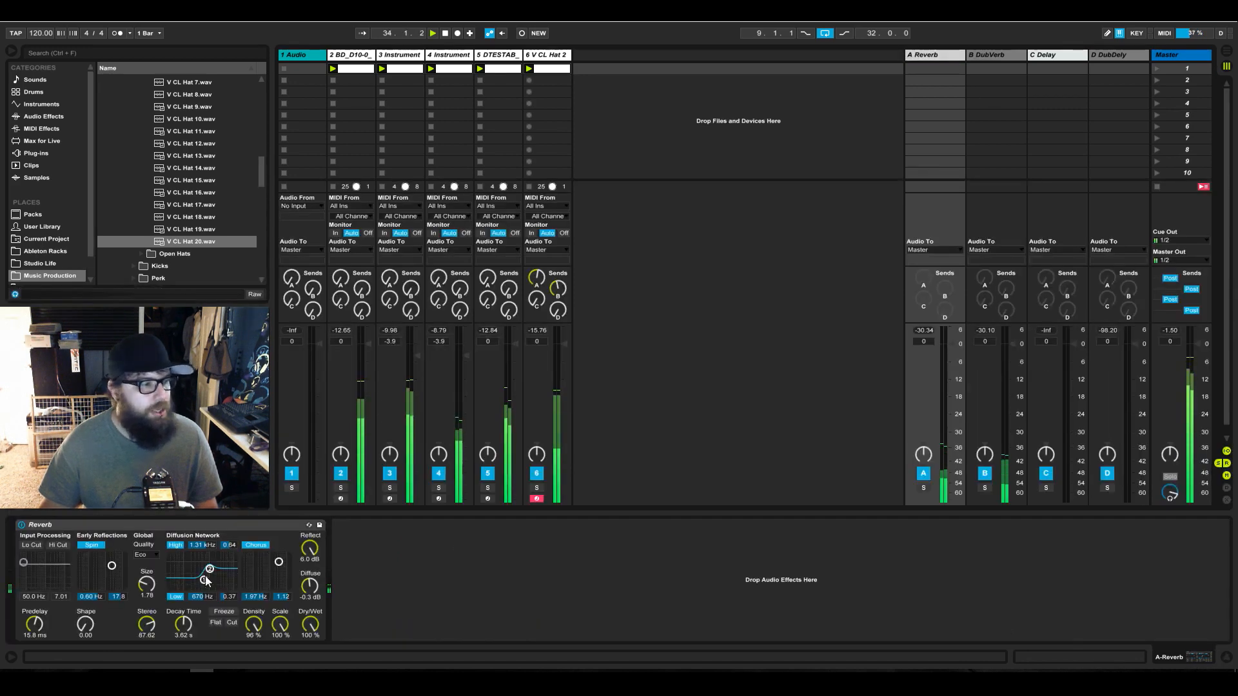
{"action": "left_click", "coordinate": [1012, 62]}
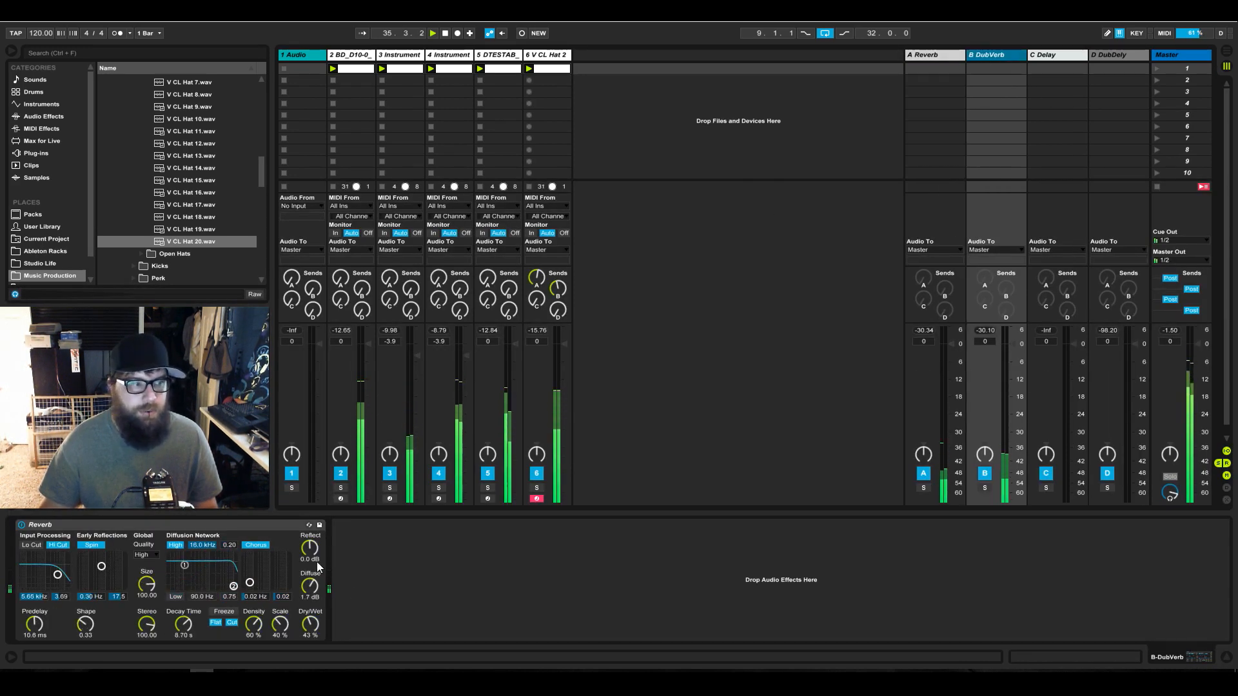
{"action": "left_click", "coordinate": [1207, 655]}
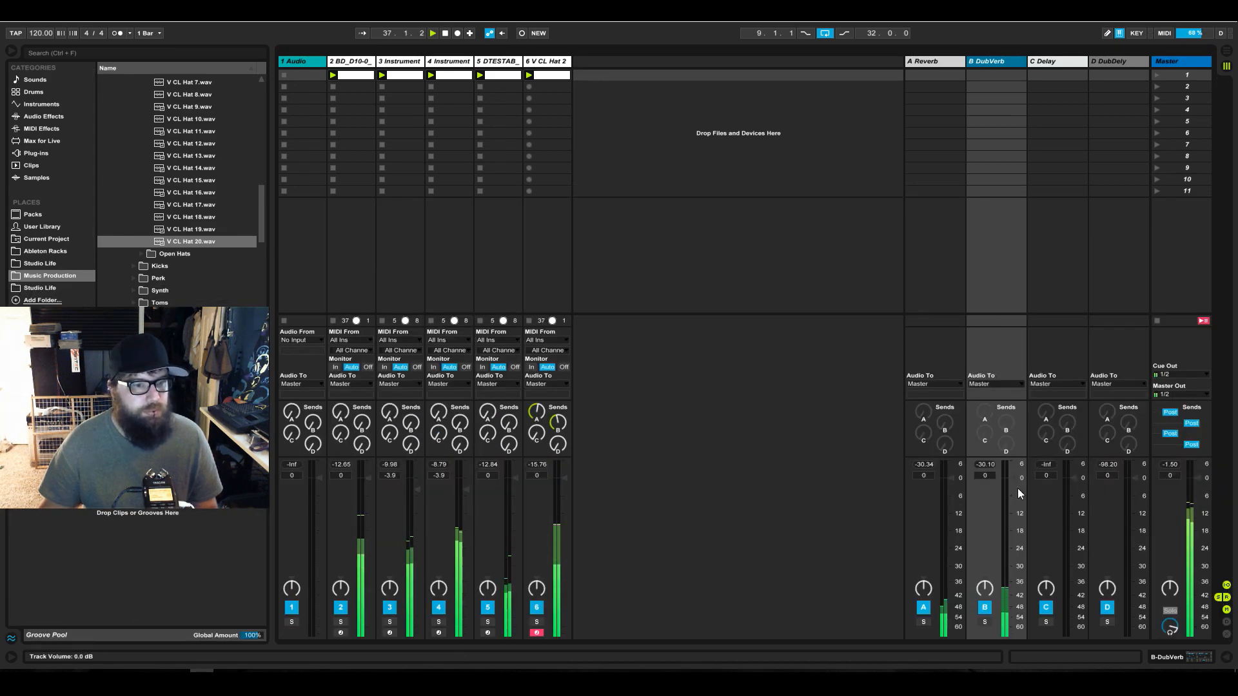
{"action": "left_click", "coordinate": [559, 420]}
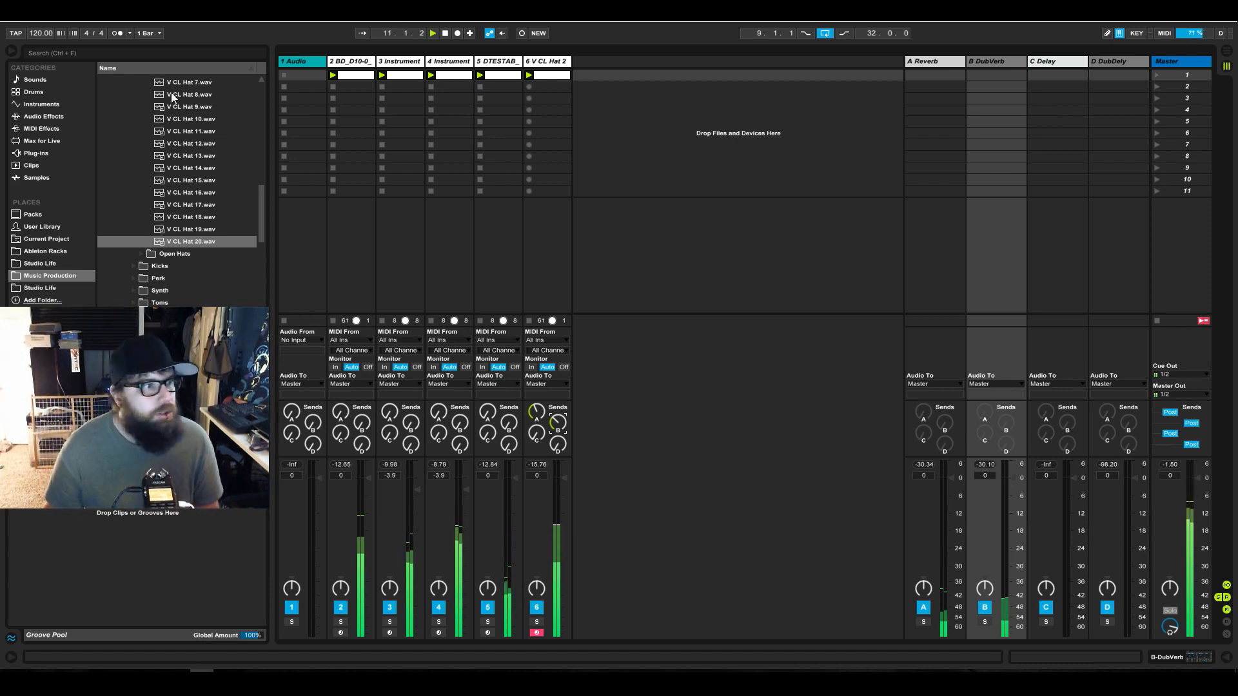
Collapse the Samples folder in the browser and lower the hat track's volume to -5.0 dB
{"action": "scroll", "coordinate": [260, 96], "scroll_direction": "up", "scroll_amount": 5}
{"action": "scroll", "coordinate": [260, 115], "scroll_direction": "up", "scroll_amount": 7}
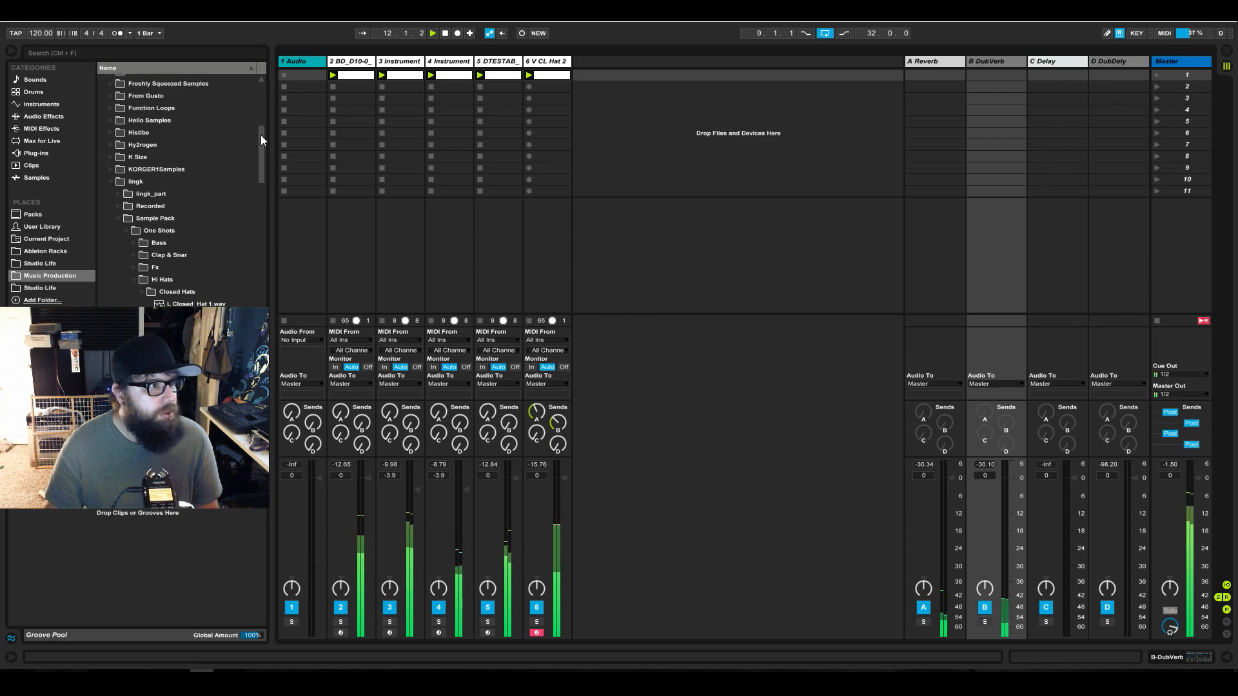
{"action": "left_click", "coordinate": [102, 103]}
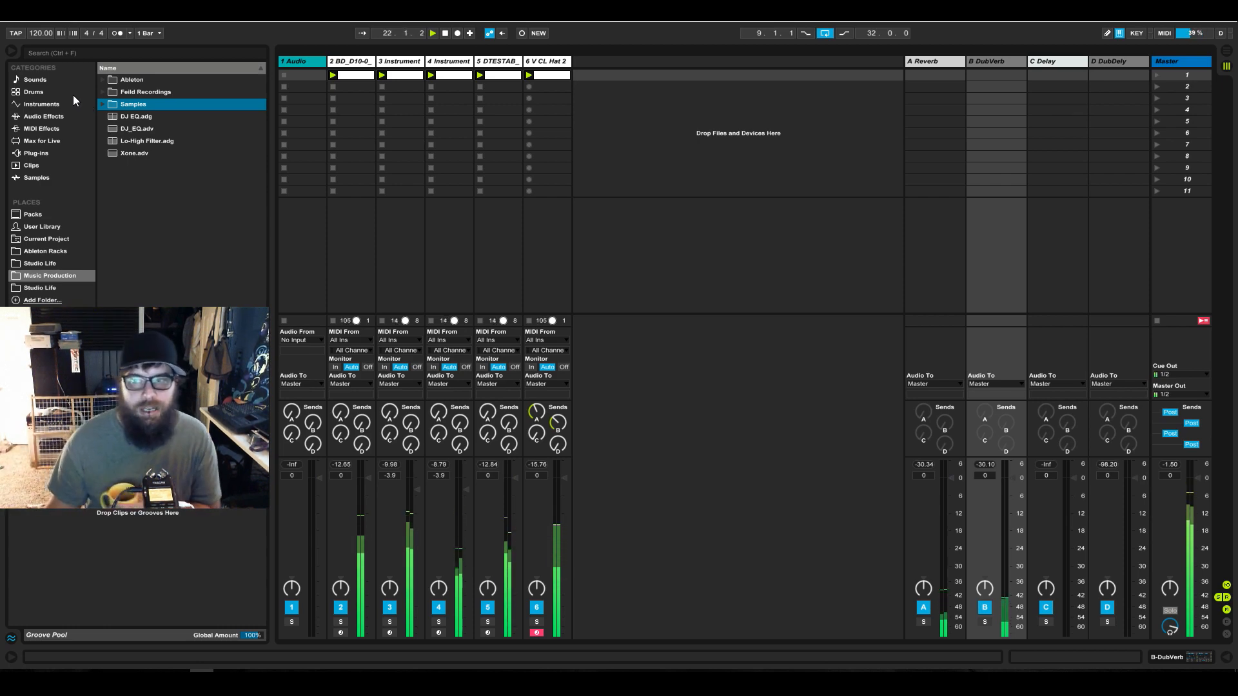
{"action": "left_click_drag", "start_coordinate": [572, 468], "coordinate": [571, 496]}
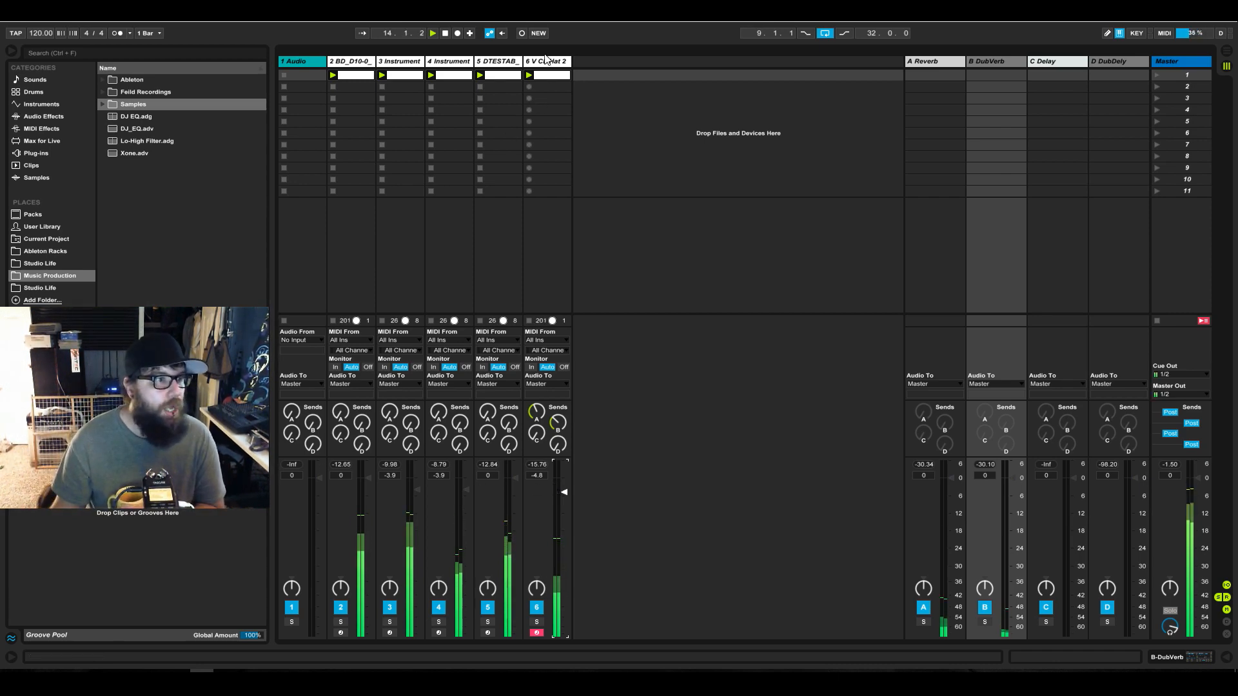
Show the device chain of the V CL Hat track and add an EQ Eight after its Sampler
{"action": "left_click", "coordinate": [556, 75]}
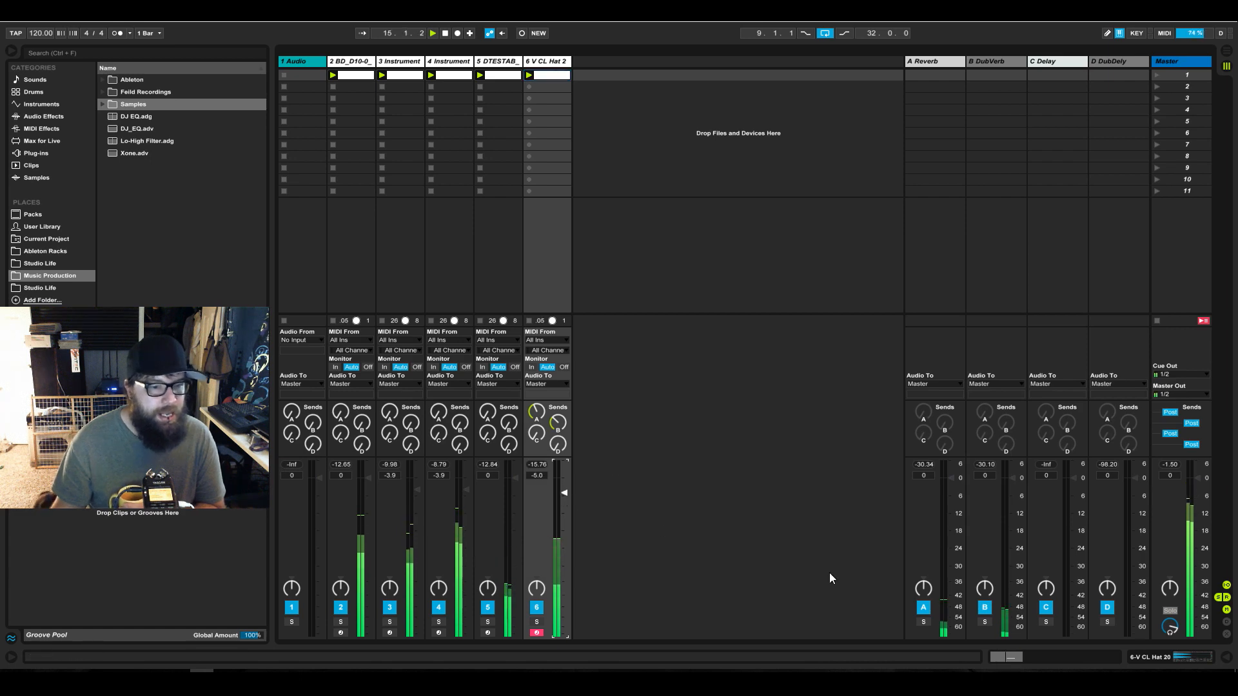
{"action": "left_click", "coordinate": [1169, 663]}
{"action": "left_click", "coordinate": [44, 116]}
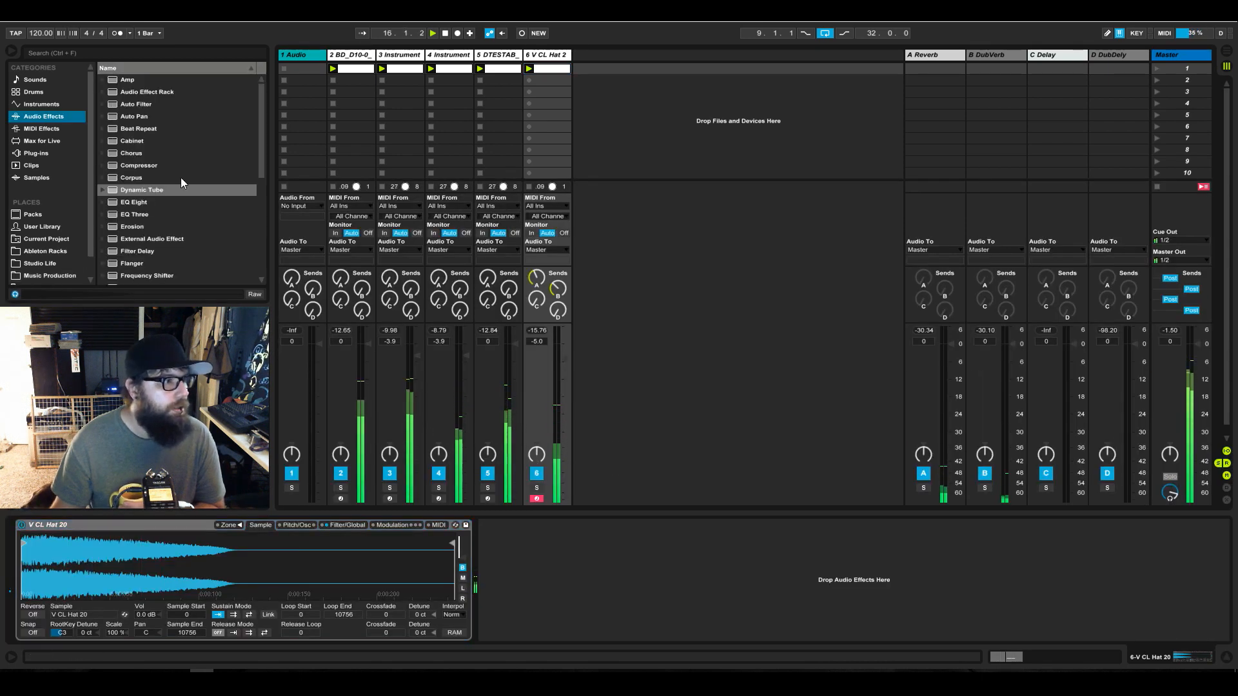
{"action": "left_click_drag", "start_coordinate": [158, 202], "coordinate": [548, 589]}
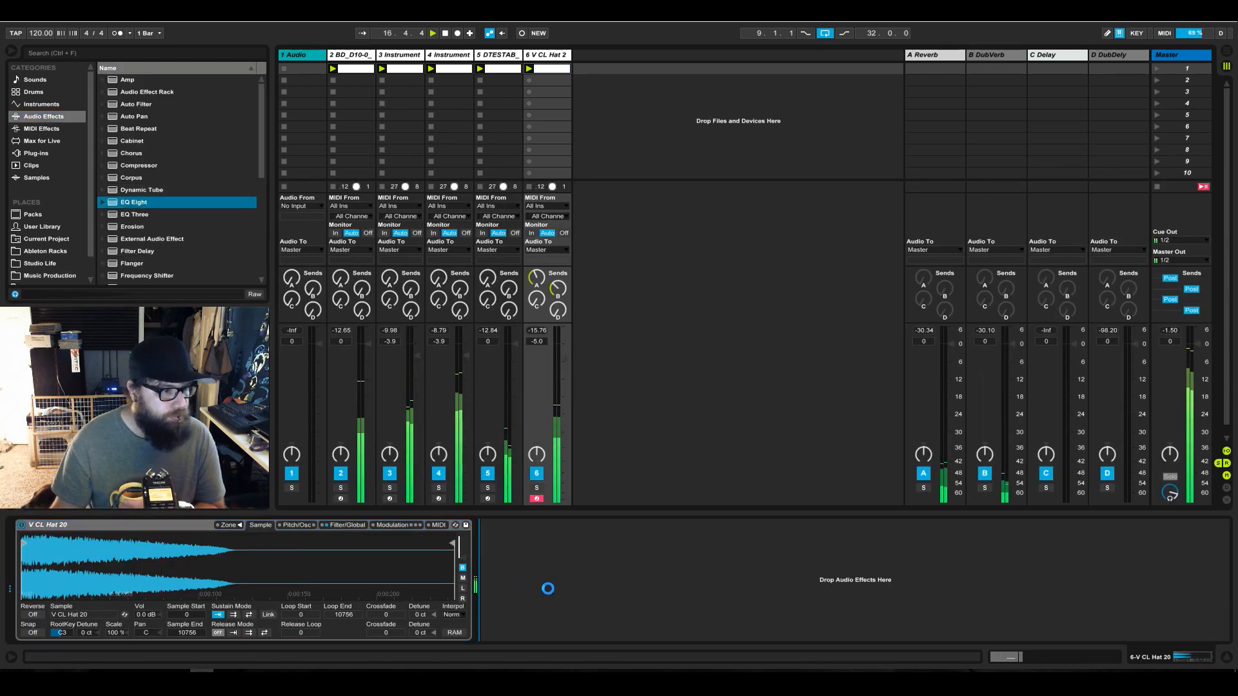
Shape band 6 of the hat's EQ Eight into a cut of -5.71 dB at about 8.8 kHz with a Q of 1.19
{"action": "left_click_drag", "start_coordinate": [721, 574], "coordinate": [718, 537]}
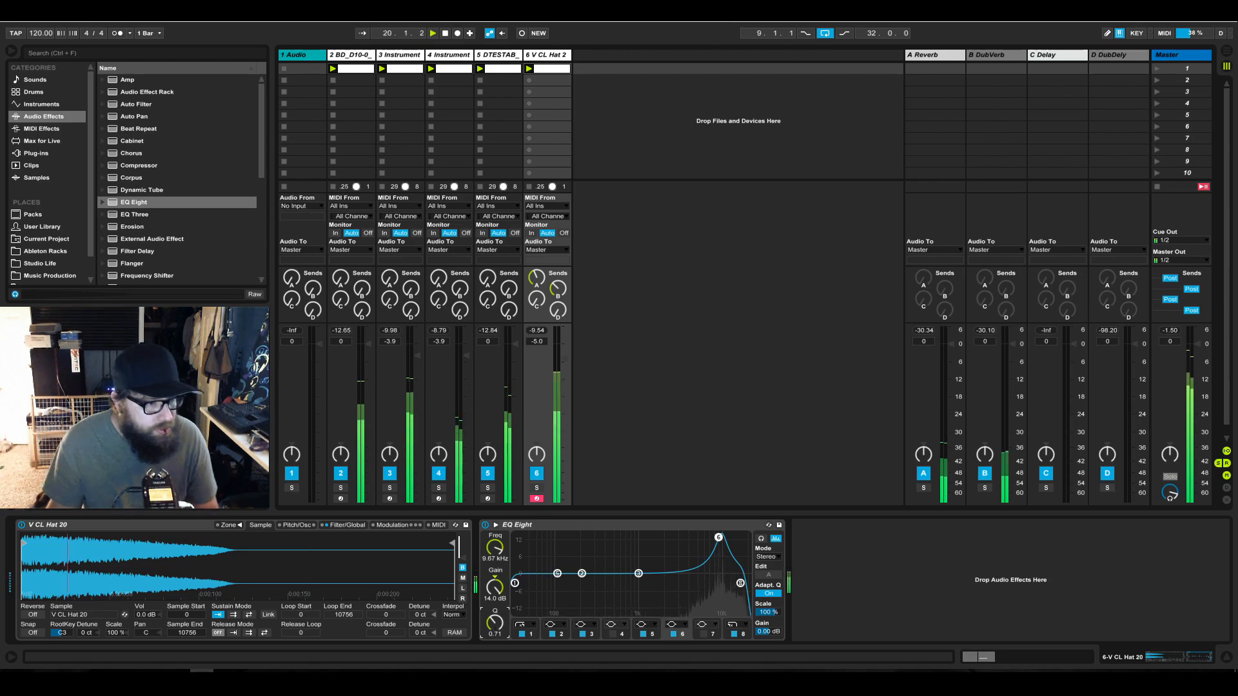
{"action": "left_click_drag", "start_coordinate": [495, 623], "coordinate": [495, 613]}
{"action": "left_click", "coordinate": [718, 538]}
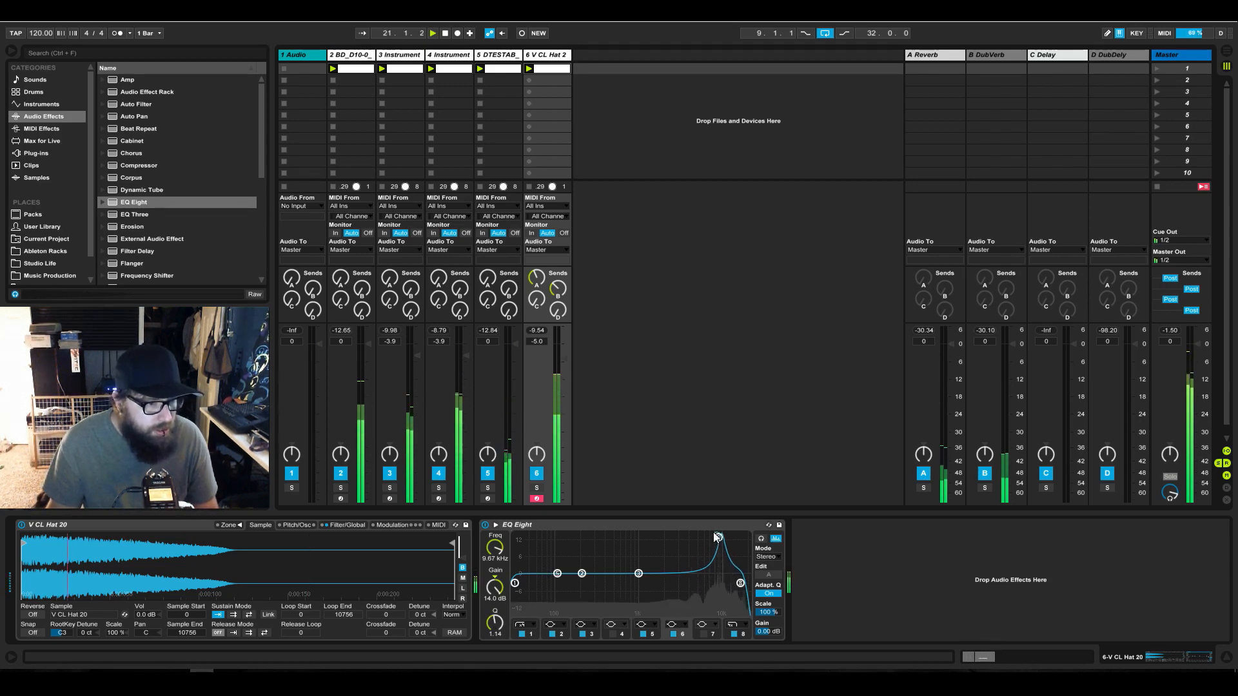
{"action": "left_click_drag", "start_coordinate": [718, 537], "coordinate": [715, 535]}
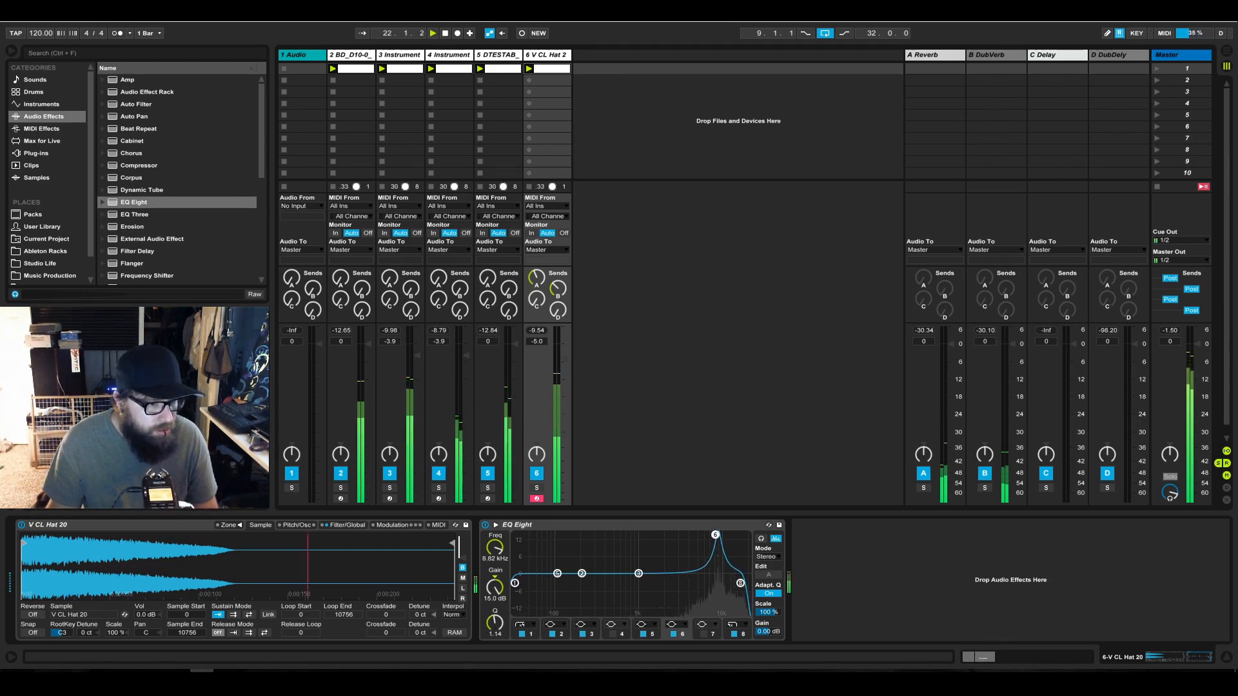
{"action": "left_click_drag", "start_coordinate": [495, 623], "coordinate": [491, 594]}
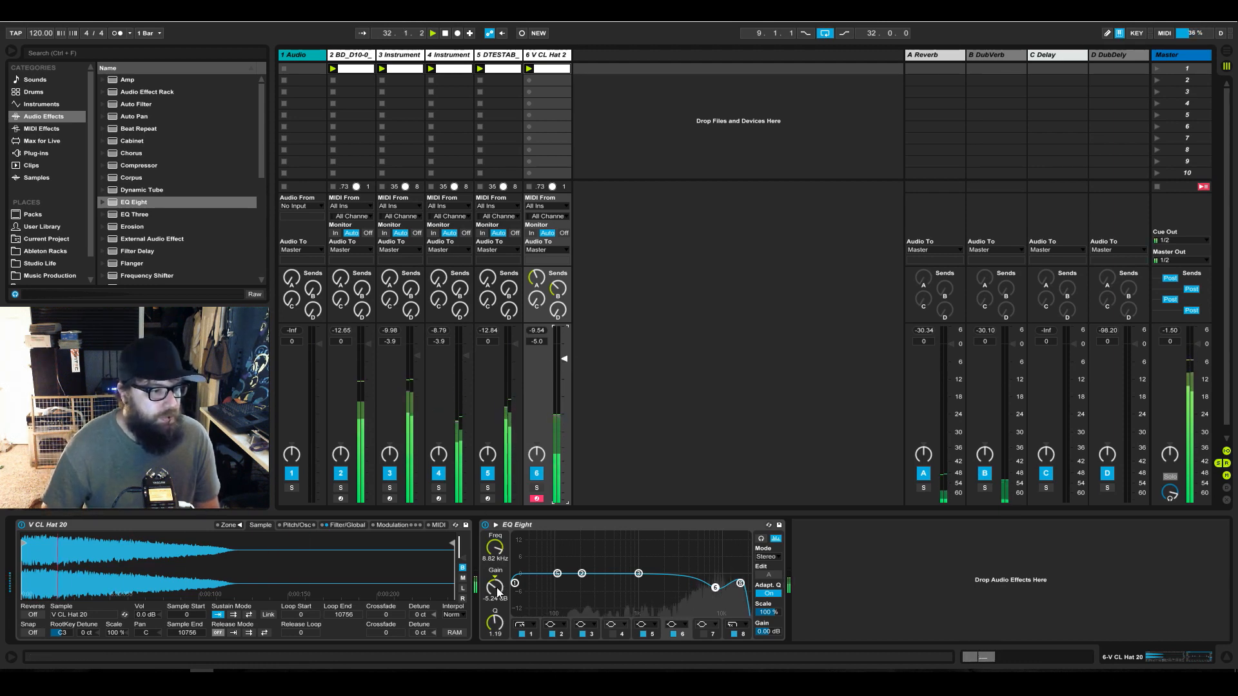
{"action": "left_click_drag", "start_coordinate": [495, 588], "coordinate": [495, 590]}
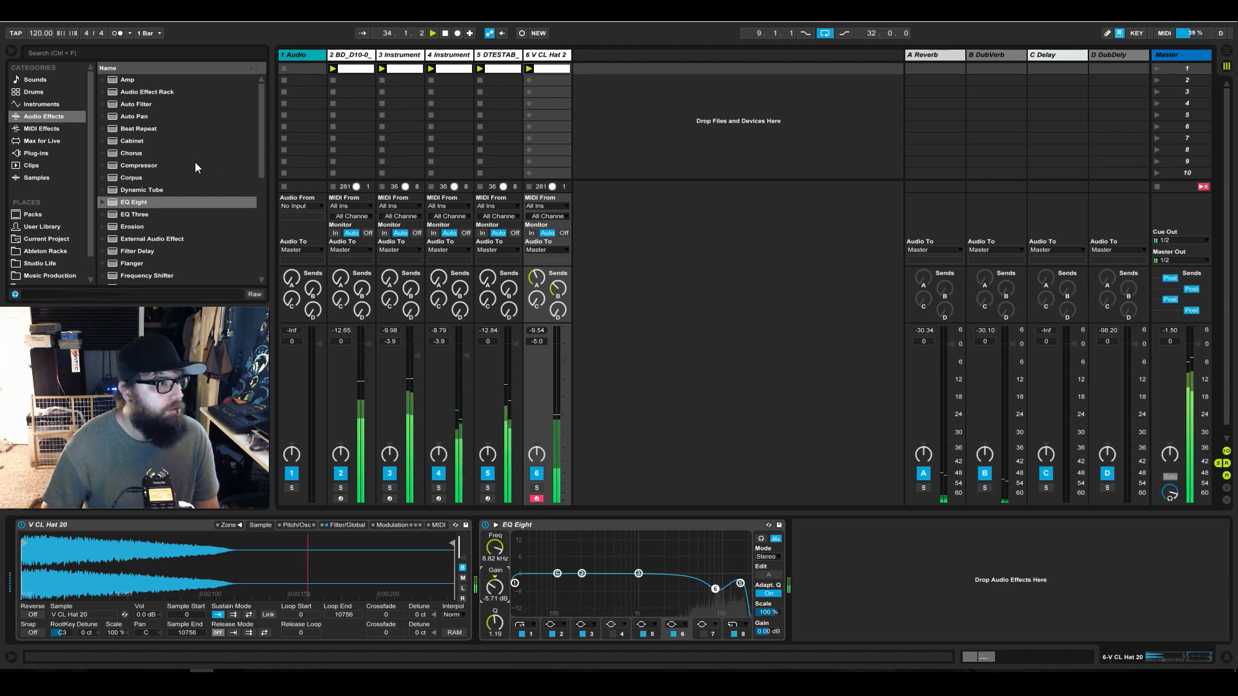
Add a Saturator with its default preset after the EQ Eight on the hat track
{"action": "scroll", "coordinate": [184, 231], "scroll_direction": "down", "scroll_amount": 6}
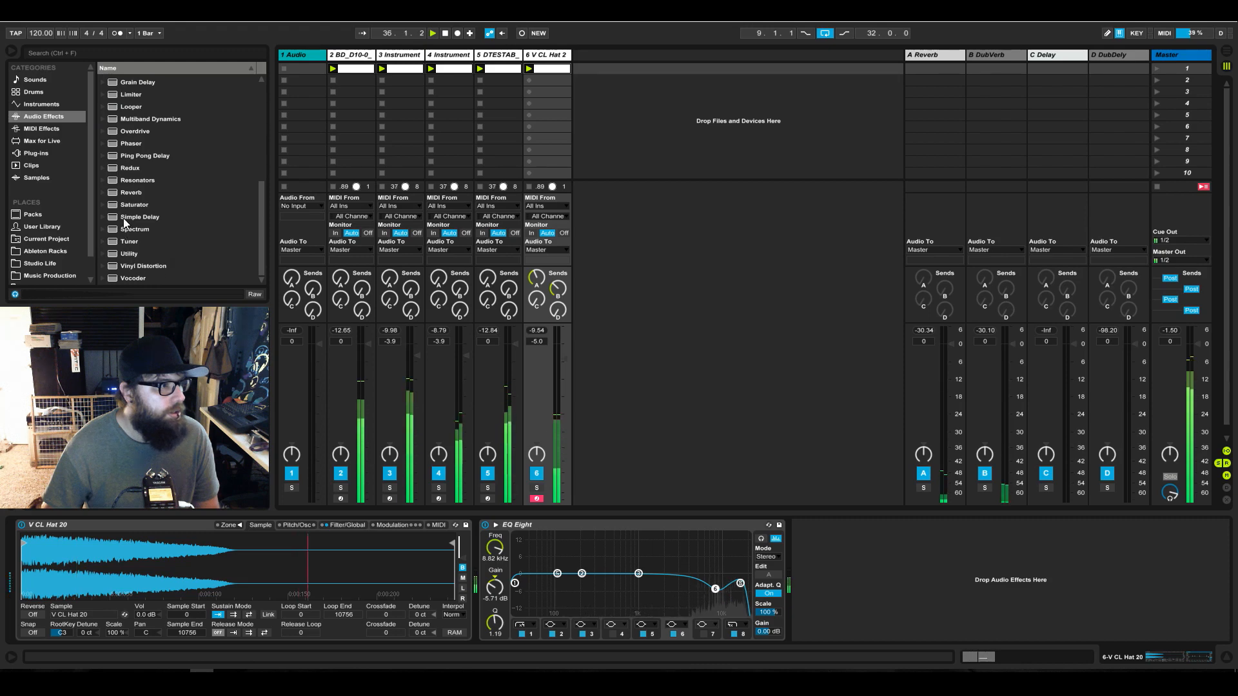
{"action": "left_click", "coordinate": [136, 206]}
{"action": "left_click_drag", "start_coordinate": [760, 527], "coordinate": [760, 527]}
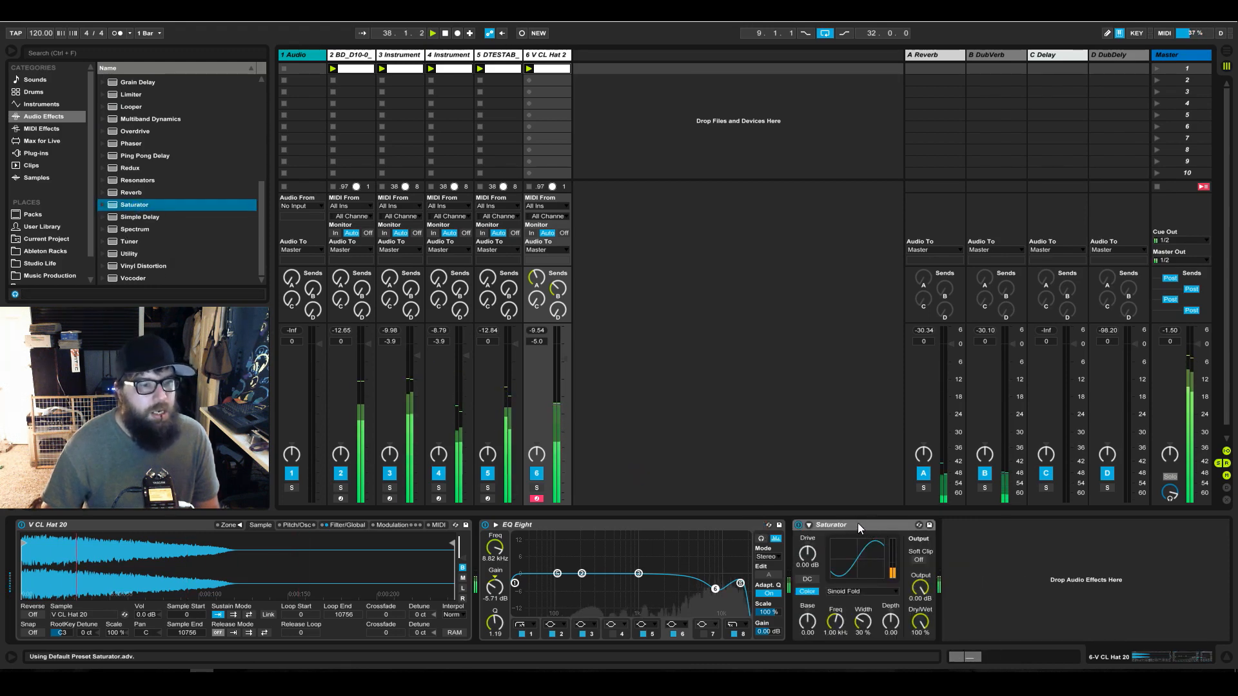
{"action": "left_click", "coordinate": [809, 525]}
{"action": "left_click", "coordinate": [809, 525]}
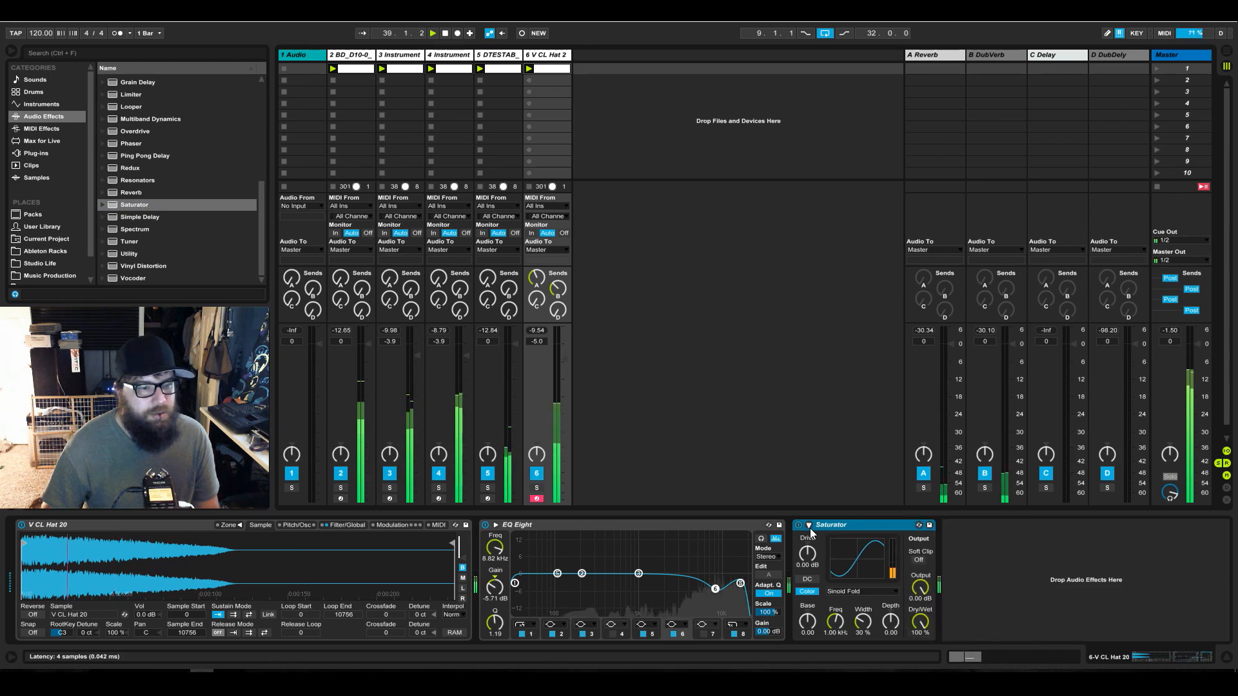
{"action": "left_click", "coordinate": [810, 525]}
{"action": "left_click", "coordinate": [809, 525]}
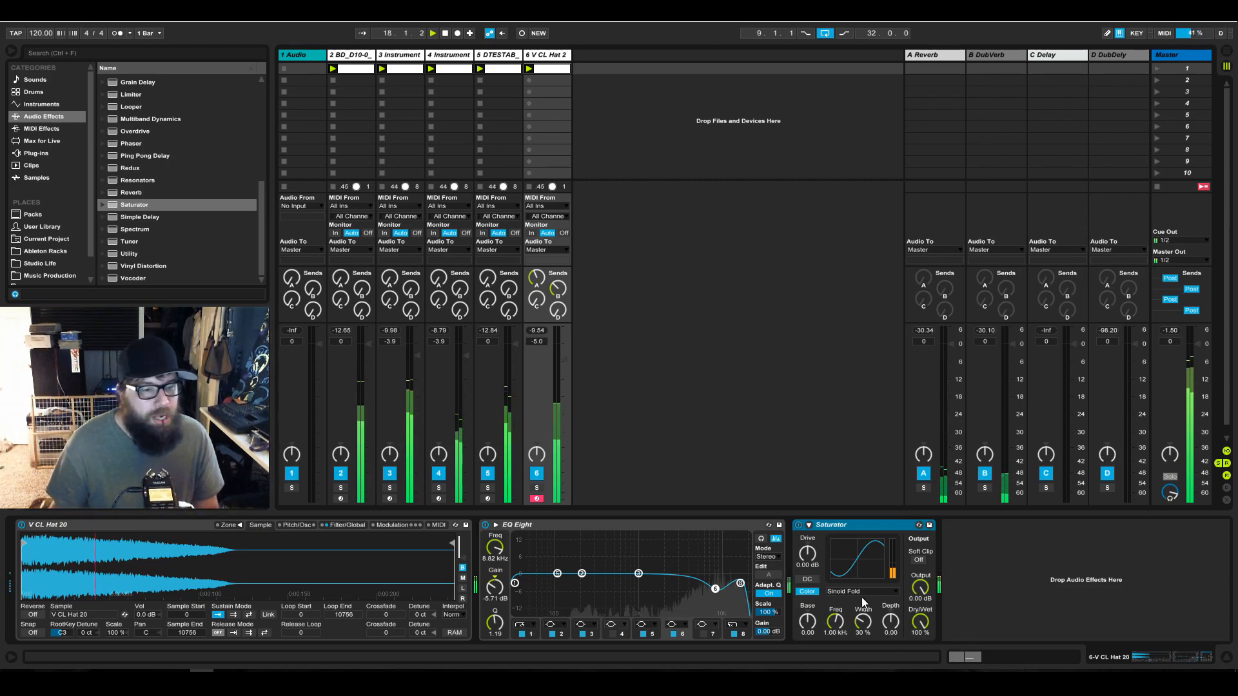
Review the quality options of the hat's devices: Saturator Hi-Quality, EQ Eight Oversampling and the Sampler's interpolation choices
{"action": "right_click", "coordinate": [898, 525]}
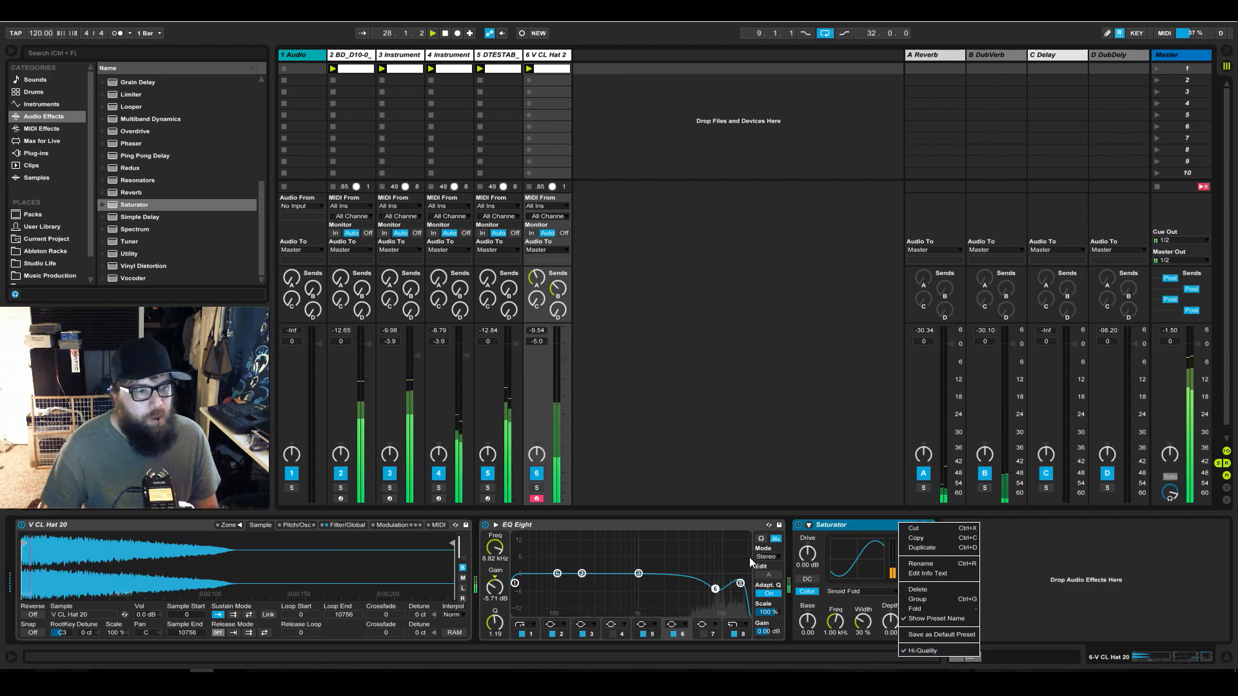
{"action": "right_click", "coordinate": [723, 527]}
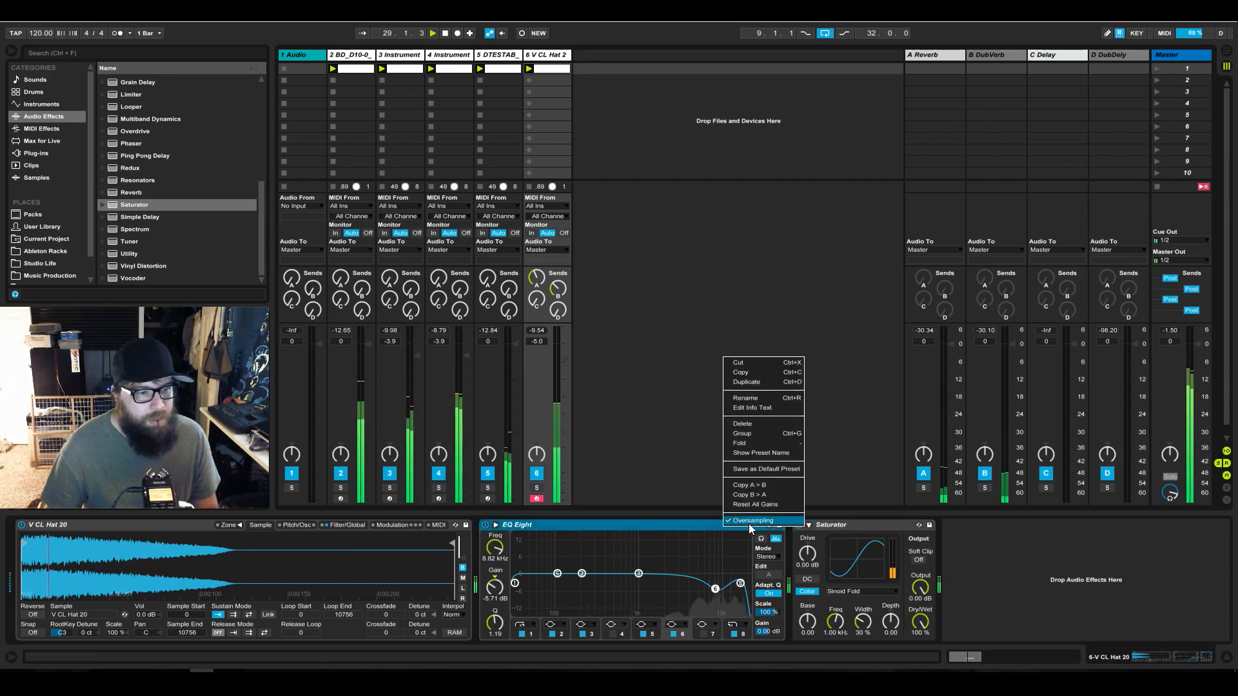
{"action": "right_click", "coordinate": [845, 529]}
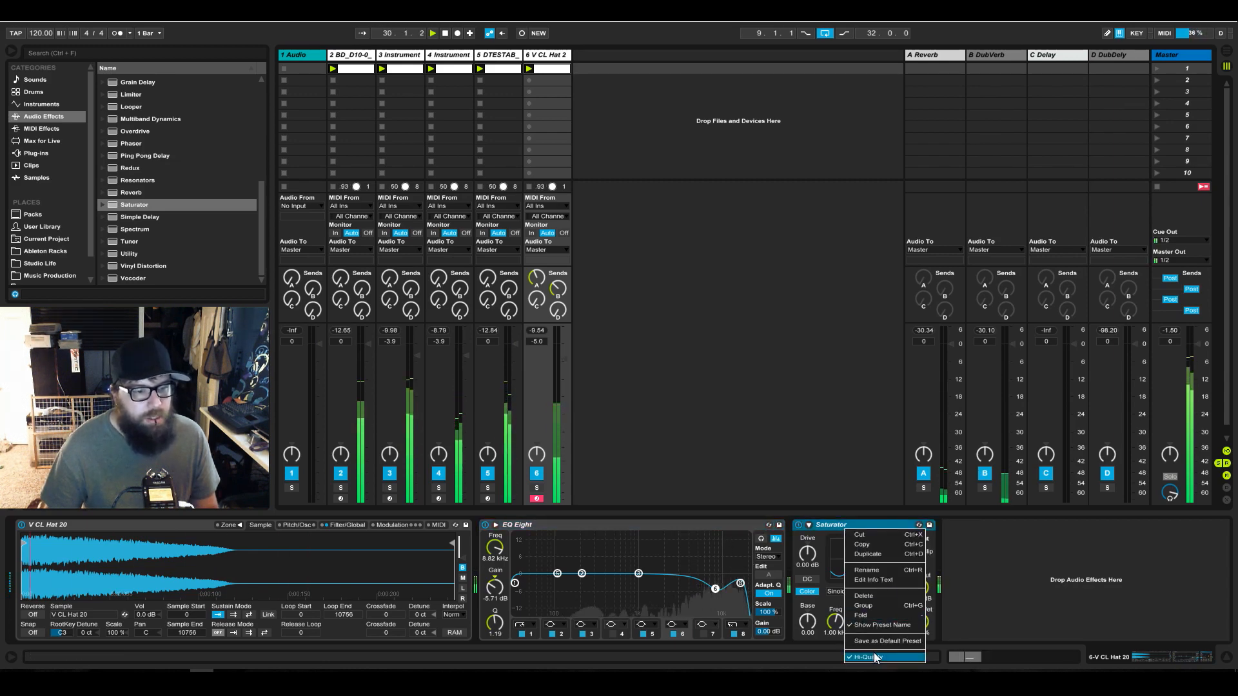
{"action": "right_click", "coordinate": [191, 526]}
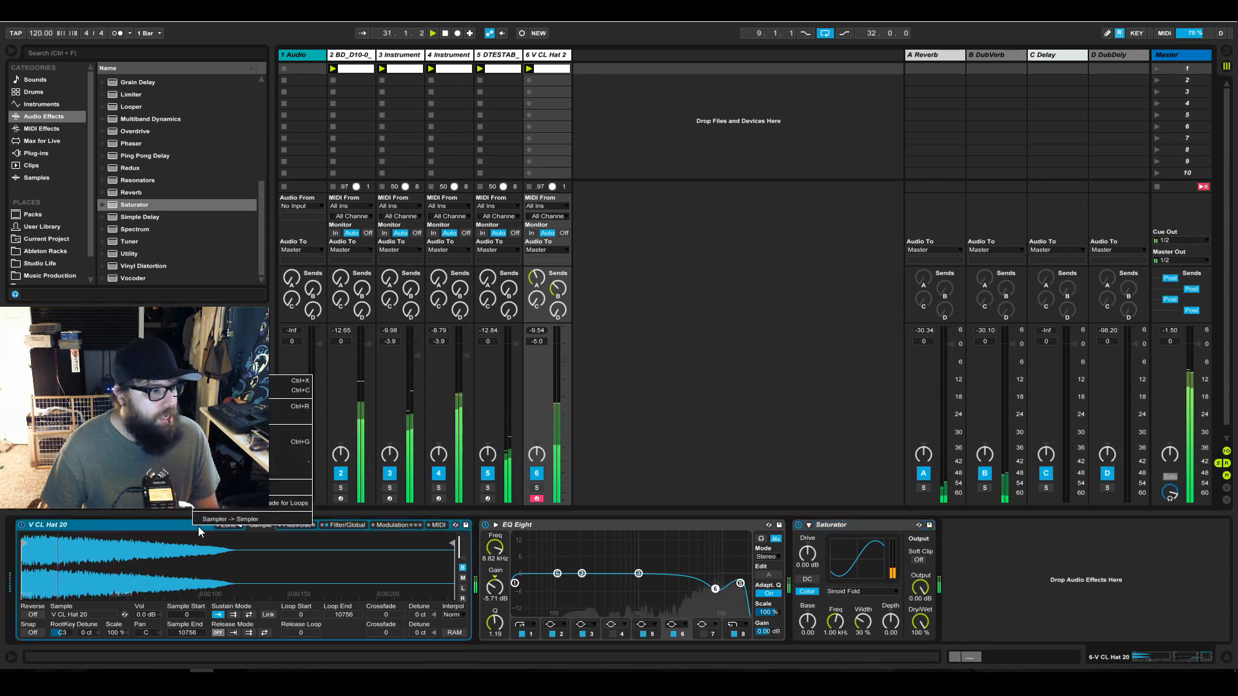
{"action": "left_click", "coordinate": [301, 561]}
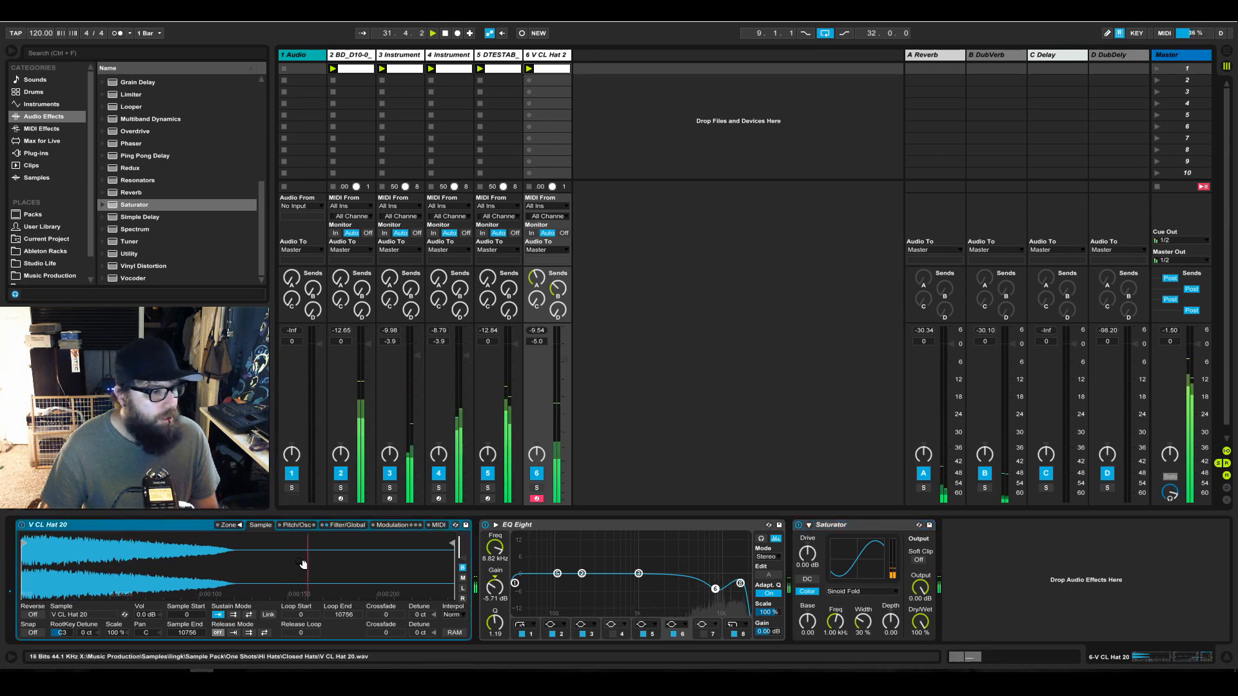
{"action": "left_click", "coordinate": [452, 614]}
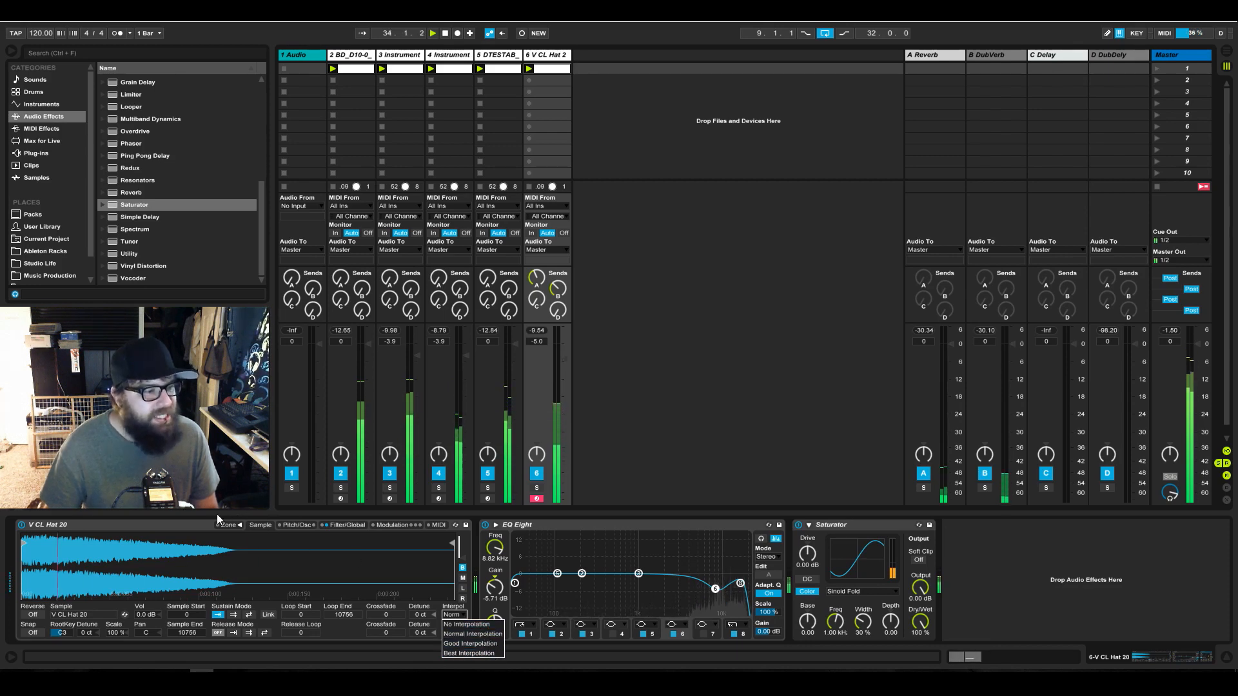
{"action": "left_click", "coordinate": [201, 528]}
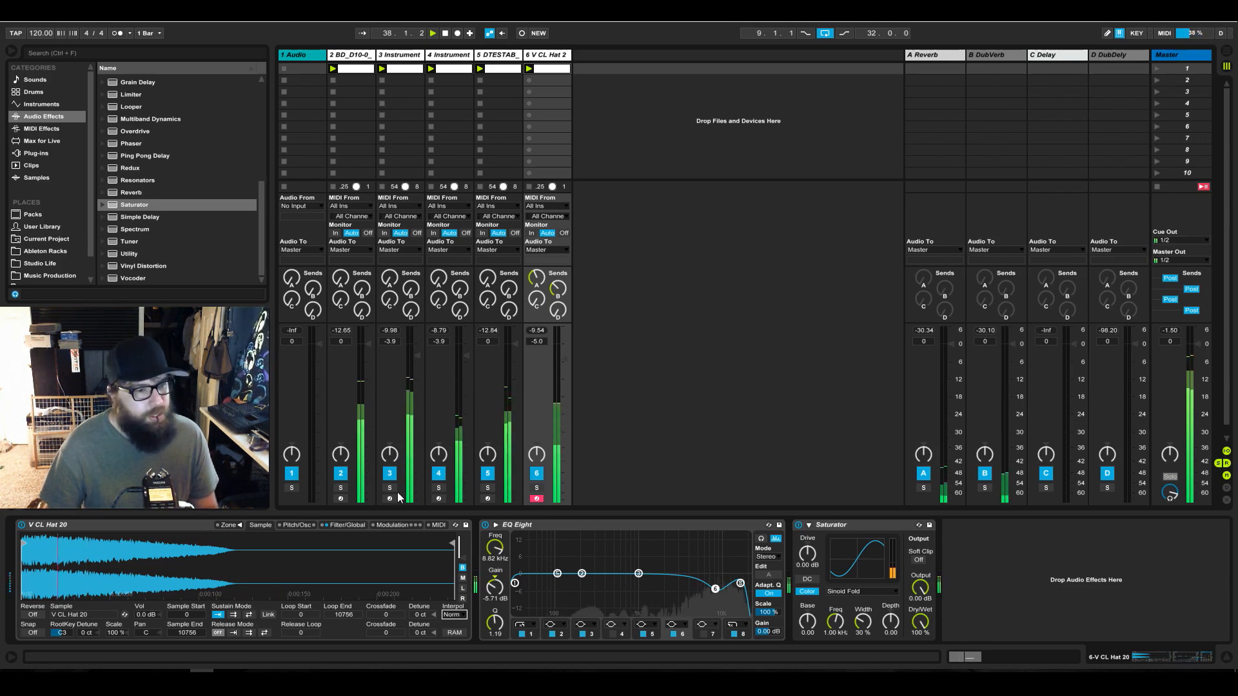
Lower the hat track's volume to -7.8 dB and add an empty Sampler on a new track beside it
{"action": "left_click_drag", "start_coordinate": [566, 358], "coordinate": [566, 381]}
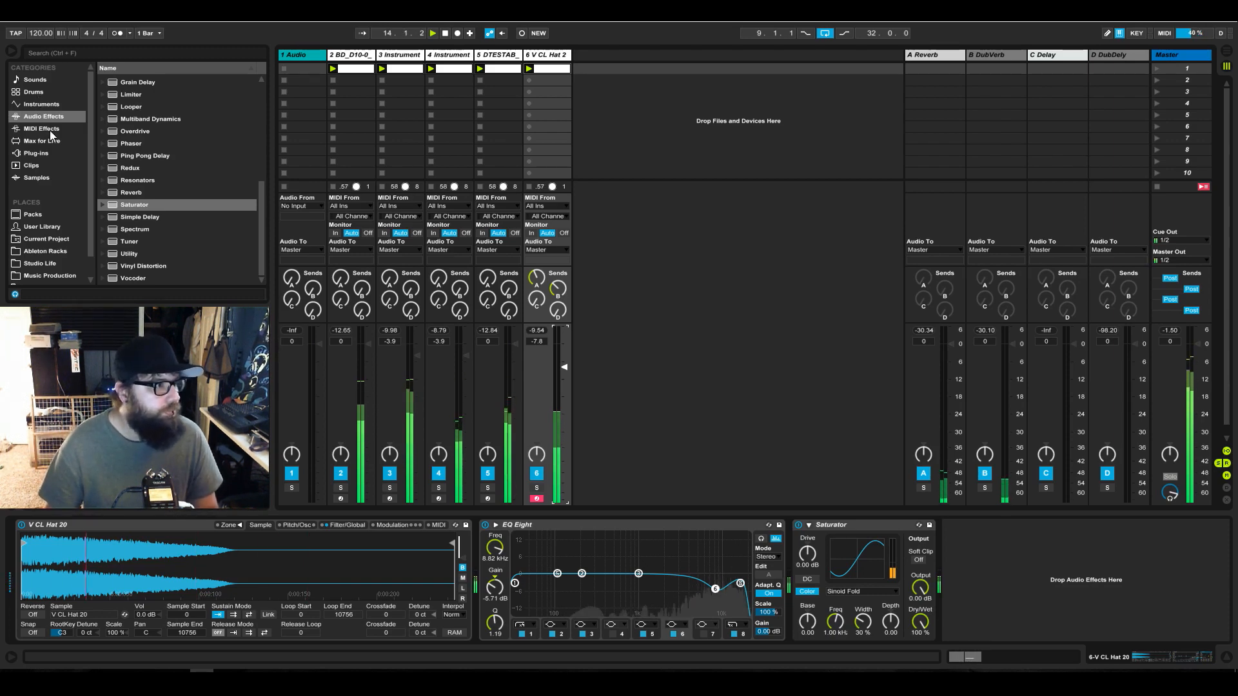
{"action": "left_click", "coordinate": [46, 106]}
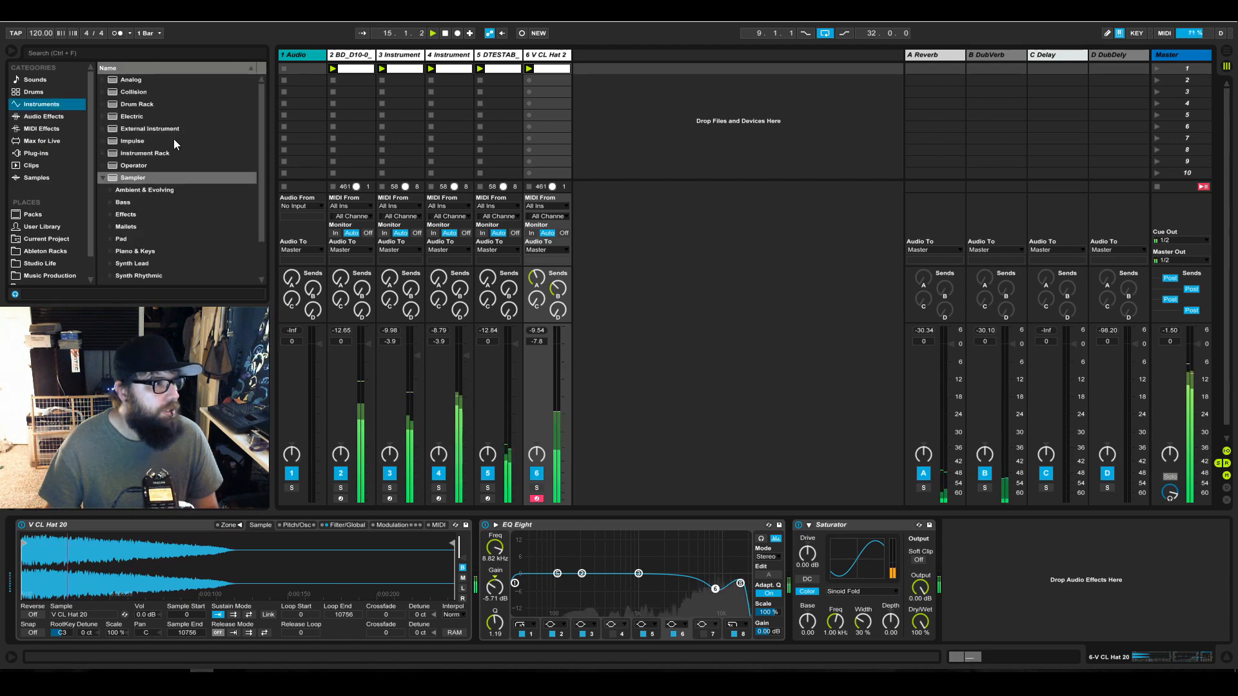
{"action": "left_click_drag", "start_coordinate": [145, 177], "coordinate": [623, 101]}
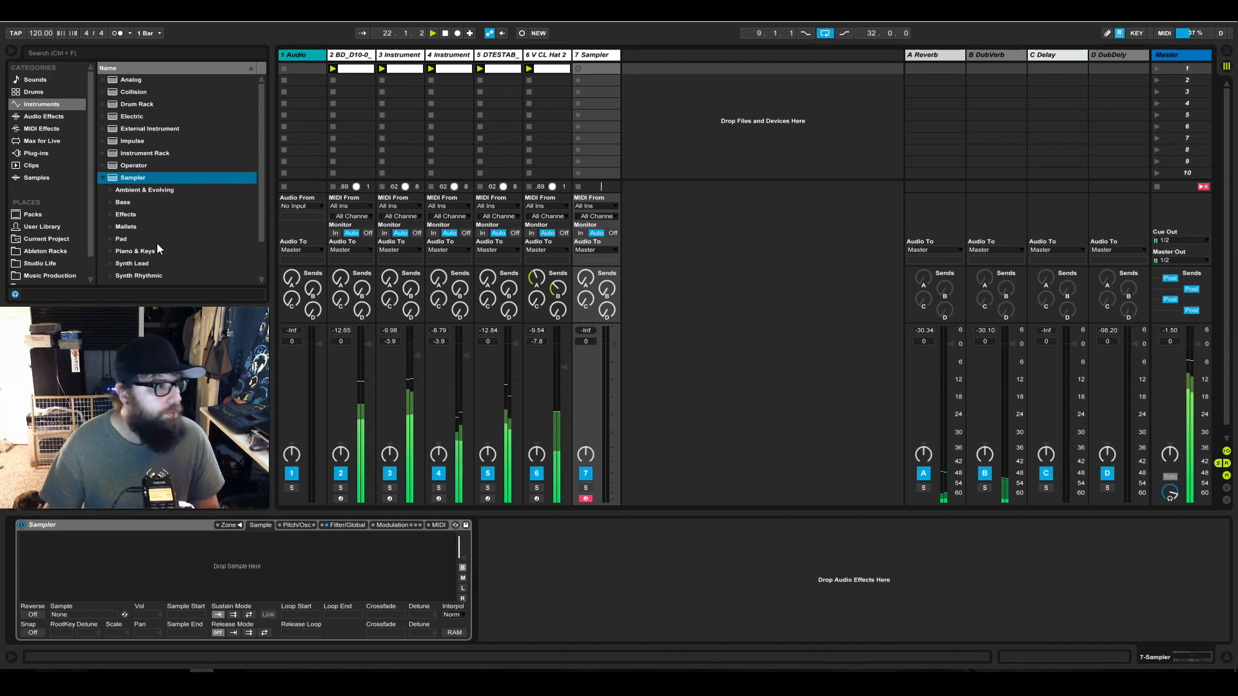
Browse the Music Production samples to the Sample Pack's One Shots and expand the Bass folder
{"action": "left_click", "coordinate": [82, 263]}
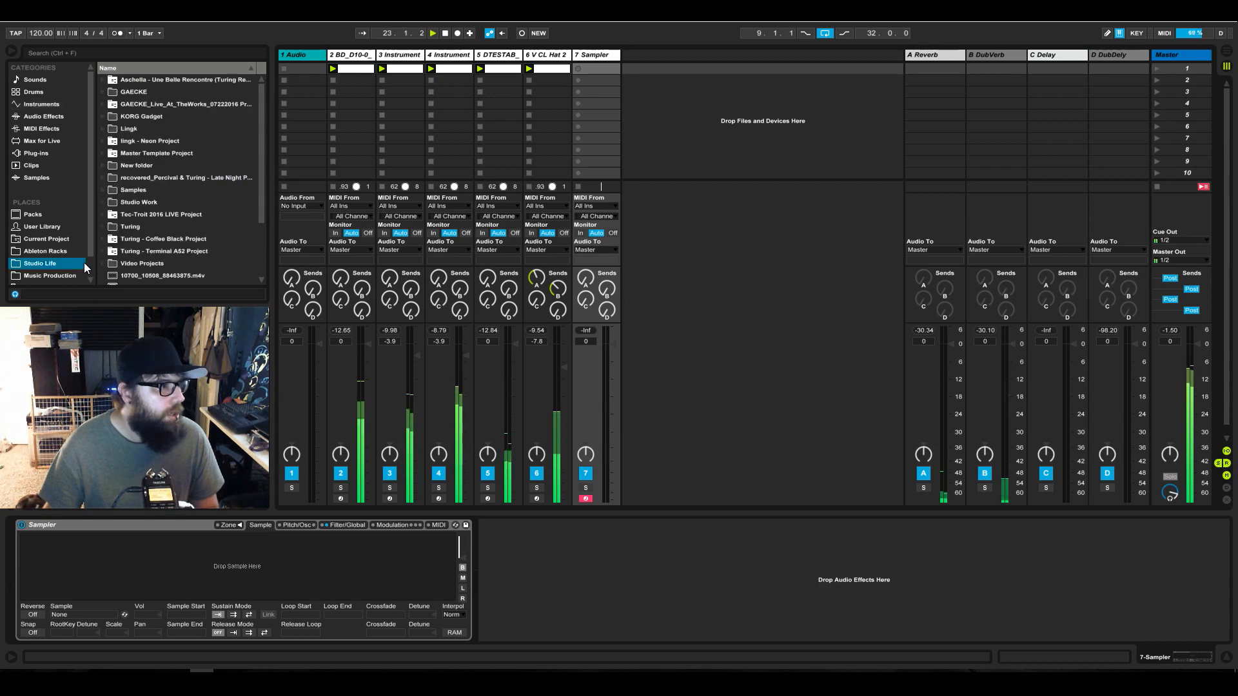
{"action": "left_click", "coordinate": [72, 276]}
{"action": "scroll", "coordinate": [89, 266], "scroll_direction": "down", "scroll_amount": 1}
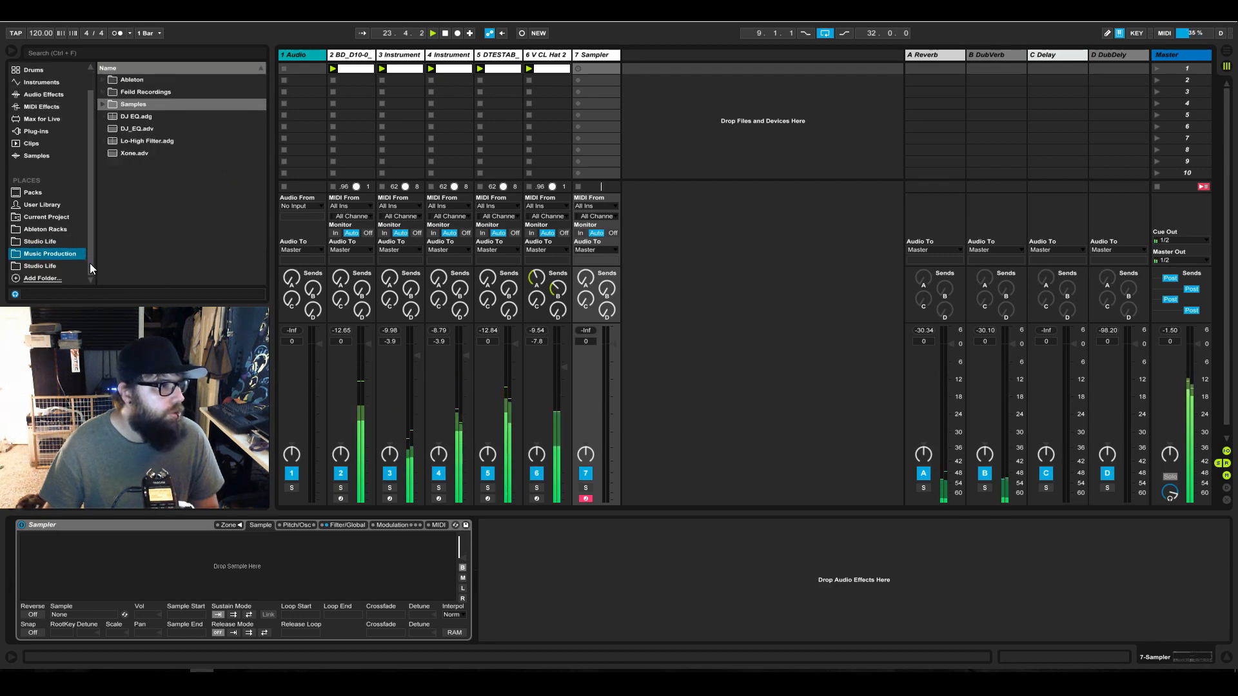
{"action": "left_click", "coordinate": [106, 102]}
{"action": "left_click_drag", "start_coordinate": [262, 101], "coordinate": [260, 143]}
{"action": "left_click", "coordinate": [134, 202]}
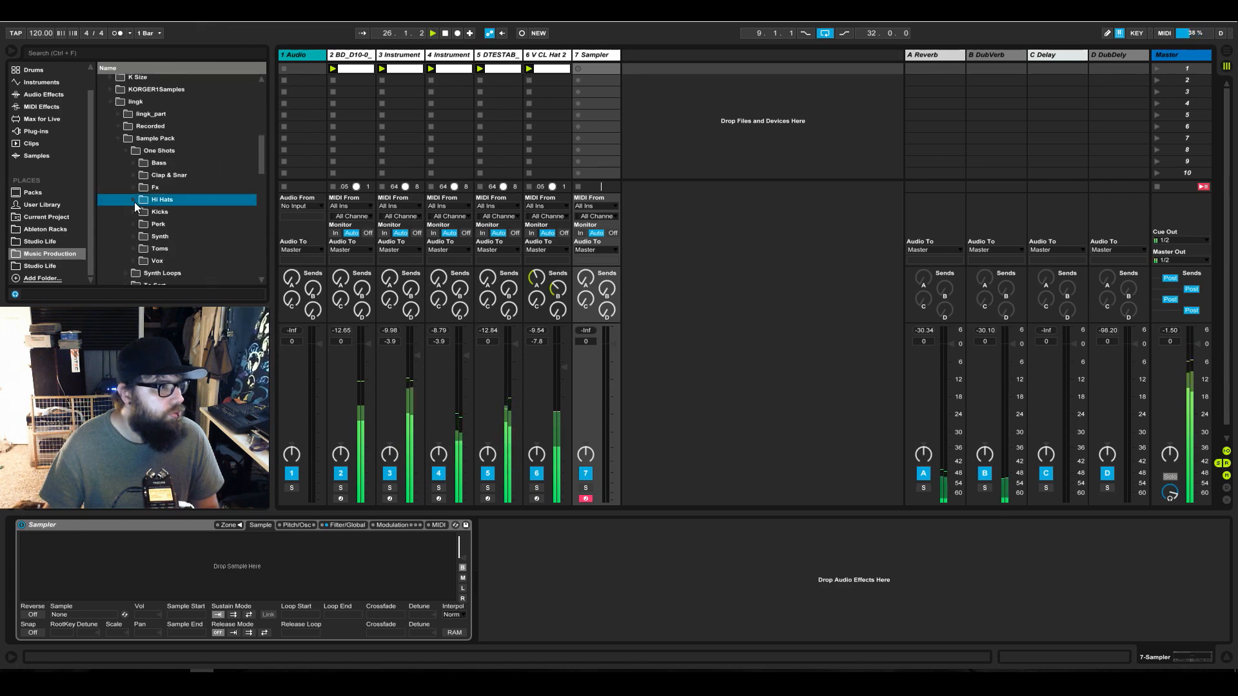
{"action": "left_click", "coordinate": [132, 164]}
Stop playback and audition bass one-shots from L Bass 1.wav down to V Bass 10.wav
{"action": "left_click", "coordinate": [178, 176]}
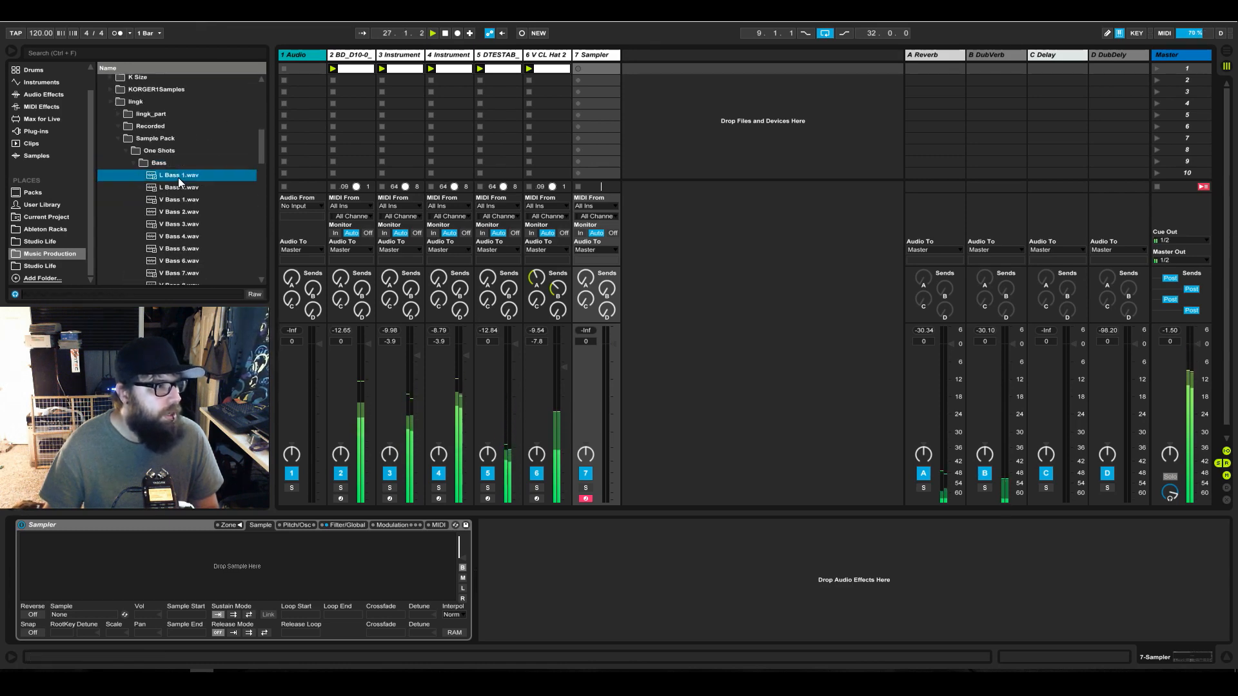
{"action": "left_click", "coordinate": [184, 187]}
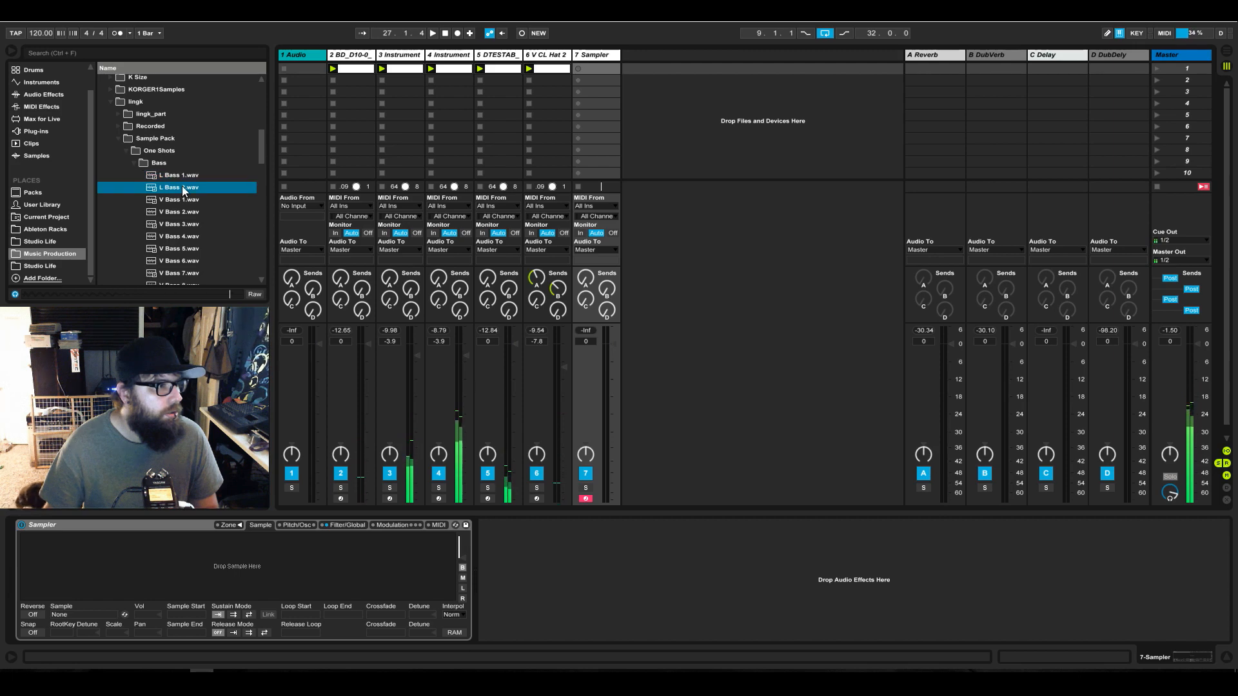
{"action": "left_click", "coordinate": [185, 200]}
{"action": "scroll", "coordinate": [185, 213], "scroll_direction": "down", "scroll_amount": 1}
{"action": "left_click", "coordinate": [185, 227]}
{"action": "left_click", "coordinate": [187, 249]}
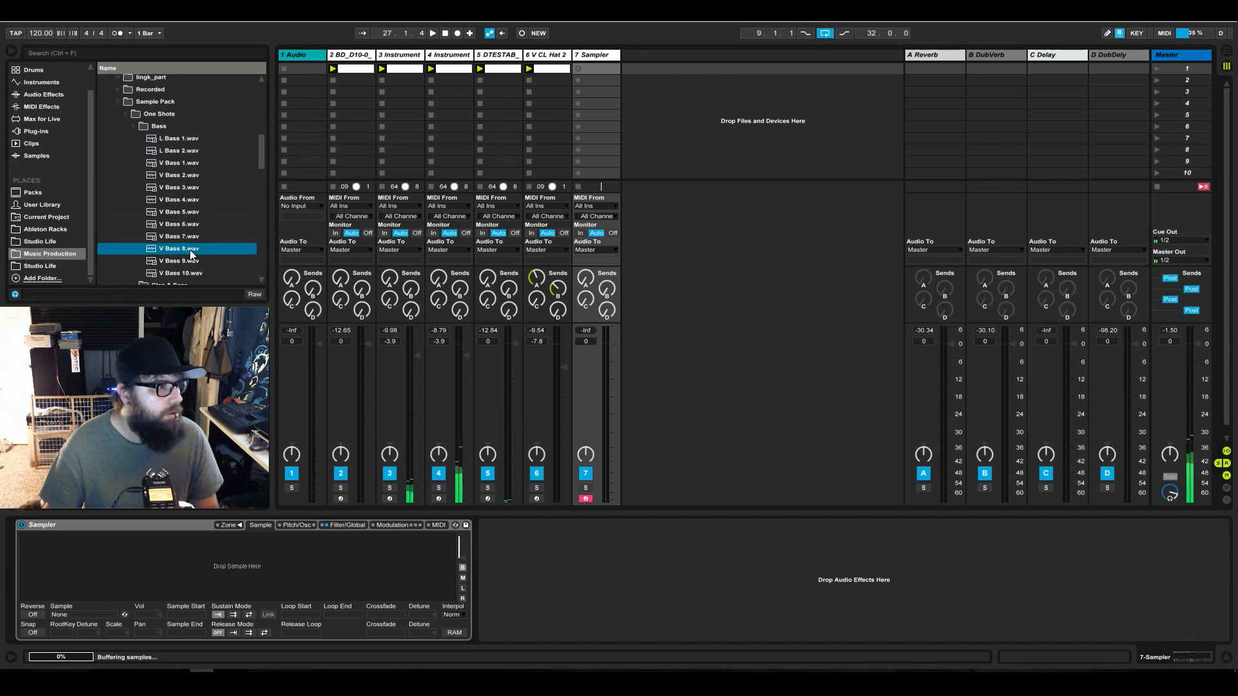
{"action": "left_click", "coordinate": [191, 262]}
{"action": "left_click", "coordinate": [188, 274]}
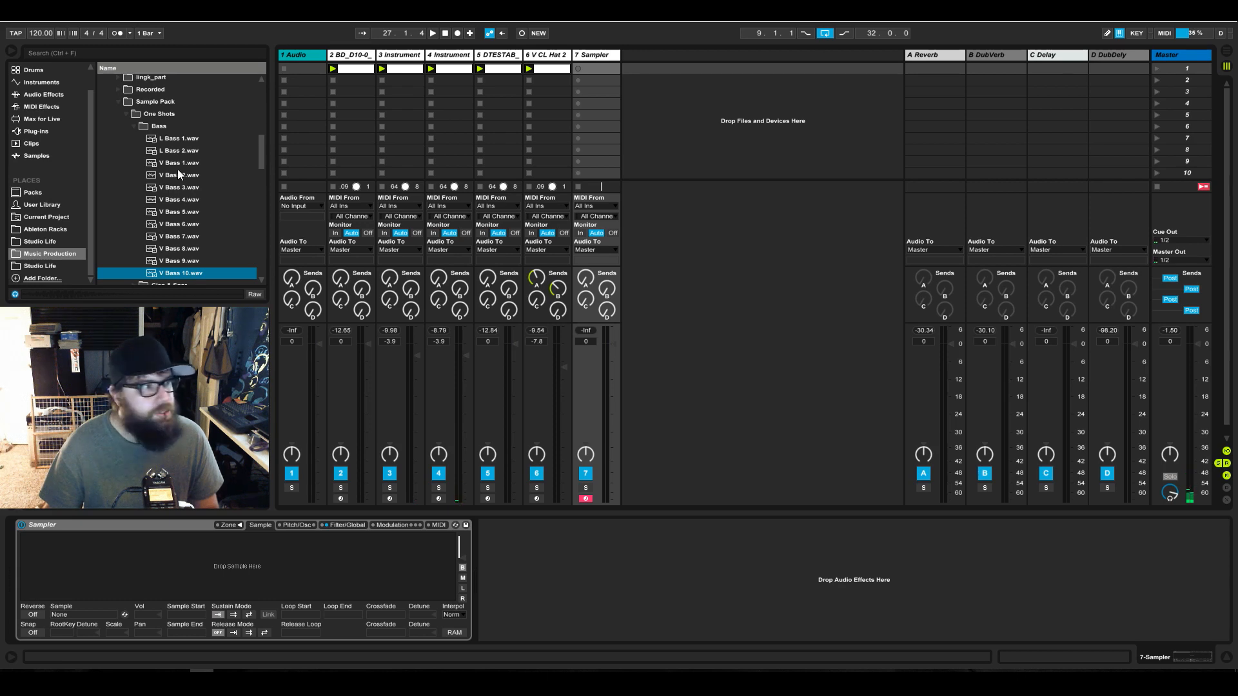
Audition the bass one-shots again one by one from L Bass 1.wav, recheck V Bass 5.wav, and look over the neighbouring One Shots folders
{"action": "left_click", "coordinate": [170, 140]}
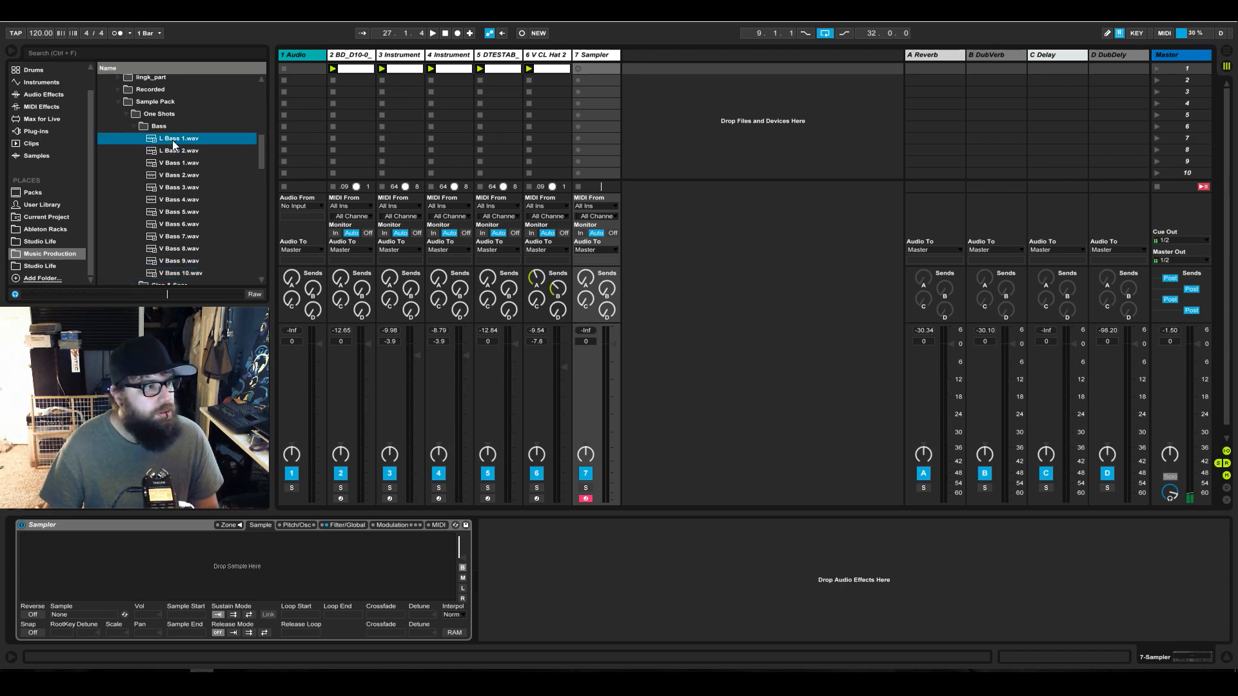
{"action": "left_click", "coordinate": [178, 151]}
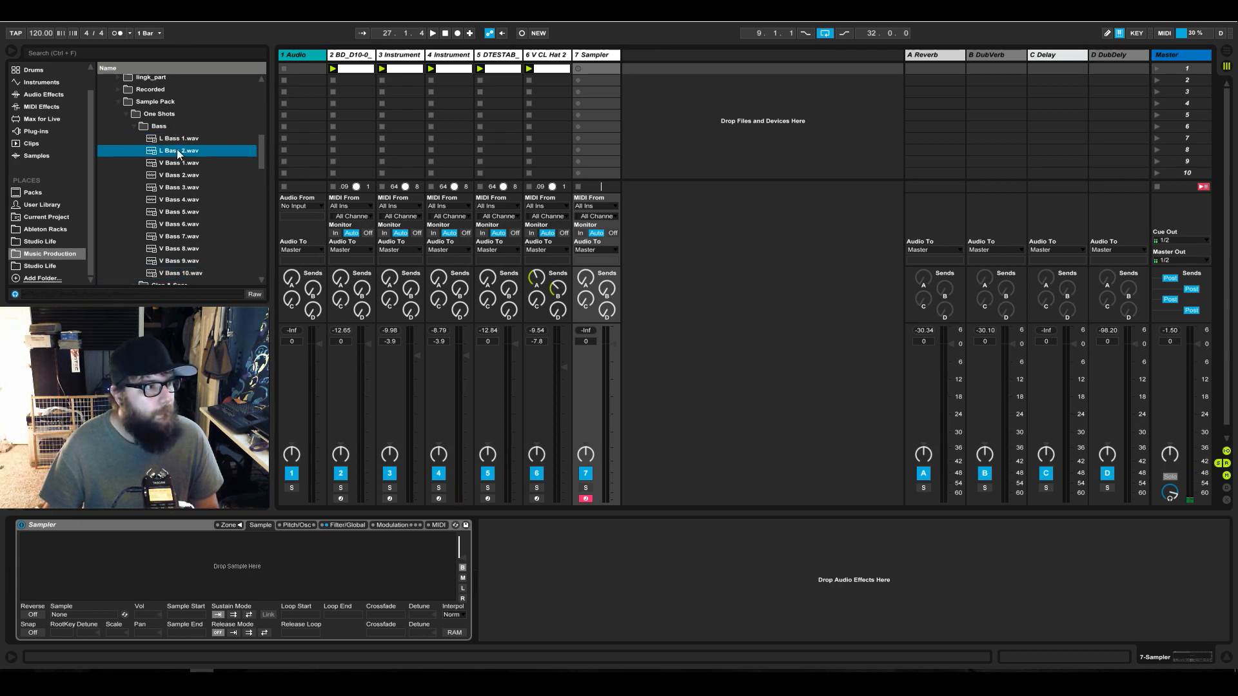
{"action": "key", "text": "Down"}
{"action": "key", "text": "Down"}
{"action": "key", "text": "Down"}
{"action": "key", "text": "Down"}
{"action": "key", "text": "Down"}
{"action": "key", "text": "Down"}
{"action": "key", "text": "Down"}
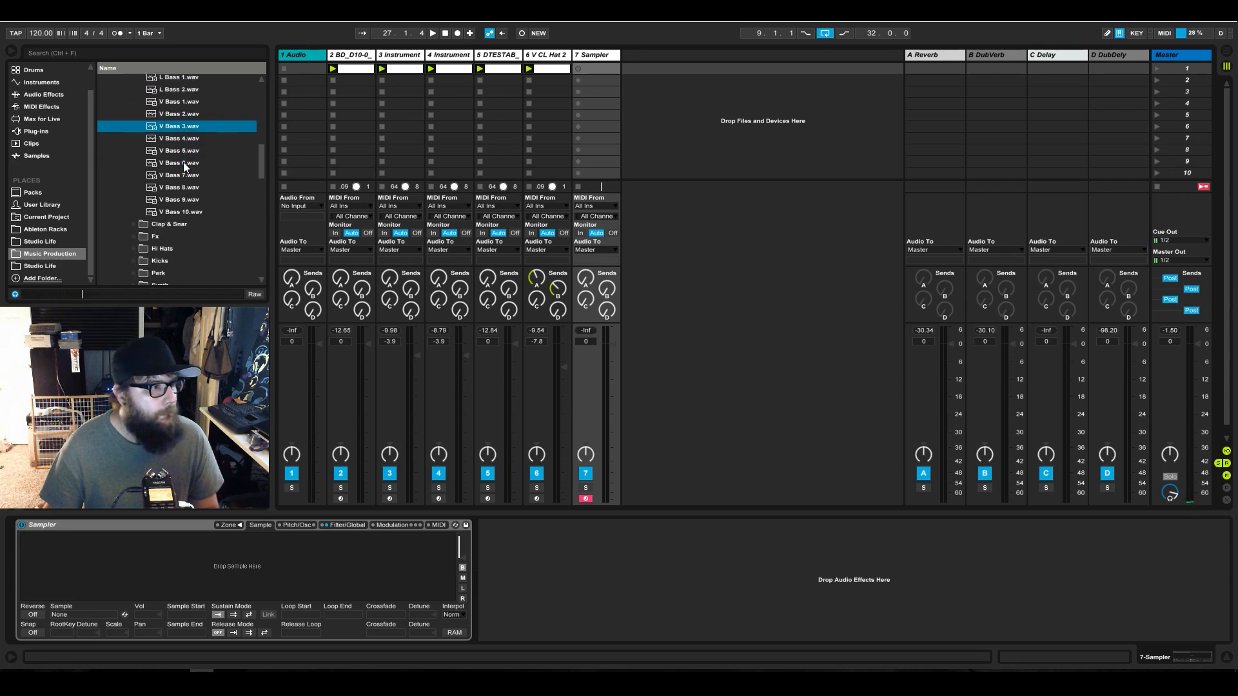
{"action": "key", "text": "Down"}
{"action": "key", "text": "Down"}
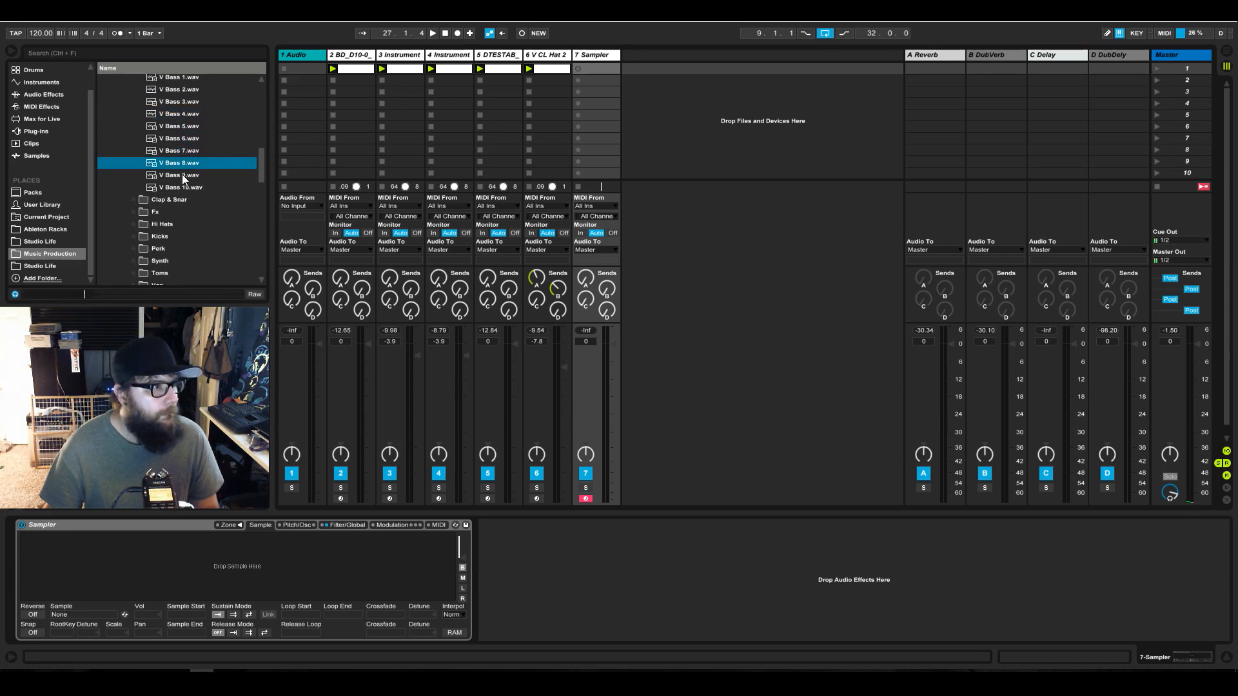
{"action": "key", "text": "Down"}
{"action": "left_click", "coordinate": [187, 126]}
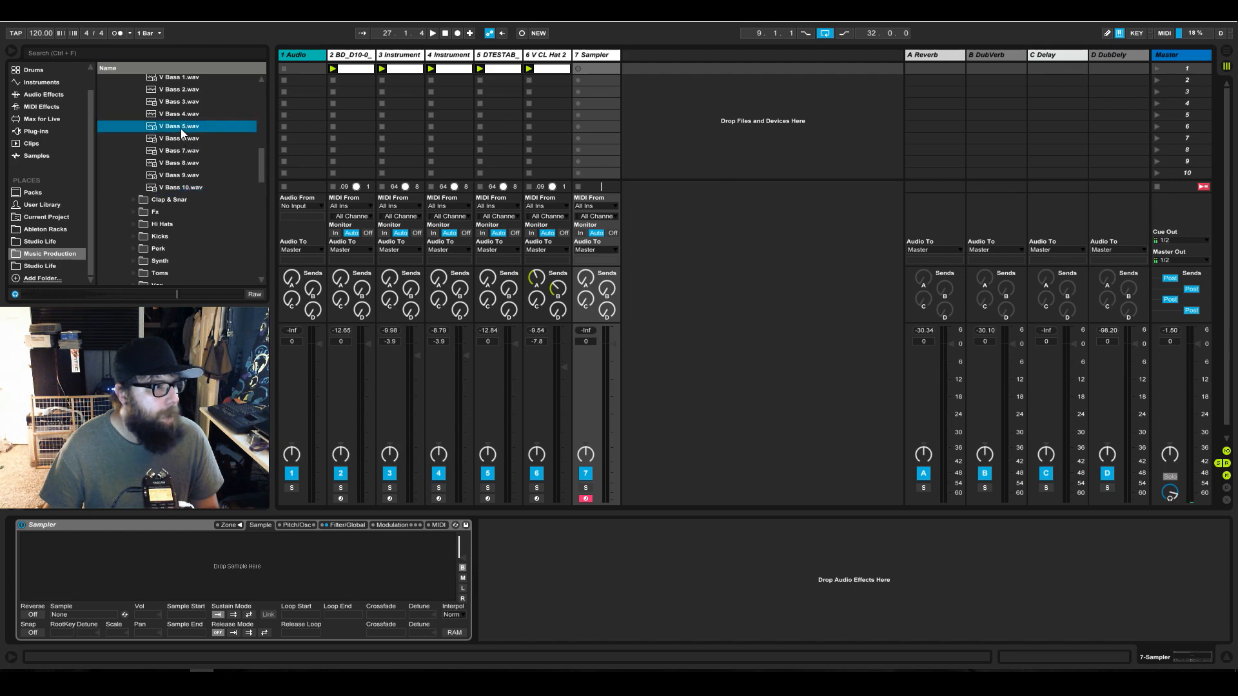
{"action": "scroll", "coordinate": [180, 129], "scroll_direction": "down", "scroll_amount": 3}
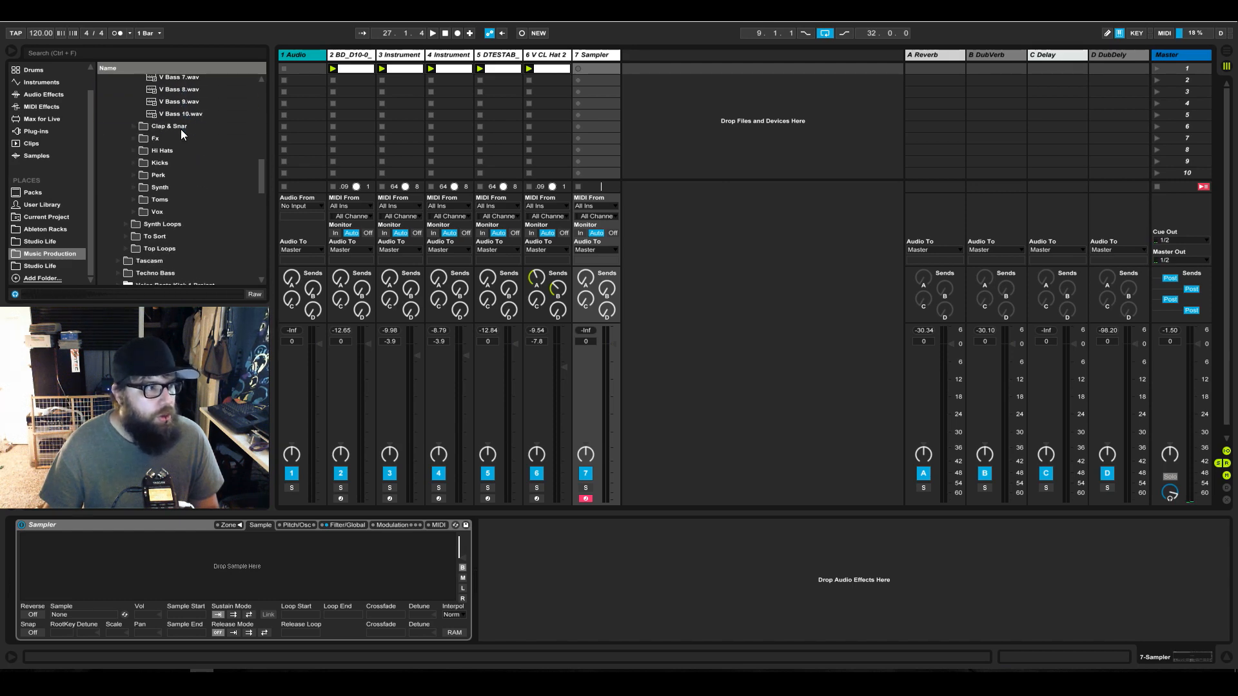
Audition waveforms in the Wave Table samples folder and load Wave Table D2 Sin.wav into the empty Sampler
{"action": "scroll", "coordinate": [121, 234], "scroll_direction": "down", "scroll_amount": 2}
{"action": "scroll", "coordinate": [115, 247], "scroll_direction": "down", "scroll_amount": 2}
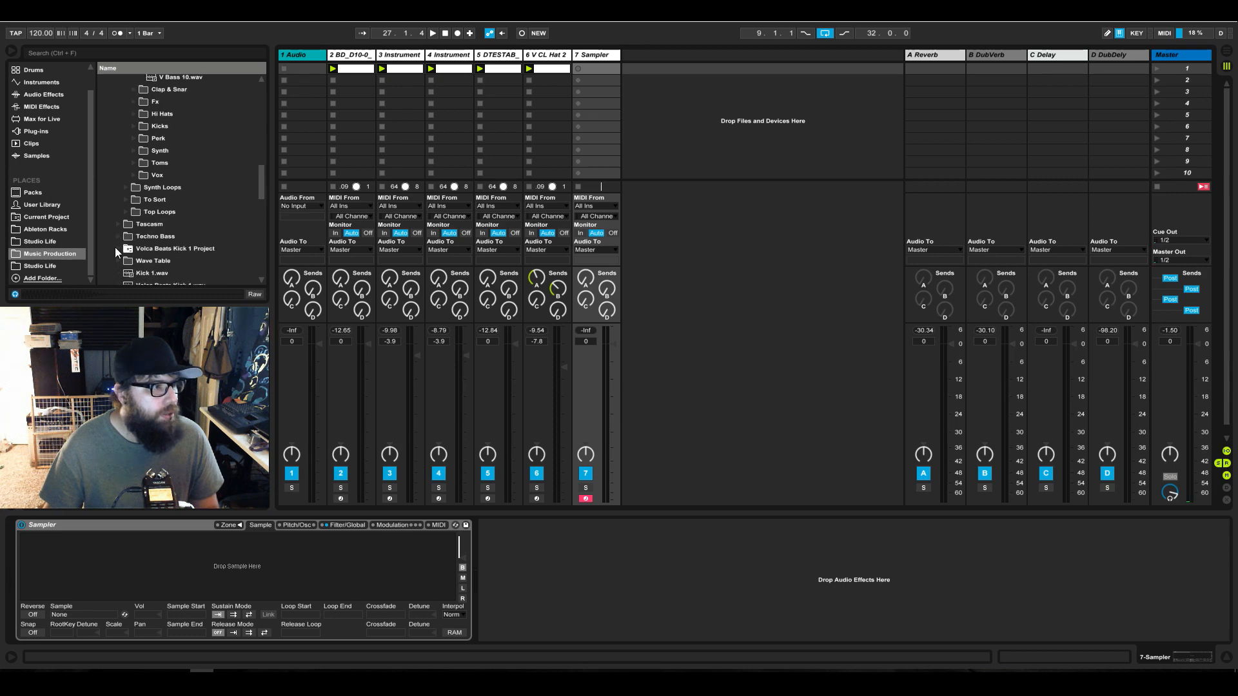
{"action": "left_click", "coordinate": [118, 237]}
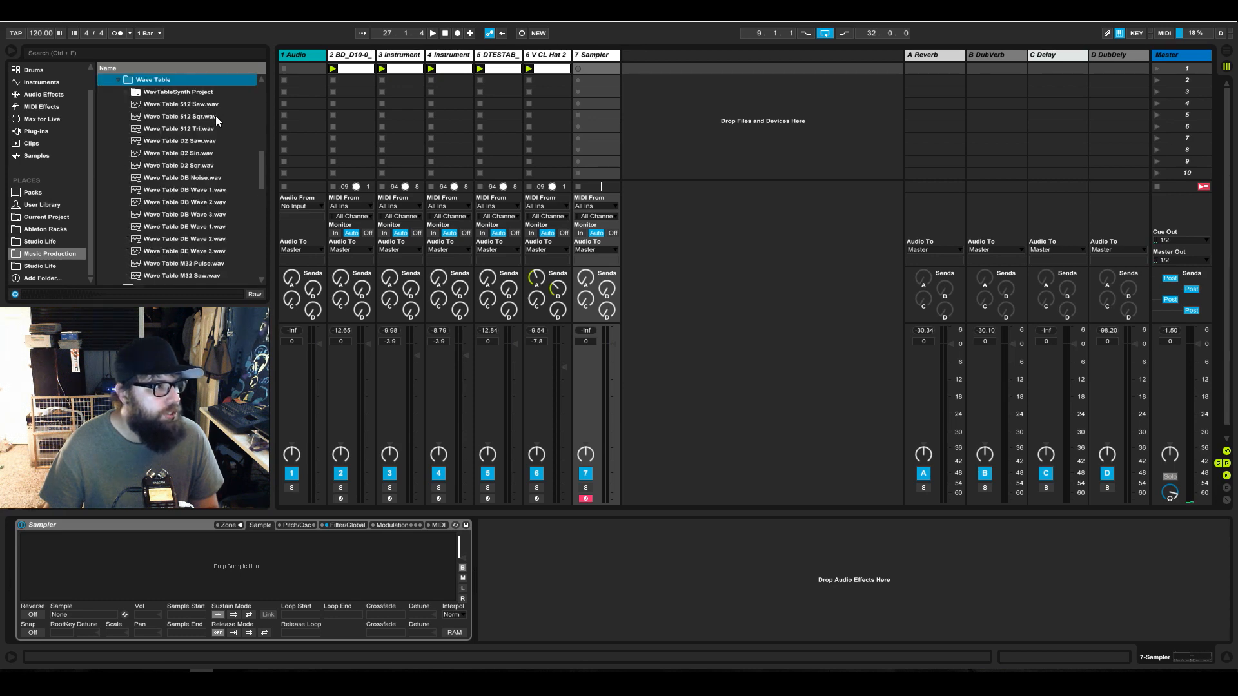
{"action": "left_click", "coordinate": [211, 133]}
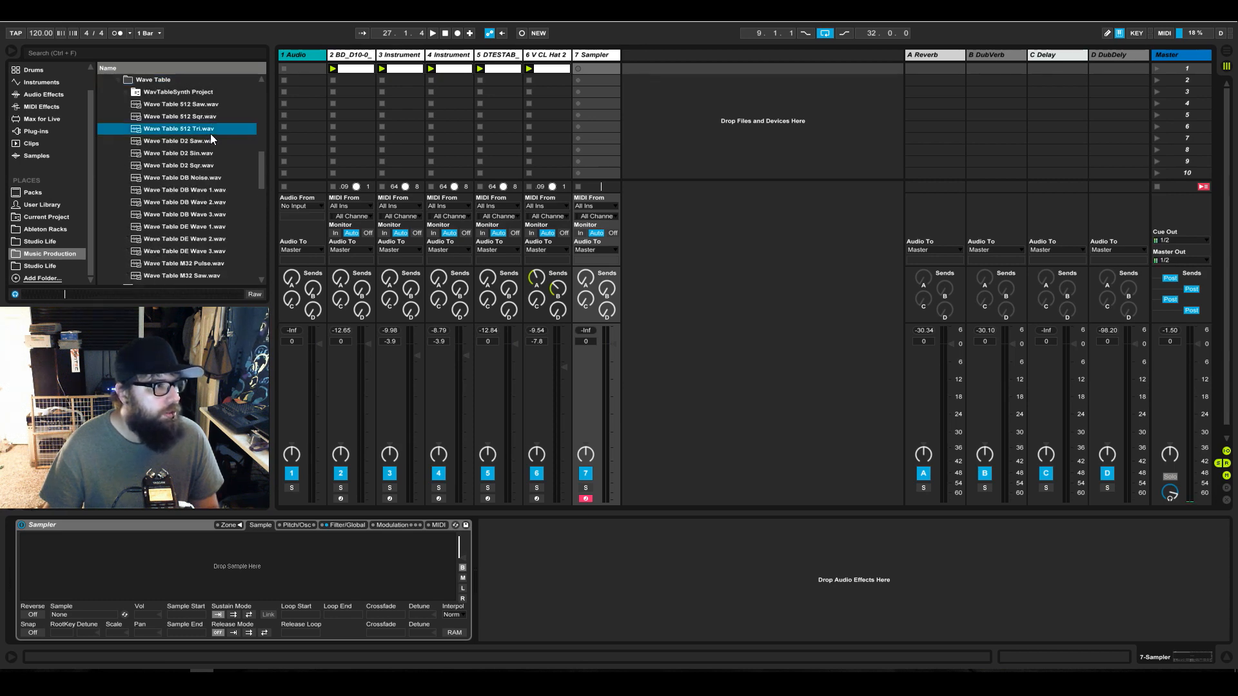
{"action": "left_click", "coordinate": [210, 155]}
{"action": "left_click", "coordinate": [208, 164]}
{"action": "left_click", "coordinate": [202, 155]}
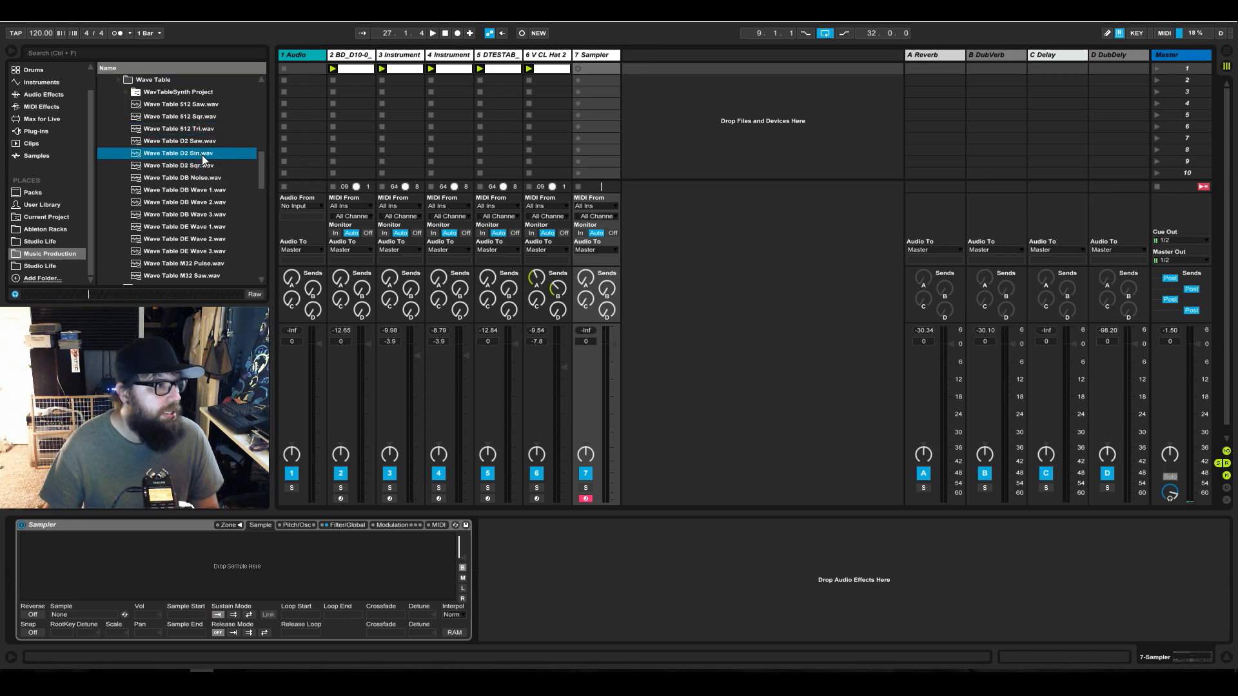
{"action": "left_click_drag", "start_coordinate": [203, 155], "coordinate": [334, 574]}
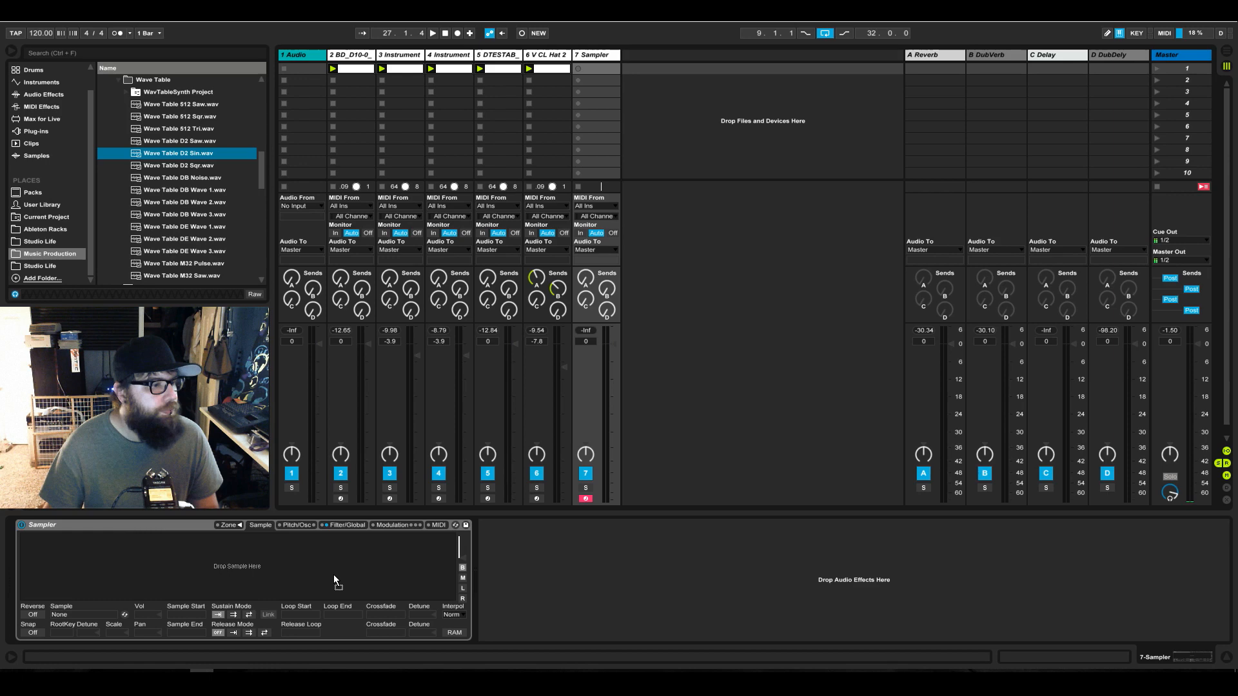
Enable the forward sustain loop for the sine sample and set the loop start to 2385 and loop end to 3801
{"action": "left_click", "coordinate": [328, 528]}
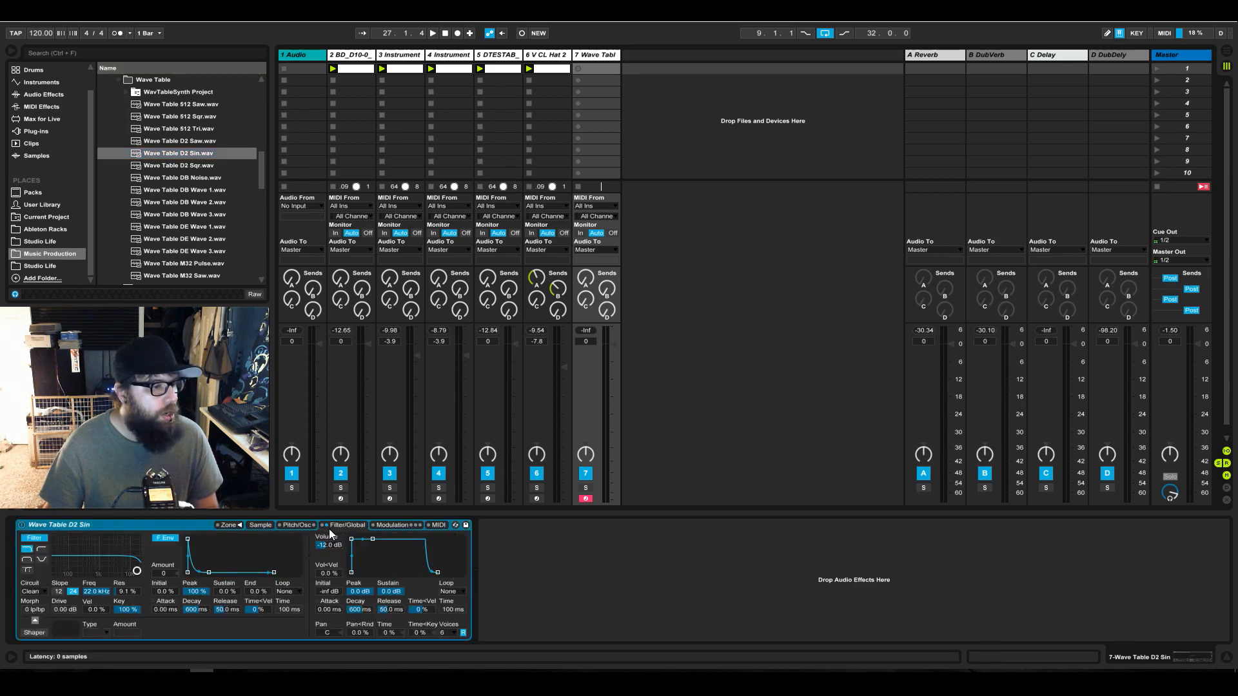
{"action": "left_click", "coordinate": [285, 524]}
{"action": "left_click", "coordinate": [264, 523]}
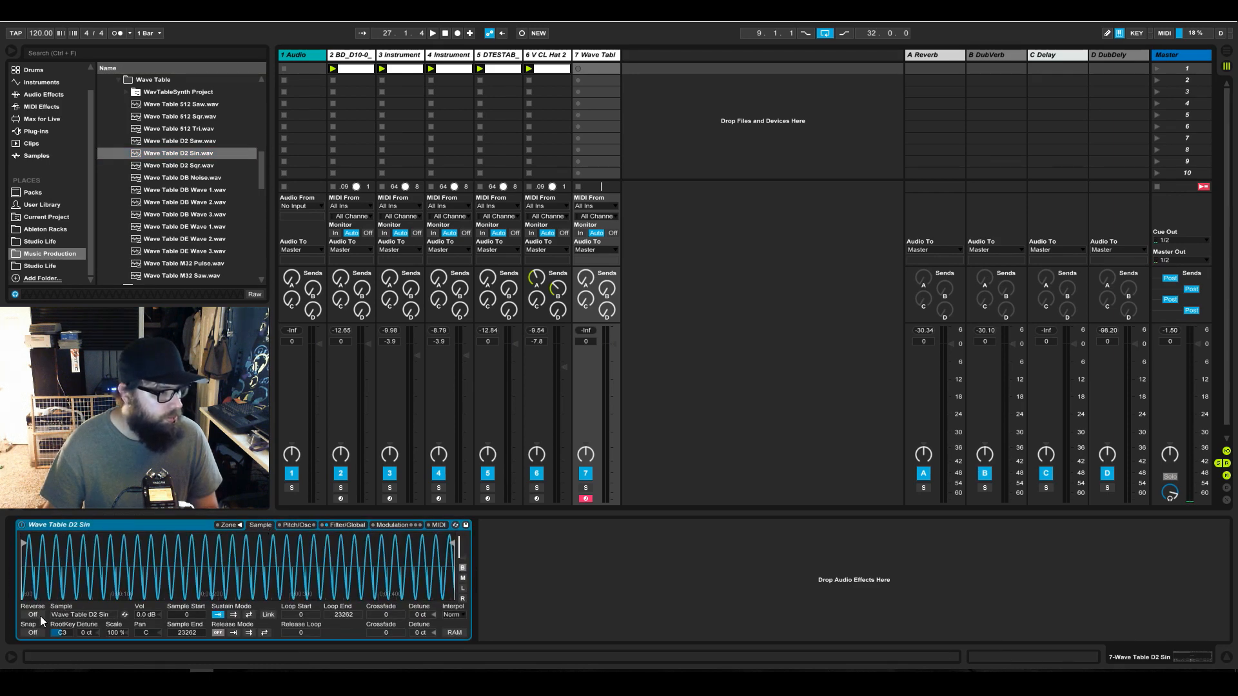
{"action": "left_click", "coordinate": [233, 614]}
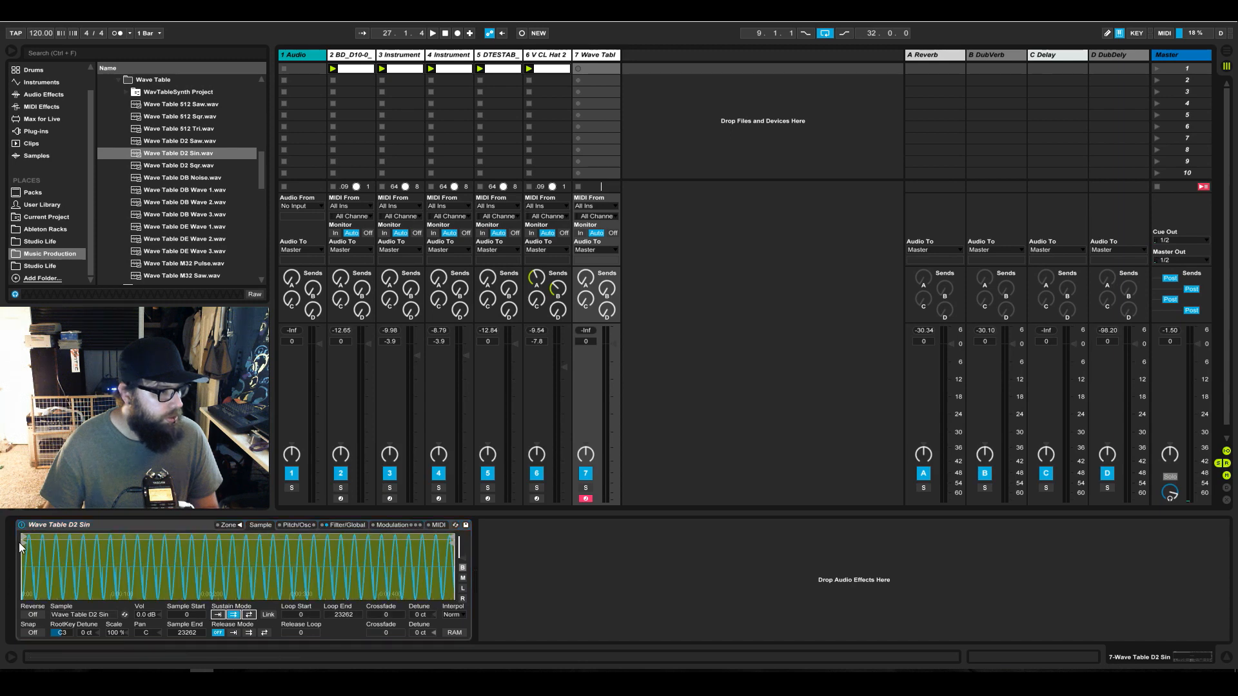
{"action": "left_click_drag", "start_coordinate": [23, 541], "coordinate": [56, 540]}
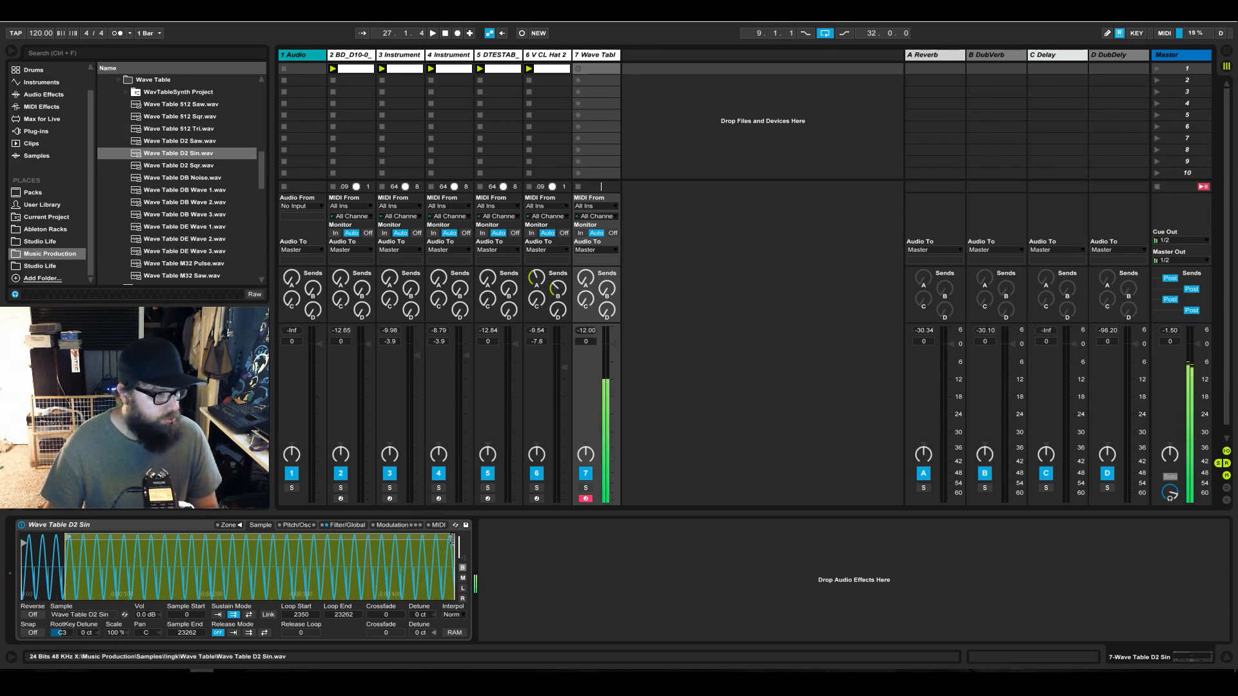
{"action": "left_click_drag", "start_coordinate": [452, 539], "coordinate": [89, 540]}
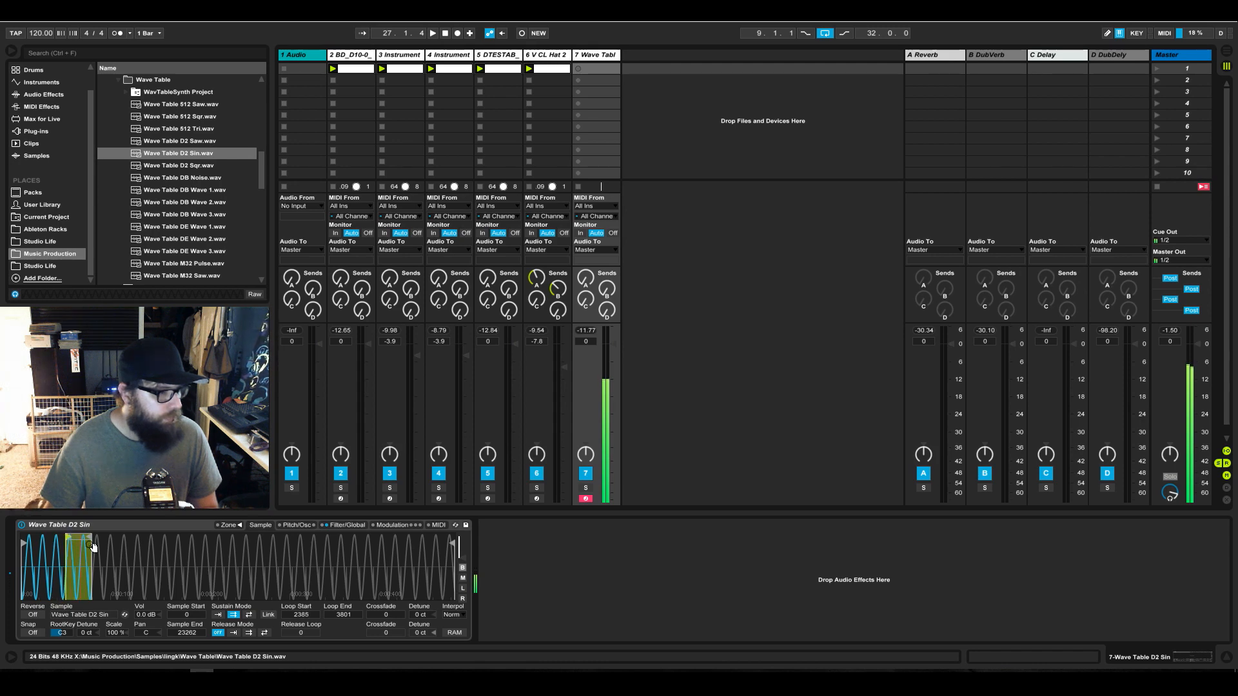
Lower the Sampler's low-pass filter to 111 Hz with 16% resonance and create an empty MIDI clip in the track's first slot
{"action": "left_click", "coordinate": [340, 526]}
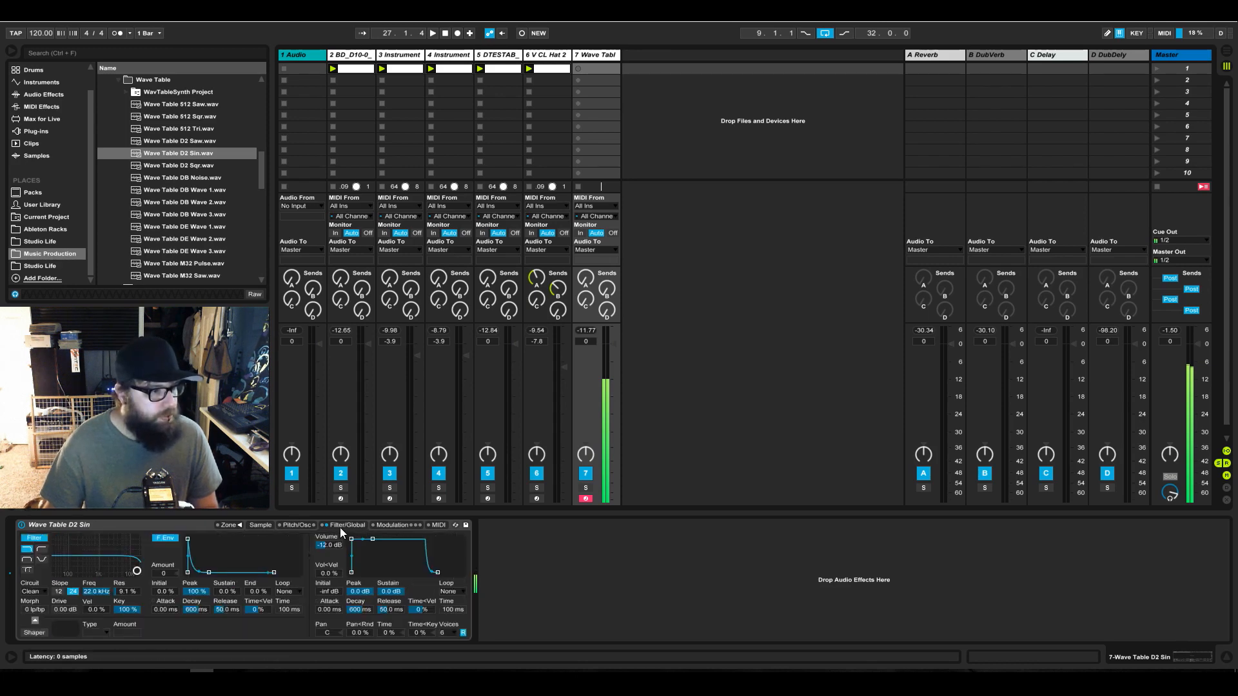
{"action": "left_click_drag", "start_coordinate": [135, 565], "coordinate": [115, 561]}
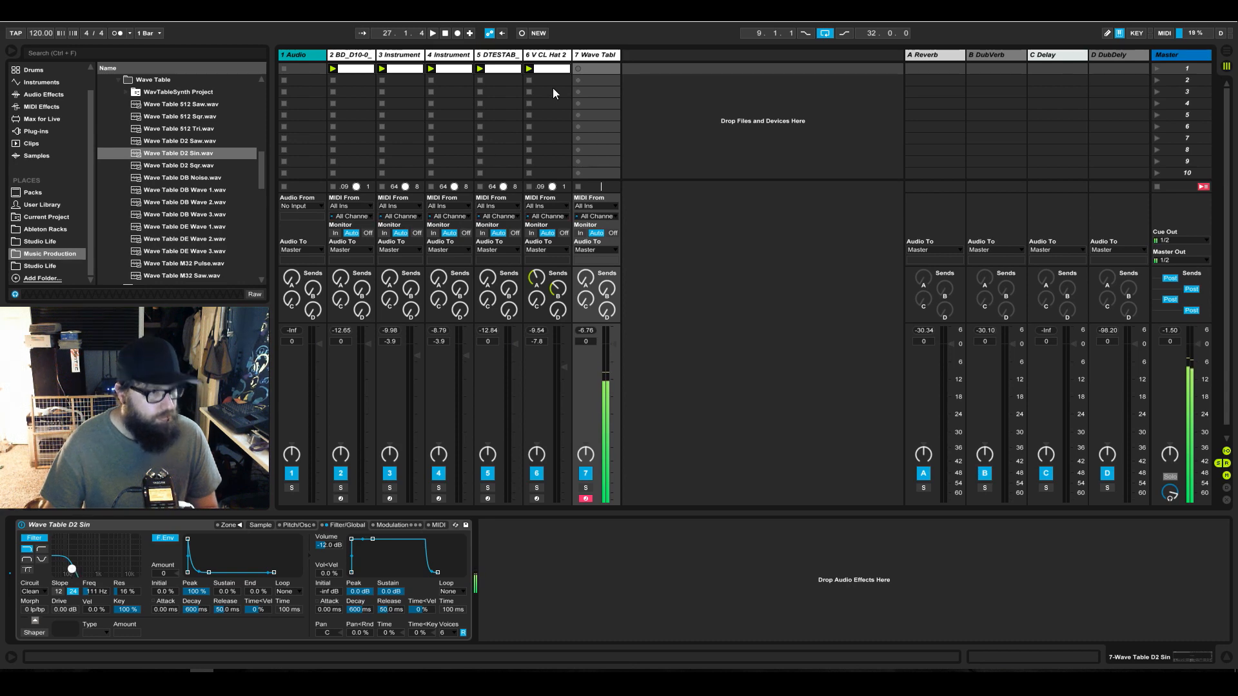
{"action": "double_click", "coordinate": [597, 71]}
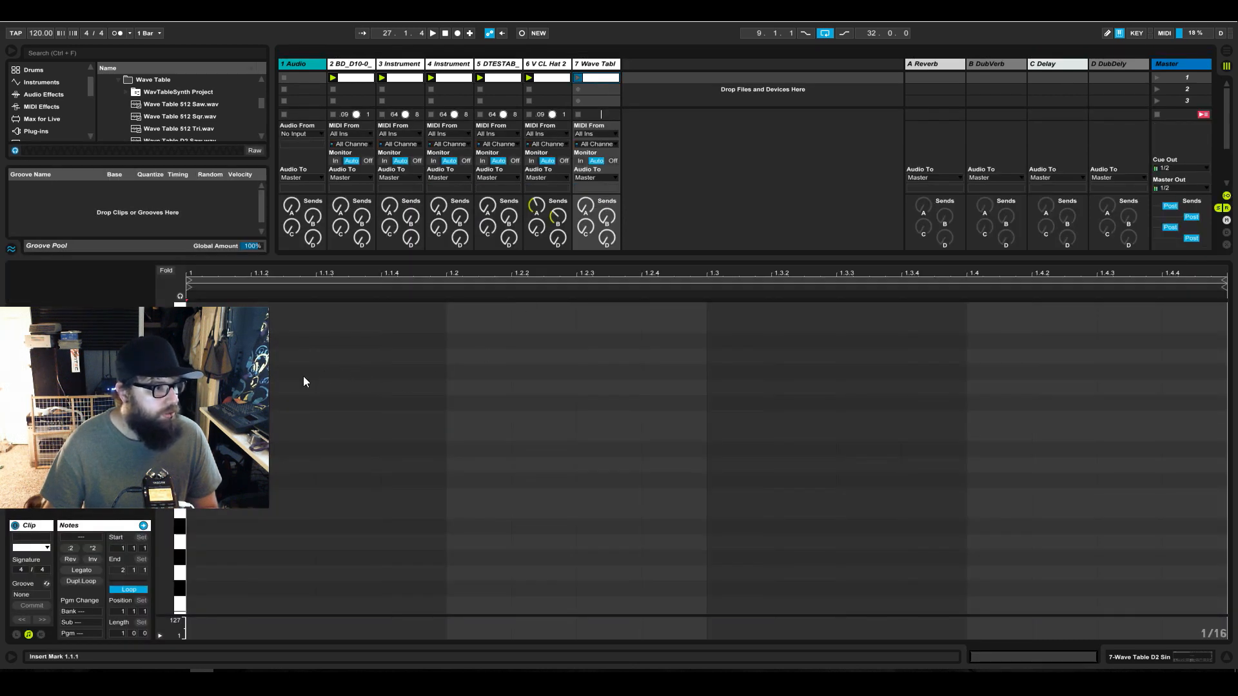
Shift the computer keyboard's octave range to C2–D3 and set the Sampler's volume to -16.9 dB
{"action": "key", "text": "z"}
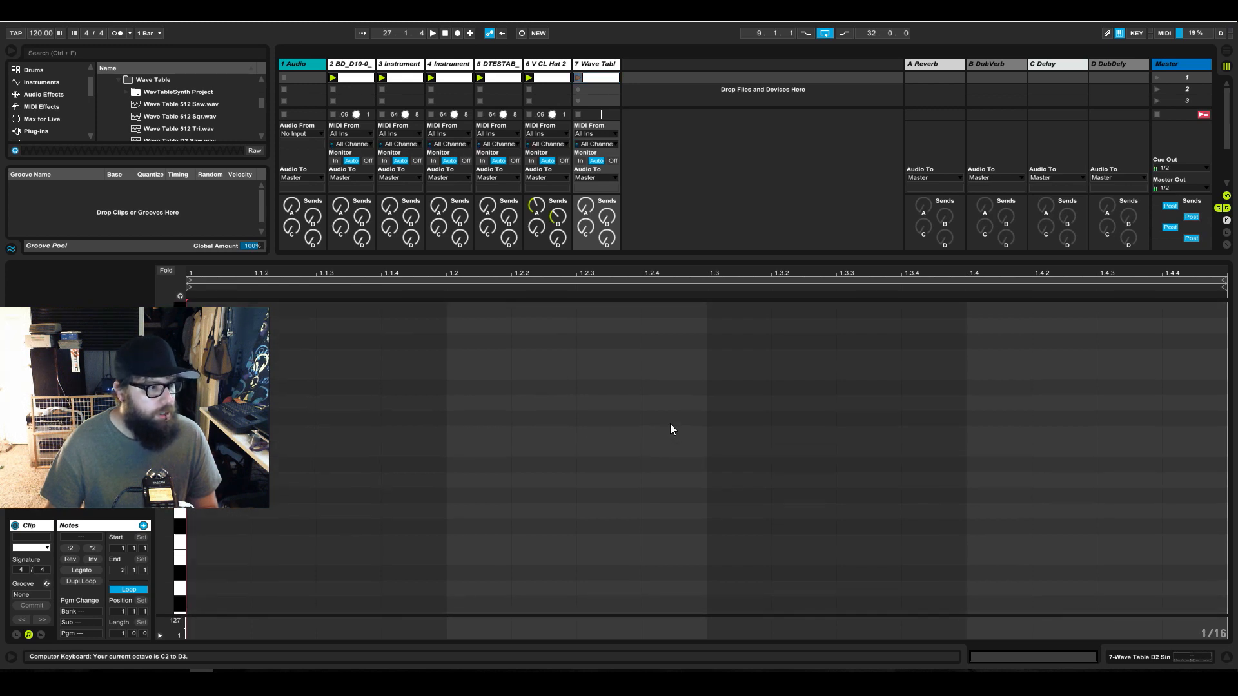
{"action": "left_click", "coordinate": [1193, 657]}
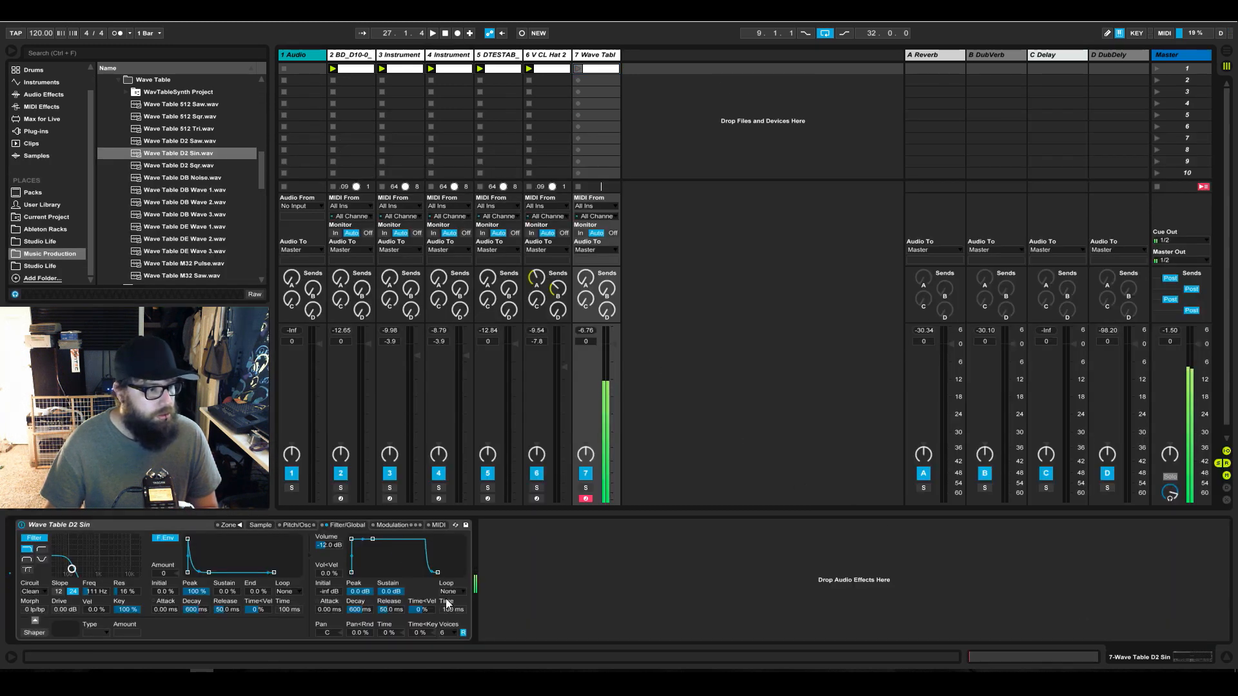
{"action": "left_click_drag", "start_coordinate": [328, 546], "coordinate": [329, 500]}
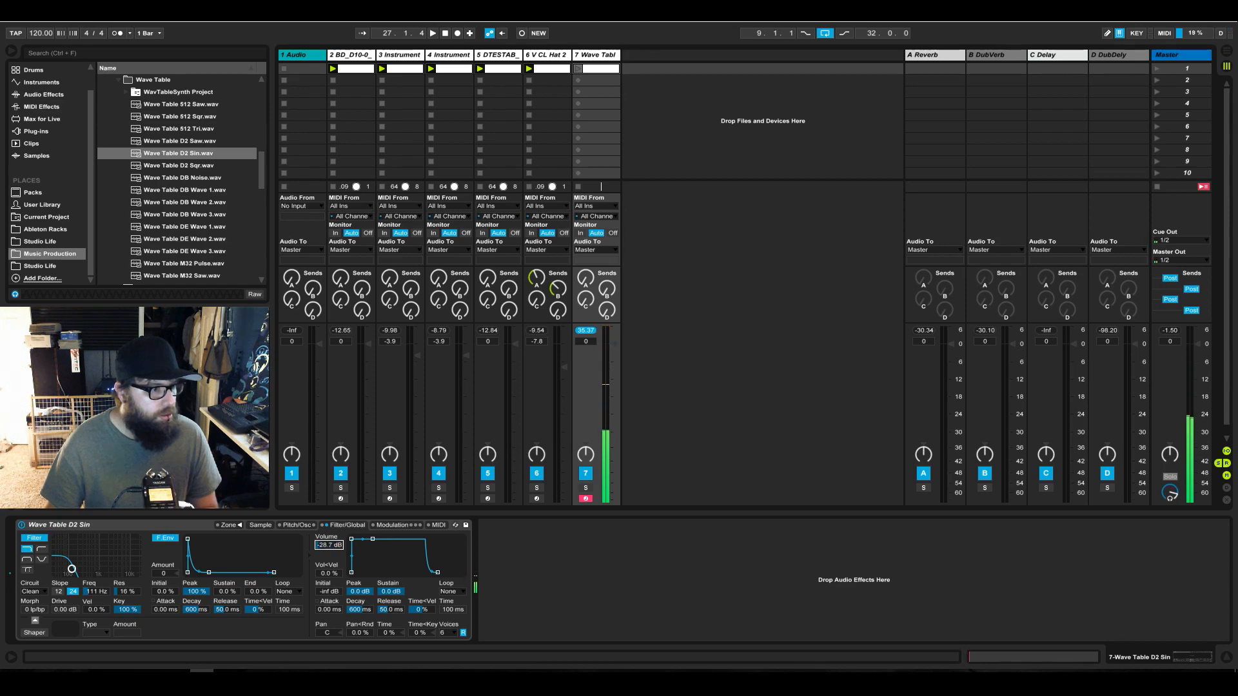
{"action": "left_click_drag", "start_coordinate": [329, 545], "coordinate": [329, 500]}
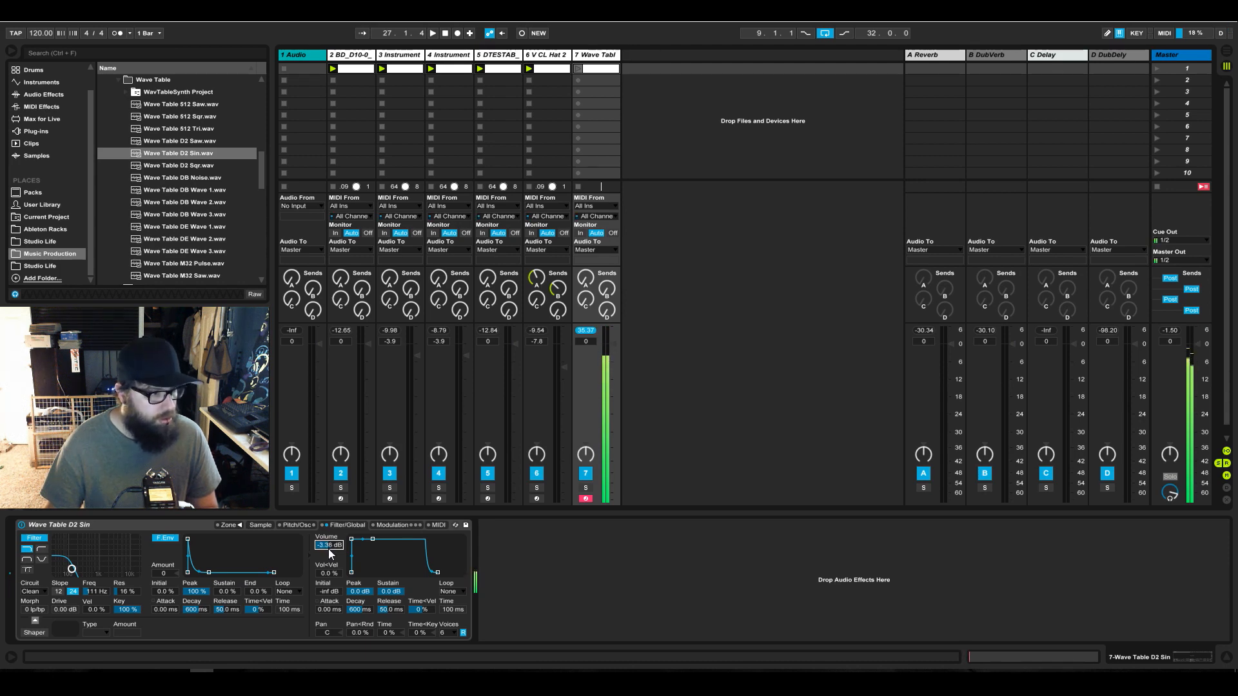
{"action": "left_click_drag", "start_coordinate": [328, 547], "coordinate": [328, 549]}
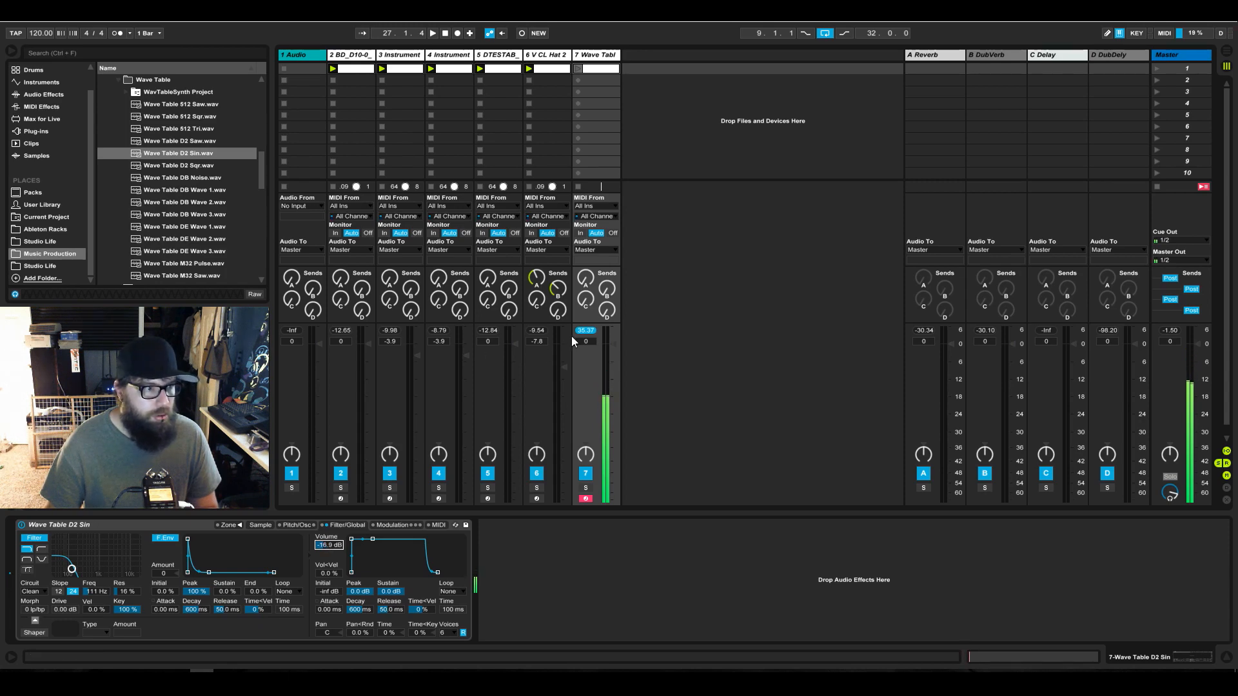
Add sixteenth notes to the bass clip: G2 at 1.1.3, G2 at 1.2.3 and D2 at 1.2.4
{"action": "double_click", "coordinate": [598, 92]}
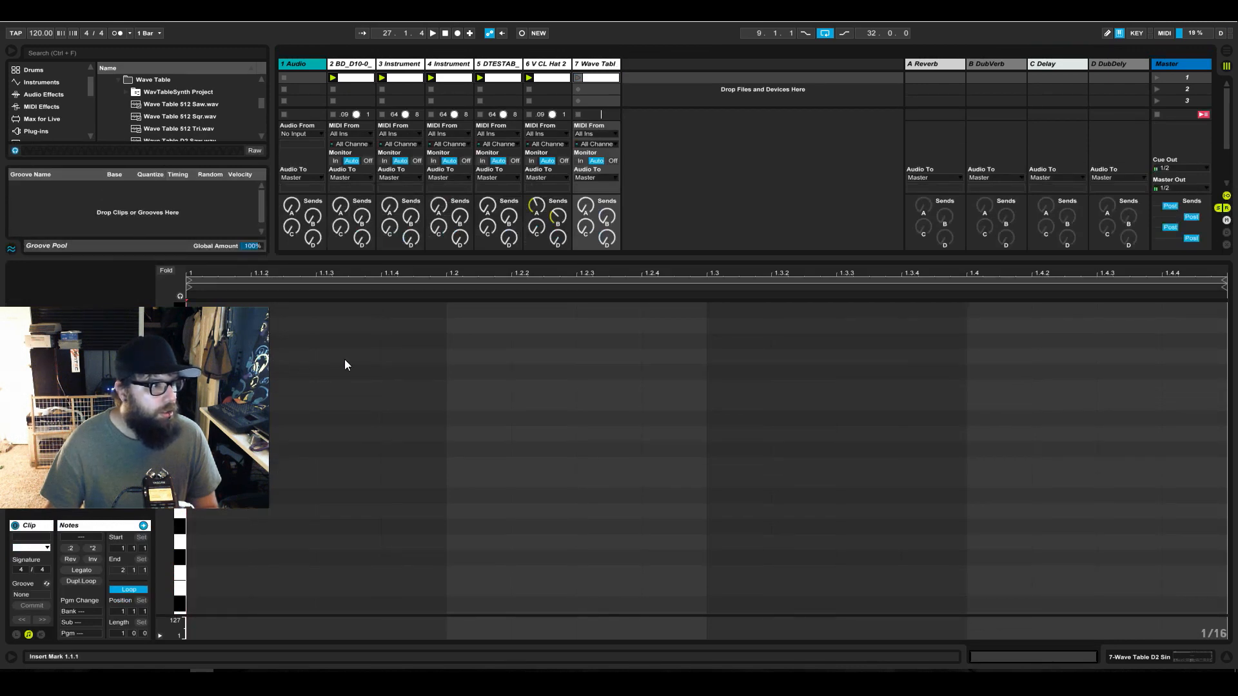
{"action": "double_click", "coordinate": [378, 358]}
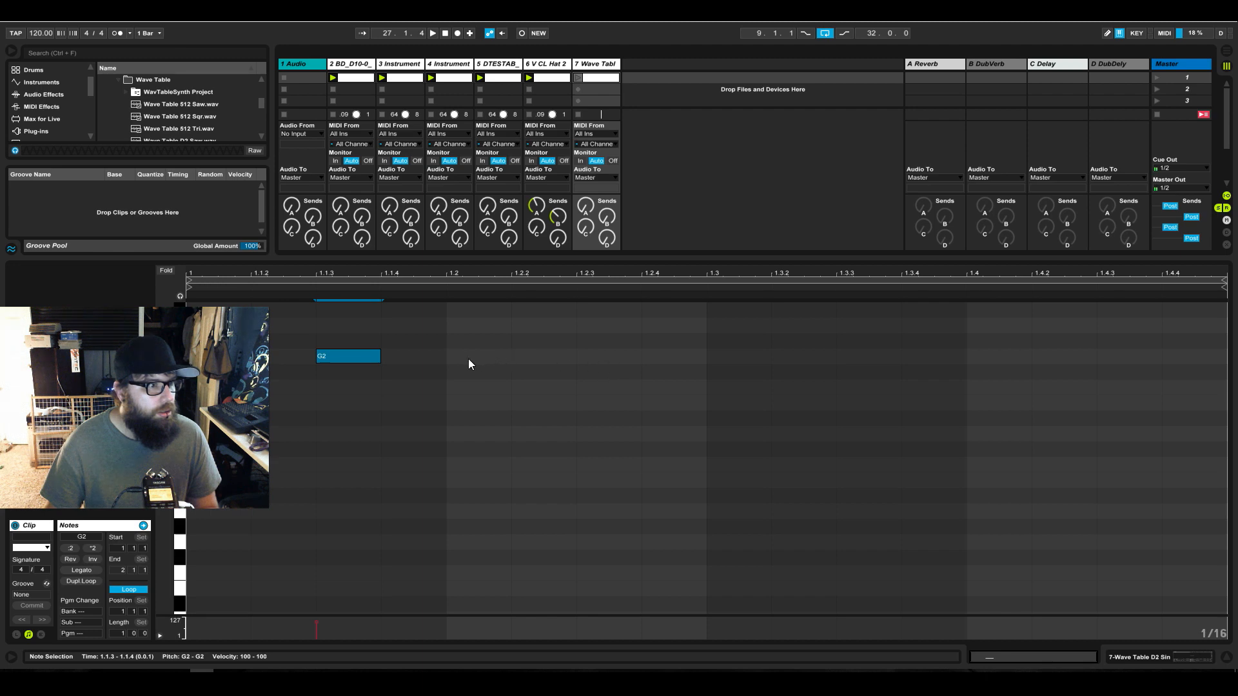
{"action": "double_click", "coordinate": [588, 356]}
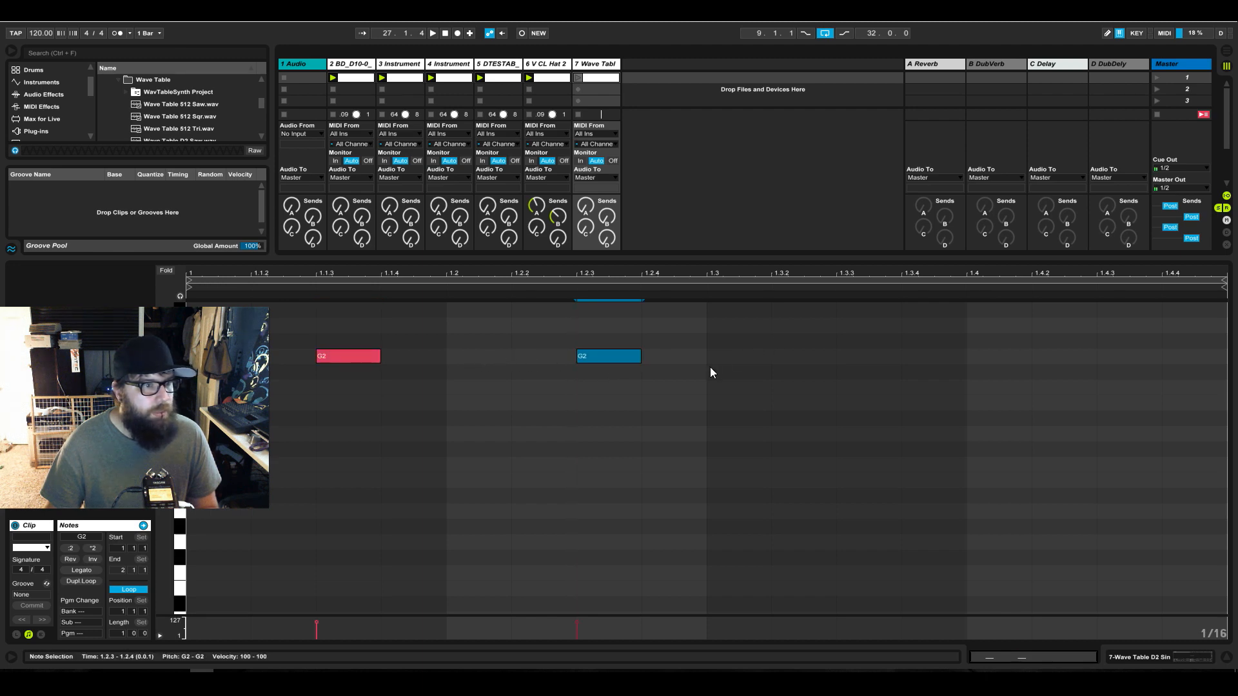
{"action": "left_click", "coordinate": [672, 363]}
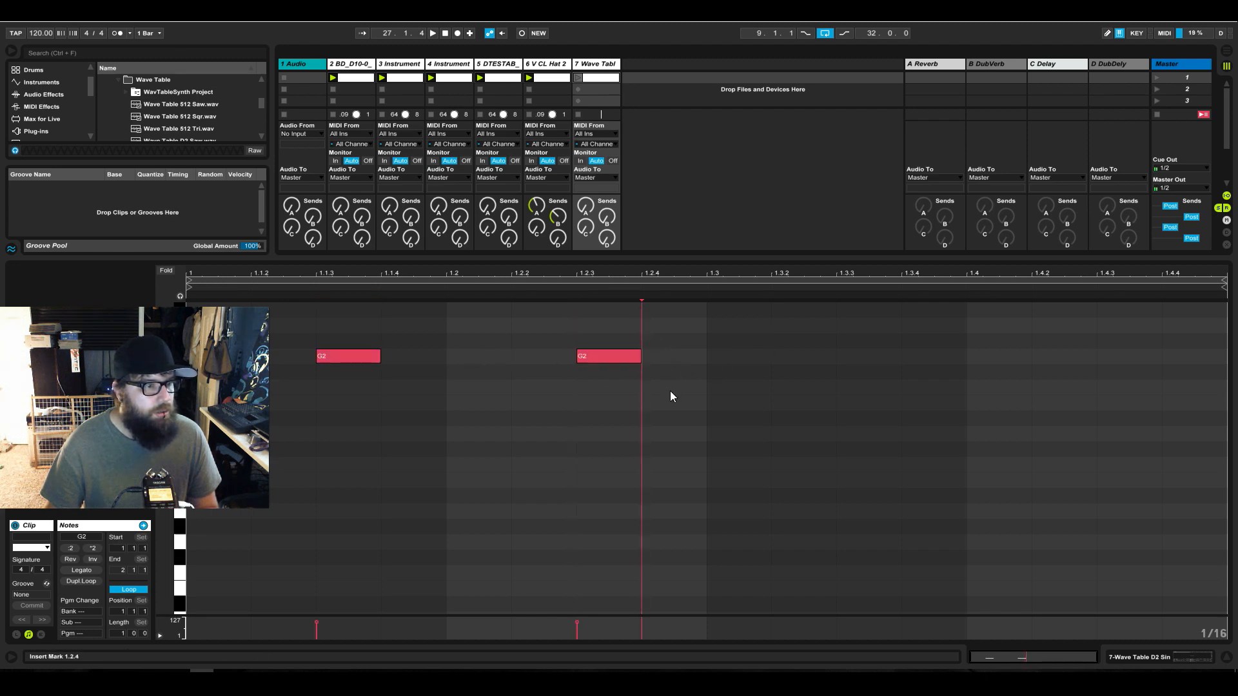
{"action": "double_click", "coordinate": [670, 388]}
{"action": "left_click_drag", "start_coordinate": [682, 387], "coordinate": [682, 405]}
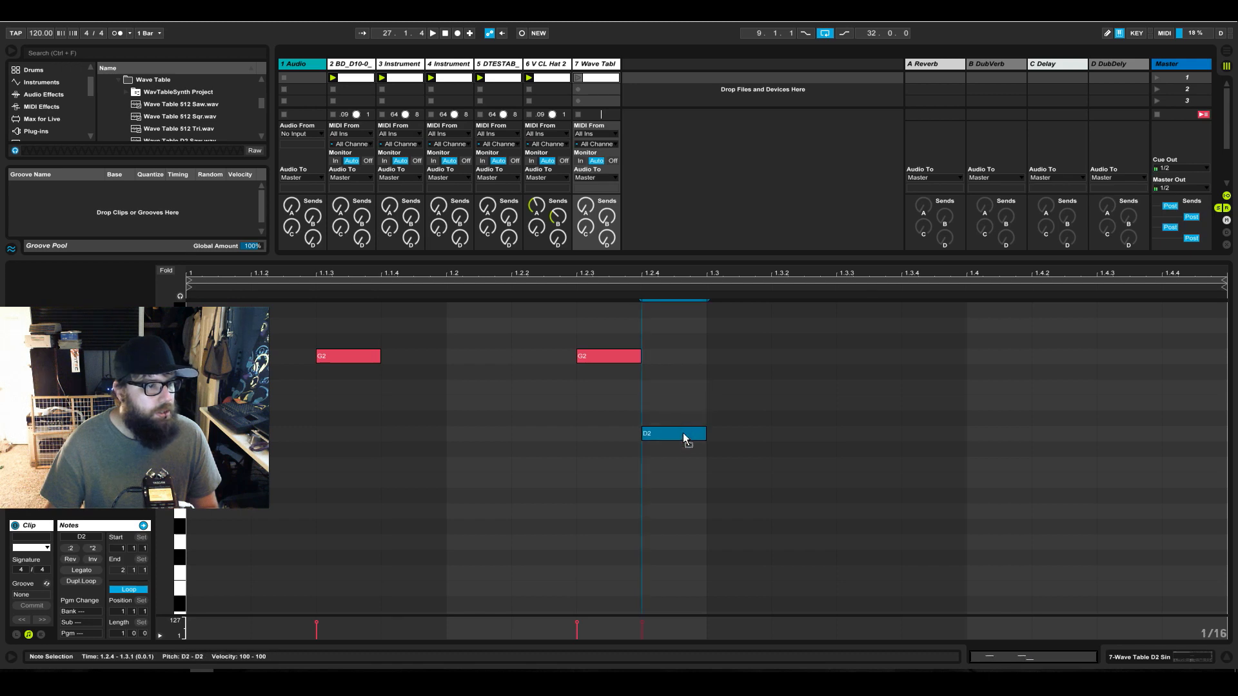
Insert the C Minor Scale MIDI effect before the Sampler and set its base note to G
{"action": "left_click", "coordinate": [1153, 654]}
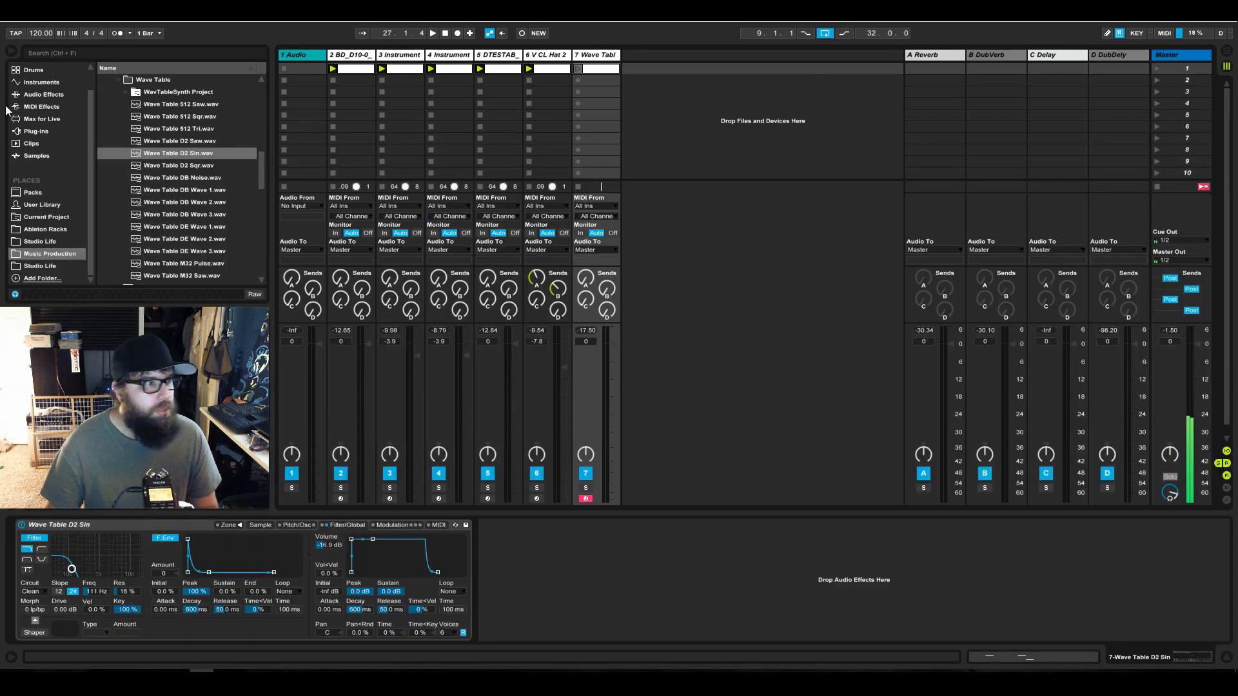
{"action": "left_click", "coordinate": [48, 109]}
{"action": "left_click", "coordinate": [48, 119]}
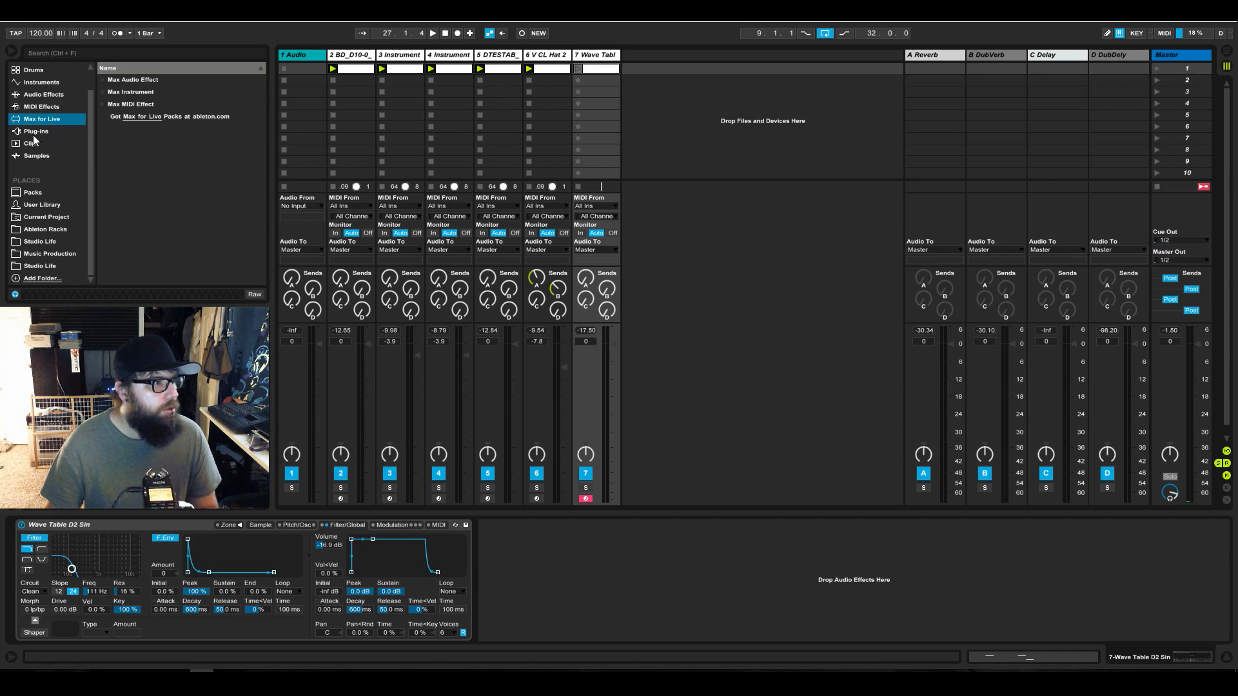
{"action": "left_click", "coordinate": [33, 134]}
{"action": "left_click", "coordinate": [45, 107]}
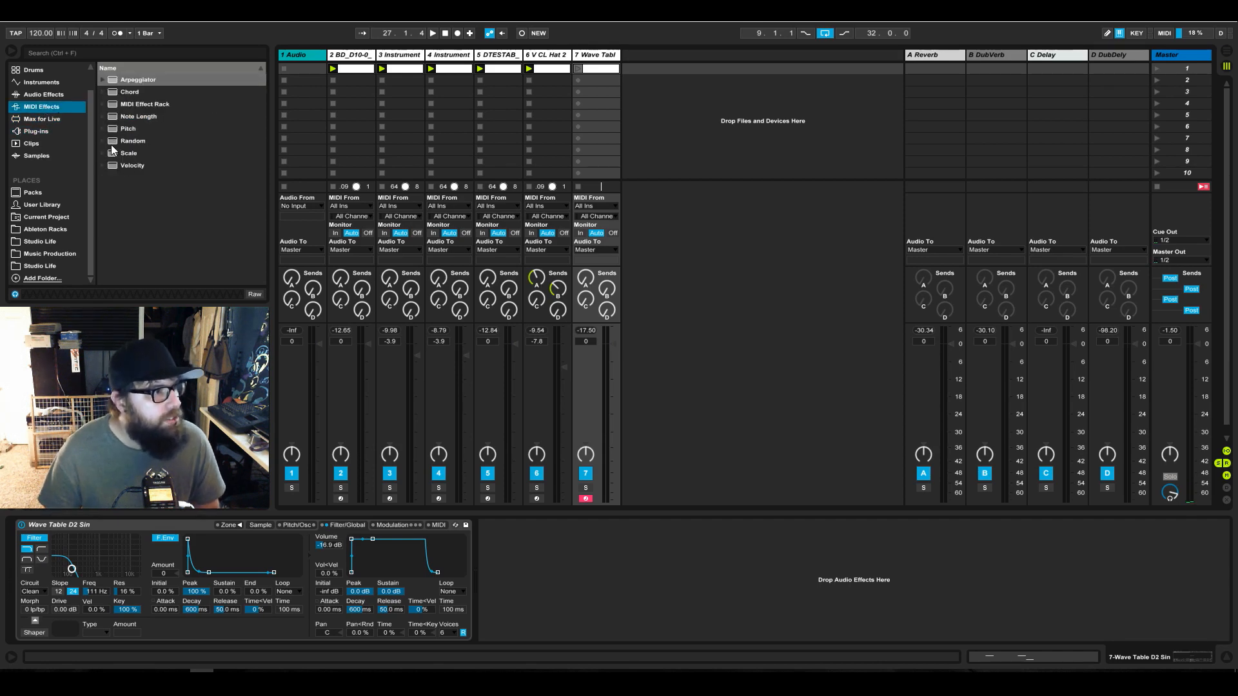
{"action": "left_click", "coordinate": [104, 153]}
{"action": "scroll", "coordinate": [152, 223], "scroll_direction": "down", "scroll_amount": 3}
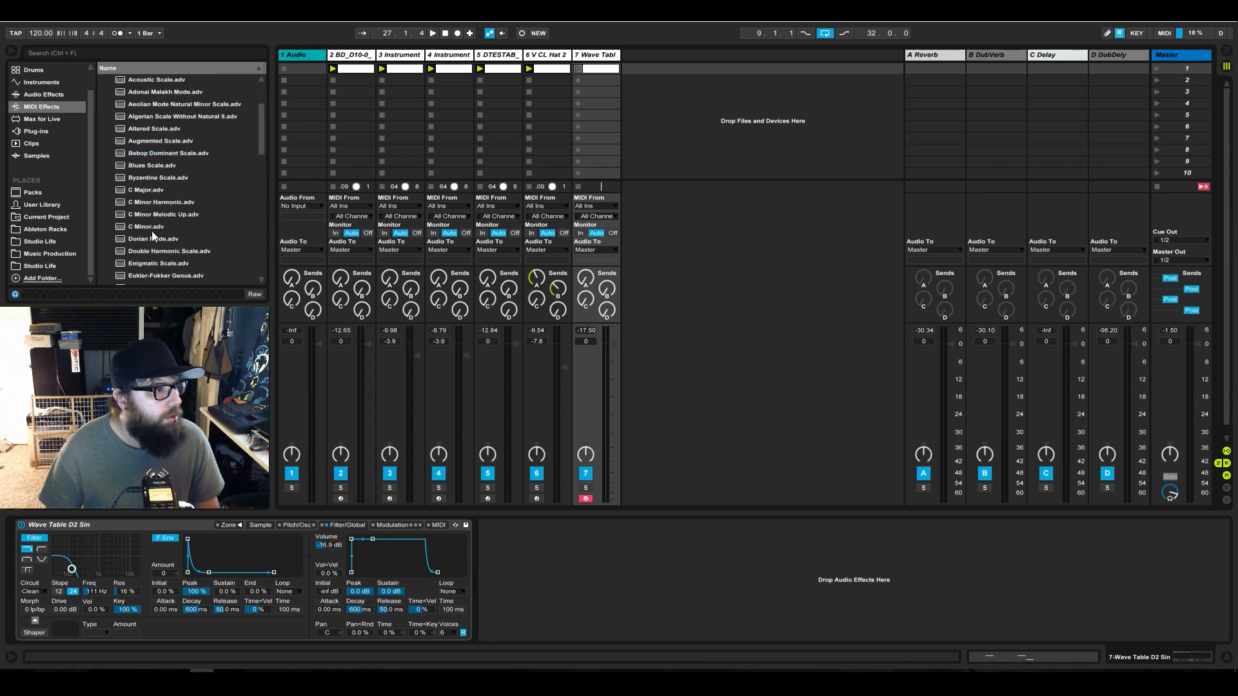
{"action": "left_click_drag", "start_coordinate": [152, 231], "coordinate": [8, 558]}
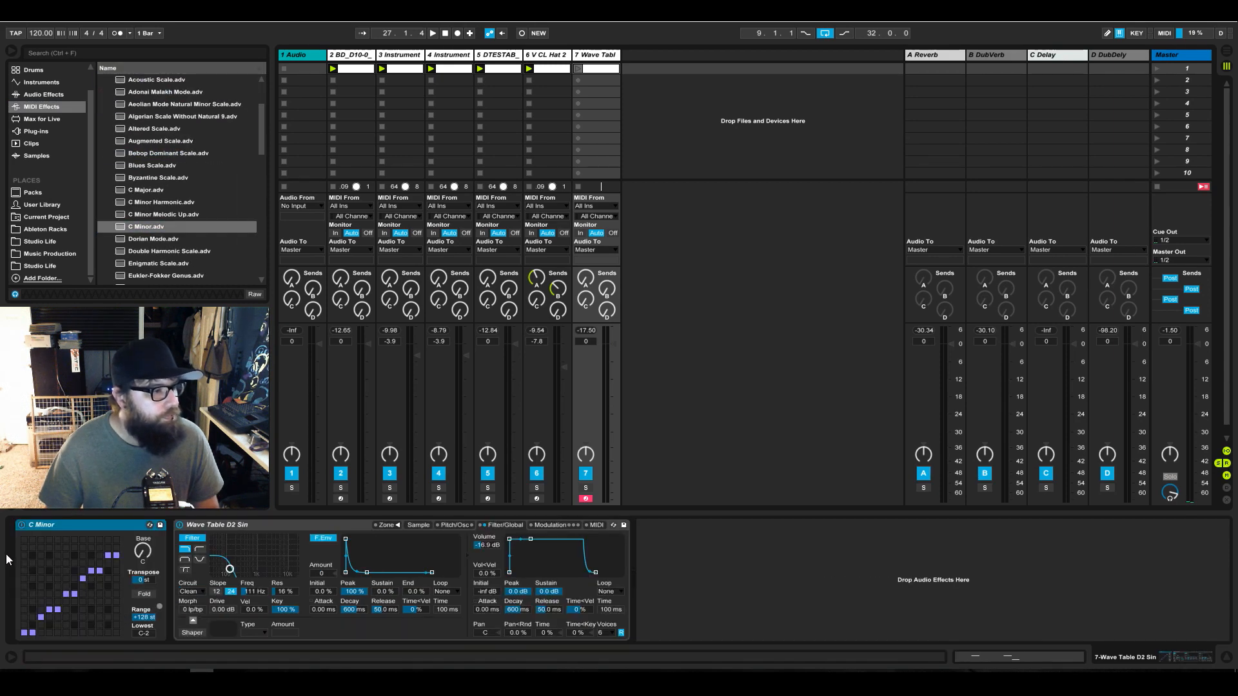
{"action": "left_click_drag", "start_coordinate": [140, 561], "coordinate": [140, 548]}
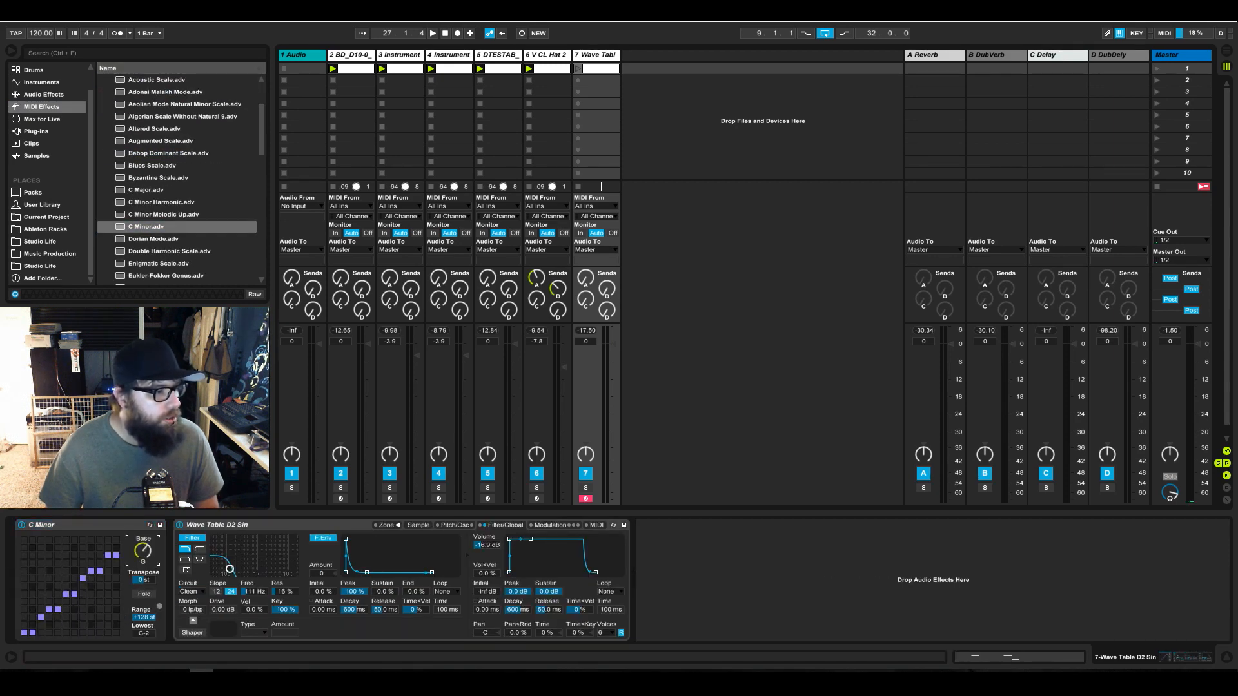
Launch scene 1 to hear the bass with the beat and solo the bass track
{"action": "left_click", "coordinate": [1156, 68]}
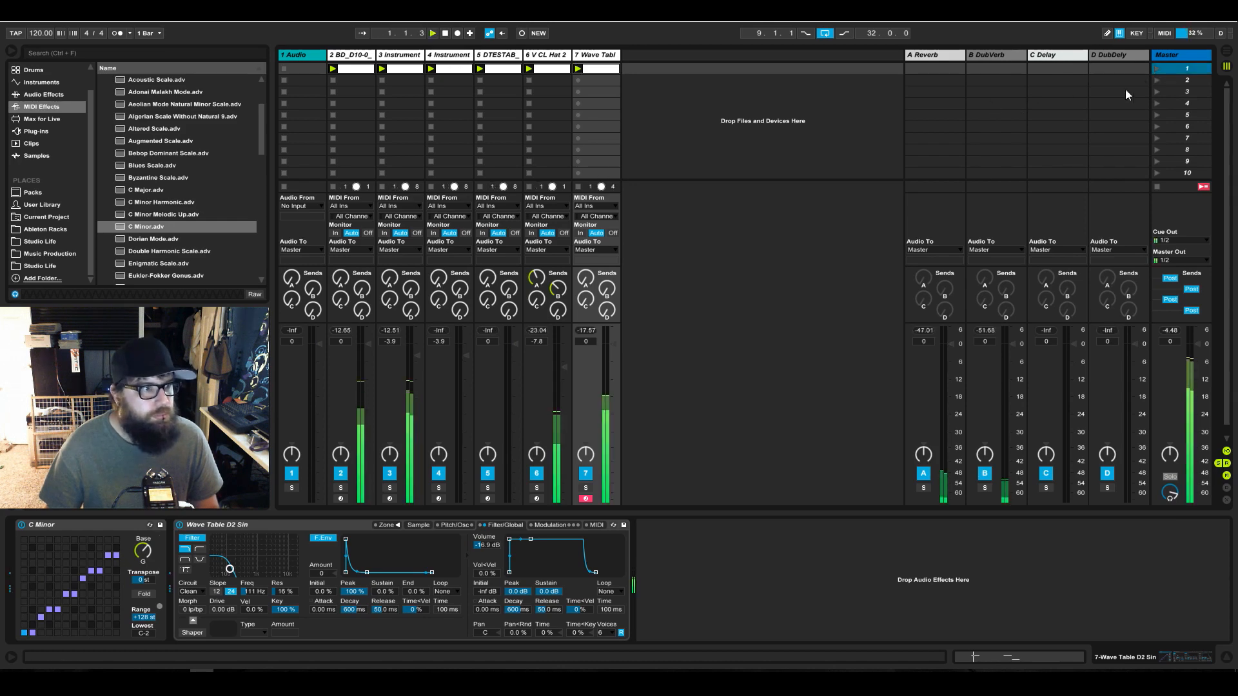
{"action": "left_click", "coordinate": [608, 69]}
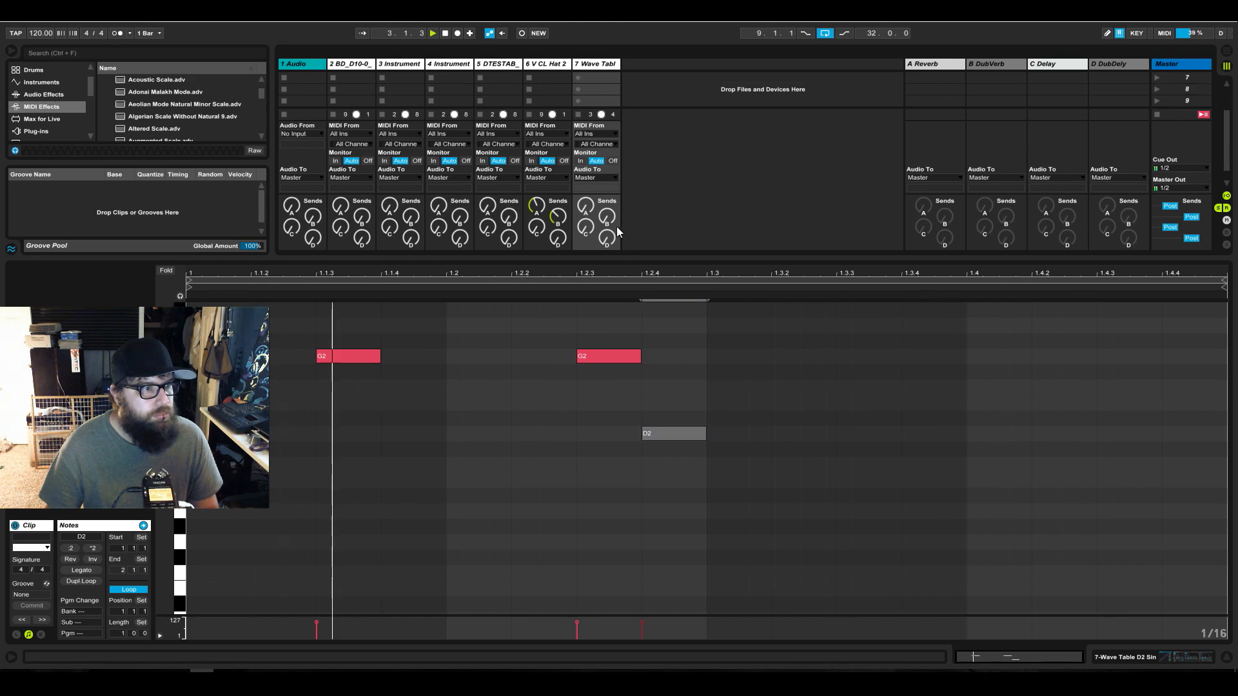
{"action": "left_click", "coordinate": [1142, 661]}
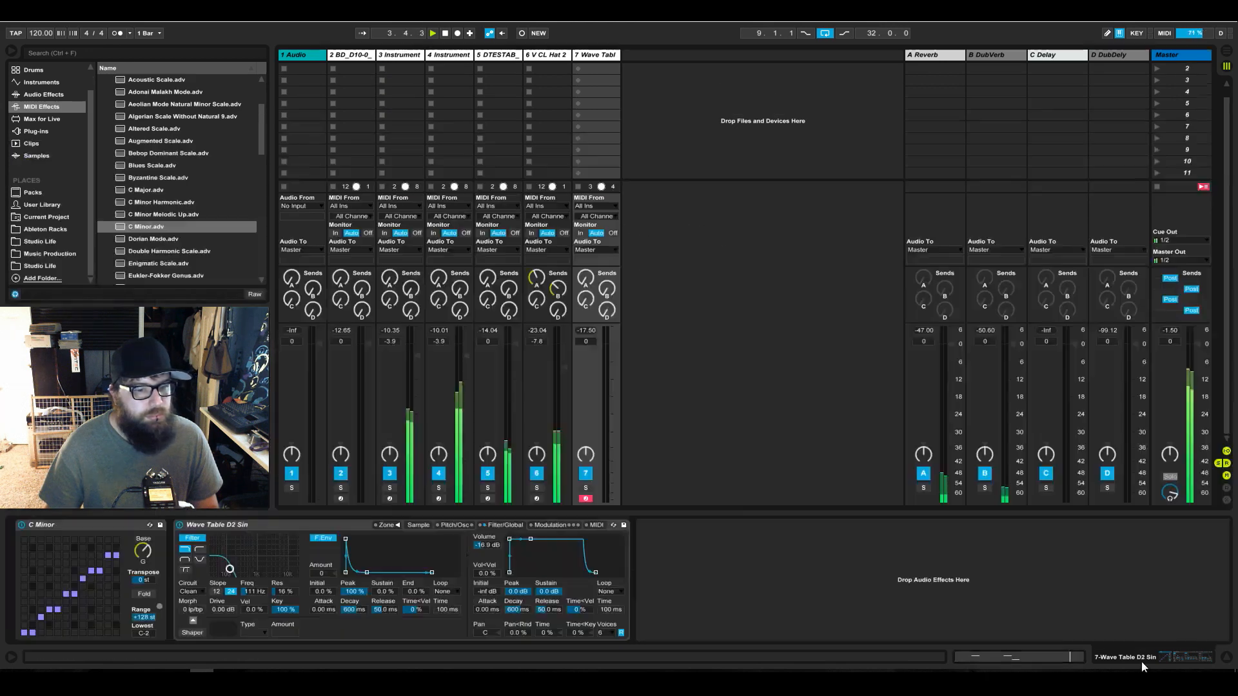
{"action": "left_click", "coordinate": [586, 489]}
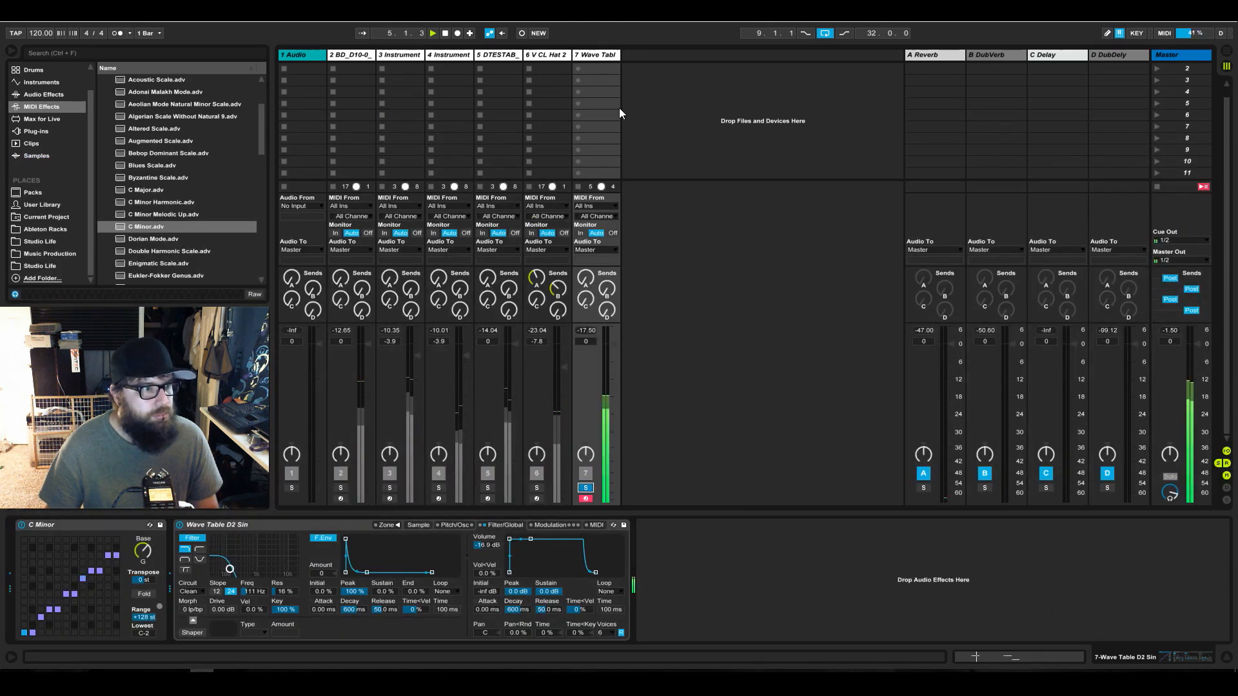
Reopen the bass clip and move the D2 note to A2 at 1.3.2
{"action": "scroll", "coordinate": [618, 106], "scroll_direction": "up", "scroll_amount": 1}
{"action": "double_click", "coordinate": [600, 71]}
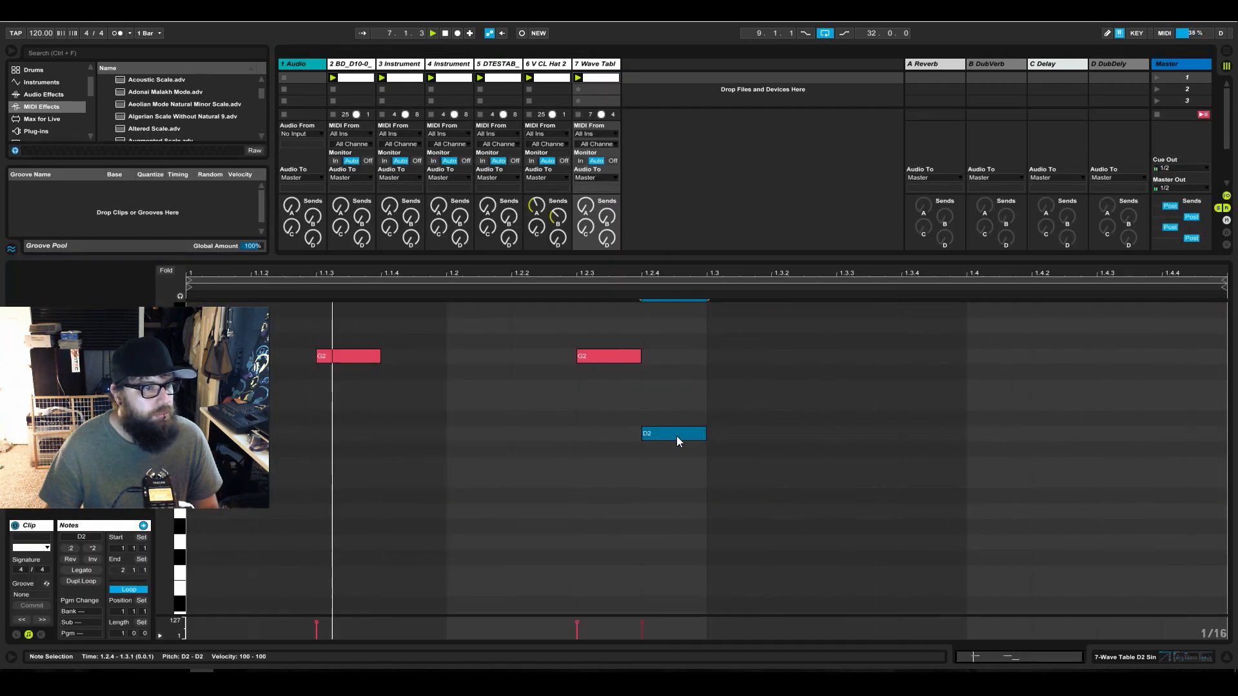
{"action": "left_click_drag", "start_coordinate": [678, 436], "coordinate": [797, 326]}
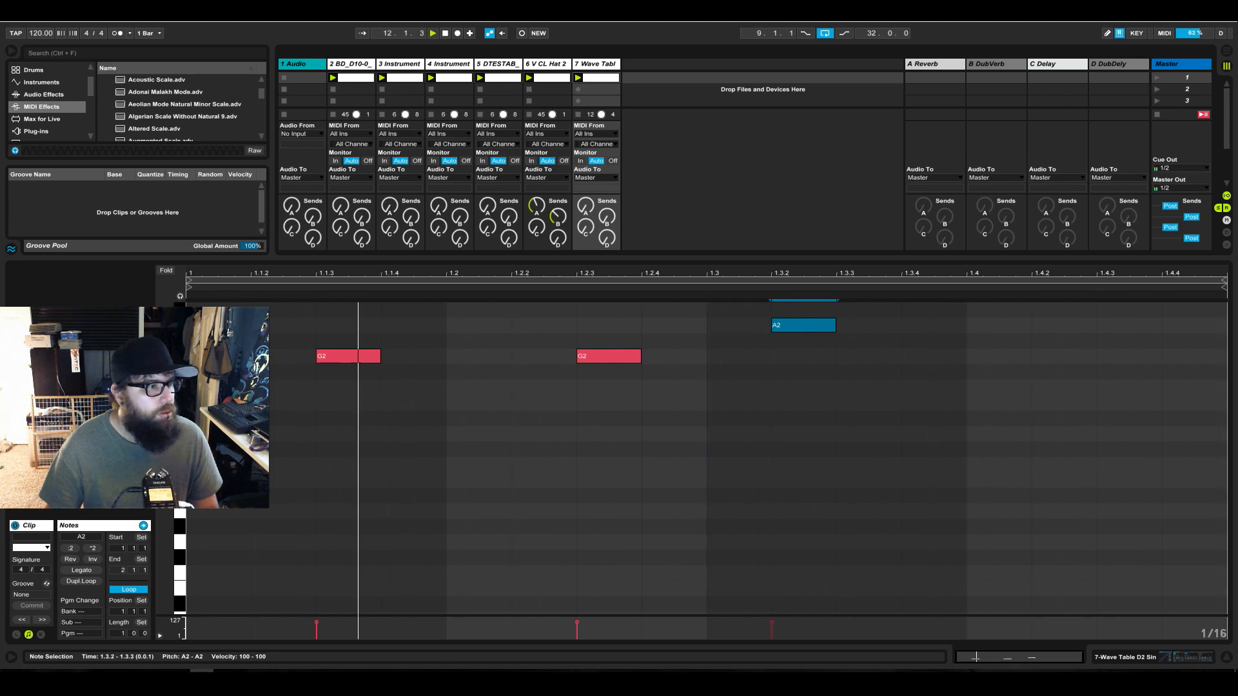
Move the first G2 bass note to 1.1.2, then try an extra sixteenth G2 at 1.1.4 and remove it
{"action": "left_click_drag", "start_coordinate": [352, 356], "coordinate": [288, 356]}
{"action": "double_click", "coordinate": [418, 357]}
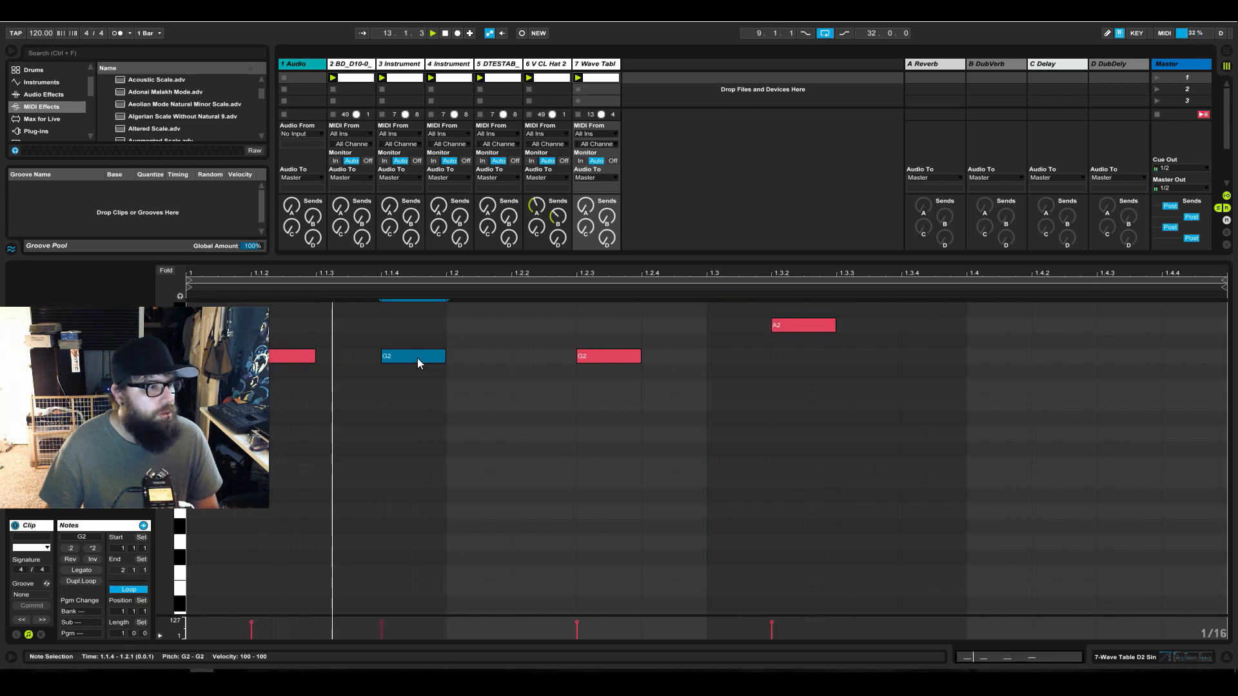
{"action": "double_click", "coordinate": [418, 357]}
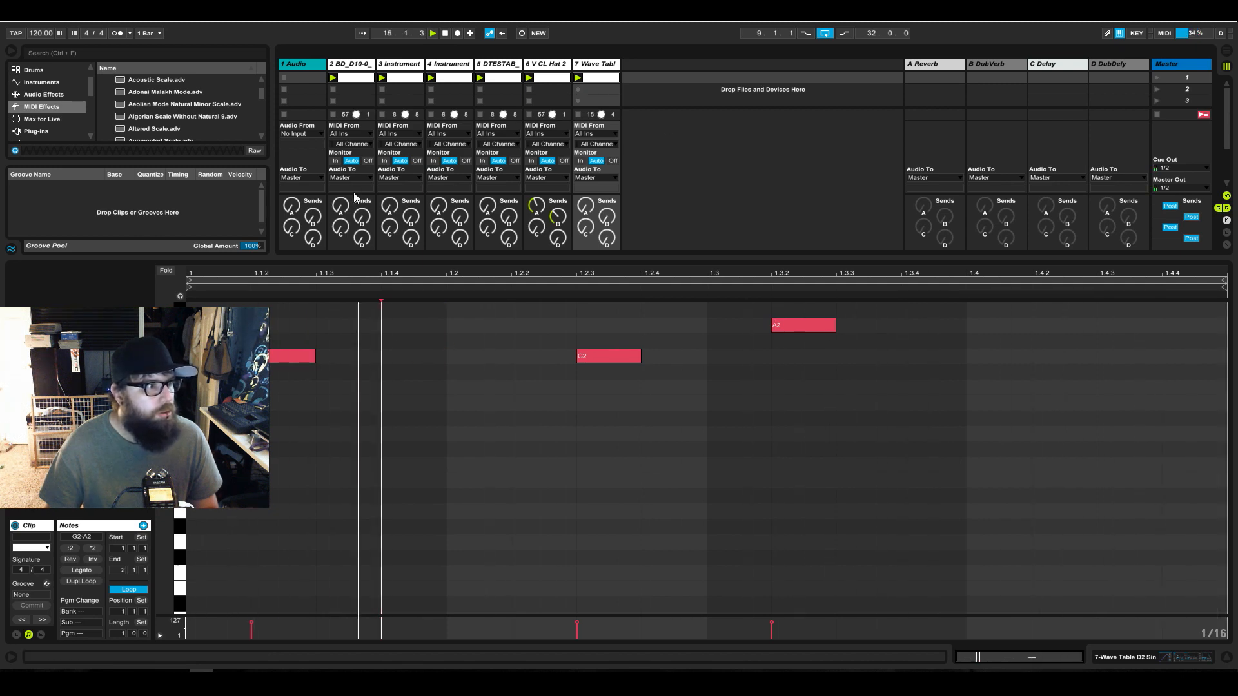
Solo the BD kick track and track 4 Instrument alongside the bass
{"action": "left_click", "coordinate": [1196, 657]}
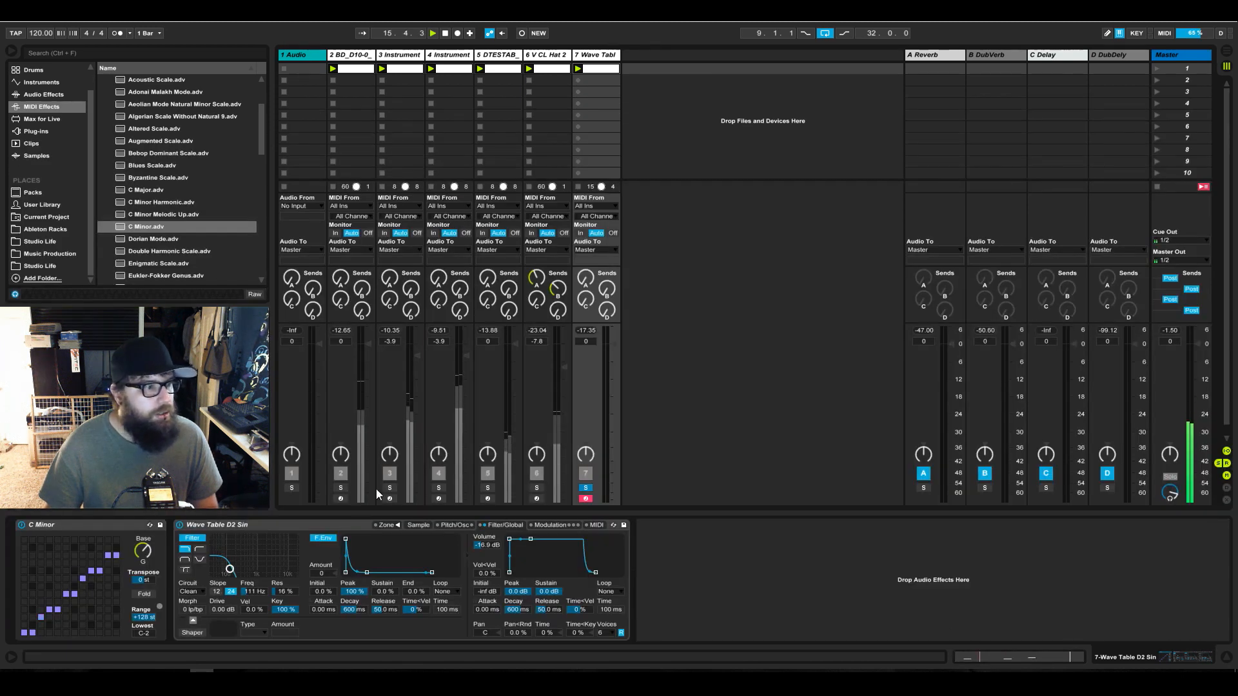
{"action": "left_click", "coordinate": [341, 488]}
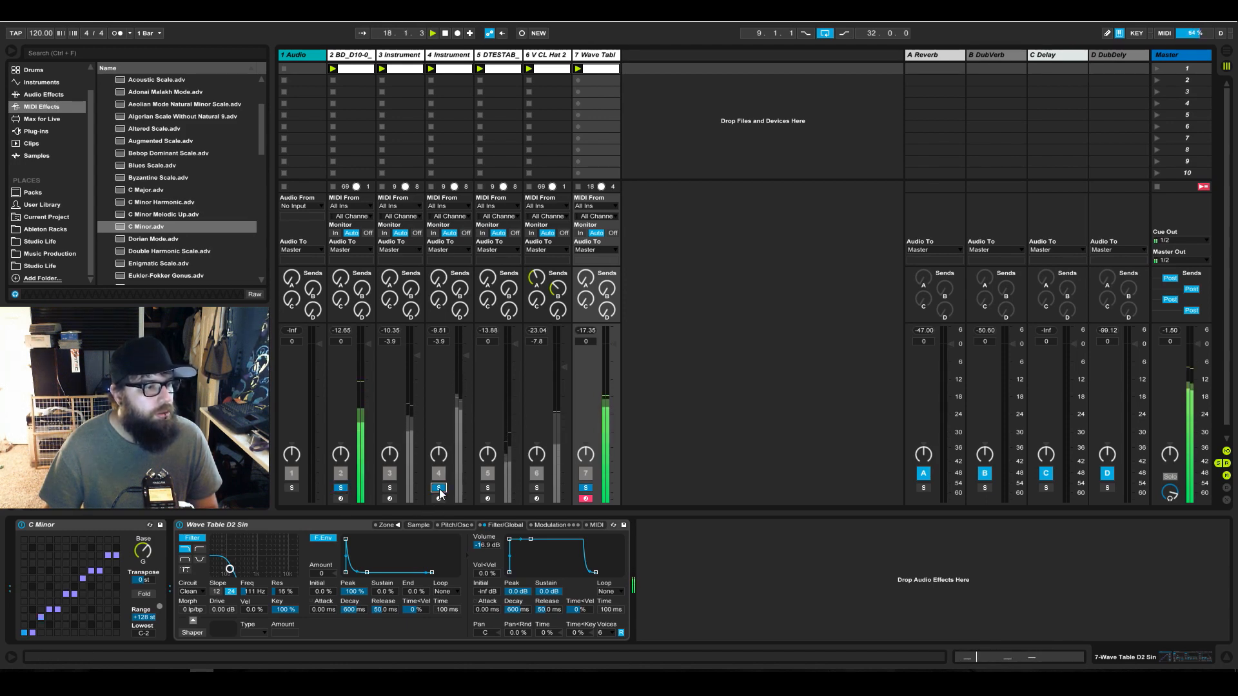
{"action": "left_click", "coordinate": [438, 488]}
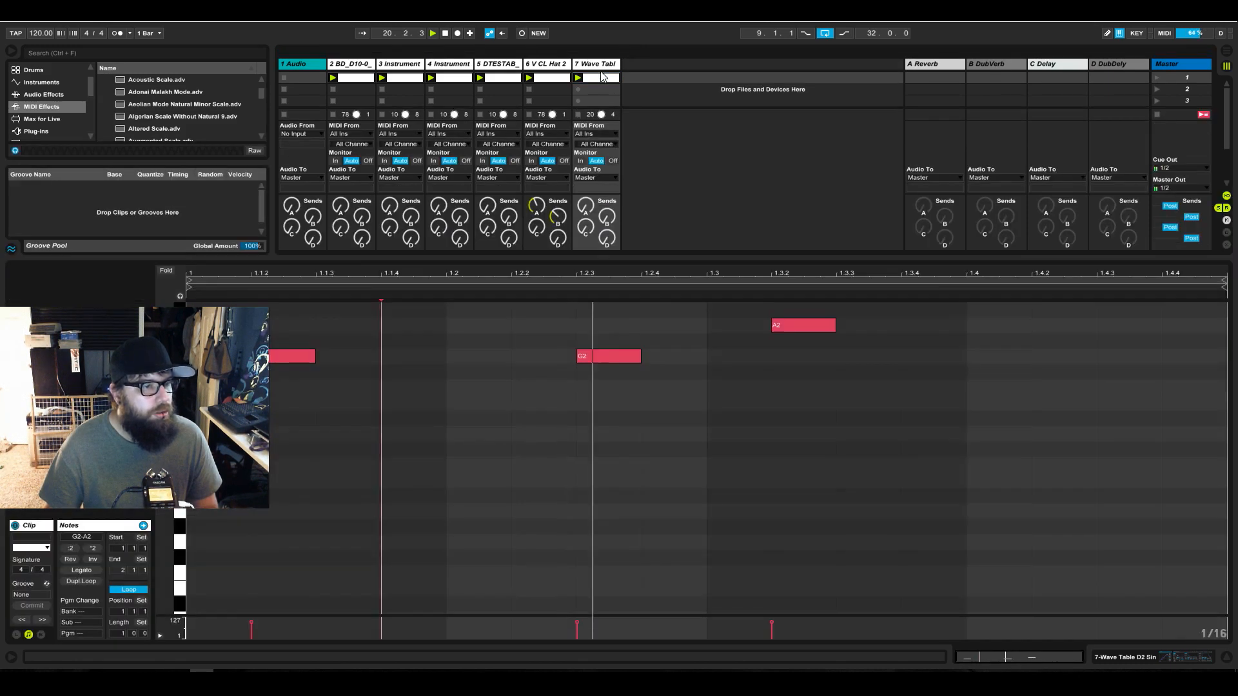
Reopen the bass clip and copy the A2 note at 1.3.2 to G2 at 1.4.2
{"action": "double_click", "coordinate": [599, 70]}
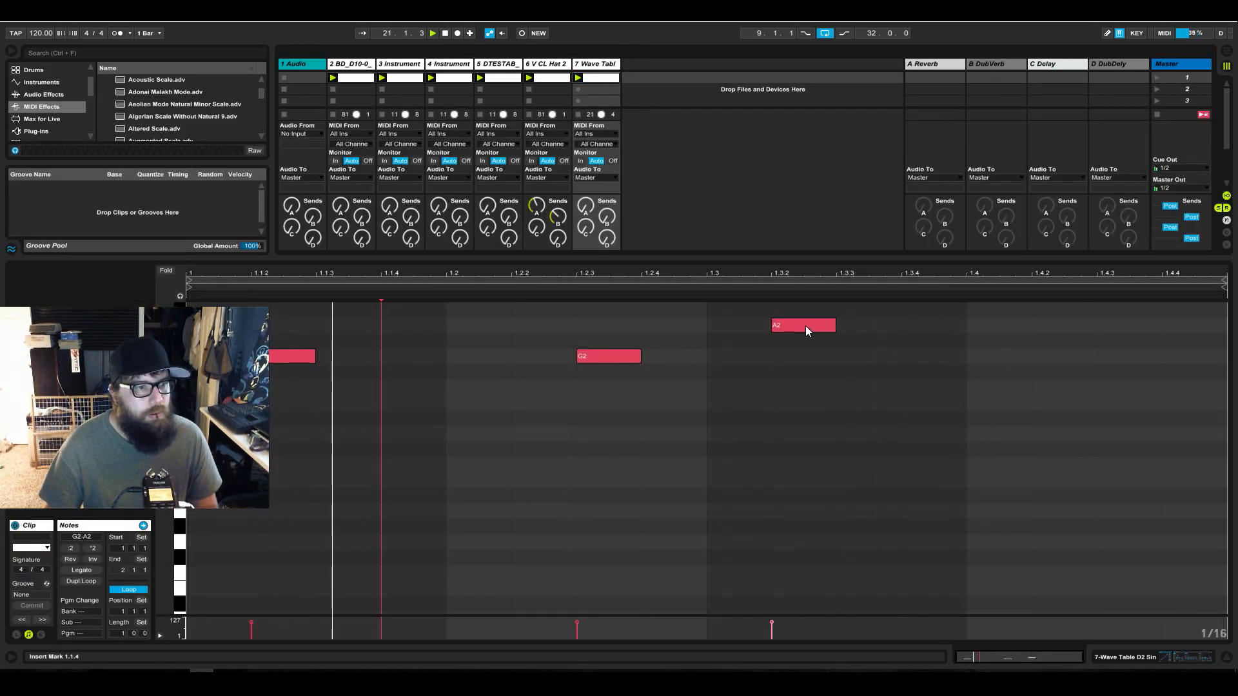
{"action": "left_click_drag", "start_coordinate": [806, 326], "coordinate": [1076, 354]}
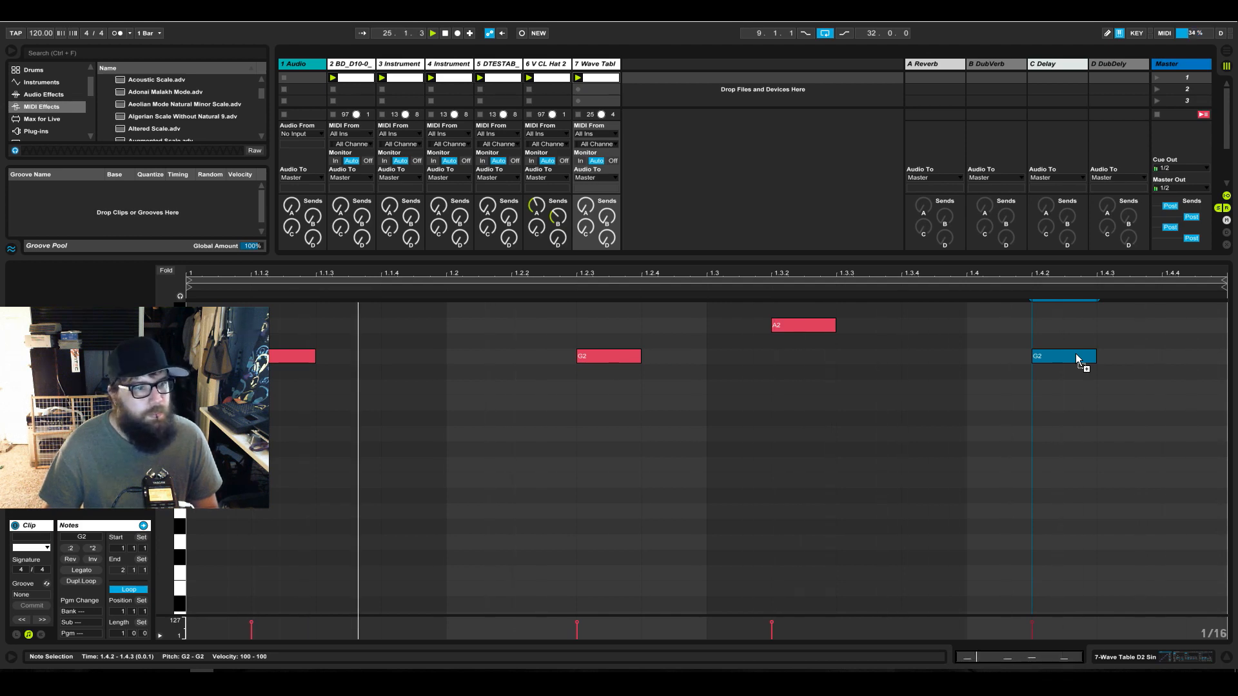
Try a shortened copy of the A2 note as a G2 at 1.3.4, and delete it
{"action": "left_click_drag", "start_coordinate": [808, 327], "coordinate": [916, 331]}
{"action": "key", "text": "Delete"}
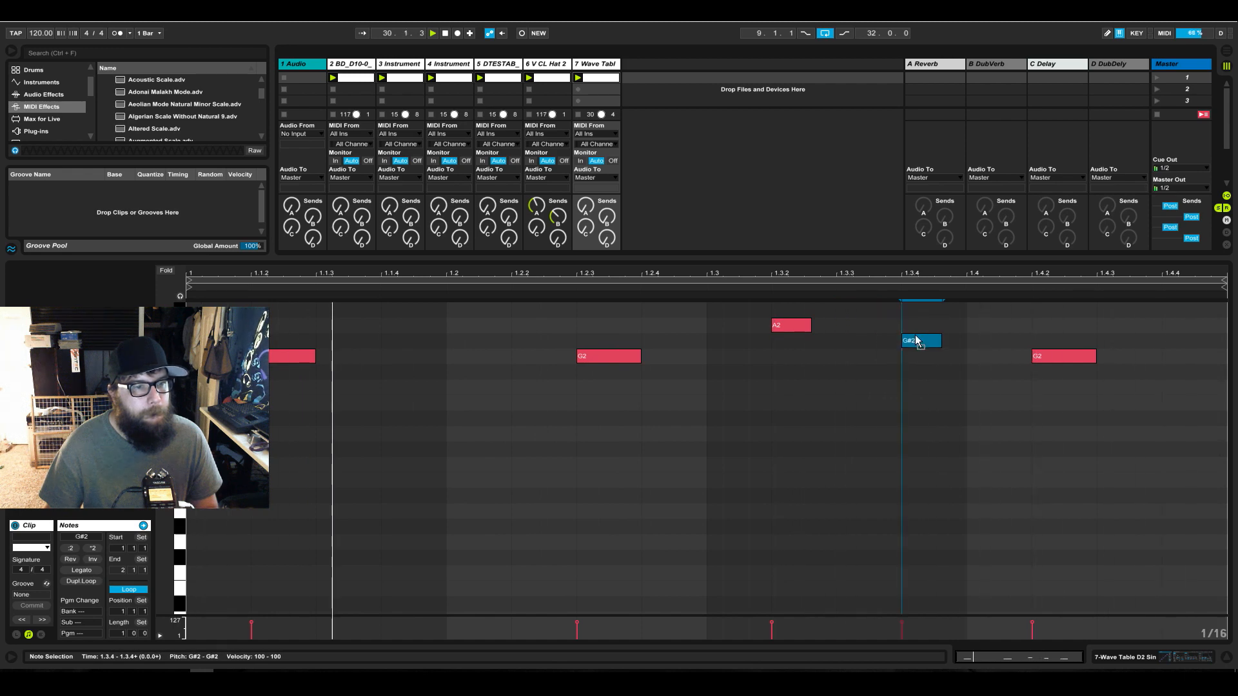
{"action": "left_click_drag", "start_coordinate": [915, 333], "coordinate": [922, 366]}
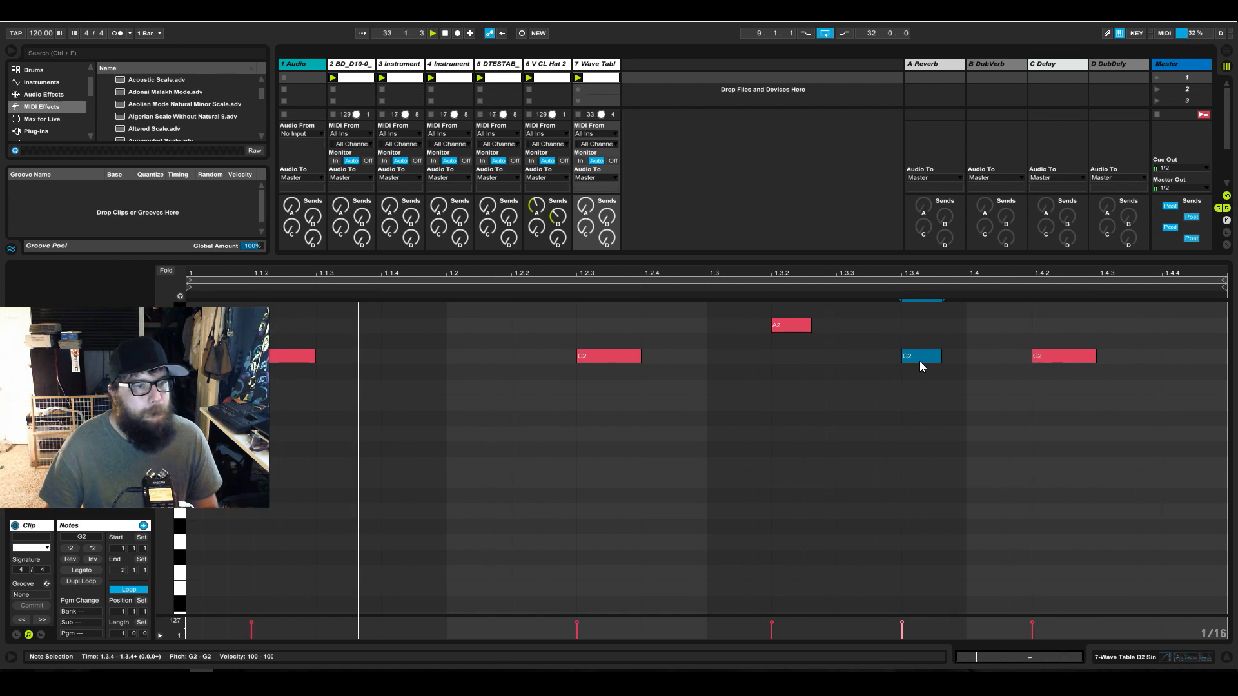
{"action": "double_click", "coordinate": [920, 360]}
Lengthen the A2 at 1.3.2 and the G2 notes at 1.1.2 and 1.4.2 to two sixteenths each
{"action": "left_click_drag", "start_coordinate": [810, 326], "coordinate": [888, 338]}
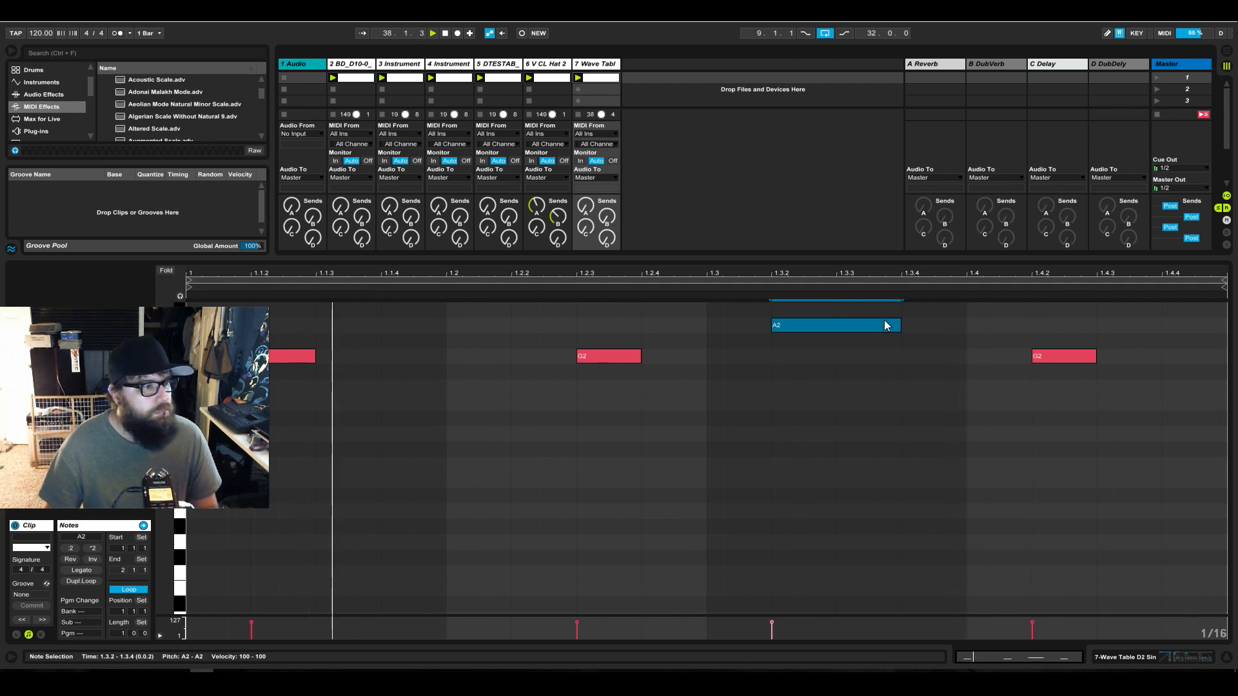
{"action": "left_click_drag", "start_coordinate": [314, 356], "coordinate": [381, 356]}
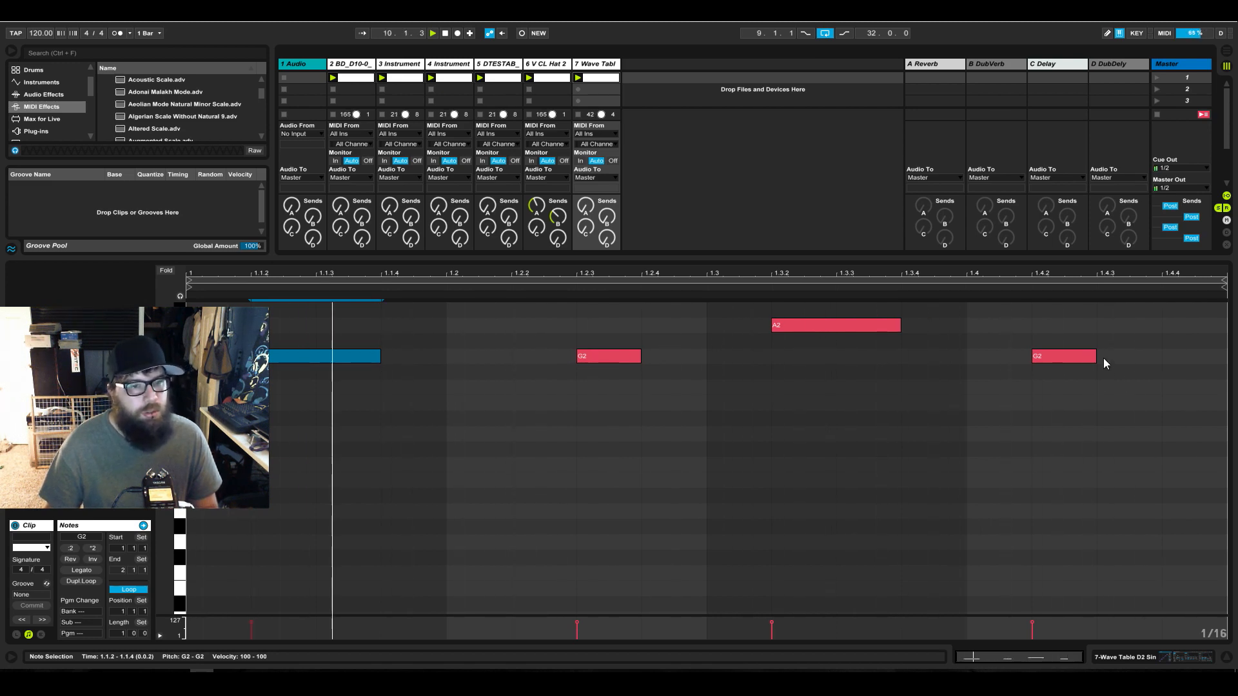
{"action": "left_click_drag", "start_coordinate": [1096, 358], "coordinate": [1176, 359]}
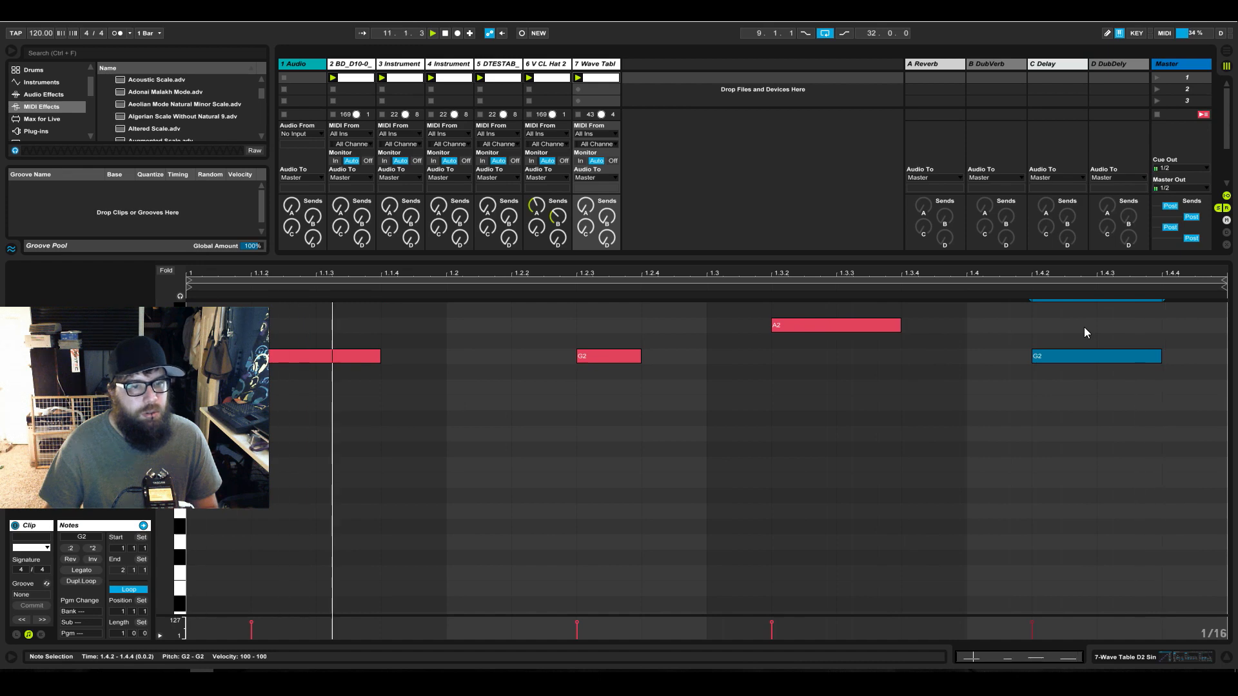
Turn off the solos so all tracks play, and set the bass track volume to -0.6 dB
{"action": "left_click", "coordinate": [1069, 658]}
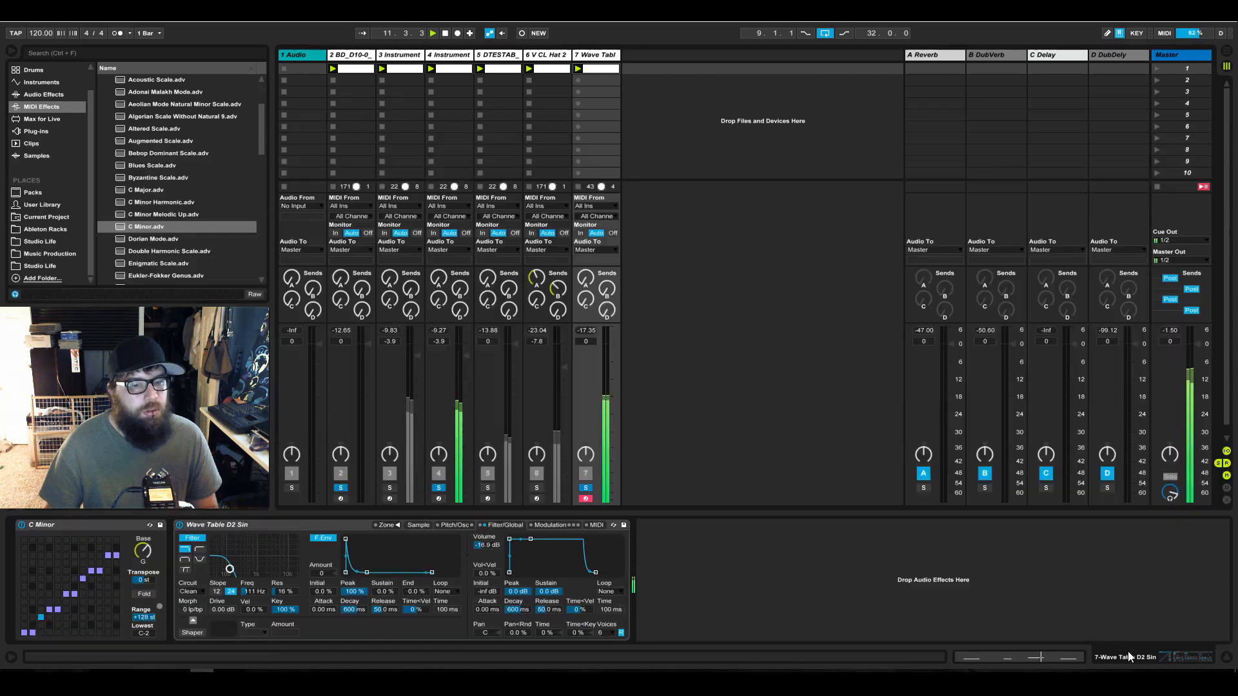
{"action": "left_click", "coordinate": [585, 489]}
{"action": "left_click_drag", "start_coordinate": [614, 345], "coordinate": [613, 346]}
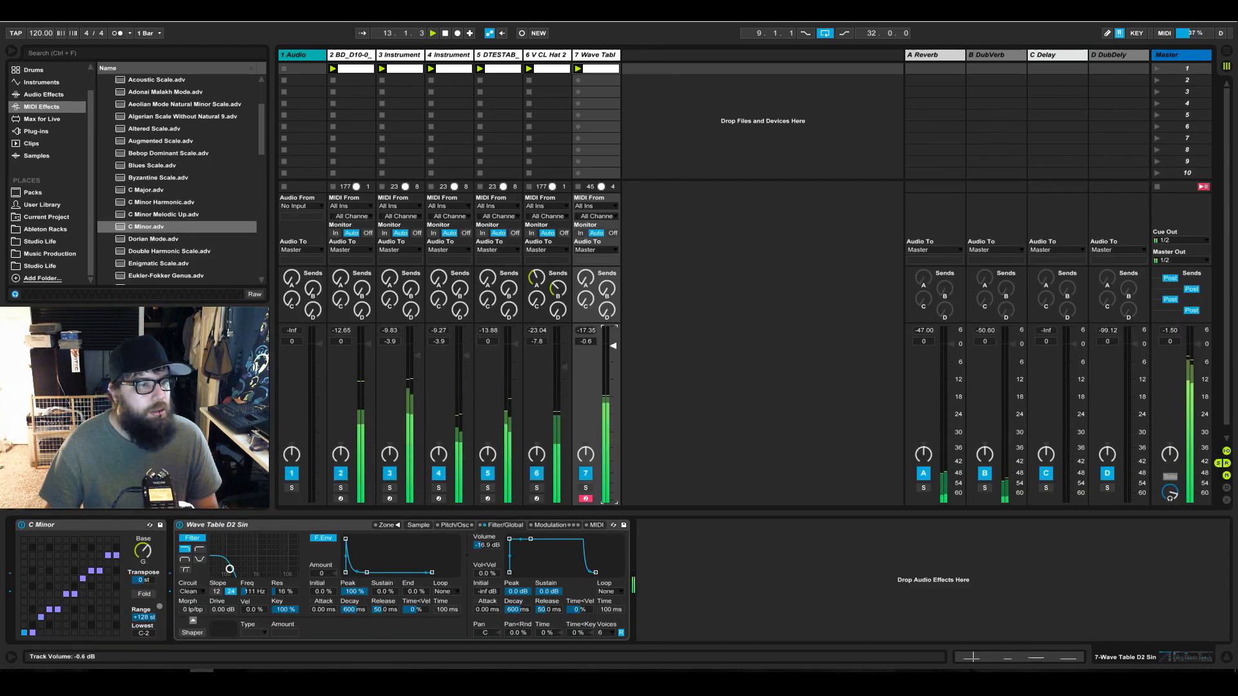
Add Saturator and EQ Eight after the bass Sampler, with an EQ high cut at 180 Hz
{"action": "left_click", "coordinate": [59, 96]}
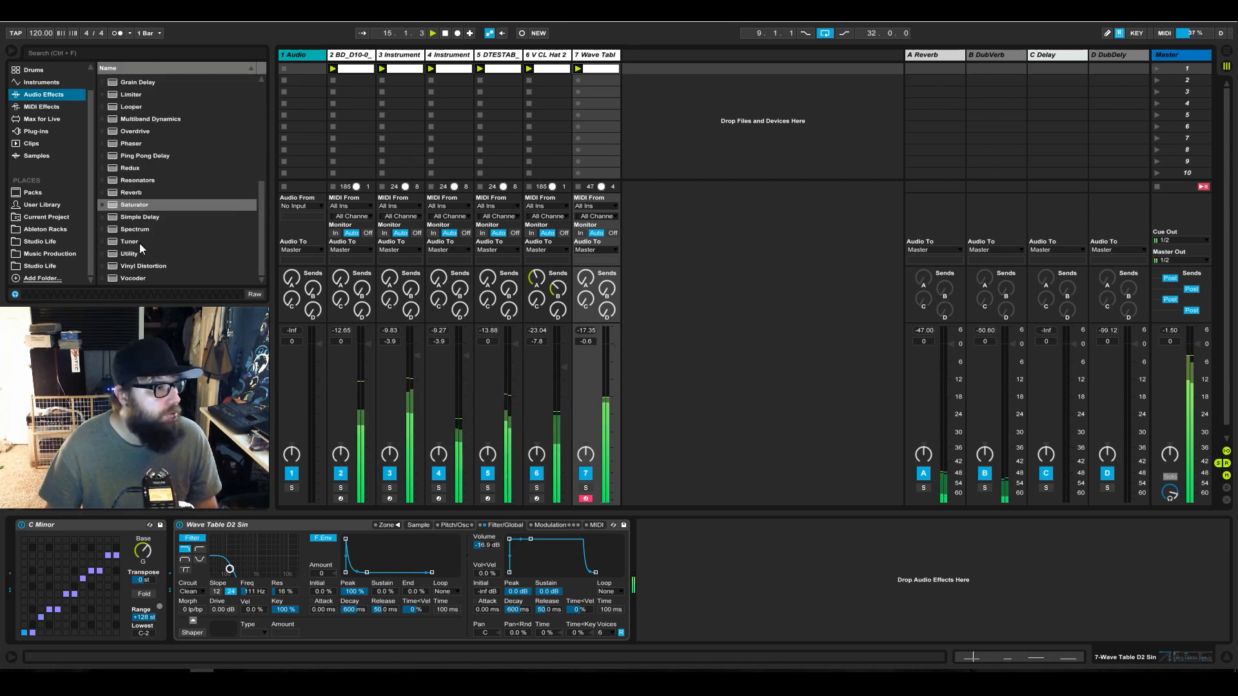
{"action": "left_click_drag", "start_coordinate": [139, 206], "coordinate": [638, 548]}
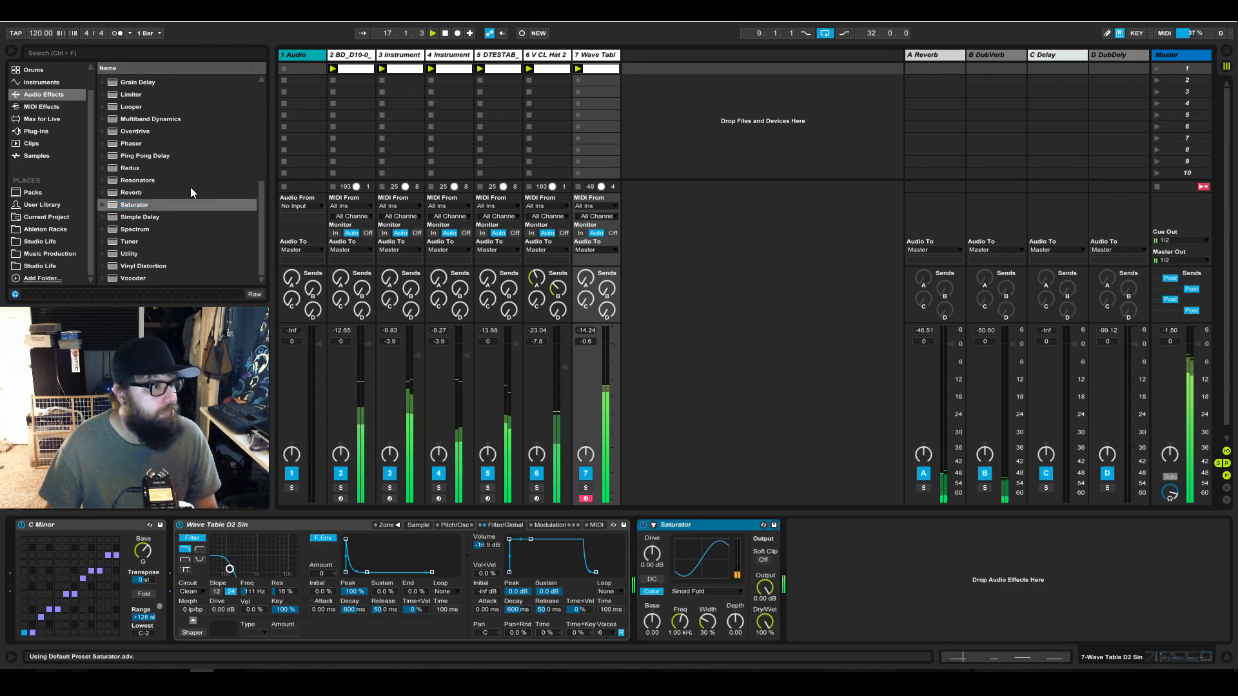
{"action": "scroll", "coordinate": [149, 140], "scroll_direction": "up", "scroll_amount": 1}
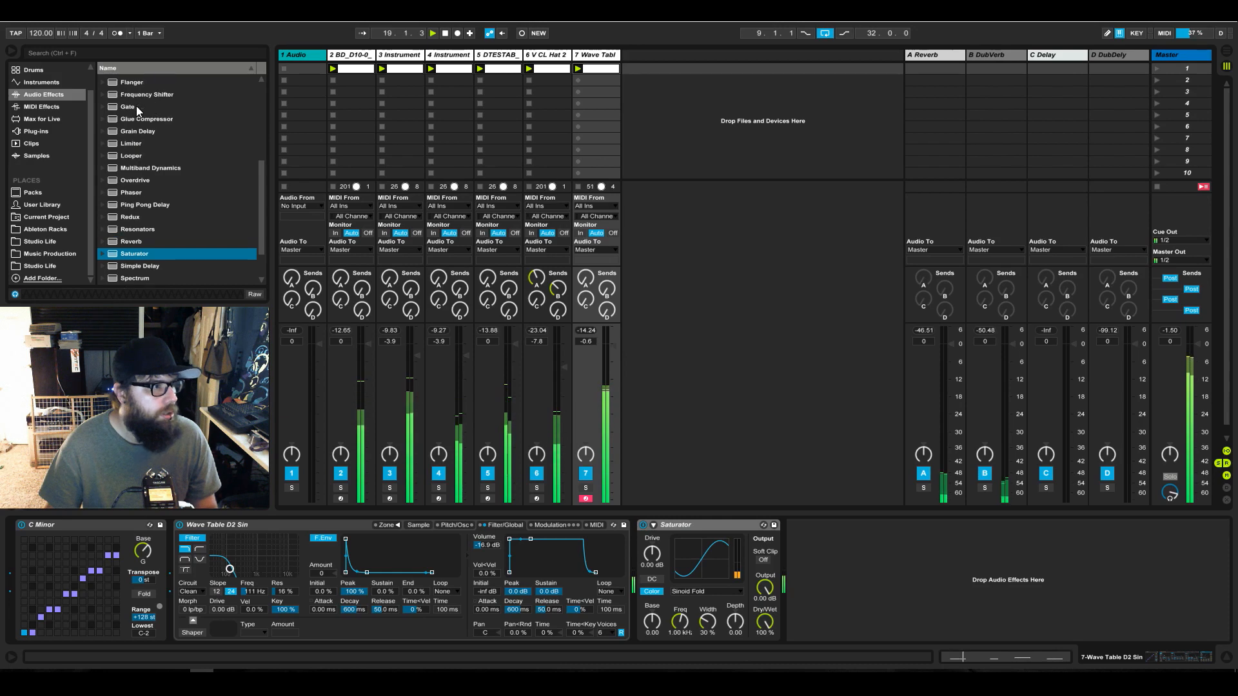
{"action": "scroll", "coordinate": [157, 157], "scroll_direction": "up", "scroll_amount": 3}
{"action": "scroll", "coordinate": [147, 134], "scroll_direction": "up", "scroll_amount": 1}
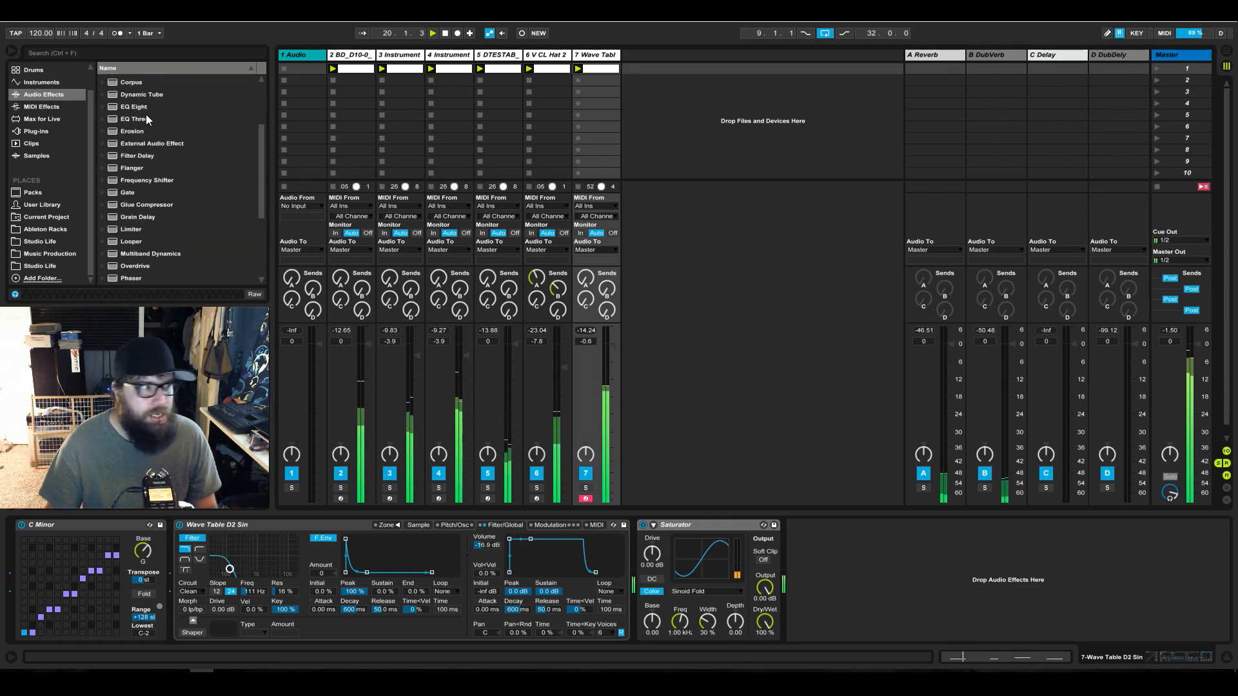
{"action": "left_click", "coordinate": [143, 109]}
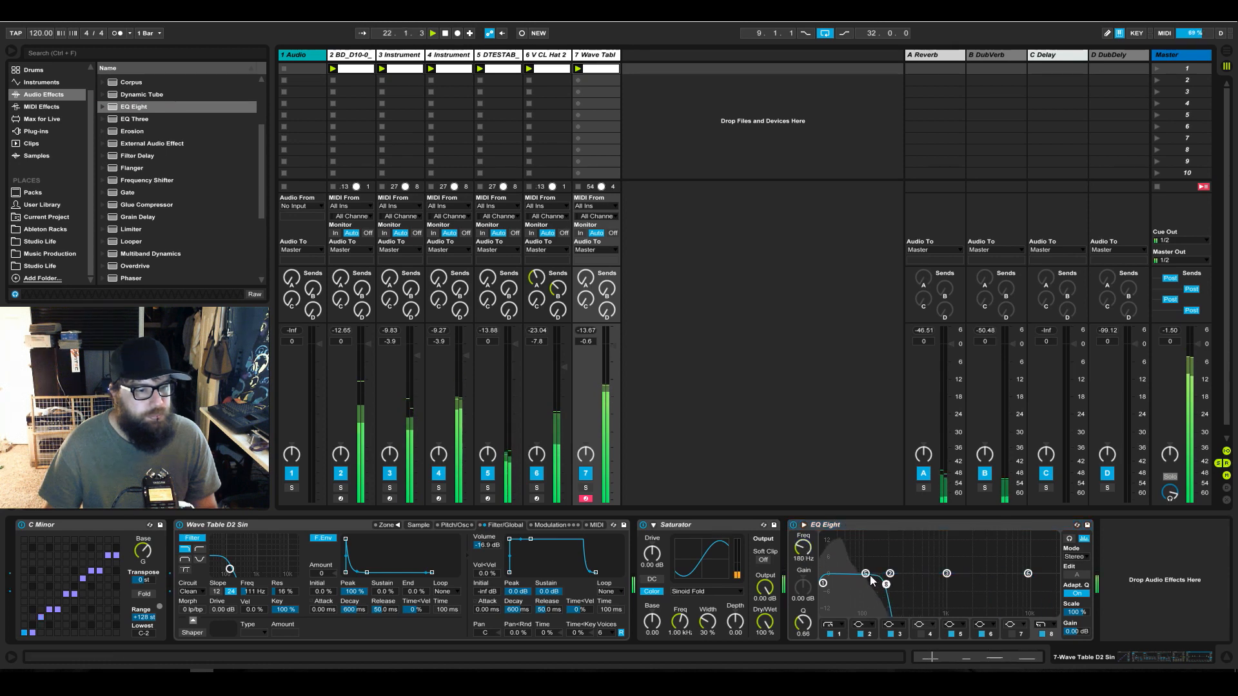
Cut the bass by 1.86 dB at 54.8 Hz in EQ Eight and lower the bass track volume to -9.6 dB
{"action": "left_click_drag", "start_coordinate": [871, 579], "coordinate": [840, 583]}
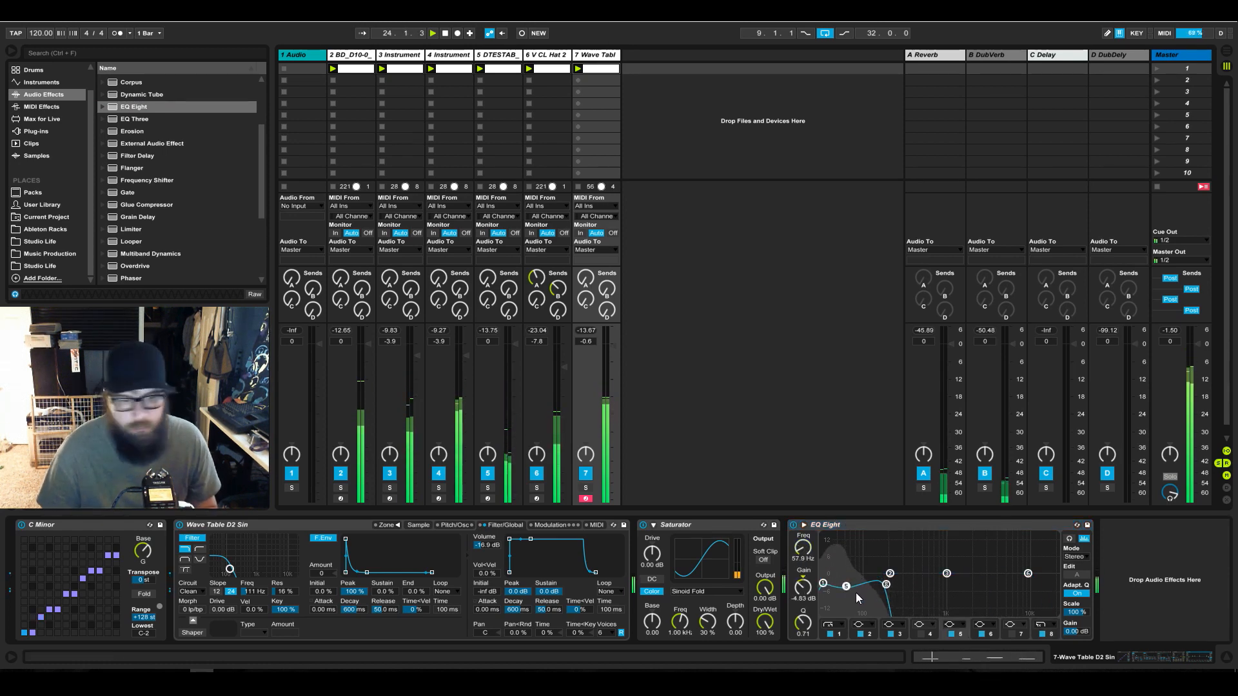
{"action": "left_click_drag", "start_coordinate": [846, 586], "coordinate": [845, 585]}
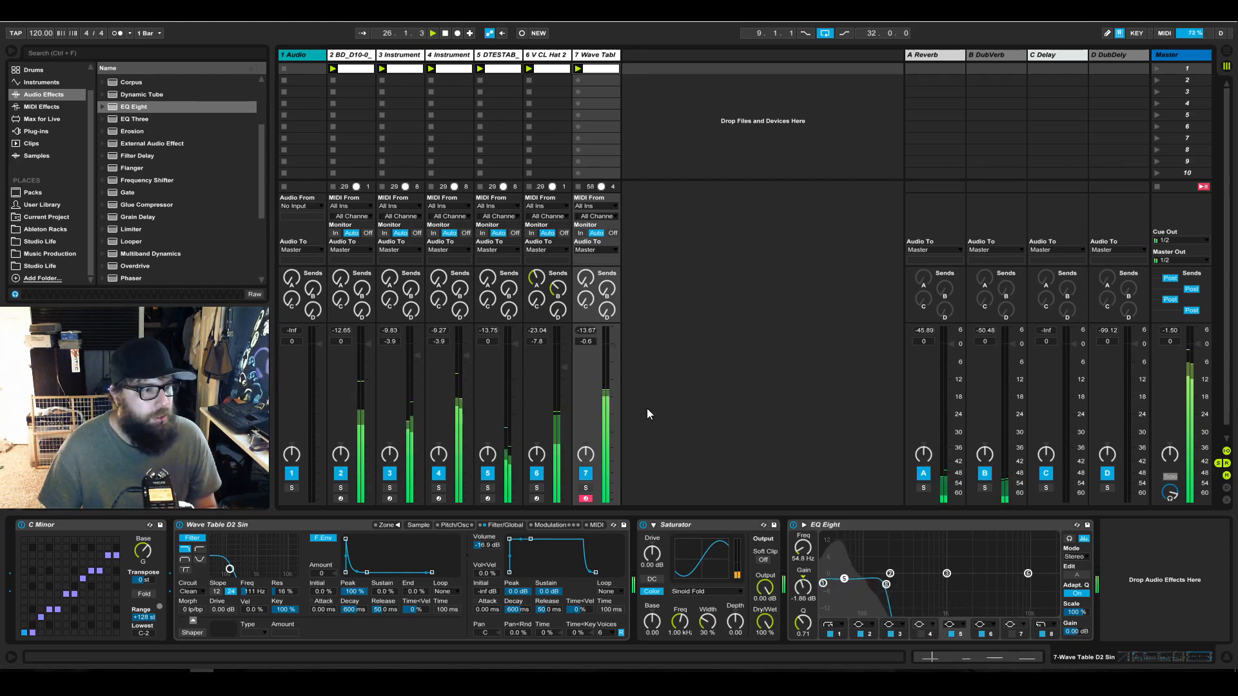
{"action": "left_click_drag", "start_coordinate": [613, 346], "coordinate": [614, 372]}
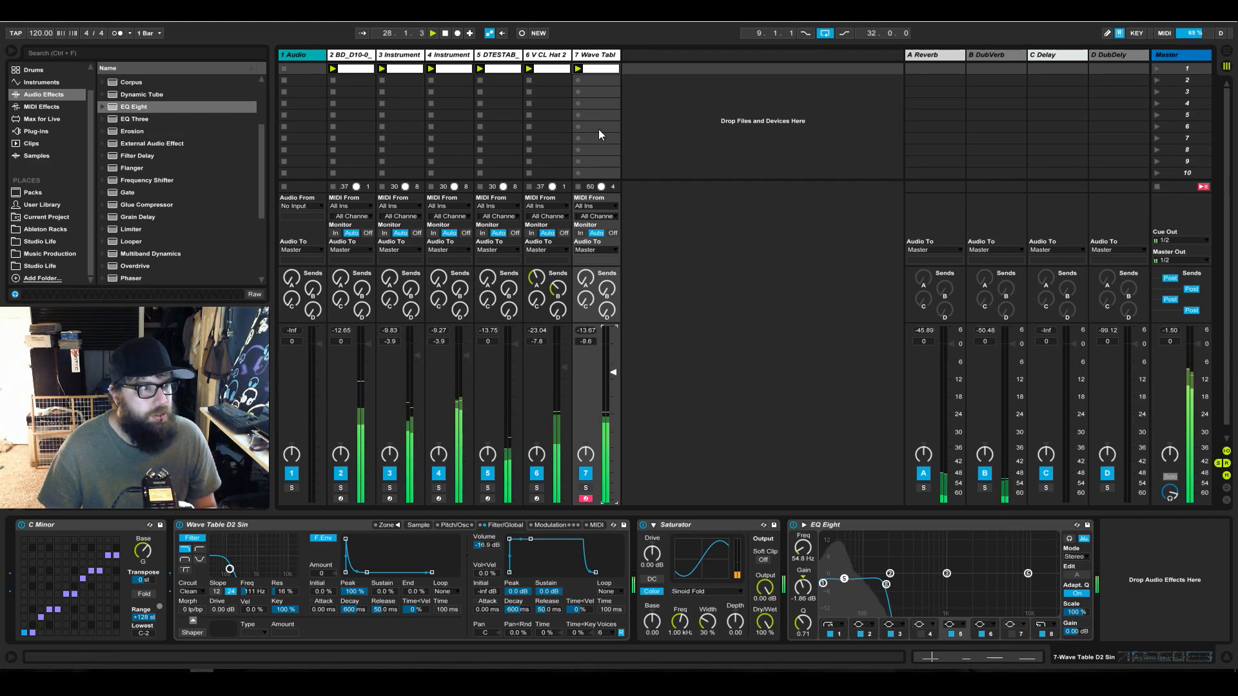
Reopen the bass clip, delete the A2 note at 1.3.2 and raise the G2 at 1.2.3 to A2
{"action": "double_click", "coordinate": [590, 75]}
{"action": "left_click", "coordinate": [841, 325]}
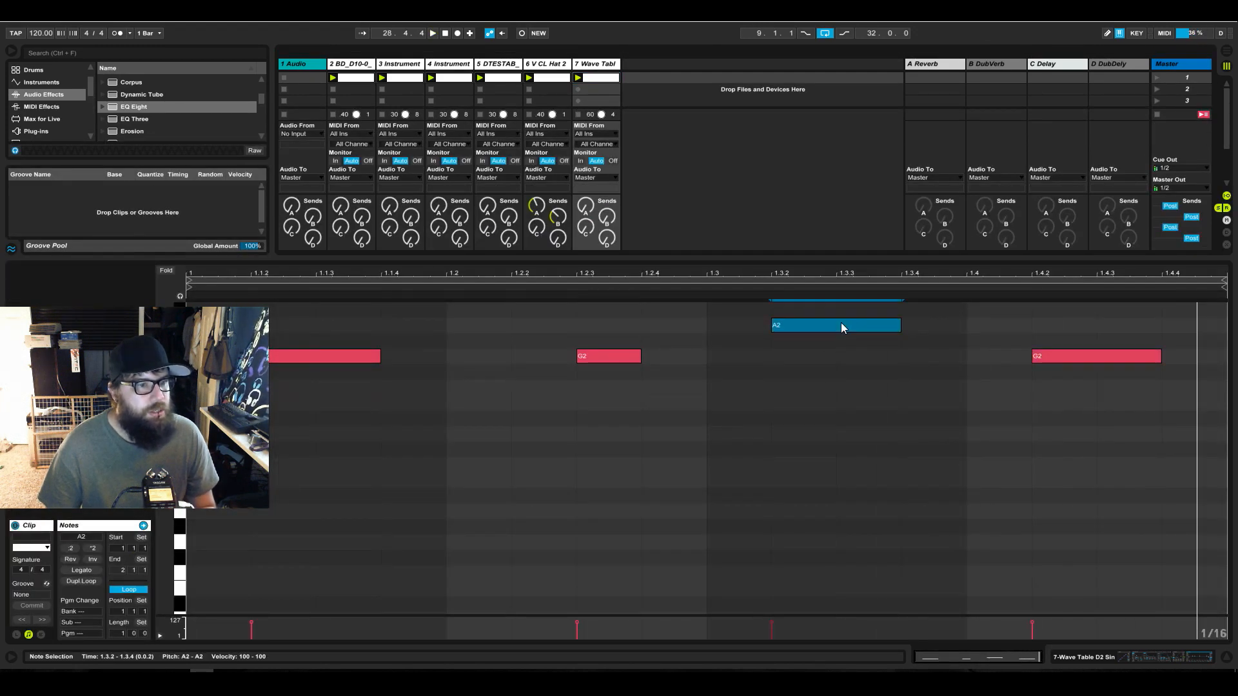
{"action": "key", "text": "Delete"}
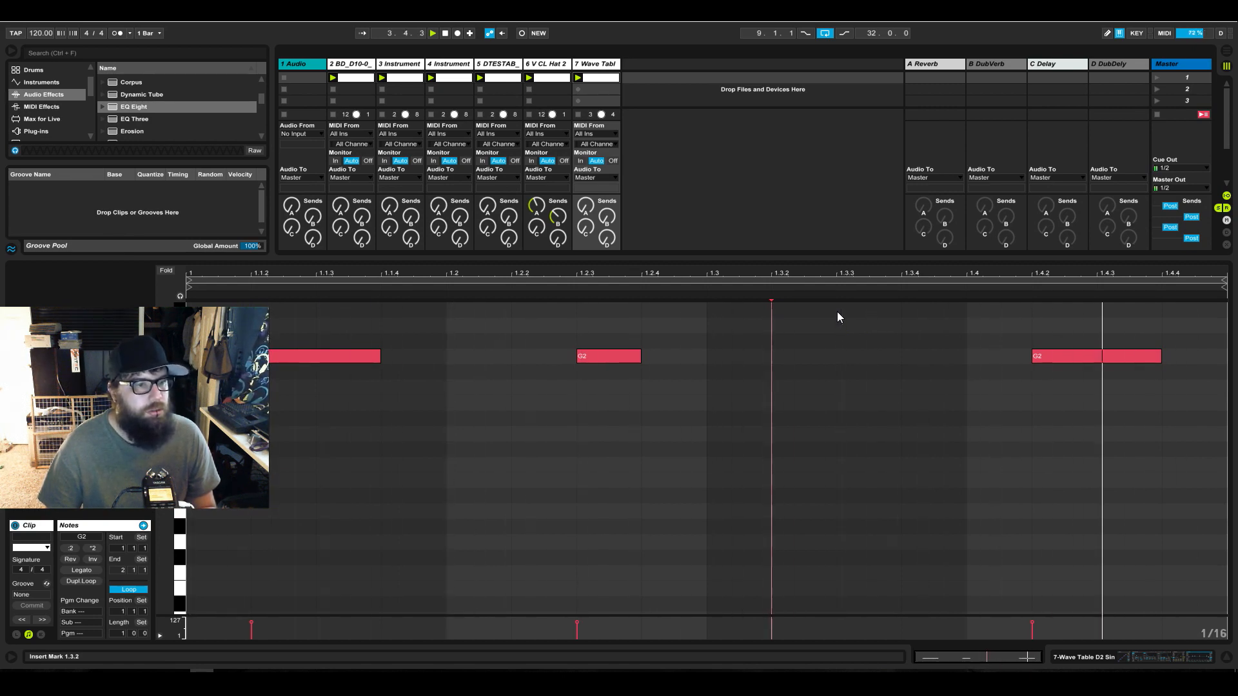
{"action": "left_click_drag", "start_coordinate": [626, 359], "coordinate": [624, 327]}
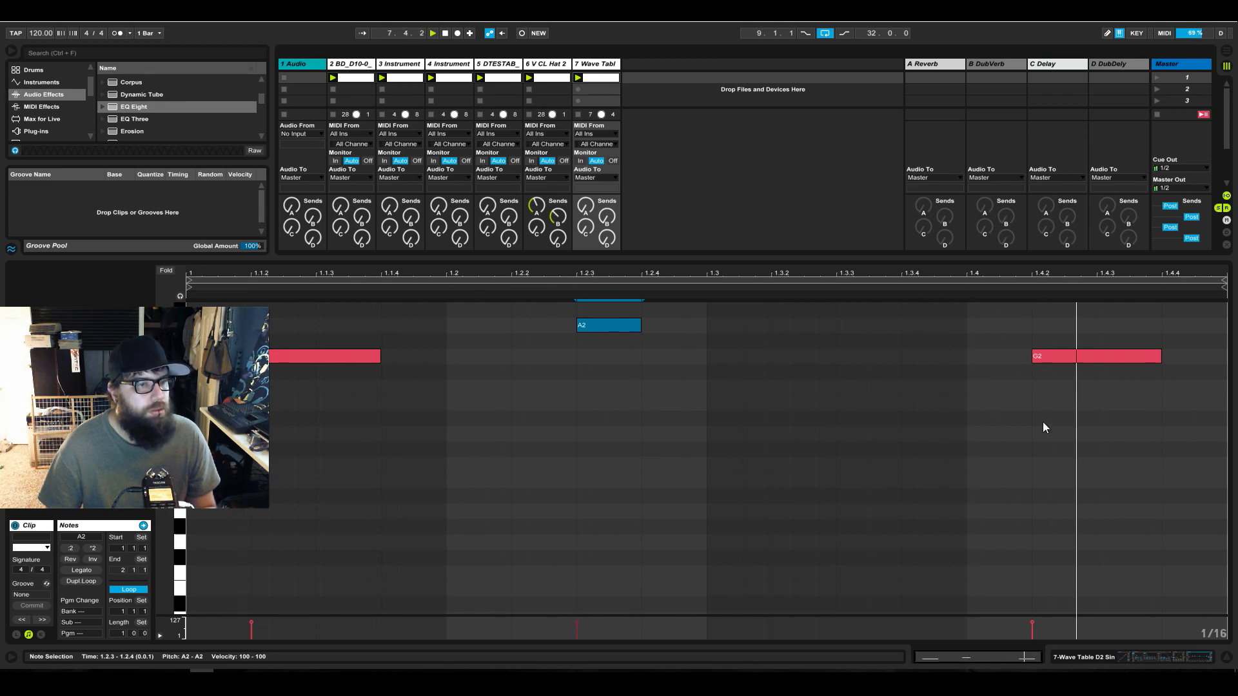
Add a sixteenth A2 note and place it at 1.3.2
{"action": "double_click", "coordinate": [850, 326]}
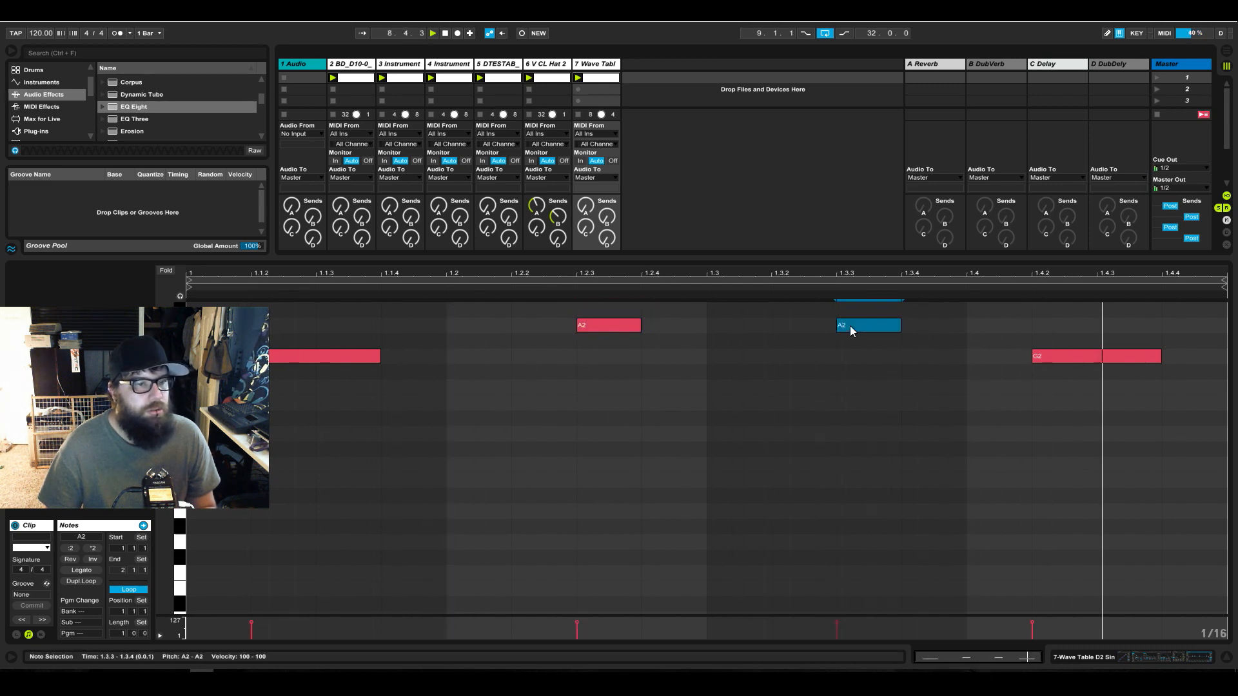
{"action": "left_click_drag", "start_coordinate": [849, 326], "coordinate": [790, 328]}
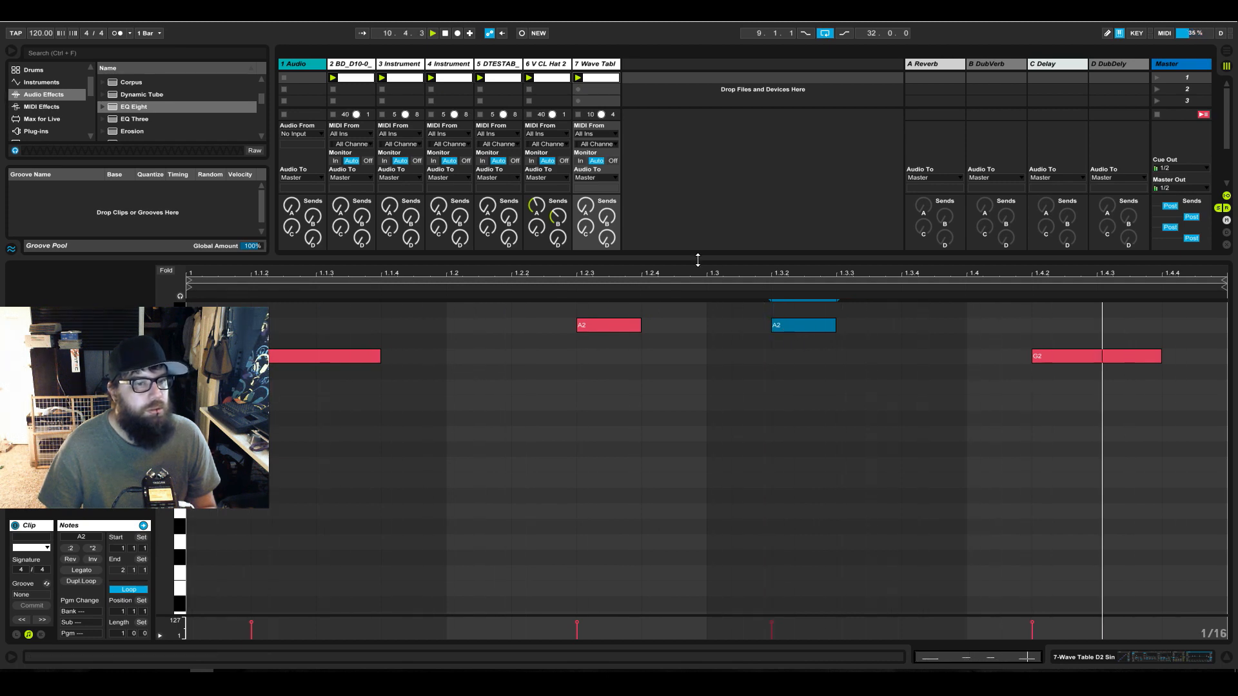
{"action": "mouse_move", "coordinate": [789, 326]}
{"action": "left_mouse_down"}
{"action": "mouse_move", "coordinate": [797, 358]}
{"action": "mouse_move", "coordinate": [792, 327]}
{"action": "mouse_move", "coordinate": [886, 331]}
{"action": "mouse_move", "coordinate": [795, 331]}
{"action": "left_mouse_up"}
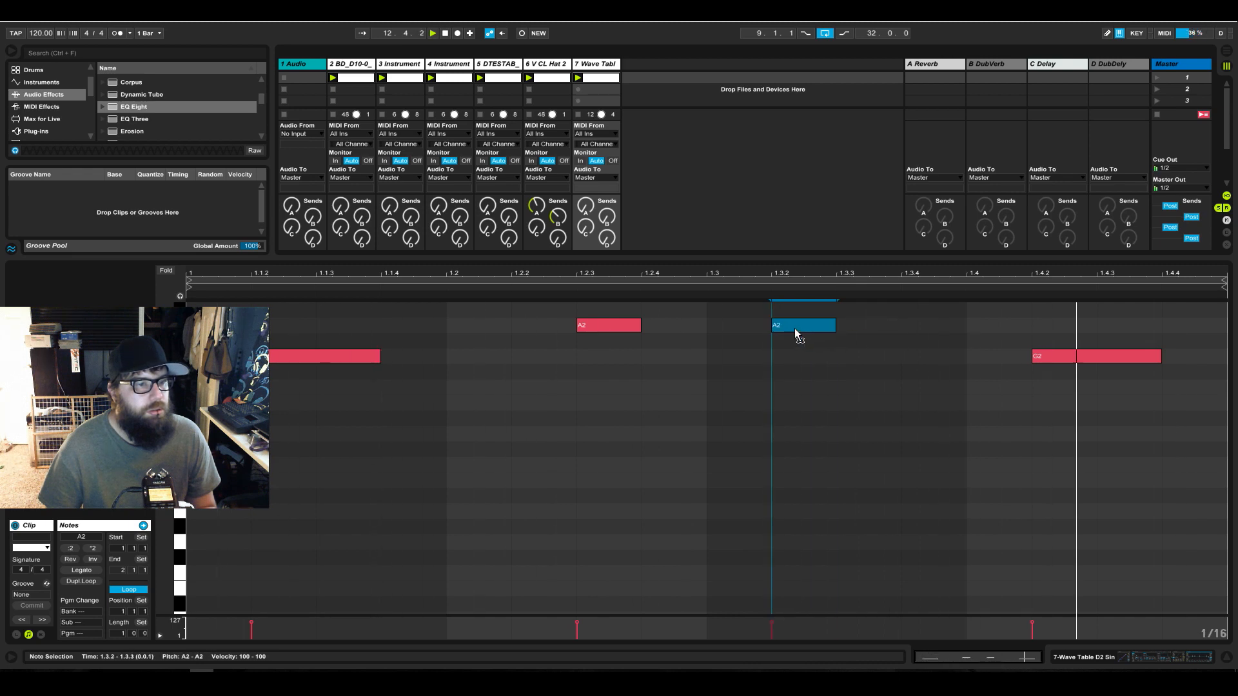
Lengthen the A2 at 1.2.3 to two sixteenths, and try the 1.3.2 note as a two-sixteenth G2 before deleting it
{"action": "left_click_drag", "start_coordinate": [639, 326], "coordinate": [704, 328]}
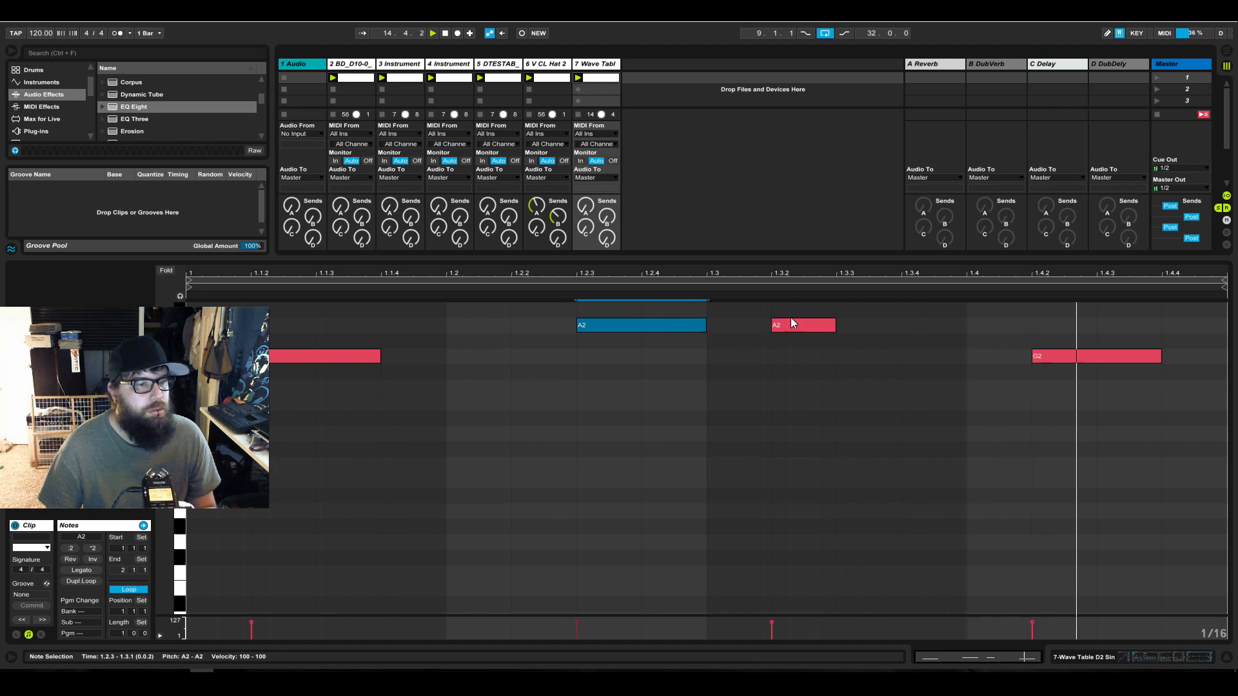
{"action": "left_click_drag", "start_coordinate": [835, 326], "coordinate": [868, 356]}
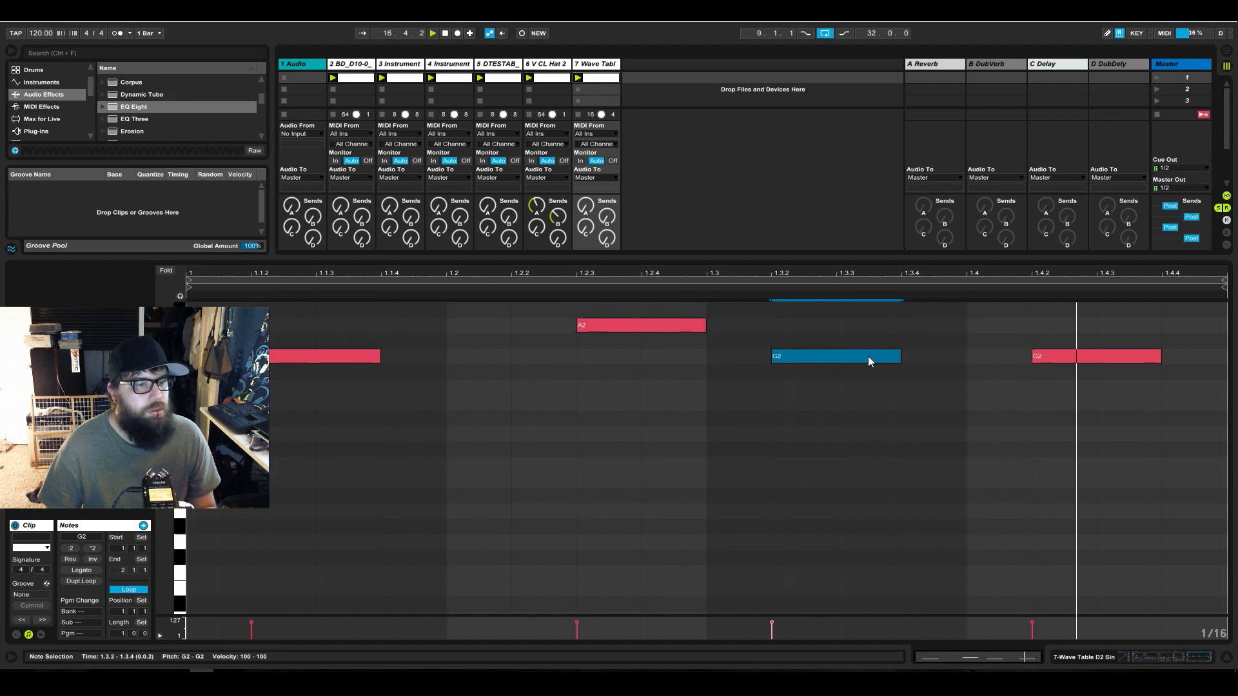
{"action": "key", "text": "Delete"}
{"action": "scroll", "coordinate": [860, 333], "scroll_direction": "up", "scroll_amount": 3}
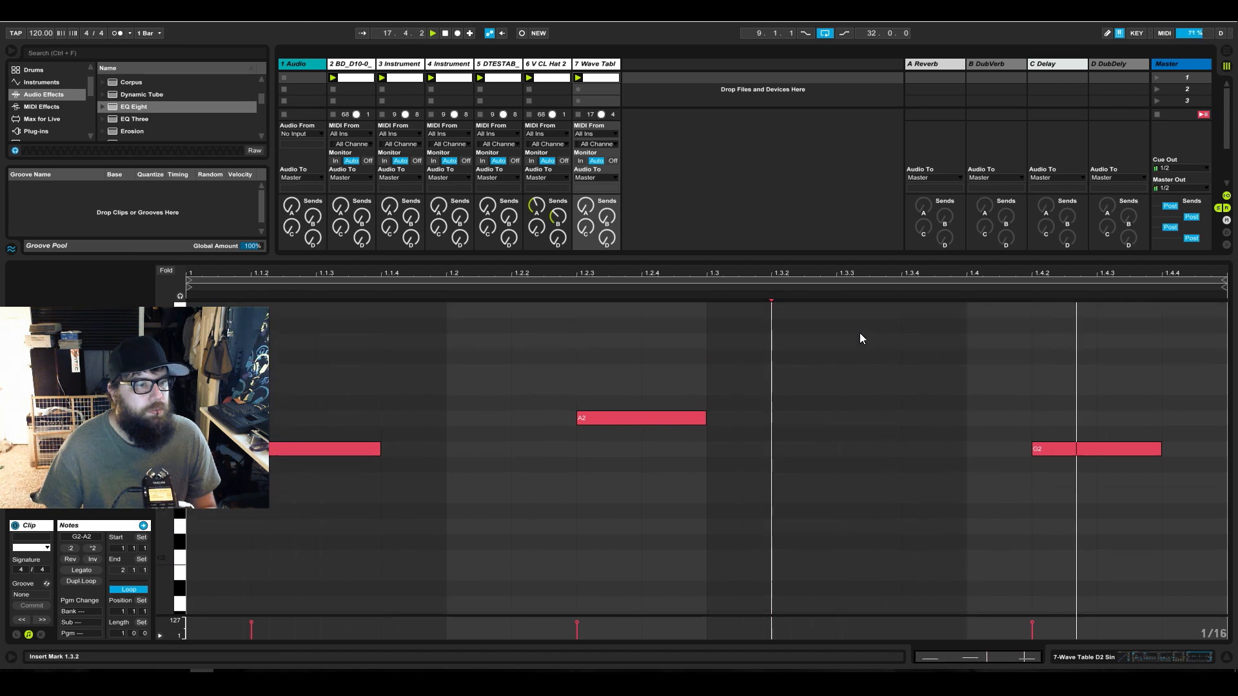
Replace the long A2 at 1.2.3 with a sixteenth A2 and add another sixteenth A2 at 1.3.2
{"action": "mouse_move", "coordinate": [675, 418]}
{"action": "left_mouse_down"}
{"action": "mouse_move", "coordinate": [674, 369]}
{"action": "mouse_move", "coordinate": [680, 418]}
{"action": "left_mouse_up"}
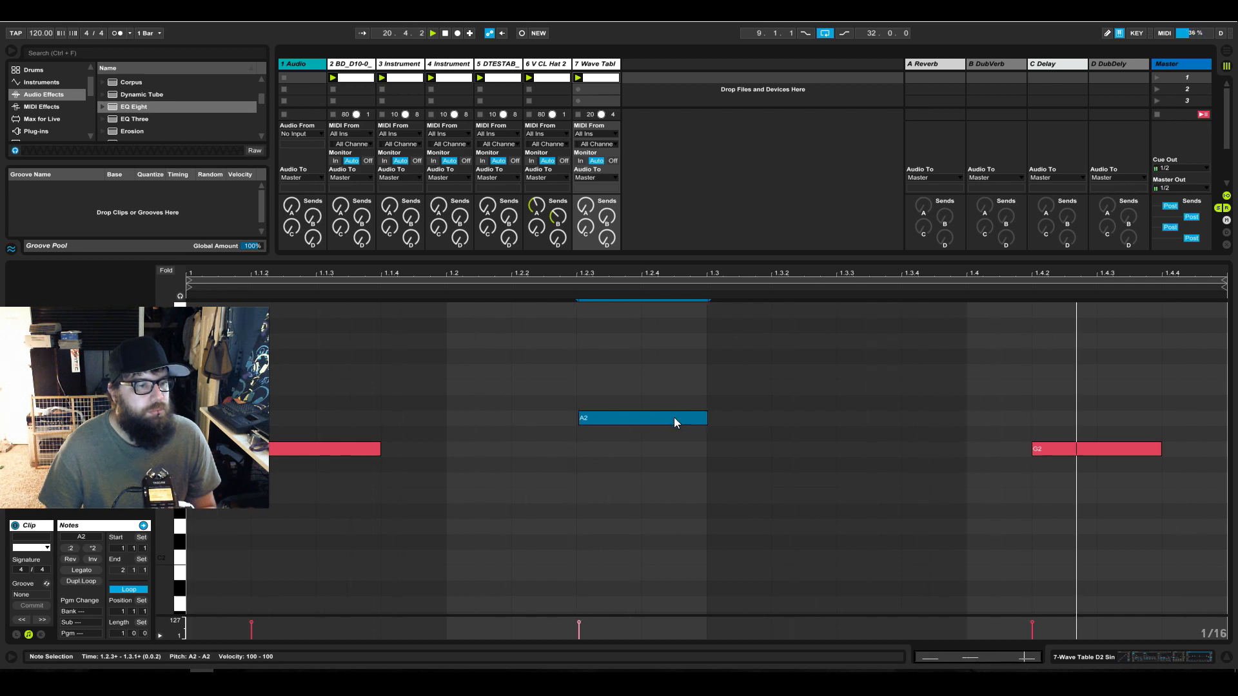
{"action": "key", "text": "Delete"}
{"action": "double_click", "coordinate": [628, 420]}
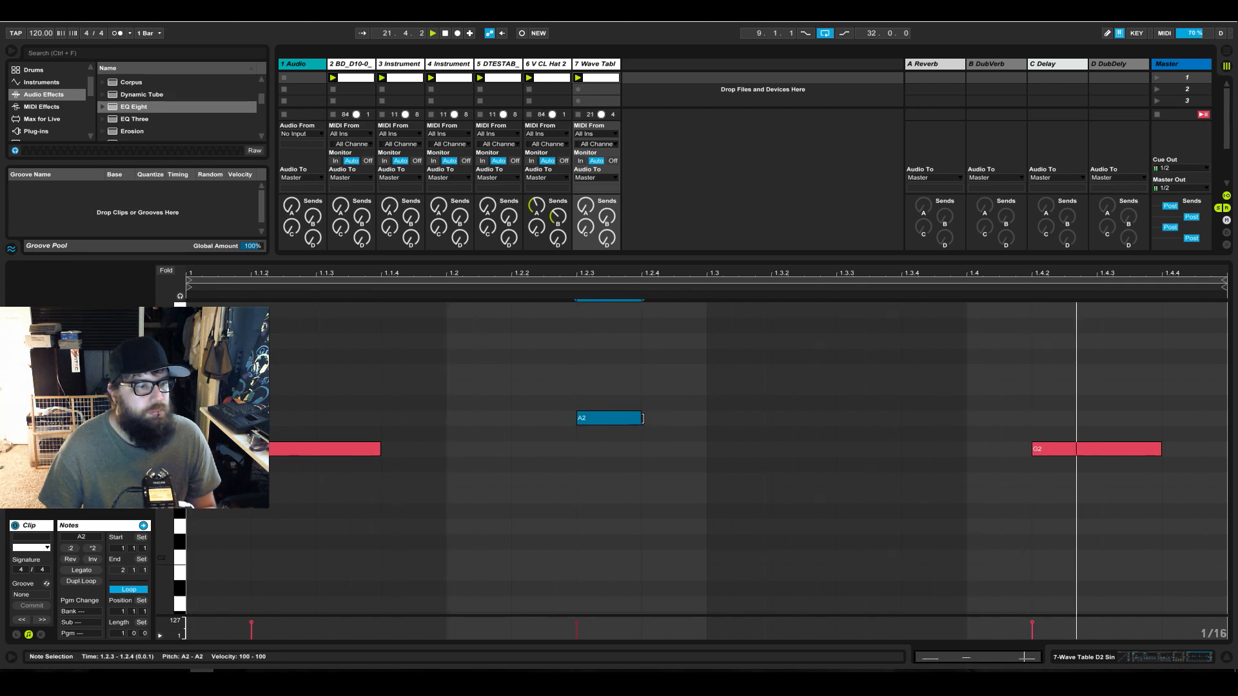
{"action": "mouse_move", "coordinate": [642, 420]}
{"action": "left_mouse_down"}
{"action": "mouse_move", "coordinate": [676, 420]}
{"action": "mouse_move", "coordinate": [641, 420]}
{"action": "left_mouse_up"}
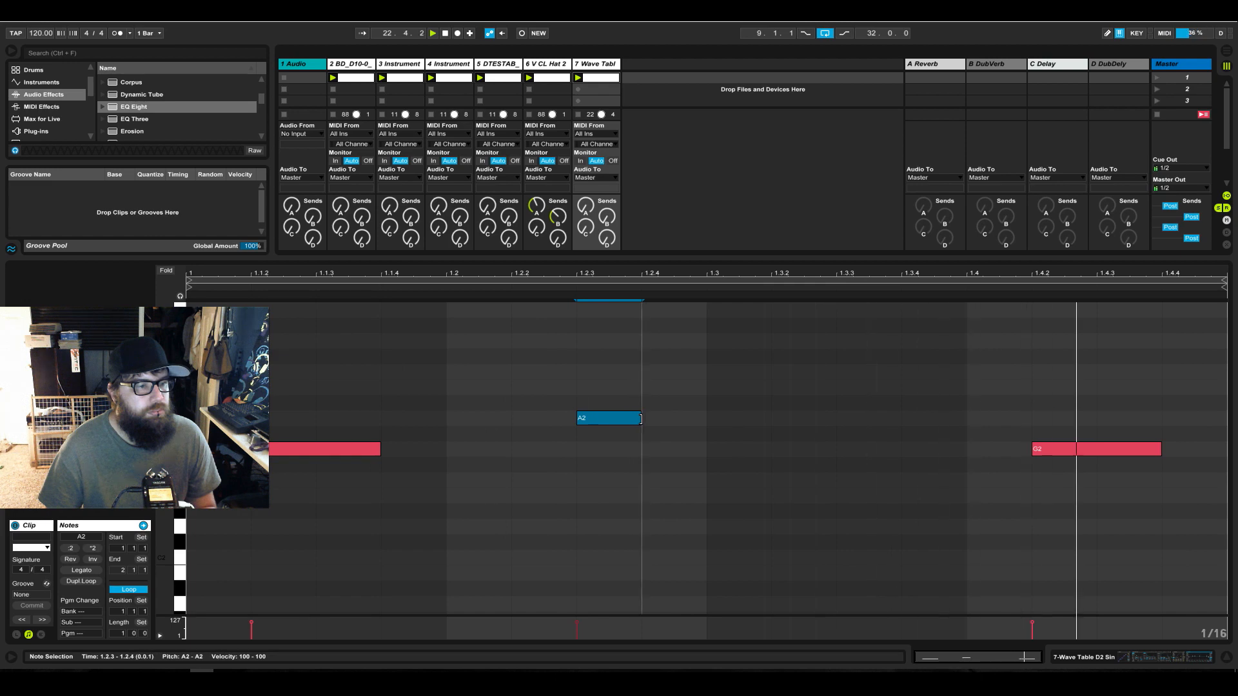
{"action": "double_click", "coordinate": [803, 424]}
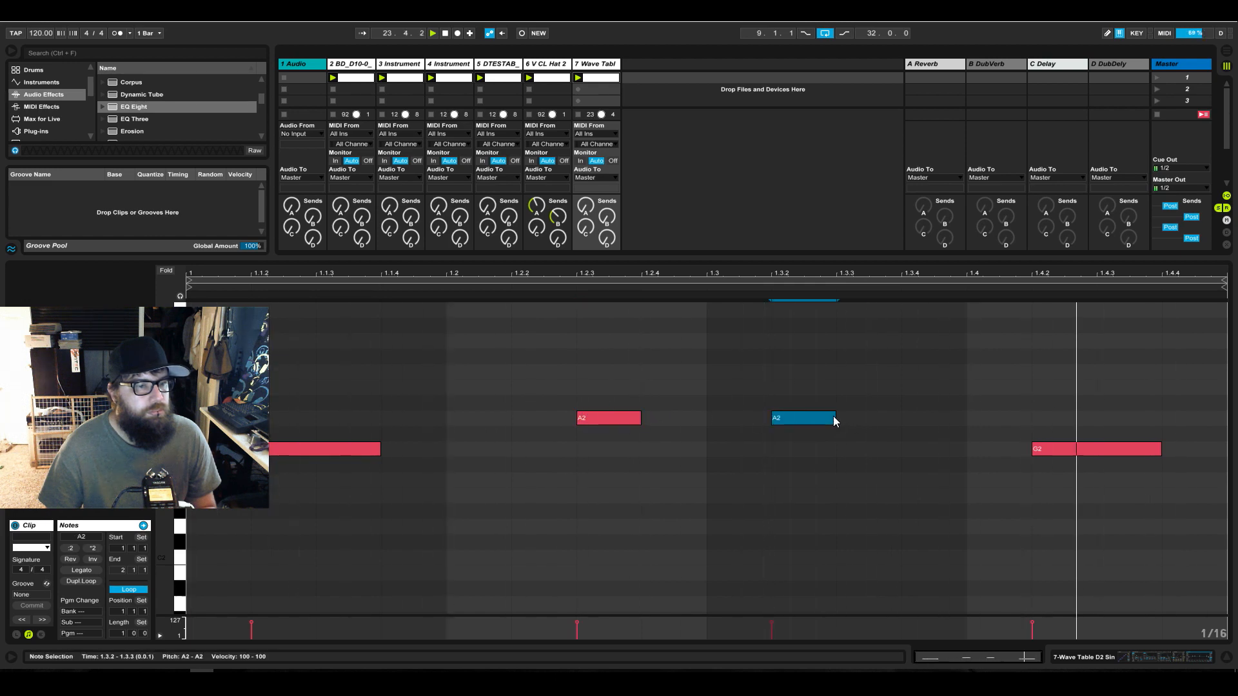
Solo the kick, bass and second Instrument track together, after trying DTESTAB in place of the Instrument track
{"action": "left_click", "coordinate": [1115, 652]}
{"action": "left_click", "coordinate": [342, 488]}
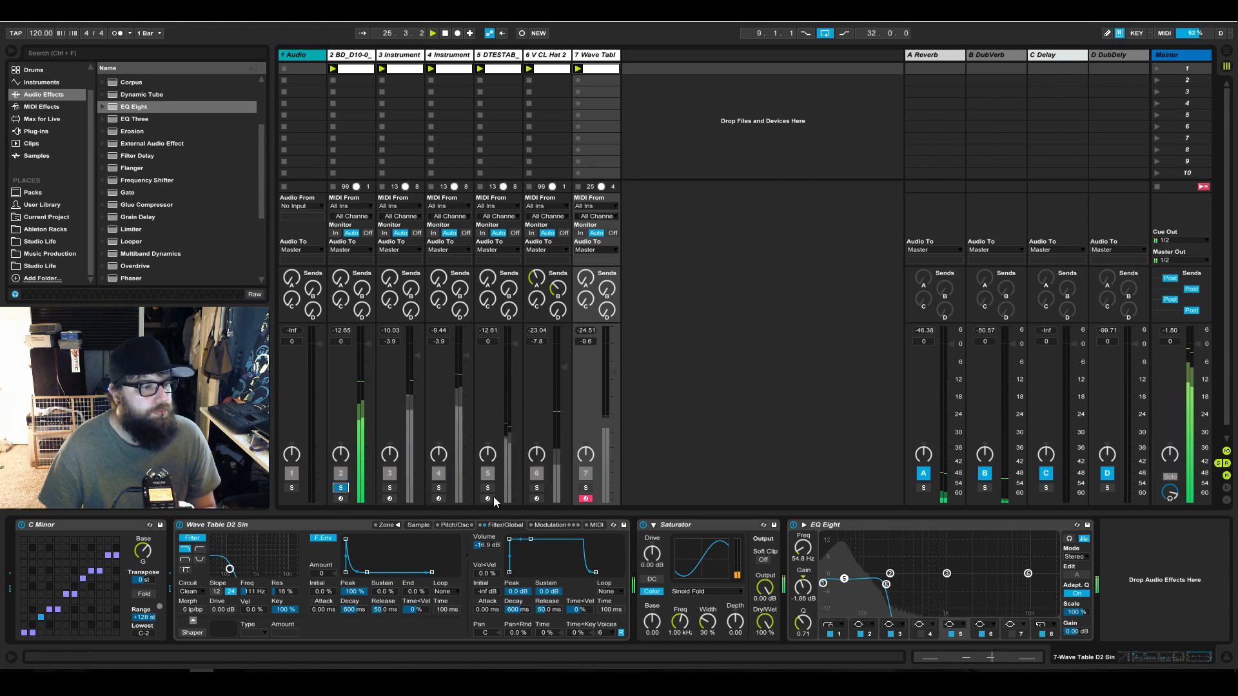
{"action": "left_click", "coordinate": [584, 488], "text": "ctrl"}
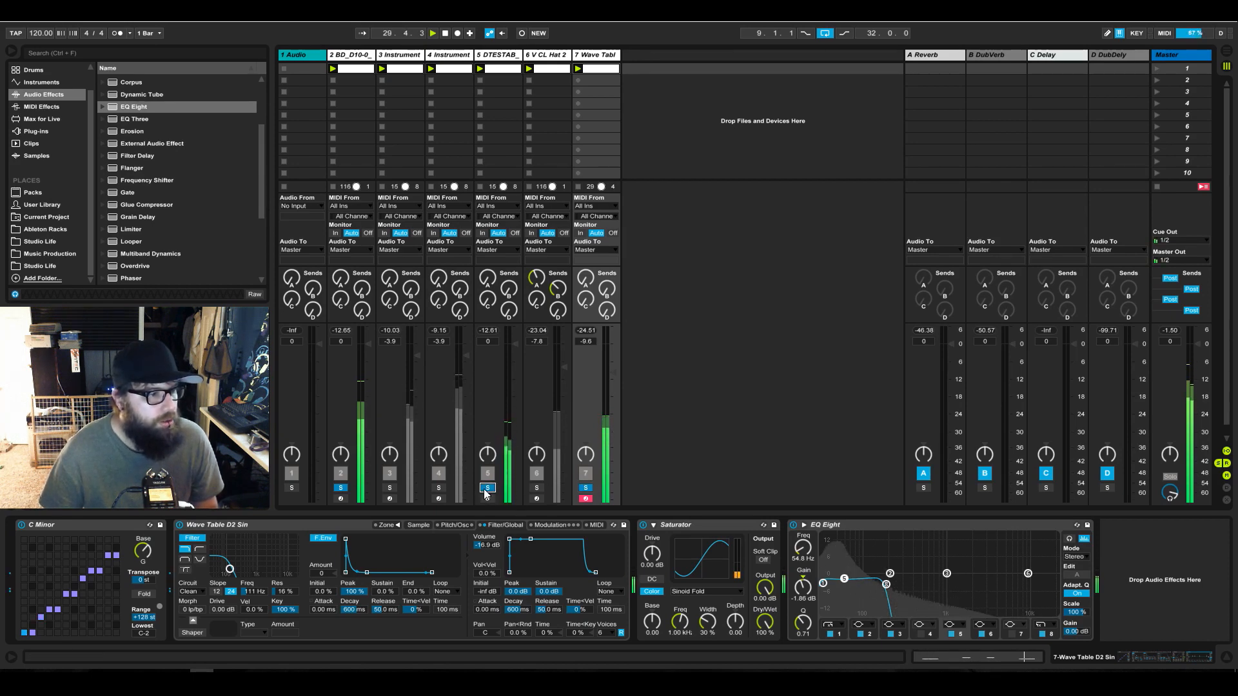
{"action": "left_click", "coordinate": [439, 487]}
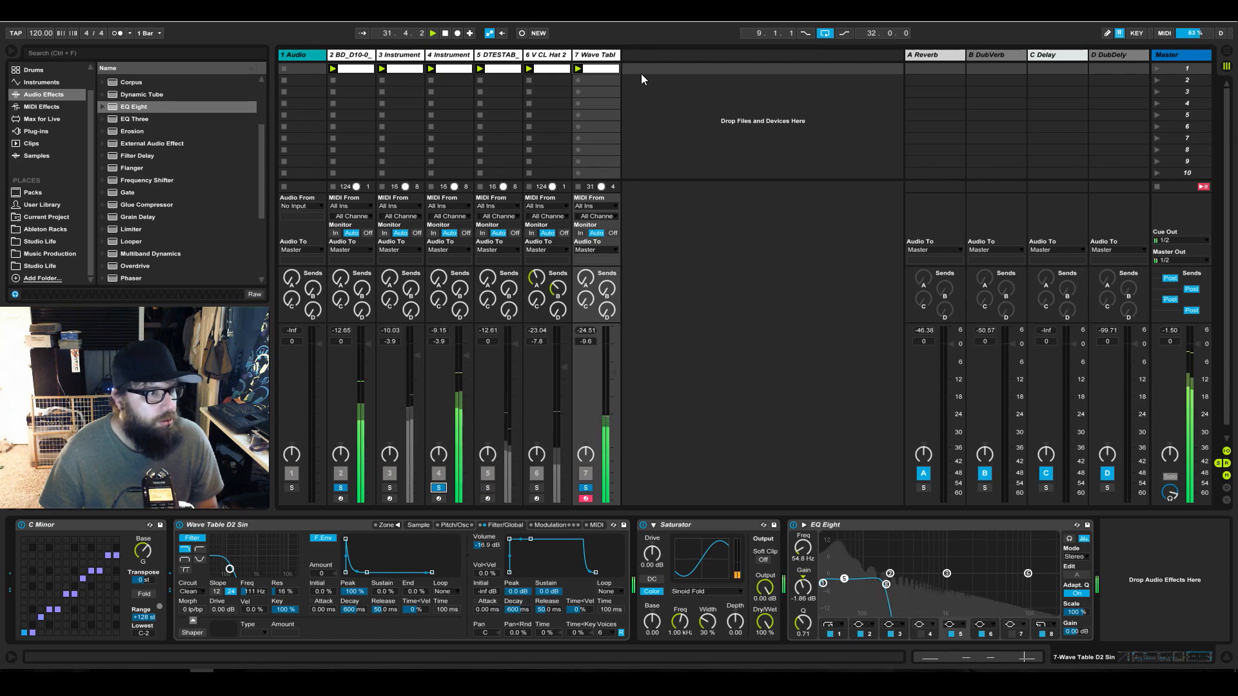
Reopen the bass clip and delete the A2 notes at 1.2.3 and 1.3.2
{"action": "double_click", "coordinate": [612, 69]}
{"action": "double_click", "coordinate": [617, 417]}
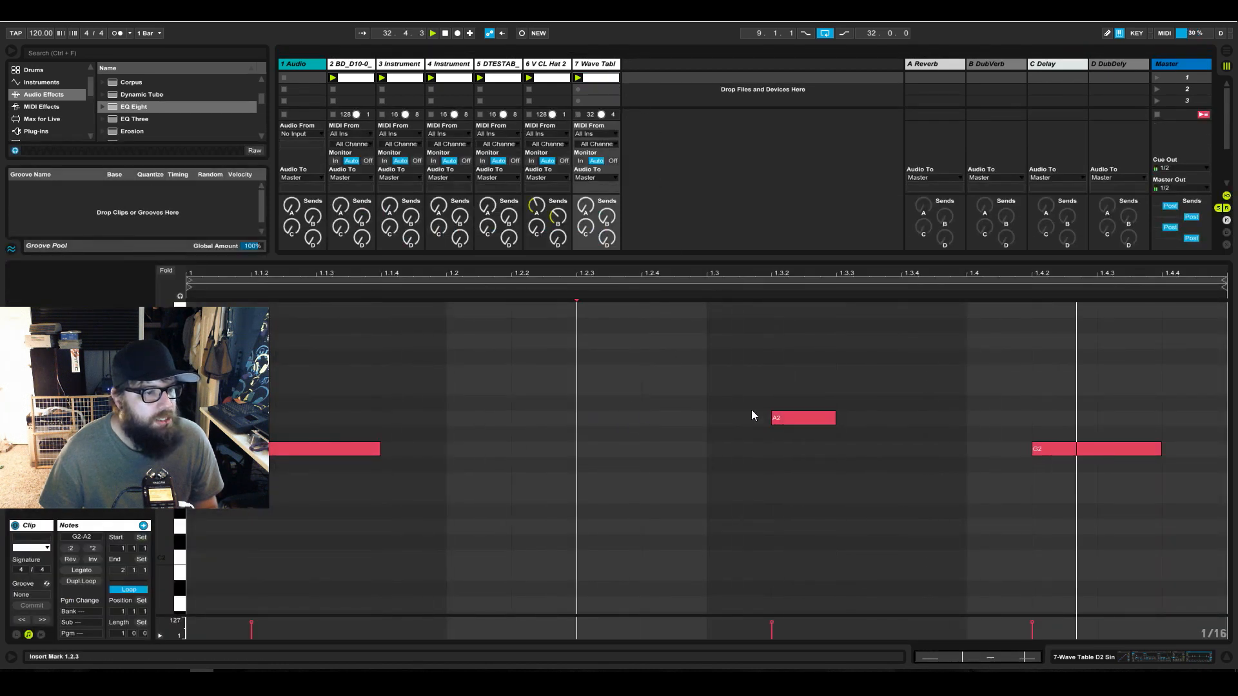
{"action": "double_click", "coordinate": [799, 416]}
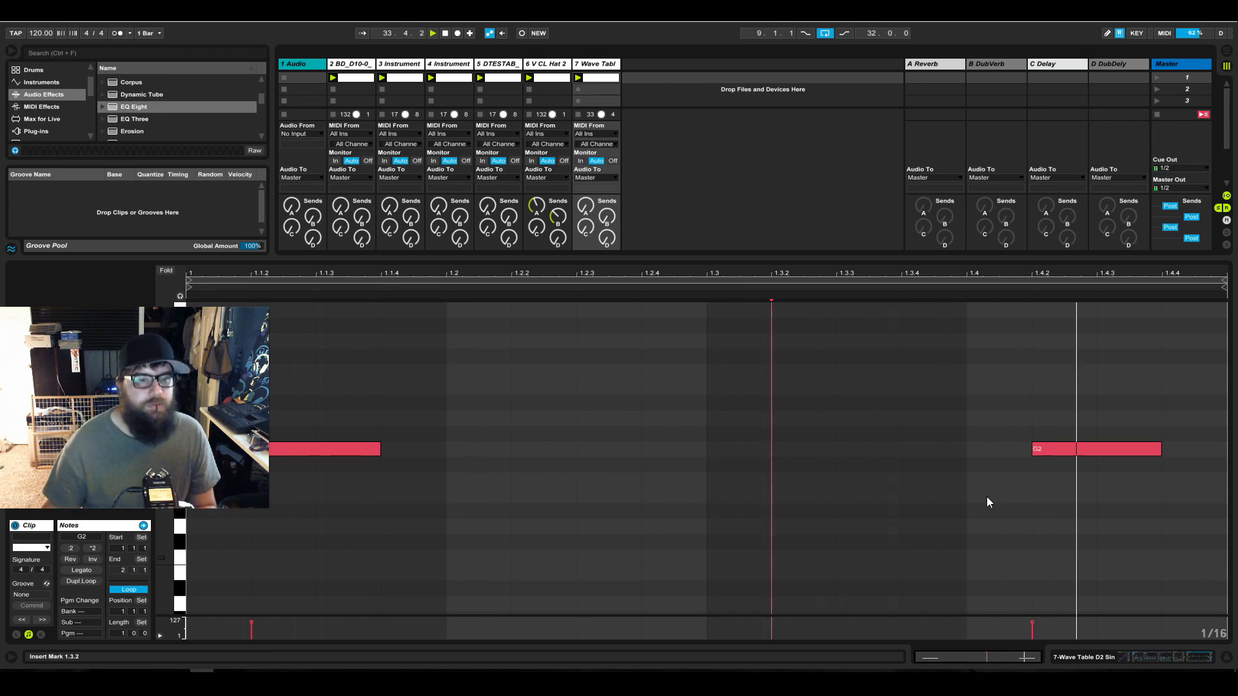
Move the first G2 note to 1.1.3 and restart playback
{"action": "left_click_drag", "start_coordinate": [304, 455], "coordinate": [381, 455]}
{"action": "key", "text": "space"}
{"action": "key", "text": "space"}
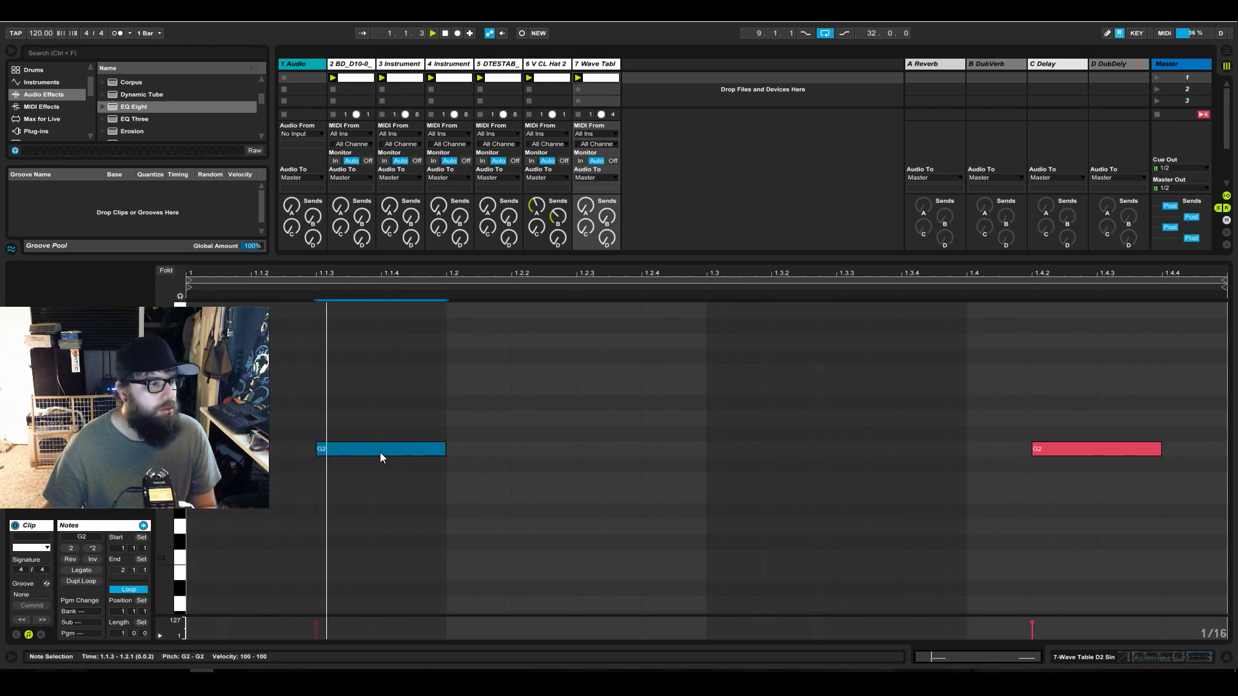
Select both G2 notes in the bass clip and transpose them up two octaves to G4
{"action": "left_click", "coordinate": [391, 208]}
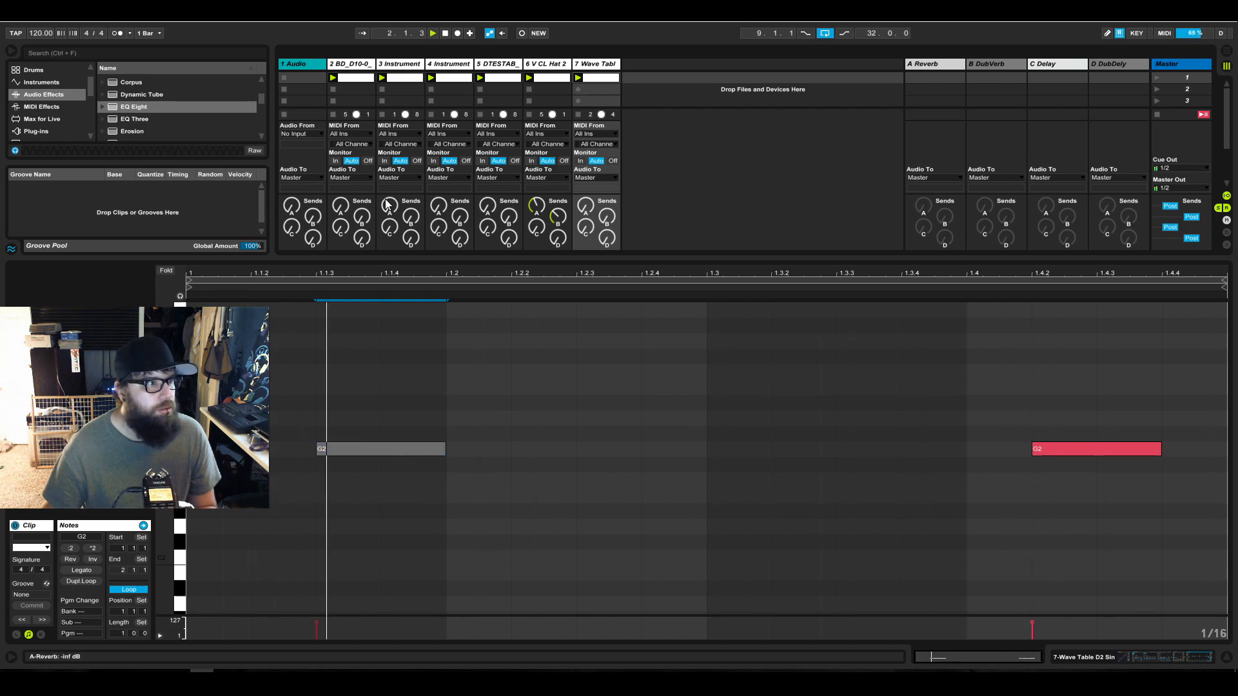
{"action": "scroll", "coordinate": [425, 187], "scroll_direction": "down", "scroll_amount": 2}
{"action": "left_click", "coordinate": [1062, 656]}
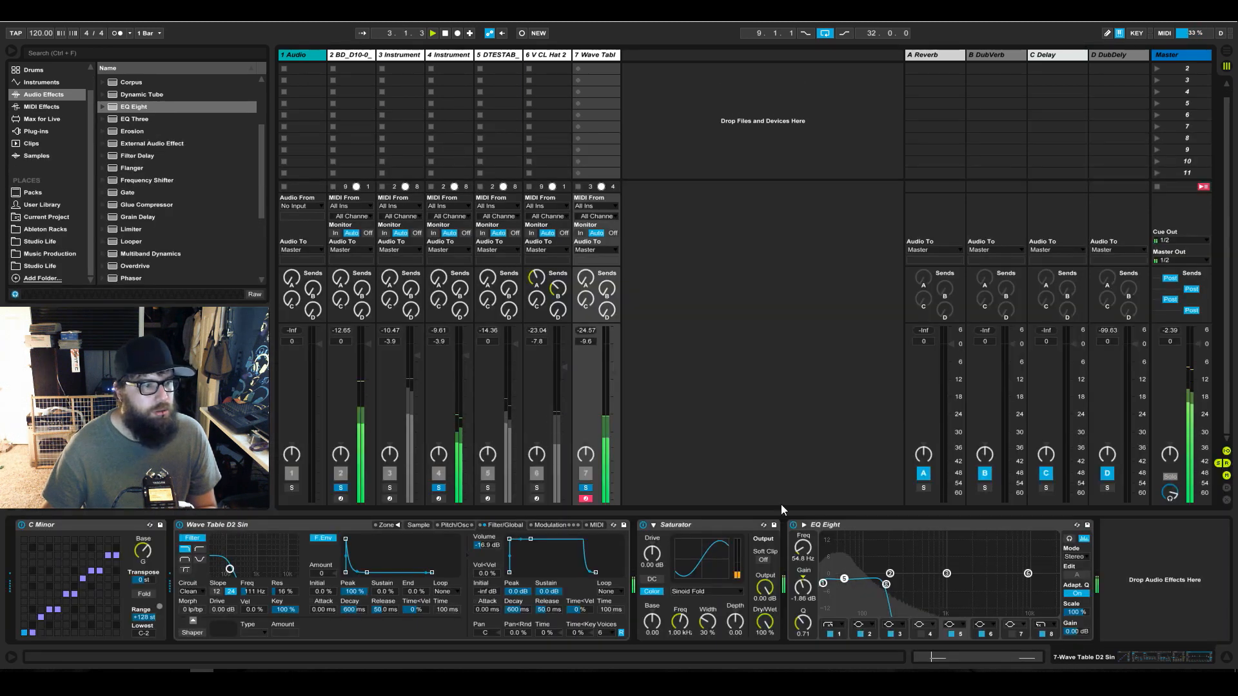
{"action": "scroll", "coordinate": [610, 142], "scroll_direction": "up", "scroll_amount": 1}
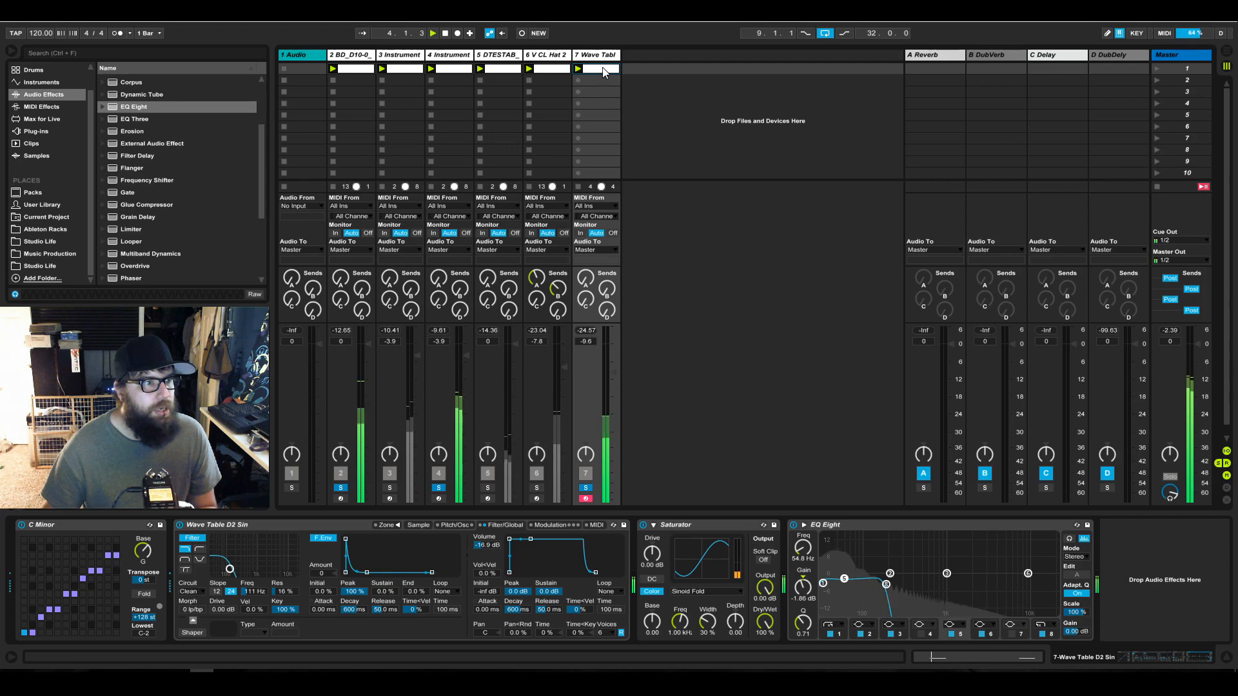
{"action": "double_click", "coordinate": [604, 69]}
{"action": "left_click_drag", "start_coordinate": [1134, 549], "coordinate": [361, 307]}
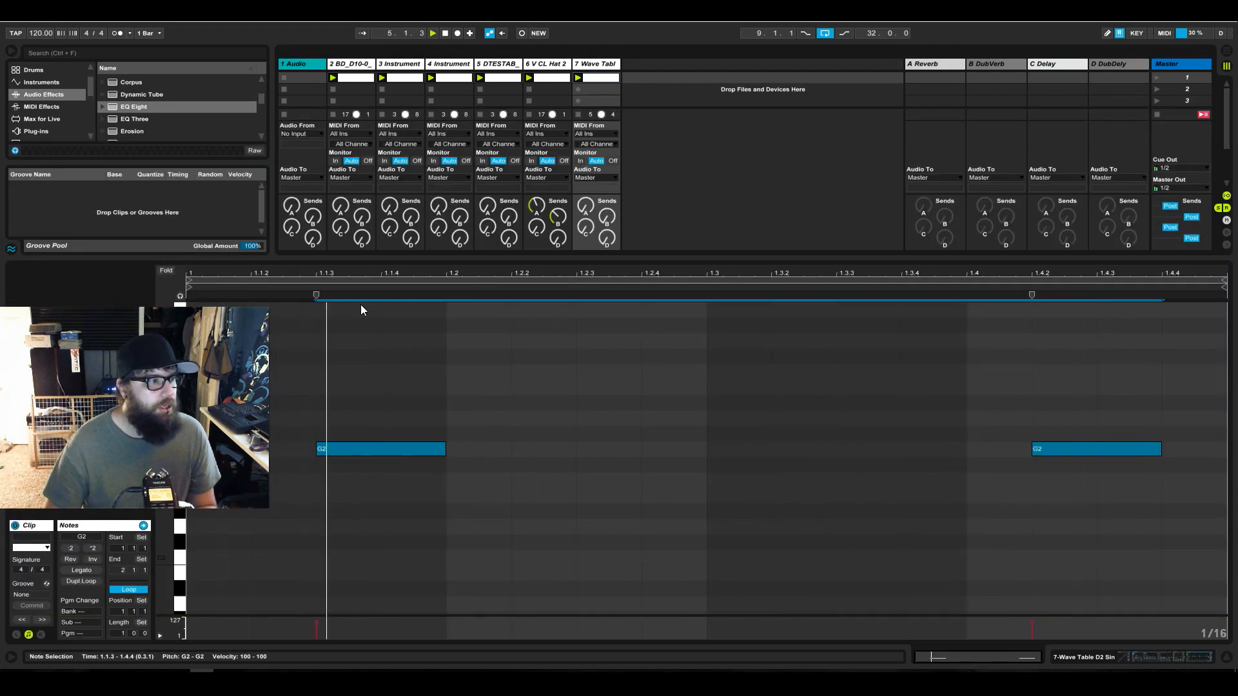
{"action": "key", "text": "shift+Up"}
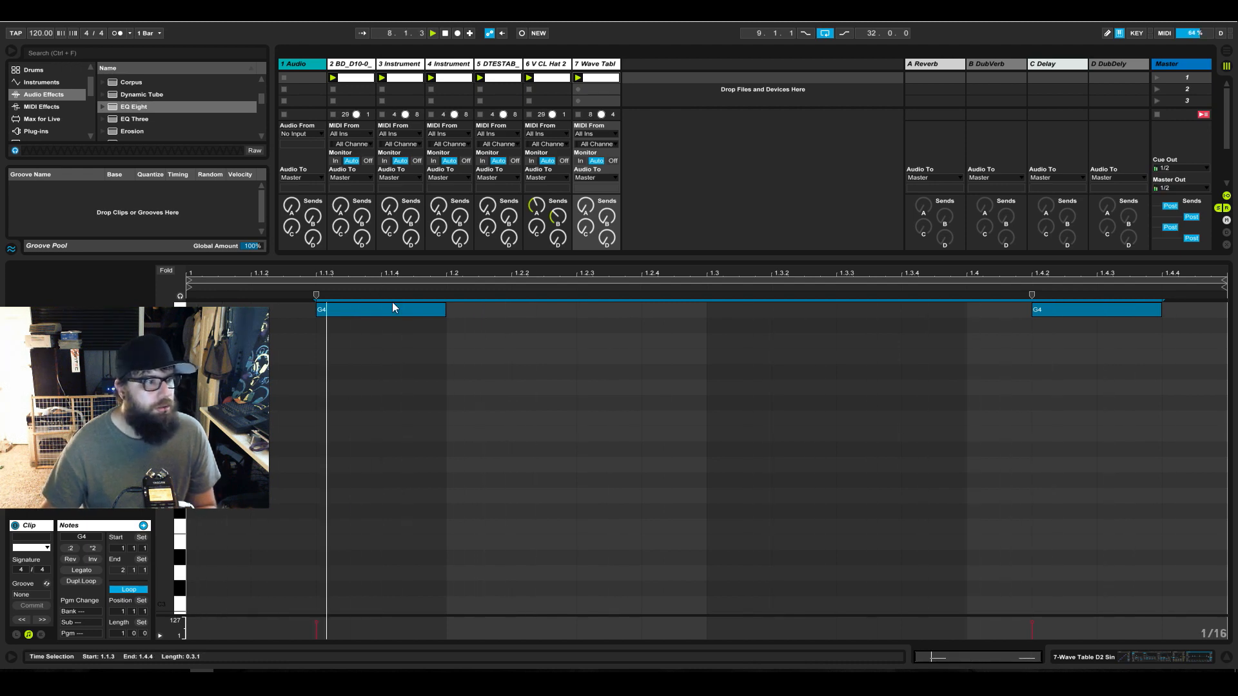
Bypass EQ Eight on the bass track and raise the track volume to -1.7 dB
{"action": "left_click", "coordinate": [1124, 656]}
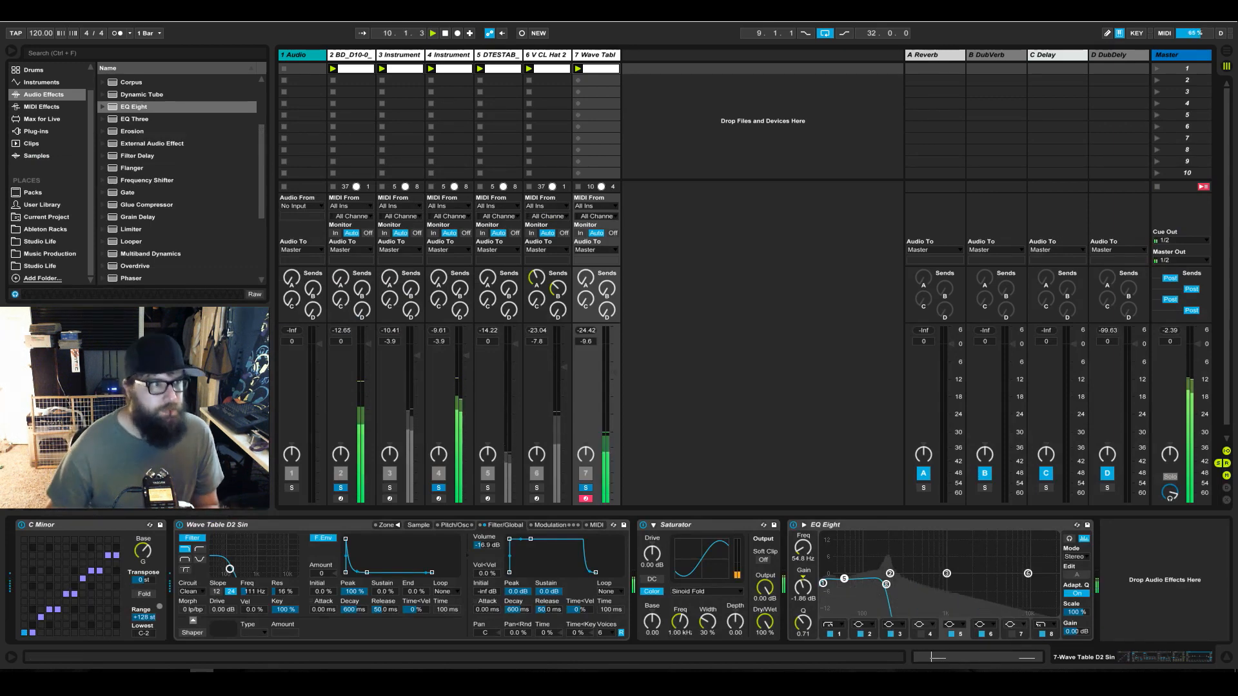
{"action": "left_click", "coordinate": [597, 70]}
{"action": "left_click", "coordinate": [1095, 659]}
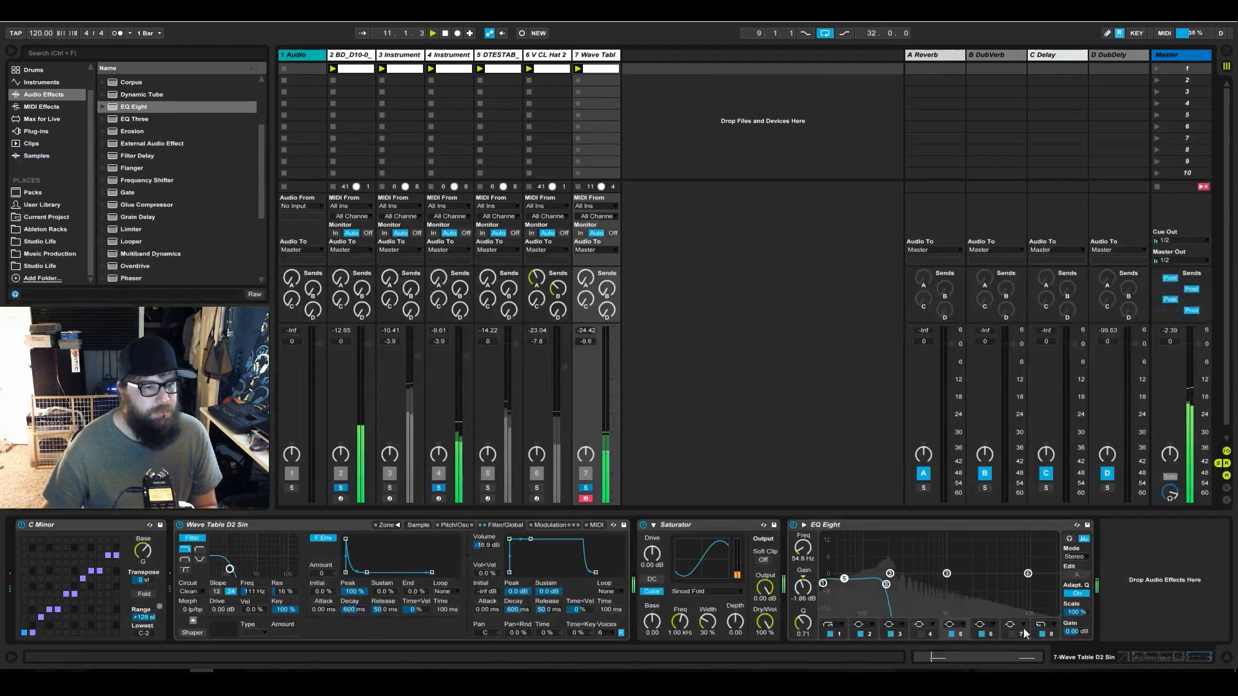
{"action": "left_click", "coordinate": [795, 525]}
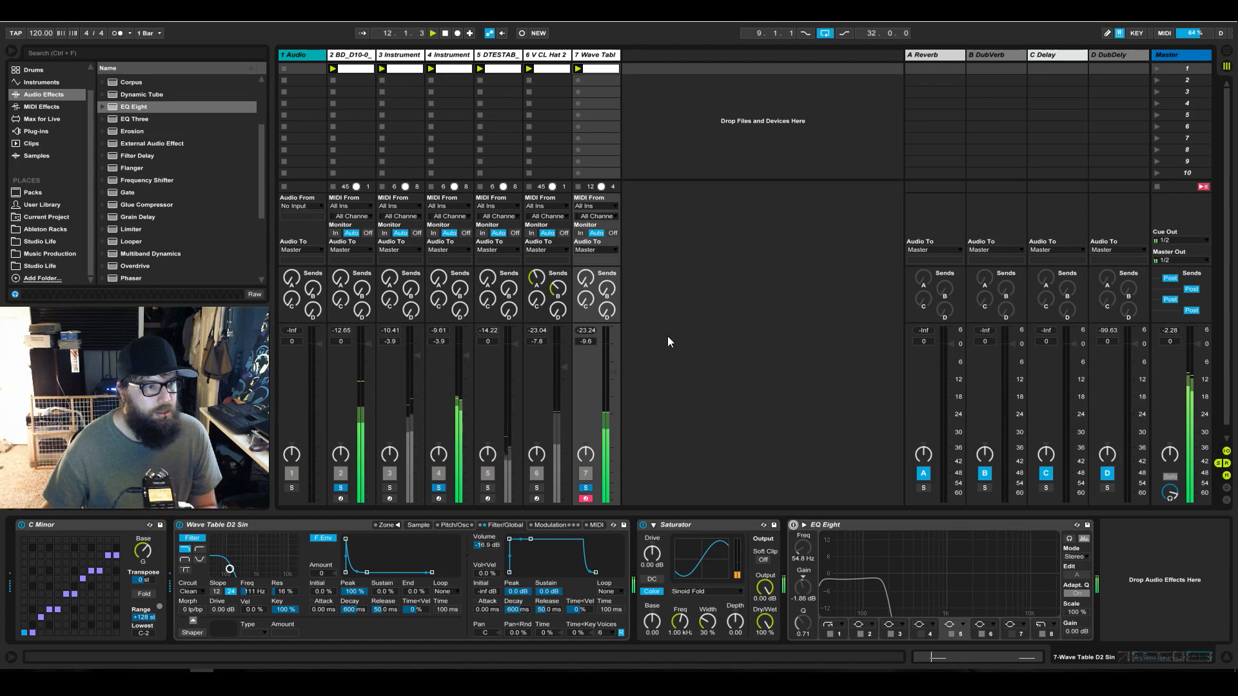
{"action": "left_click_drag", "start_coordinate": [614, 371], "coordinate": [614, 348]}
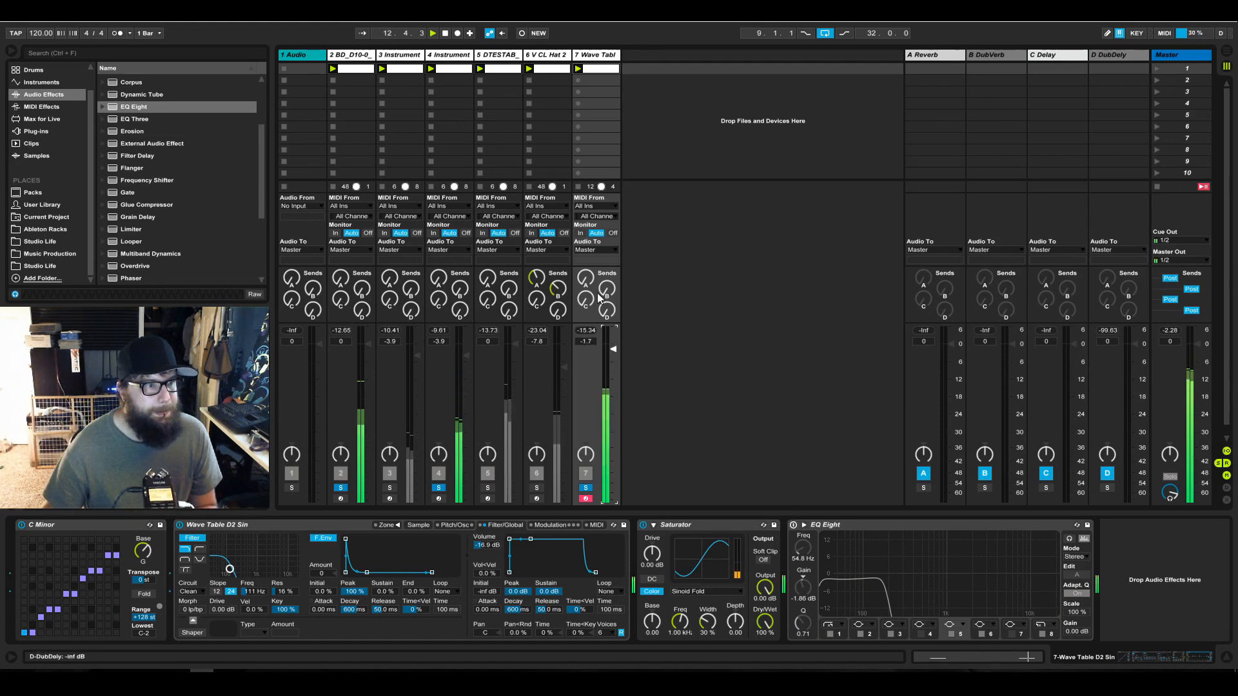
Try other pitches for both bass notes and transpose them back down to G4
{"action": "left_click", "coordinate": [596, 69]}
{"action": "key", "text": "Down"}
{"action": "key", "text": "Down"}
{"action": "key", "text": "Down"}
{"action": "key", "text": "Down"}
{"action": "key", "text": "Down"}
{"action": "key", "text": "Down"}
{"action": "key", "text": "Down"}
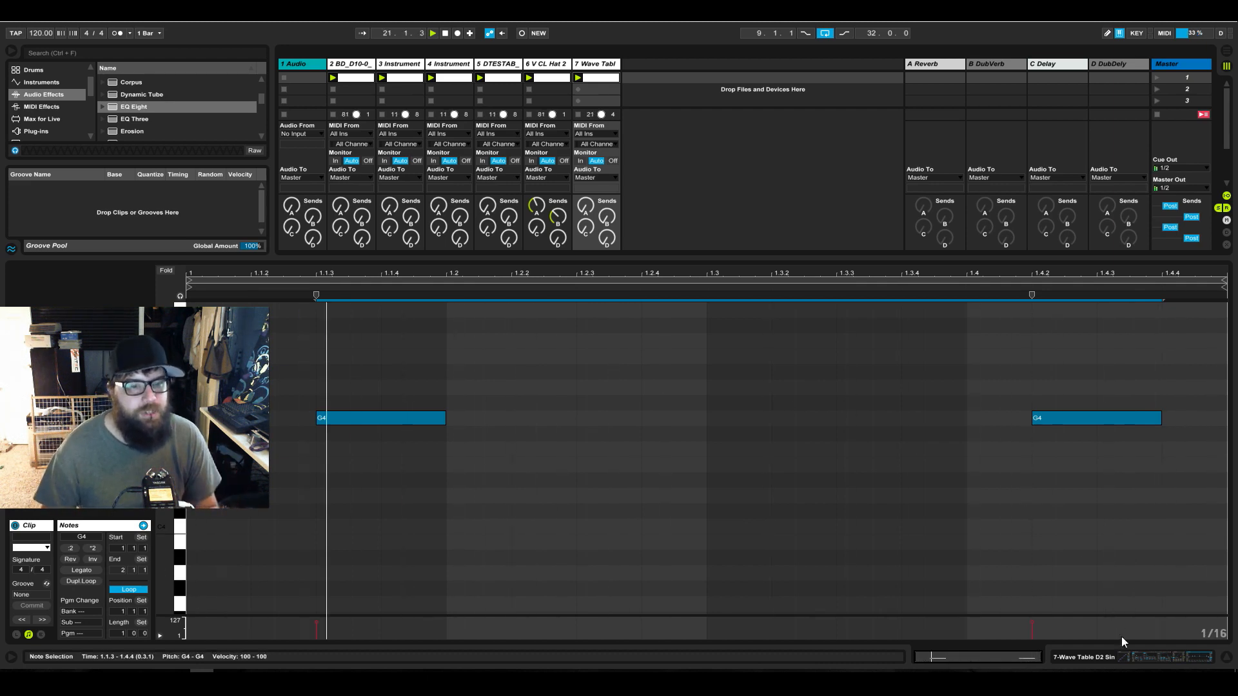
Shift both G4 notes one sixteenth earlier, to 1.1.2 and 1.4, and restart playback
{"action": "left_click", "coordinate": [1125, 655]}
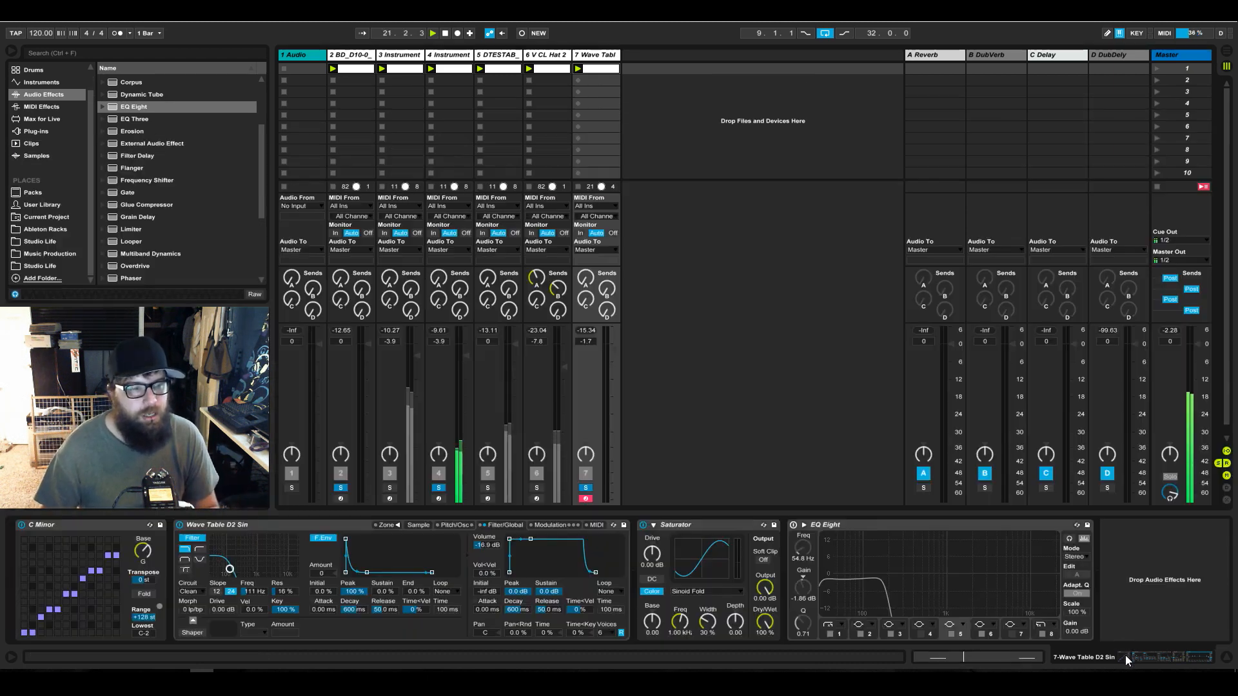
{"action": "double_click", "coordinate": [599, 71]}
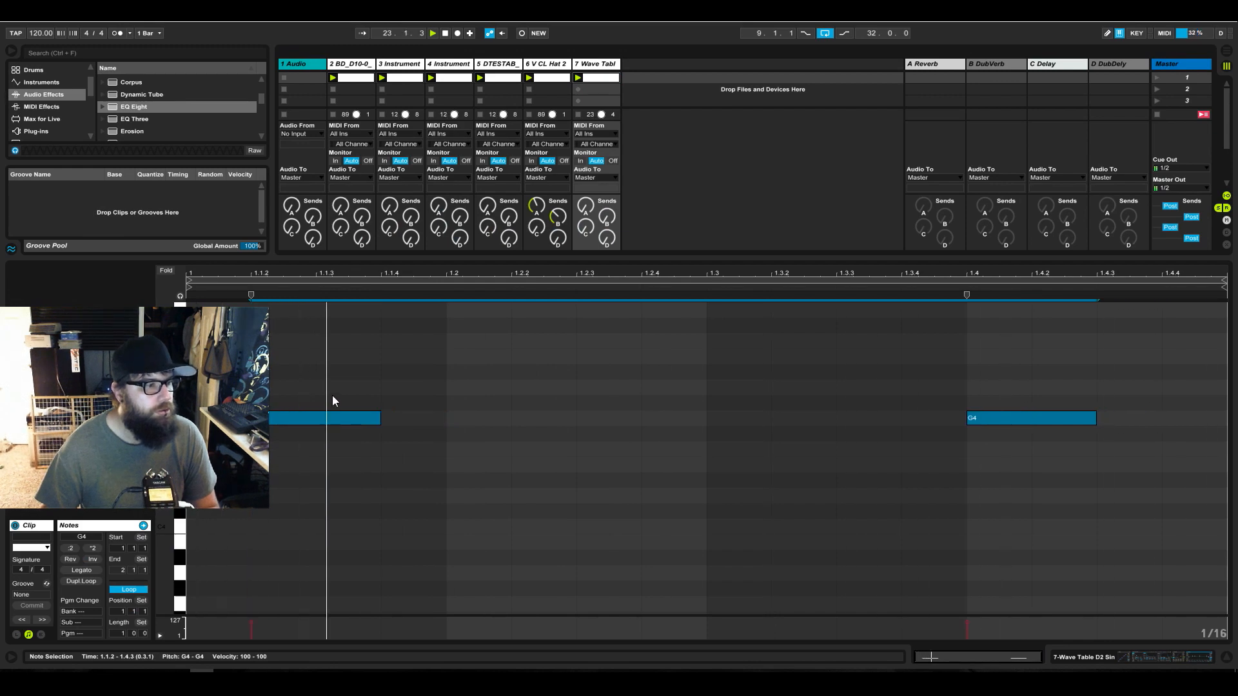
{"action": "key", "text": "space"}
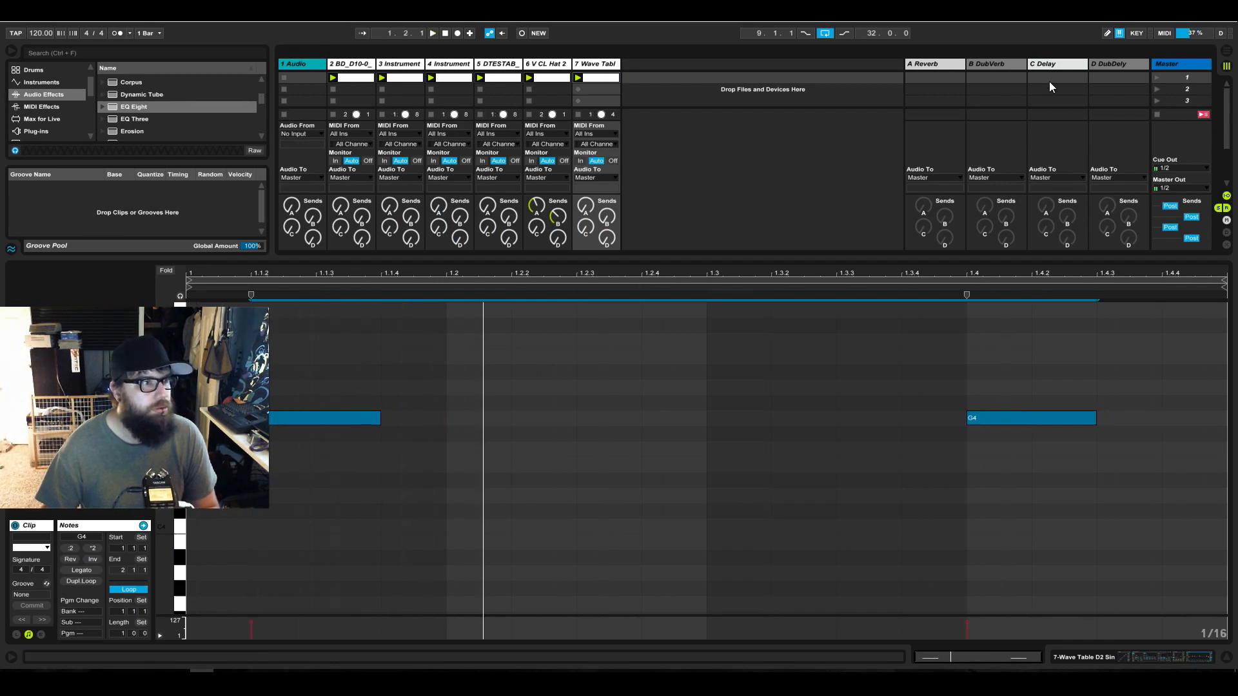
Switch off the solo on the second Instrument track
{"action": "left_click", "coordinate": [1160, 78]}
{"action": "left_click", "coordinate": [1118, 656]}
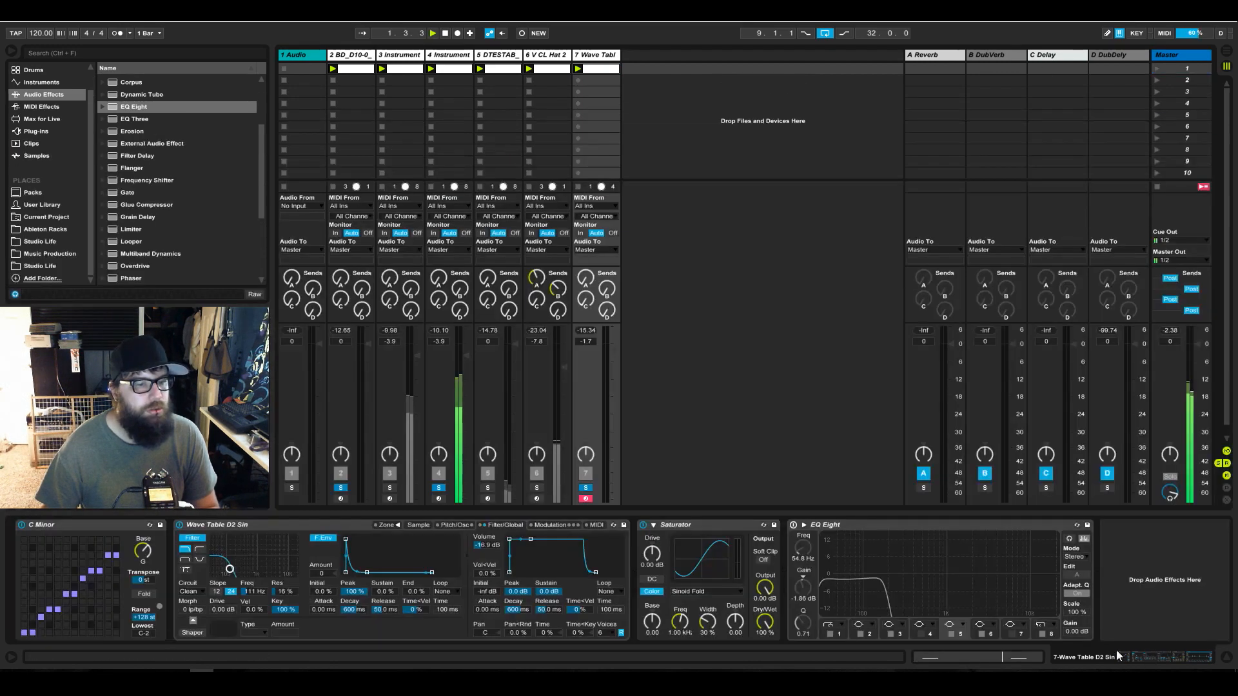
{"action": "left_click", "coordinate": [432, 487]}
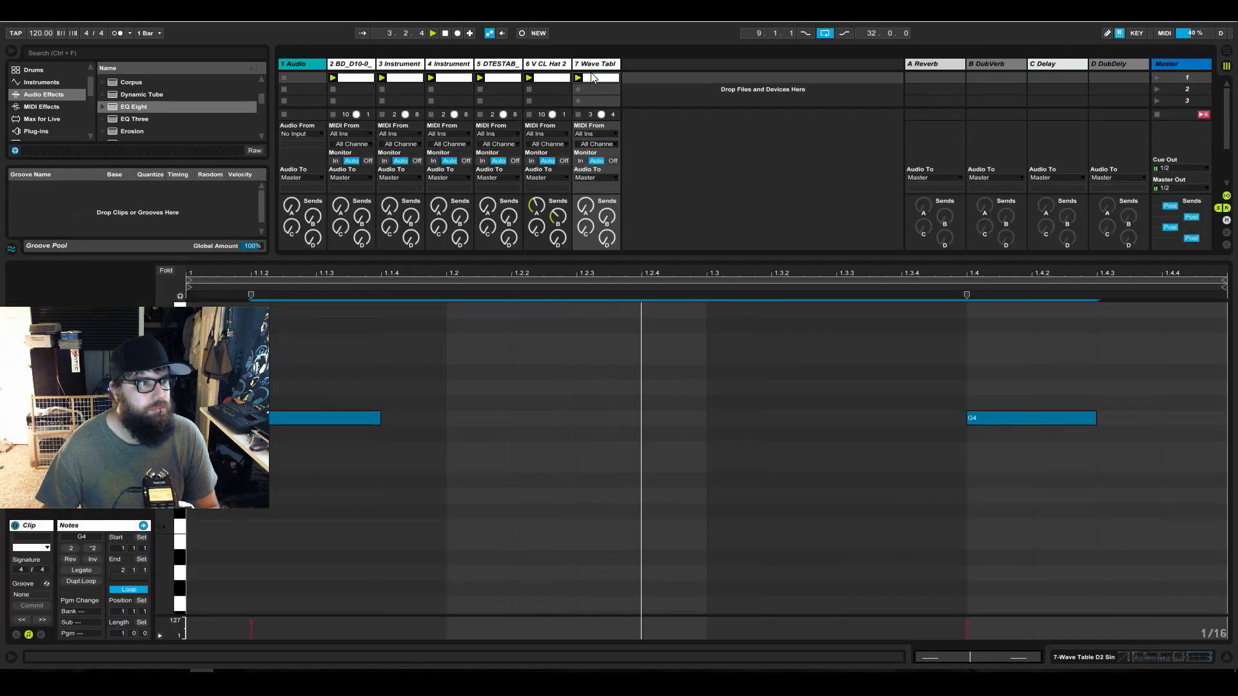
Lengthen both G4 notes to three sixteenths and add a sixteenth A4 note at 1.2.4
{"action": "double_click", "coordinate": [591, 72]}
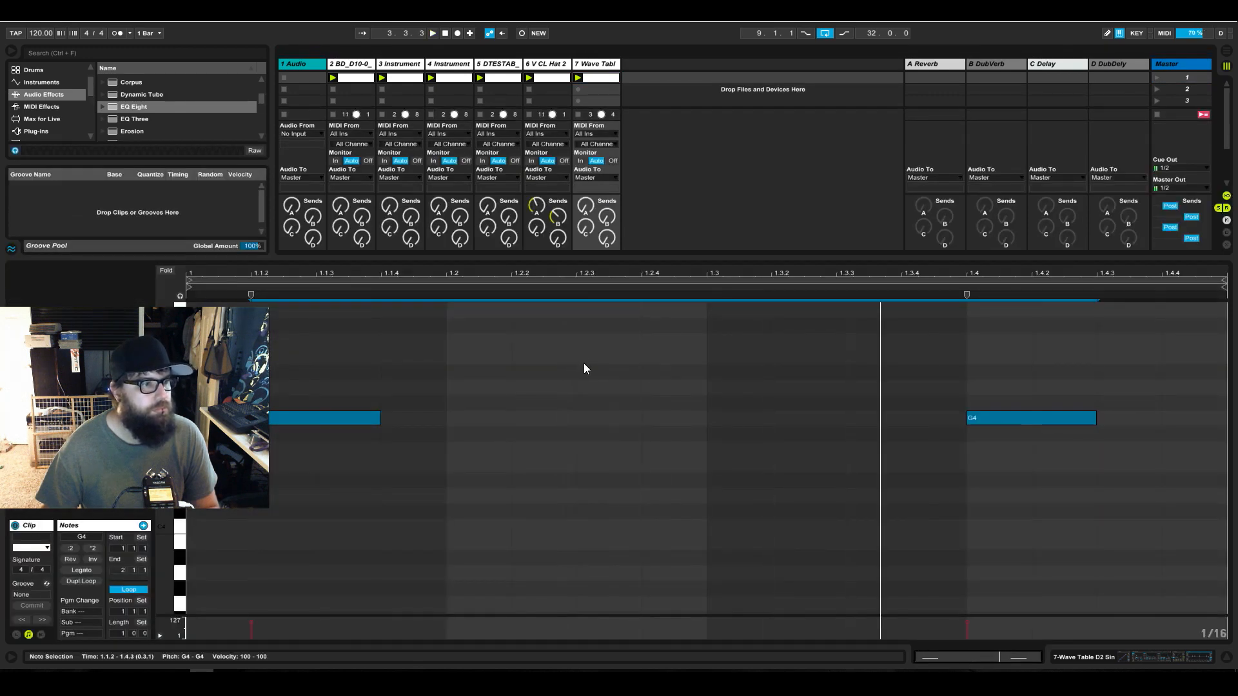
{"action": "key", "text": "space"}
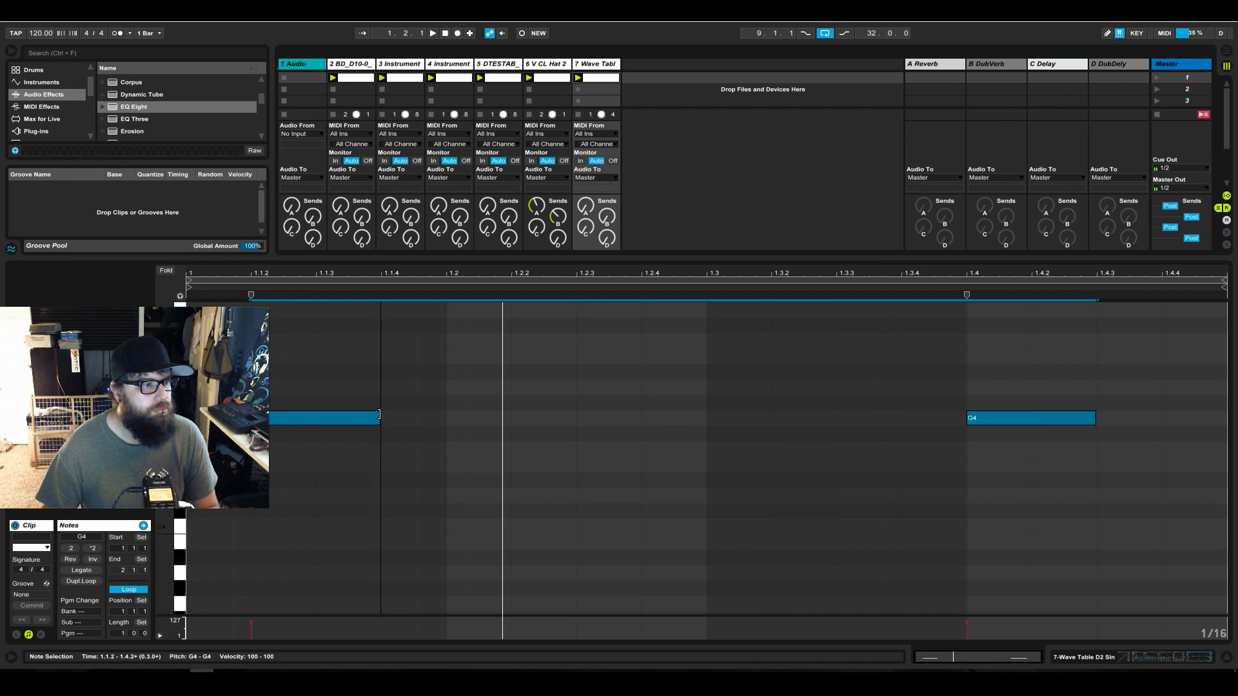
{"action": "left_click_drag", "start_coordinate": [379, 414], "coordinate": [458, 425]}
{"action": "key", "text": "space"}
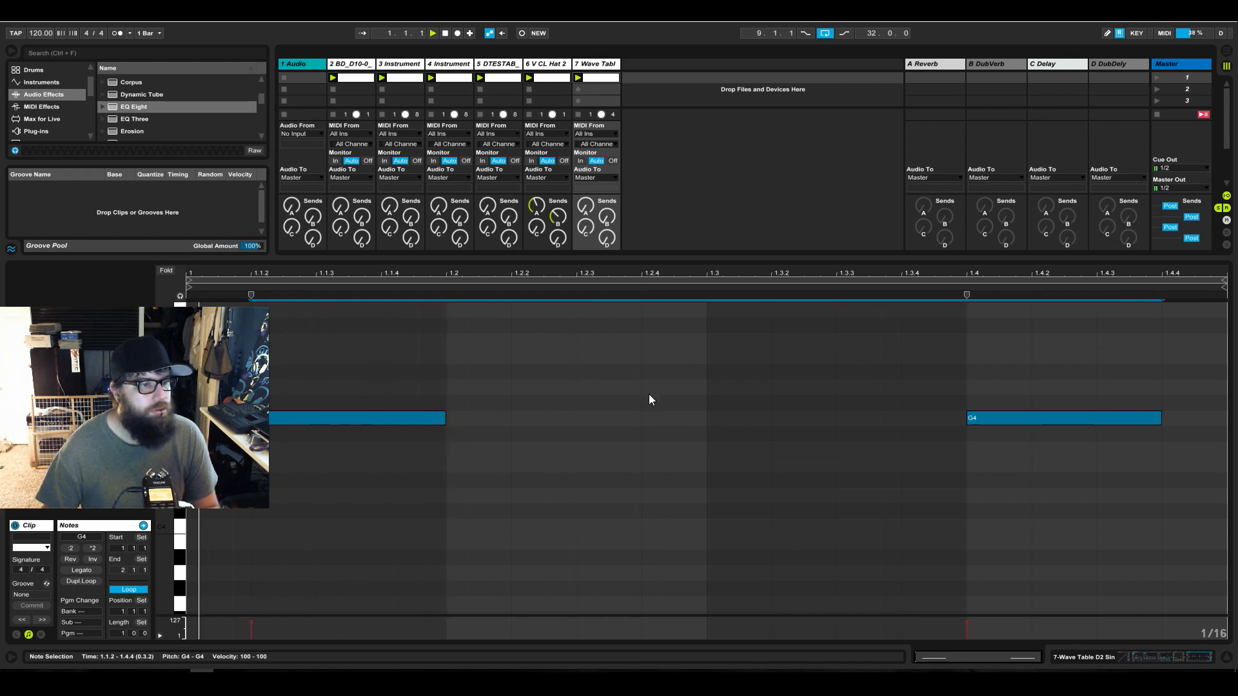
{"action": "double_click", "coordinate": [649, 390]}
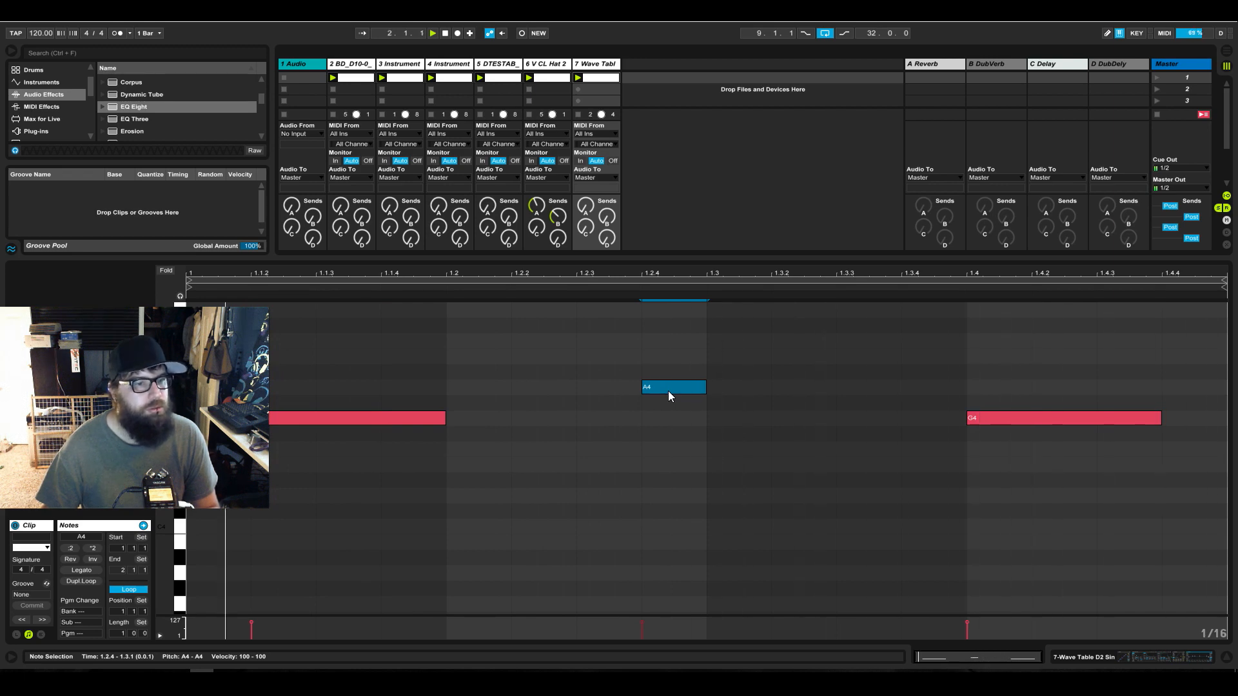
Try the last note as D4 at 1.4.3 and 1.3.3, and settle it as G4 at 1.4.2
{"action": "left_click_drag", "start_coordinate": [1061, 418], "coordinate": [1187, 506]}
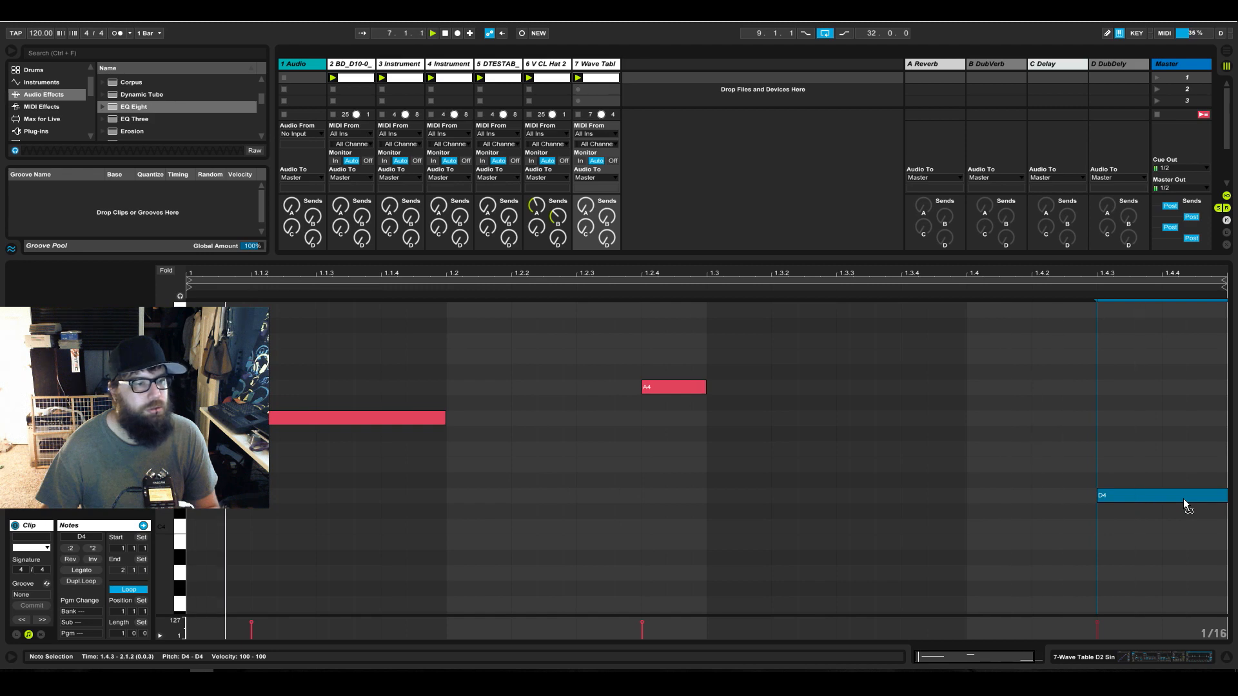
{"action": "left_click_drag", "start_coordinate": [1186, 504], "coordinate": [942, 490]}
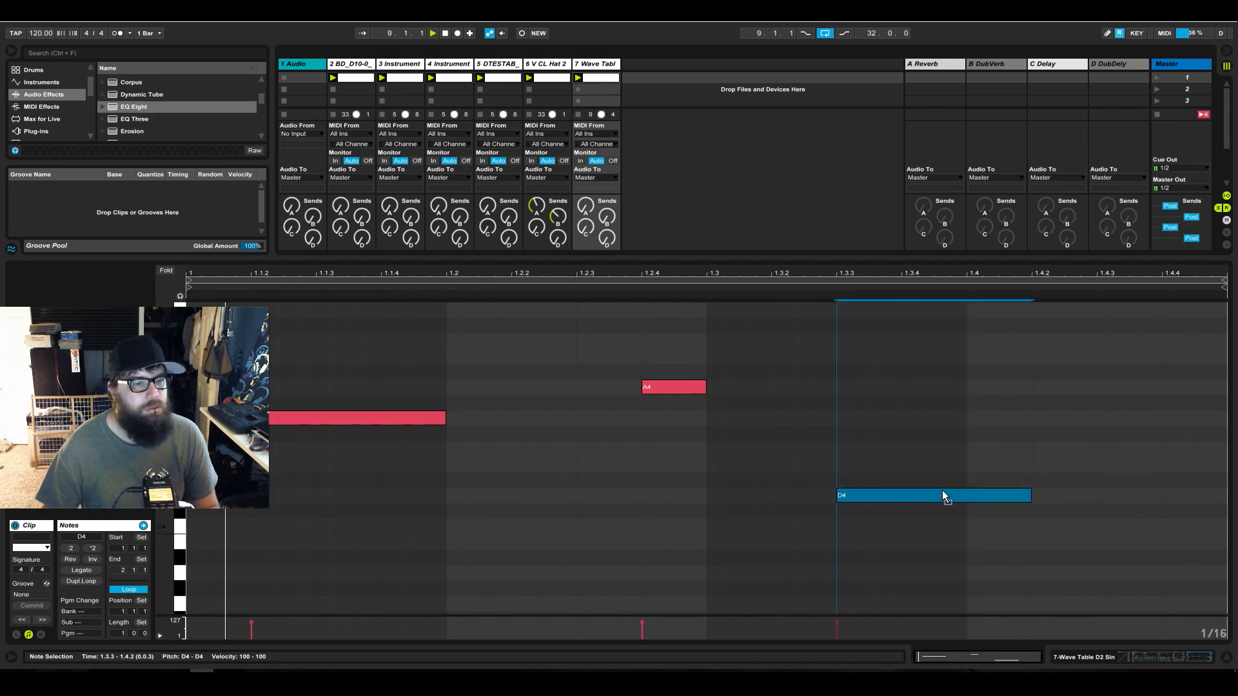
{"action": "left_click_drag", "start_coordinate": [942, 490], "coordinate": [1136, 497]}
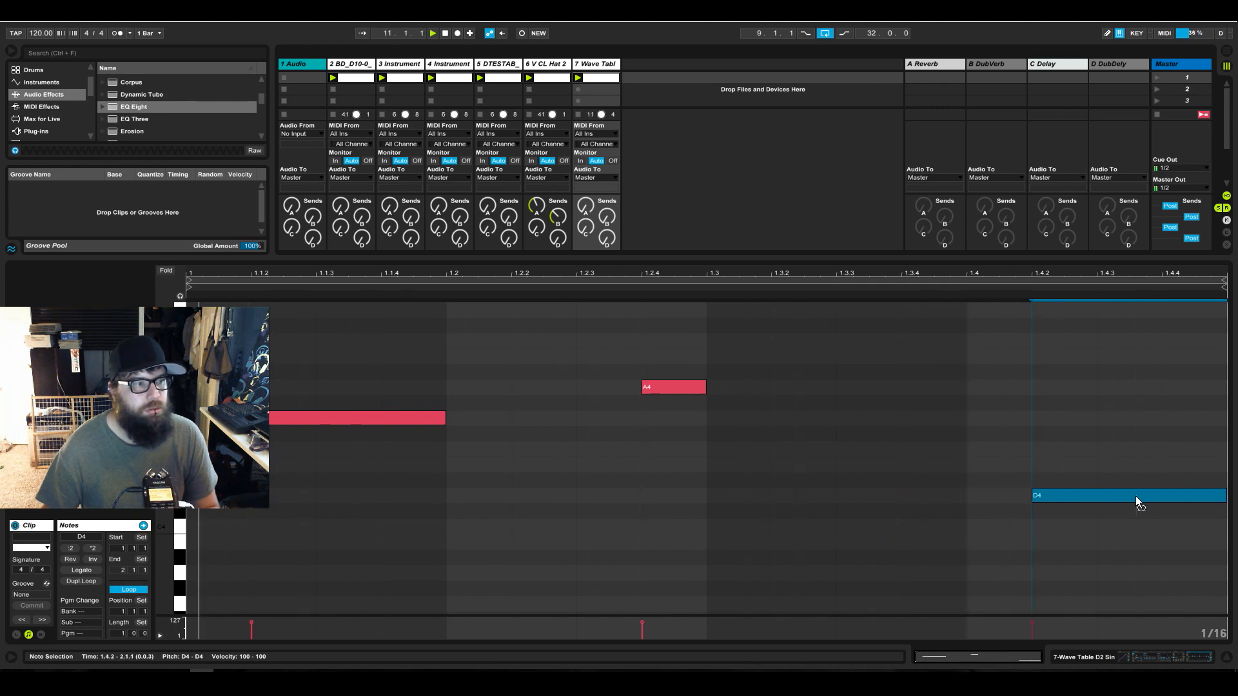
{"action": "left_click_drag", "start_coordinate": [1136, 496], "coordinate": [1130, 424]}
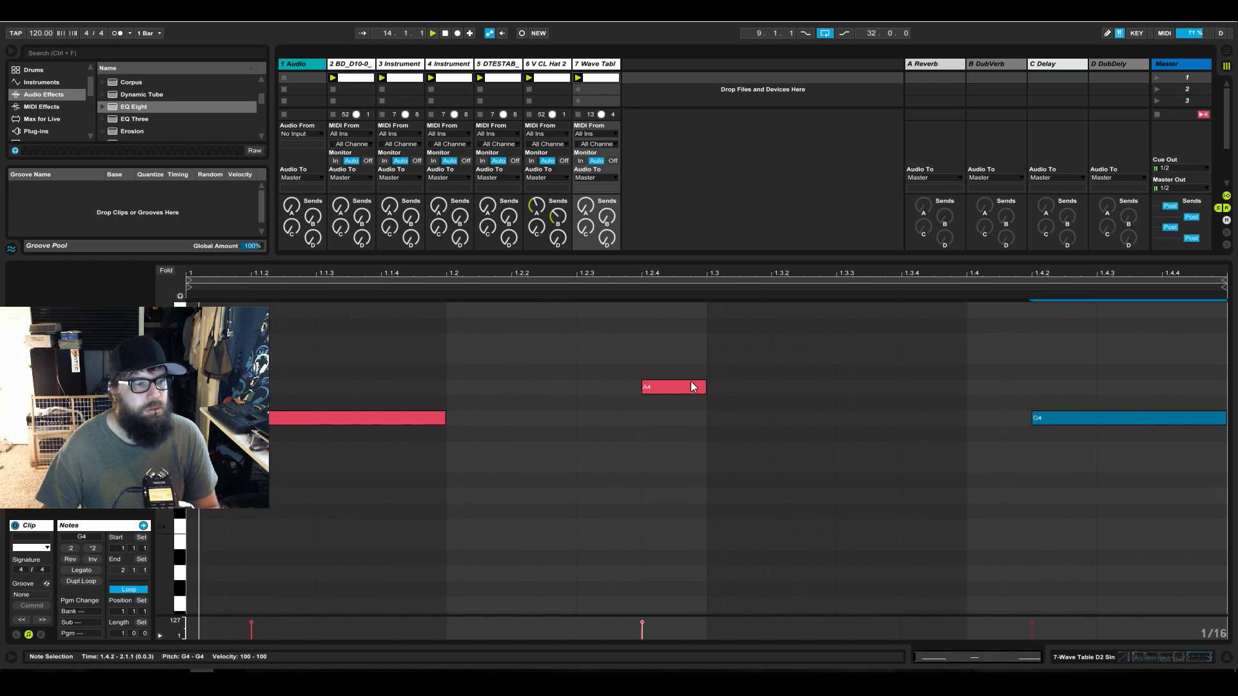
Try a sixteenth A4 at 1.2.3 with a two-sixteenth A4 at 1.3.3, and go back to a single A4 at 1.2.4
{"action": "left_click_drag", "start_coordinate": [690, 387], "coordinate": [988, 388]}
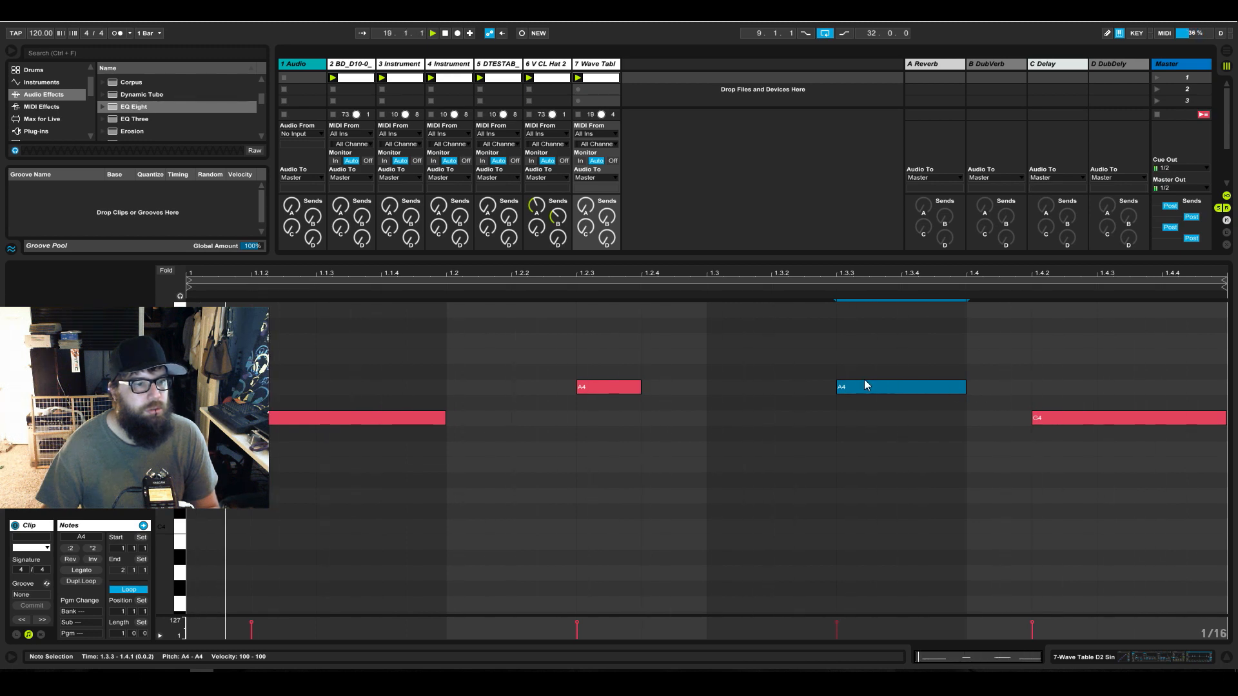
{"action": "double_click", "coordinate": [613, 386]}
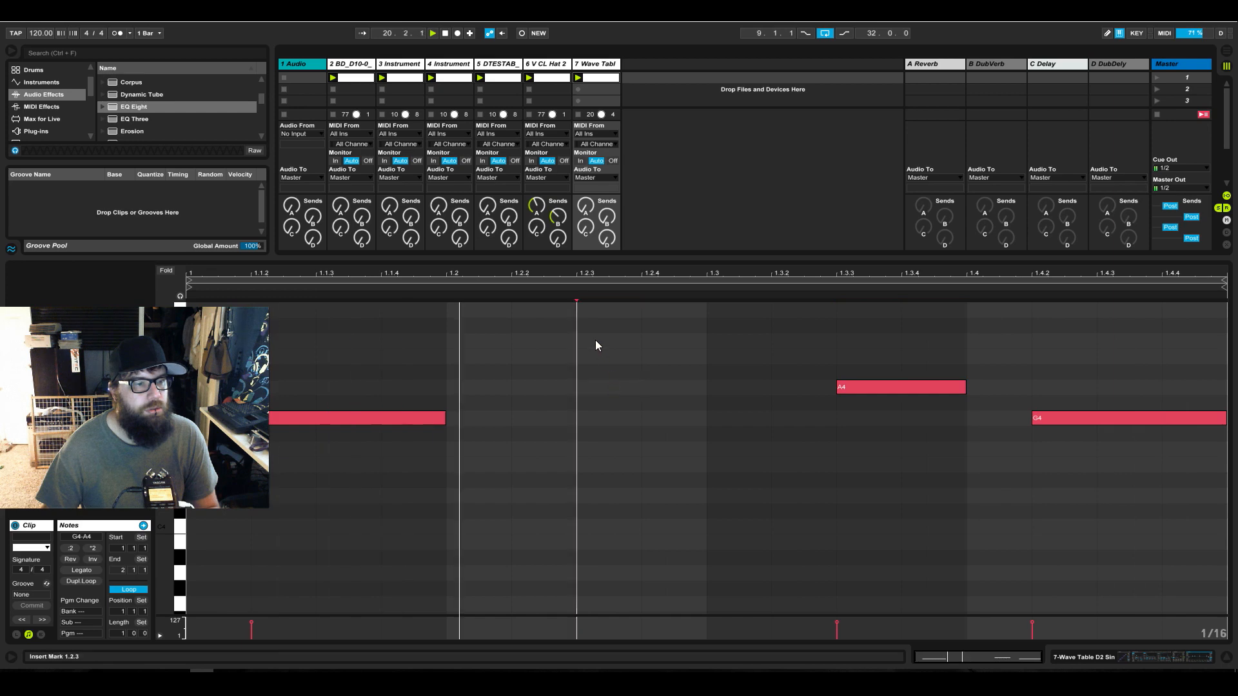
{"action": "double_click", "coordinate": [610, 385]}
{"action": "double_click", "coordinate": [843, 388]}
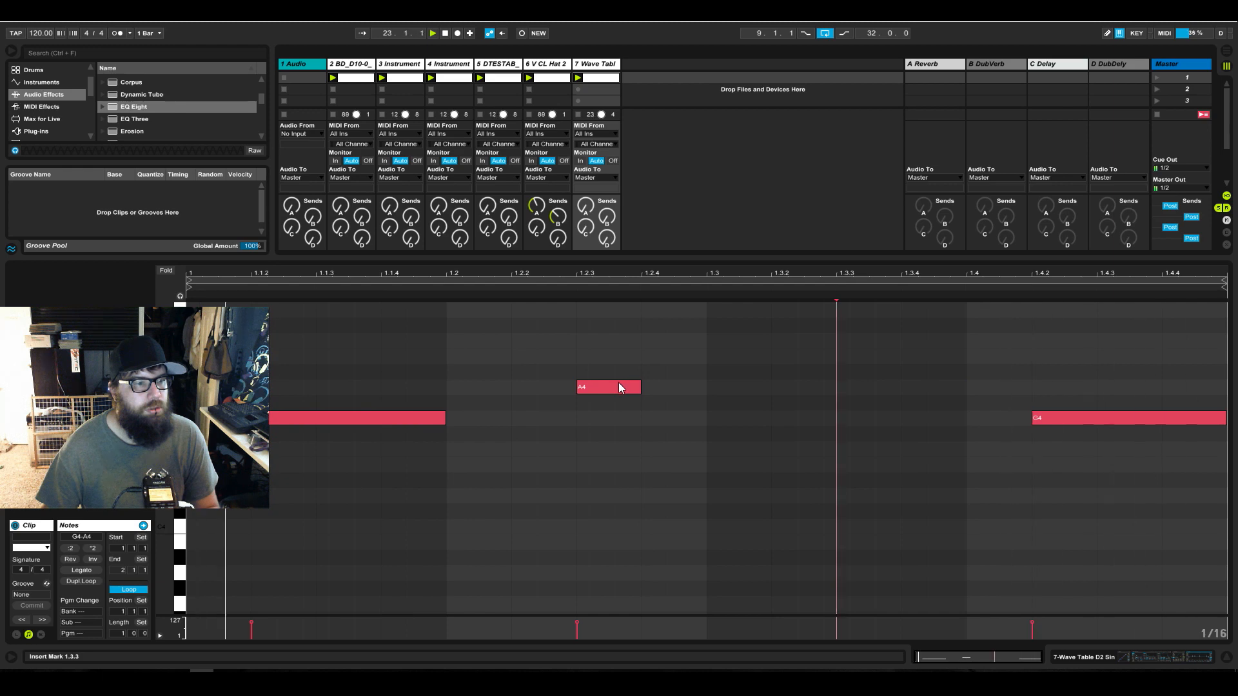
{"action": "left_click_drag", "start_coordinate": [618, 382], "coordinate": [674, 385]}
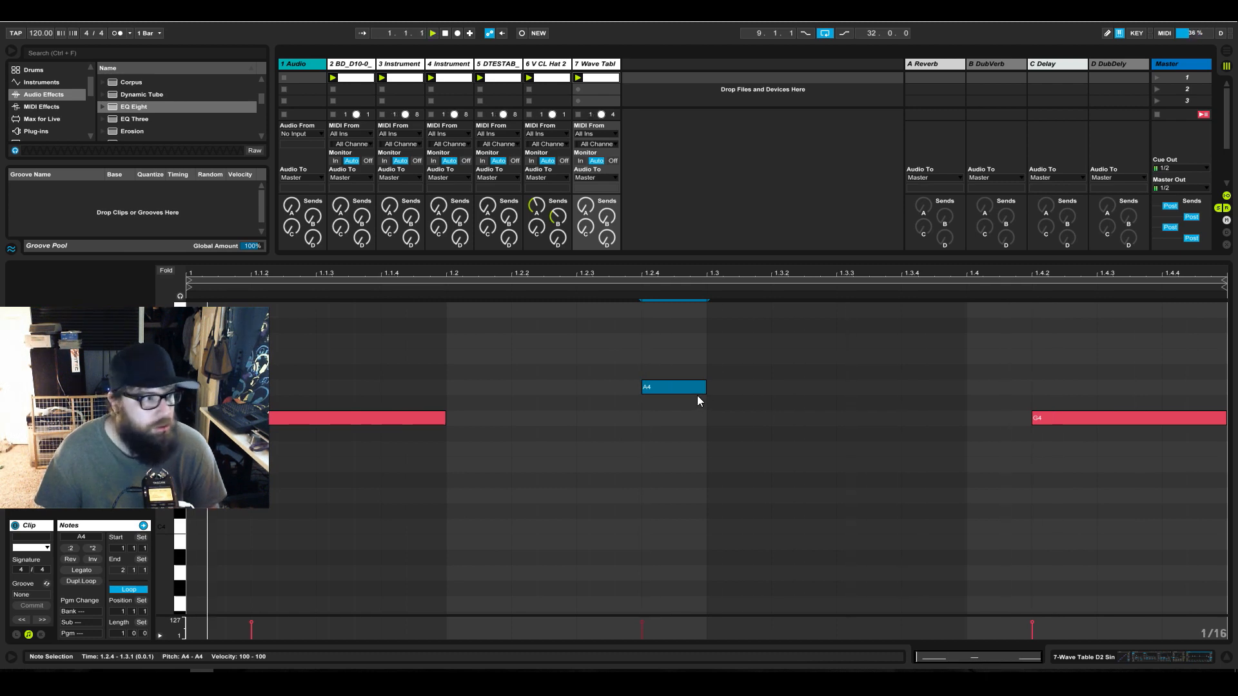
Restart playback, try the first G4 note at 1.1.1 and move it to 1.1.3
{"action": "key", "text": "space"}
{"action": "key", "text": "space"}
{"action": "left_click_drag", "start_coordinate": [326, 417], "coordinate": [262, 417]}
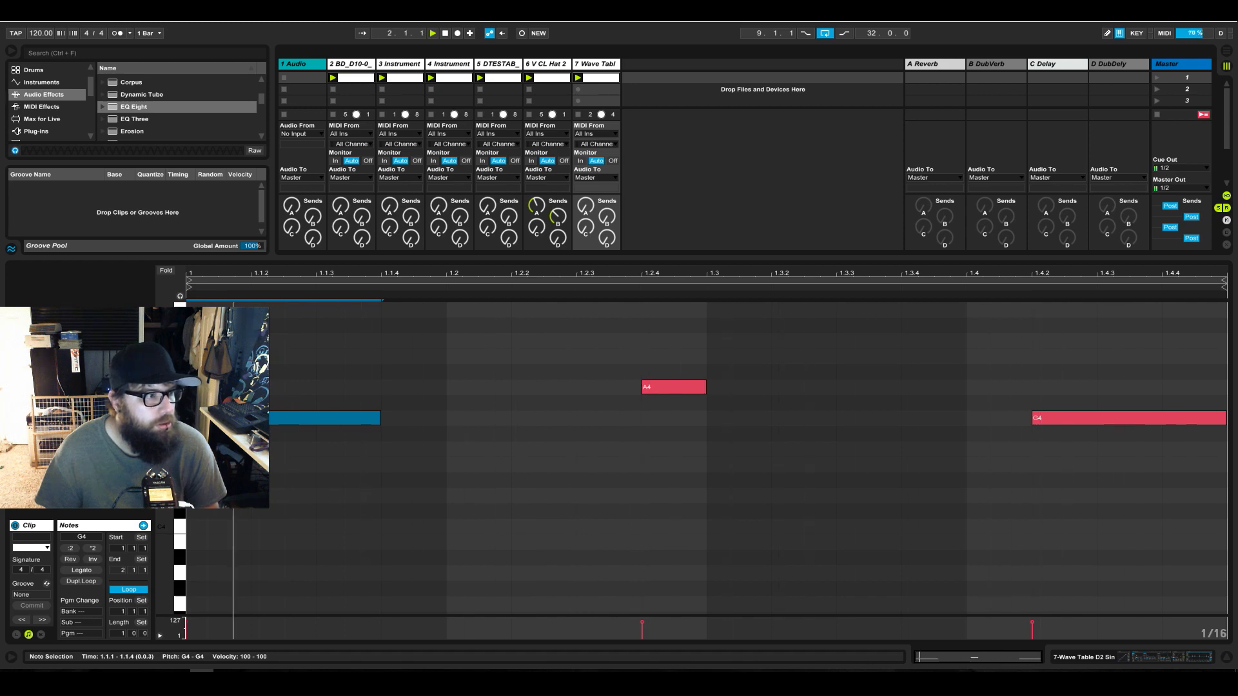
{"action": "left_click_drag", "start_coordinate": [262, 418], "coordinate": [391, 420]}
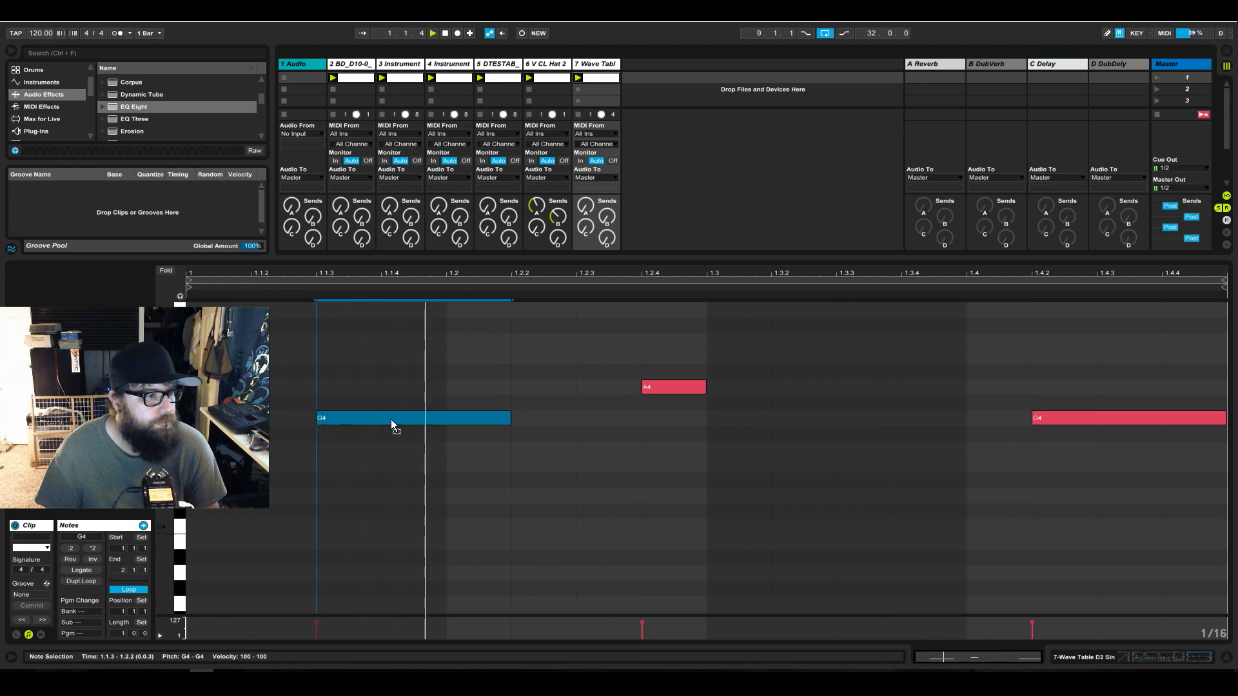
Extend the end of the first G4 bass note to 1.2.3 and restart playback
{"action": "left_click_drag", "start_coordinate": [391, 419], "coordinate": [361, 418]}
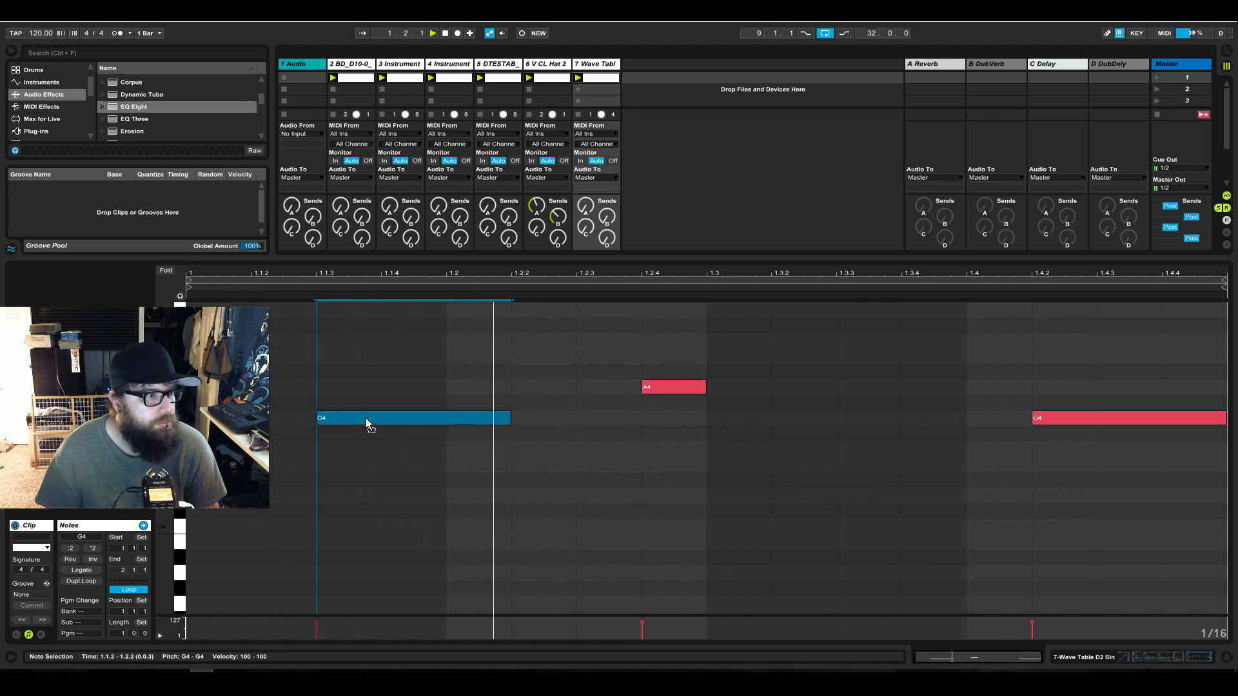
{"action": "left_click_drag", "start_coordinate": [511, 418], "coordinate": [578, 425]}
{"action": "key", "text": "space"}
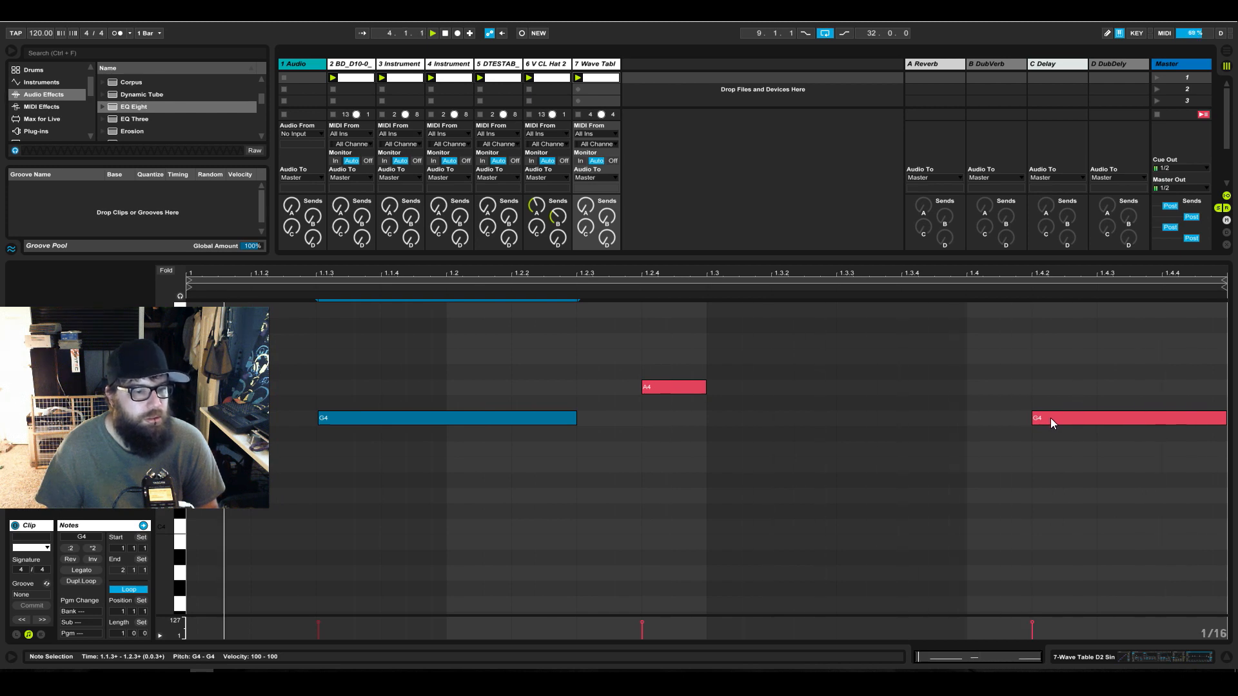
Transpose all bass notes down two octaves, to G2 and A2
{"action": "left_click_drag", "start_coordinate": [1155, 544], "coordinate": [376, 316]}
{"action": "key", "text": "shift+Down"}
{"action": "key", "text": "shift+Down"}
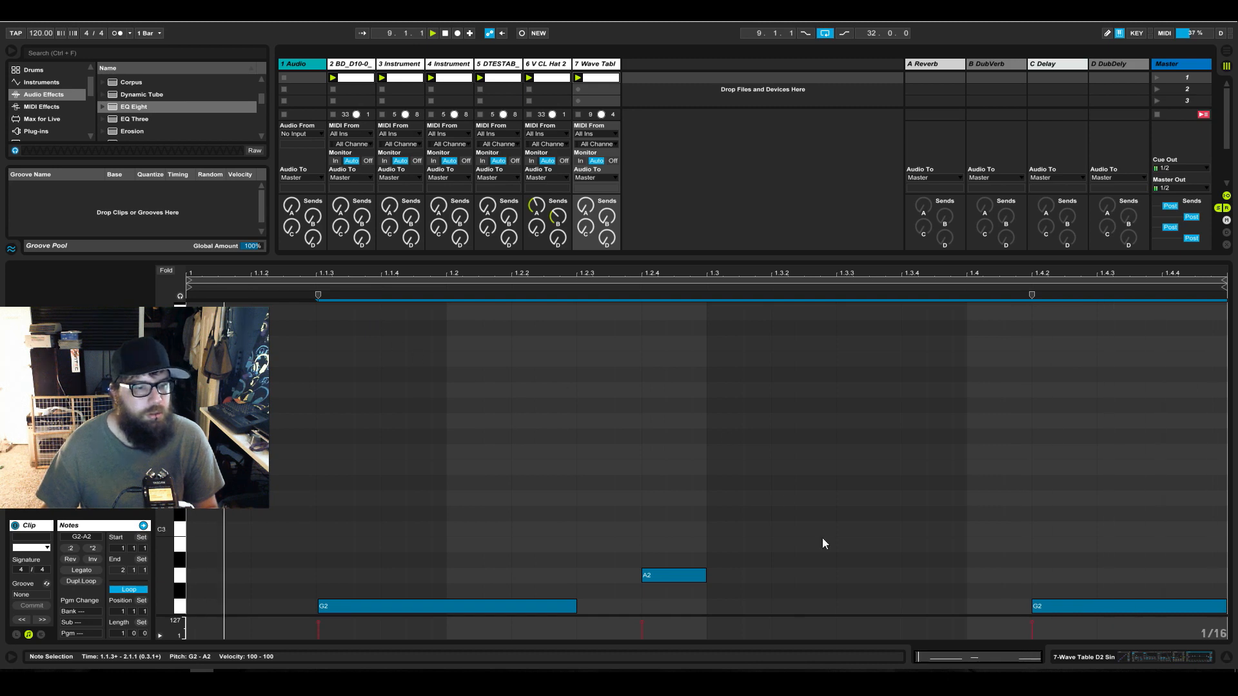
Copy the A2 note to 1.3.3 and trim the start of the last G2 note to 1.4.3
{"action": "left_click", "coordinate": [662, 578]}
{"action": "left_click_drag", "start_coordinate": [662, 578], "coordinate": [817, 579]}
{"action": "key", "text": "Right"}
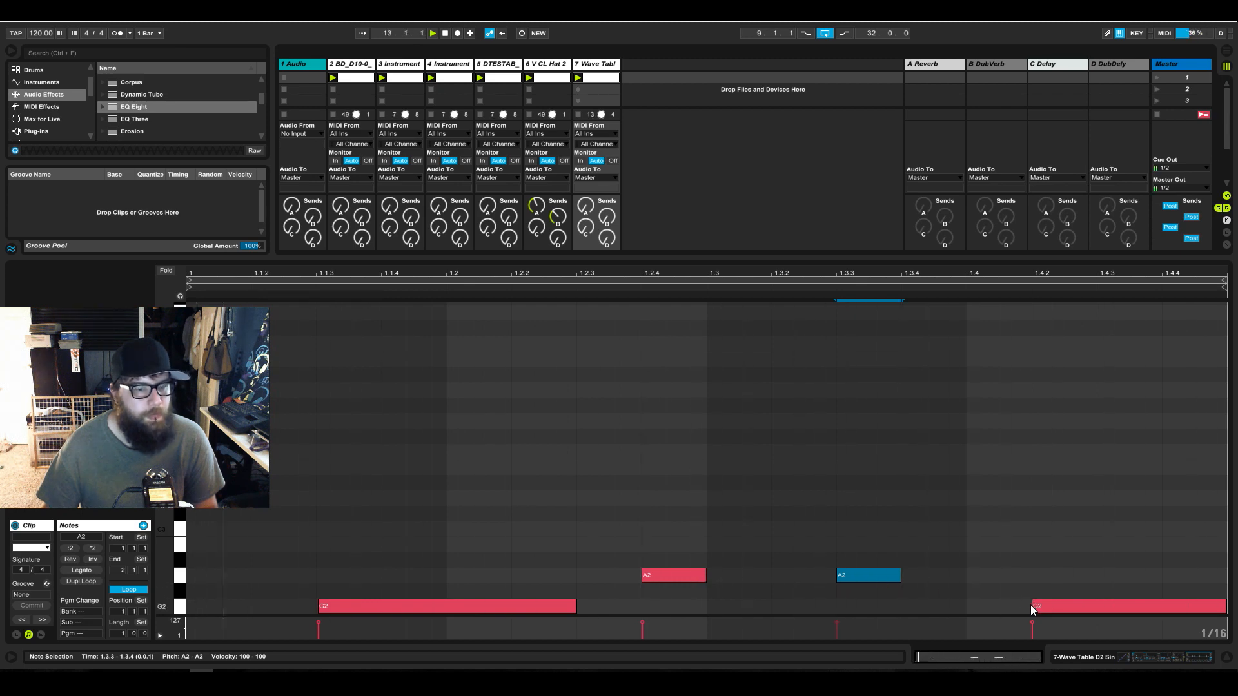
{"action": "left_click_drag", "start_coordinate": [1034, 605], "coordinate": [1108, 606]}
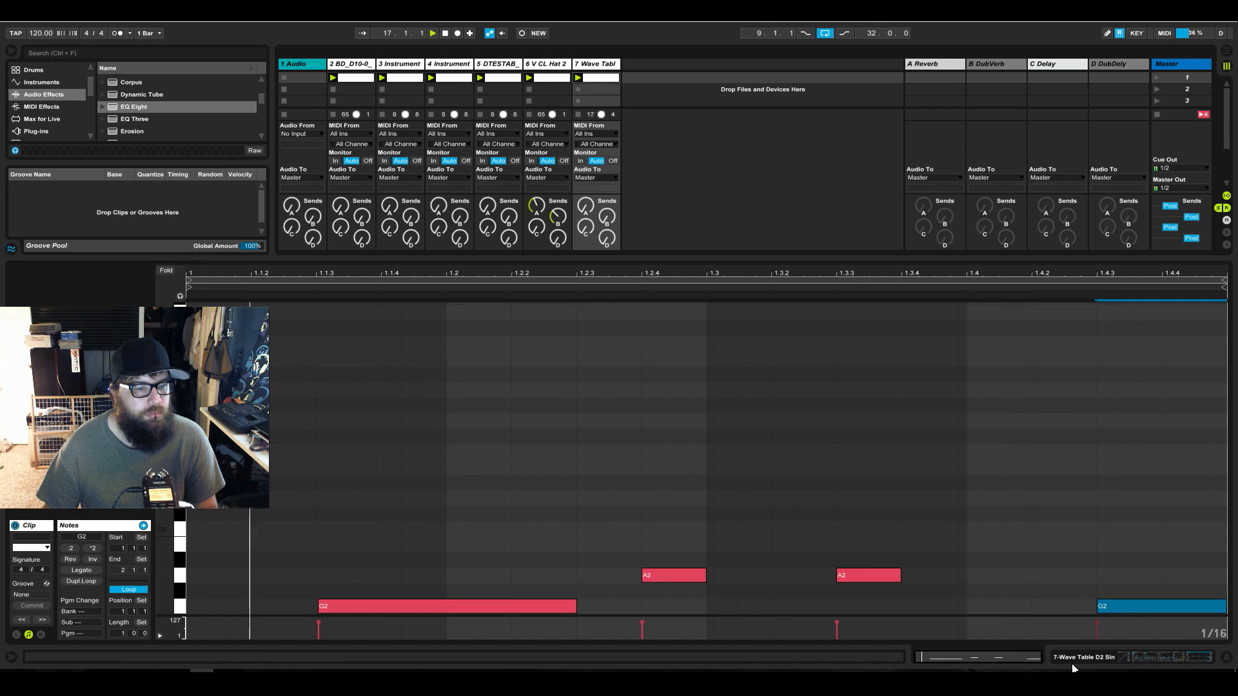
Enable EQ Eight on the bass track, lower its volume to -10.0 dB, and check the bass briefly in solo
{"action": "key", "text": "shift+Tab"}
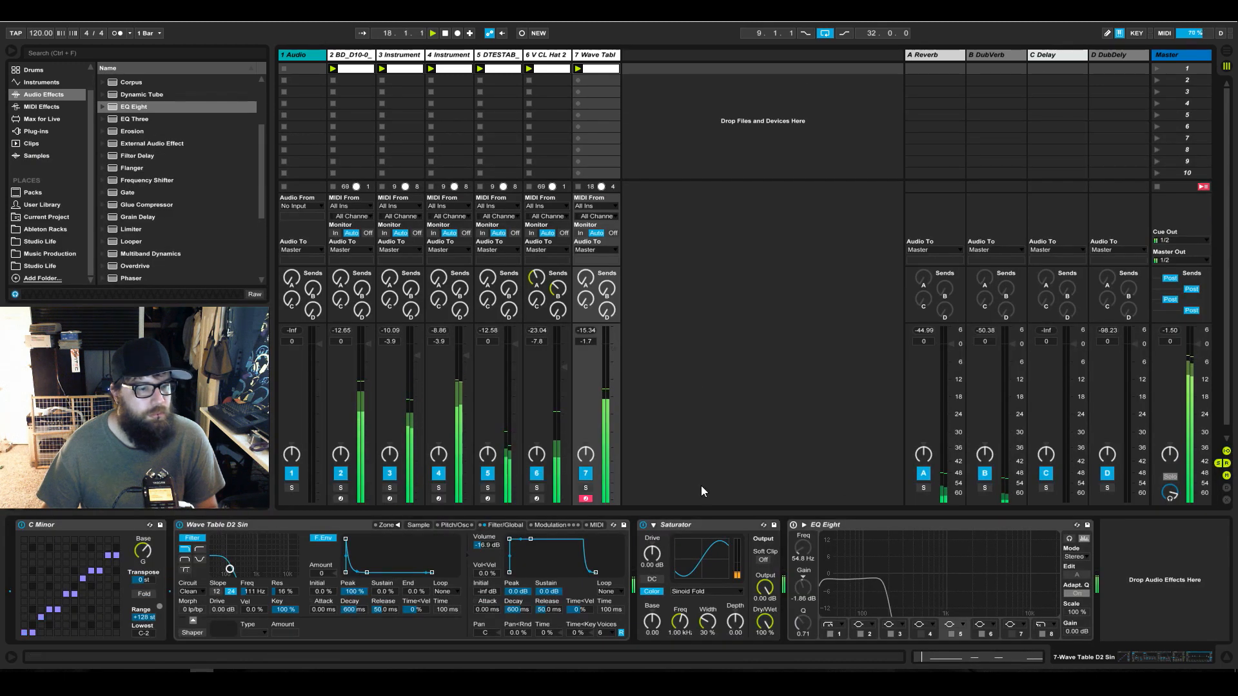
{"action": "left_click", "coordinate": [784, 528]}
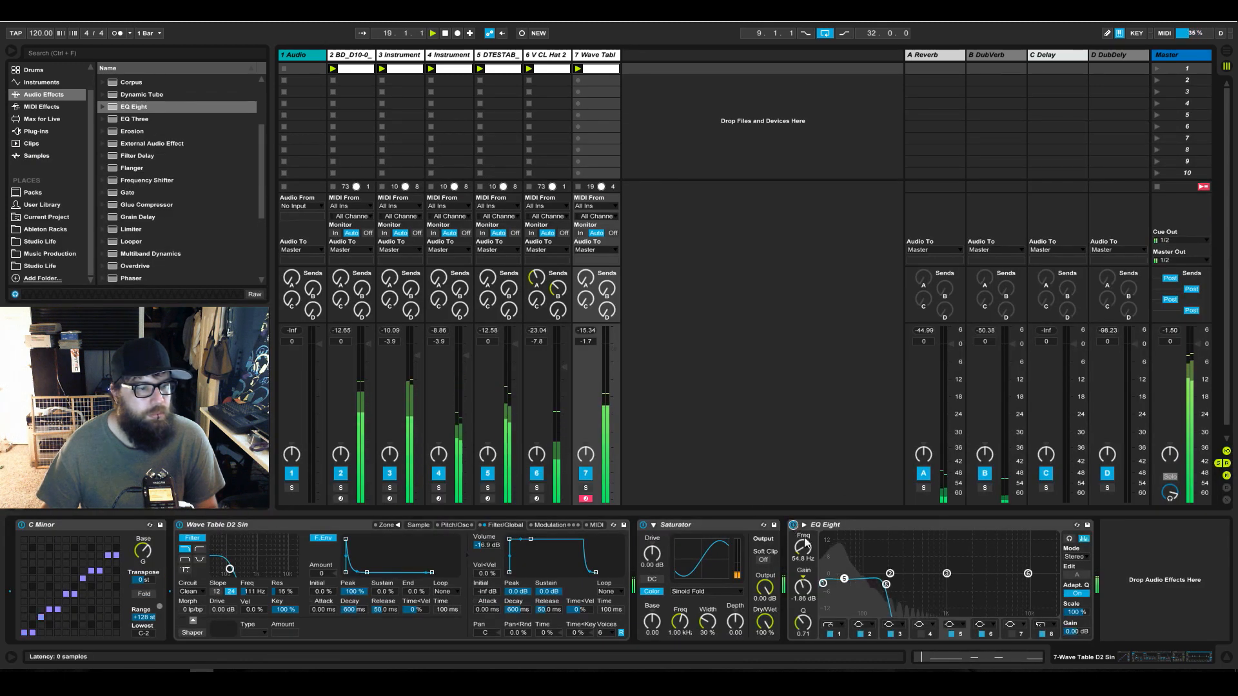
{"action": "left_click_drag", "start_coordinate": [614, 349], "coordinate": [614, 373]}
{"action": "left_click", "coordinate": [586, 489]}
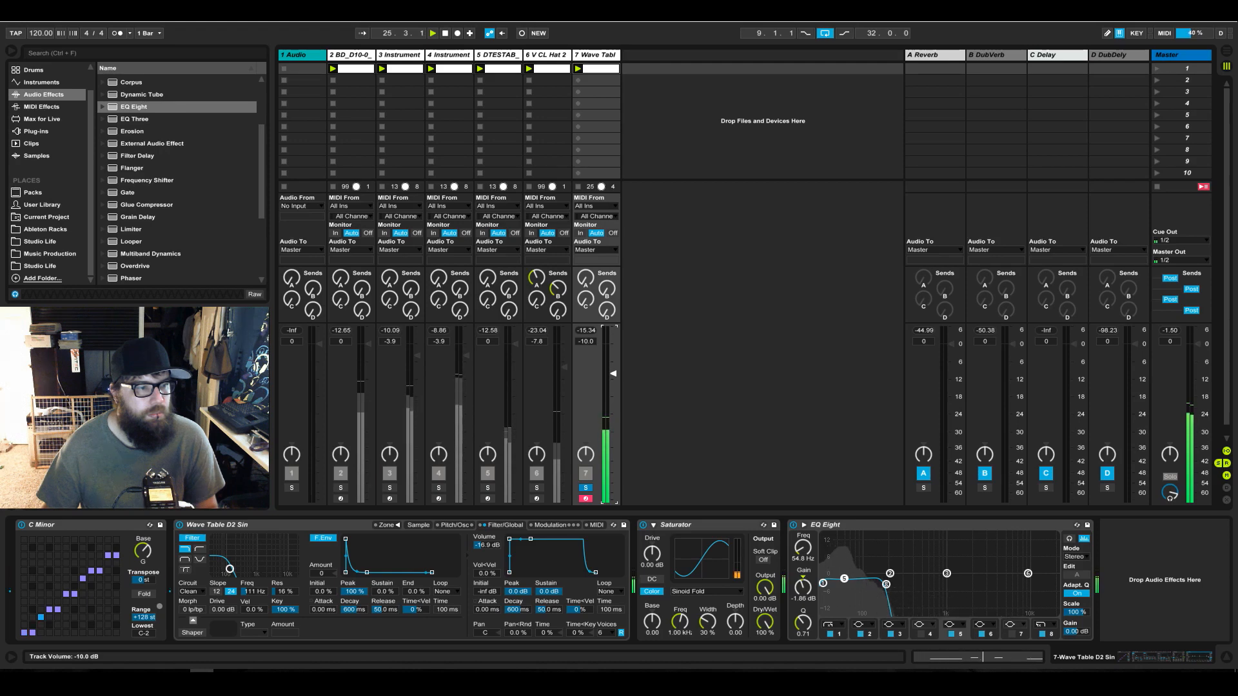
{"action": "left_click", "coordinate": [587, 488]}
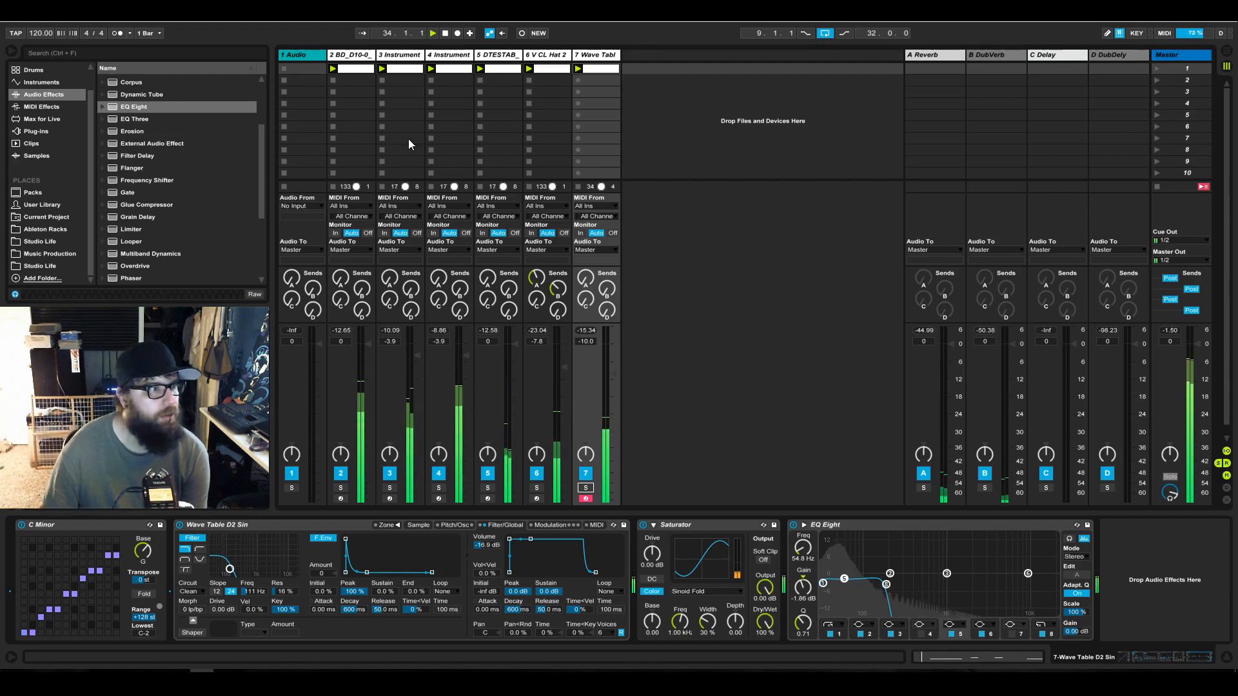
Rename the bass drum track as Kick
{"action": "right_click", "coordinate": [358, 55]}
{"action": "left_click", "coordinate": [401, 113]}
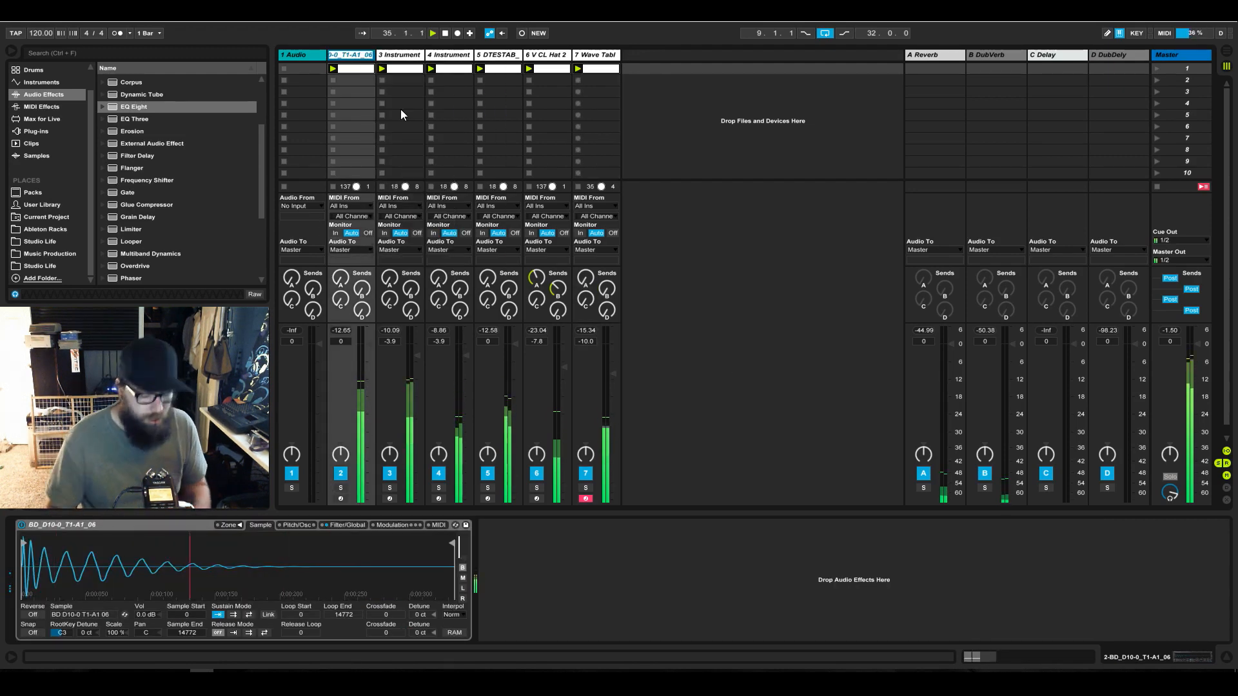
{"action": "type", "text": "Kick"}
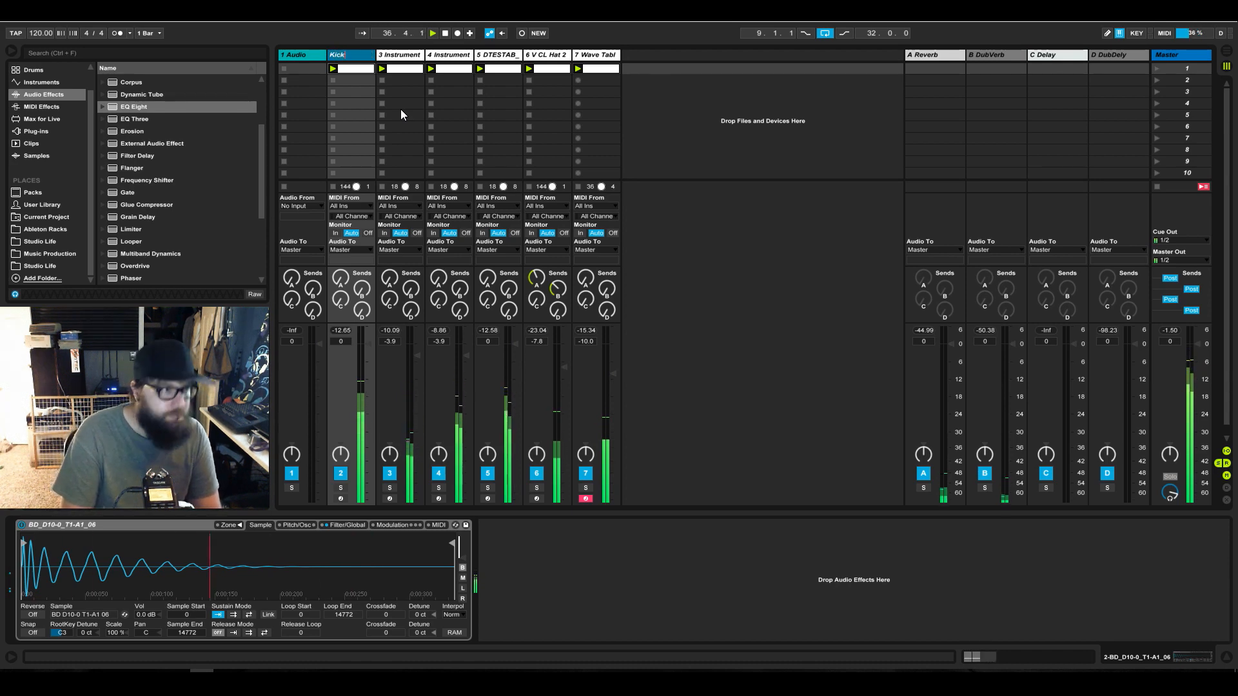
{"action": "key", "text": "Return"}
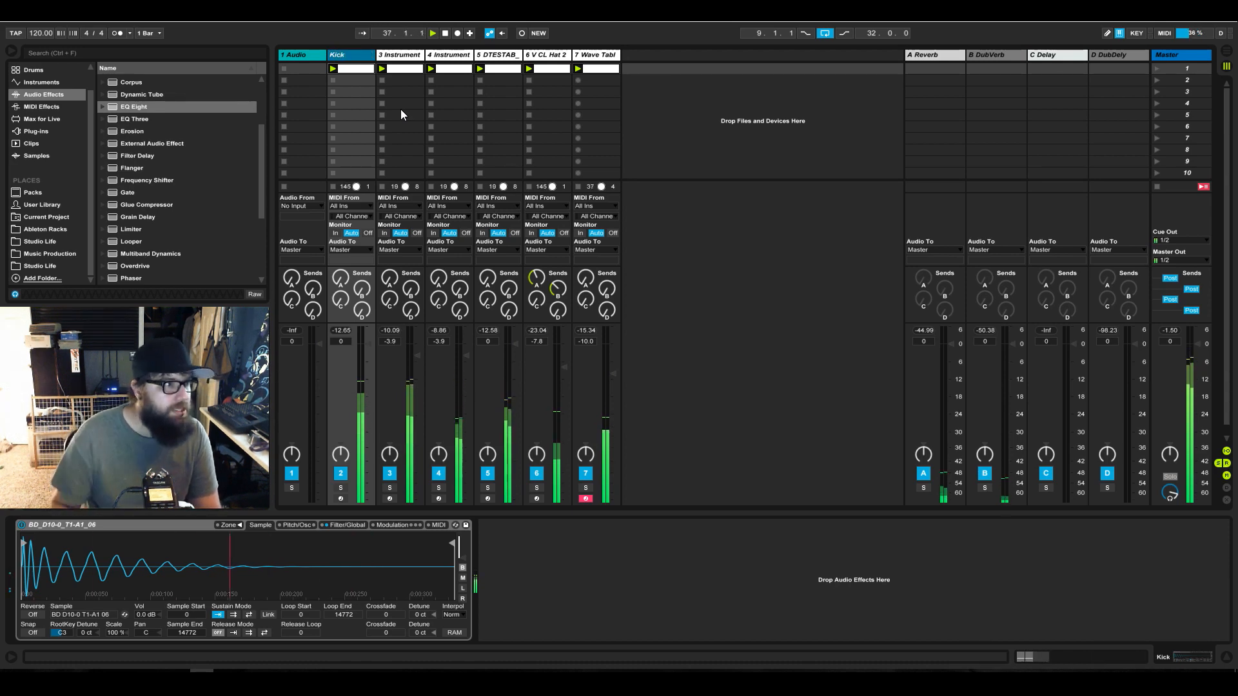
Solo the first Instrument Rack track to identify its sound and rename it Dub Stab 1
{"action": "left_click", "coordinate": [401, 56]}
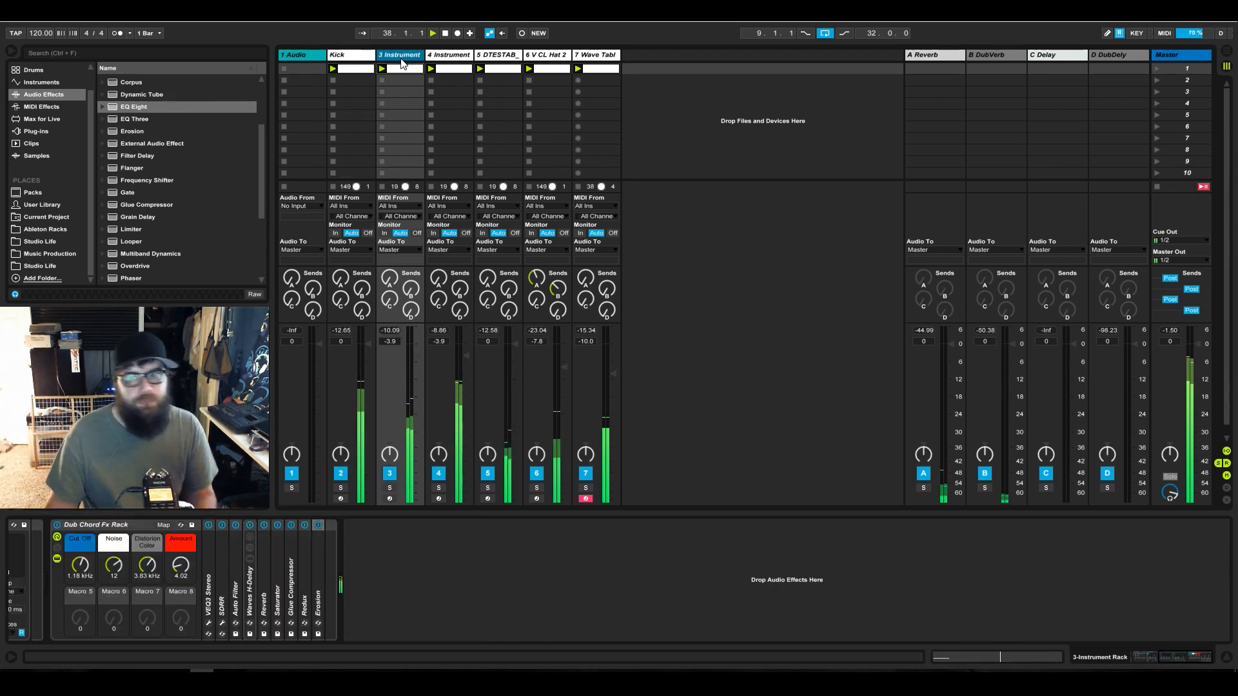
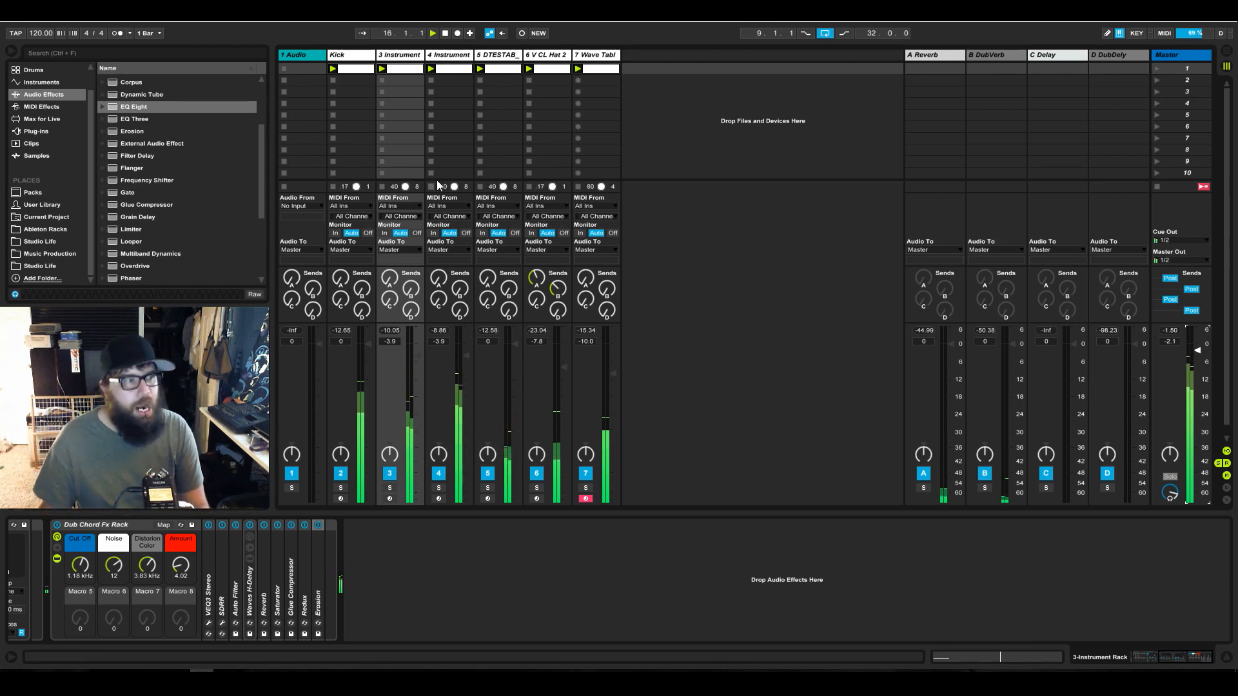
{"action": "right_click", "coordinate": [400, 56]}
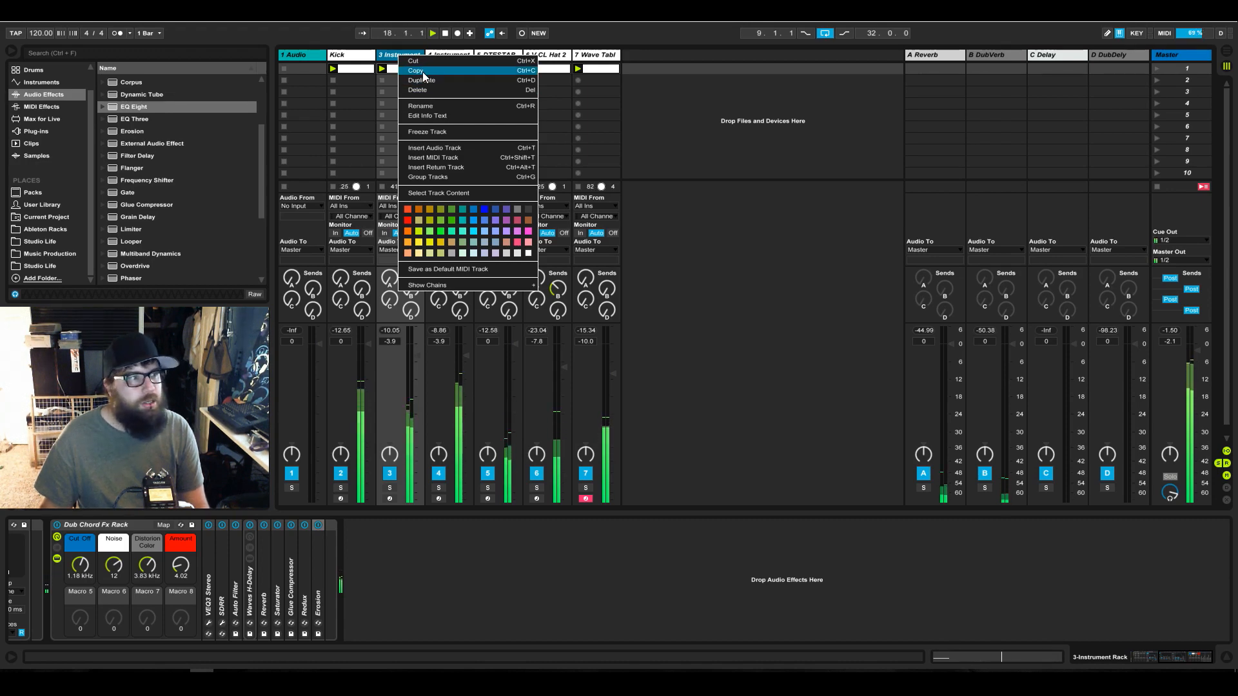
{"action": "left_click", "coordinate": [439, 107]}
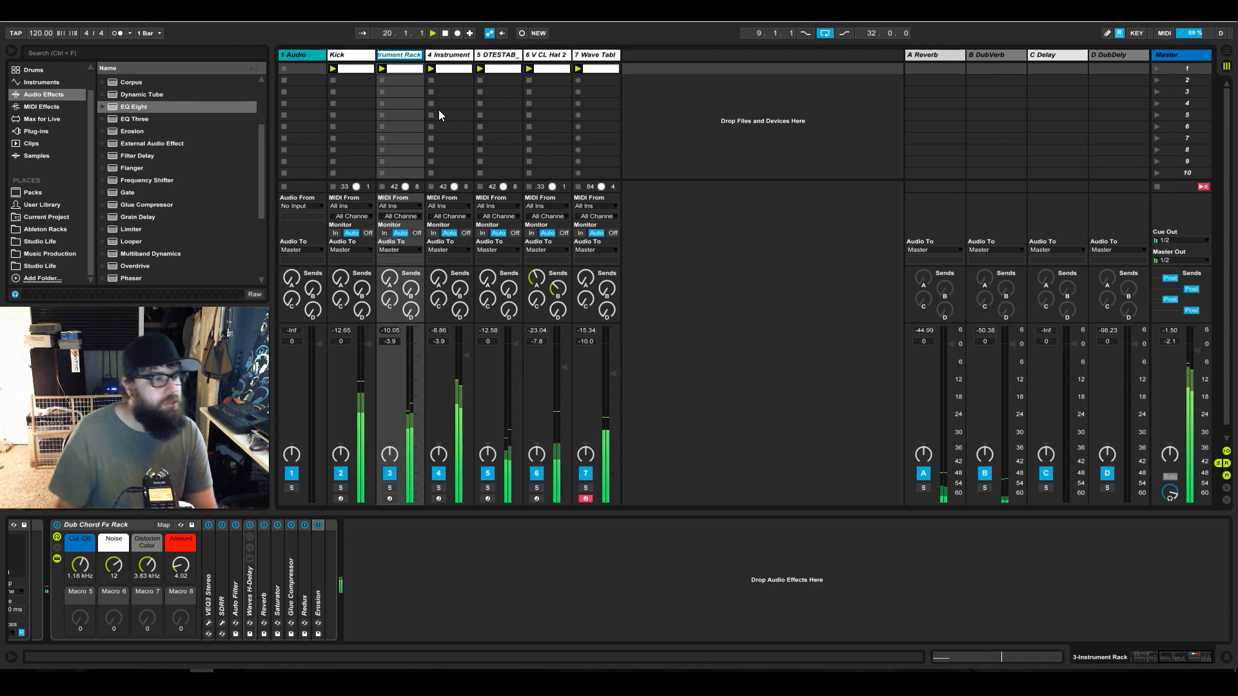
{"action": "left_click", "coordinate": [389, 488]}
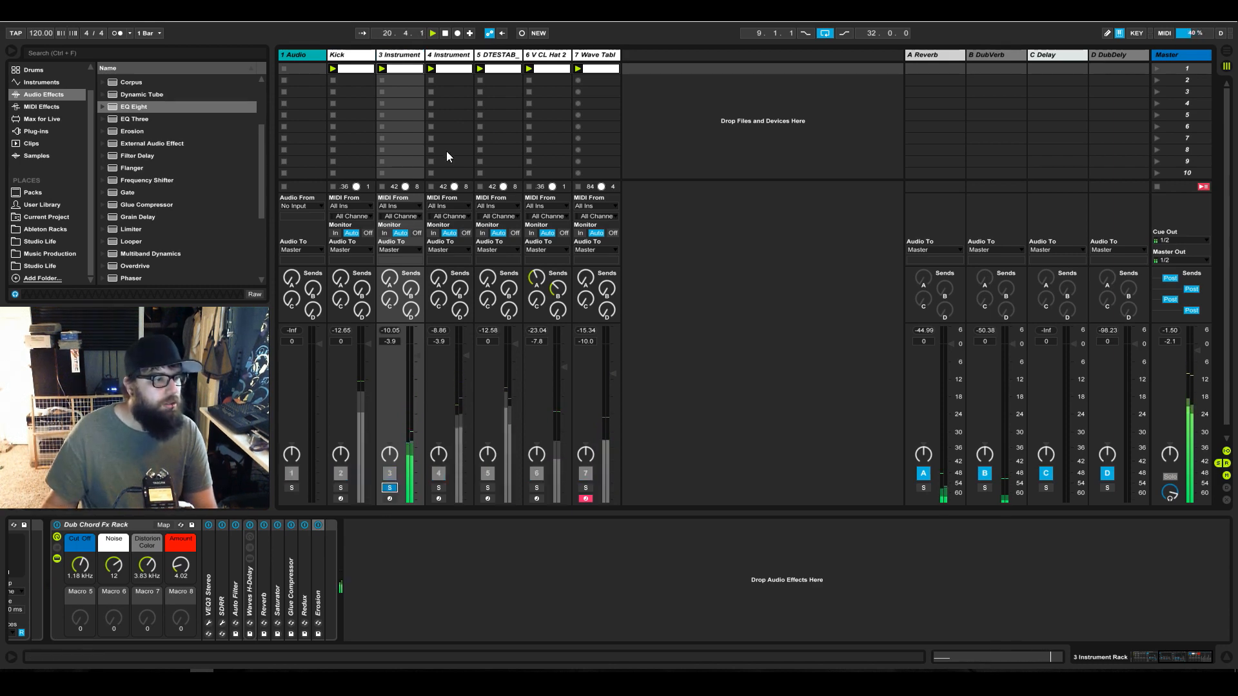
{"action": "left_click", "coordinate": [394, 58]}
{"action": "right_click", "coordinate": [396, 63]}
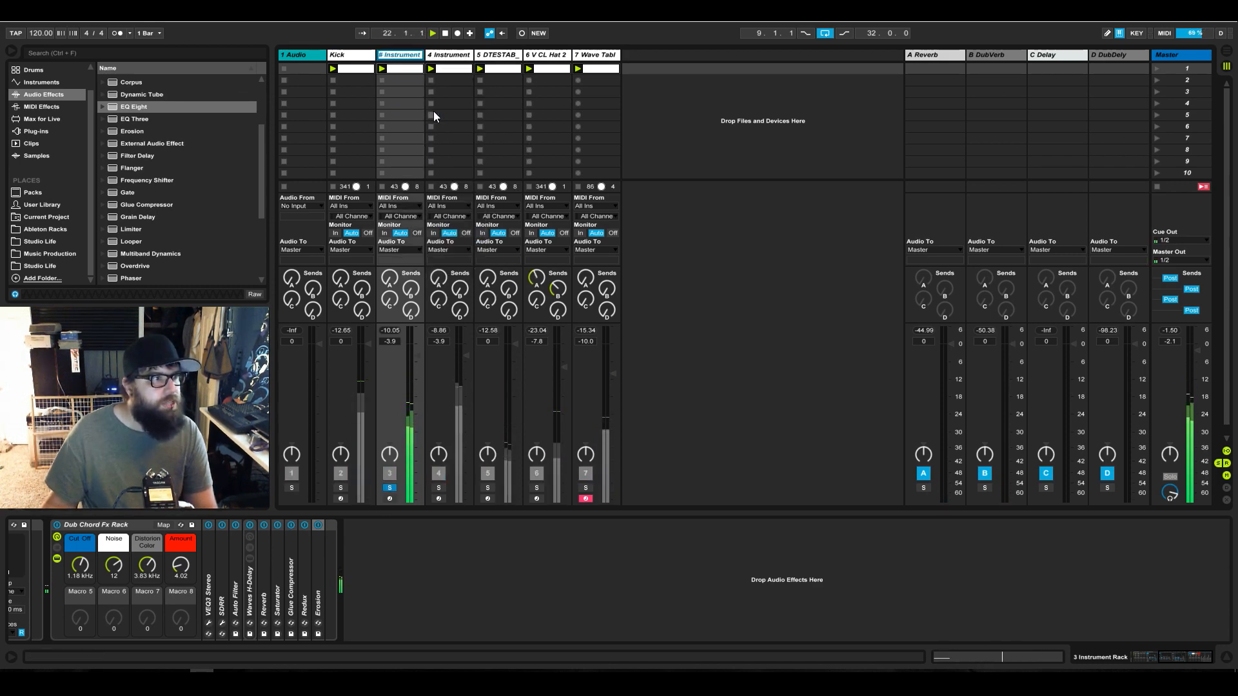
{"action": "left_click", "coordinate": [428, 111]}
{"action": "type", "text": "Du"}
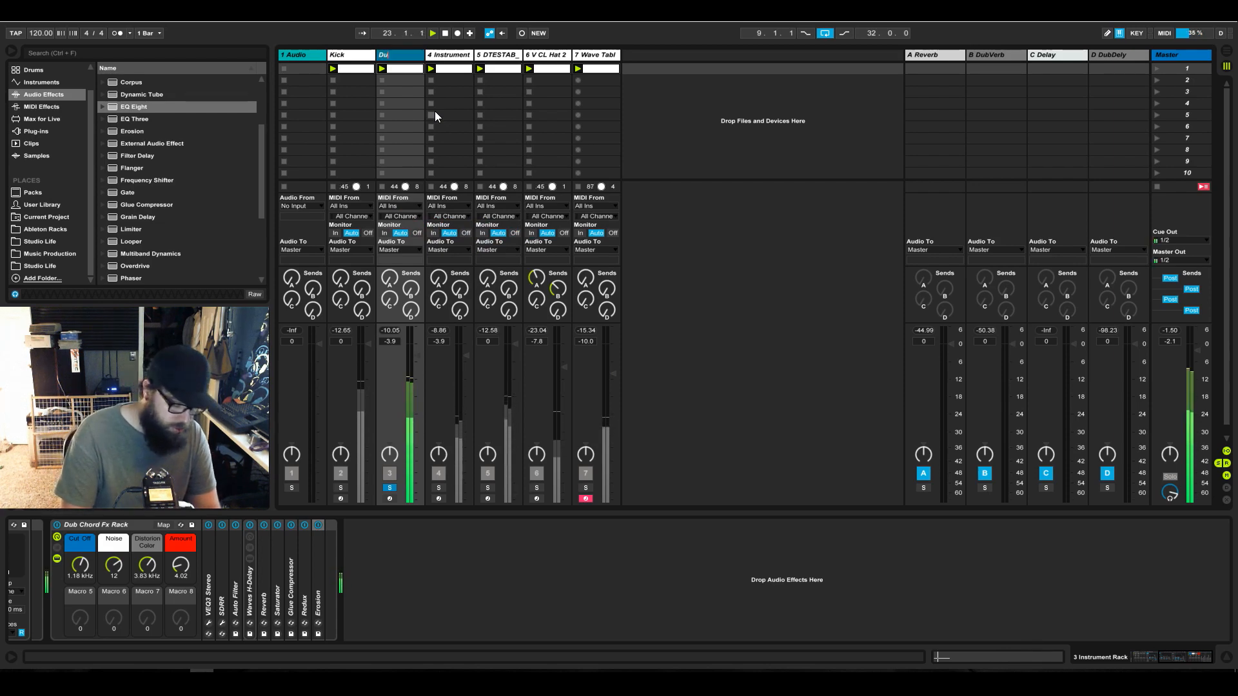
{"action": "type", "text": "b Stab 1"}
{"action": "key", "text": "Return"}
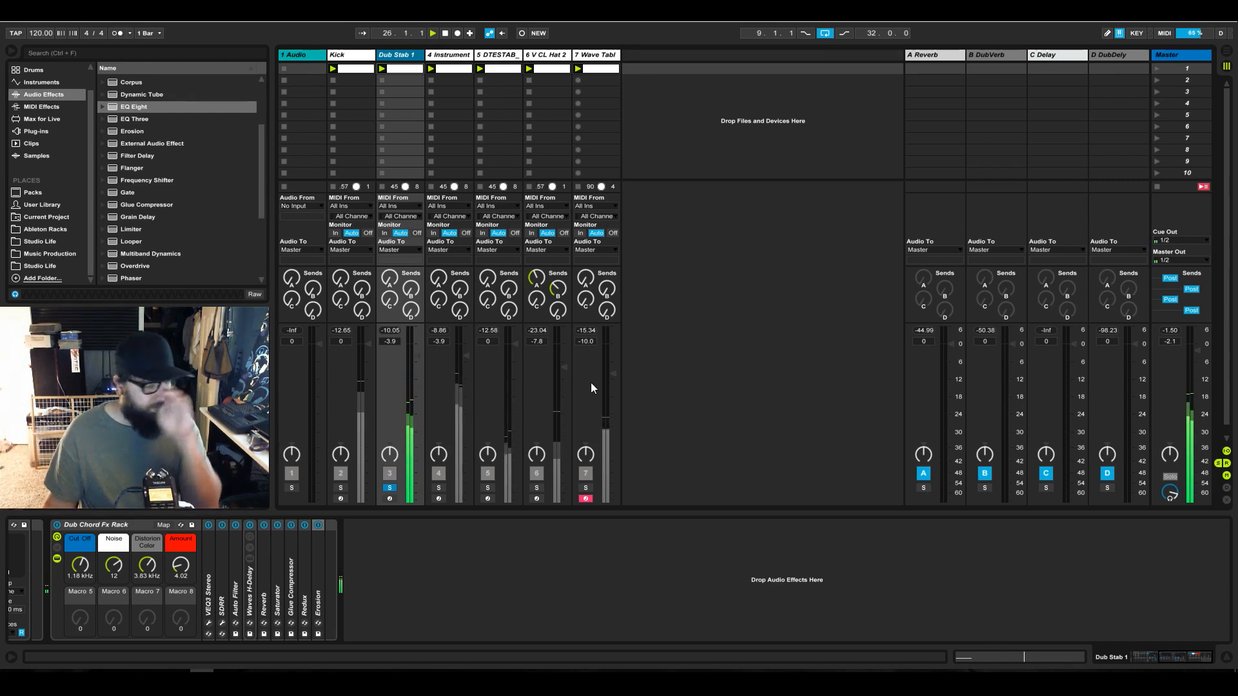
Solo the second Instrument Rack track and rename it Dub Chord 1
{"action": "left_click", "coordinate": [439, 488]}
{"action": "right_click", "coordinate": [461, 57]}
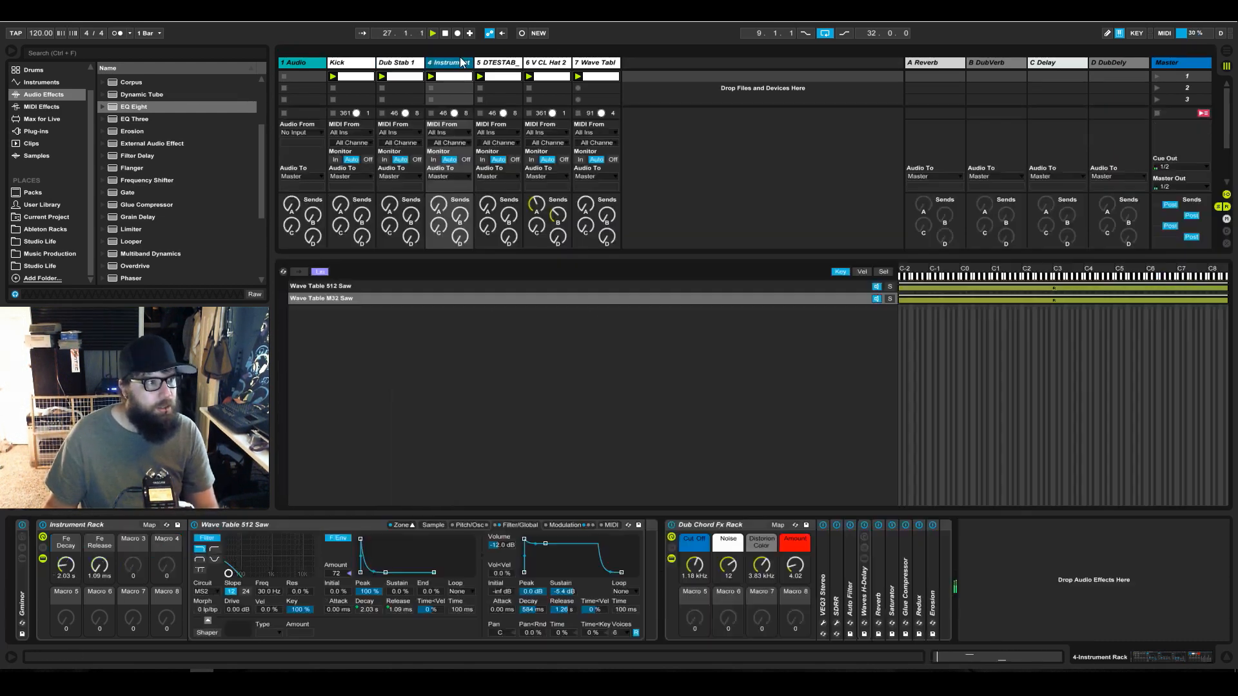
{"action": "right_click", "coordinate": [455, 63]}
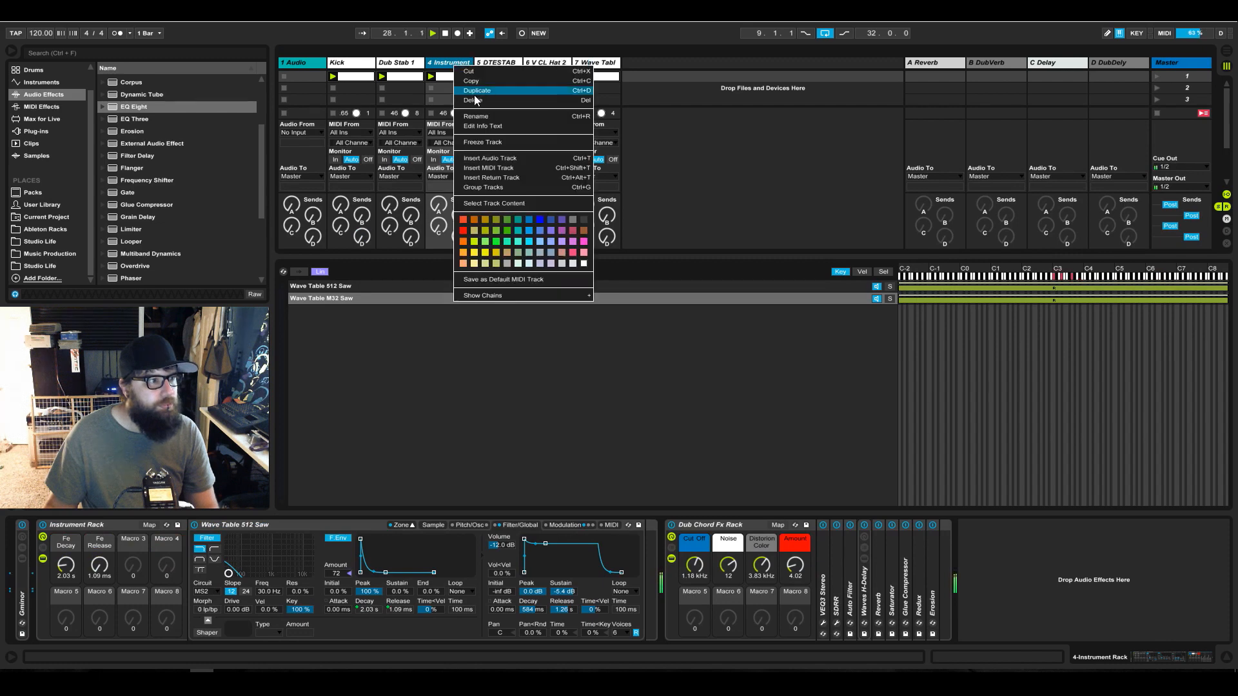
{"action": "left_click", "coordinate": [490, 120]}
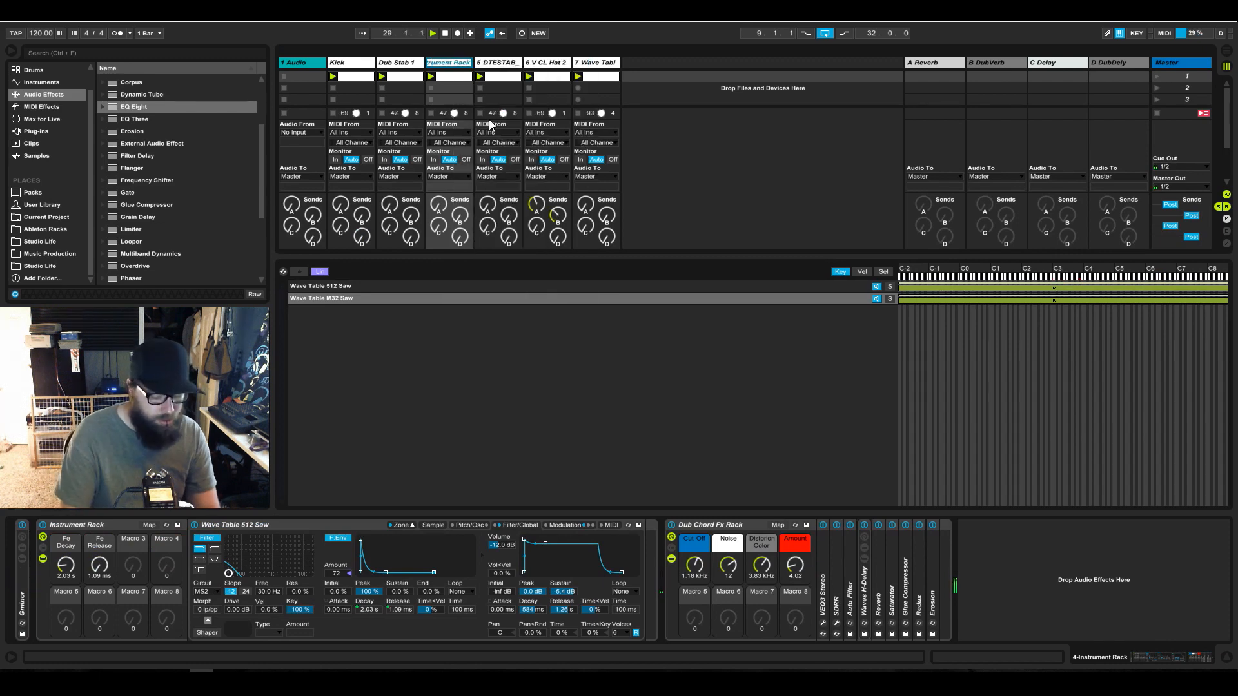
{"action": "key", "text": "BackSpace"}
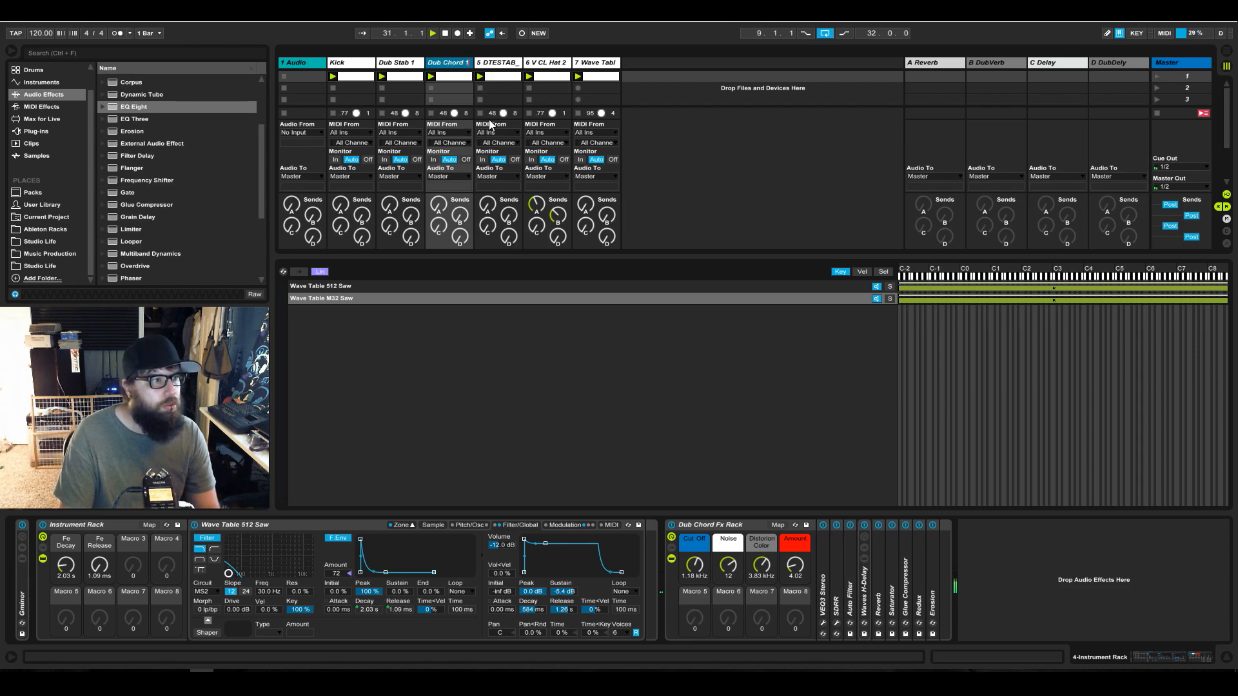
{"action": "type", "text": "Dub Chord 1"}
{"action": "key", "text": "Return"}
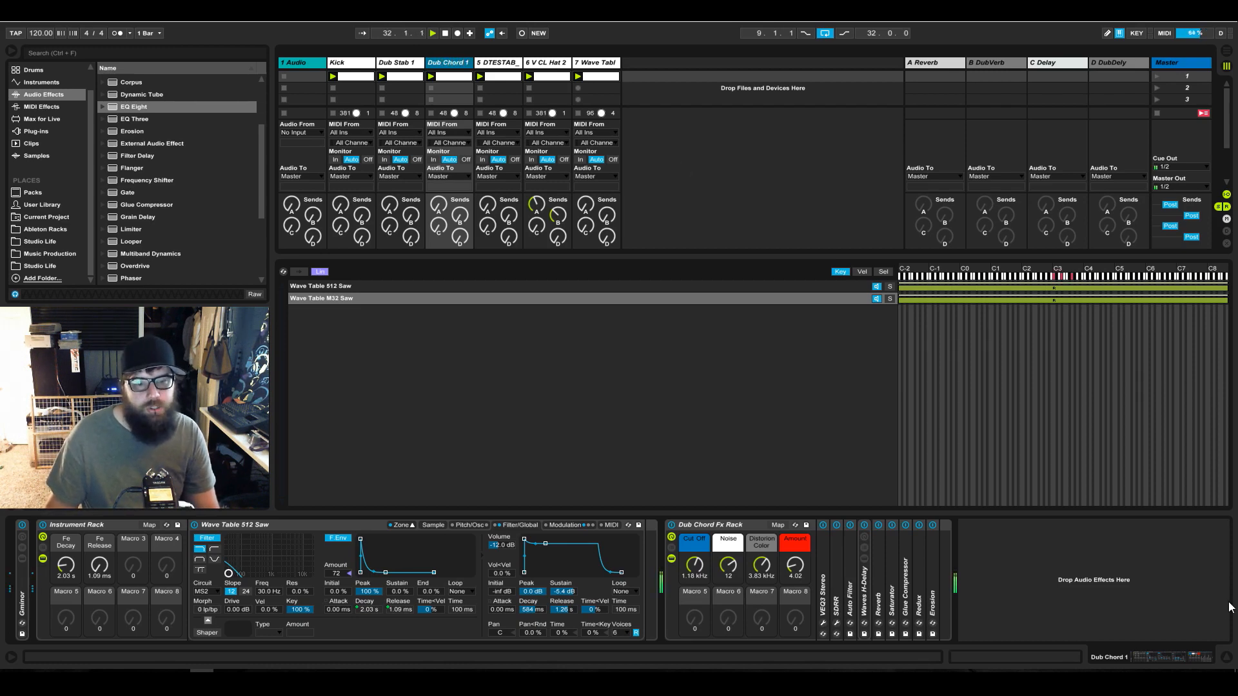
Hide the device detail view, solo the DTESTAB track and rename it Pad Hit 1
{"action": "left_click", "coordinate": [1225, 657]}
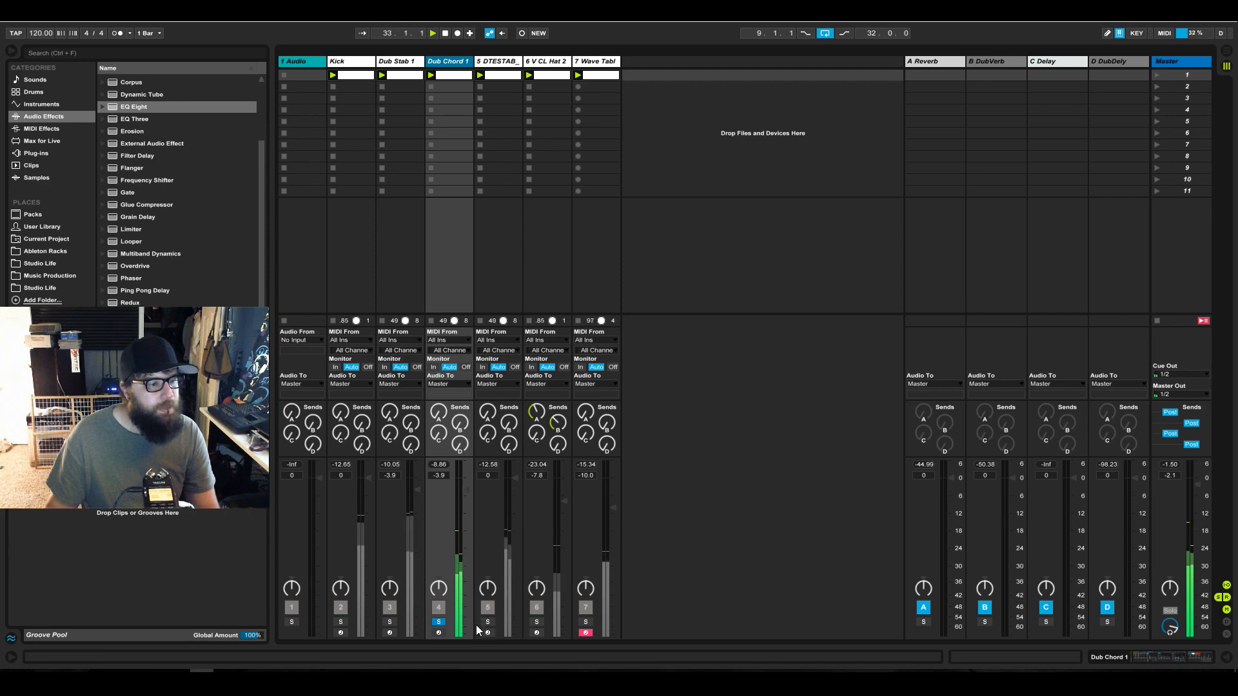
{"action": "right_click", "coordinate": [514, 62]}
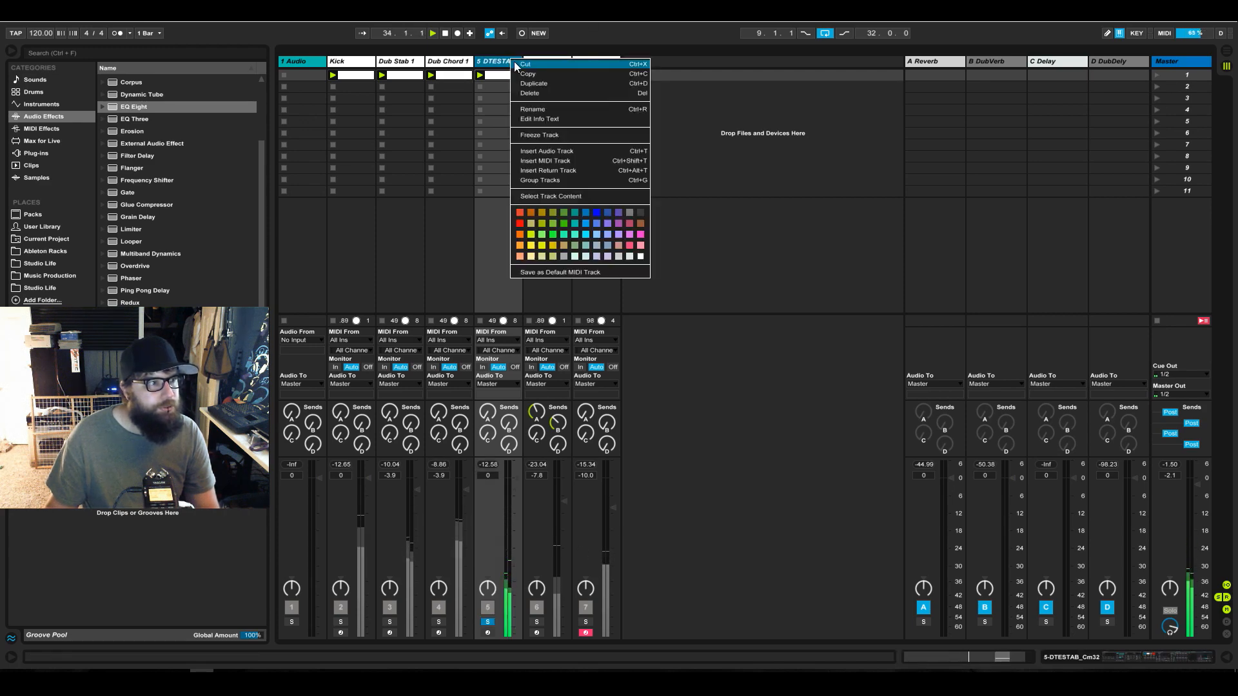
{"action": "left_click", "coordinate": [545, 110]}
{"action": "type", "text": "P"}
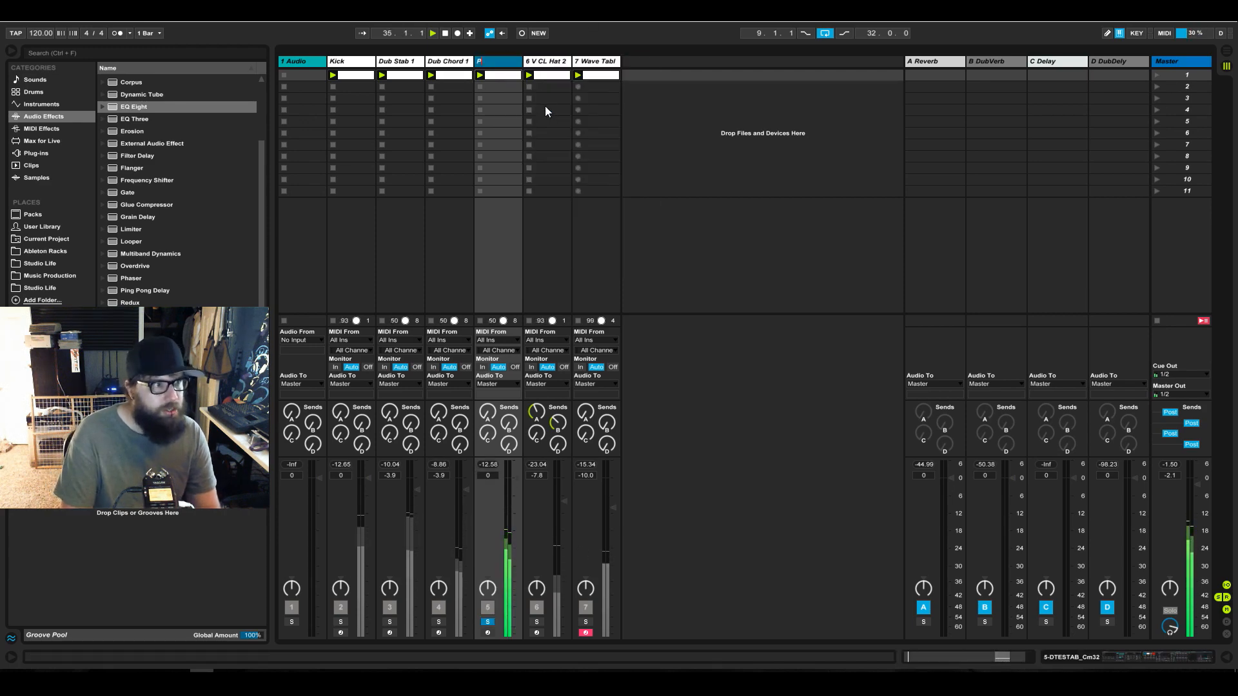
{"action": "type", "text": "ad Hit 1"}
{"action": "key", "text": "Return"}
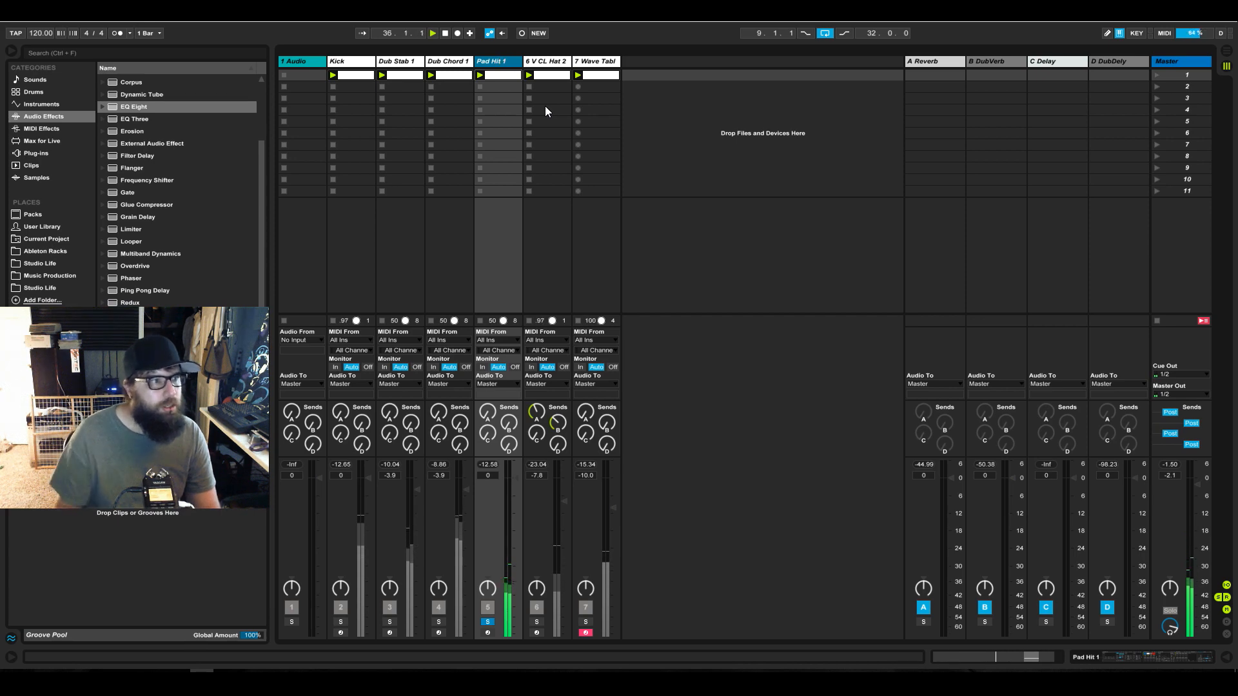
Rename the Wave Table sine track as Bass 1, soloing the closed hat track meanwhile and then restoring full playback
{"action": "left_click", "coordinate": [539, 622]}
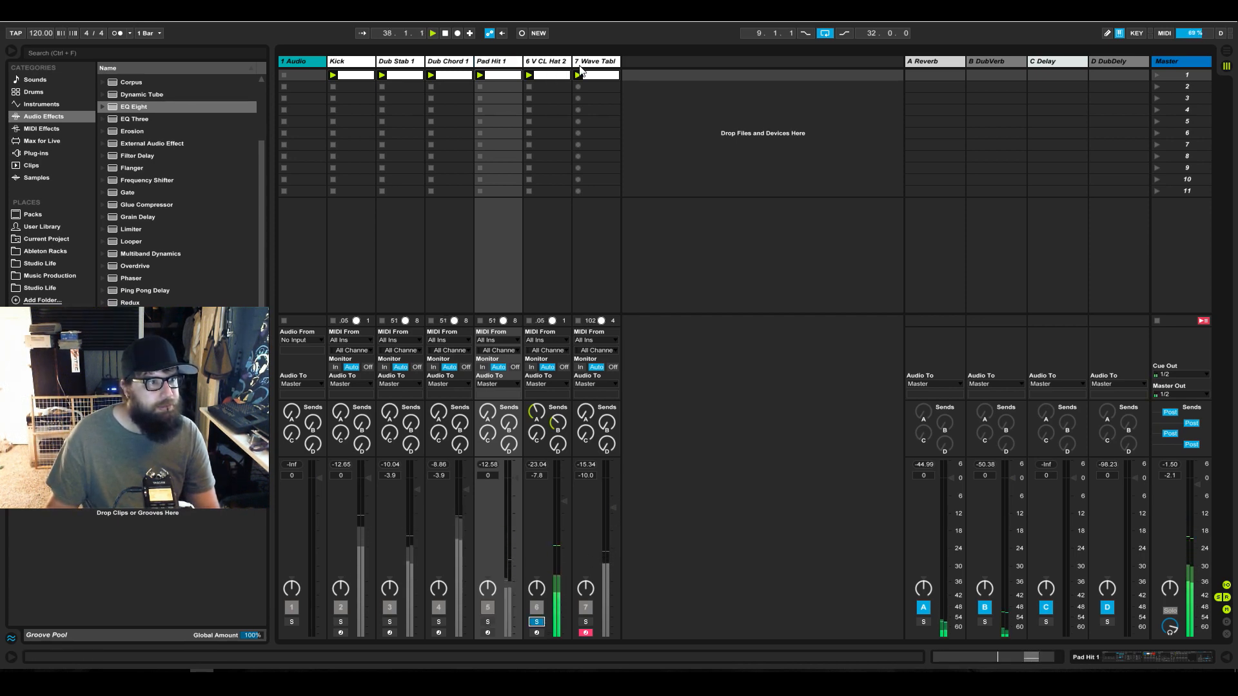
{"action": "right_click", "coordinate": [609, 65]}
{"action": "left_click", "coordinate": [635, 112]}
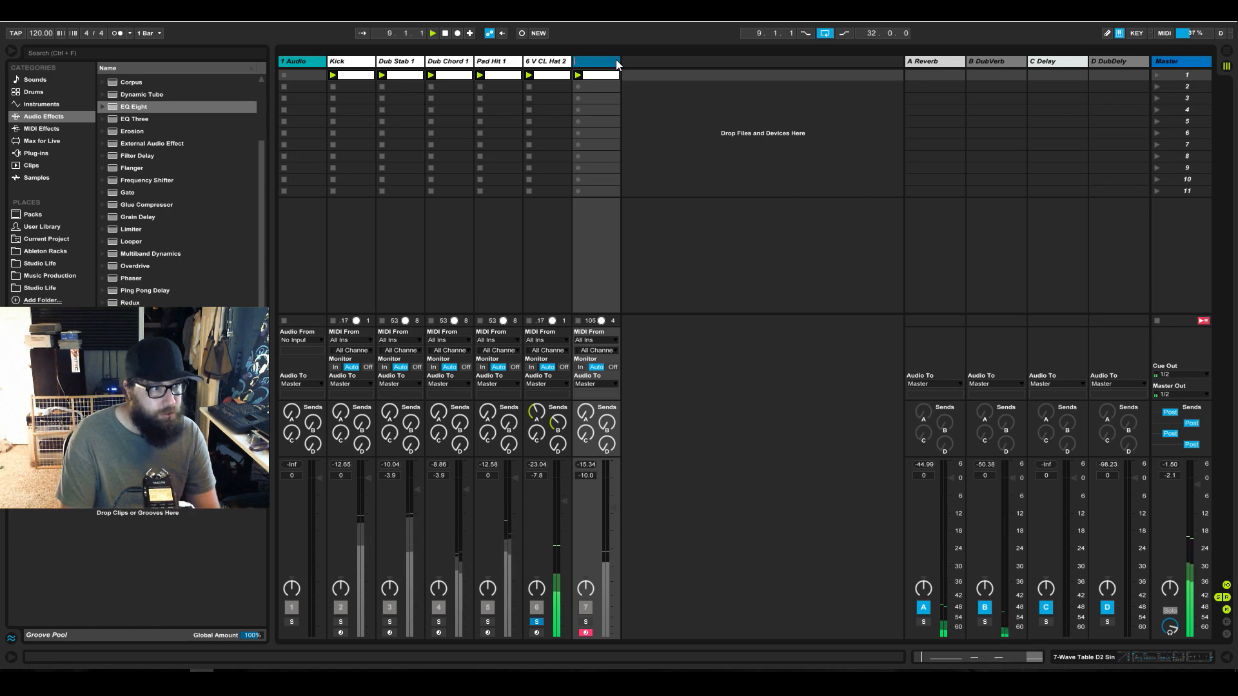
{"action": "type", "text": "Bass 1"}
{"action": "key", "text": "Return"}
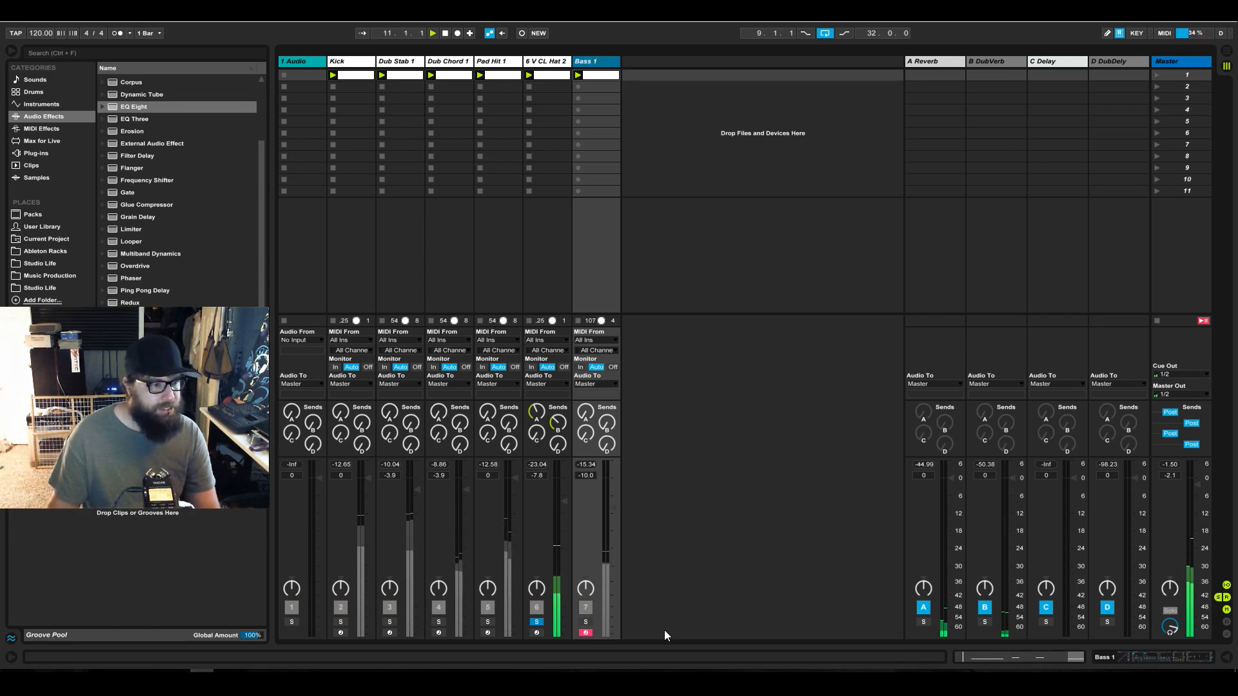
{"action": "left_click", "coordinate": [538, 623]}
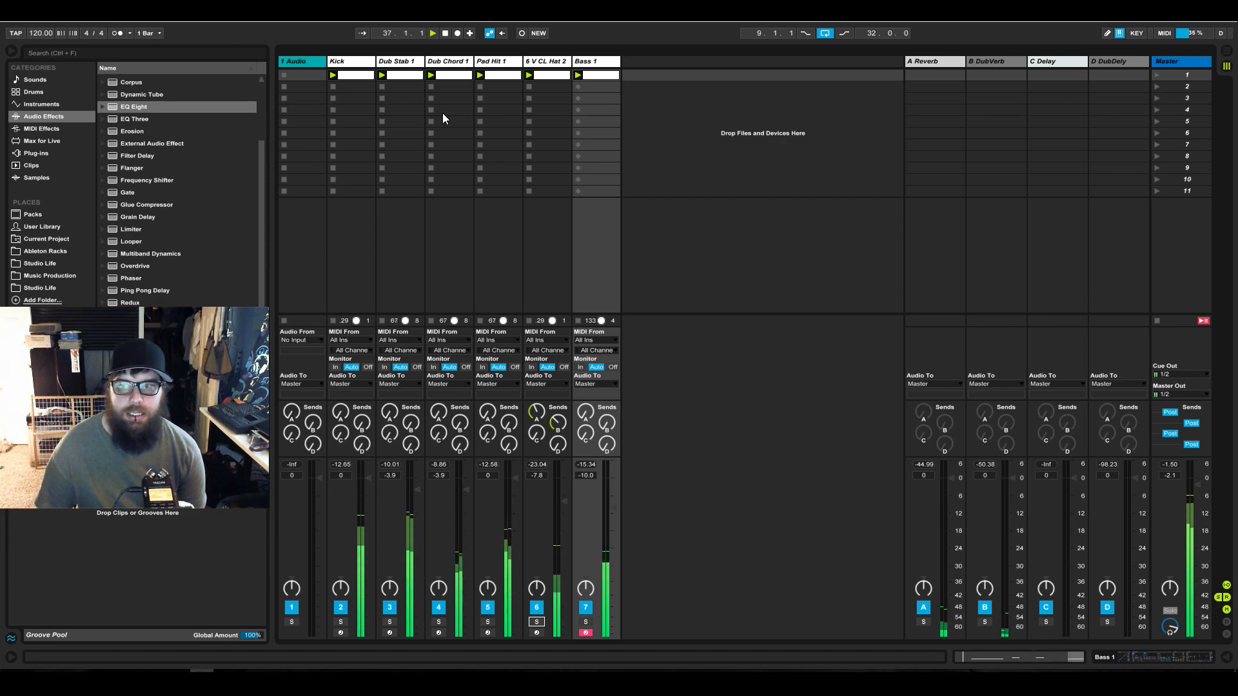
Start Collect All and Save for the Live Set, including media files from all four sources, and choose the unreleased folder as destination
{"action": "left_click", "coordinate": [22, 22]}
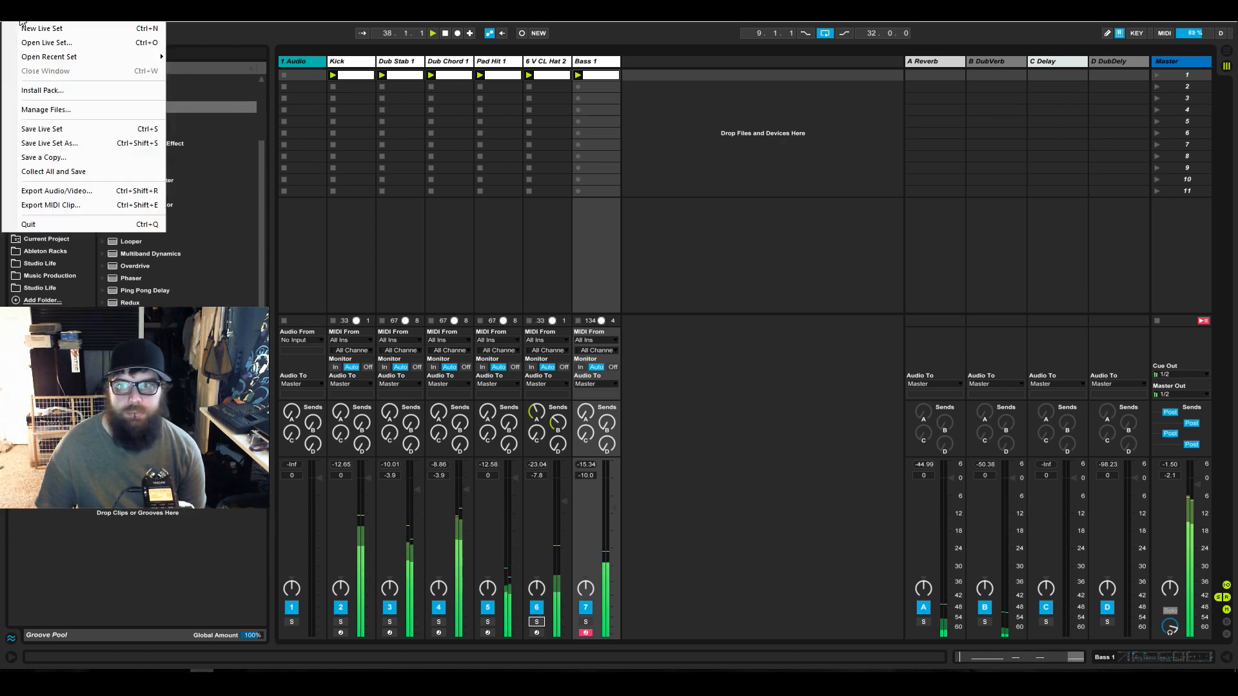
{"action": "left_click", "coordinate": [91, 172]}
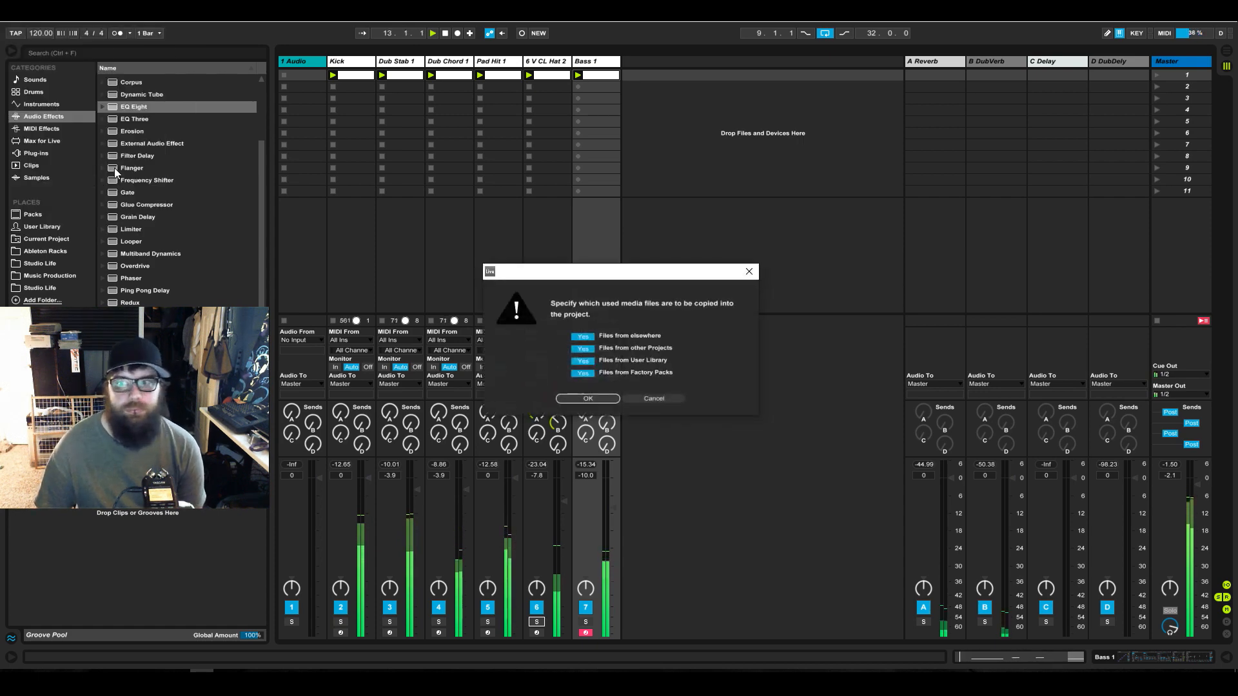
{"action": "left_click", "coordinate": [579, 397]}
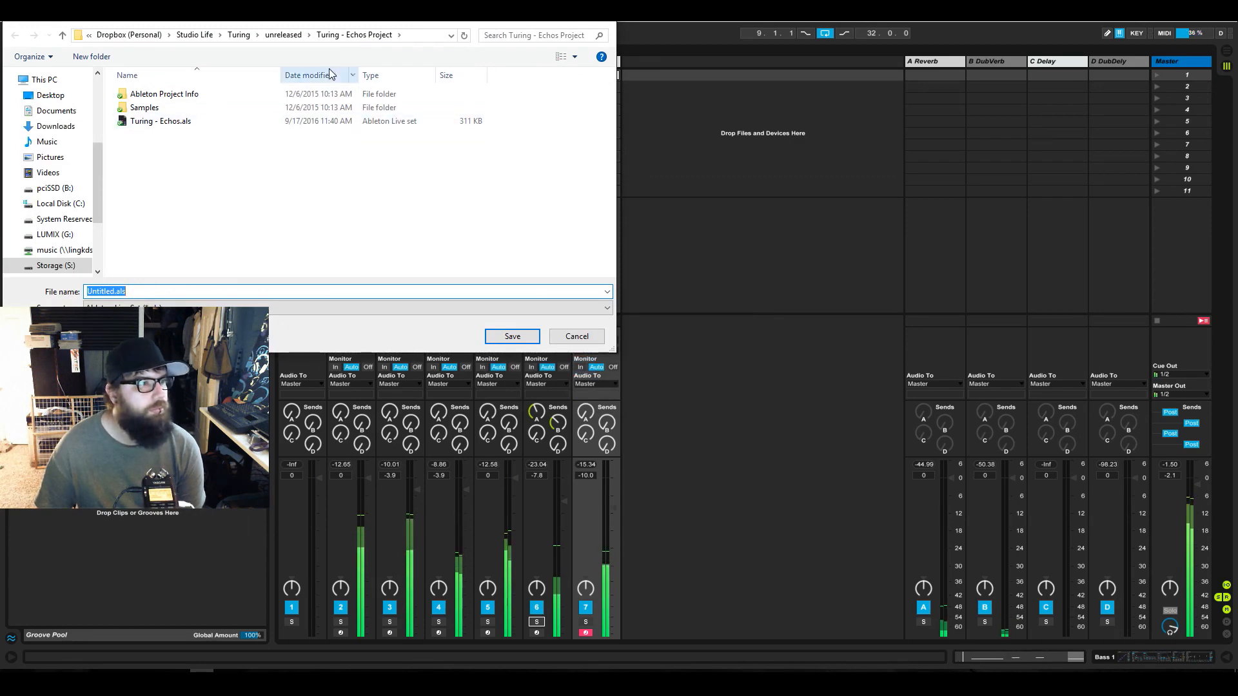
{"action": "left_click", "coordinate": [284, 35]}
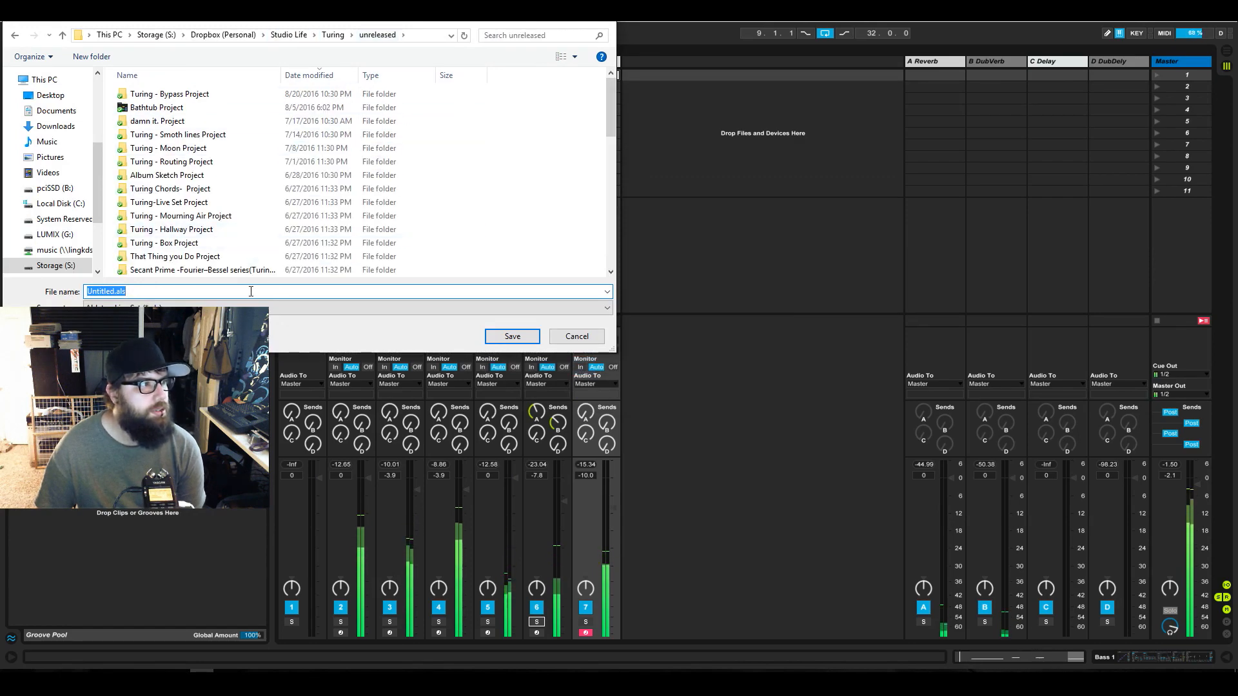
Name the Live Set "Turing - Deep Mind.als" and save it in the unreleased folder
{"action": "left_click_drag", "start_coordinate": [115, 292], "coordinate": [3, 262]}
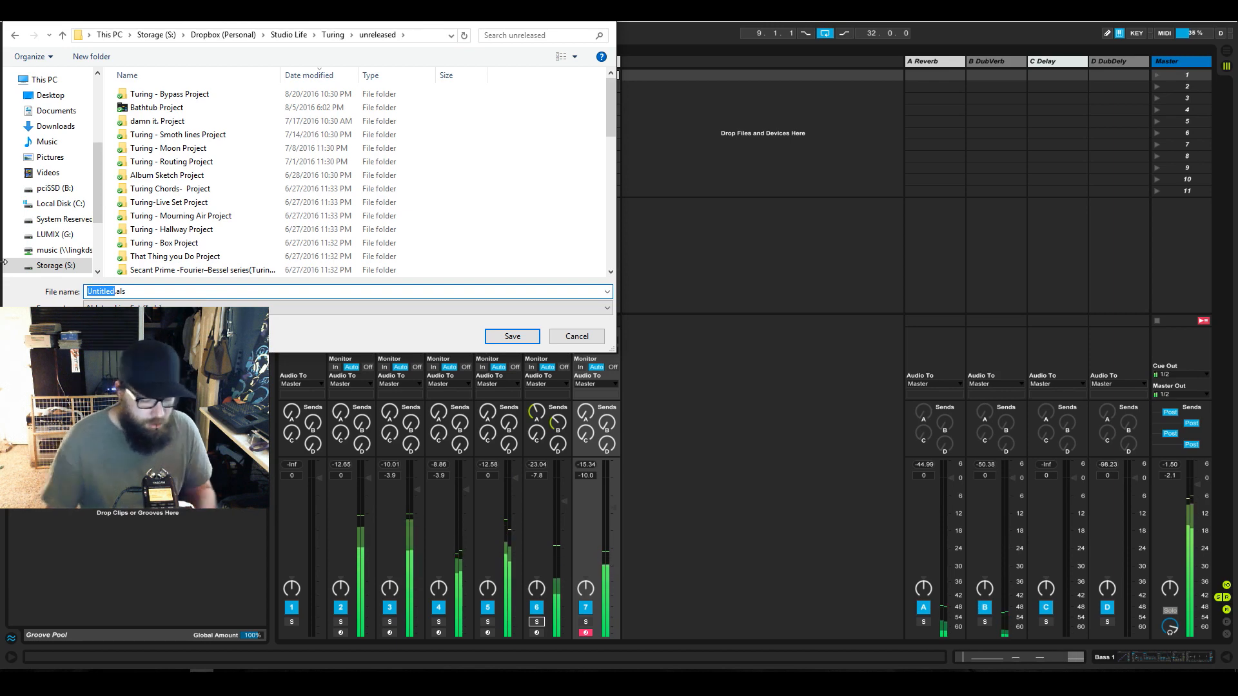
{"action": "type", "text": "Turing"}
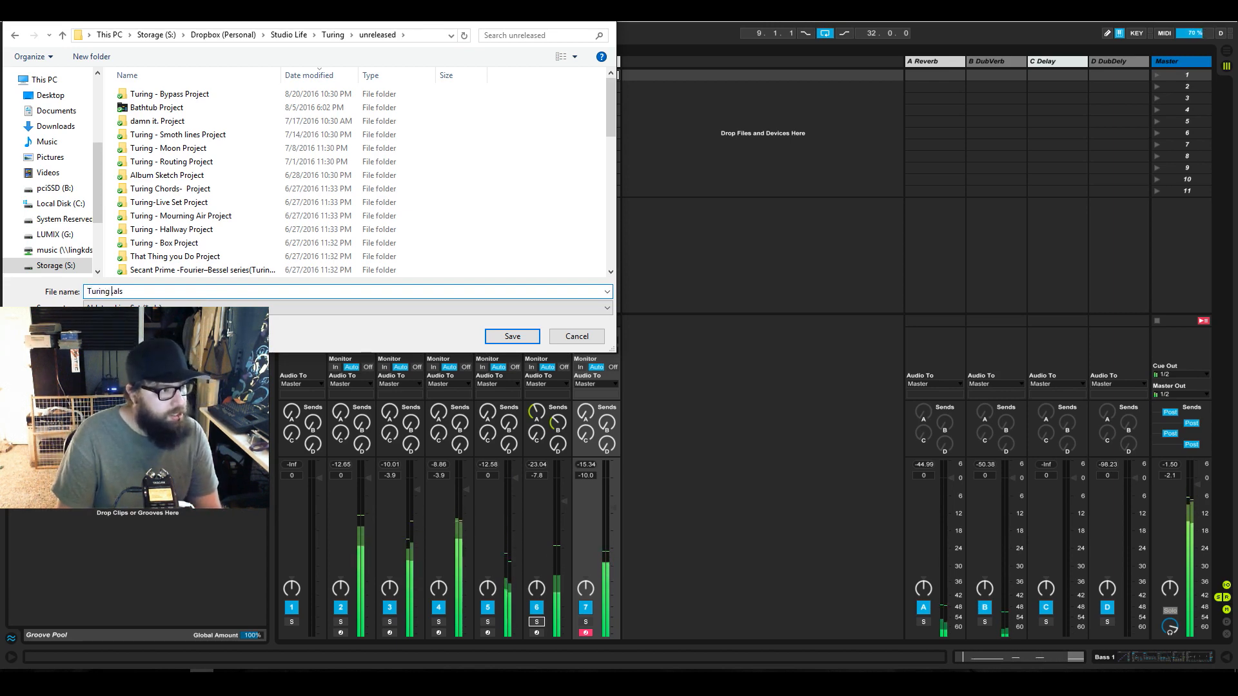
{"action": "type", "text": " -"}
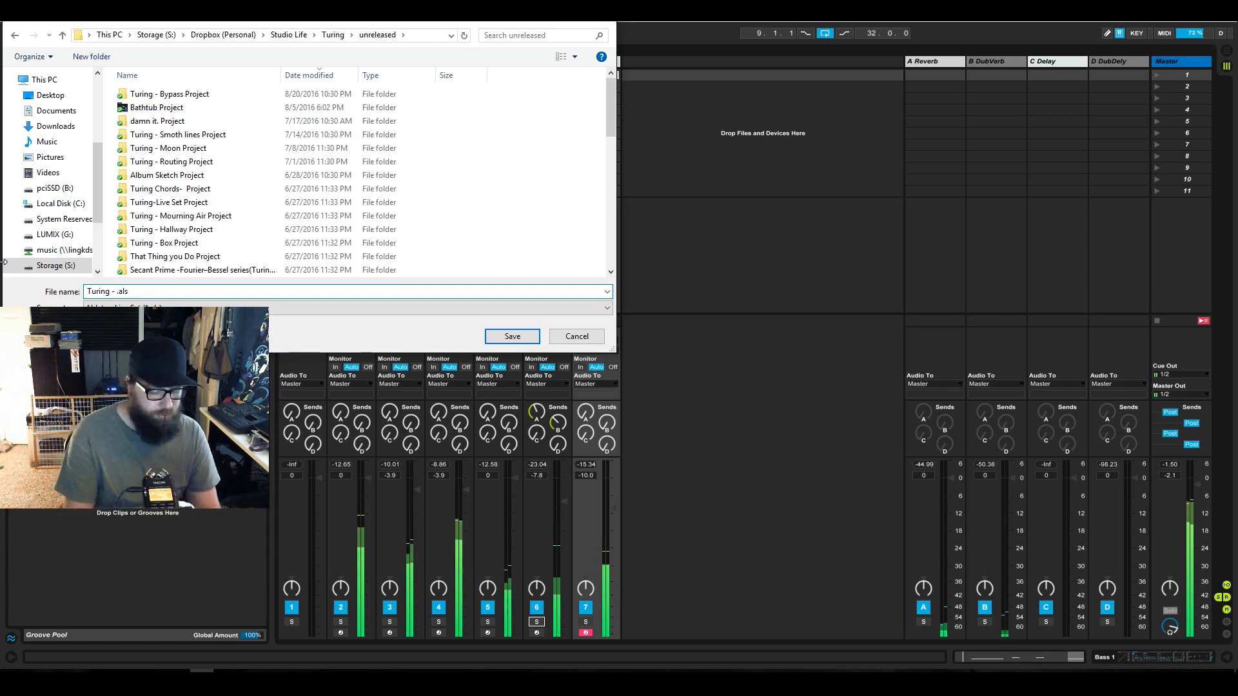
{"action": "type", "text": "ep "}
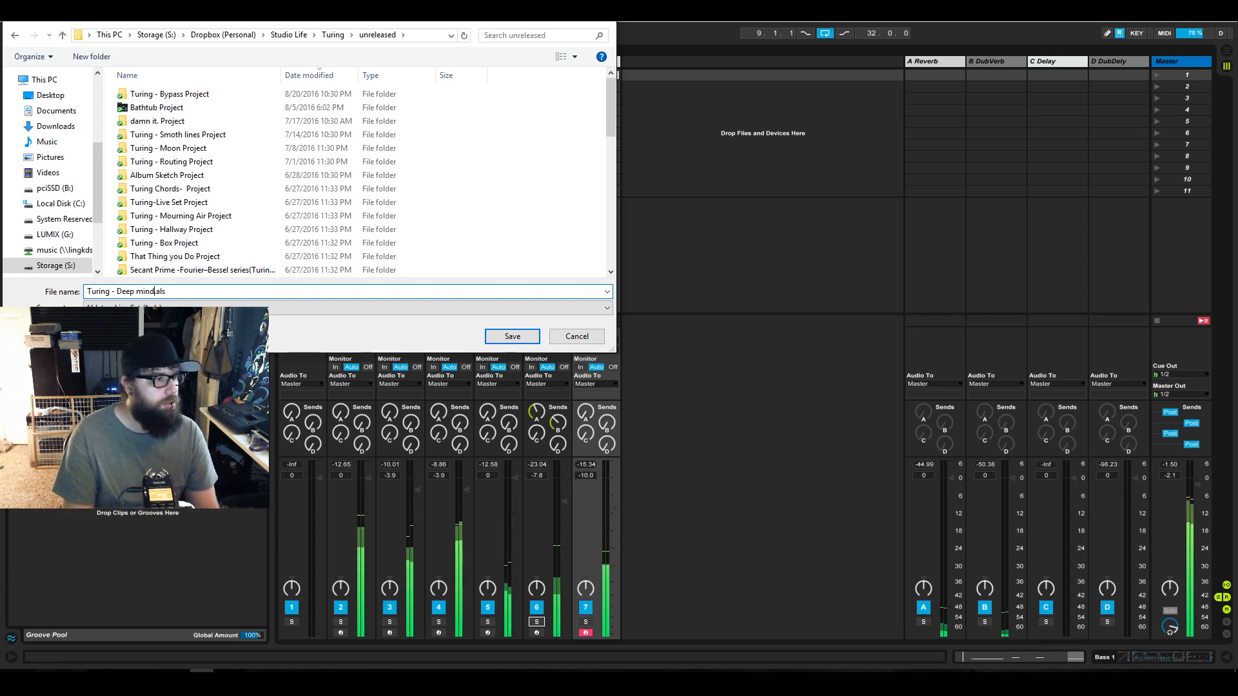
{"action": "type", "text": "Mind"}
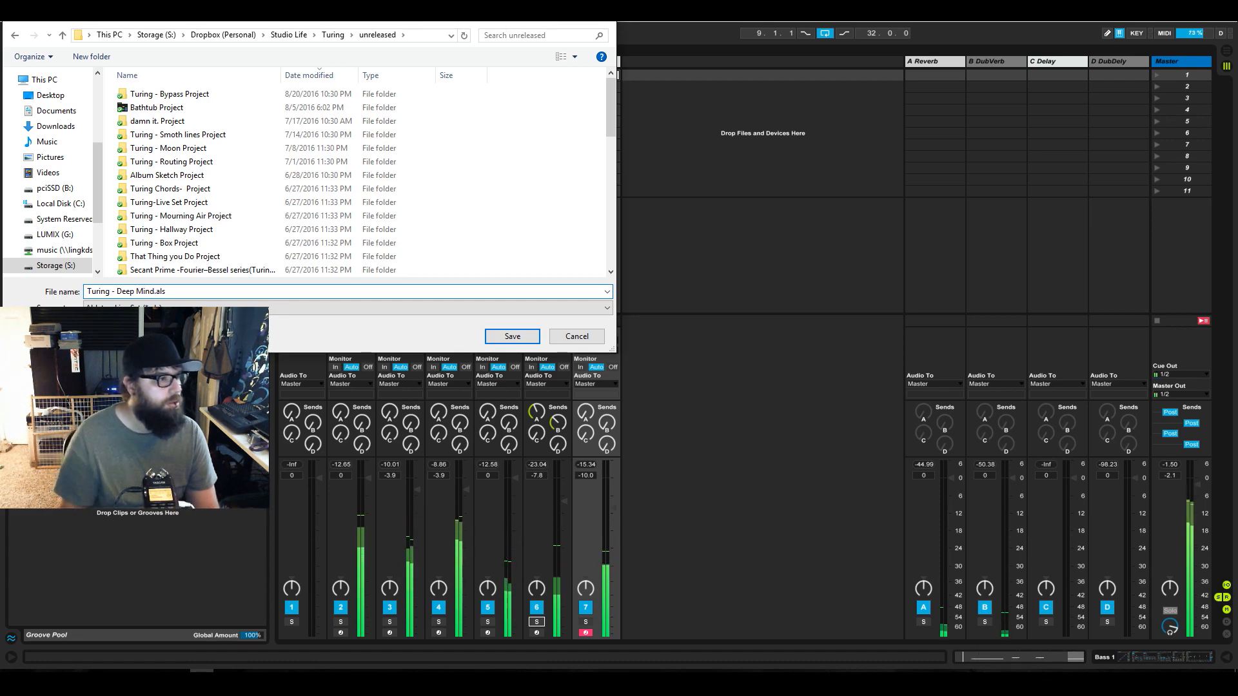
{"action": "left_click", "coordinate": [512, 336]}
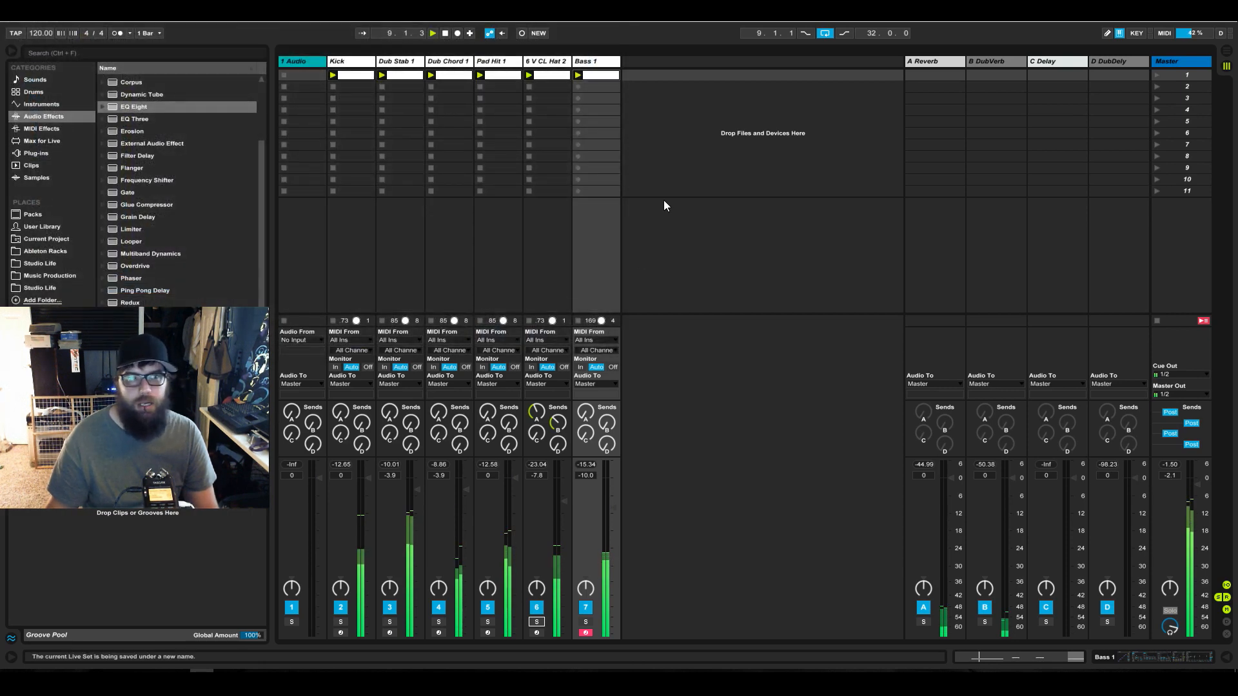
{"action": "left_click", "coordinate": [608, 367]}
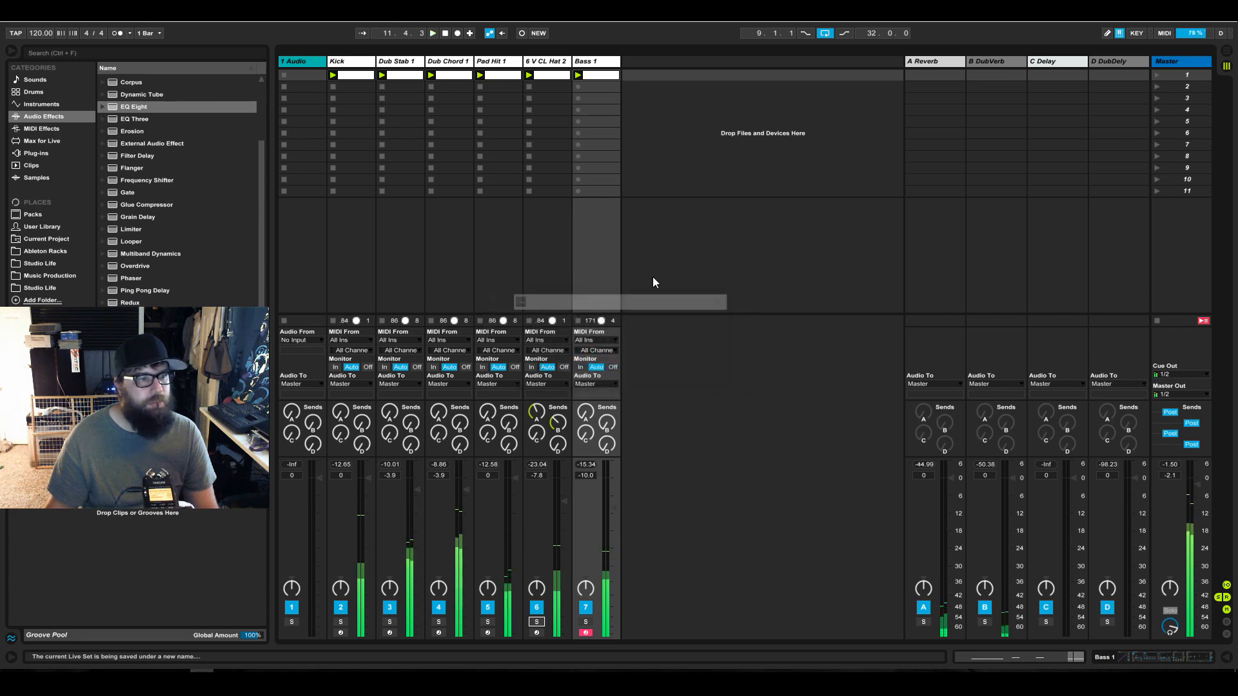